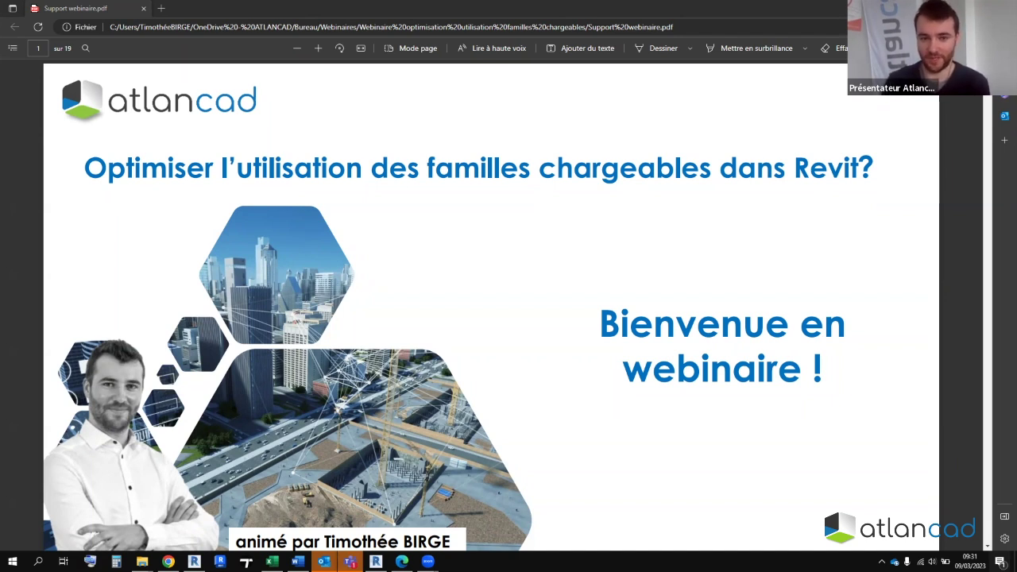
- Scroll the webinar PDF down to page 2, the Sommaire agenda listing sections 0 to 6
scroll(124, 386, down, 2)
scroll(124, 386, down, 3)
scroll(124, 386, down, 2)
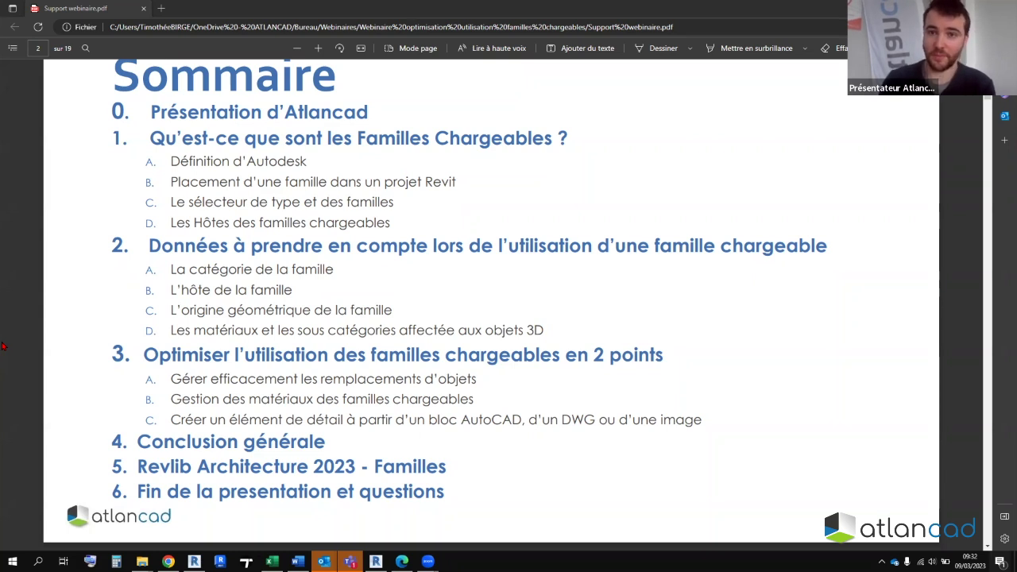
- Scroll the PDF to page 3, the '3 métiers' slide on Atlancad's three business lines
scroll(115, 122, up, 1)
scroll(116, 126, up, 1)
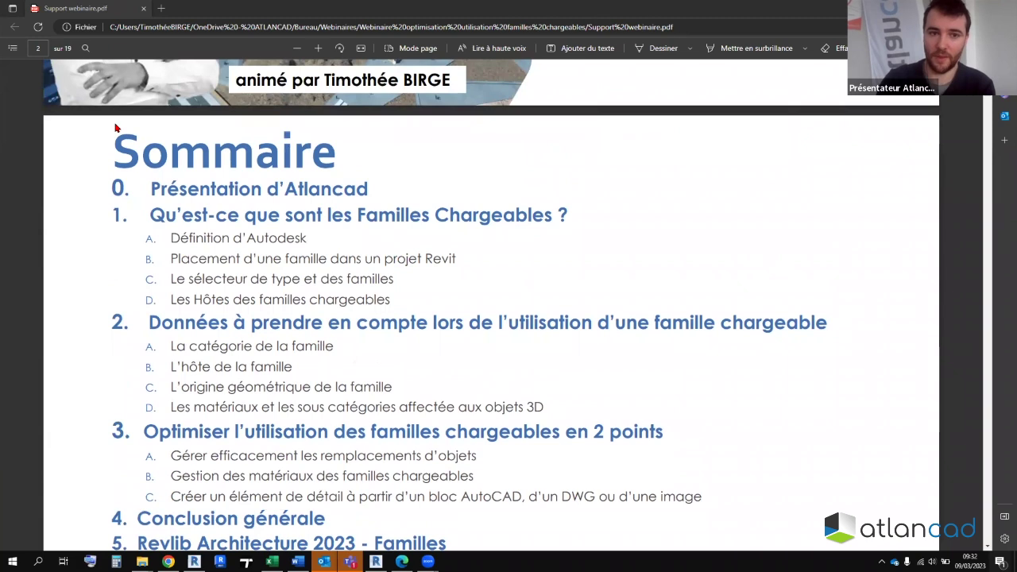
scroll(96, 159, down, 5)
scroll(95, 193, down, 2)
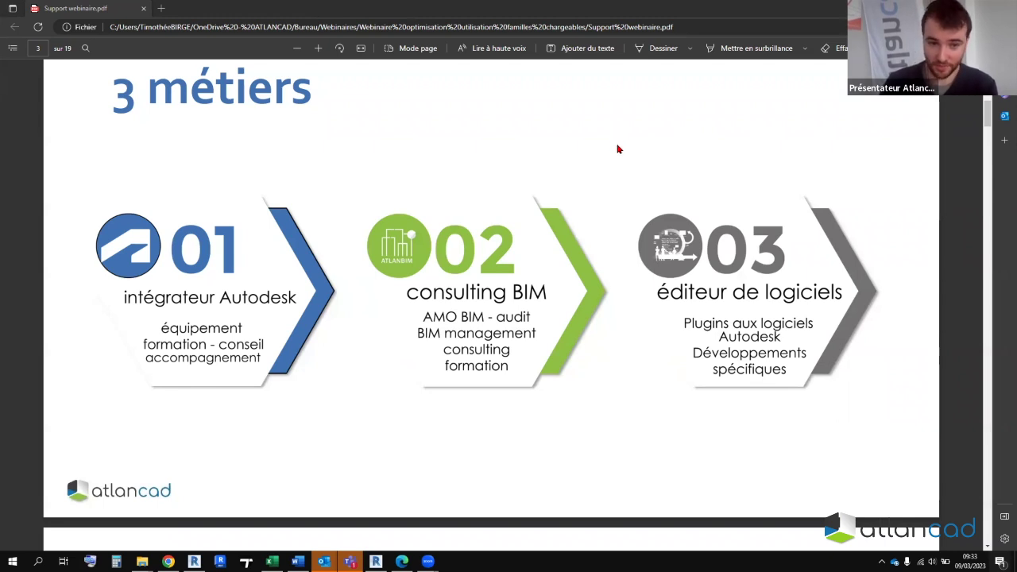
- Scroll past page 4 to page 5, 'Qu'est-ce que sont les familles chargeables ?'
scroll(618, 149, down, 5)
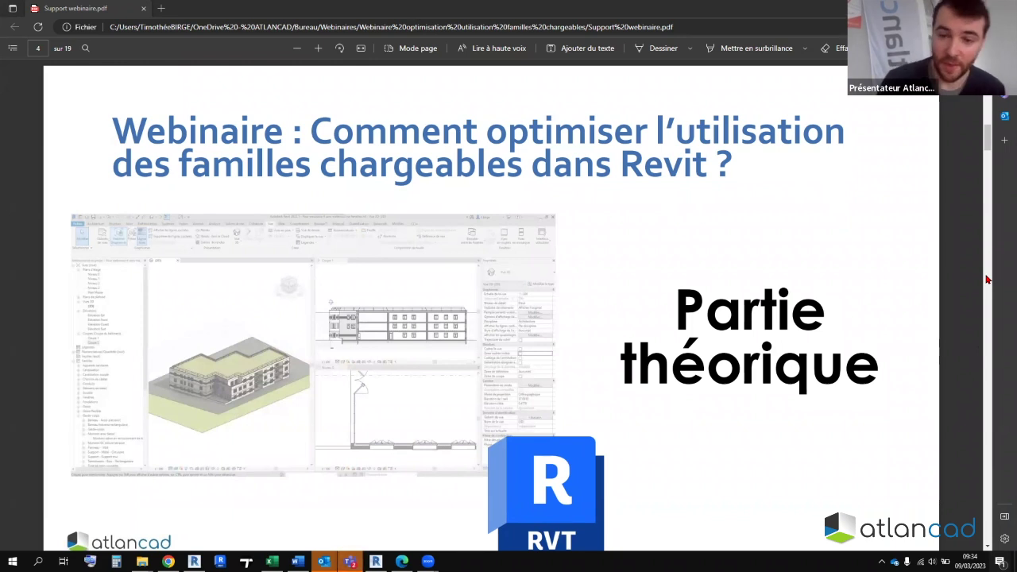
scroll(985, 279, down, 4)
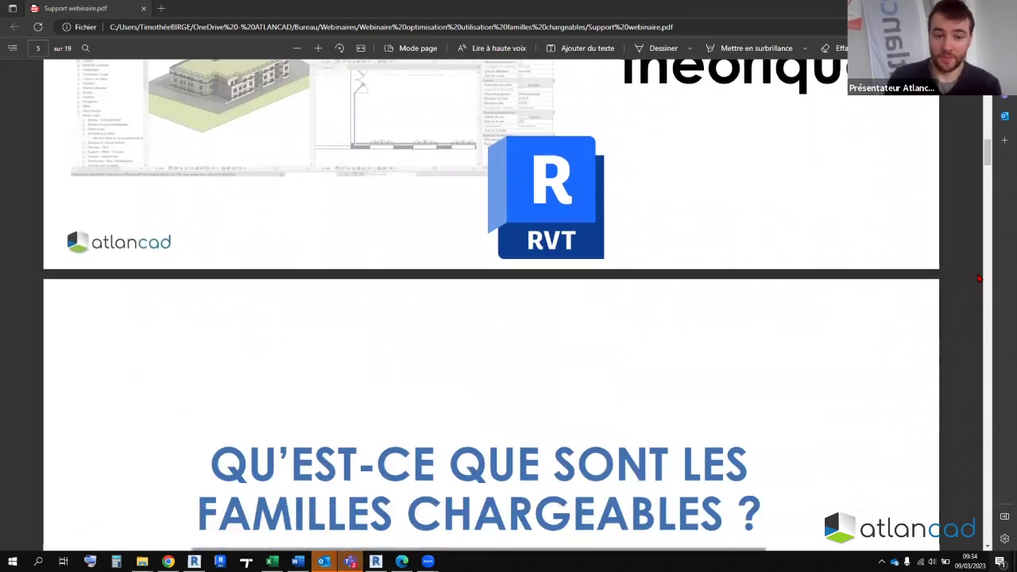
scroll(978, 278, down, 3)
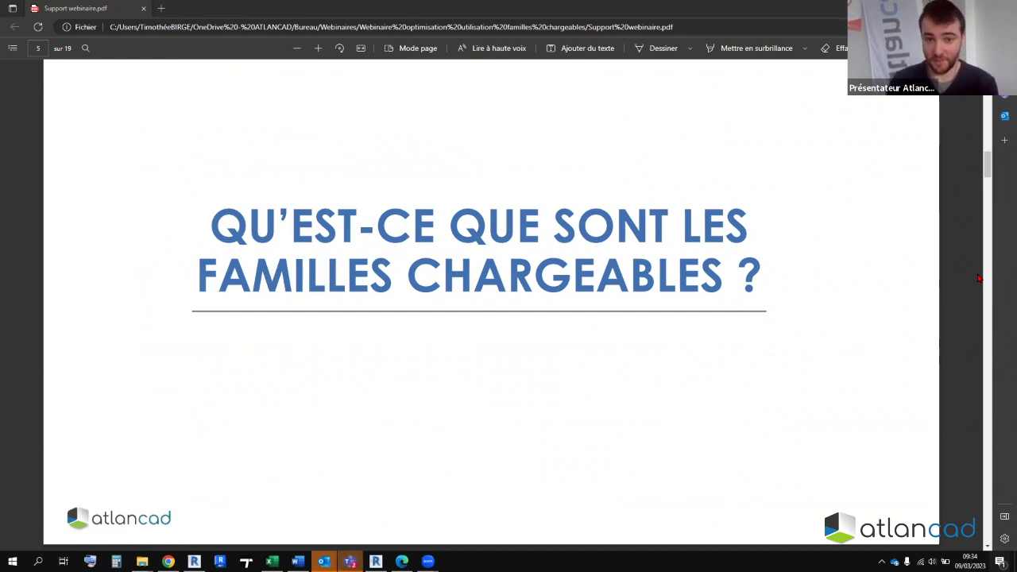
scroll(979, 278, down, 3)
- Scroll to page 6, 'Les familles Revit', contrasting Famille Système with Famille Chargeable
scroll(979, 278, down, 2)
scroll(979, 278, down, 2)
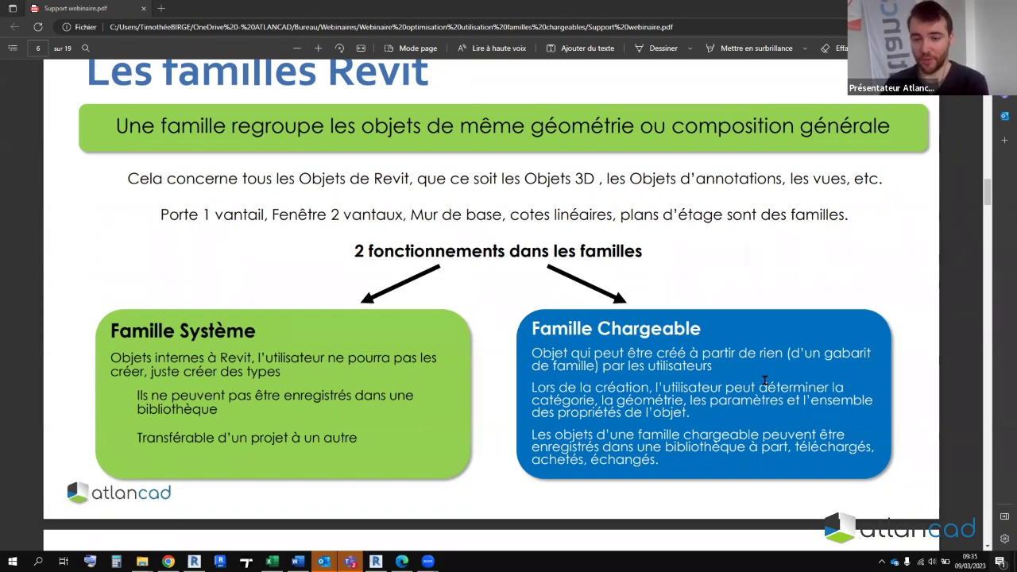
- Scroll to page 7, 'Définition d'Autodesk', listing what loadable families are used to create
scroll(764, 380, down, 2)
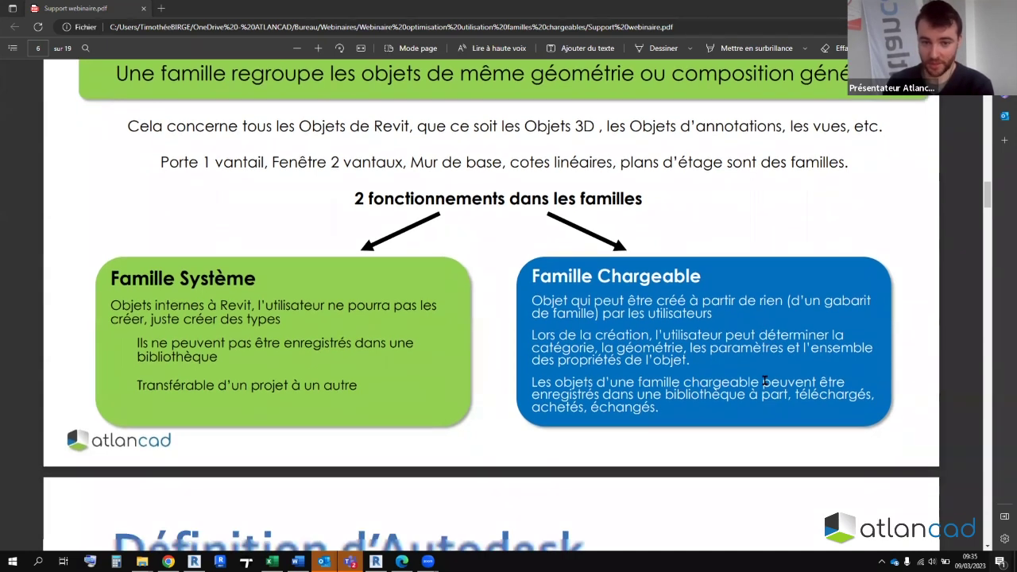
scroll(764, 380, down, 2)
scroll(764, 380, down, 1)
scroll(764, 380, down, 1)
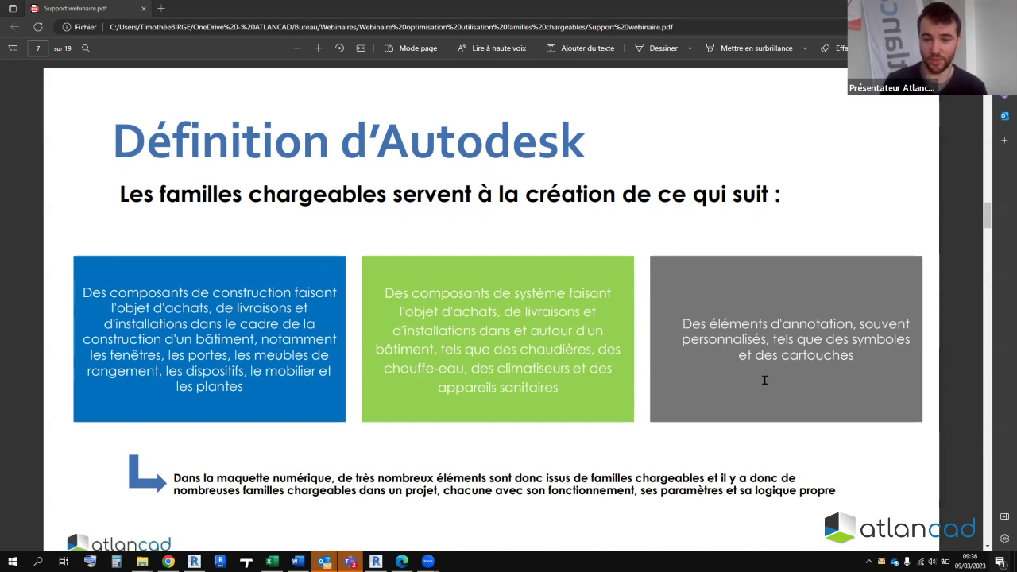
- Scroll to page 8, 'Placement d'une famille dans un projet Revit'
scroll(764, 381, down, 1)
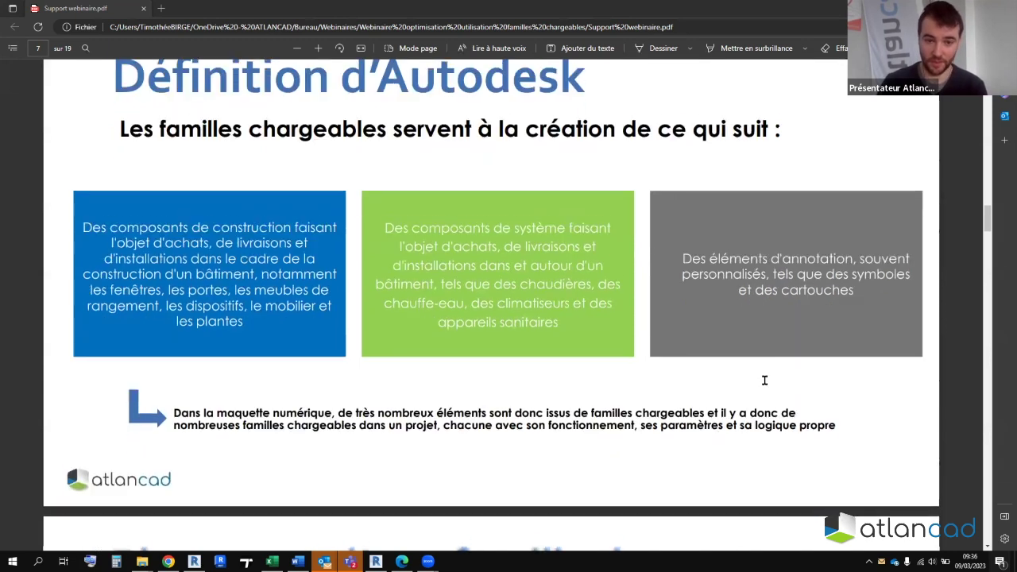
scroll(758, 397, down, 2)
scroll(756, 409, down, 3)
scroll(757, 408, down, 1)
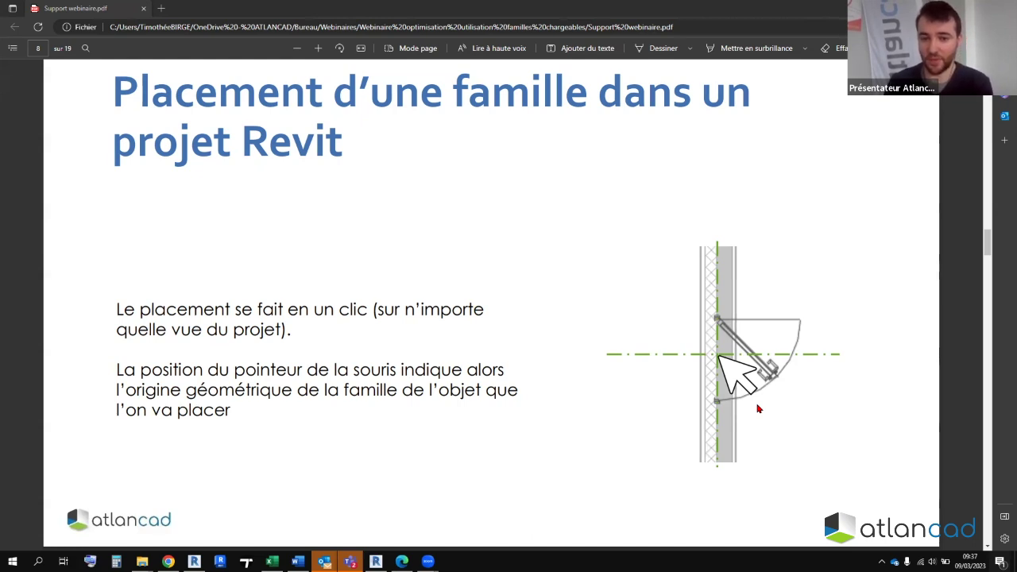
- Page down to page 9, 'Le sélecteur de type et des familles'
key(Page_Down)
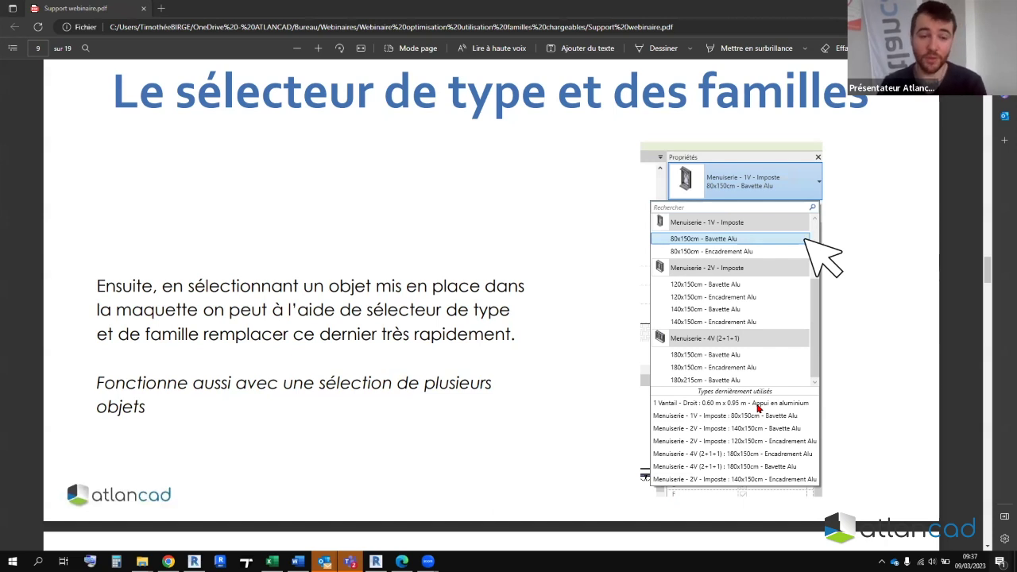
- Scroll to page 10, 'Les hôtes des familles chargeables', on host-free versus wall-hosted placement
scroll(757, 408, down, 5)
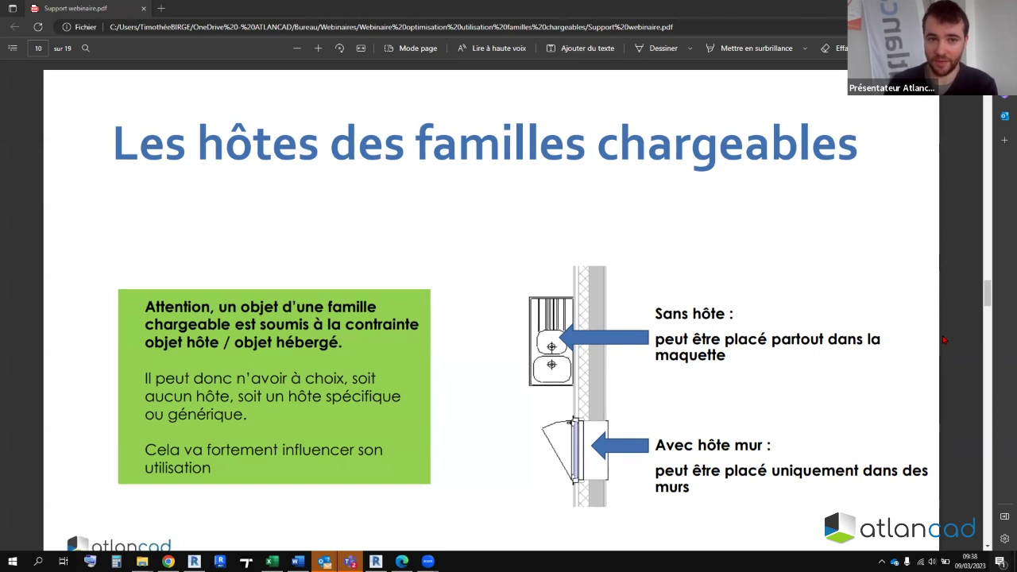
- Scroll to page 11, 'Données à prendre en compte lors de l'utilisation d'une famille chargeable'
scroll(943, 340, down, 5)
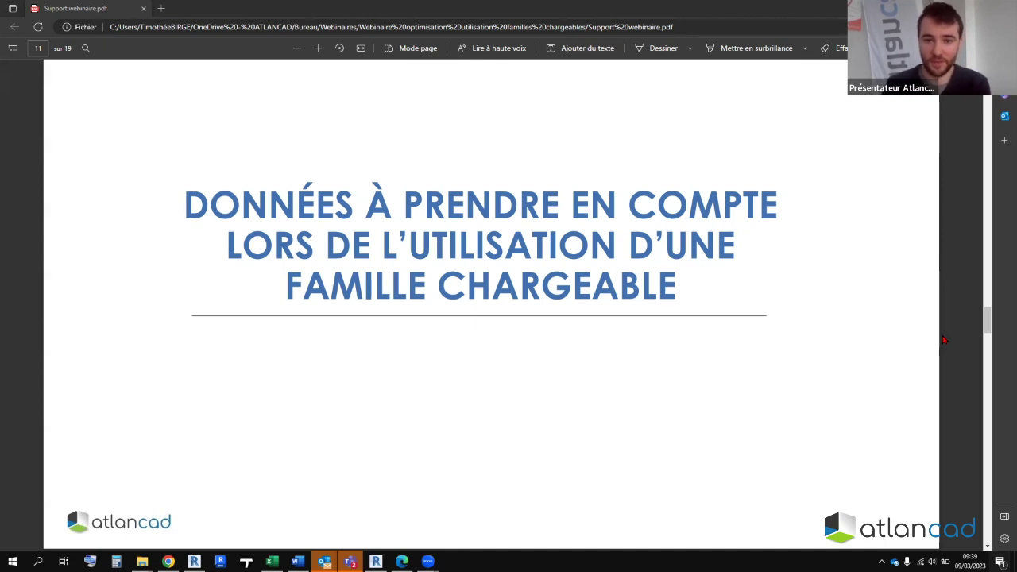
- Scroll until page 12, 'La catégorie de la famille', fills the view
scroll(939, 339, down, 5)
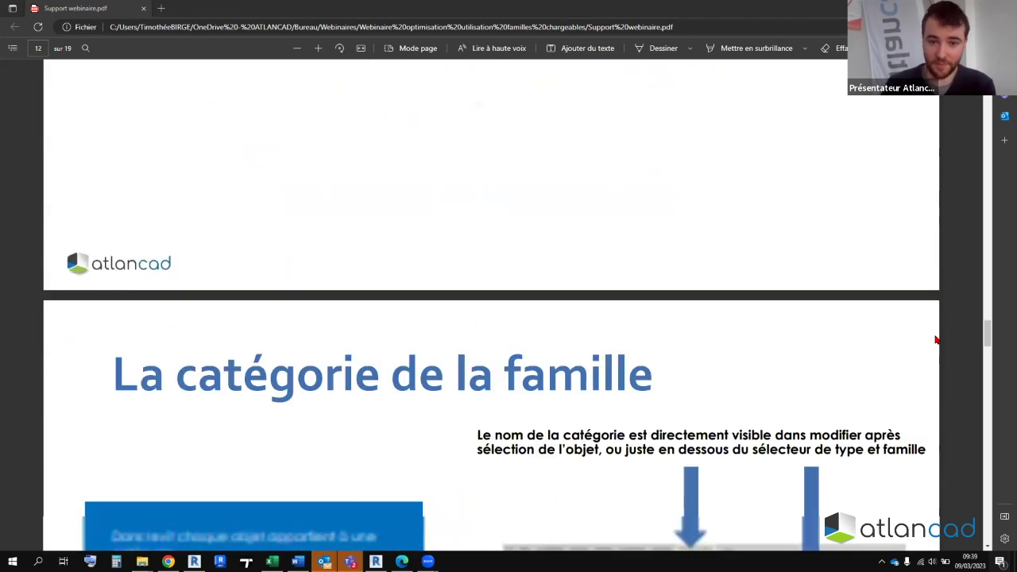
scroll(935, 340, down, 2)
scroll(935, 340, down, 2)
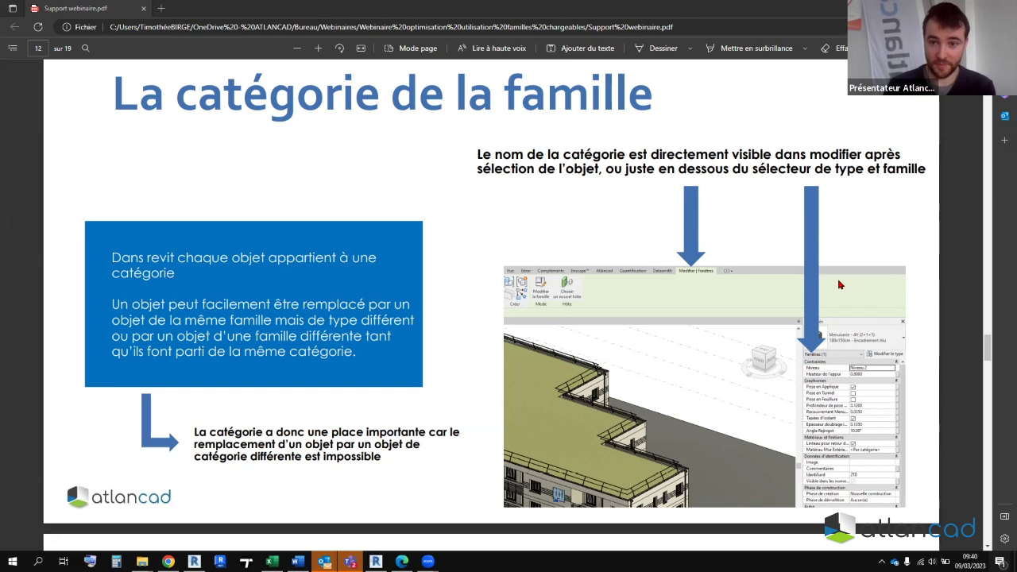
- Scroll the webinar PDF to page 13, 'L'hôte de la famille', on the three hosting modes
scroll(840, 284, down, 5)
scroll(841, 284, down, 3)
scroll(840, 284, up, 1)
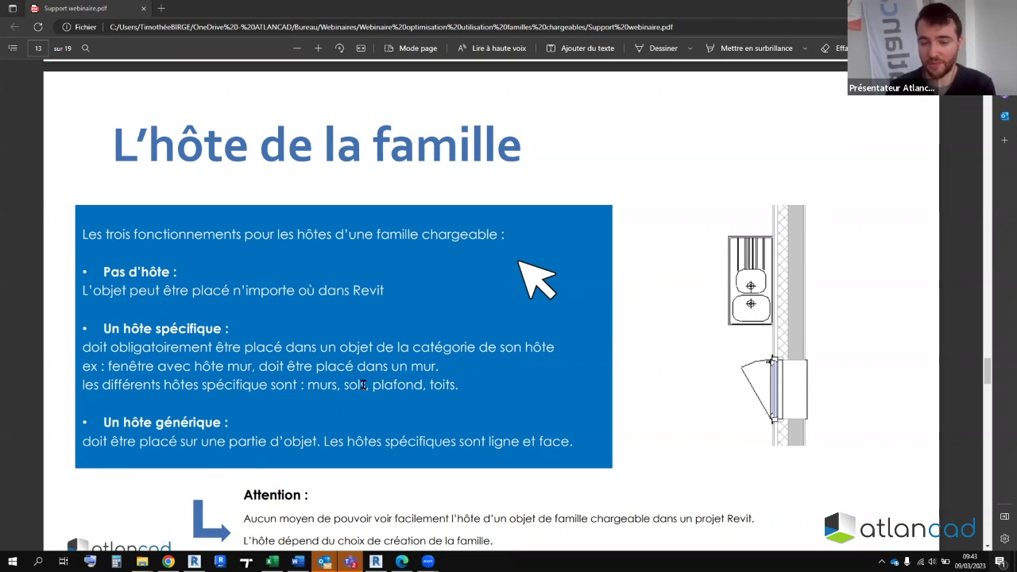
- Scroll on to page 14, 'L'origine géométrique de la famille'
scroll(371, 358, down, 2)
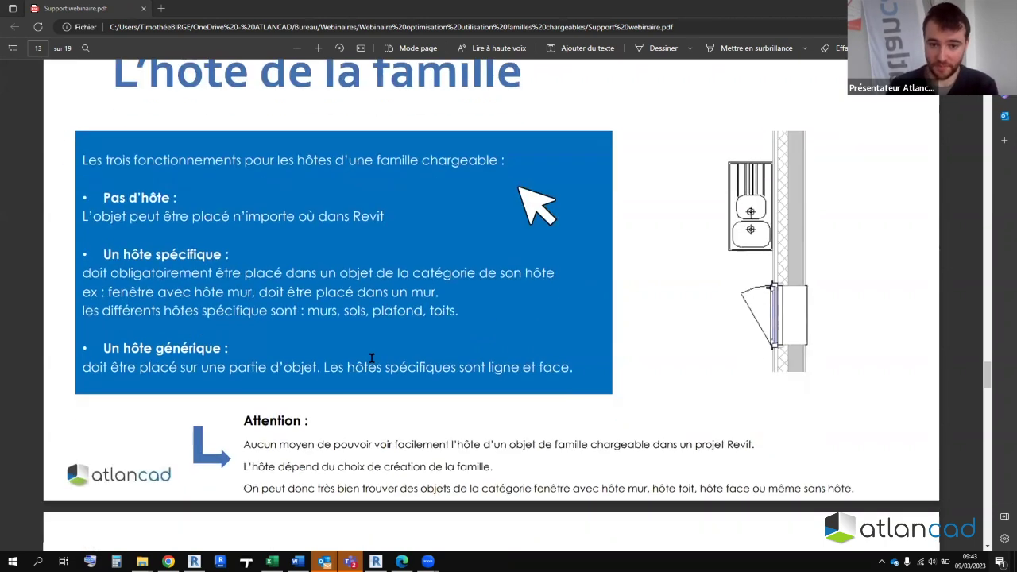
scroll(371, 358, down, 3)
scroll(371, 357, down, 1)
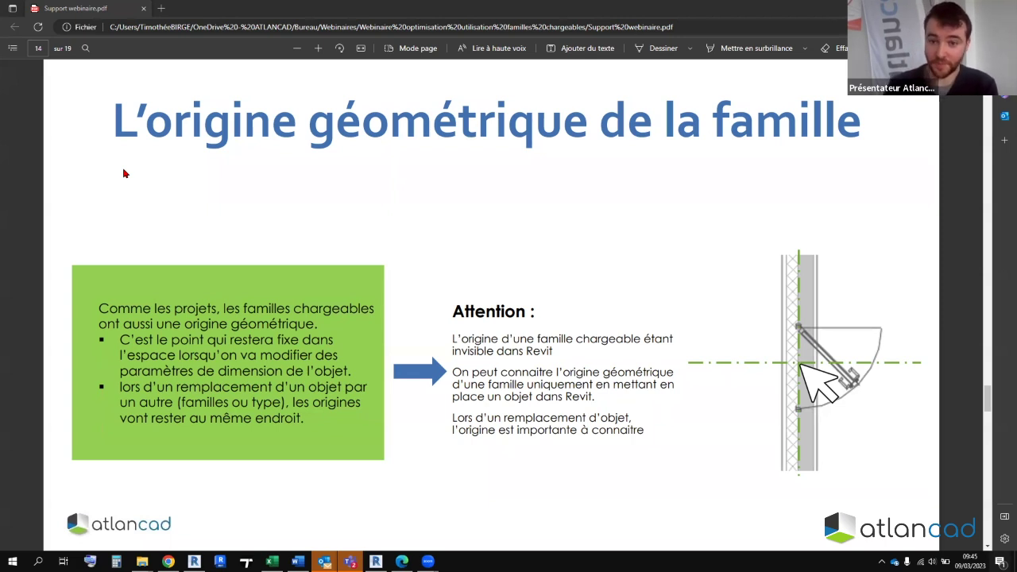
scroll(123, 173, down, 2)
- Scroll to page 15, 'Les matériaux affectés aux objets 3D'
scroll(123, 173, down, 3)
scroll(123, 172, down, 1)
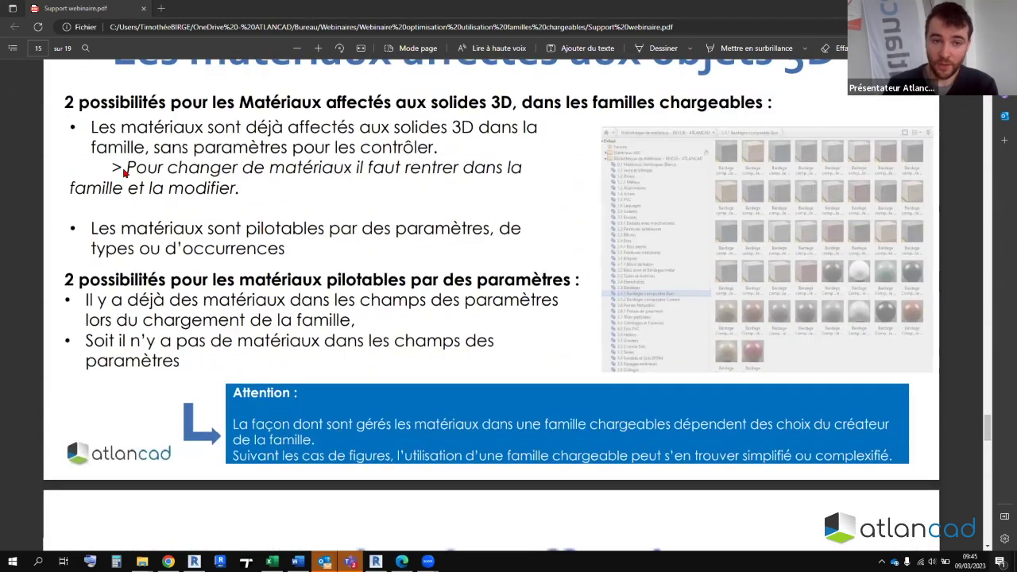
scroll(123, 172, up, 1)
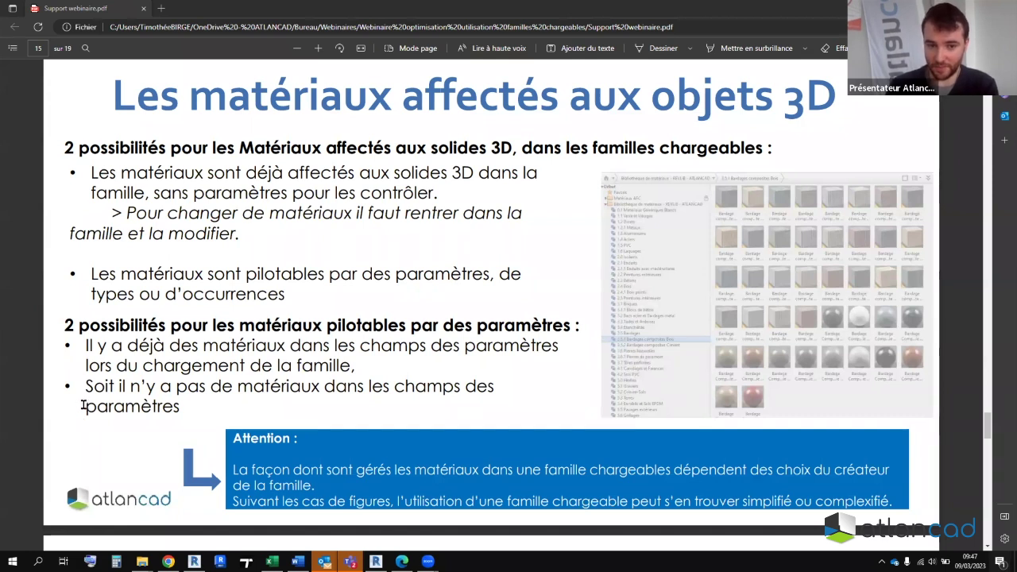
- Scroll down to page 16, 'Les sous catégories affectée aux objets 3D'
scroll(83, 405, down, 5)
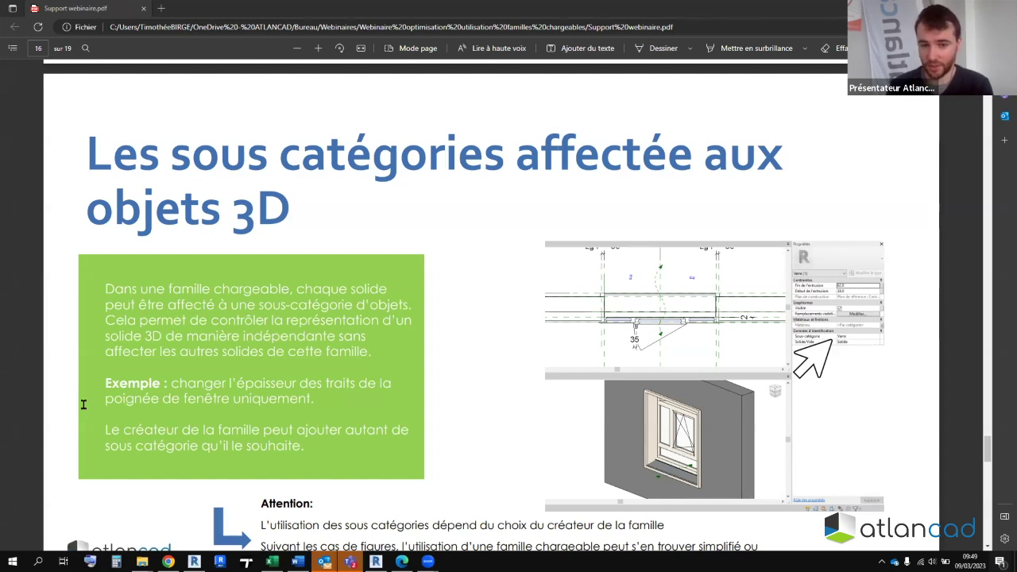
- Scroll past page 16 until page 17, 'Partie pratique', comes into view
scroll(457, 364, down, 1)
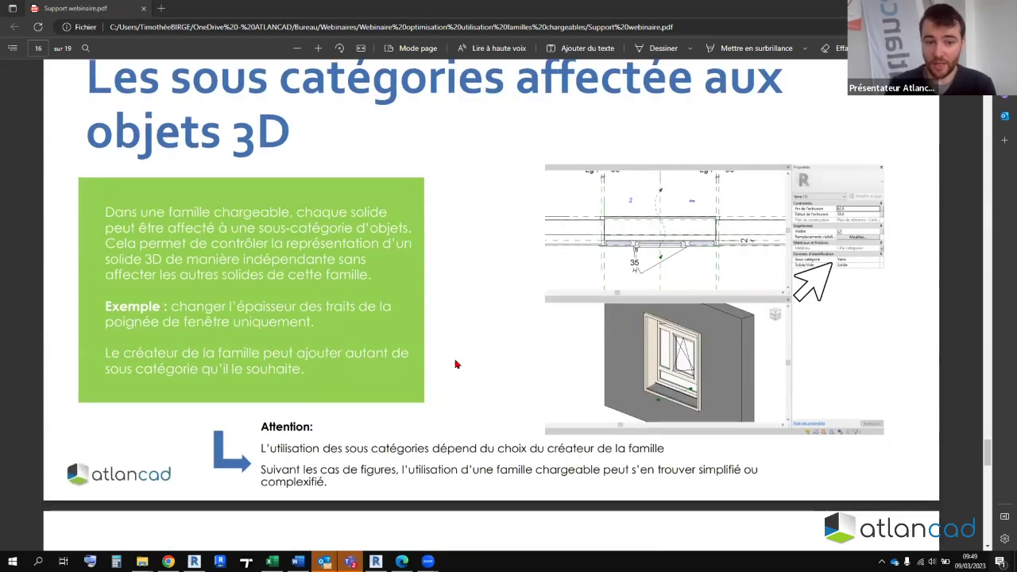
scroll(457, 363, up, 1)
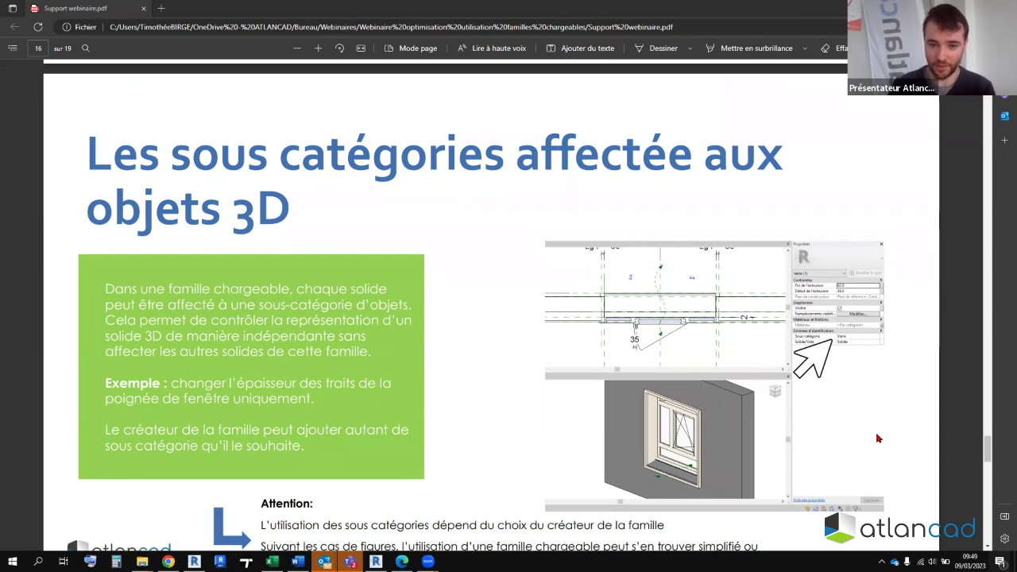
scroll(878, 437, down, 1)
- Show all of page 17's practical topics, then bring the Revit project to the front
scroll(877, 437, down, 2)
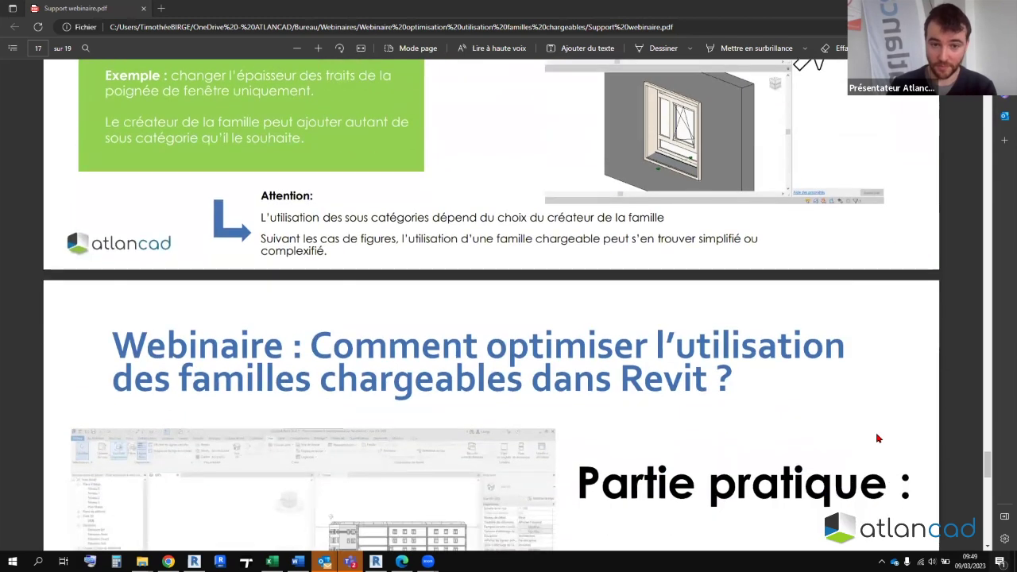
scroll(878, 438, down, 1)
scroll(878, 438, down, 2)
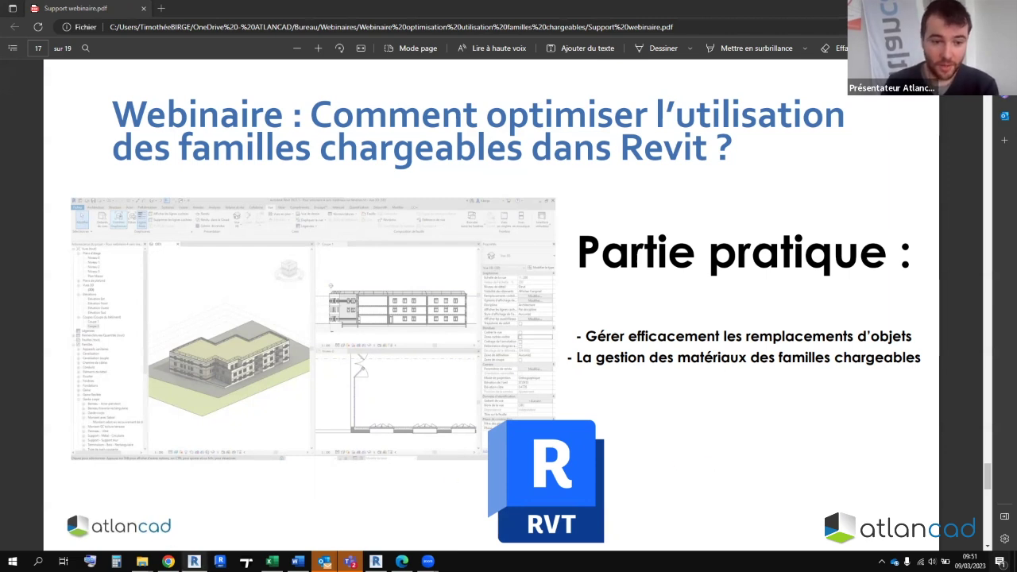
click(194, 561)
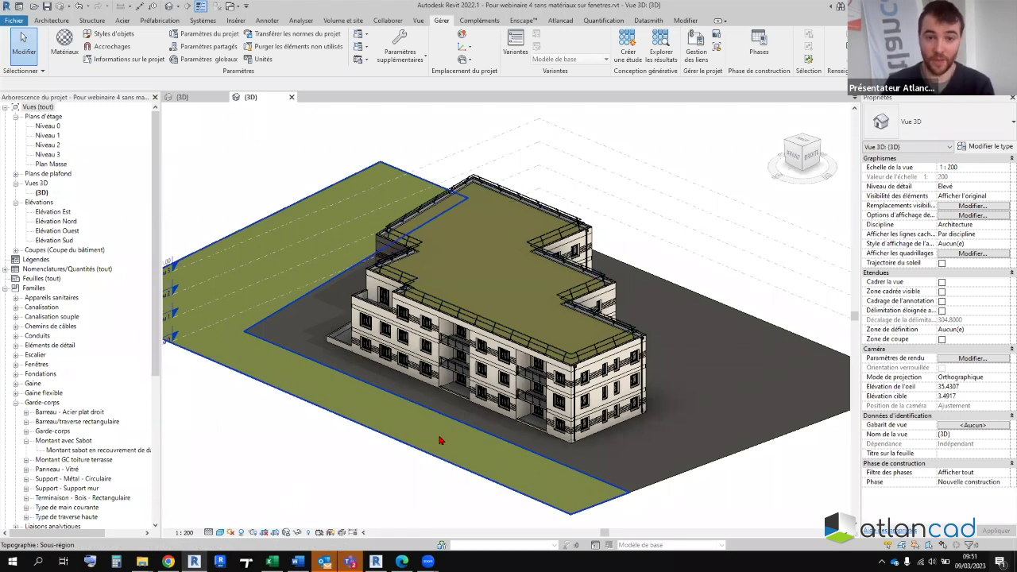
- Orbit and zoom the 3D view to frame the whole apartment building and its facade windows
mouse_move(385, 422)
shift+middle_down()
mouse_move(559, 426)
mouse_move(415, 311)
shift+middle_up()
scroll(415, 311, up, 5)
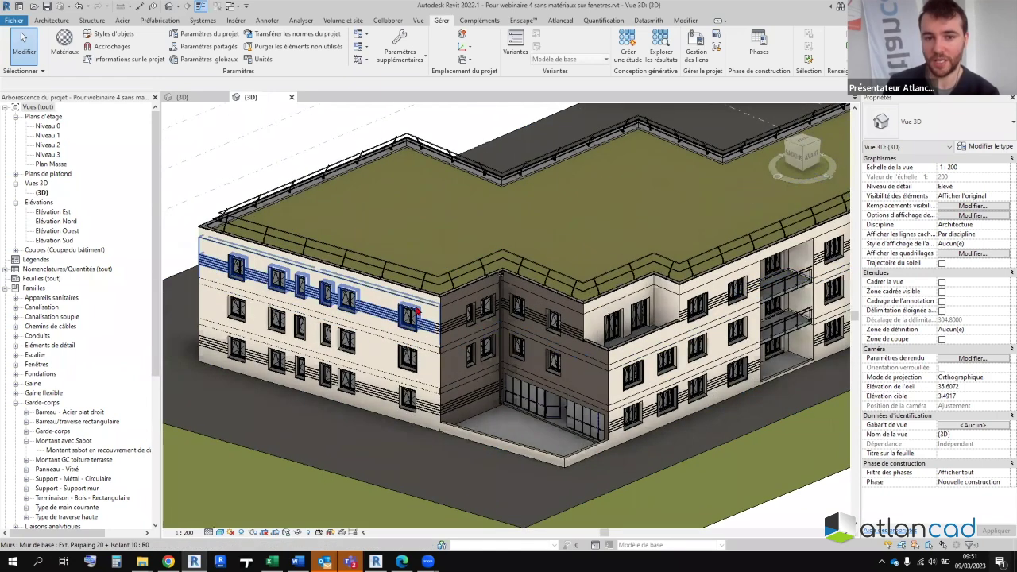
scroll(416, 311, down, 4)
mouse_move(415, 312)
shift+middle_down()
mouse_move(606, 351)
mouse_move(541, 385)
mouse_move(442, 351)
mouse_move(503, 256)
mouse_move(592, 454)
mouse_move(605, 446)
shift+middle_up()
scroll(541, 385, up, 3)
scroll(540, 385, down, 3)
scroll(442, 351, down, 2)
scroll(504, 256, up, 3)
scroll(591, 454, down, 3)
scroll(605, 446, up, 3)
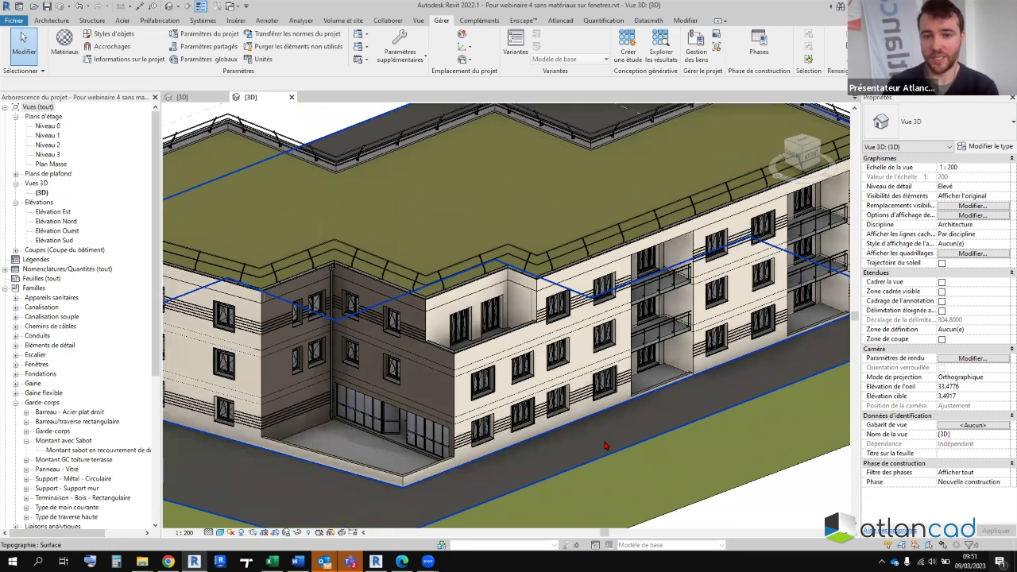
scroll(605, 447, up, 2)
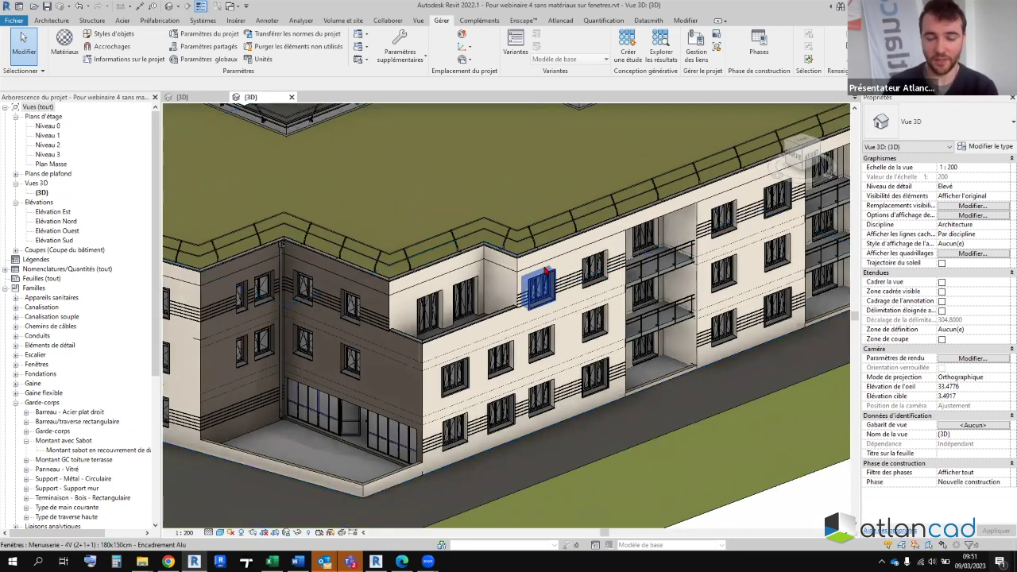
scroll(545, 270, up, 3)
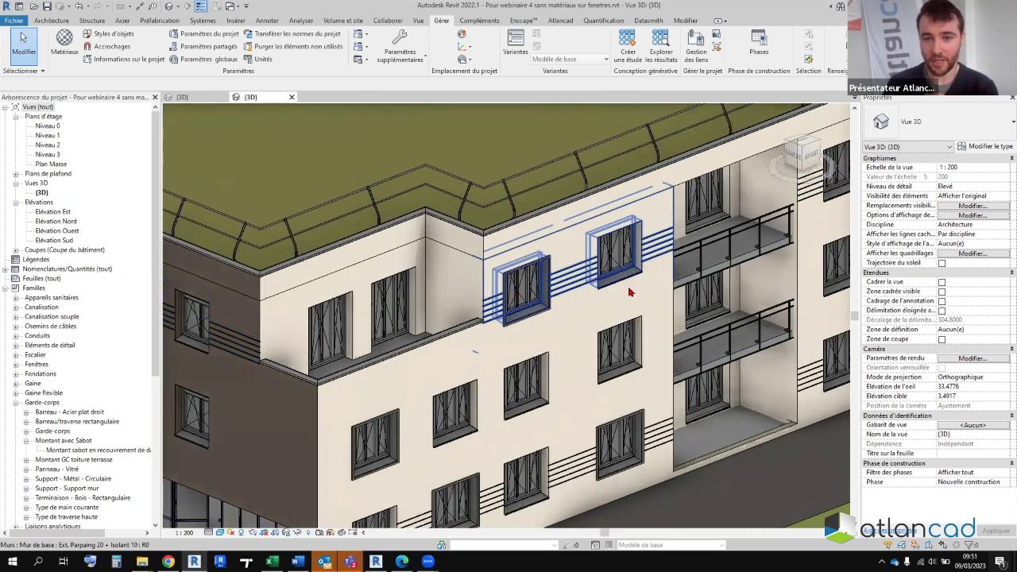
scroll(629, 292, down, 2)
scroll(636, 292, down, 1)
scroll(640, 293, down, 1)
scroll(646, 292, up, 5)
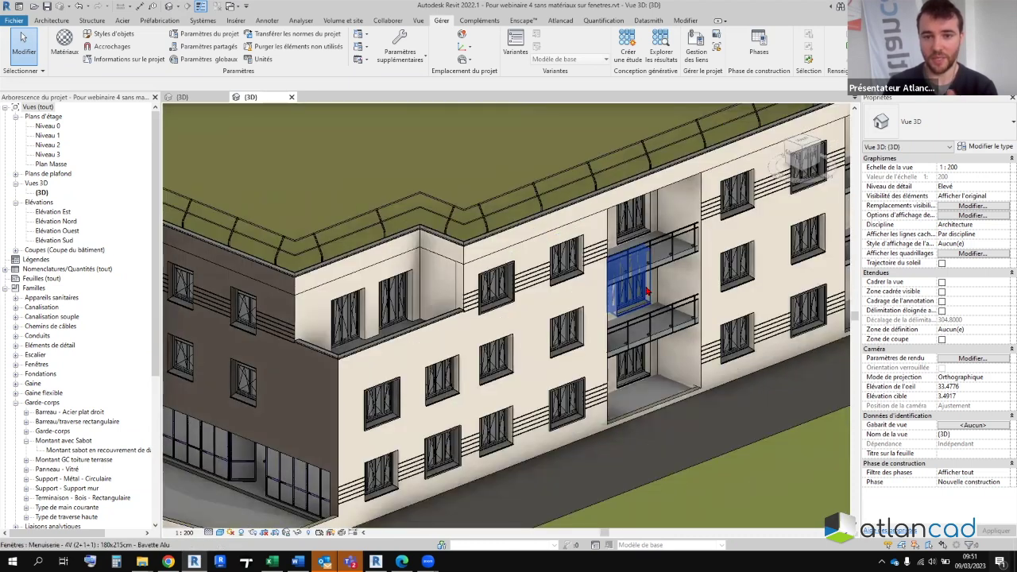
scroll(648, 291, up, 2)
scroll(647, 292, up, 1)
scroll(647, 291, down, 1)
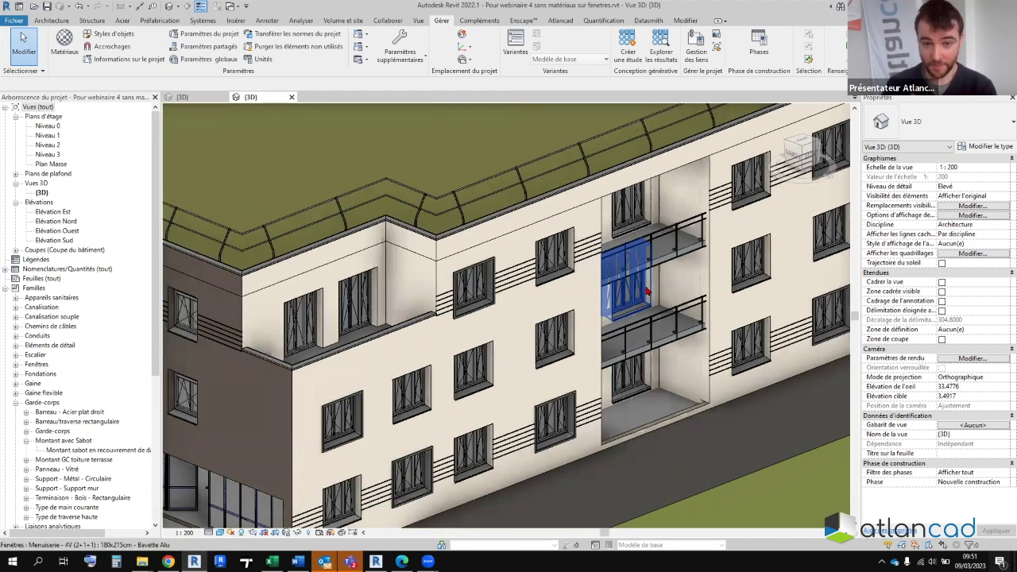
scroll(647, 292, down, 3)
scroll(611, 292, up, 1)
scroll(572, 292, up, 1)
scroll(522, 293, up, 3)
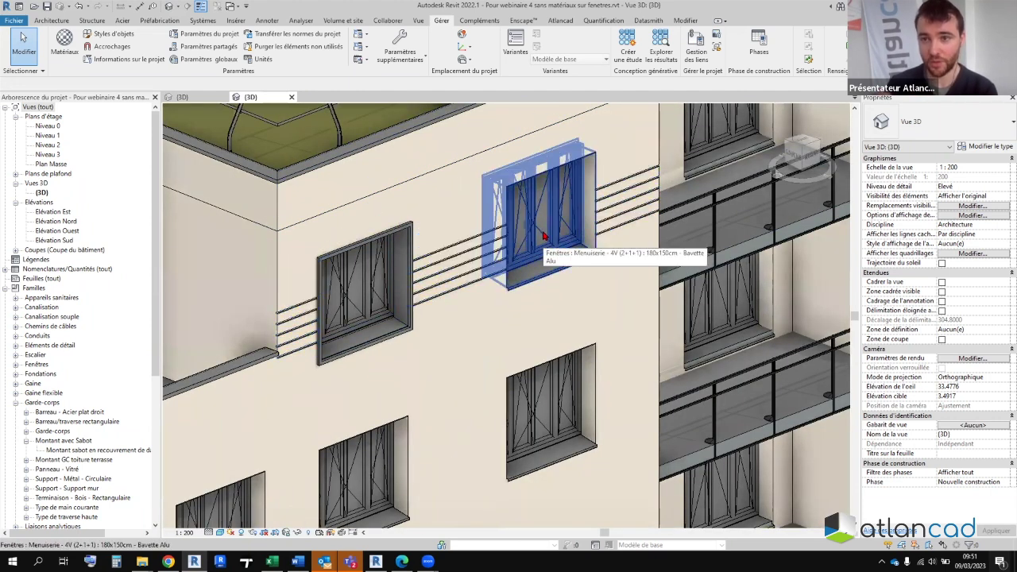
scroll(548, 255, down, 3)
scroll(554, 274, up, 2)
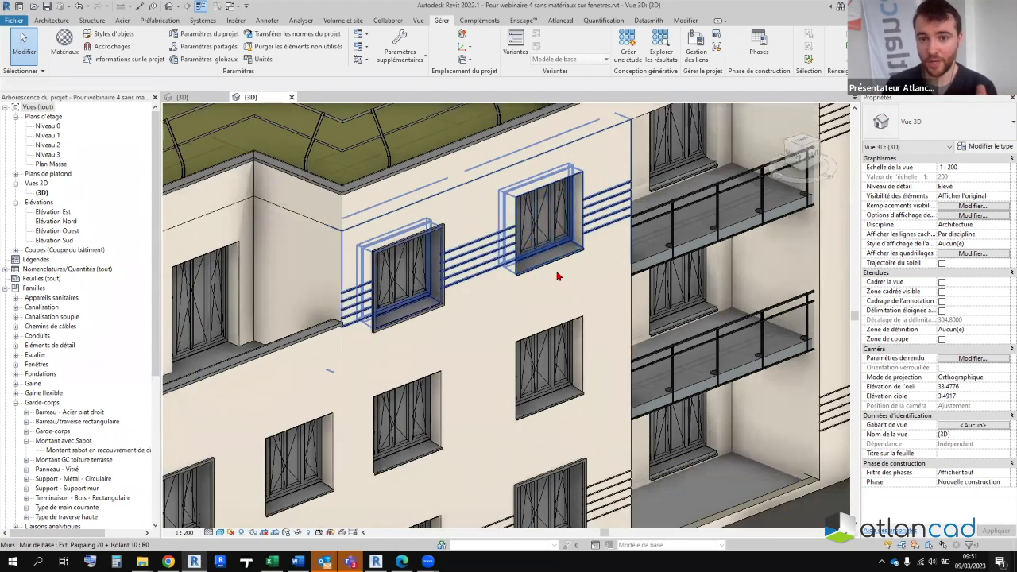
scroll(557, 276, down, 2)
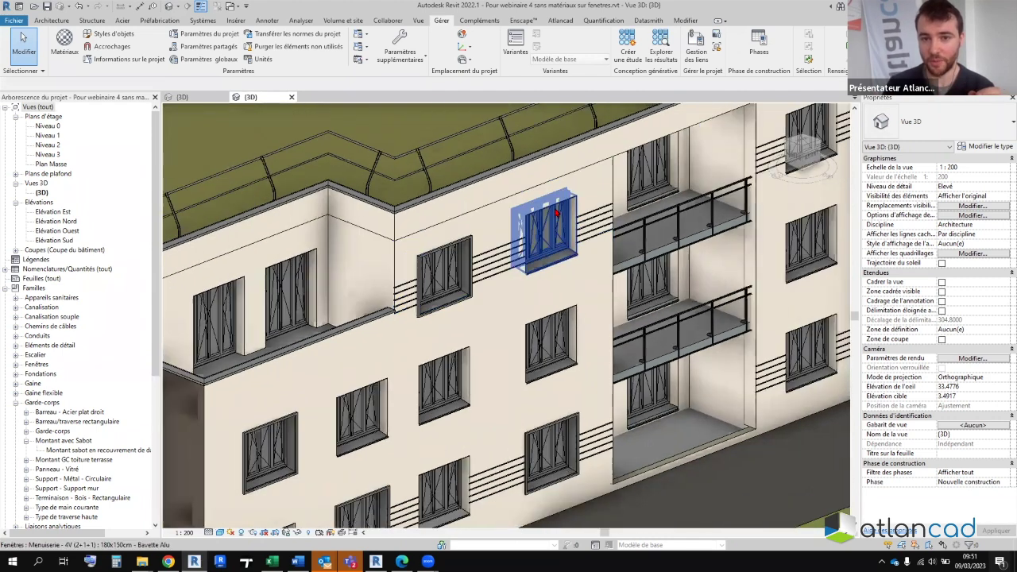
scroll(560, 262, up, 2)
scroll(585, 191, up, 2)
scroll(459, 233, up, 1)
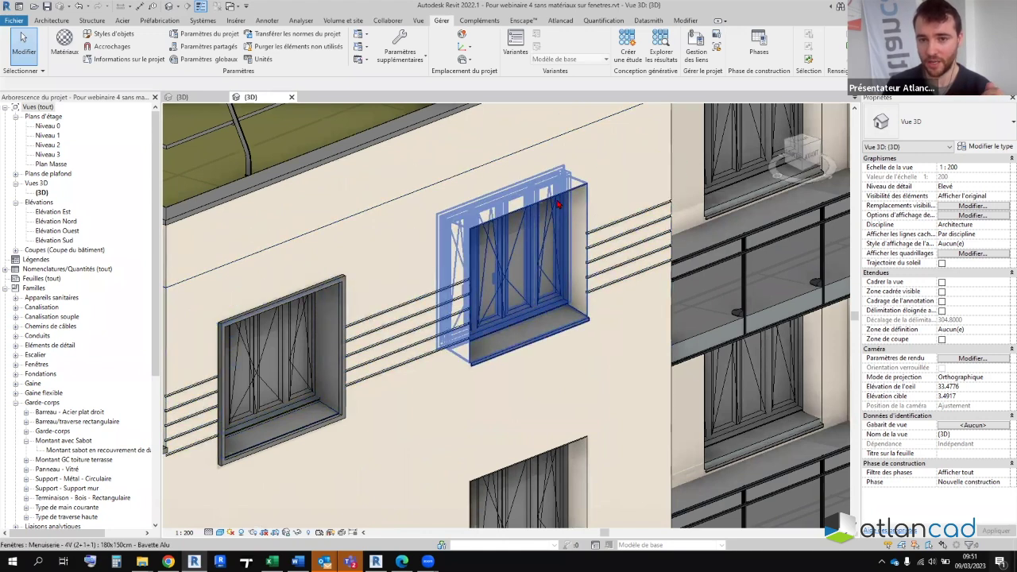
scroll(507, 246, down, 2)
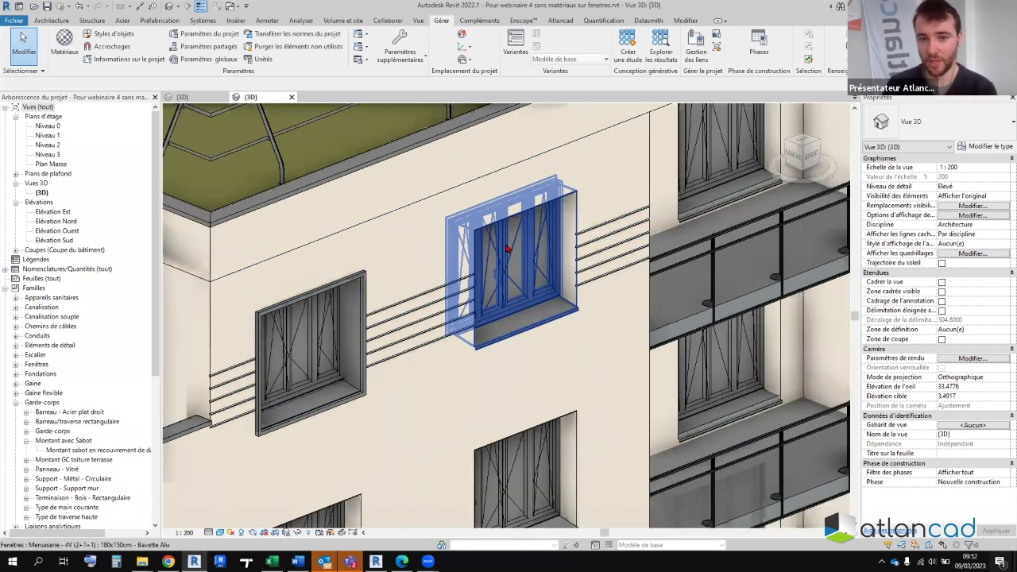
scroll(571, 283, down, 1)
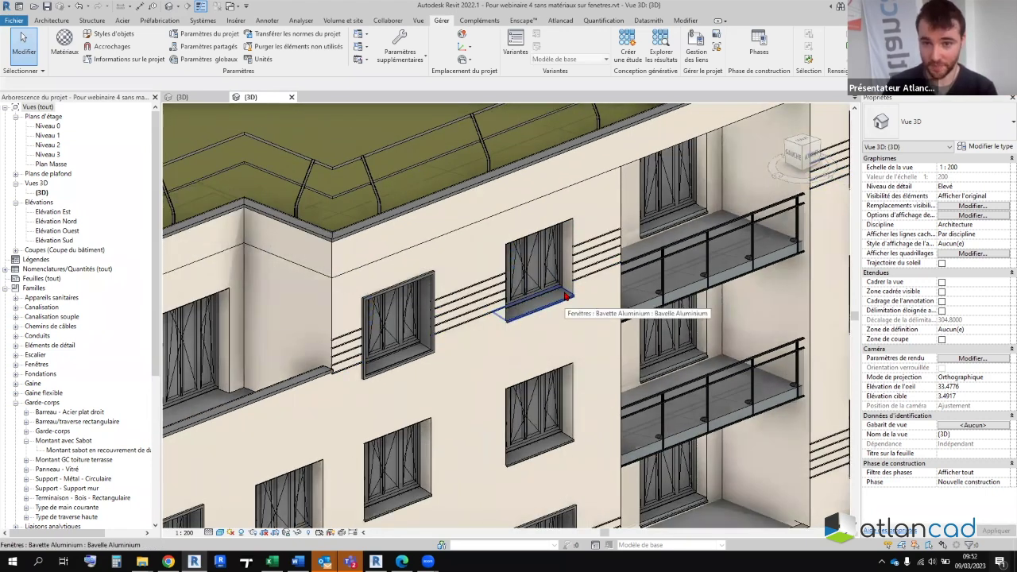
scroll(566, 296, down, 2)
scroll(540, 318, down, 2)
scroll(524, 342, up, 3)
scroll(512, 351, up, 2)
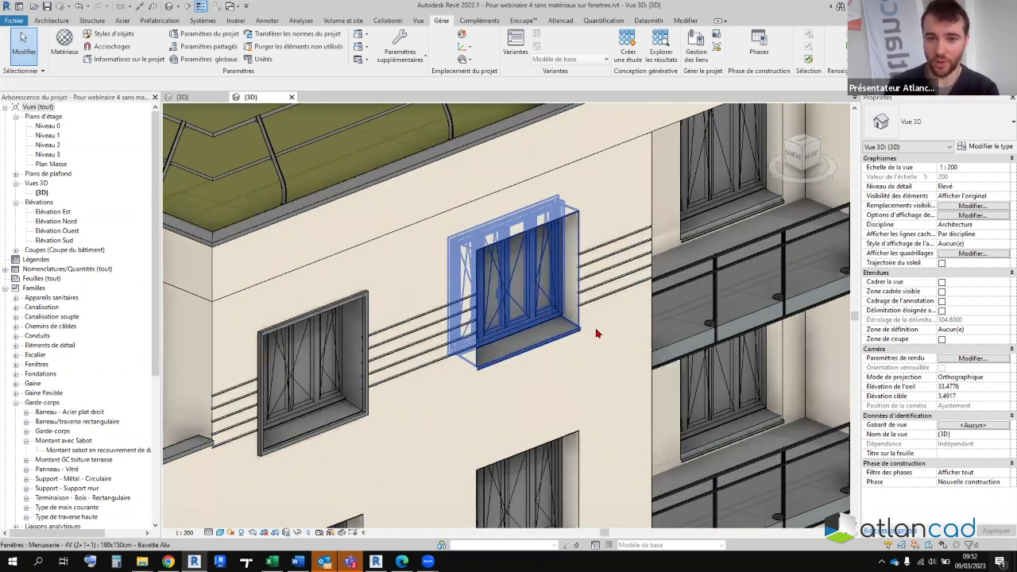
scroll(588, 332, down, 3)
scroll(468, 322, up, 2)
scroll(516, 342, up, 1)
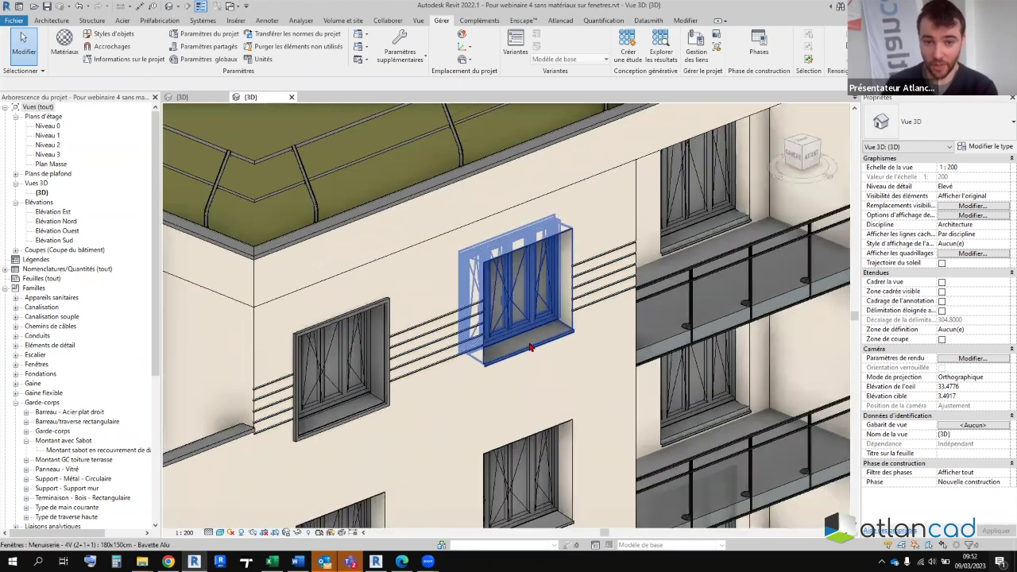
scroll(530, 347, down, 3)
scroll(603, 397, down, 2)
scroll(702, 481, down, 1)
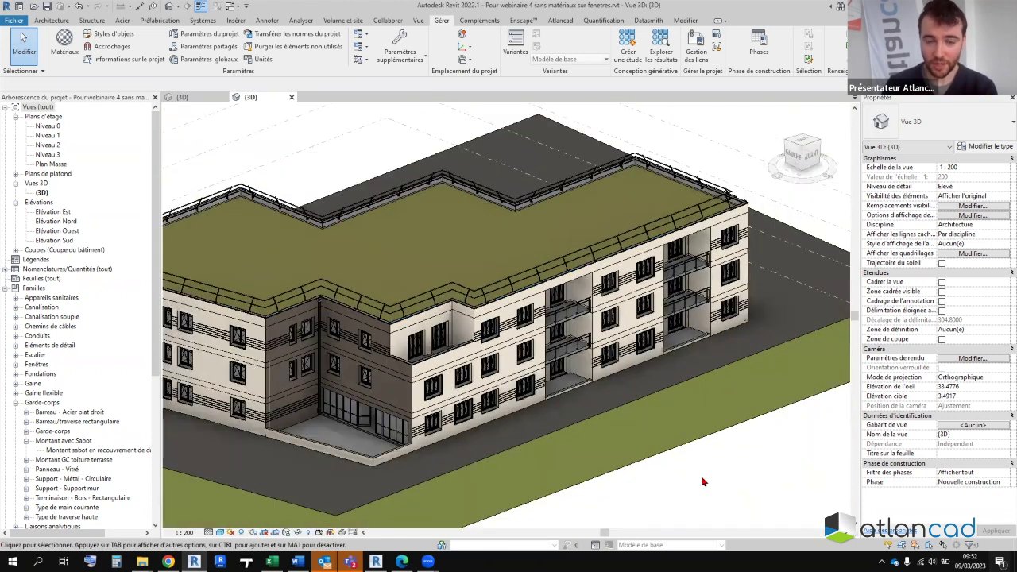
scroll(703, 481, up, 1)
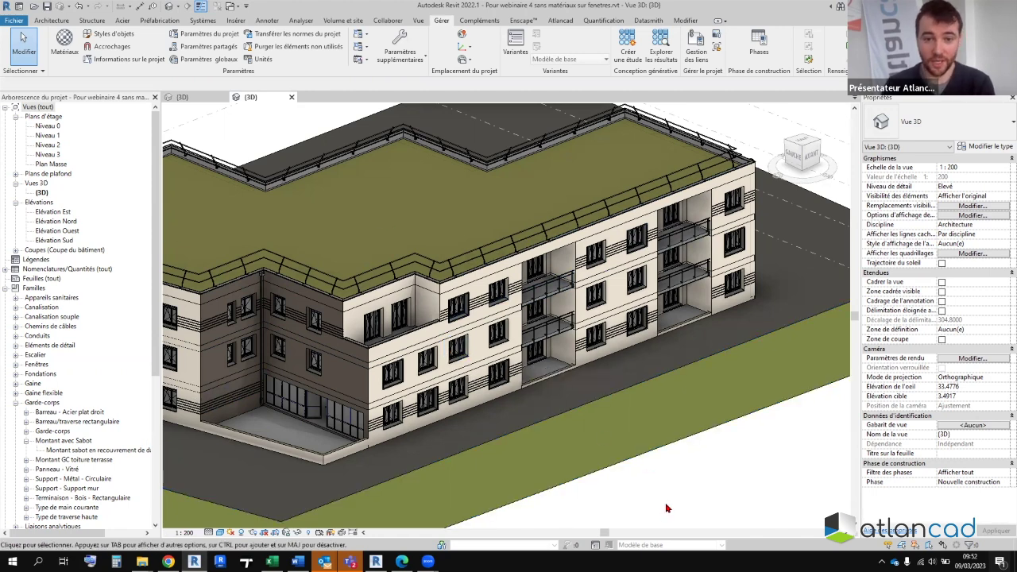
- Orbit the building to view its facade windows, balconies and roof terrace from another side
shift+middle_drag(666, 508, 316, 309)
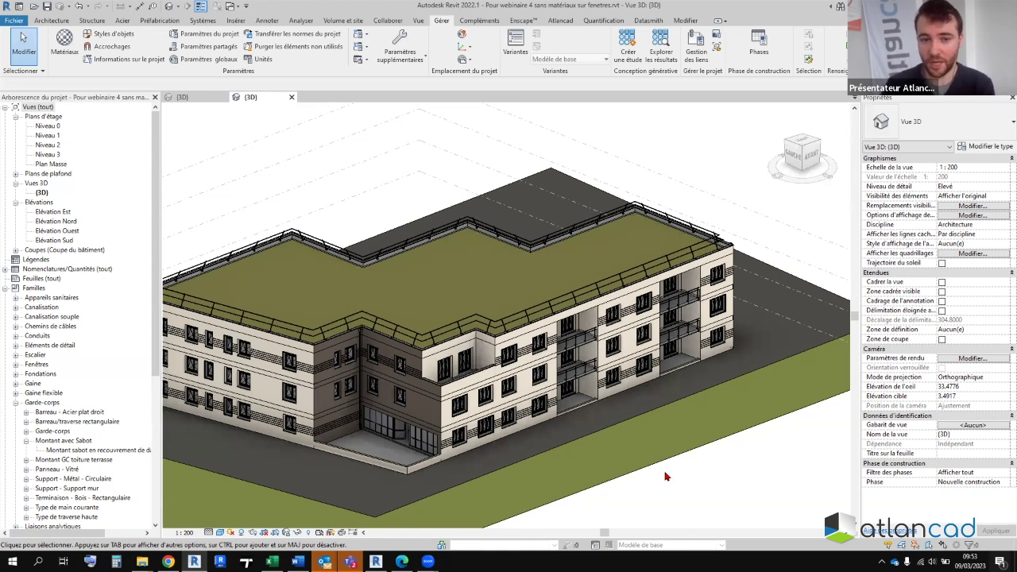
- Zoom in and select one facade window to read its type in the status bar
scroll(608, 392, up, 2)
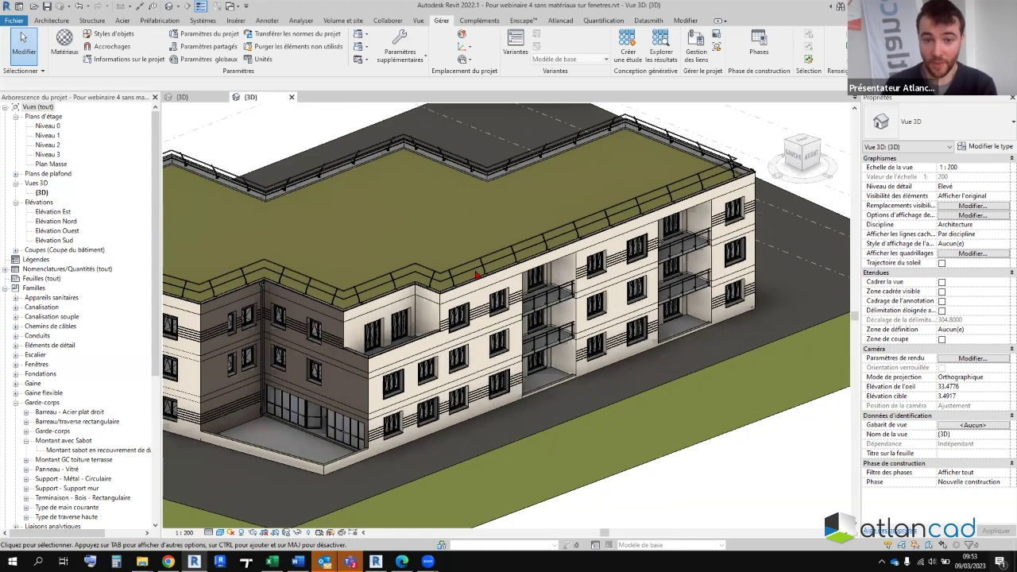
scroll(587, 357, up, 2)
scroll(572, 334, up, 2)
scroll(553, 310, up, 2)
scroll(553, 310, down, 4)
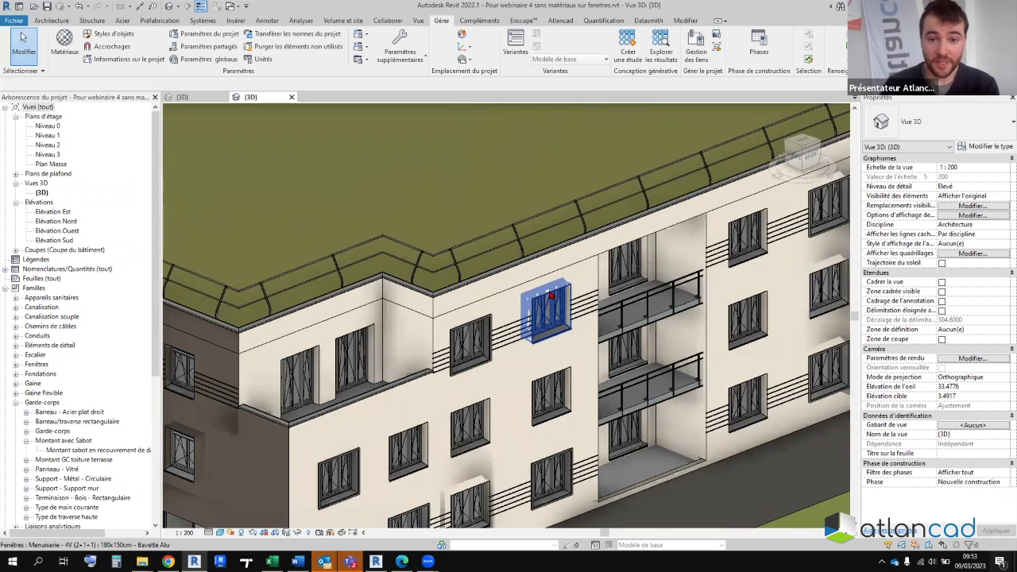
click(559, 332)
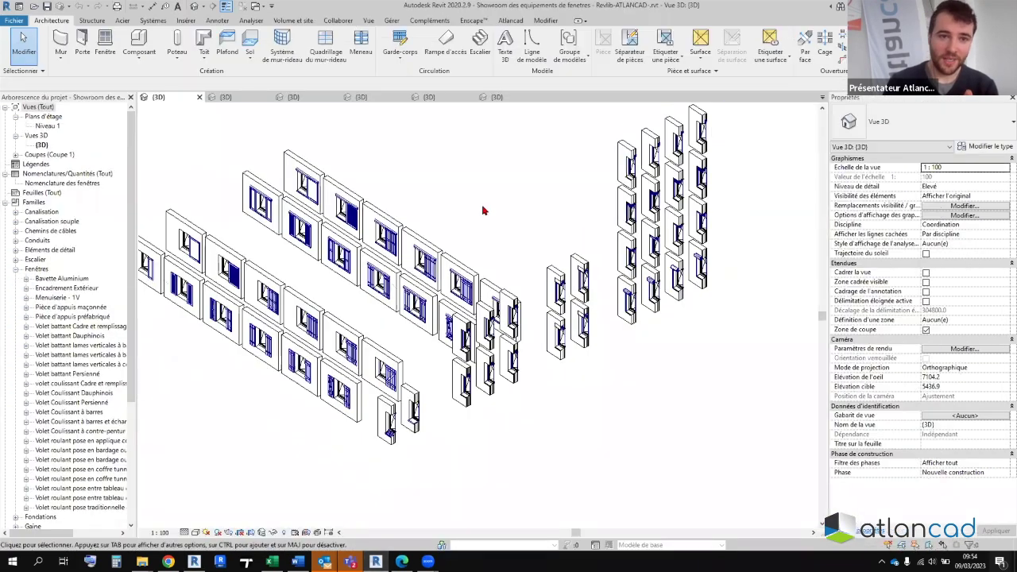
- Zoom and pan across the showroom 3D view to examine the rows of window families
scroll(484, 211, down, 2)
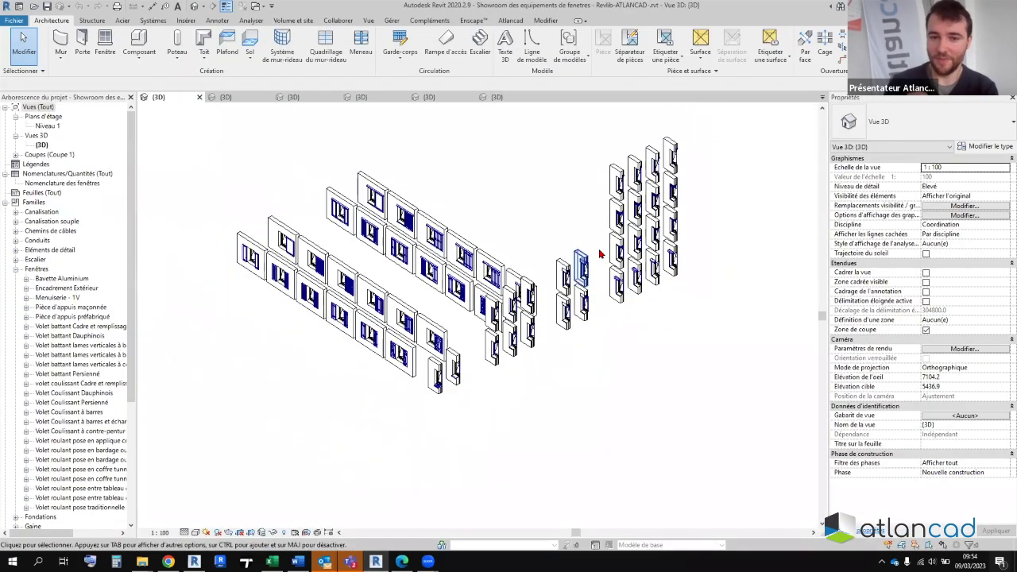
scroll(643, 378, up, 1)
scroll(618, 373, up, 1)
middle_drag(584, 364, 604, 390)
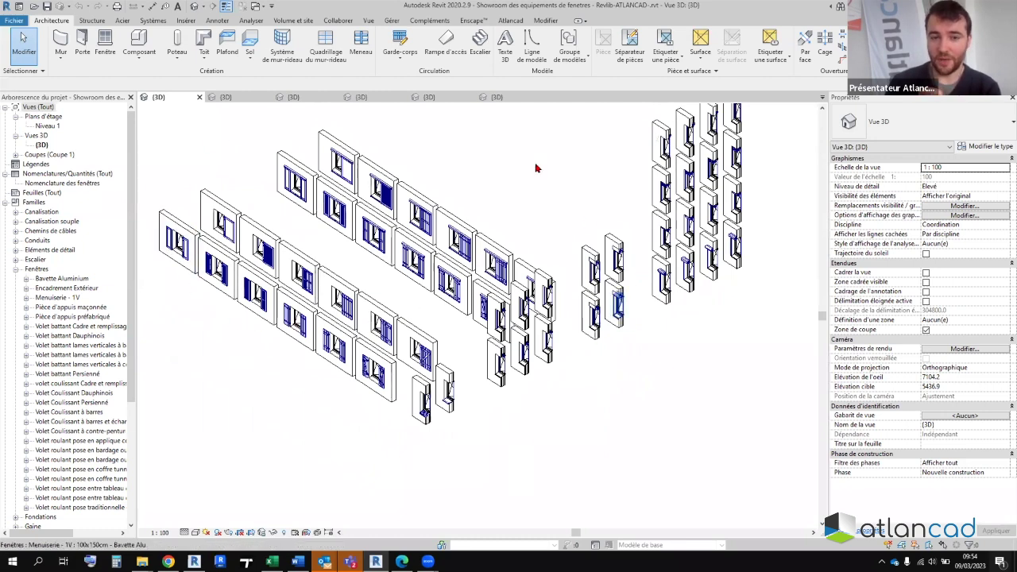
scroll(235, 257, up, 2)
scroll(238, 258, up, 4)
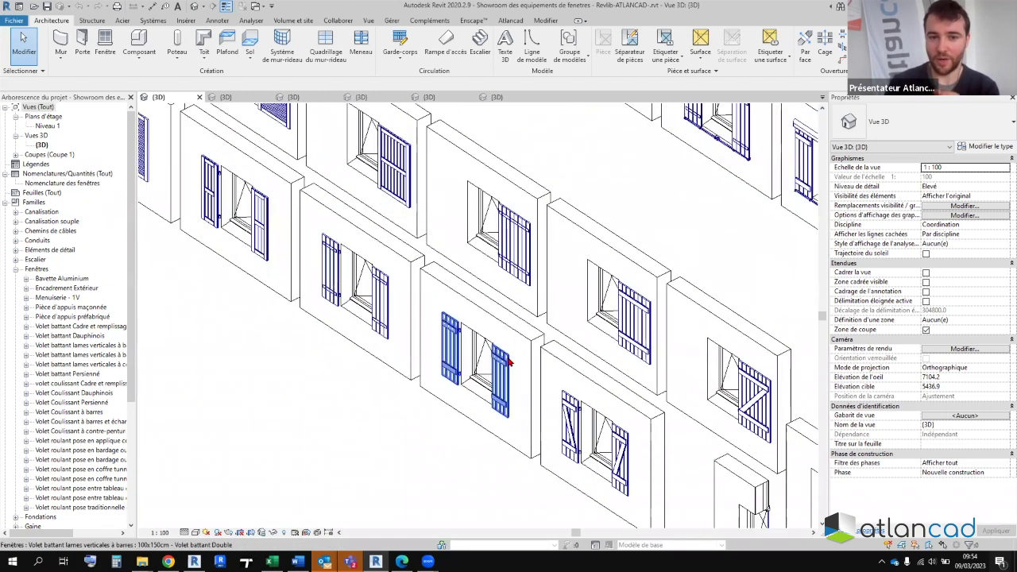
scroll(286, 256, up, 2)
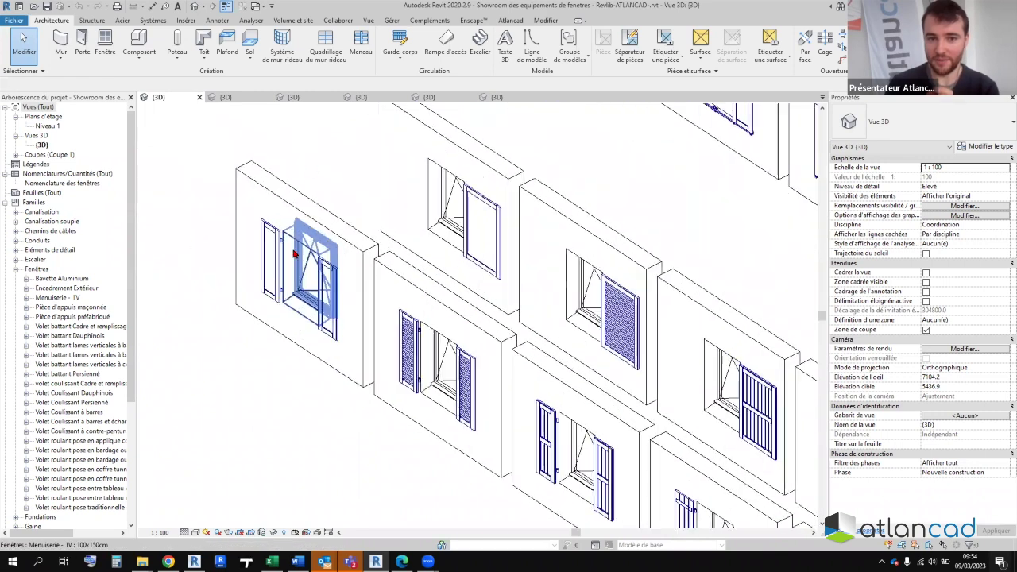
mouse_move(433, 394)
middle_down()
mouse_move(432, 408)
mouse_move(443, 351)
mouse_move(375, 434)
mouse_move(592, 412)
mouse_move(359, 240)
middle_up()
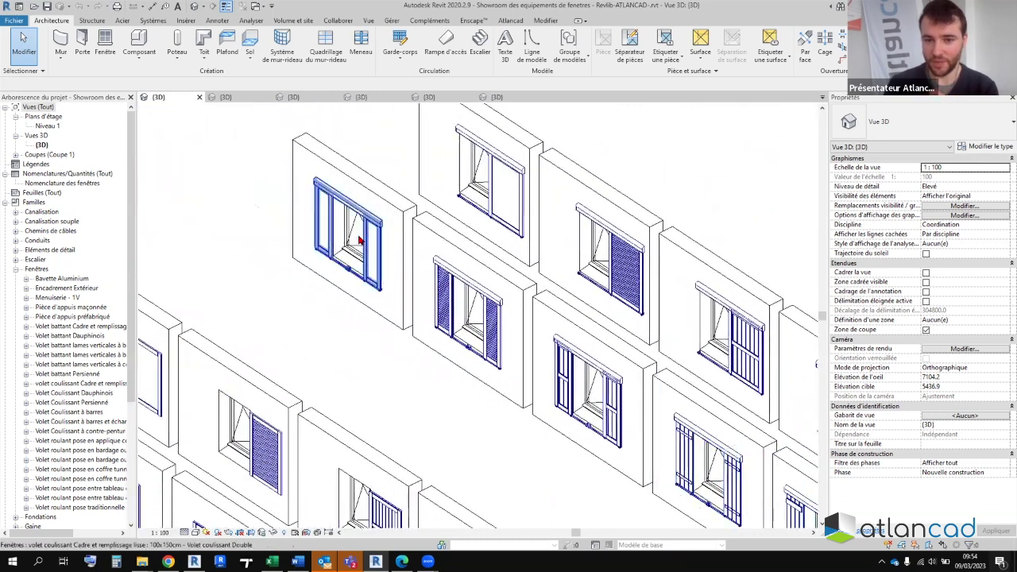
scroll(359, 240, down, 5)
scroll(469, 349, up, 1)
scroll(470, 376, up, 3)
scroll(465, 322, up, 2)
scroll(464, 323, down, 3)
scroll(461, 381, up, 1)
scroll(458, 429, up, 2)
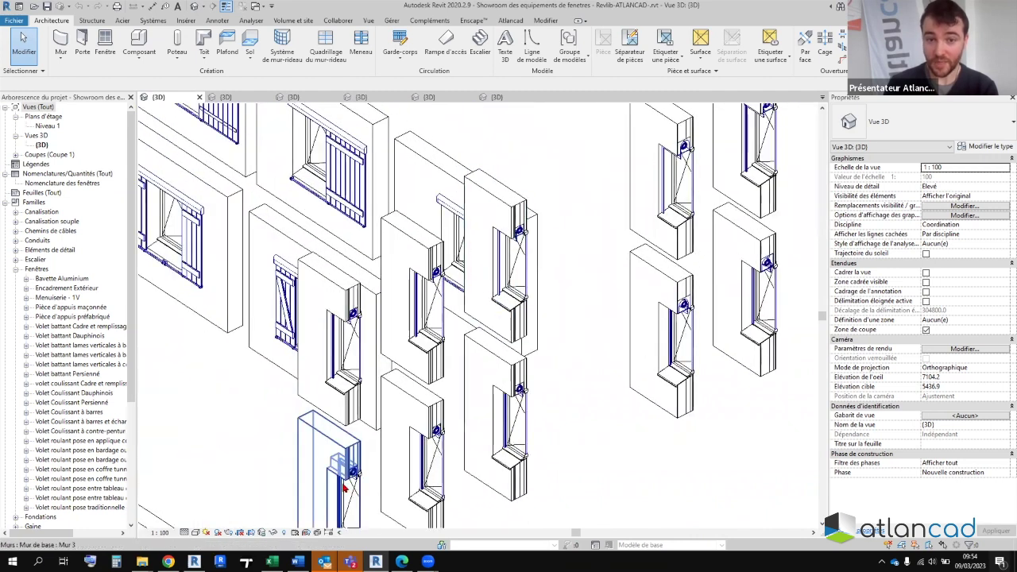
scroll(457, 458, down, 2)
scroll(340, 317, up, 1)
scroll(459, 259, up, 1)
scroll(459, 259, down, 2)
scroll(429, 397, down, 1)
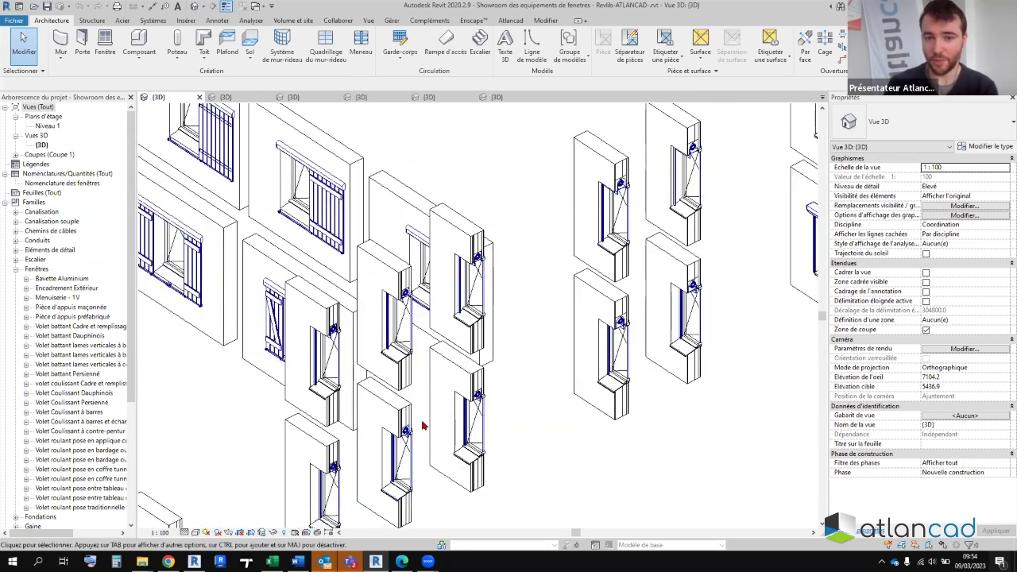
scroll(422, 422, up, 1)
scroll(422, 426, up, 2)
scroll(366, 492, up, 2)
scroll(540, 239, up, 1)
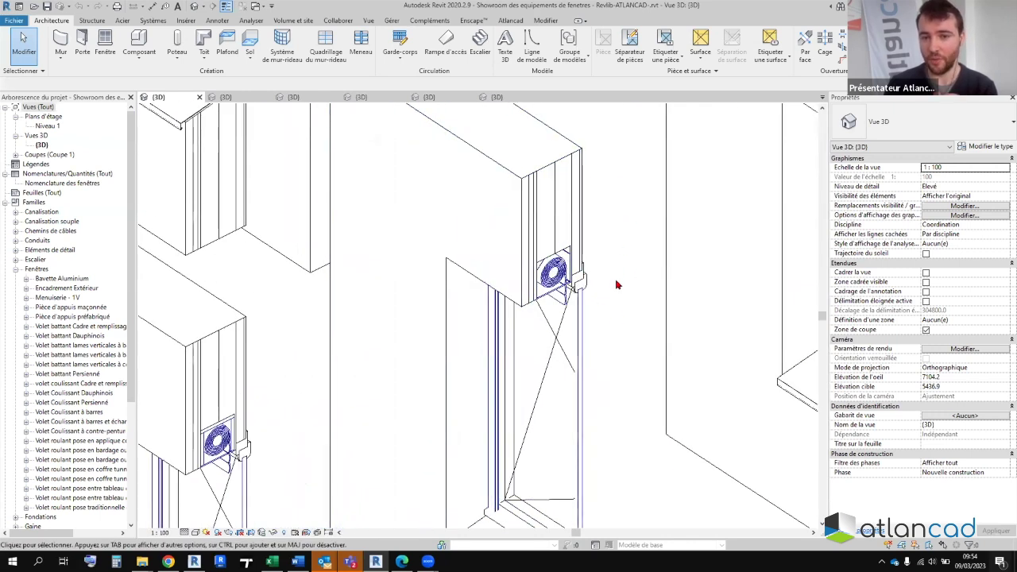
scroll(556, 318, down, 2)
scroll(487, 357, down, 2)
scroll(572, 262, up, 1)
scroll(645, 213, up, 3)
scroll(533, 408, down, 2)
scroll(482, 295, up, 3)
scroll(405, 347, down, 1)
scroll(412, 359, up, 2)
scroll(413, 359, down, 2)
scroll(477, 317, up, 2)
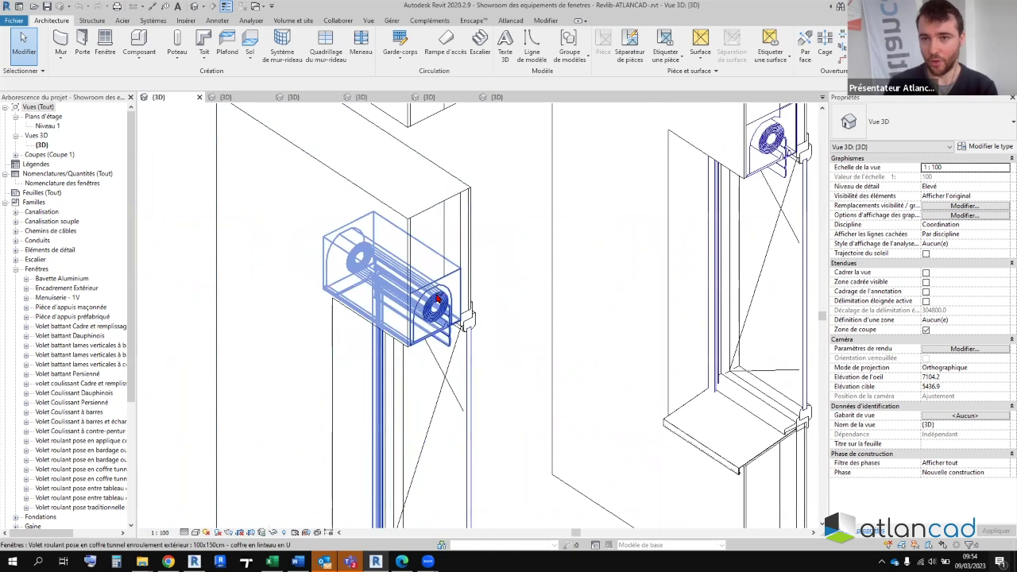
scroll(703, 184, down, 1)
- Pan to the roller-shutter windows and zoom in on their sill pieces
middle_drag(704, 185, 567, 296)
scroll(566, 296, down, 2)
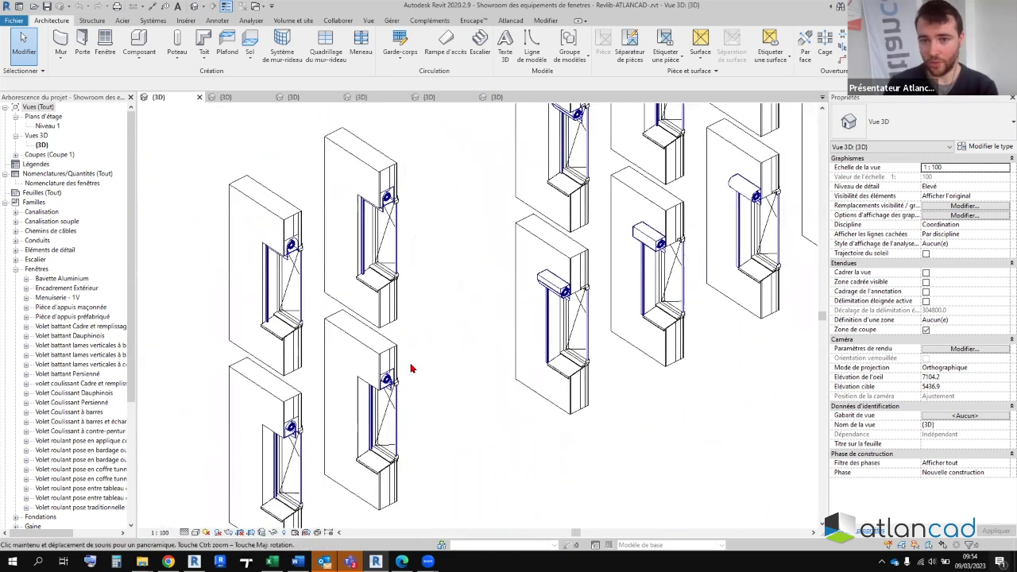
scroll(506, 388, up, 1)
scroll(506, 389, down, 1)
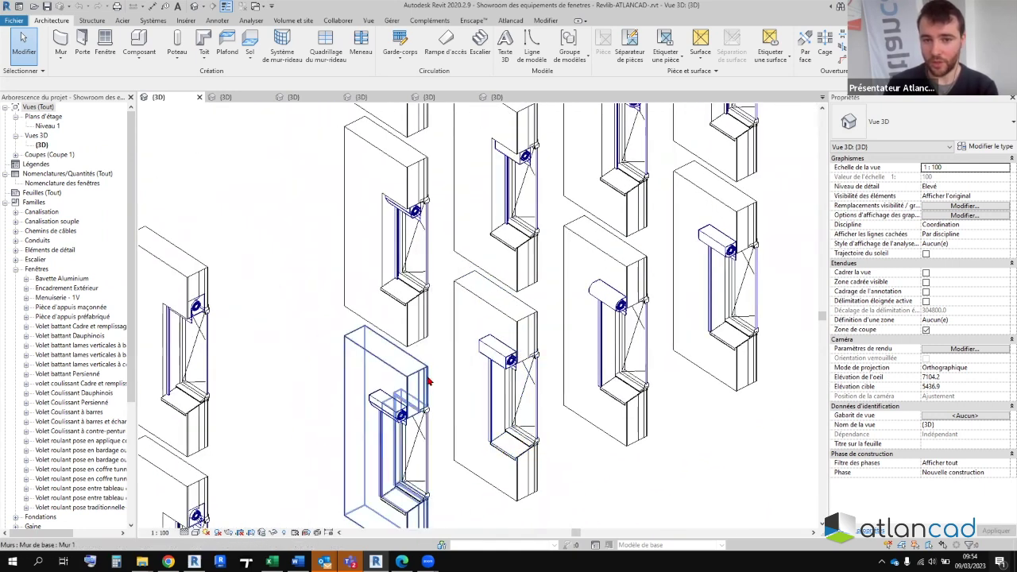
scroll(420, 237, up, 1)
middle_drag(420, 237, 431, 425)
scroll(454, 326, down, 1)
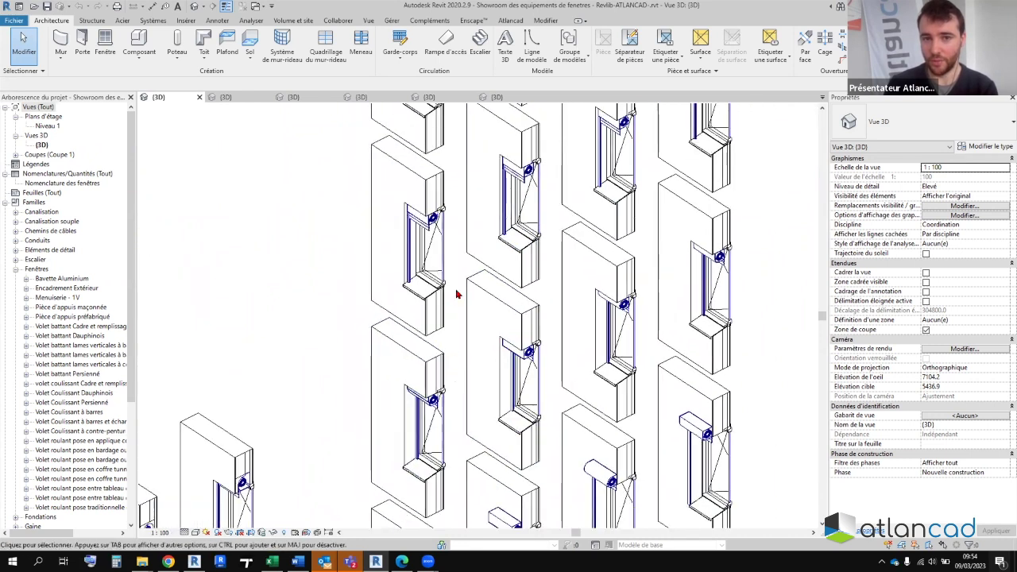
scroll(457, 334, down, 1)
scroll(460, 185, up, 1)
scroll(456, 191, up, 1)
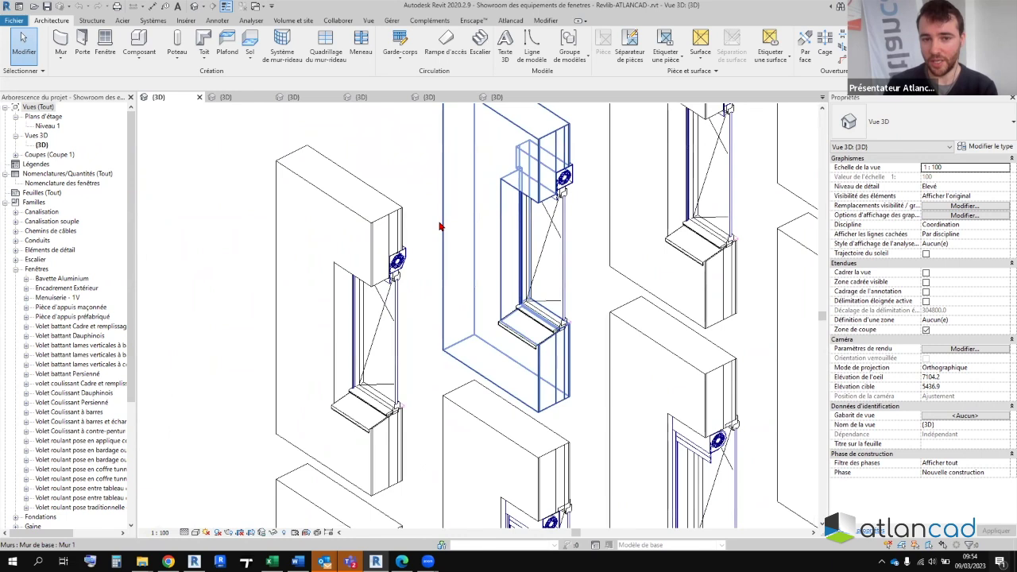
scroll(451, 201, up, 1)
scroll(446, 211, up, 1)
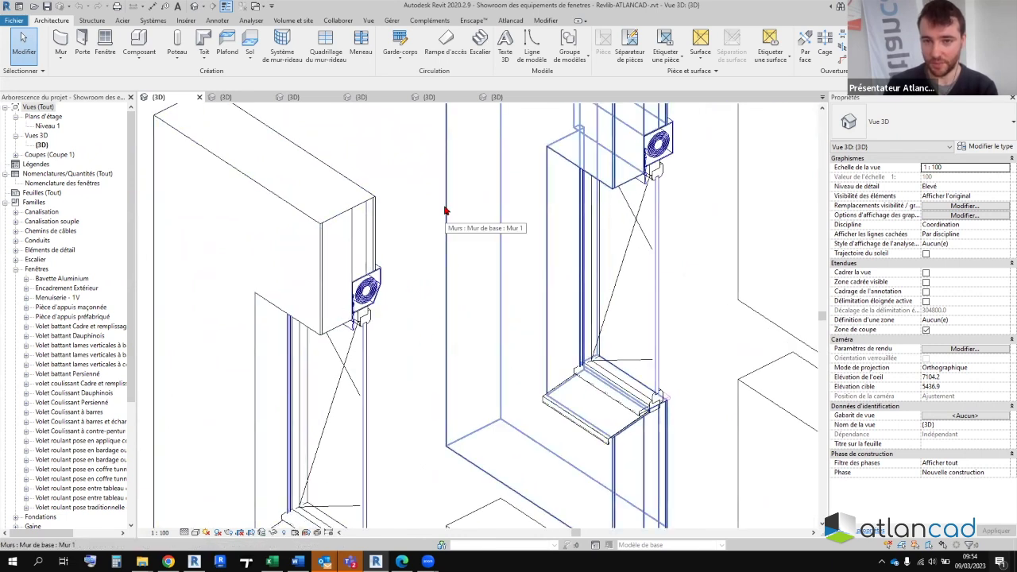
scroll(446, 211, down, 3)
scroll(452, 222, down, 1)
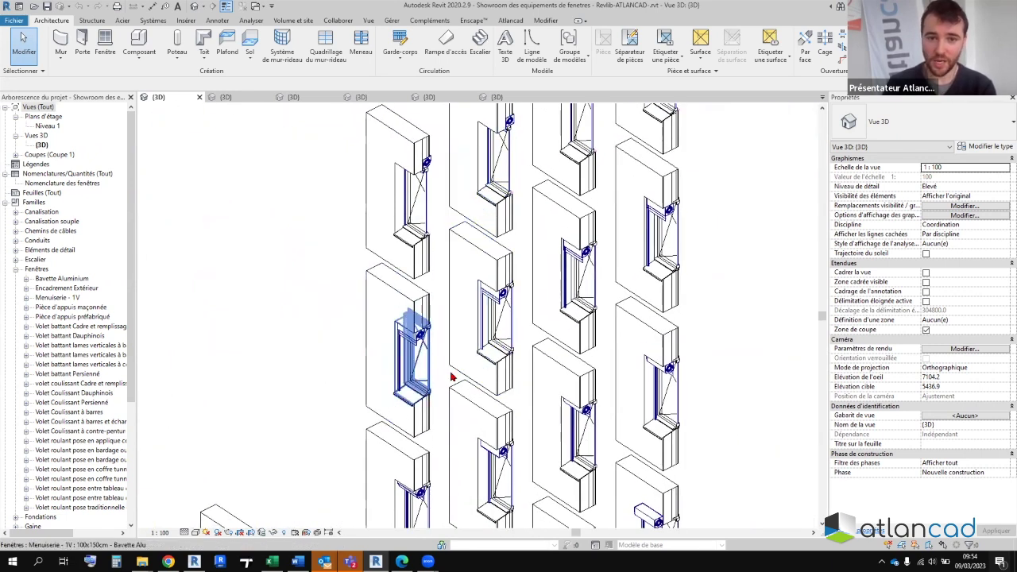
scroll(626, 311, up, 1)
scroll(626, 286, up, 1)
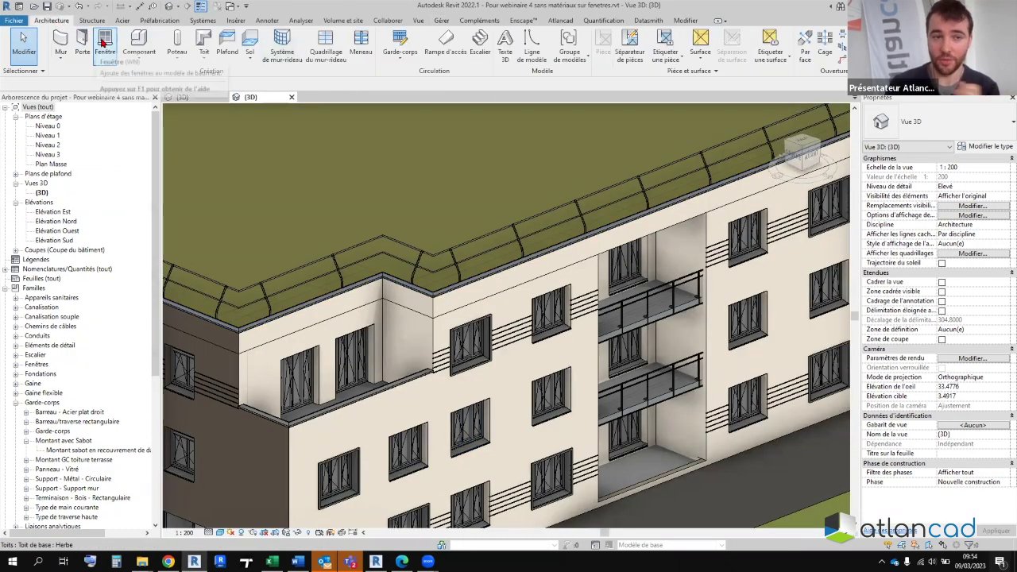
- Start a window placement, close the save reminder and open Charger la famille
click(102, 43)
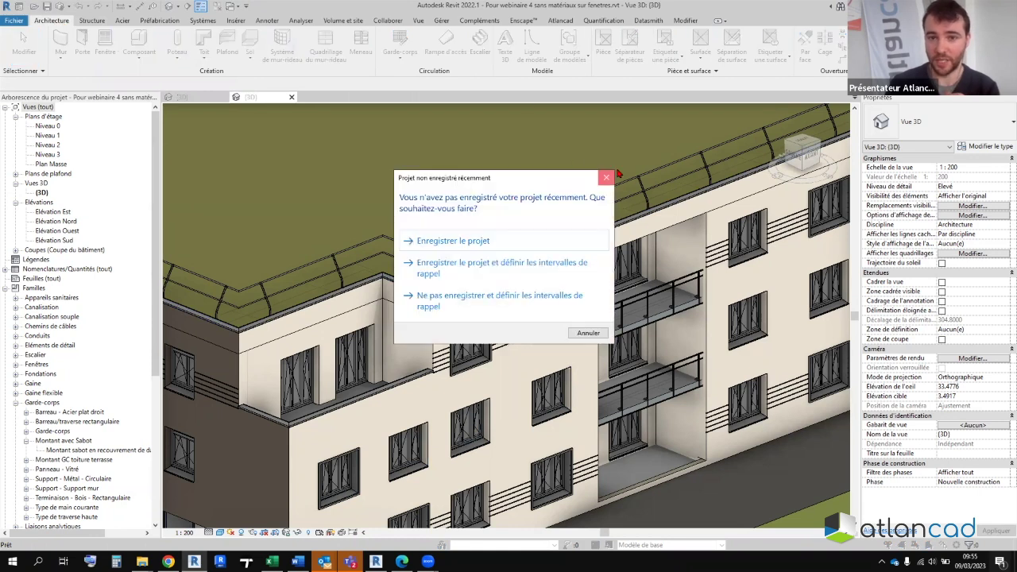
click(607, 177)
click(464, 46)
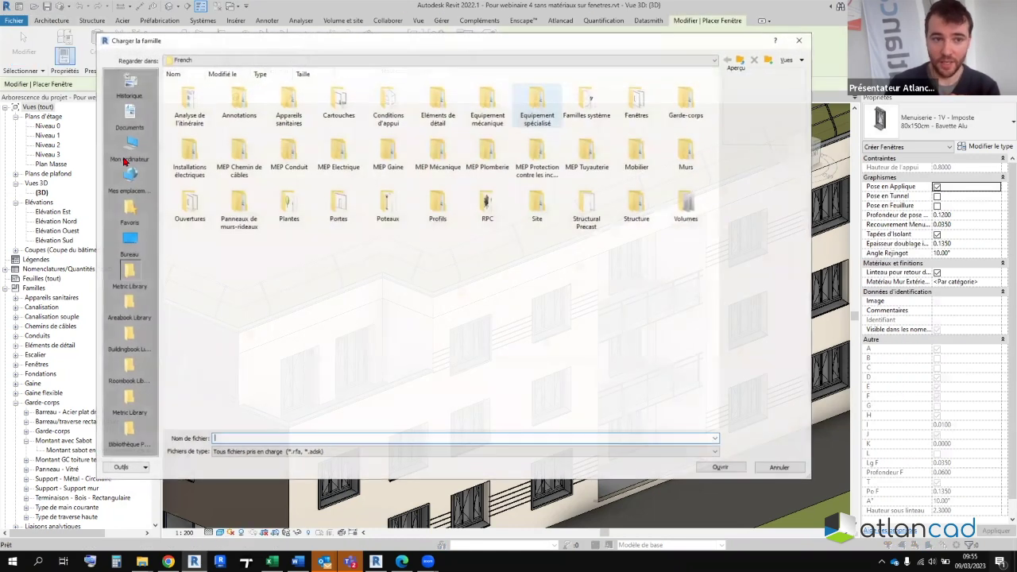
- Browse to REVLIB familles > 01.1 and select 'Volet roulant pose entre tableau enroulement intérieur.rfa'
click(130, 117)
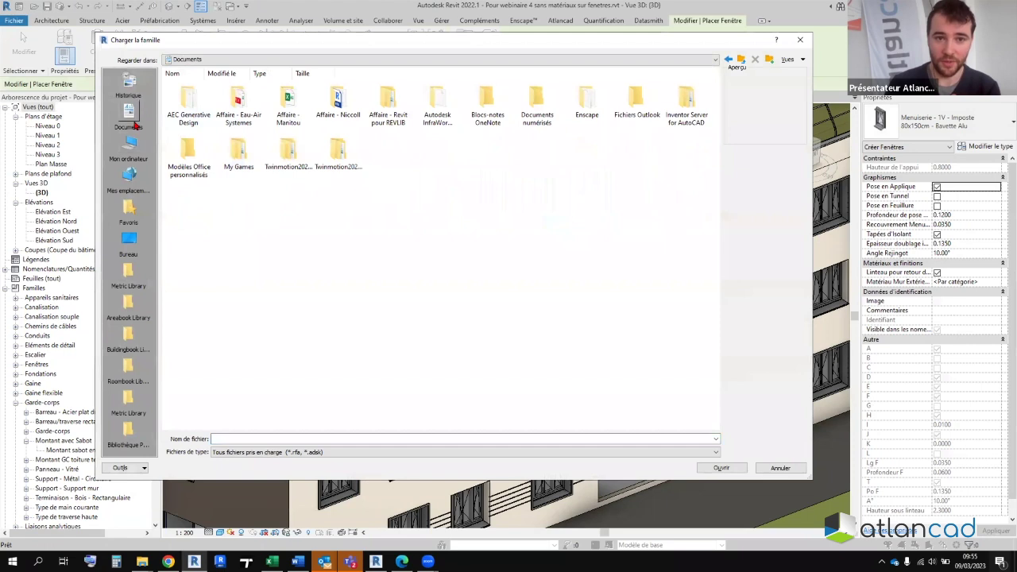
double_click(387, 101)
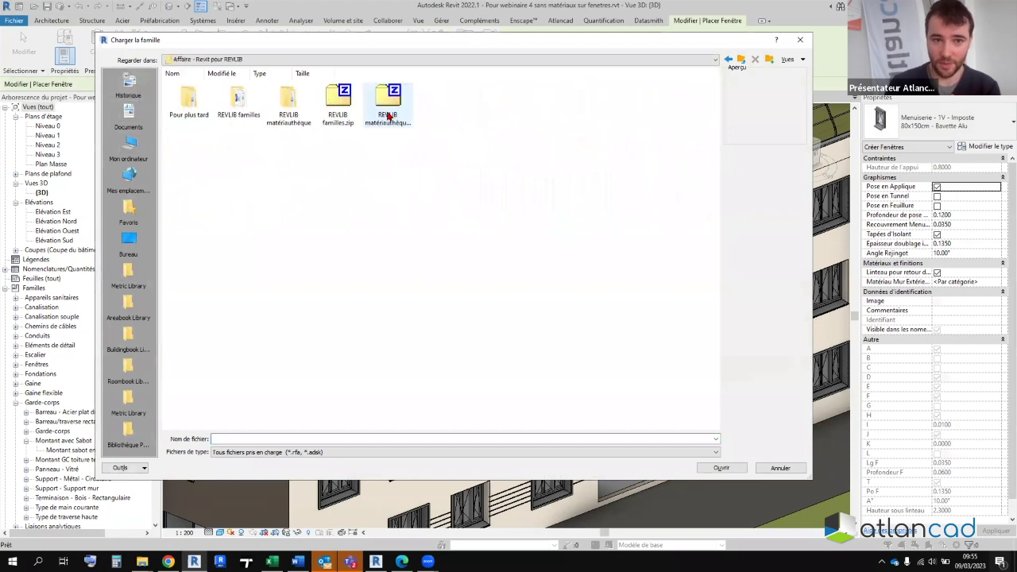
double_click(244, 101)
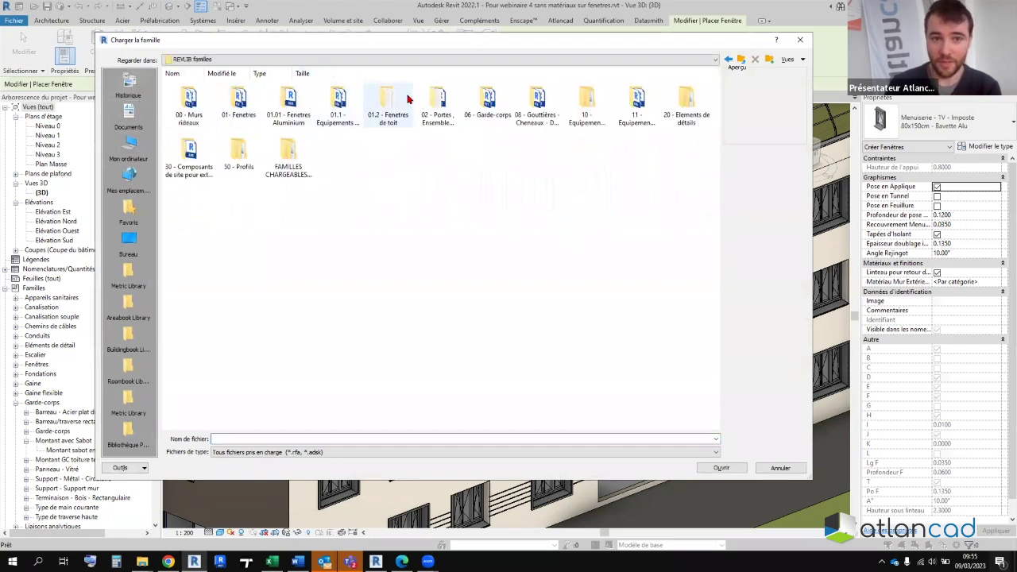
click(355, 114)
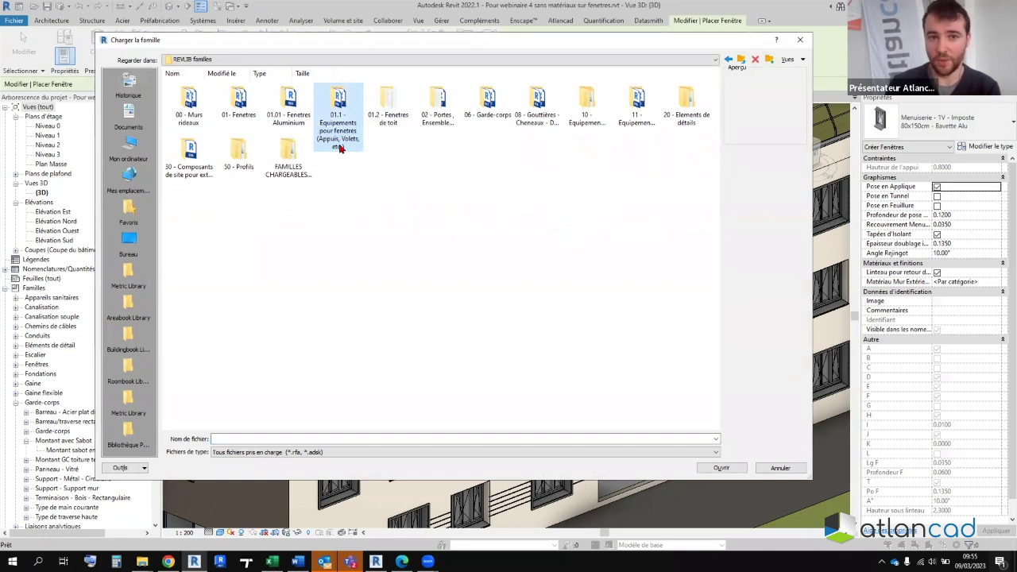
double_click(338, 112)
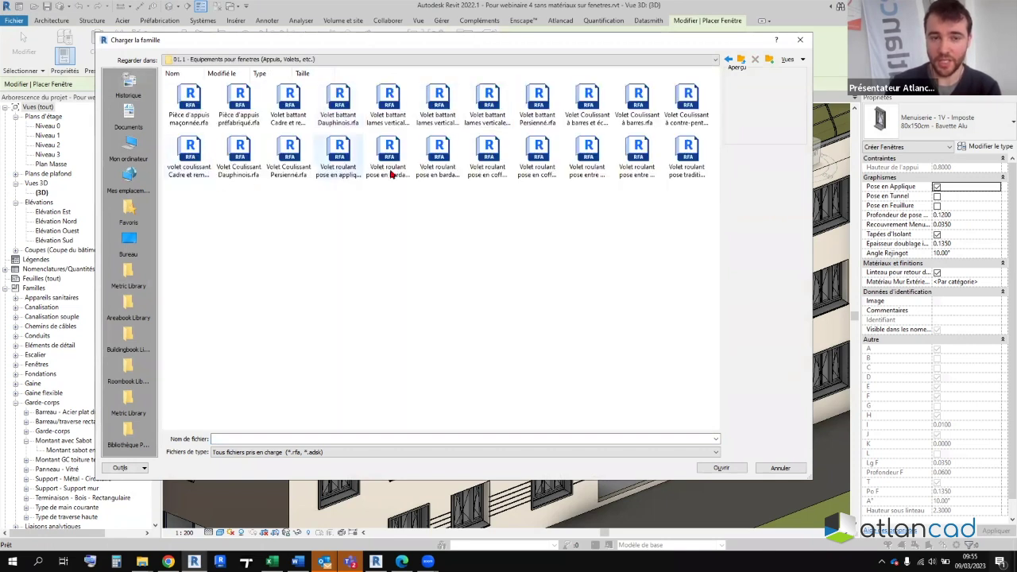
click(595, 178)
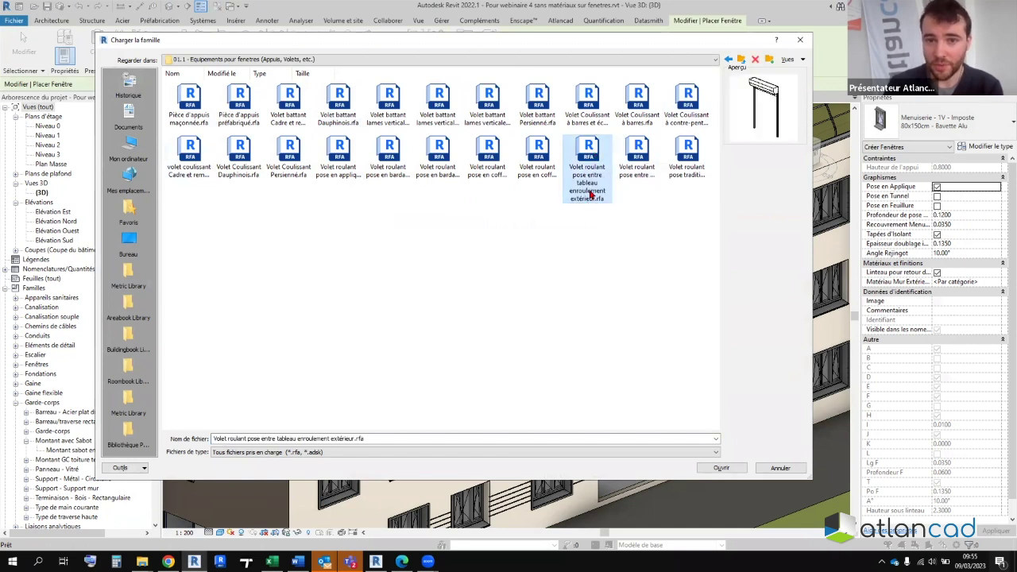
click(656, 199)
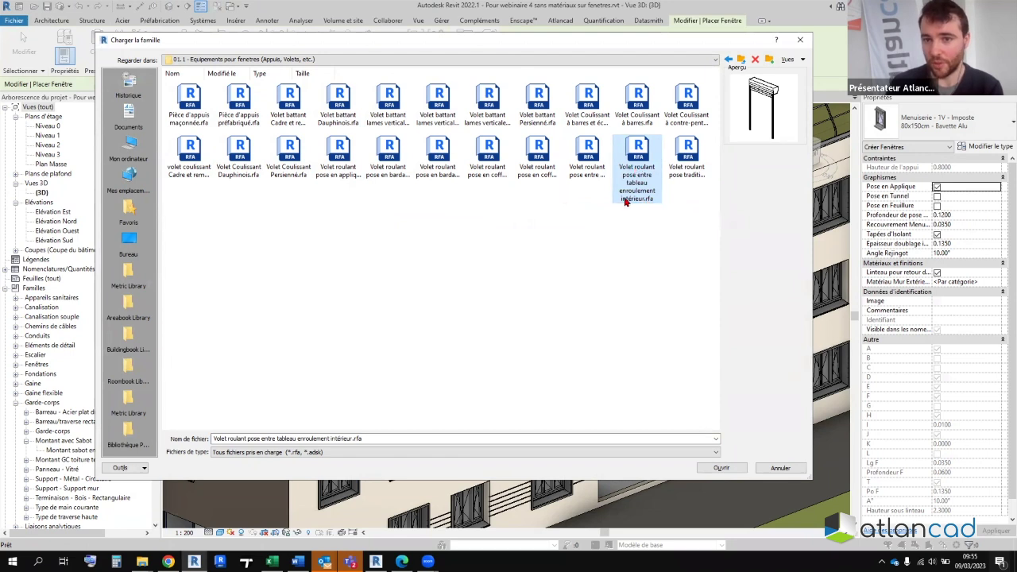
mouse_move(637, 171)
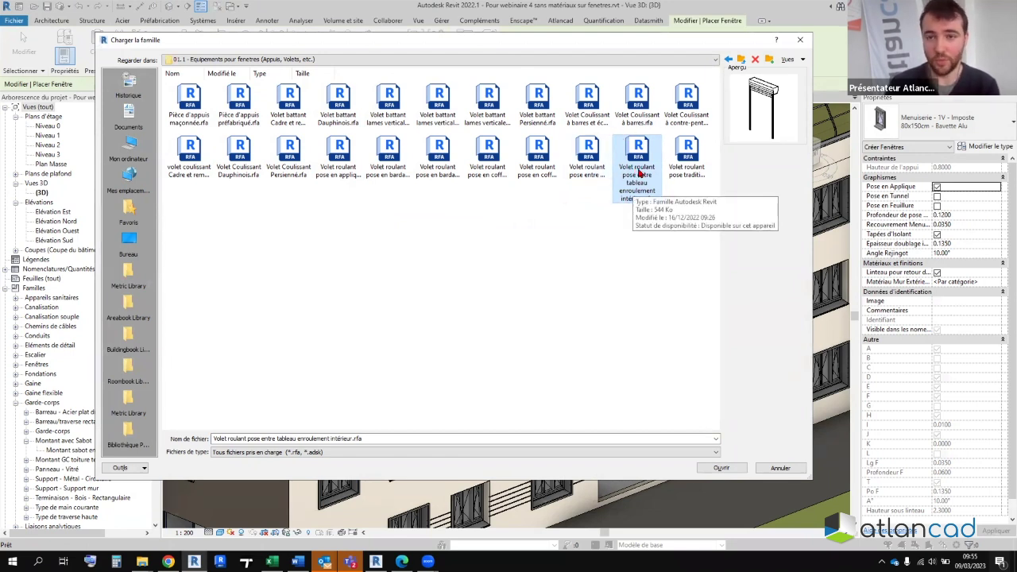
- Load the interior-roll roller-shutter family and bring the target facade window into view
click(719, 467)
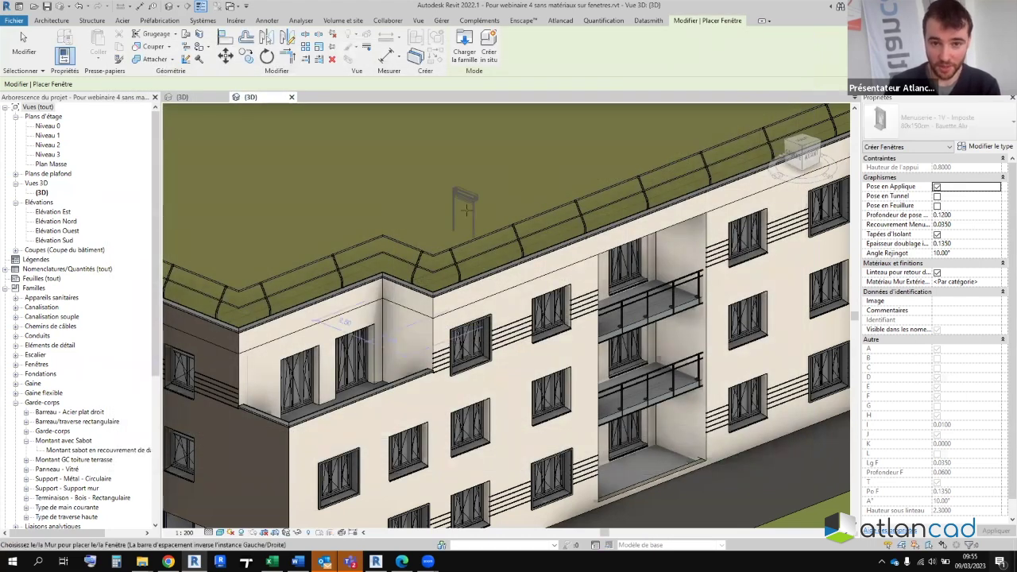
scroll(494, 231, down, 5)
scroll(596, 258, up, 4)
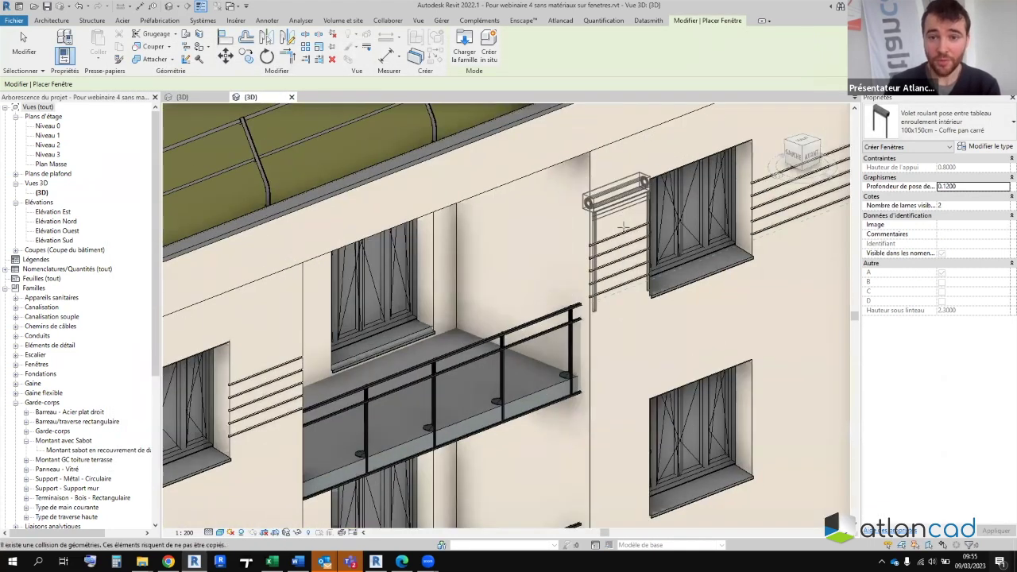
scroll(588, 256, up, 3)
scroll(585, 256, down, 2)
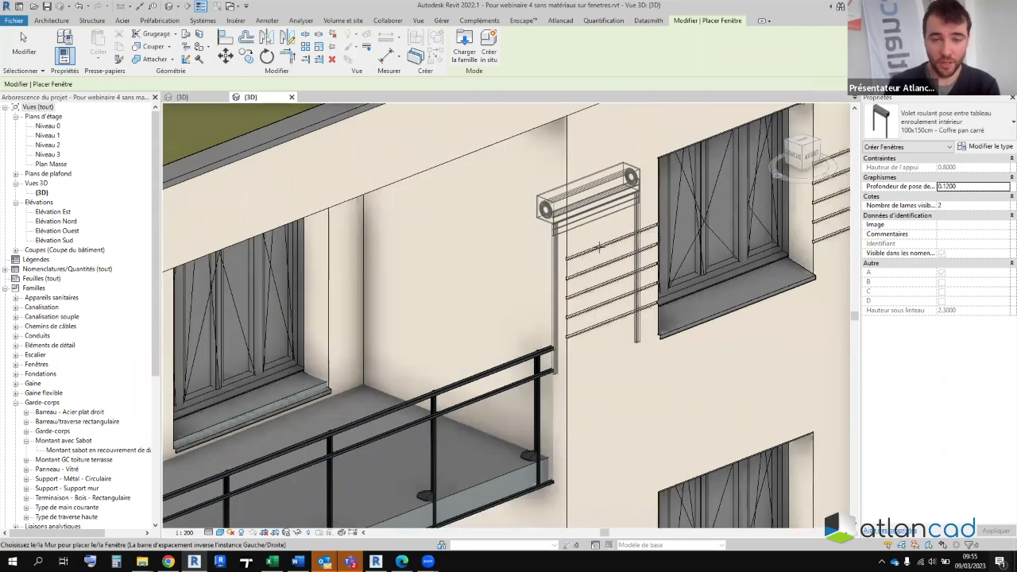
scroll(556, 274, down, 2)
middle_drag(547, 284, 509, 293)
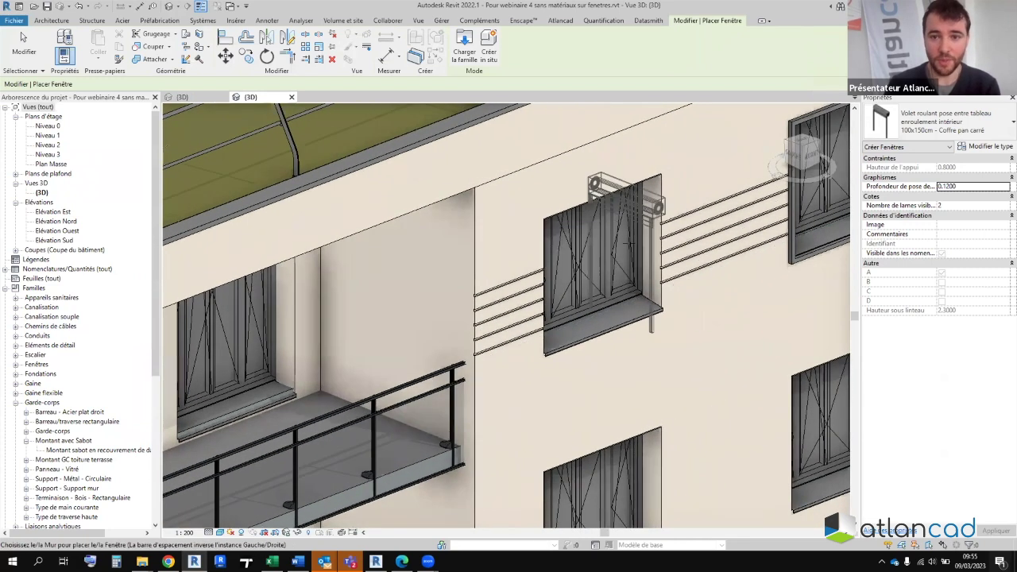
scroll(594, 280, up, 1)
scroll(595, 280, up, 1)
scroll(594, 281, down, 2)
scroll(587, 282, up, 1)
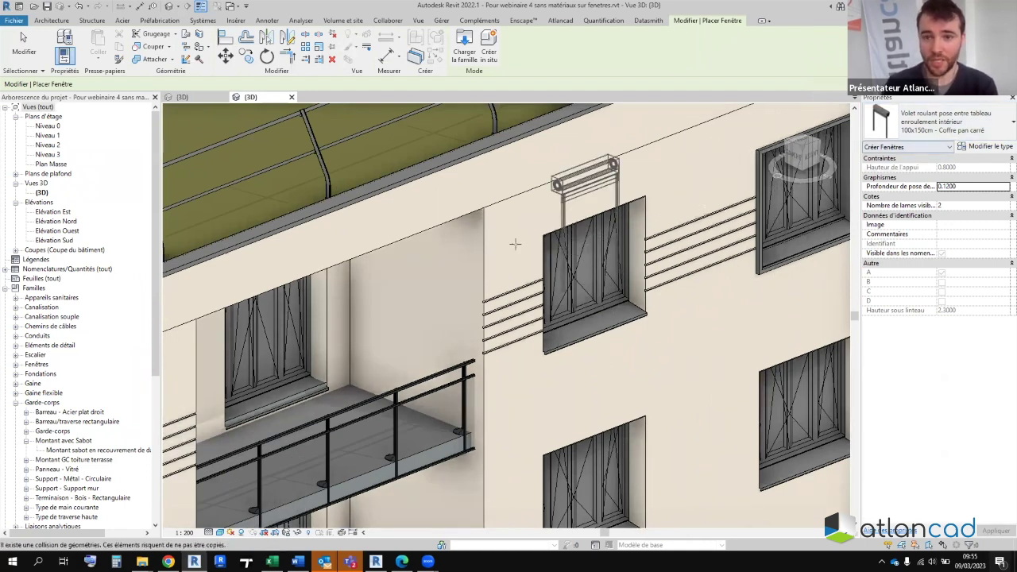
scroll(556, 262, down, 1)
- Cancel placement, inspect an existing facade window, then restart placing the roller-shutter window
key(Escape)
click(585, 267)
scroll(585, 268, up, 2)
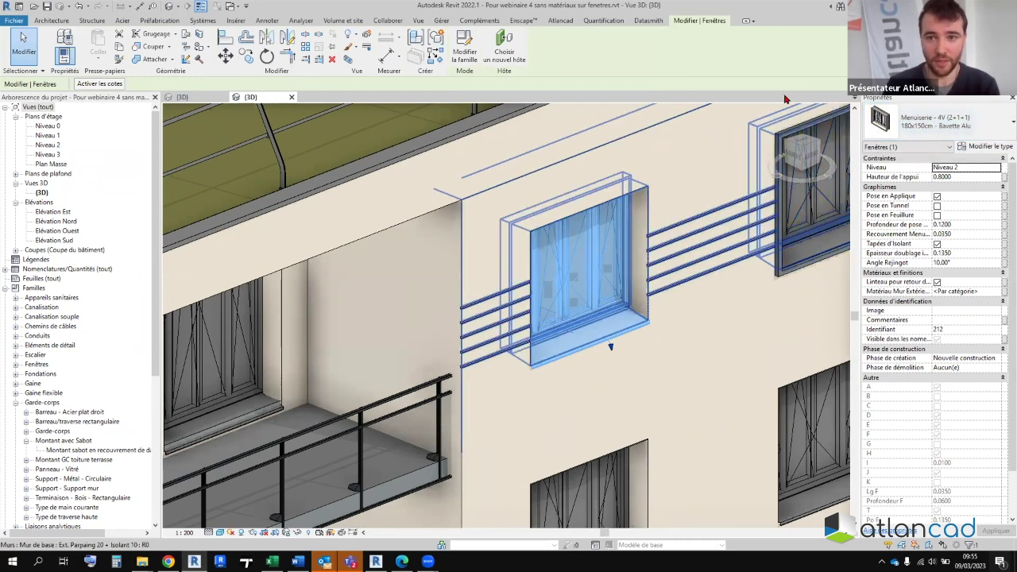
key(Escape)
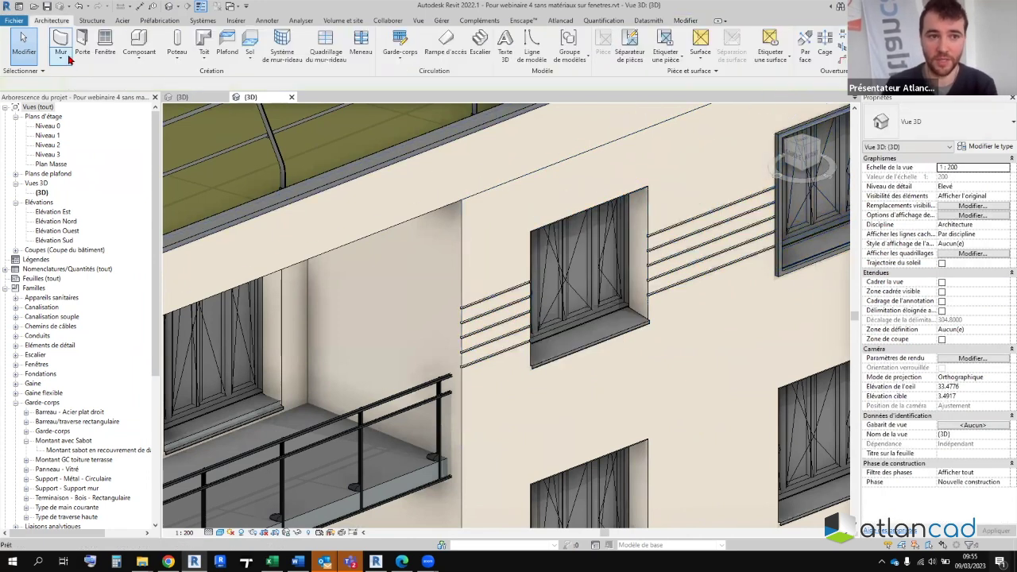
click(105, 44)
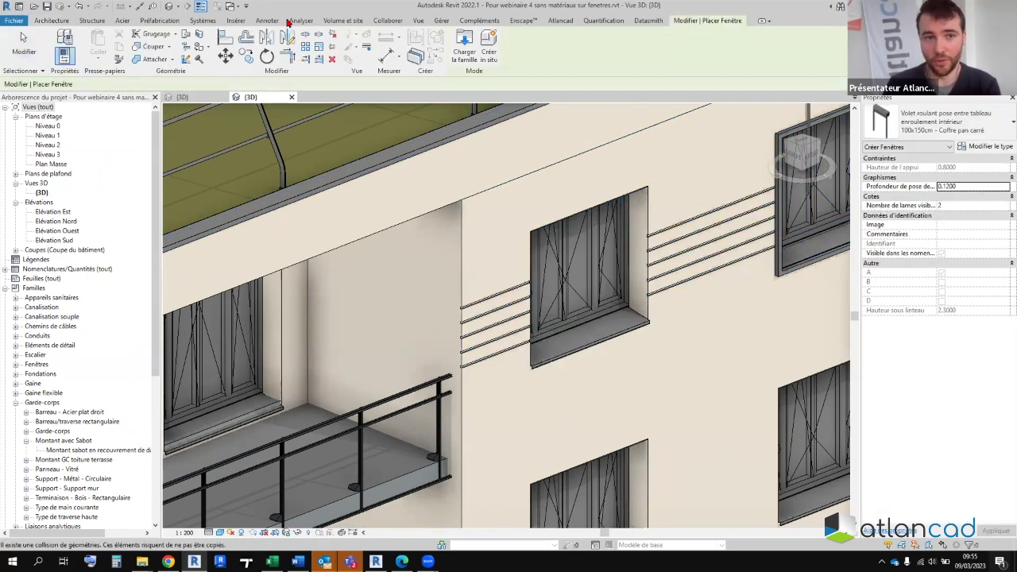
- Duplicate the roller-shutter type as 180x150cm - Coffre pan carré, width 1.8, height 1.5
click(984, 147)
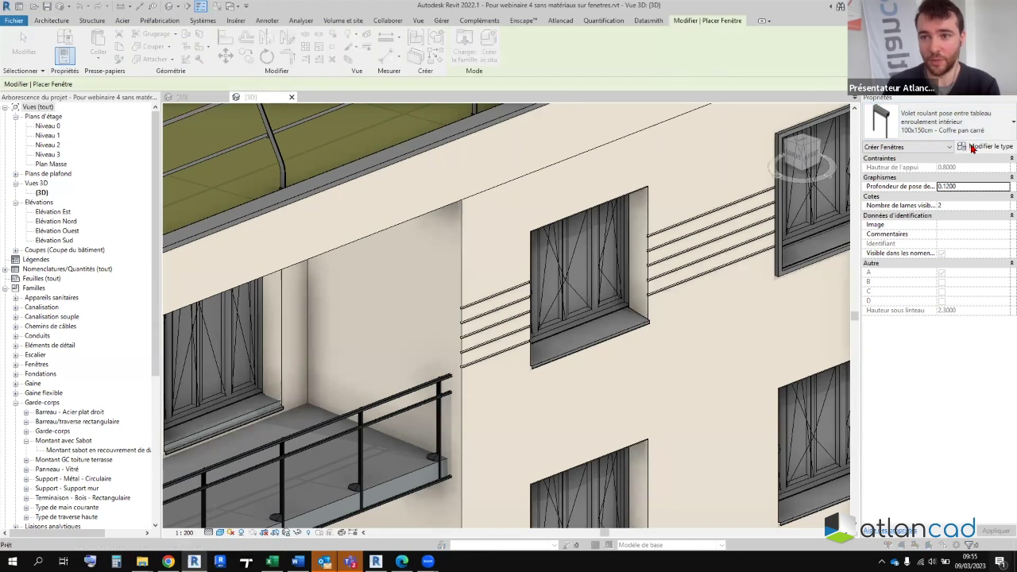
click(621, 85)
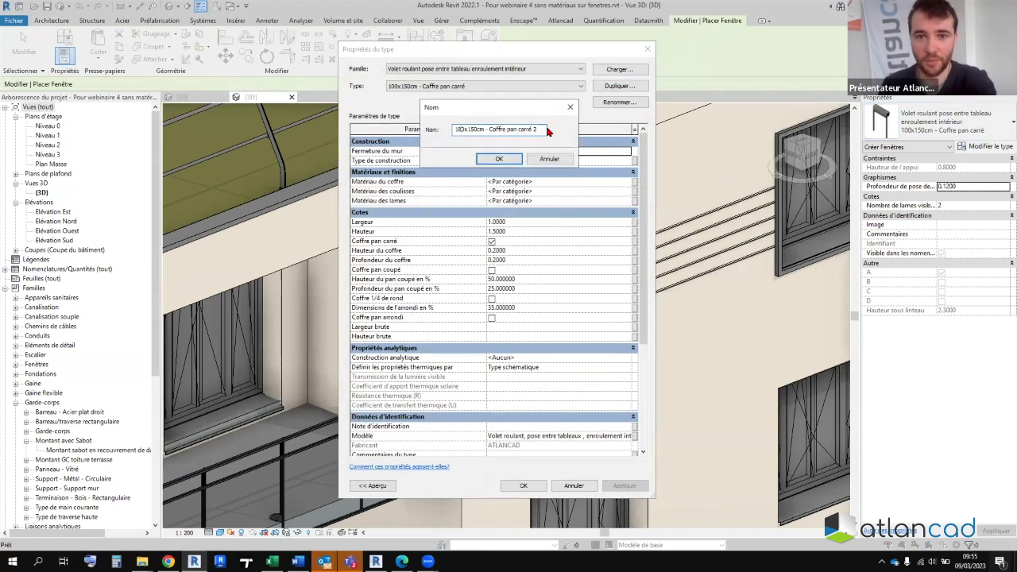
click(499, 160)
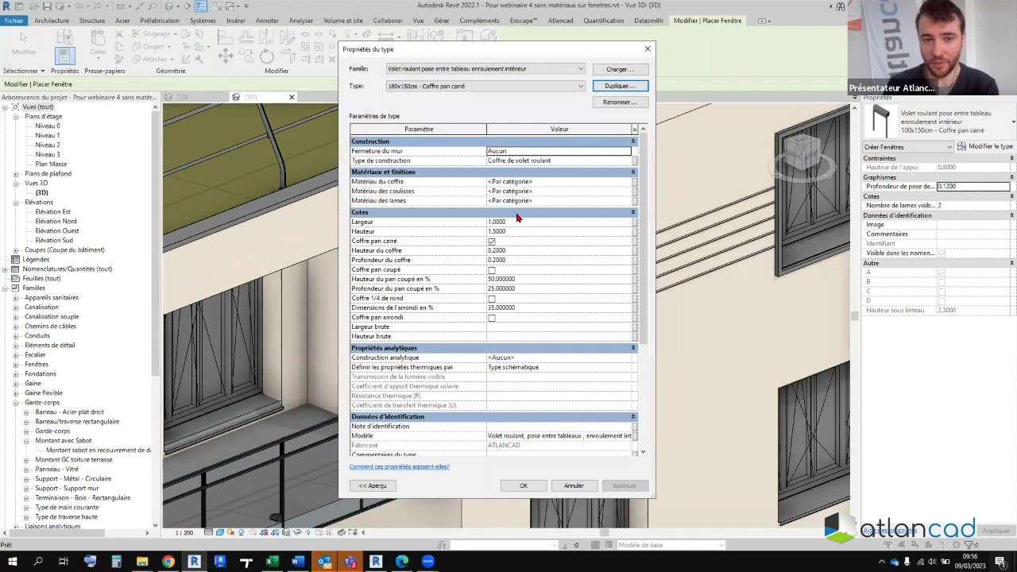
click(521, 223)
text(1.8000)
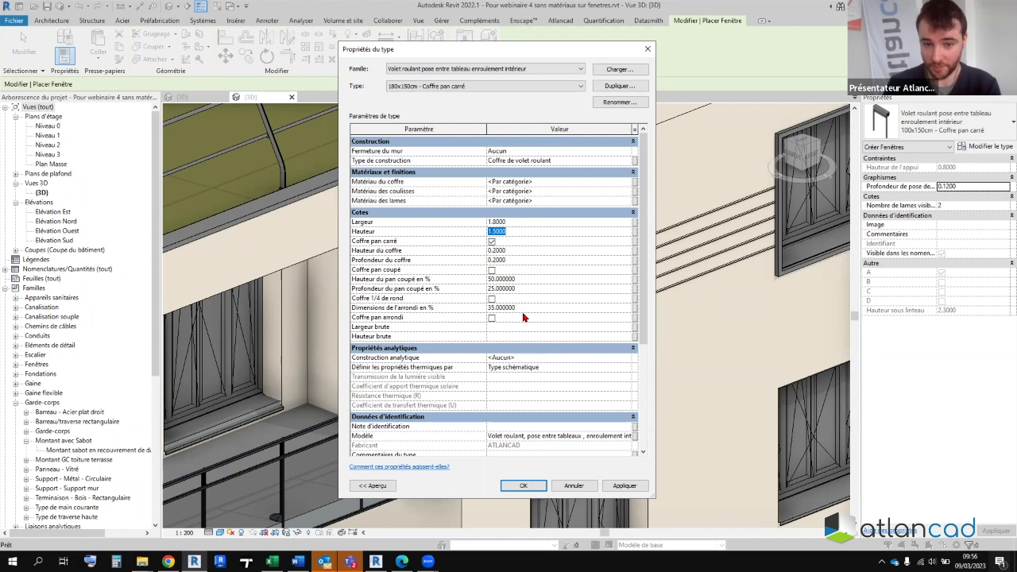
click(523, 486)
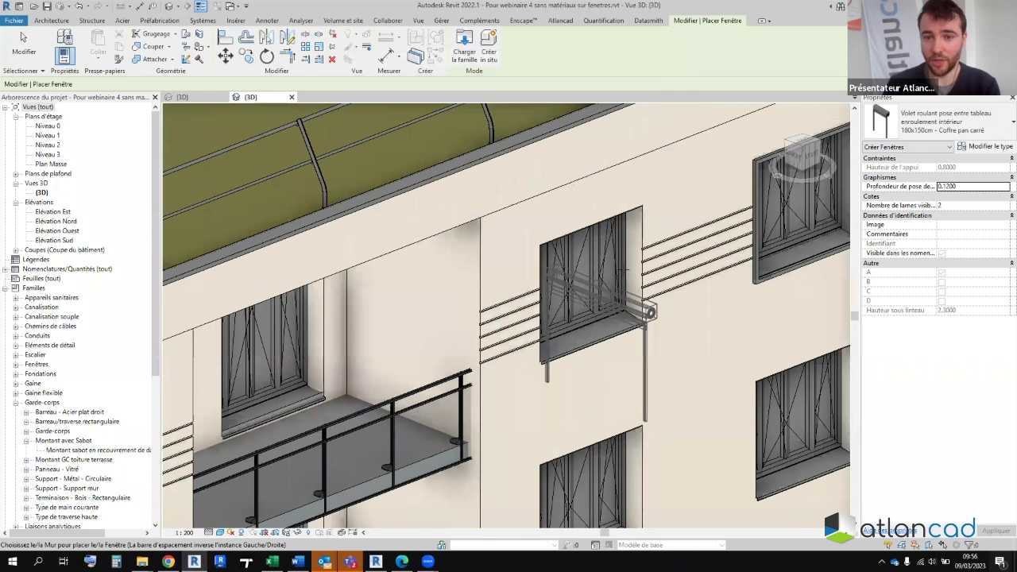
- Cancel window placement and select an existing Menuiserie - 4V (2+1+1) 180x150cm - Bavette Alu window
scroll(627, 302, down, 2)
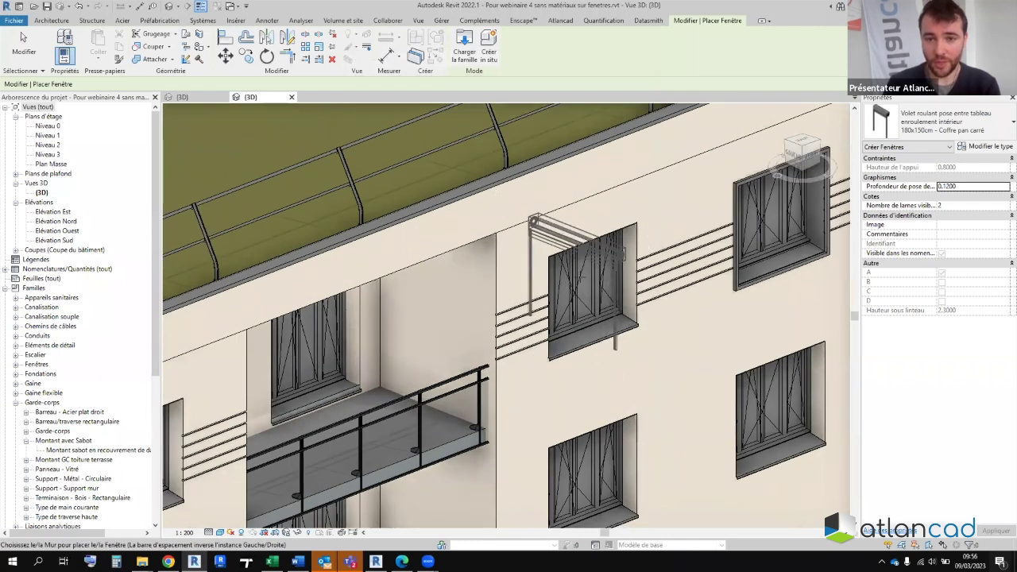
scroll(619, 263, down, 3)
key(Escape)
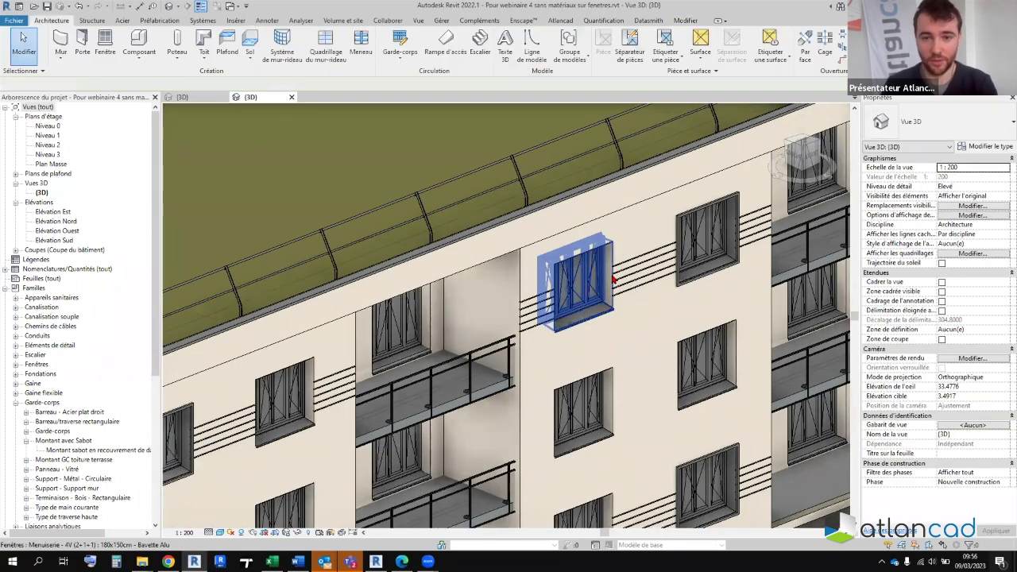
scroll(635, 318, down, 2)
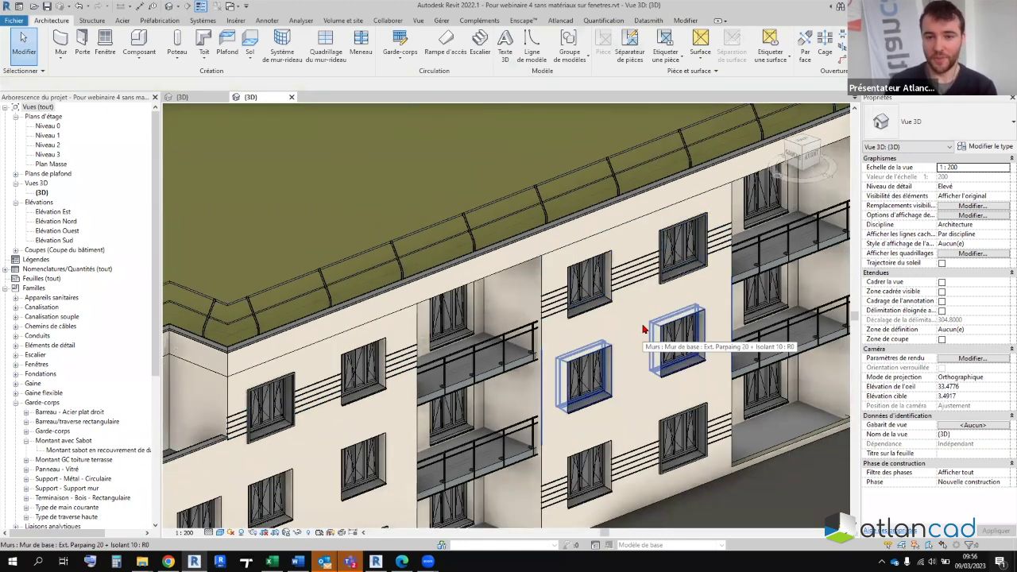
click(587, 287)
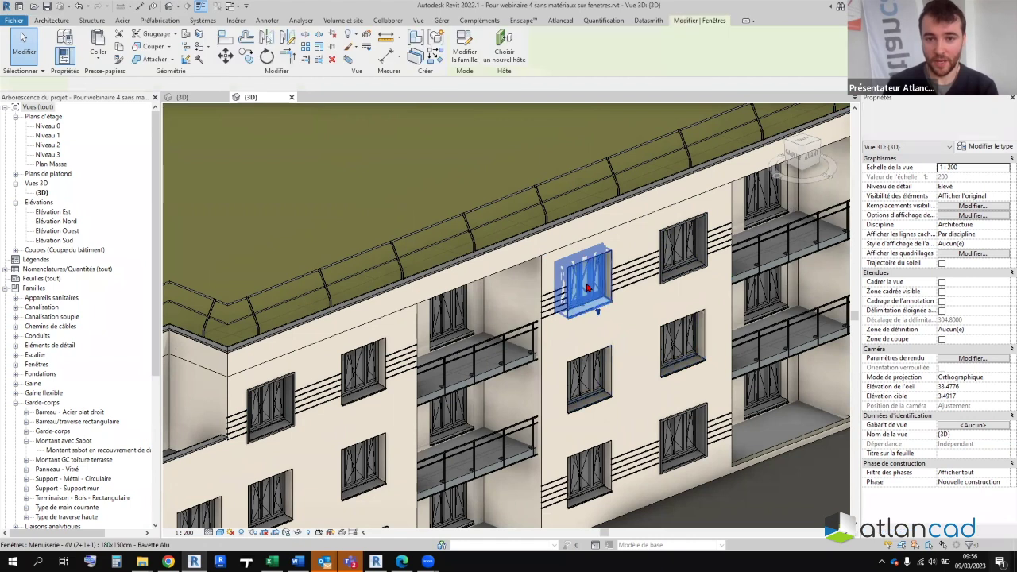
scroll(593, 272, up, 3)
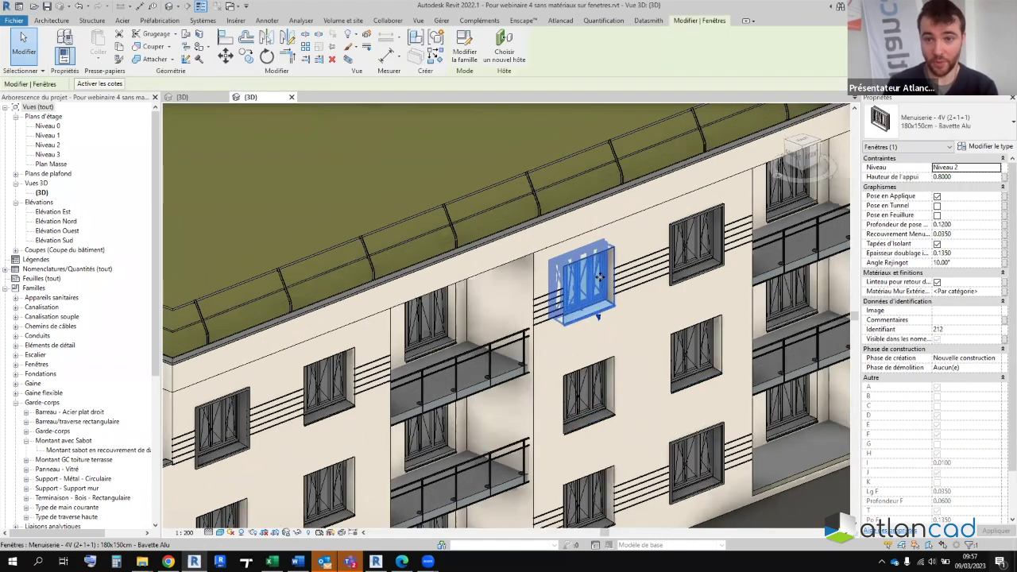
- Use Sélectionner toutes les occurrences > Visibles dans la vue, then zoom around to check all twelve
right_click(594, 272)
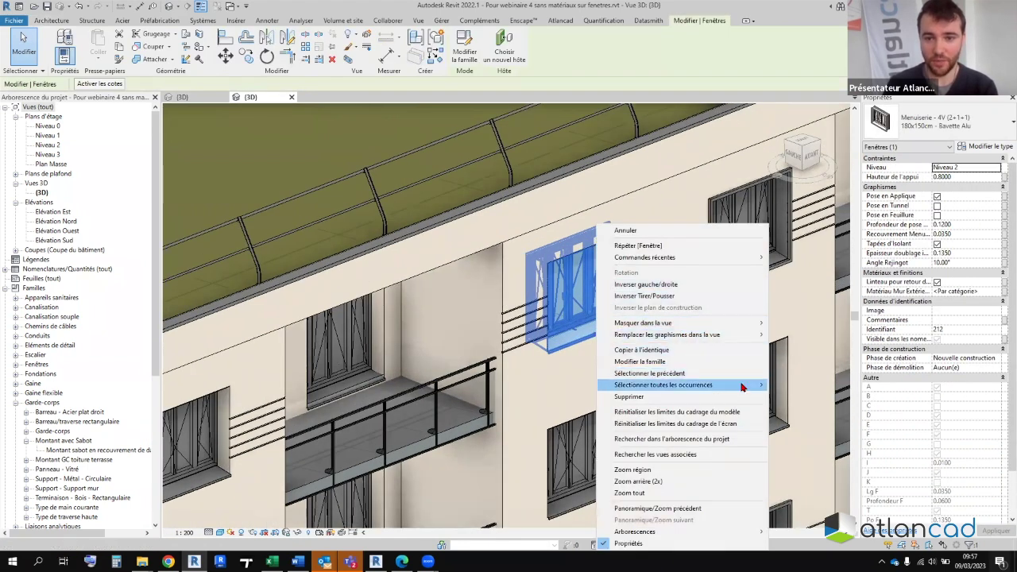
mouse_move(664, 385)
click(803, 386)
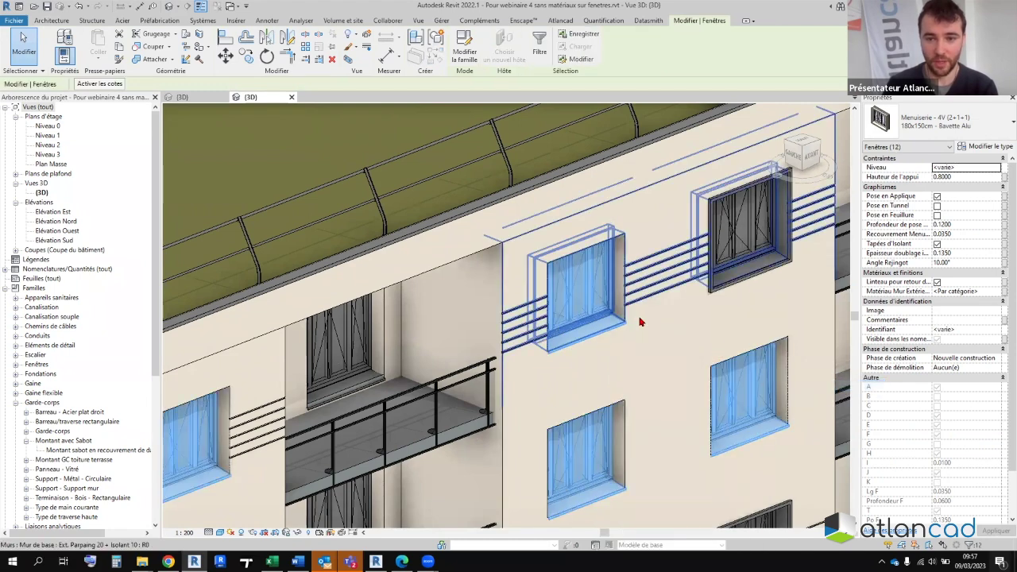
scroll(642, 318, down, 2)
scroll(648, 262, down, 3)
scroll(429, 240, down, 2)
scroll(429, 240, down, 2)
scroll(445, 302, up, 1)
scroll(461, 326, up, 2)
scroll(470, 340, up, 3)
scroll(472, 350, up, 2)
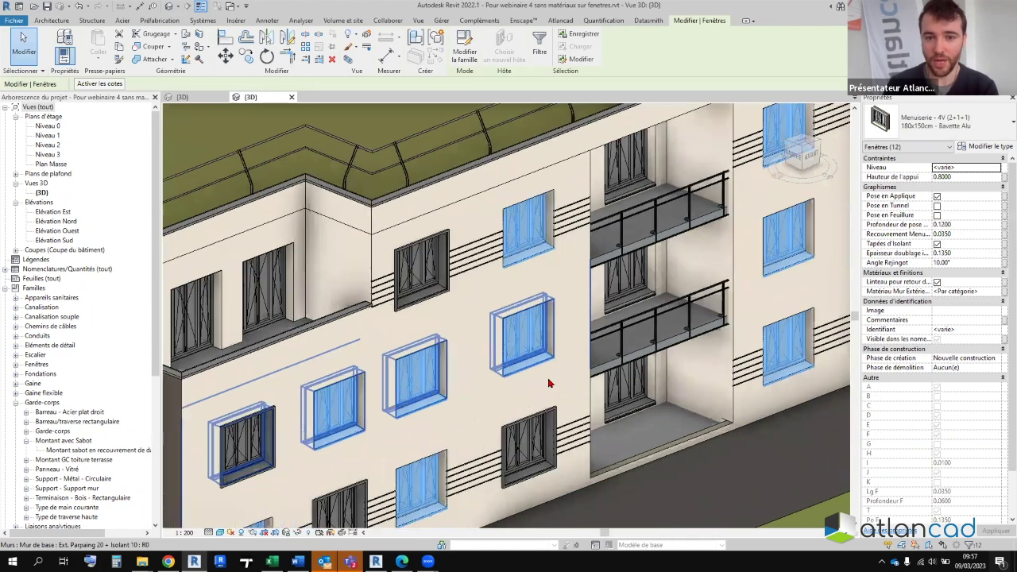
scroll(516, 366, up, 2)
scroll(548, 333, up, 2)
scroll(562, 295, up, 2)
scroll(580, 310, up, 2)
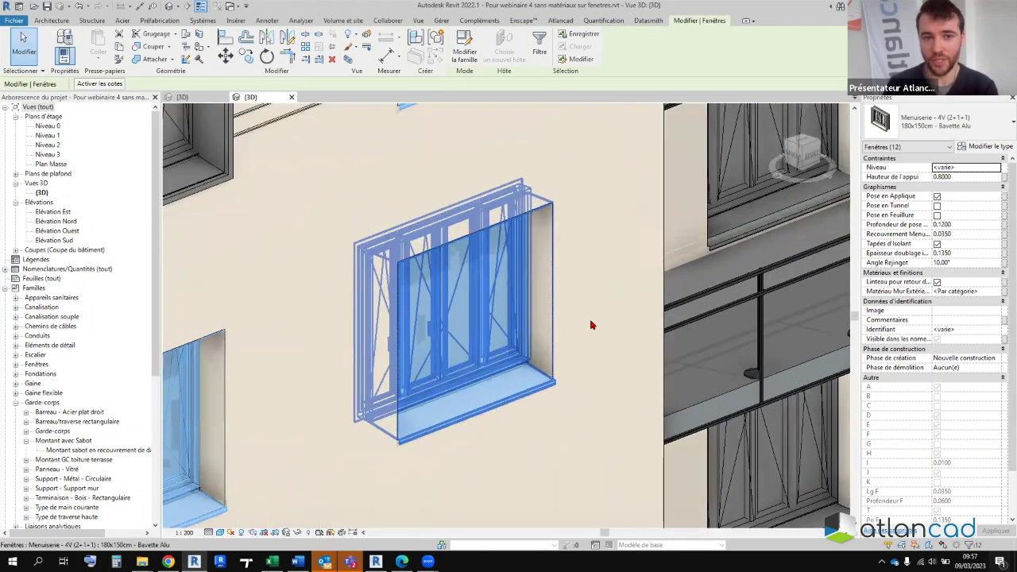
scroll(516, 270, down, 2)
scroll(429, 206, down, 2)
scroll(382, 196, up, 3)
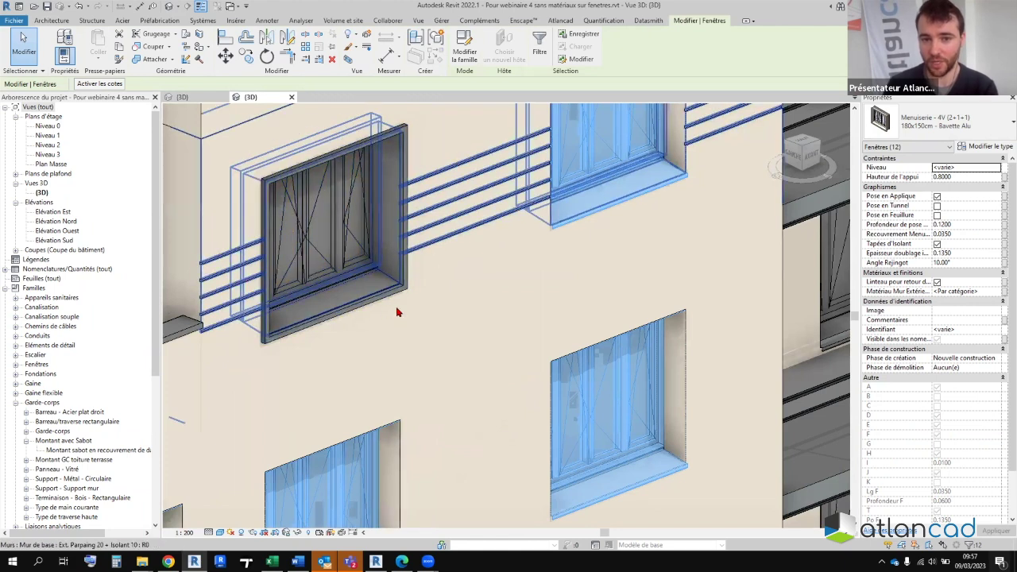
scroll(397, 313, down, 2)
scroll(585, 325, down, 3)
scroll(675, 358, down, 3)
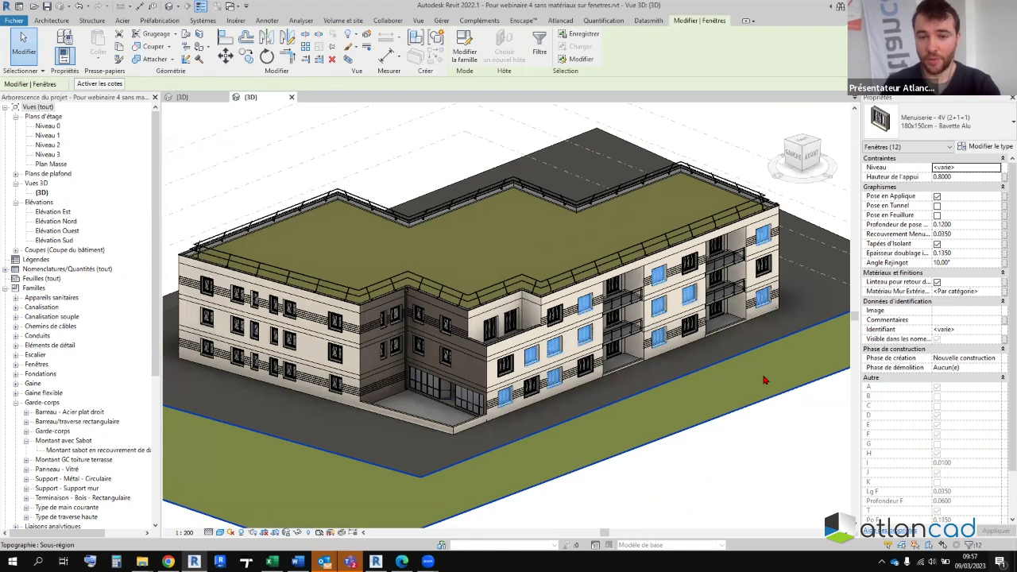
scroll(696, 394, up, 2)
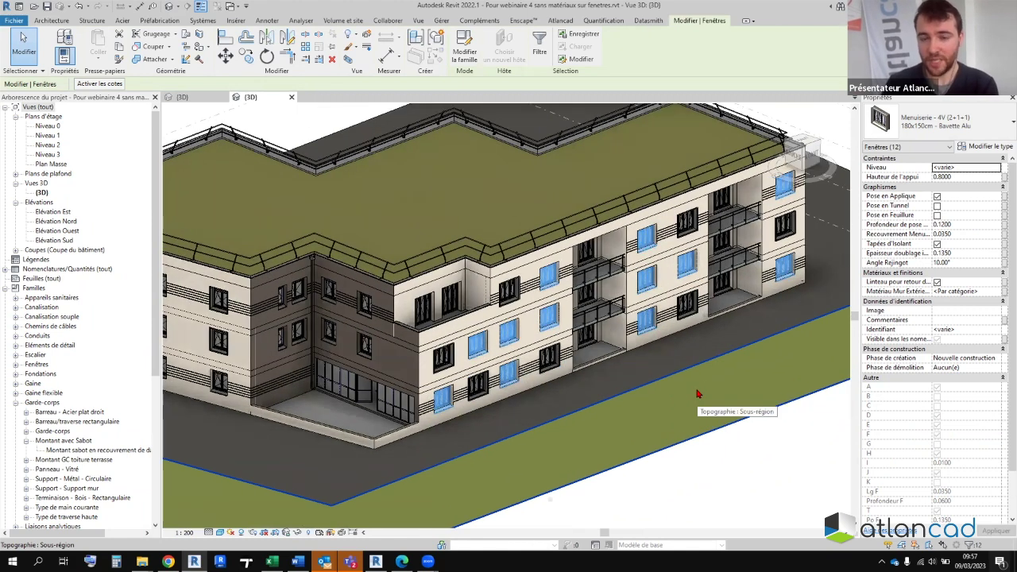
scroll(588, 309, up, 2)
scroll(587, 310, up, 2)
- Change the selected windows to the Volet roulant type 180x150cm - Coffre pan carré and review the facade
scroll(588, 310, up, 1)
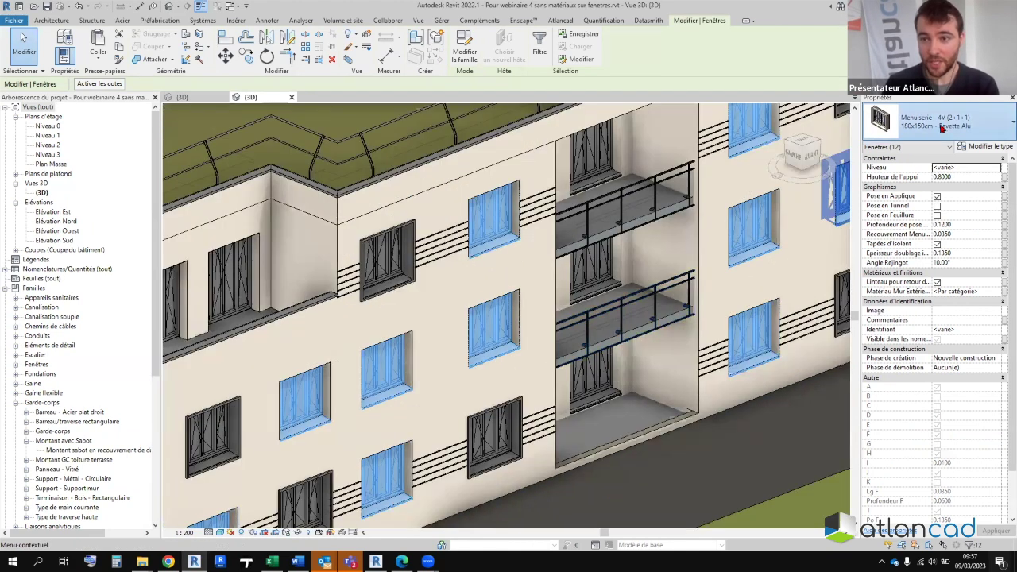
click(941, 128)
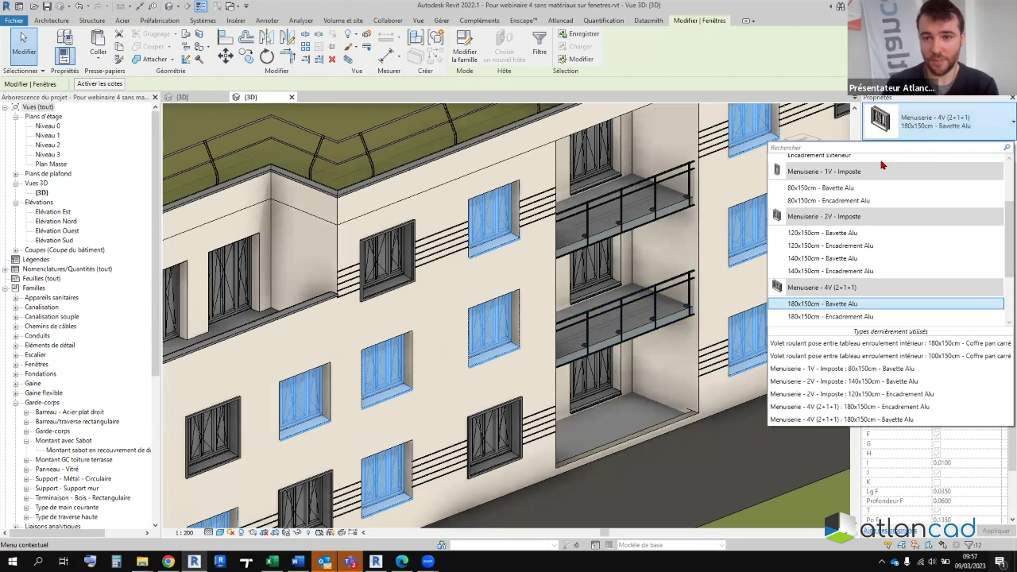
scroll(882, 183, down, 2)
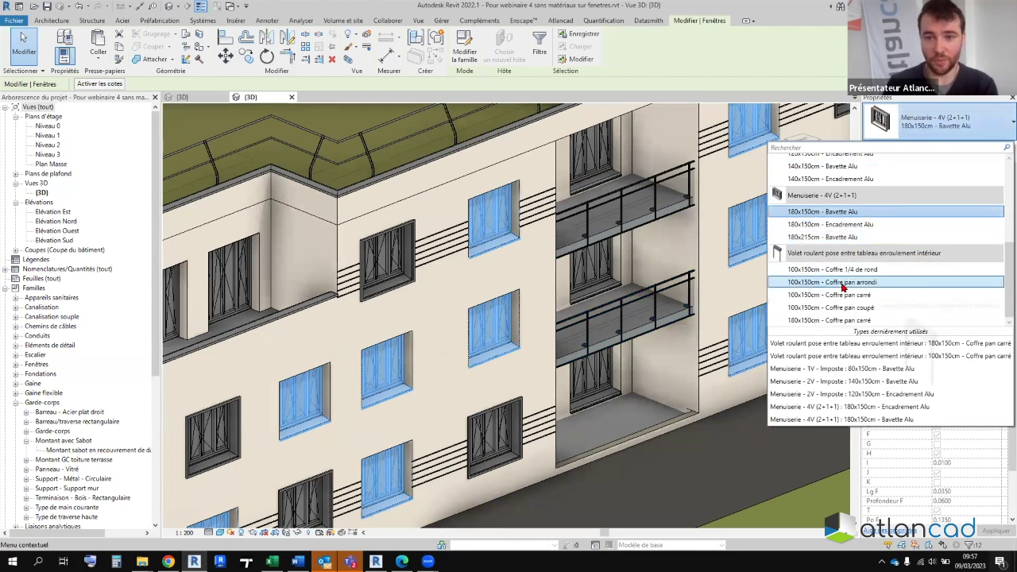
click(831, 322)
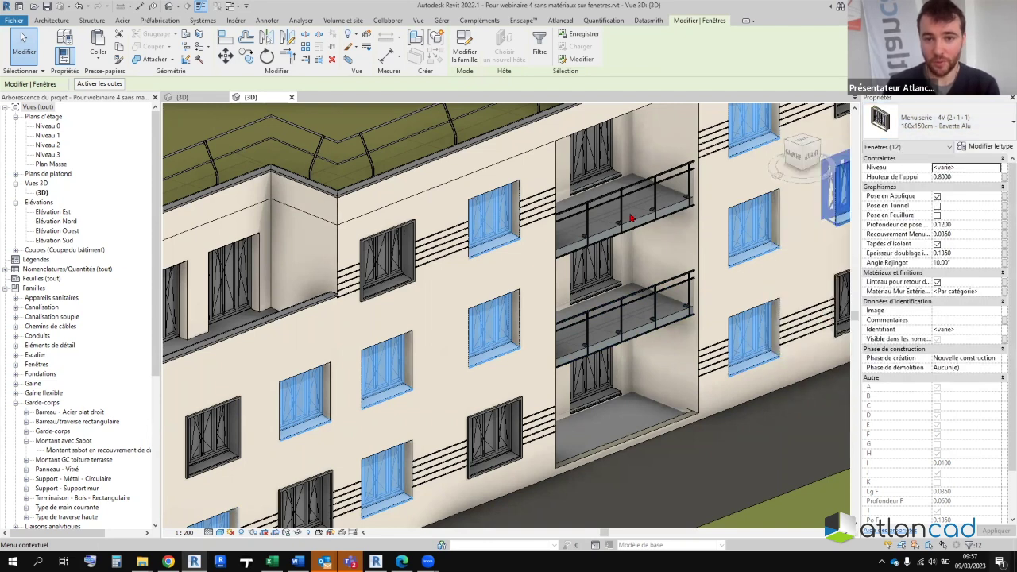
mouse_move(381, 254)
shift+middle_down()
mouse_move(648, 167)
mouse_move(556, 239)
shift+middle_up()
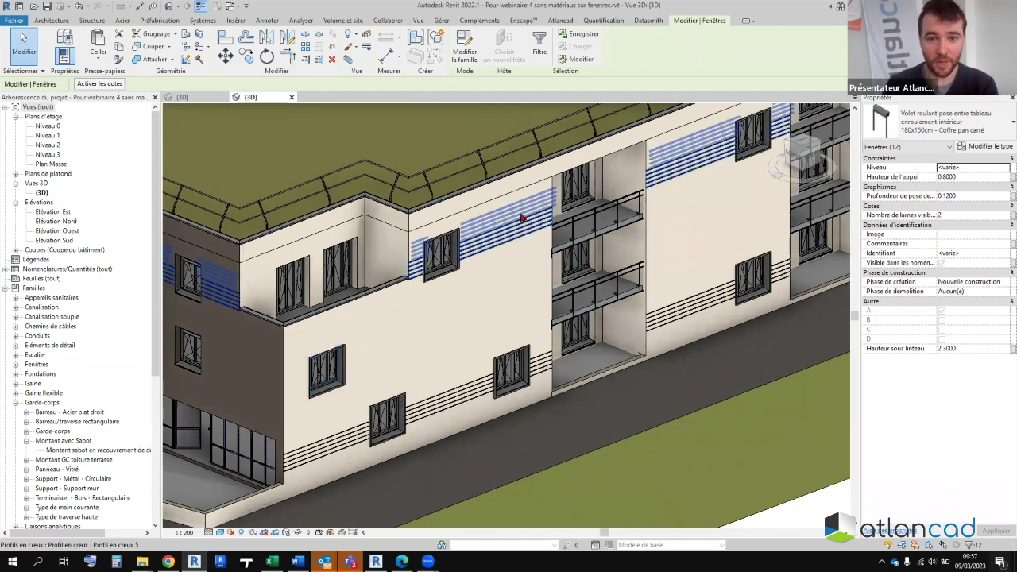
scroll(522, 218, up, 2)
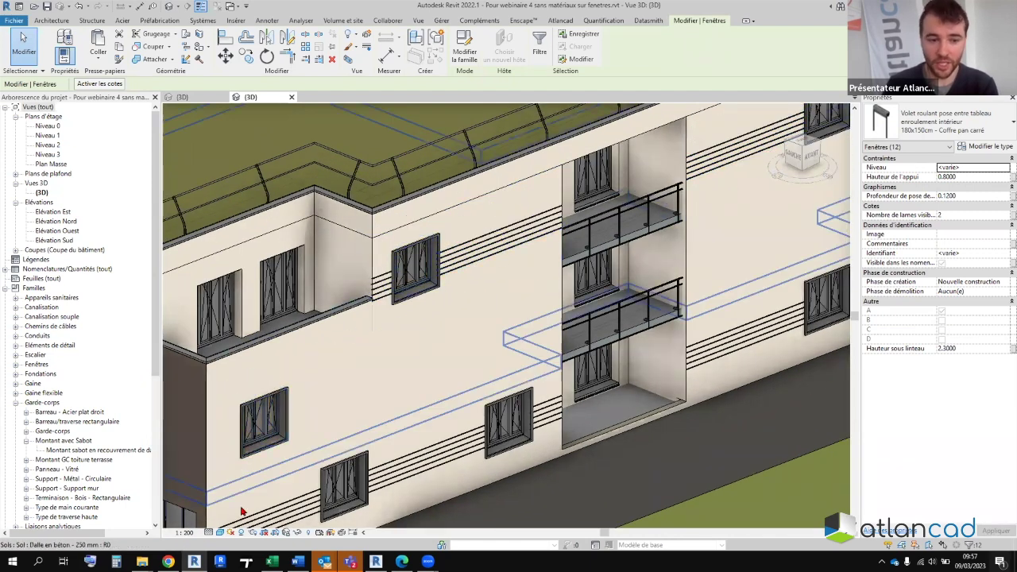
- View the model in wireframe from another angle, then return the 3D view to shaded
click(220, 532)
click(238, 476)
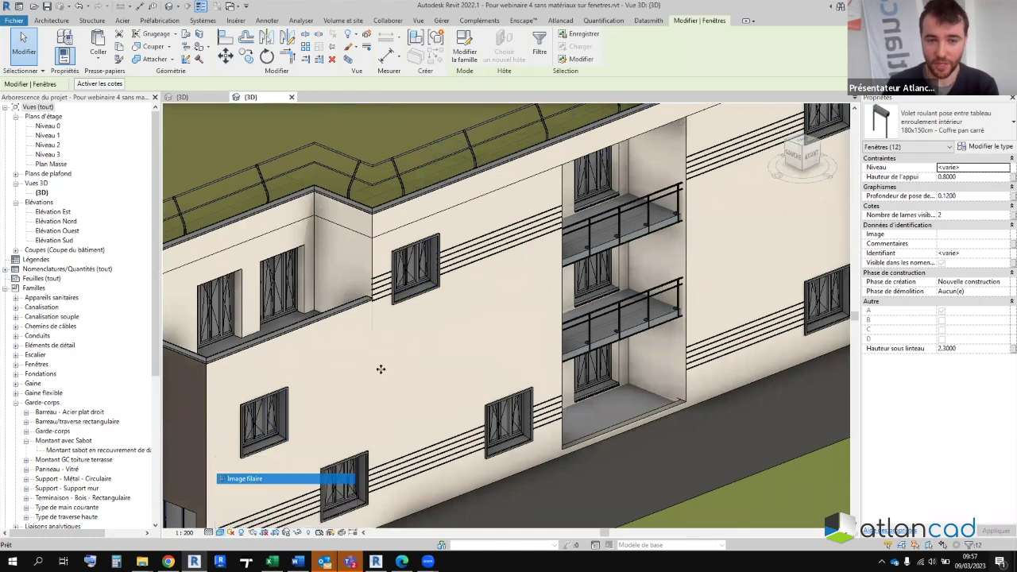
shift+middle_drag(511, 252, 713, 243)
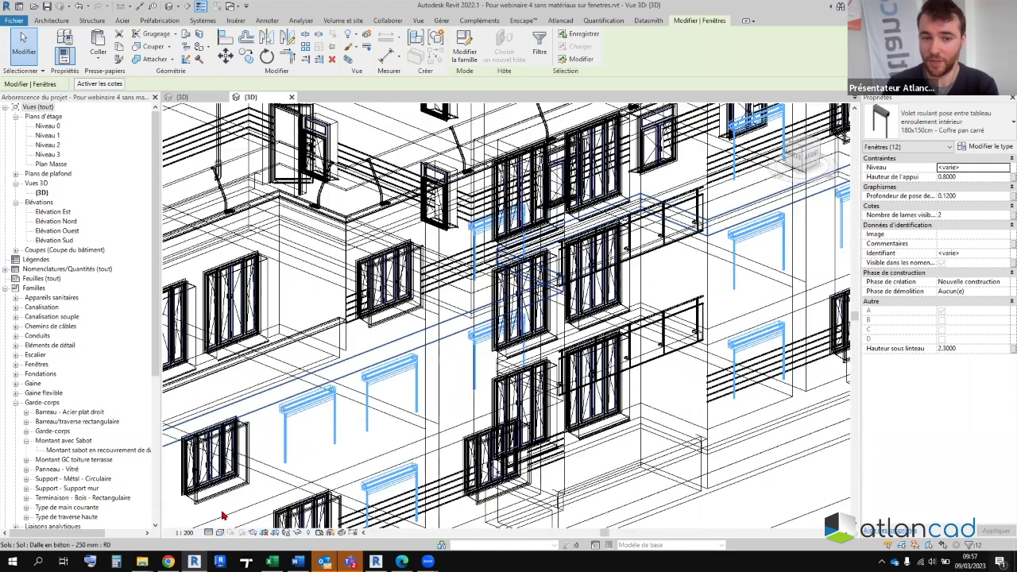
click(218, 532)
click(238, 511)
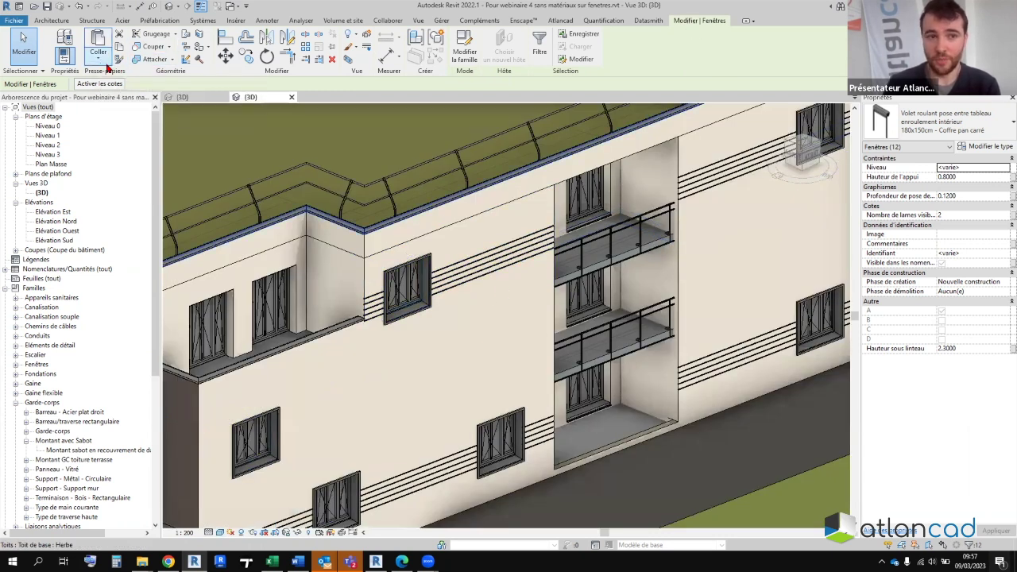
- Paste the copied windows using Aligné sur le même emplacement at their original positions
click(99, 59)
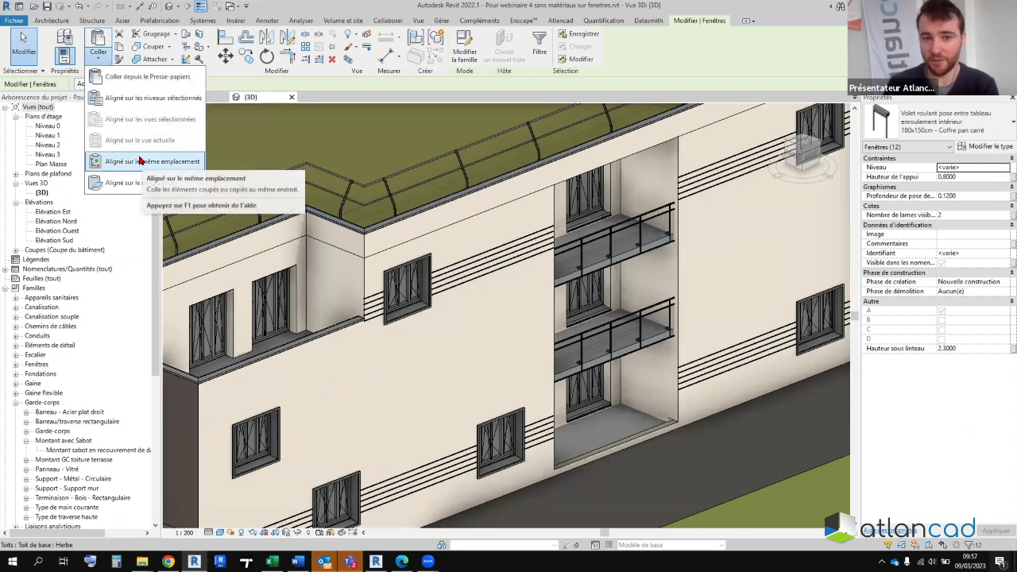
click(140, 161)
scroll(578, 252, down, 1)
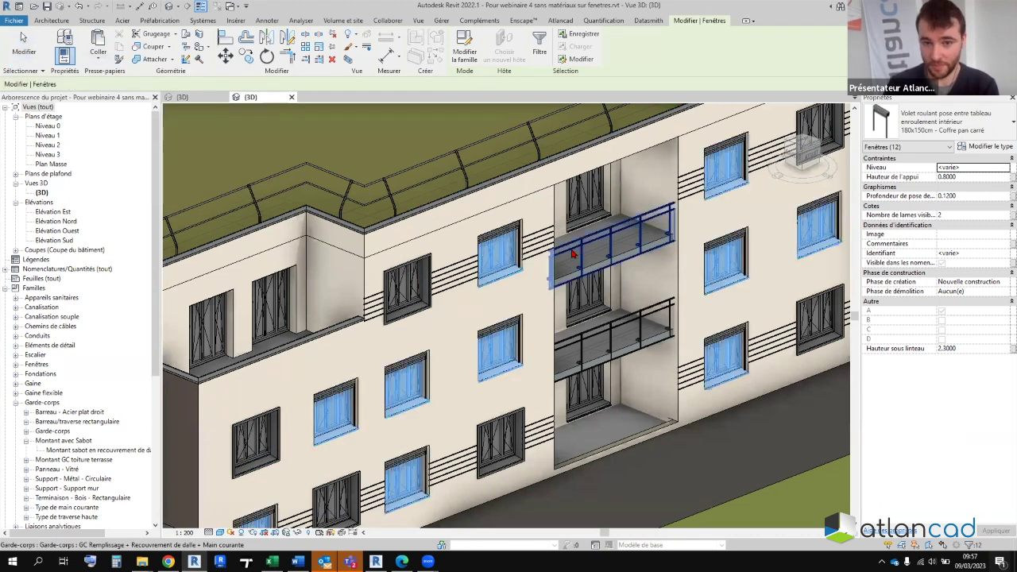
scroll(622, 273, down, 3)
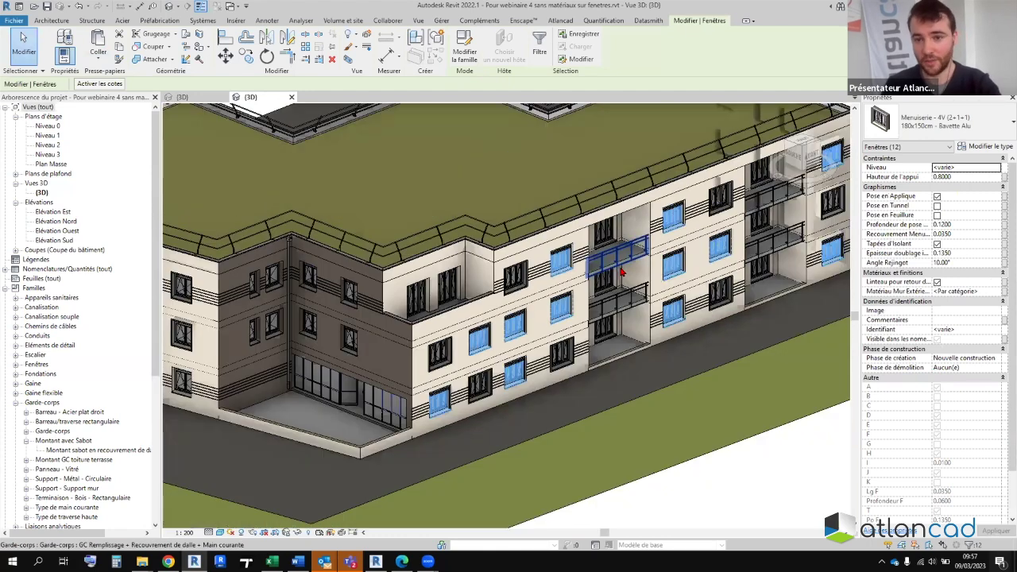
scroll(595, 283, up, 2)
key(Escape)
scroll(597, 196, up, 2)
scroll(597, 197, up, 2)
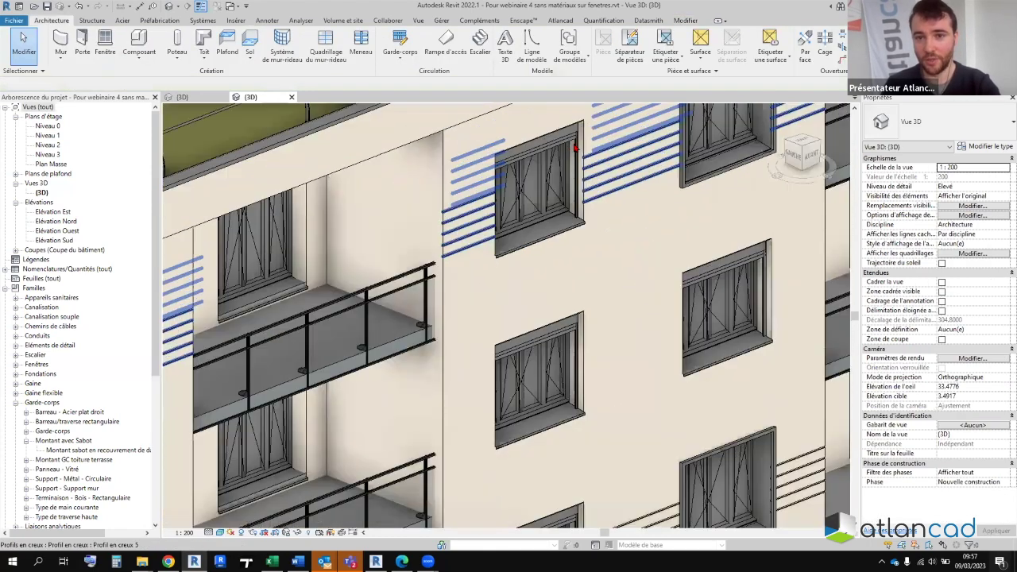
scroll(598, 196, up, 1)
scroll(582, 206, down, 2)
scroll(582, 206, up, 1)
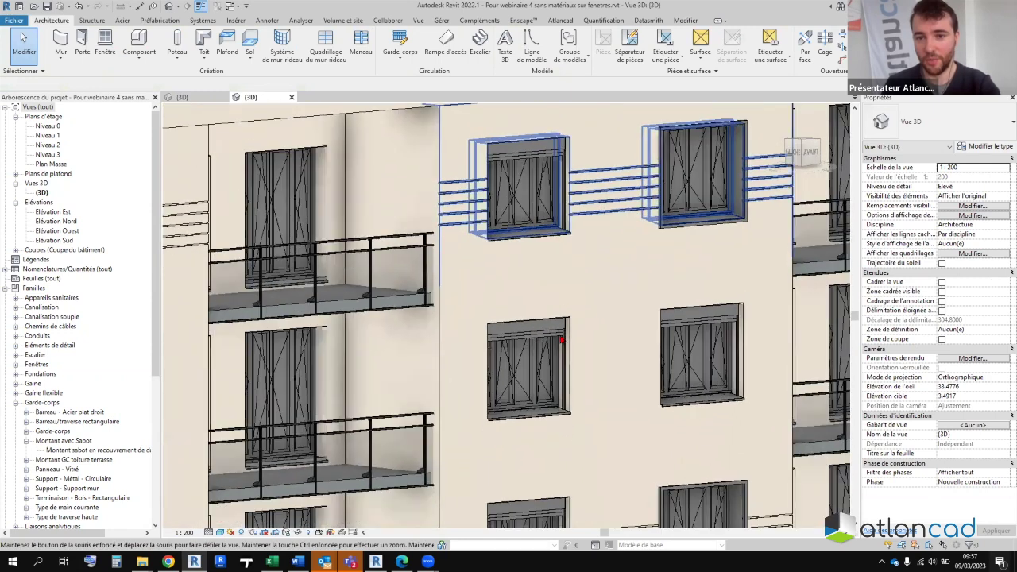
middle_drag(582, 206, 556, 31)
scroll(633, 319, up, 4)
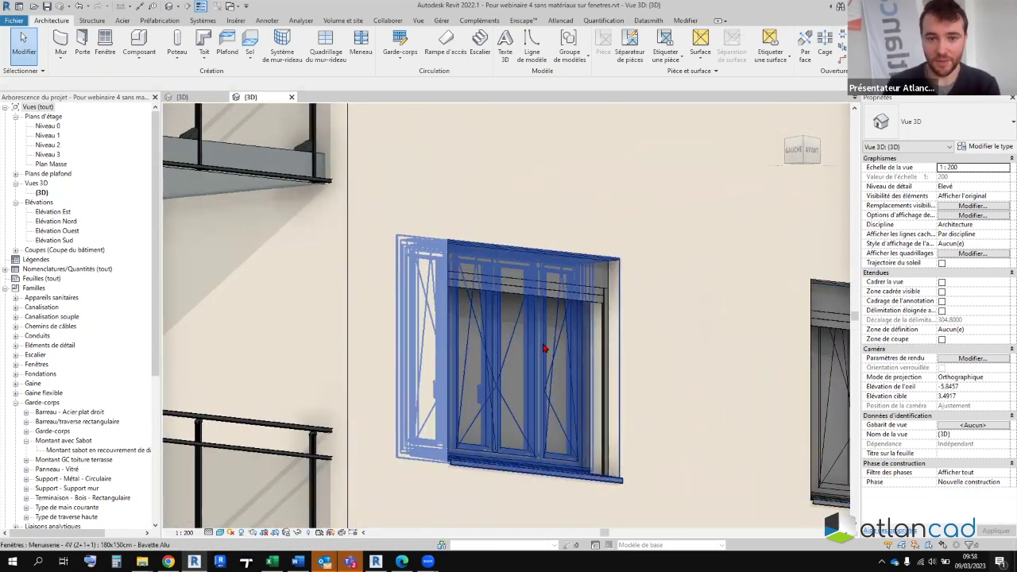
scroll(542, 334, down, 2)
scroll(537, 316, down, 1)
scroll(533, 300, down, 1)
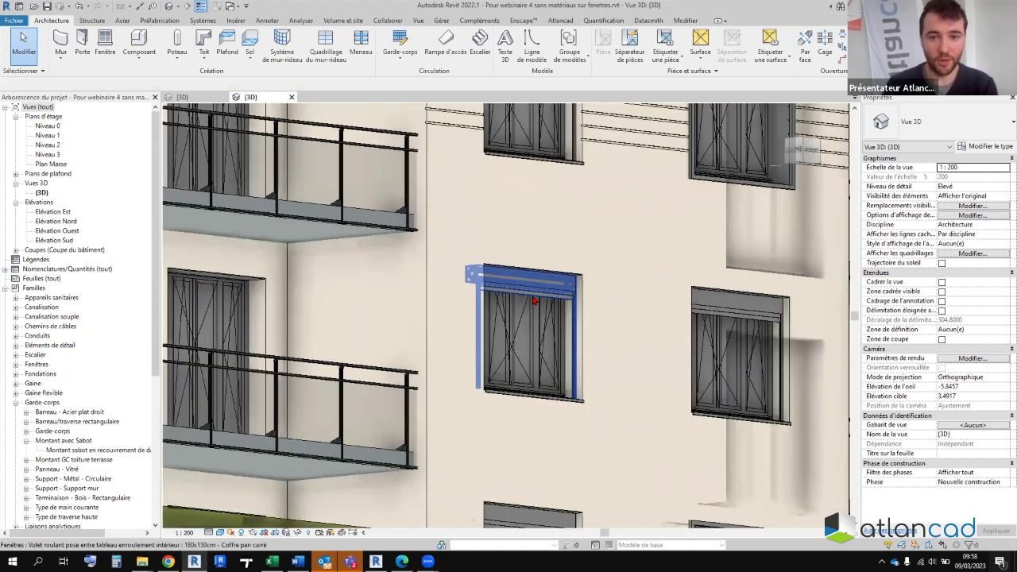
scroll(538, 294, up, 2)
scroll(545, 284, up, 1)
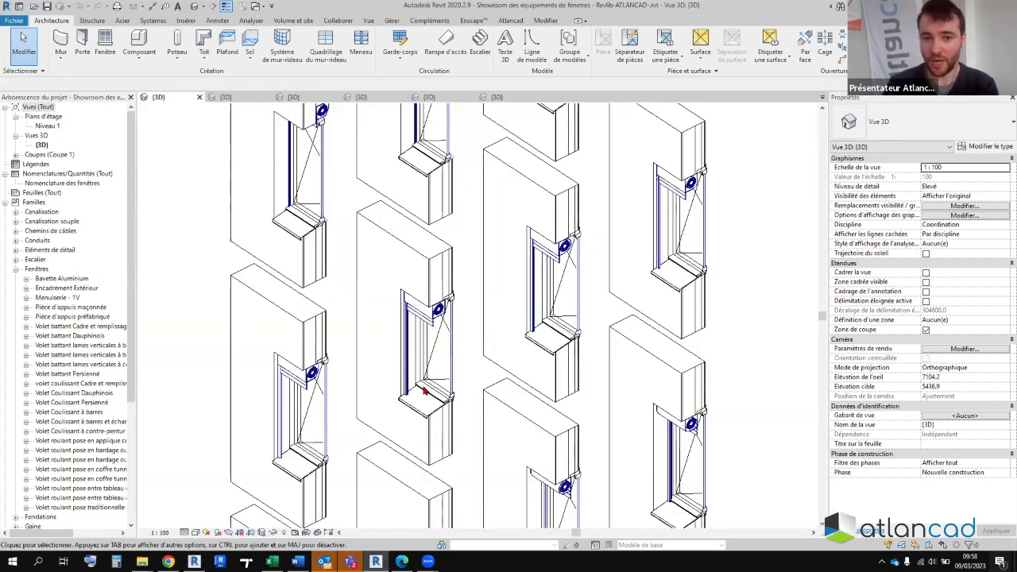
scroll(585, 336, down, 5)
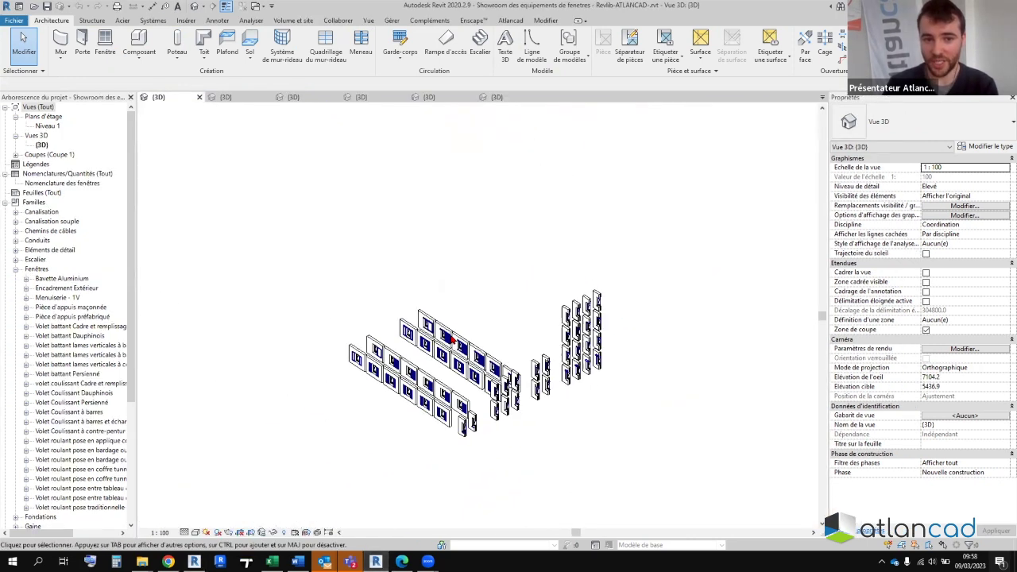
scroll(405, 316, up, 5)
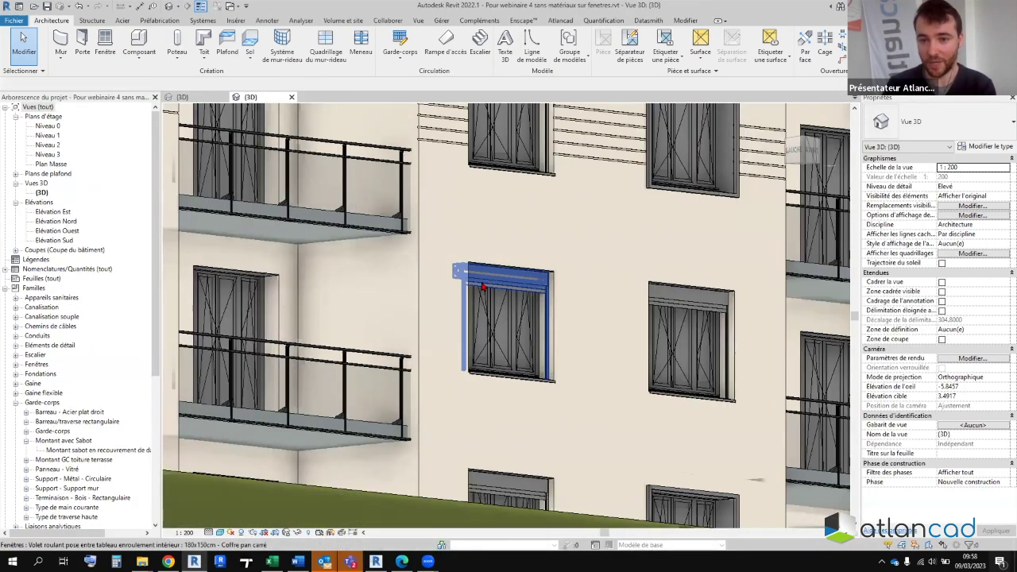
scroll(482, 286, down, 3)
scroll(482, 285, down, 2)
mouse_move(482, 286)
shift+middle_down()
mouse_move(518, 333)
mouse_move(485, 330)
mouse_move(394, 356)
shift+middle_up()
scroll(395, 360, up, 3)
scroll(492, 400, up, 2)
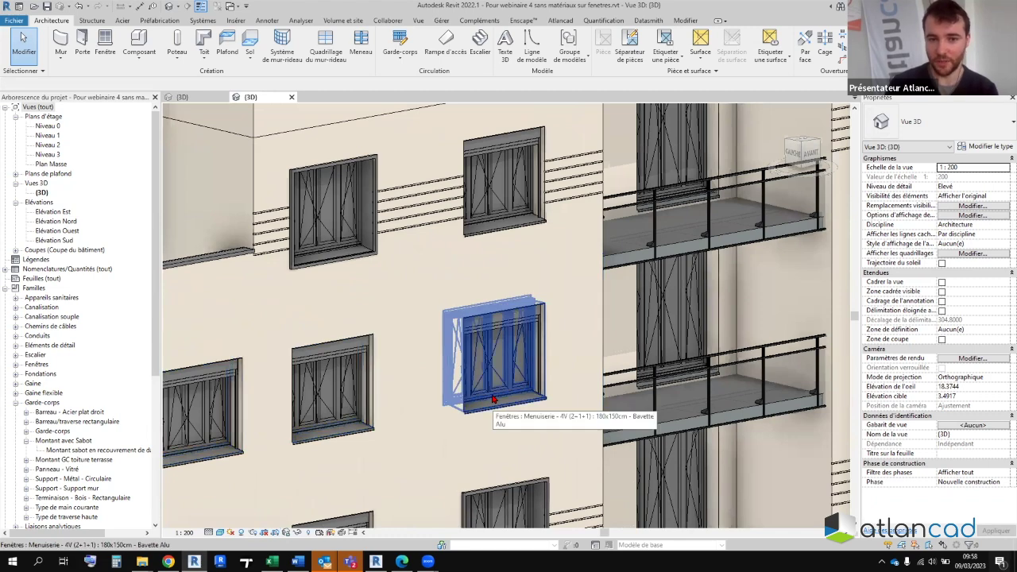
- Orbit to the building corner and check a Menuiserie - 2V - Imposte 140x150cm window's type
scroll(493, 400, down, 3)
mouse_move(492, 399)
shift+middle_down()
mouse_move(395, 301)
mouse_move(385, 321)
shift+middle_up()
scroll(385, 325, up, 3)
scroll(381, 329, up, 2)
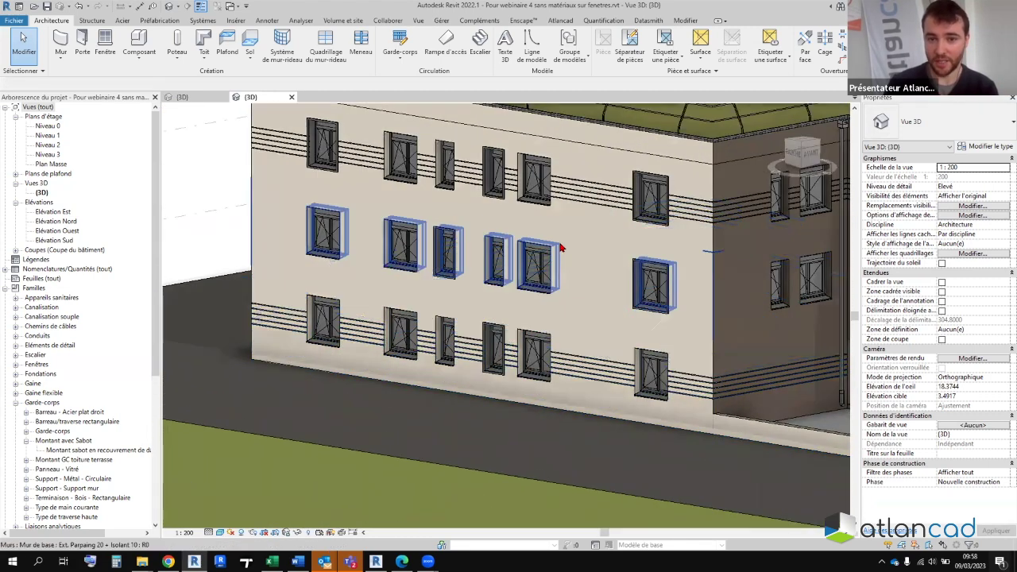
scroll(381, 331, up, 2)
click(509, 286)
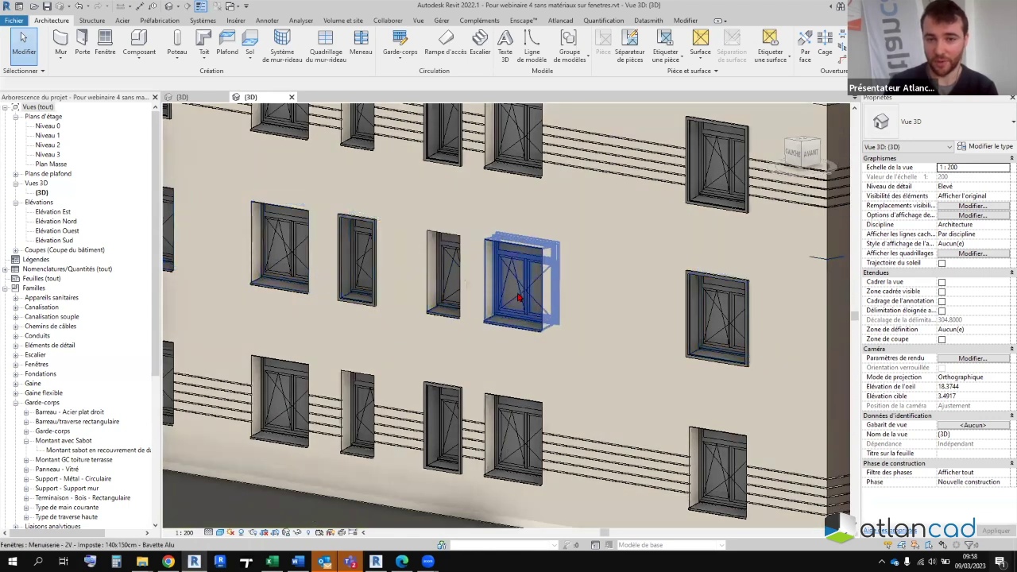
scroll(489, 294, up, 2)
scroll(486, 297, up, 2)
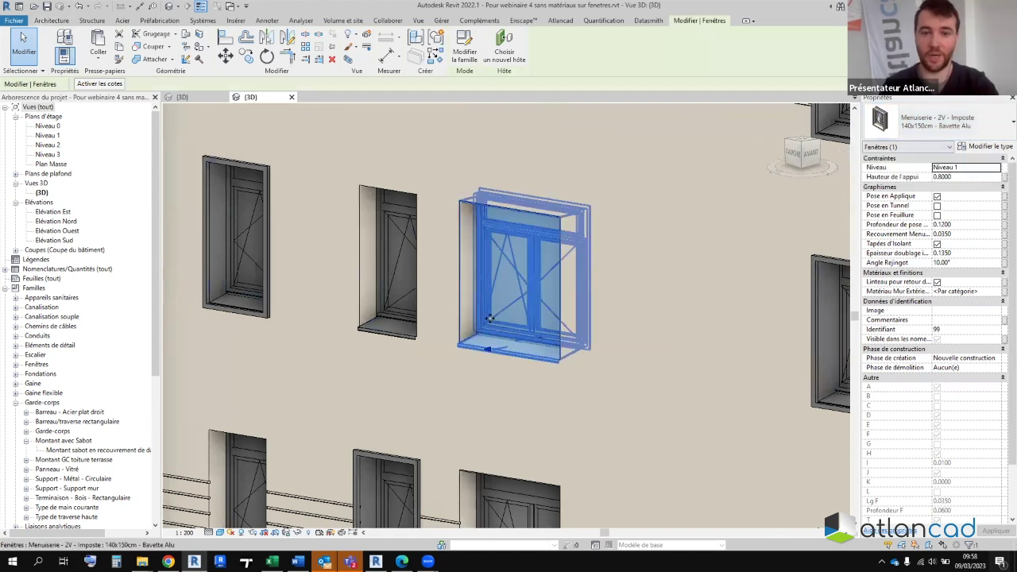
key(Escape)
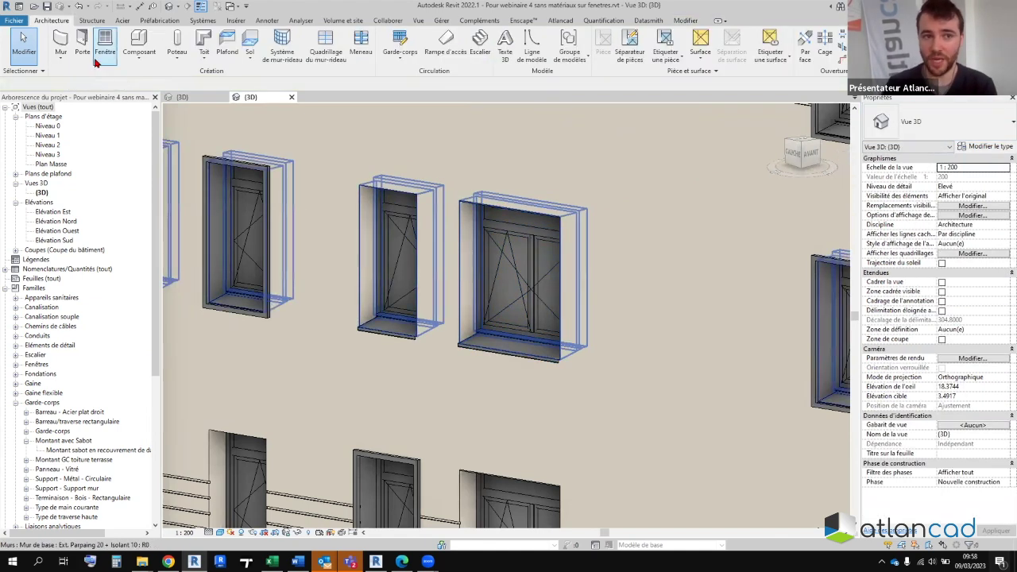
- Start window placement and check the type list, keeping the roller-shutter type
click(103, 44)
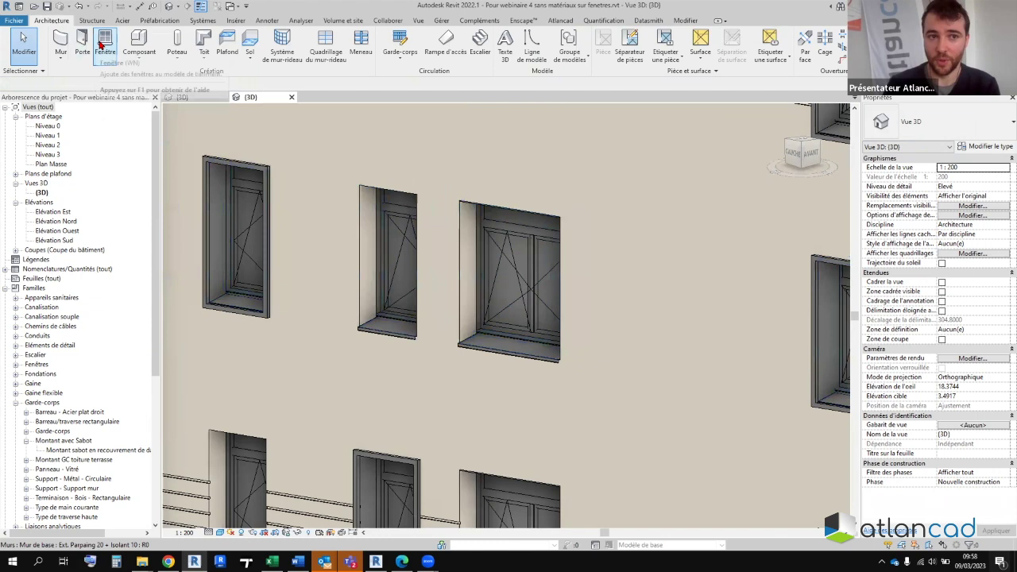
click(951, 125)
key(Escape)
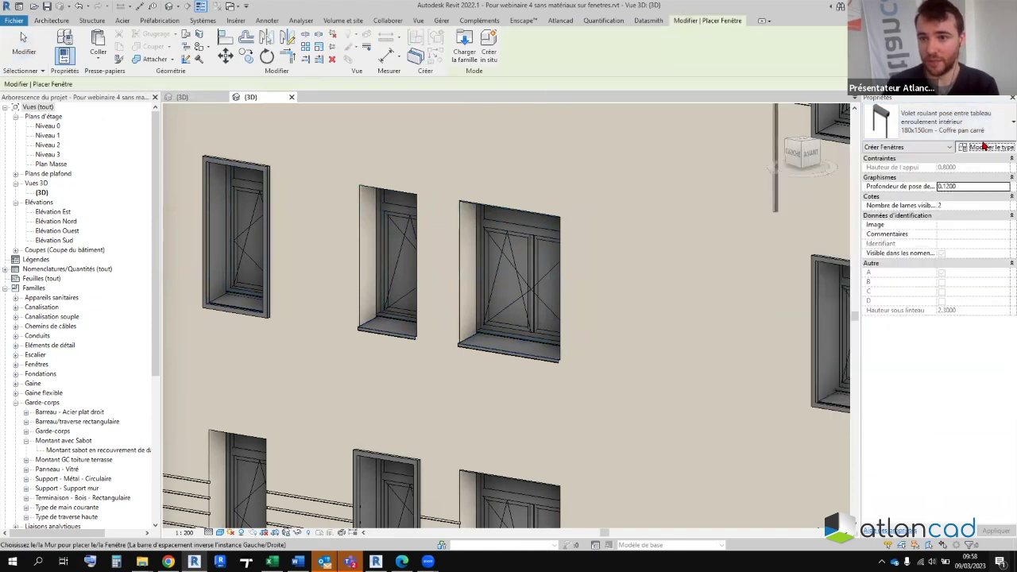
- Duplicate the roller-shutter type as 140x150cm - Coffre pan carré, 1.40 wide by 1.50 high
click(983, 146)
click(605, 86)
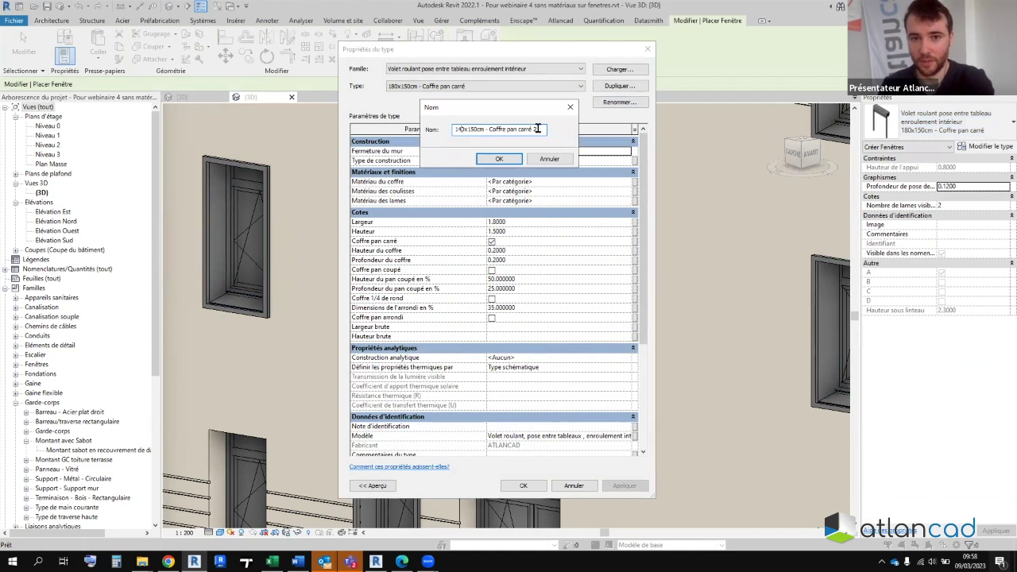
click(502, 159)
click(517, 221)
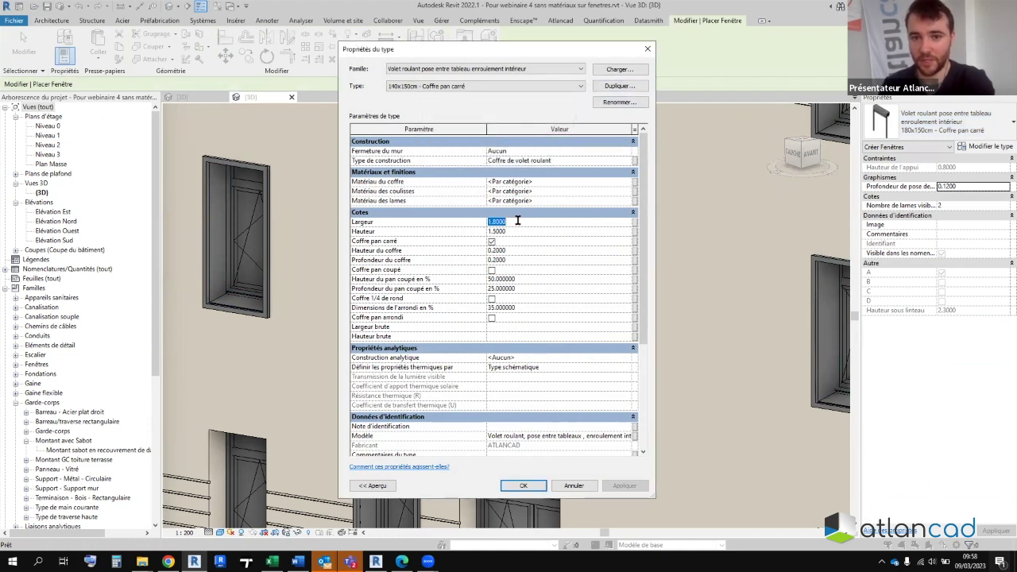
click(523, 485)
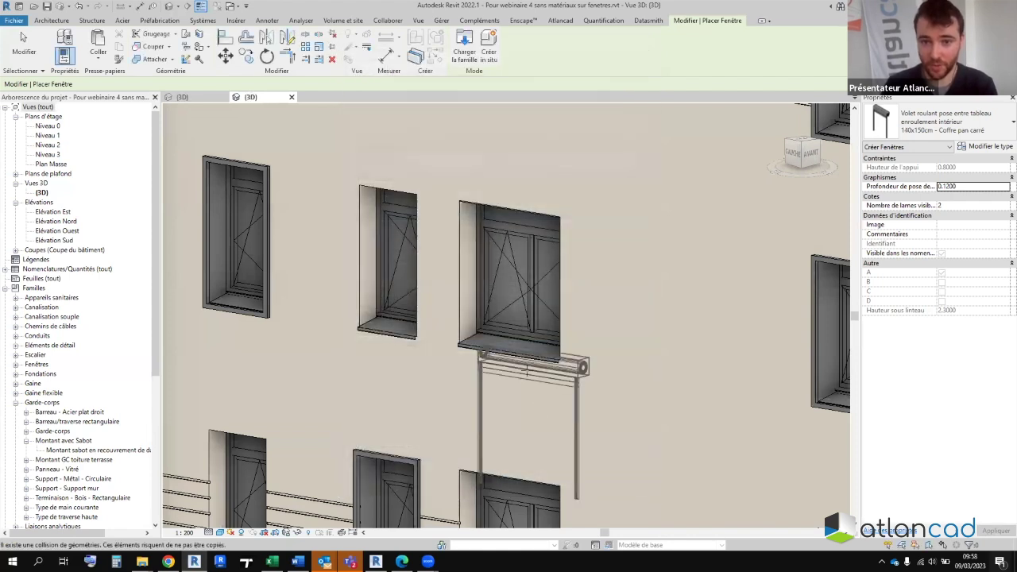
scroll(485, 301, down, 2)
scroll(508, 328, up, 3)
- Select all visible 140x150cm Imposte windows and switch them to the 140x150cm - Coffre pan carré shutter type
click(508, 327)
key(Escape)
key(Escape)
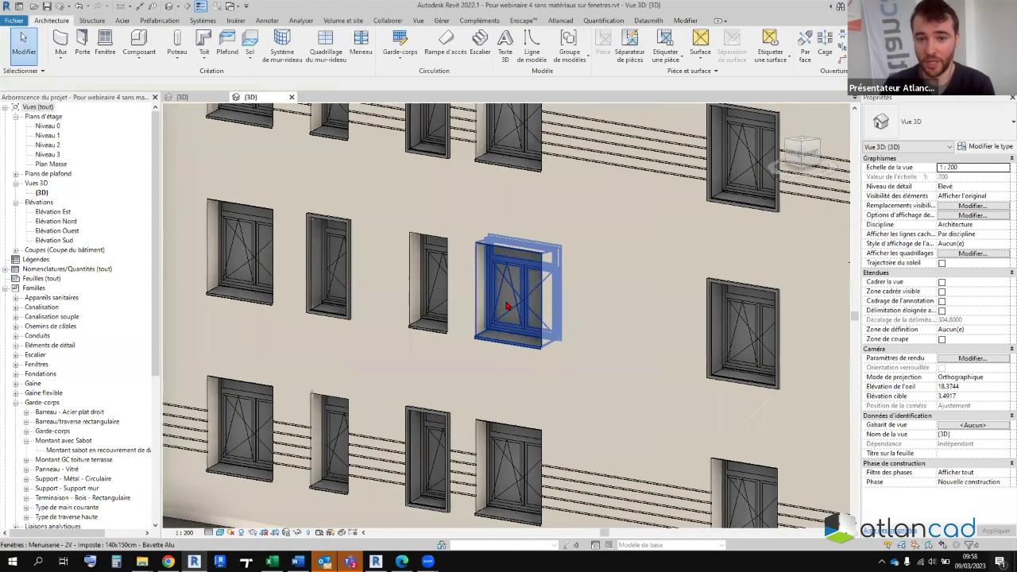
click(503, 270)
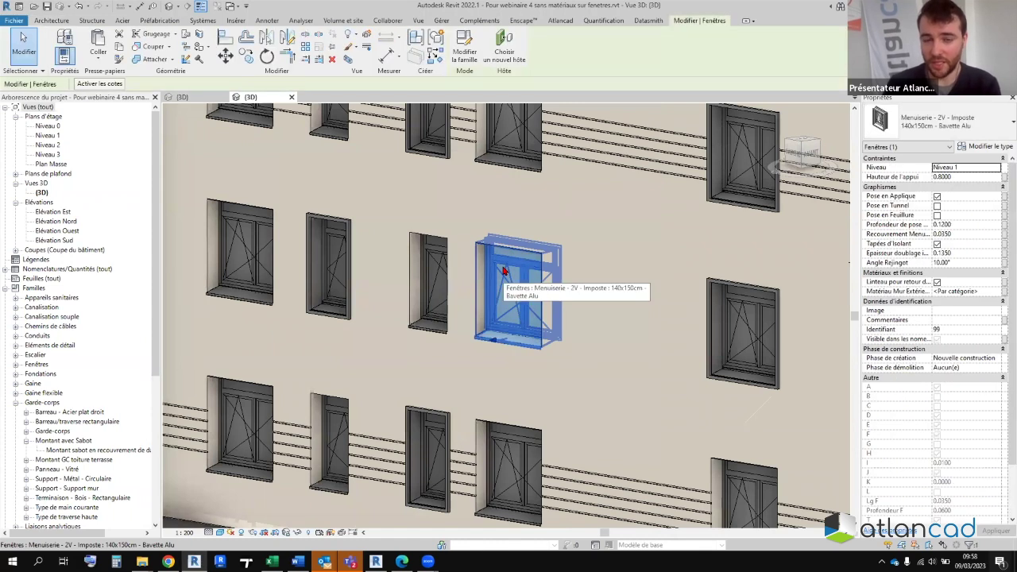
right_click(503, 271)
mouse_move(570, 384)
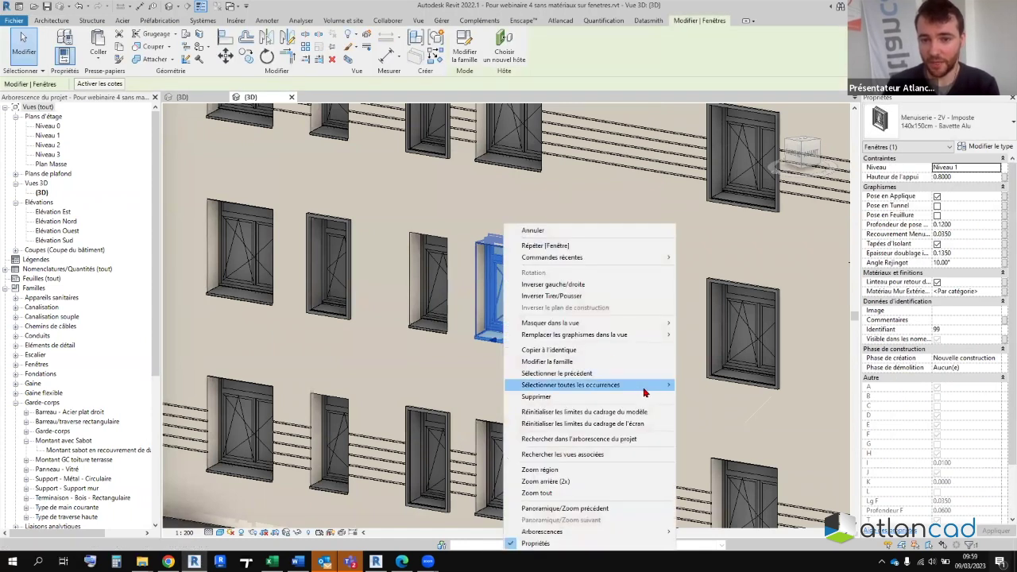
click(696, 384)
scroll(608, 297, down, 5)
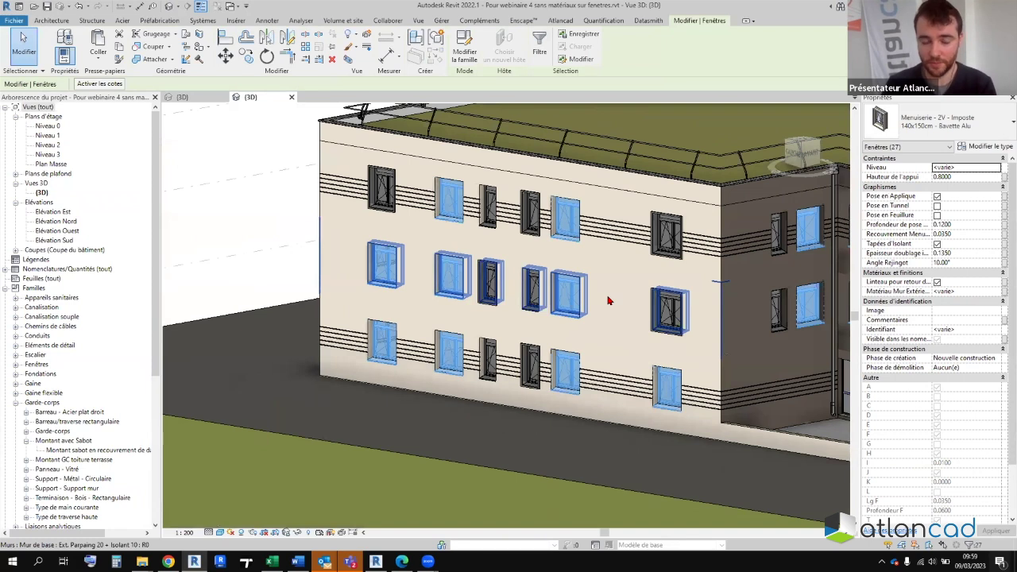
scroll(608, 299, up, 1)
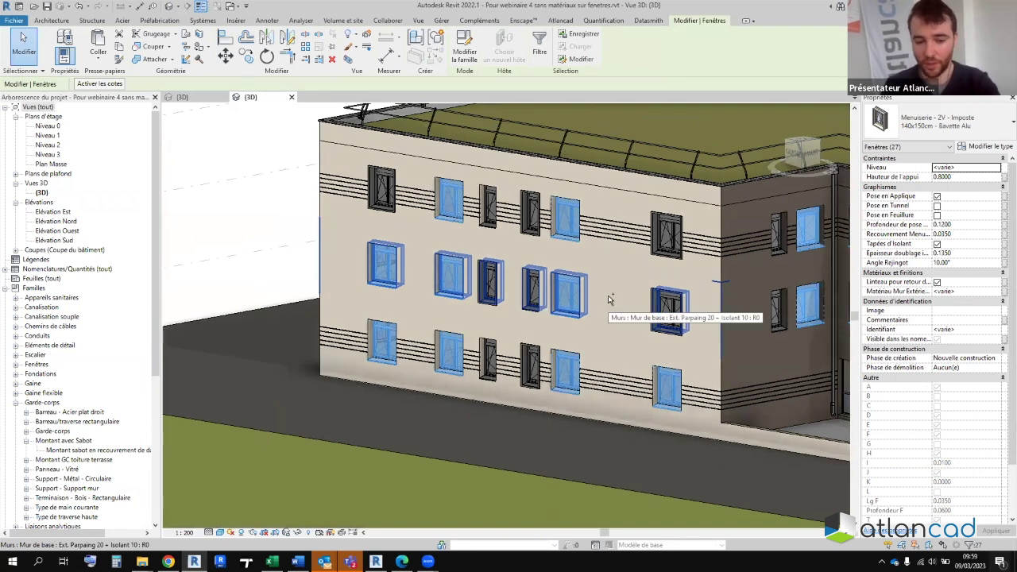
click(937, 121)
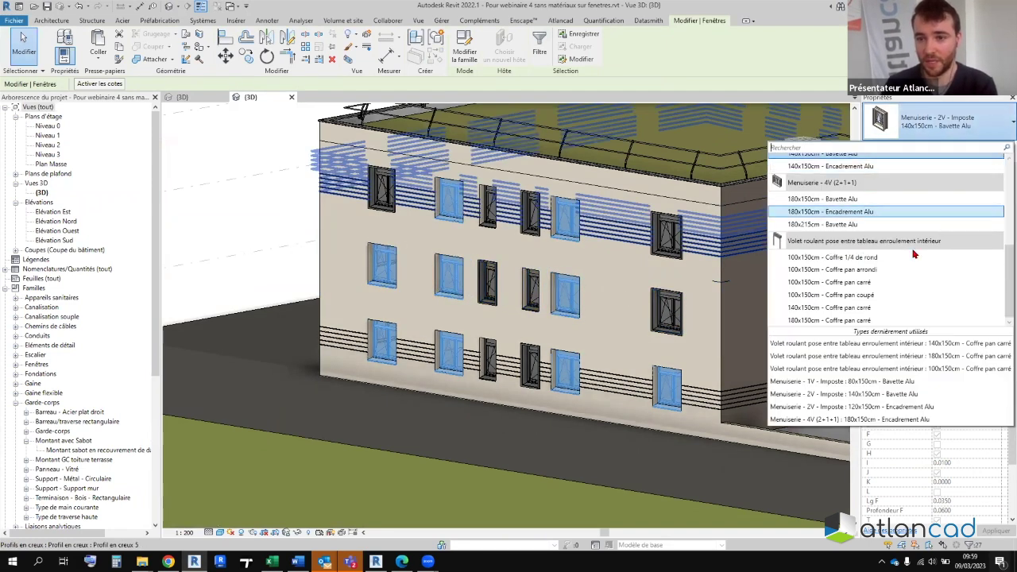
click(802, 312)
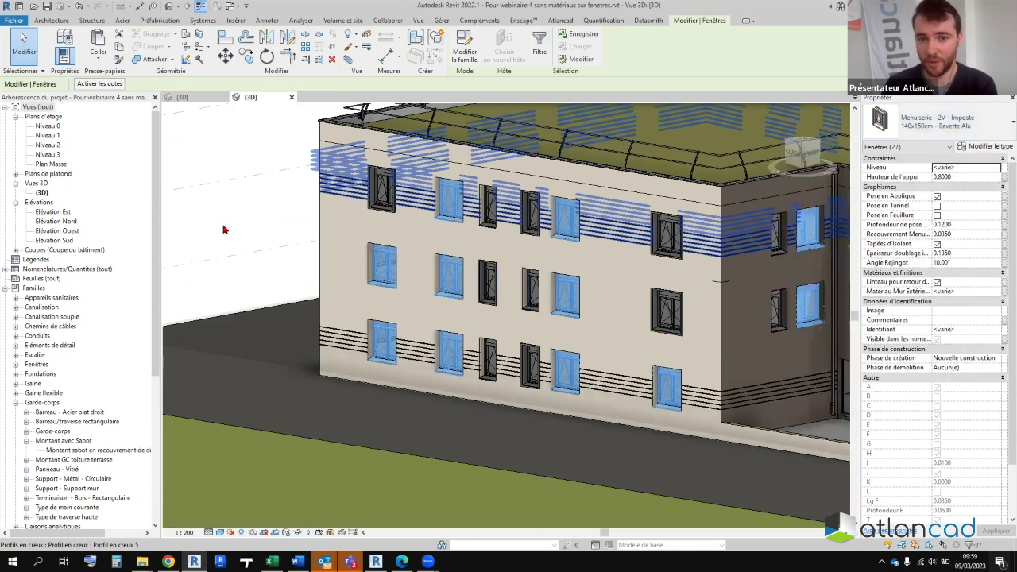
- Dismiss the paste options, clear the selection, and orbit the building to review the new shutters
click(104, 62)
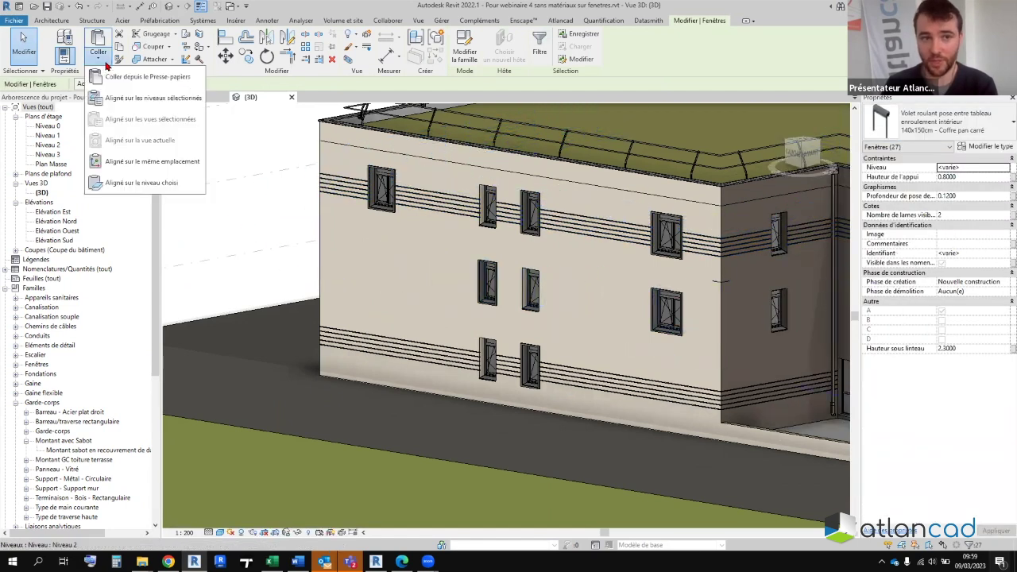
click(151, 161)
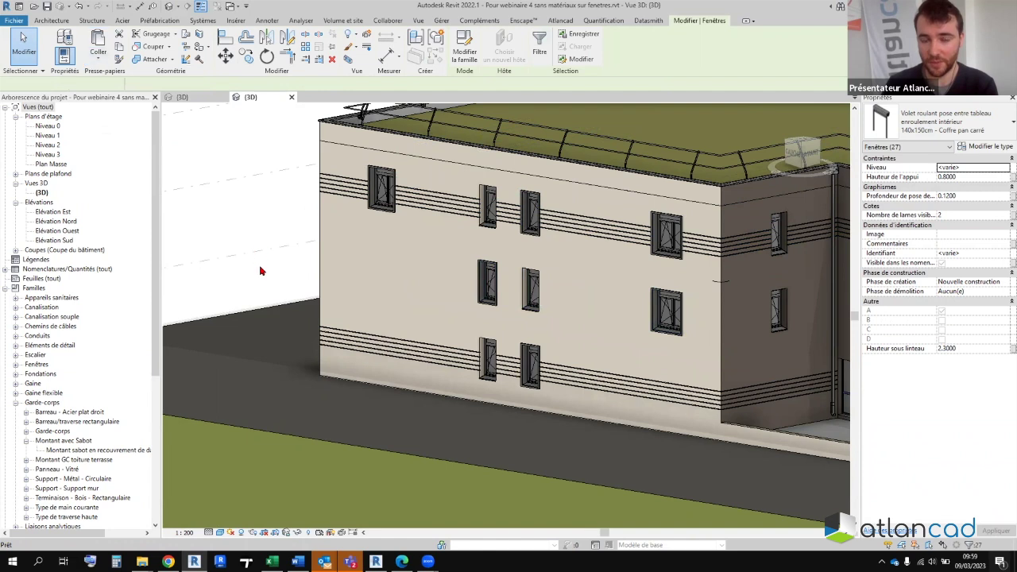
click(223, 211)
scroll(404, 229, up, 3)
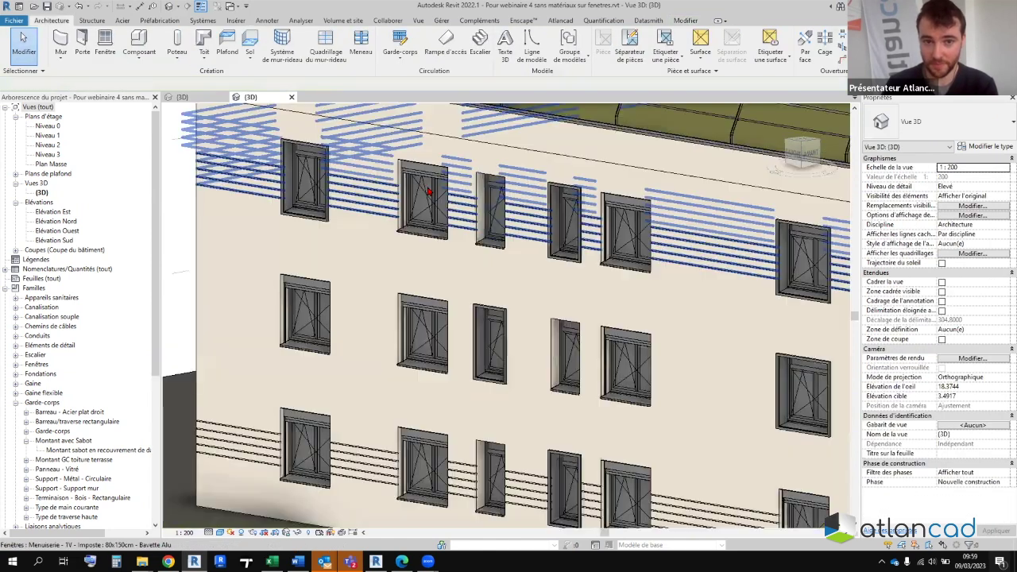
scroll(404, 229, up, 3)
scroll(404, 229, up, 2)
scroll(406, 229, down, 5)
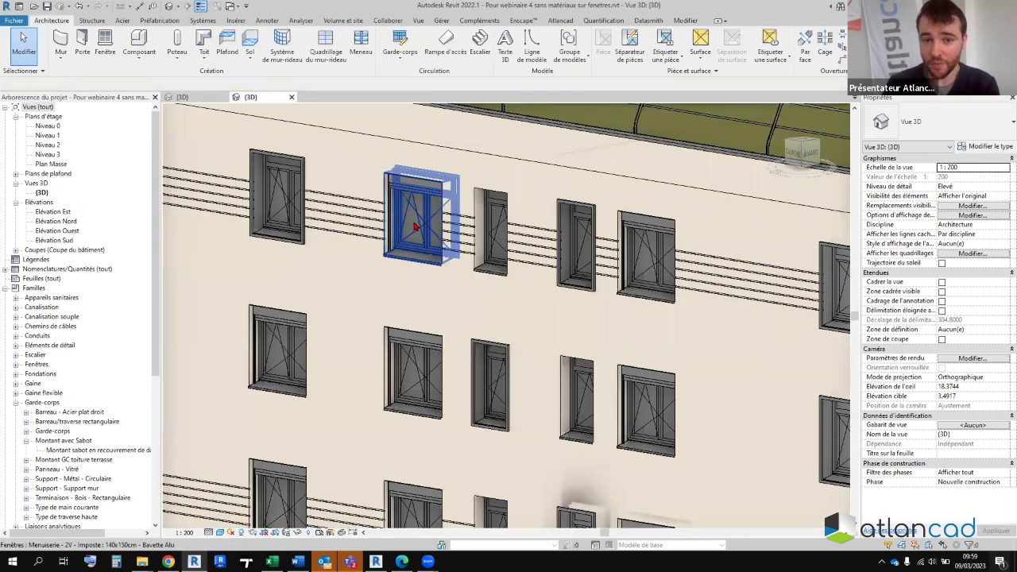
mouse_move(408, 227)
shift+middle_down()
mouse_move(447, 294)
mouse_move(539, 338)
mouse_move(422, 233)
shift+middle_up()
scroll(457, 304, up, 2)
scroll(457, 304, down, 3)
scroll(538, 337, up, 3)
scroll(421, 234, up, 2)
scroll(402, 291, up, 2)
scroll(468, 281, up, 2)
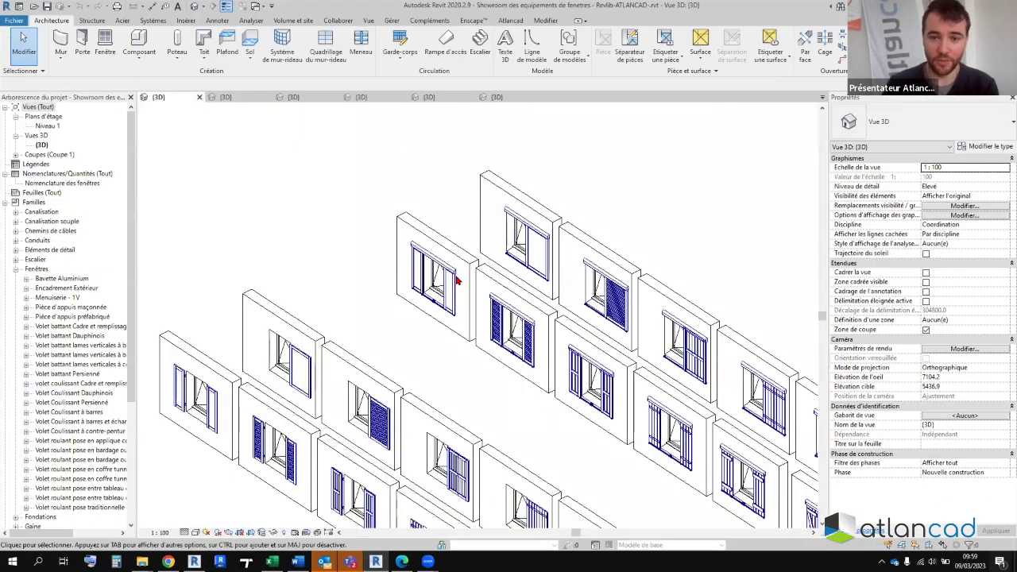
- Zoom into the showroom and select a window and the prefabricated sill piece to inspect their types
scroll(590, 476, up, 2)
scroll(595, 397, up, 3)
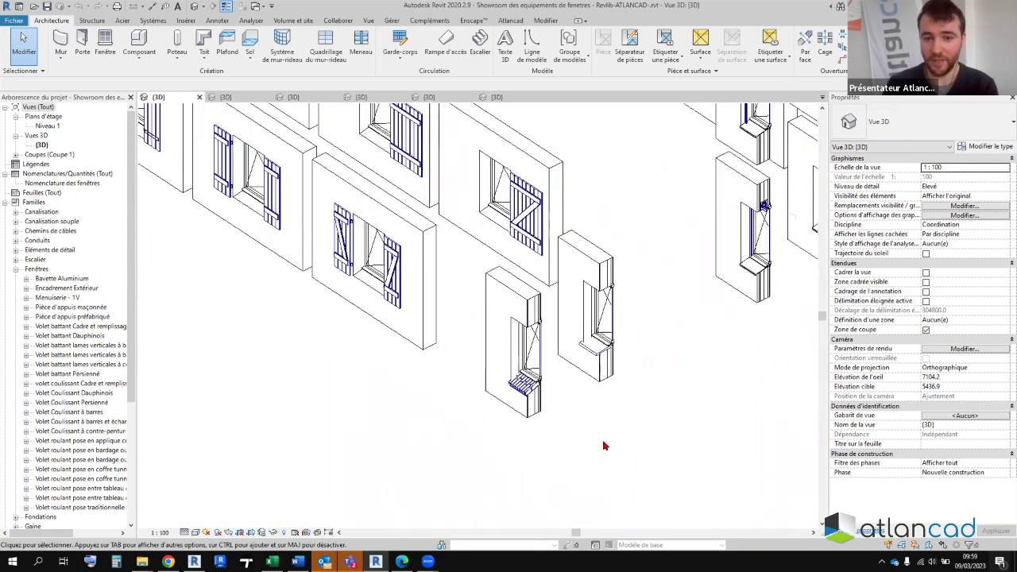
scroll(597, 315, up, 2)
scroll(556, 317, up, 2)
scroll(429, 381, up, 2)
click(429, 379)
click(533, 392)
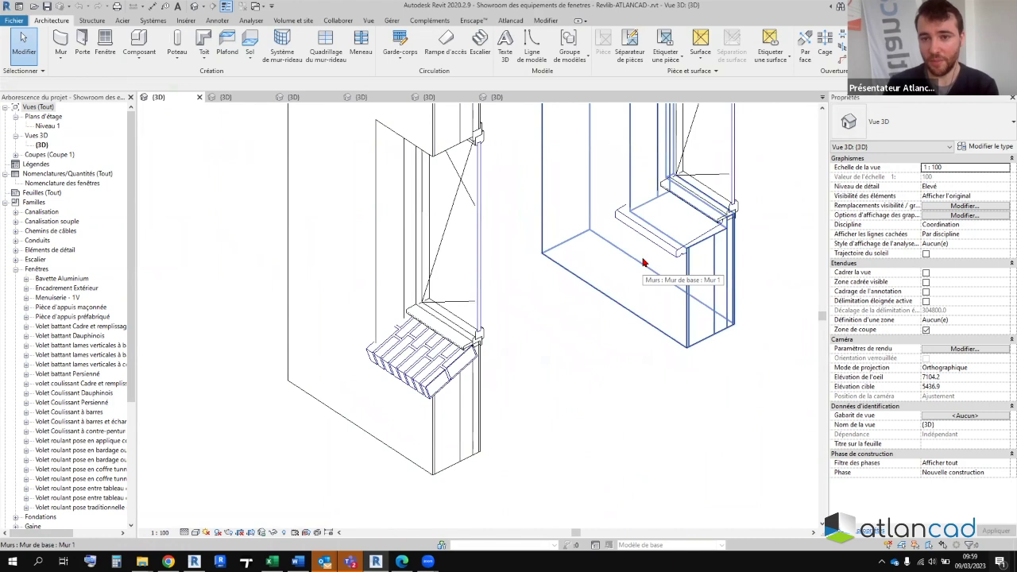
click(656, 251)
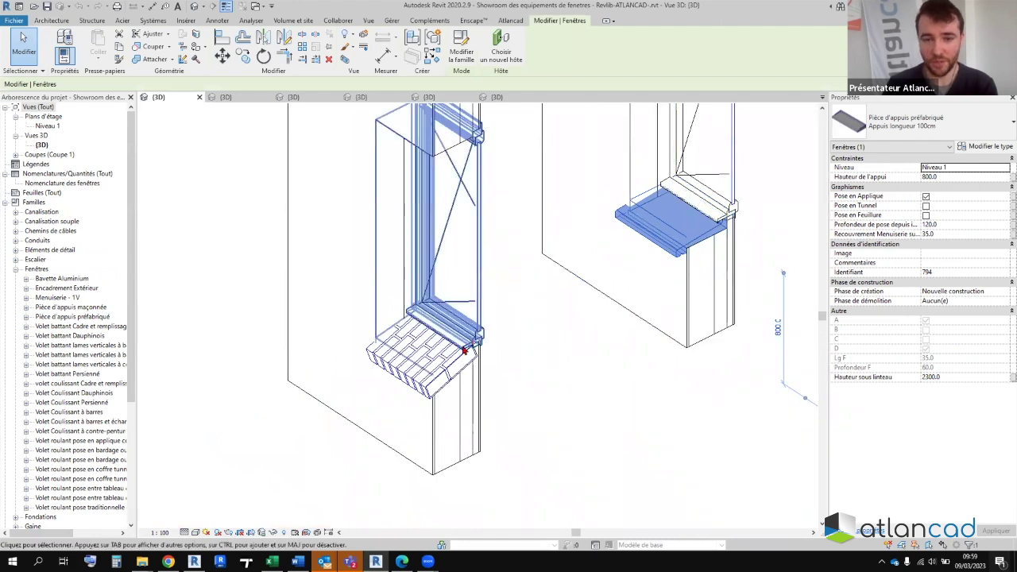
key(Escape)
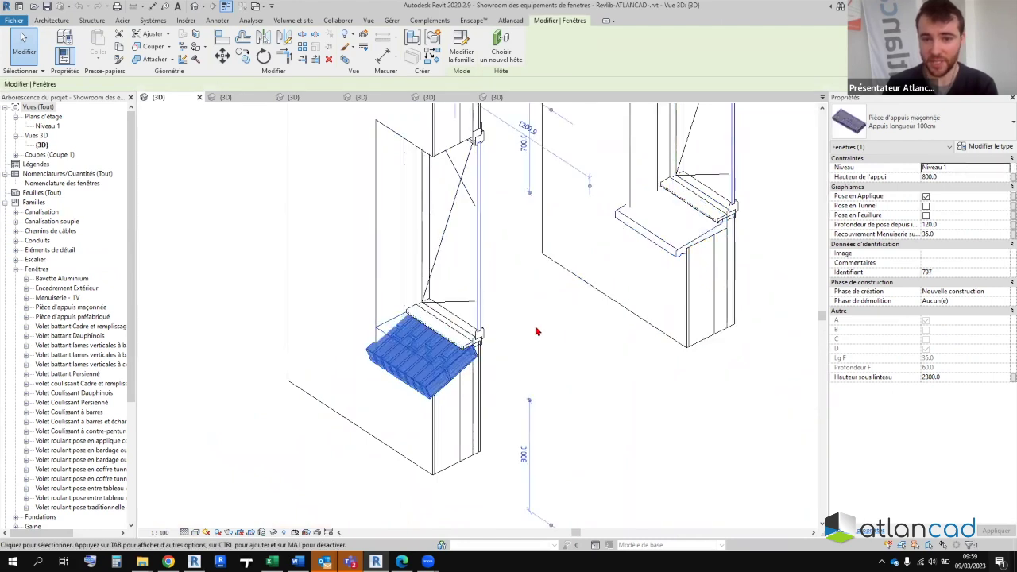
scroll(603, 451, down, 1)
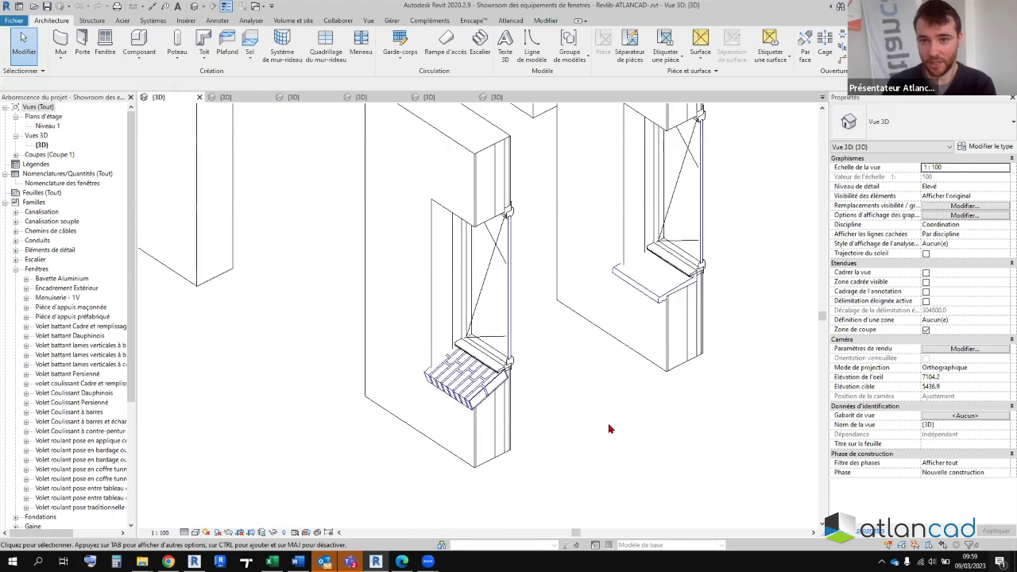
key(Tab)
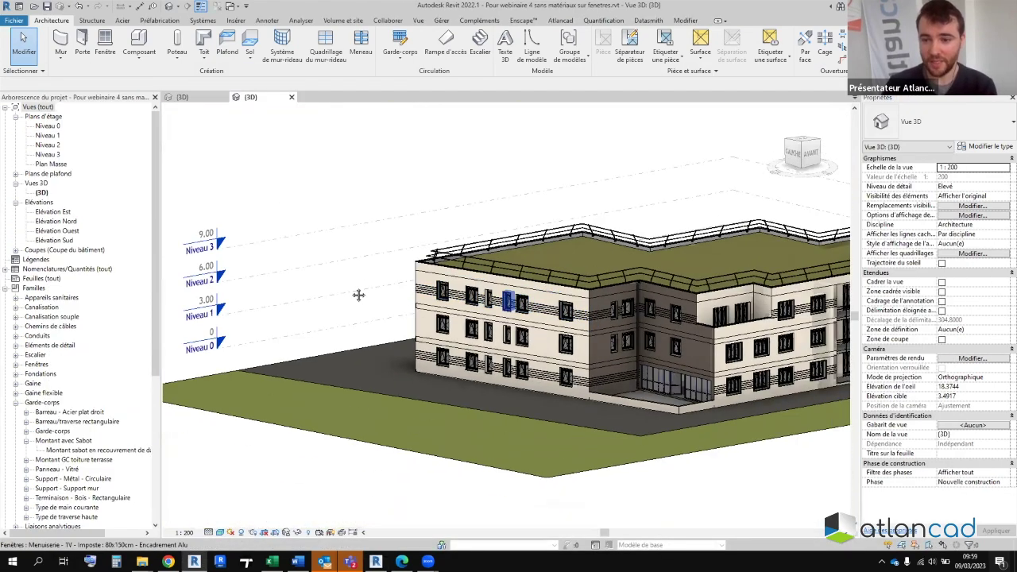
- Orbit the facade project's 3D view to show the building's left side
shift+middle_drag(358, 295, 644, 488)
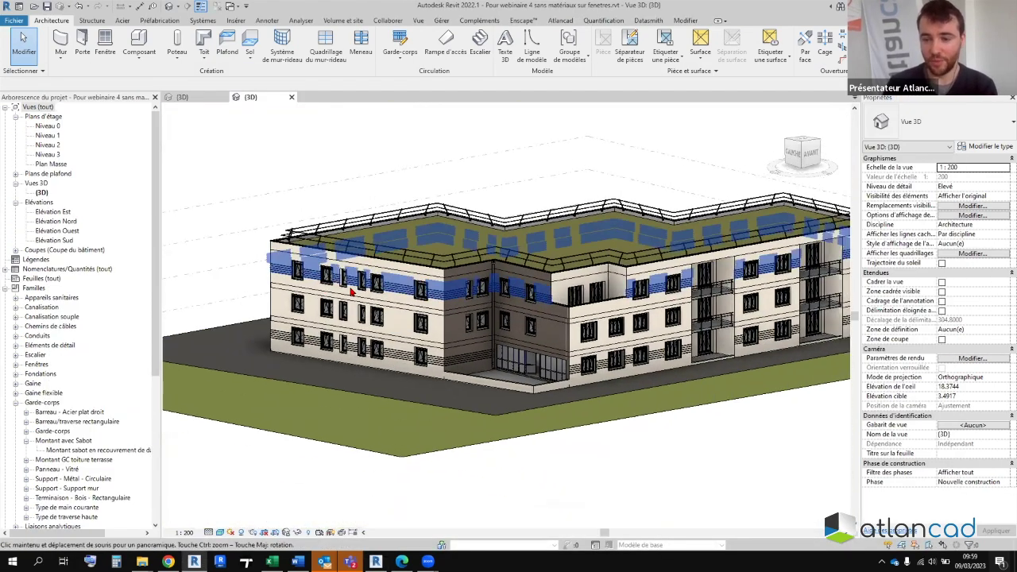
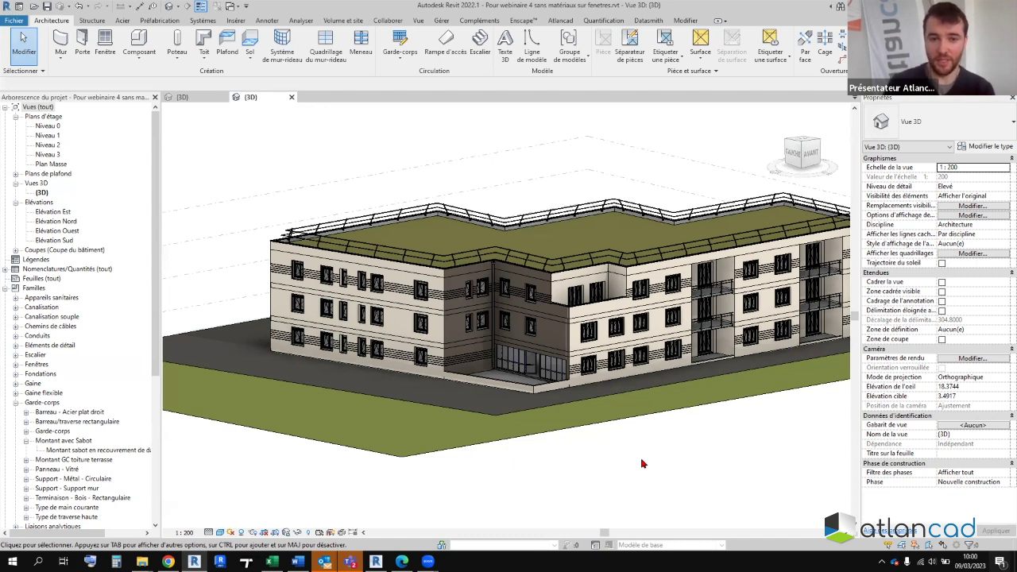
- Zoom in on the façade, select a roller-shutter window and slide it along the wall
scroll(329, 302, up, 3)
scroll(438, 357, up, 2)
scroll(418, 340, up, 2)
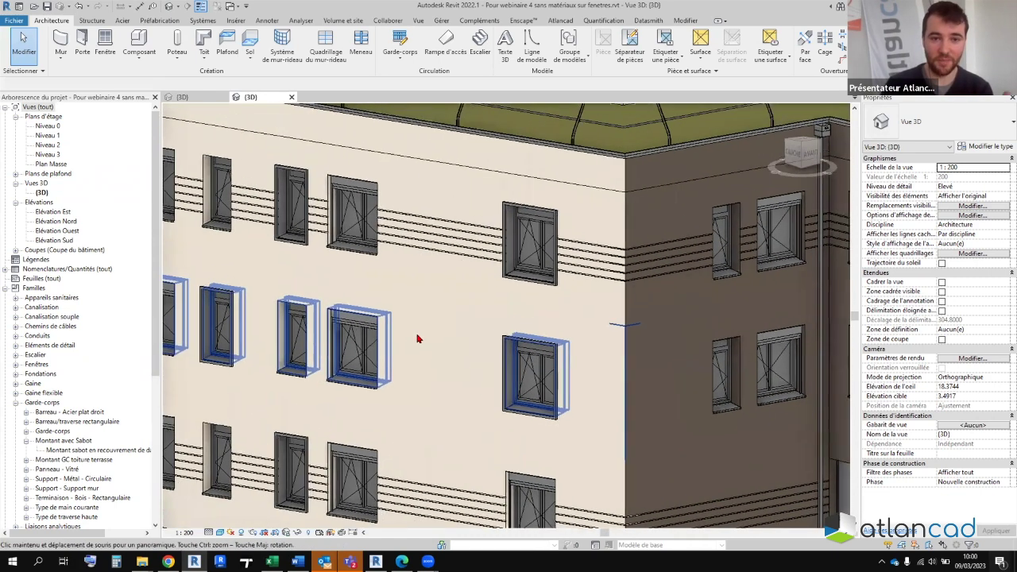
scroll(419, 339, down, 3)
scroll(429, 361, down, 2)
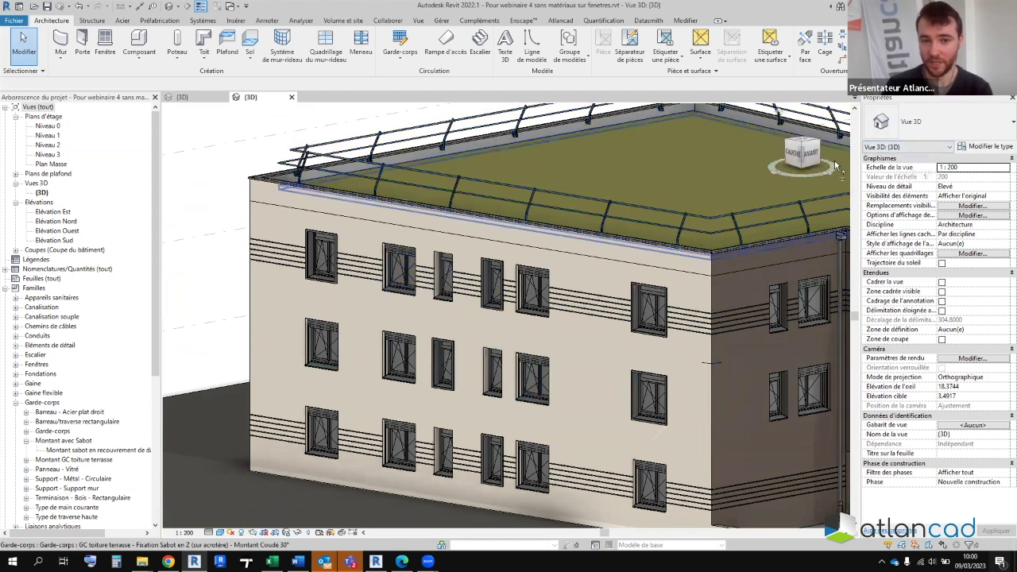
scroll(446, 278, up, 2)
scroll(450, 277, up, 3)
scroll(457, 282, down, 1)
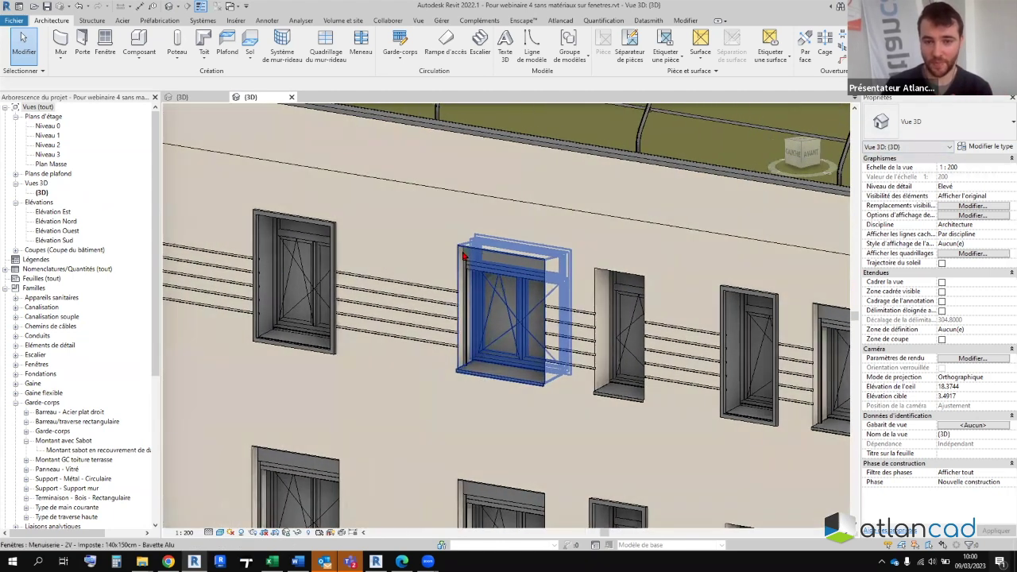
scroll(540, 401, up, 2)
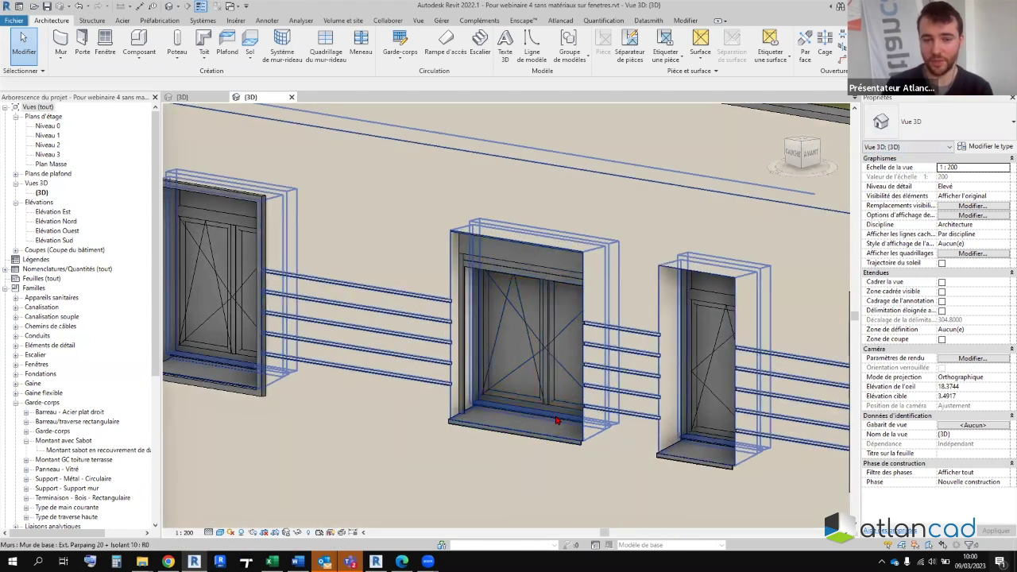
click(465, 236)
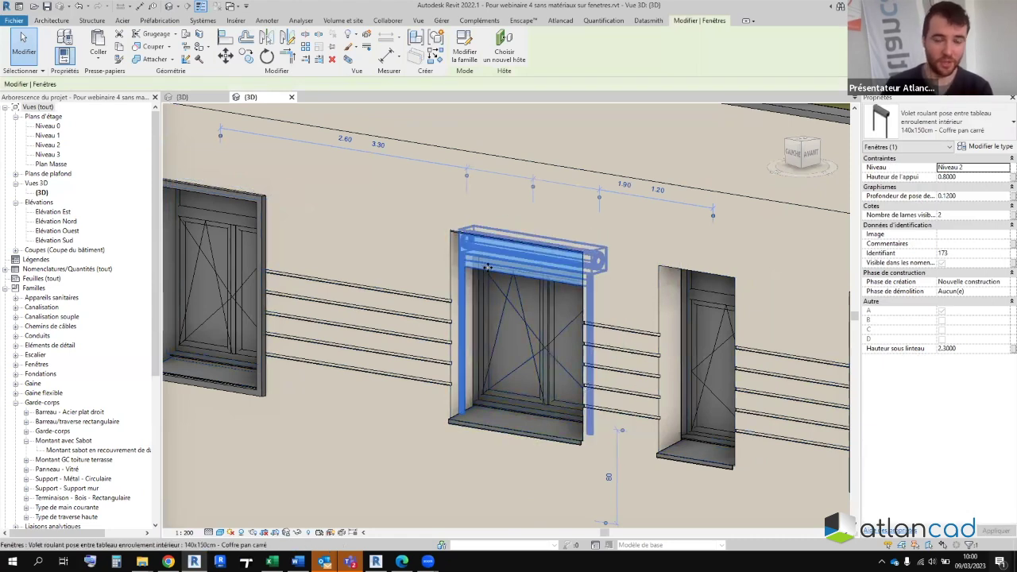
mouse_move(488, 266)
mouse_down()
mouse_move(524, 272)
mouse_move(545, 319)
mouse_up()
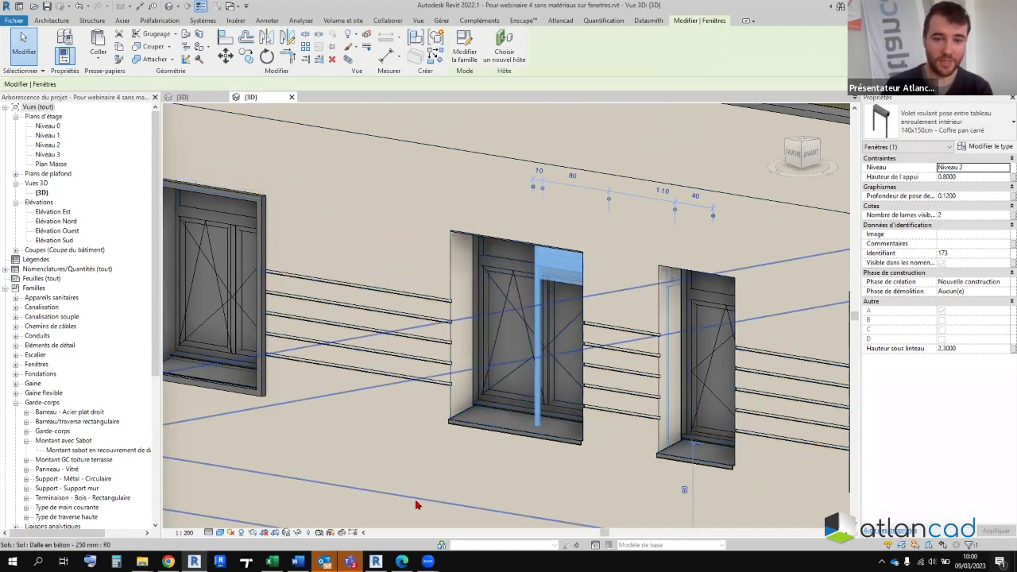
- Deselect the window, adjust the façade view, and bring up the webinar slides PDF
scroll(583, 363, down, 2)
scroll(556, 349, down, 2)
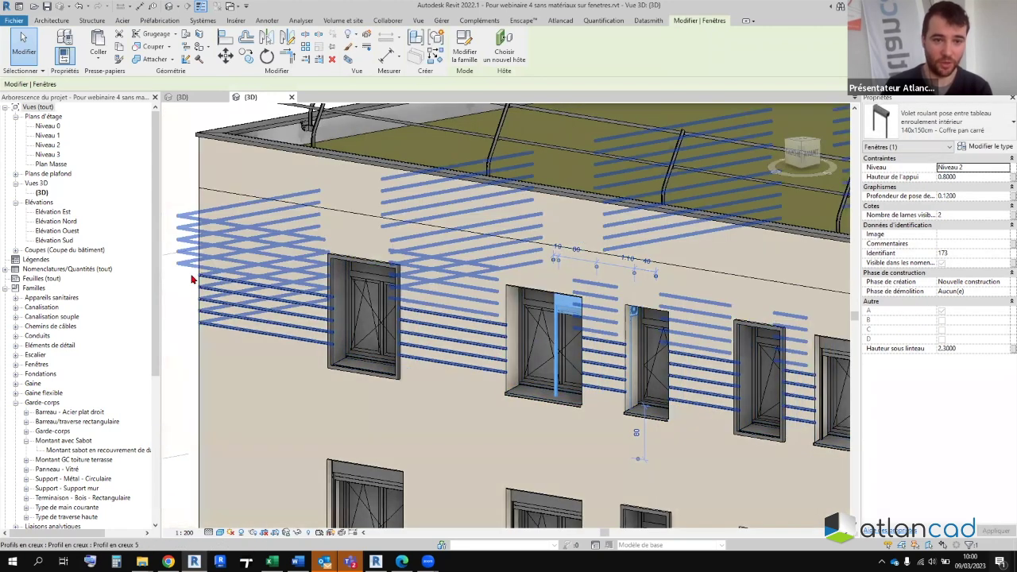
click(180, 201)
scroll(421, 267, down, 2)
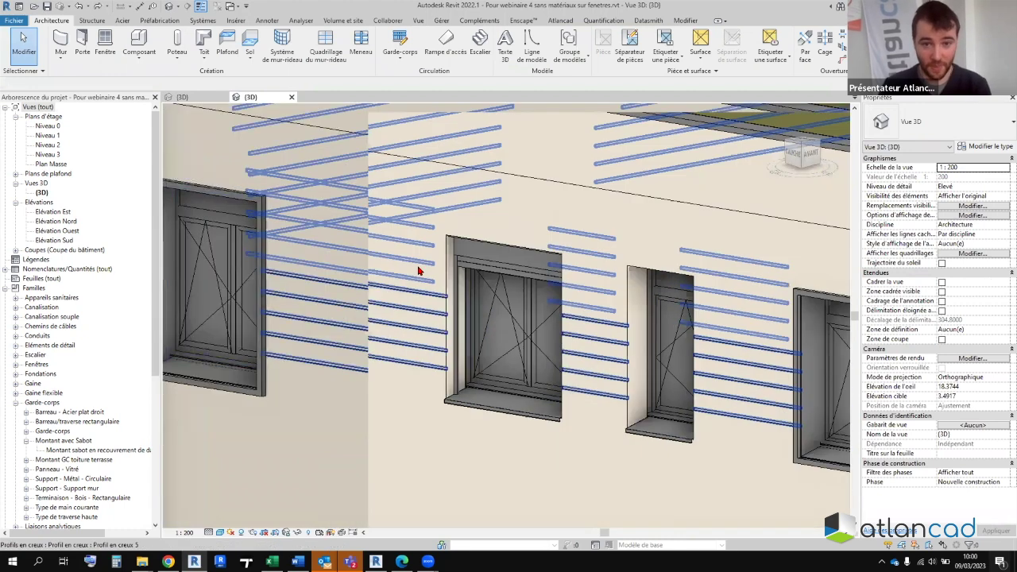
scroll(421, 268, down, 2)
middle_drag(192, 292, 181, 287)
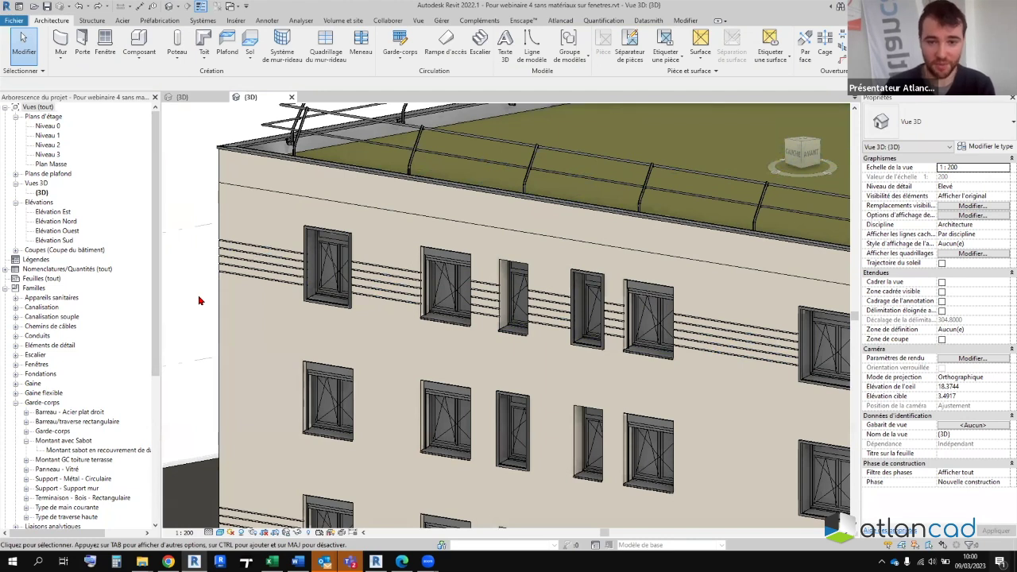
scroll(200, 301, down, 3)
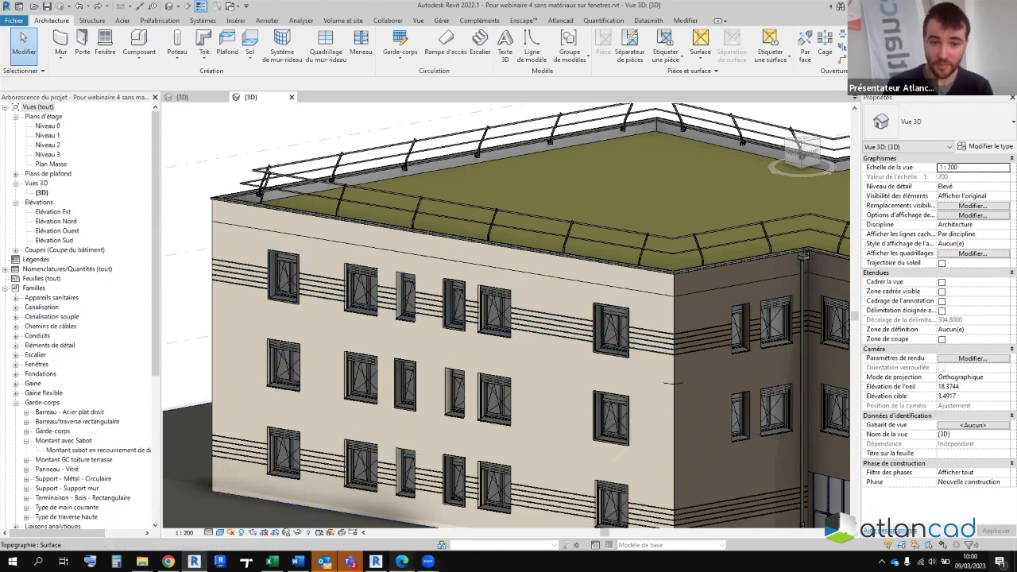
click(402, 561)
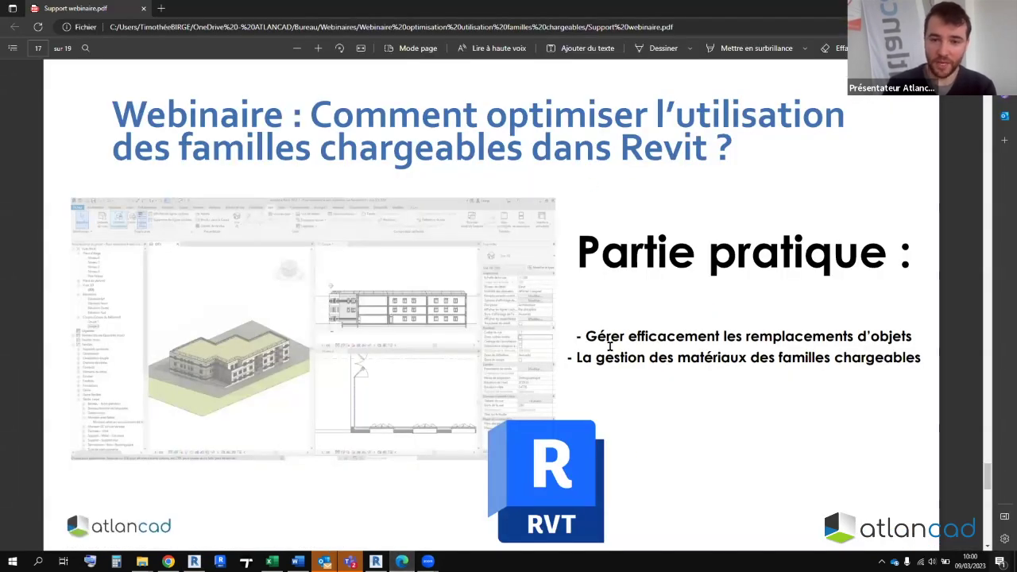
- Highlight the second bullet on the 'Partie pratique' slide, then return to Revit's building view
drag(578, 358, 673, 360)
click(694, 377)
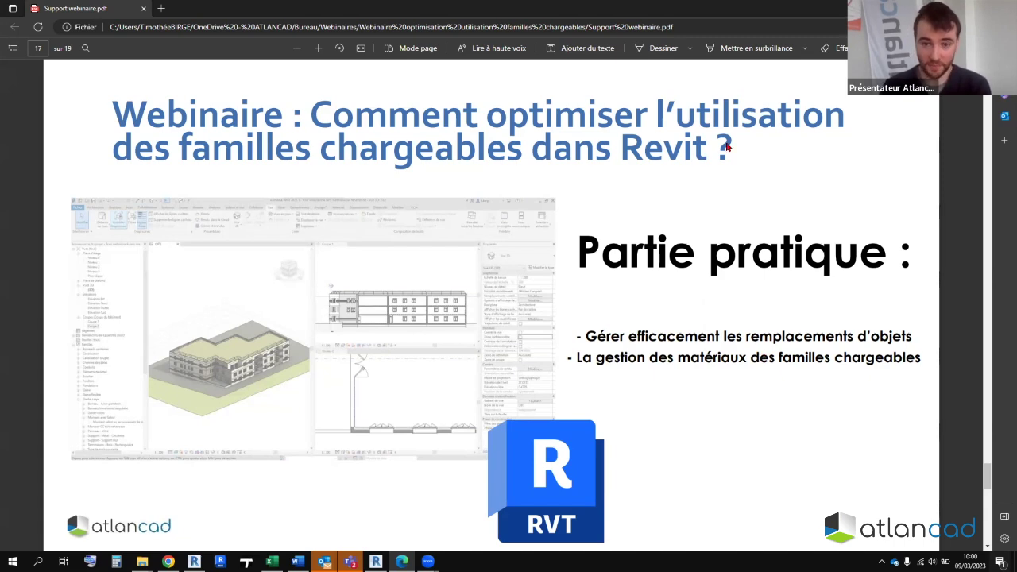
key(alt+Tab)
scroll(373, 220, down, 2)
scroll(424, 272, down, 2)
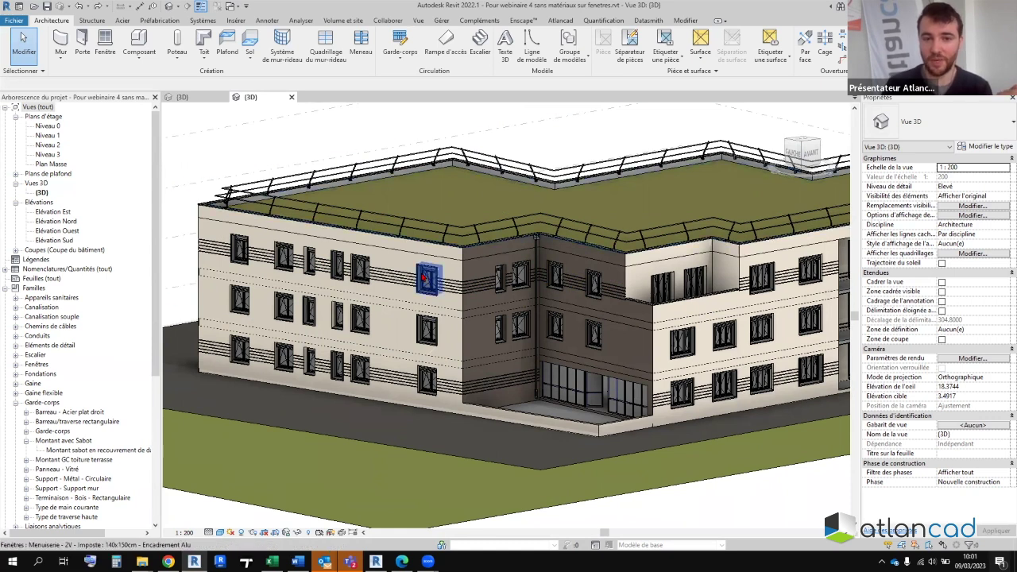
- Open the corner roller-shutter window's family and inspect its shutter-box geometry
scroll(501, 270, up, 5)
click(494, 300)
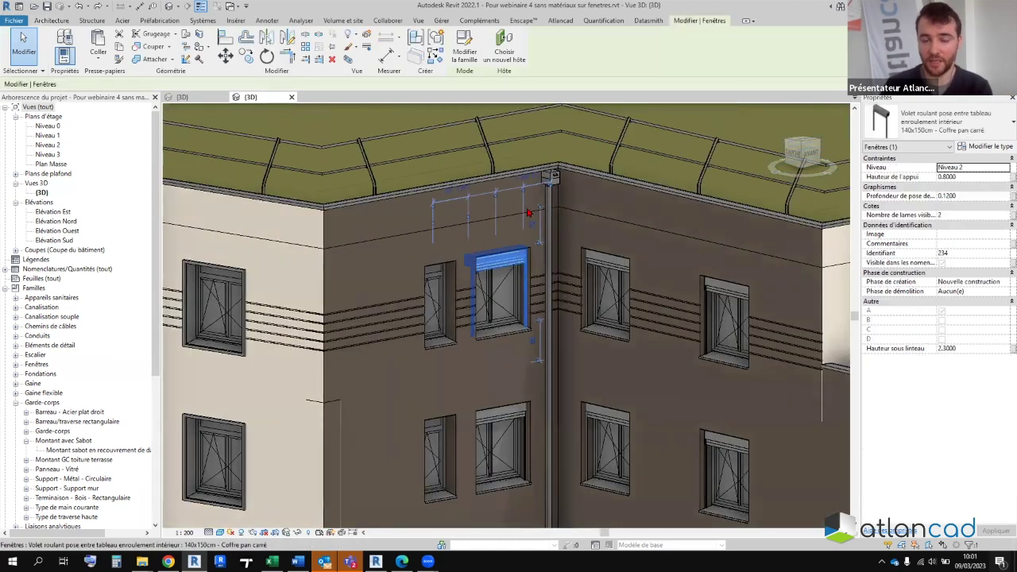
click(464, 46)
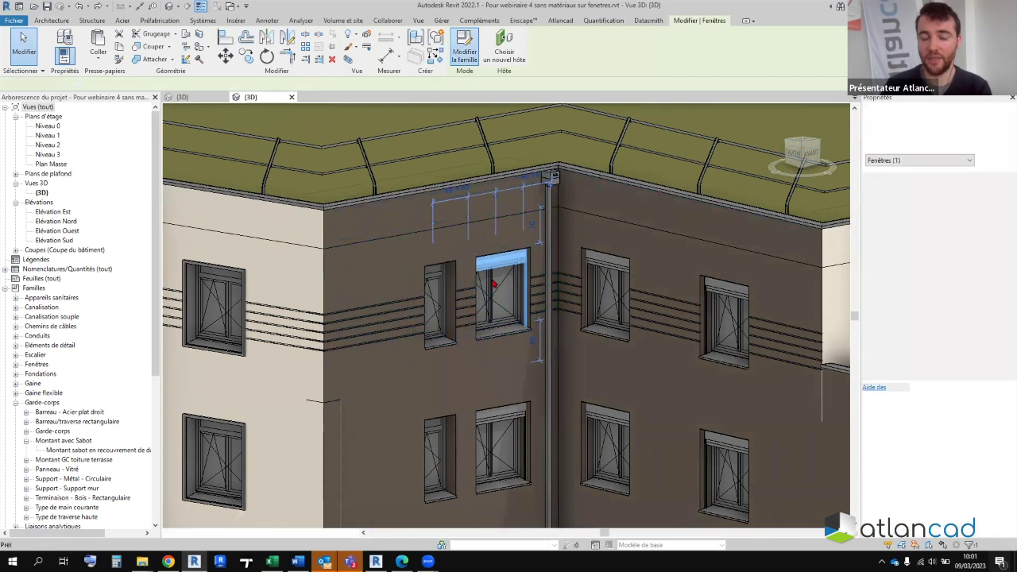
scroll(538, 329, down, 1)
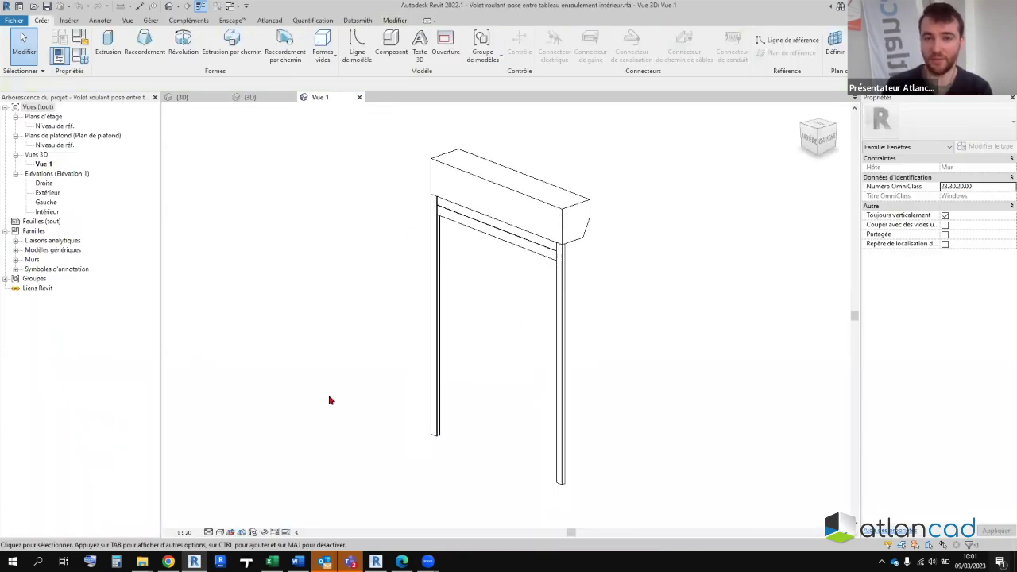
click(463, 191)
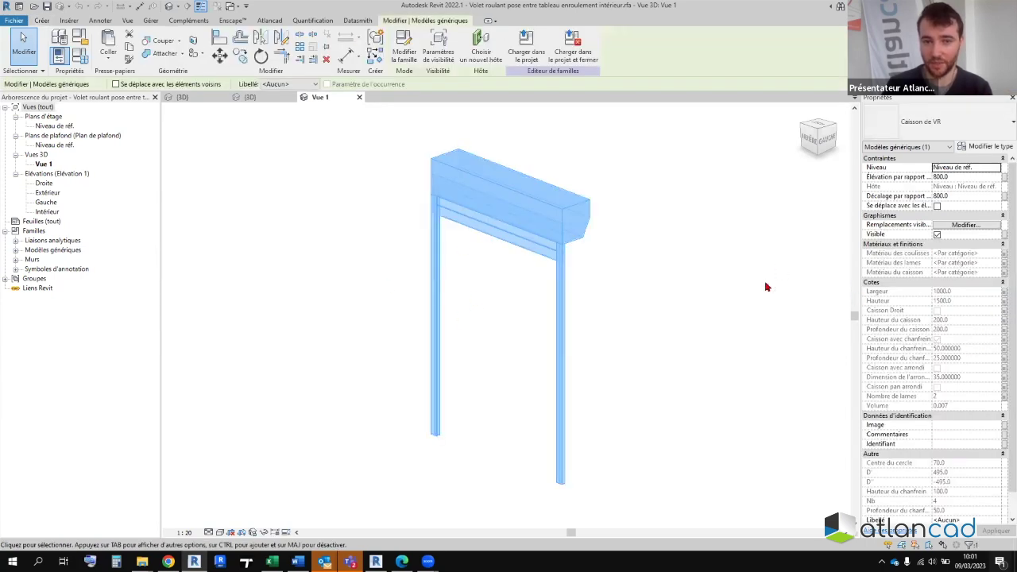
click(767, 287)
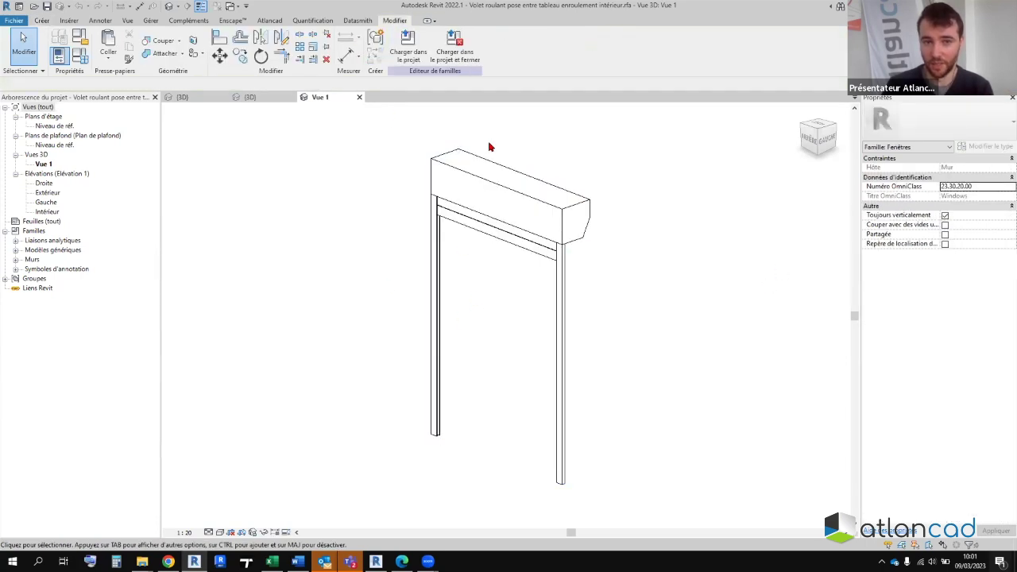
click(490, 197)
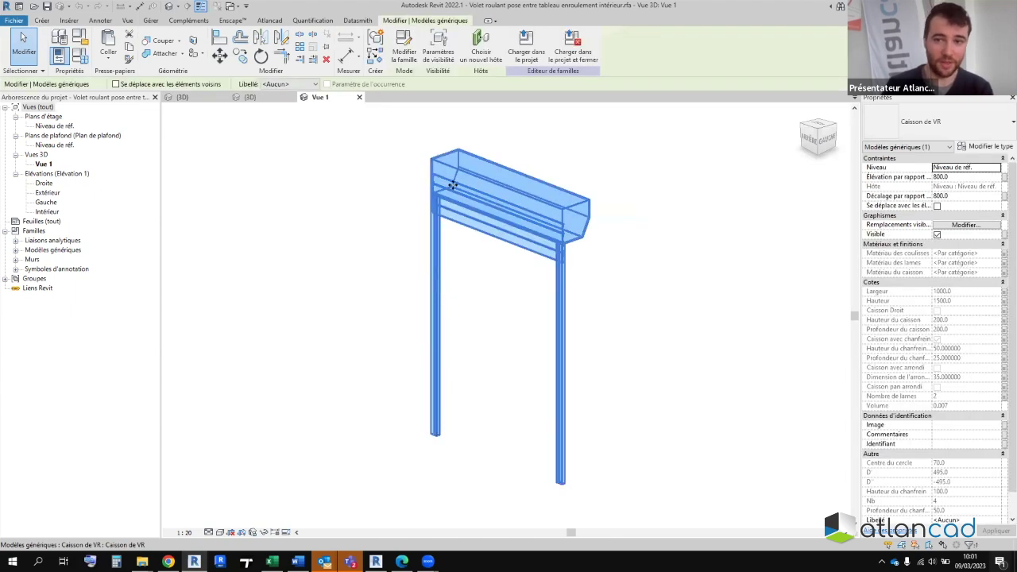
- Inspect the nested Caisson de VR extrusion, then close both families without saving
double_click(464, 179)
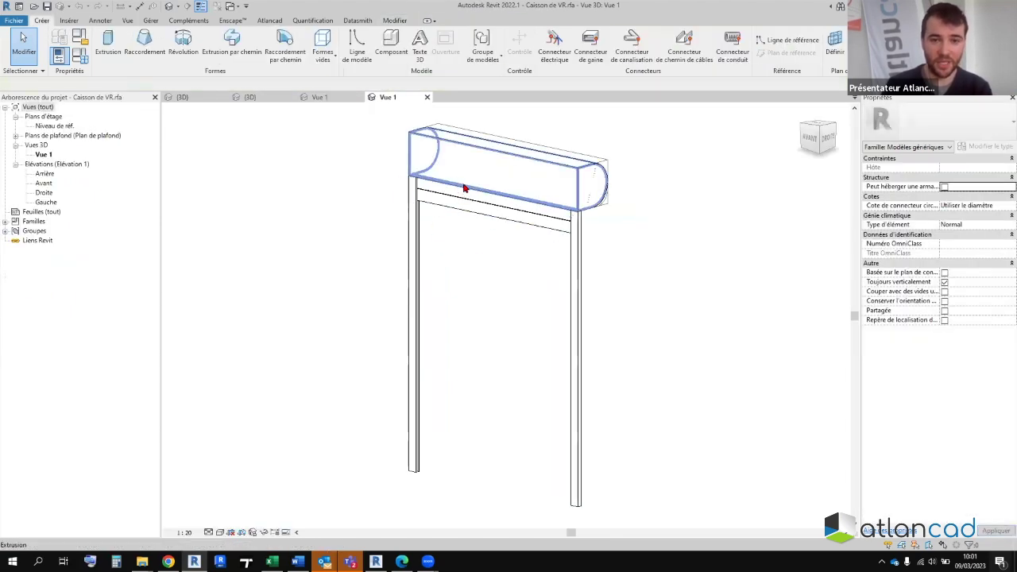
click(465, 189)
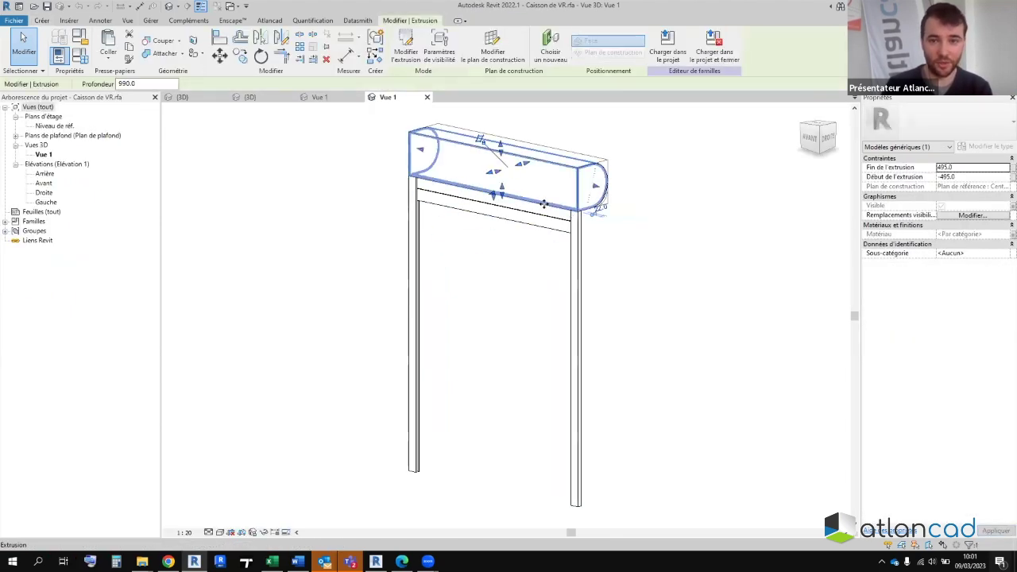
click(569, 278)
click(626, 284)
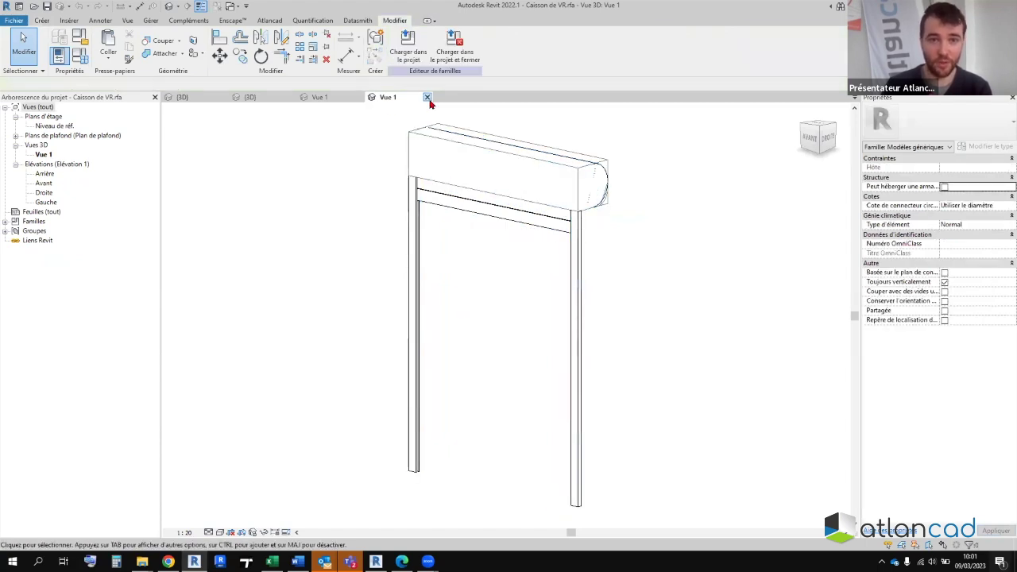
click(427, 96)
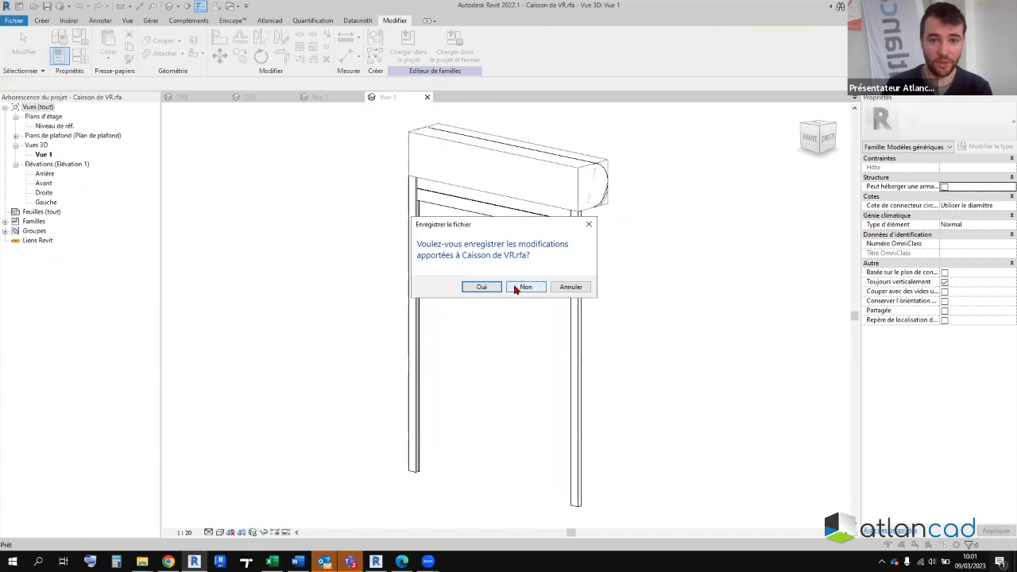
click(521, 286)
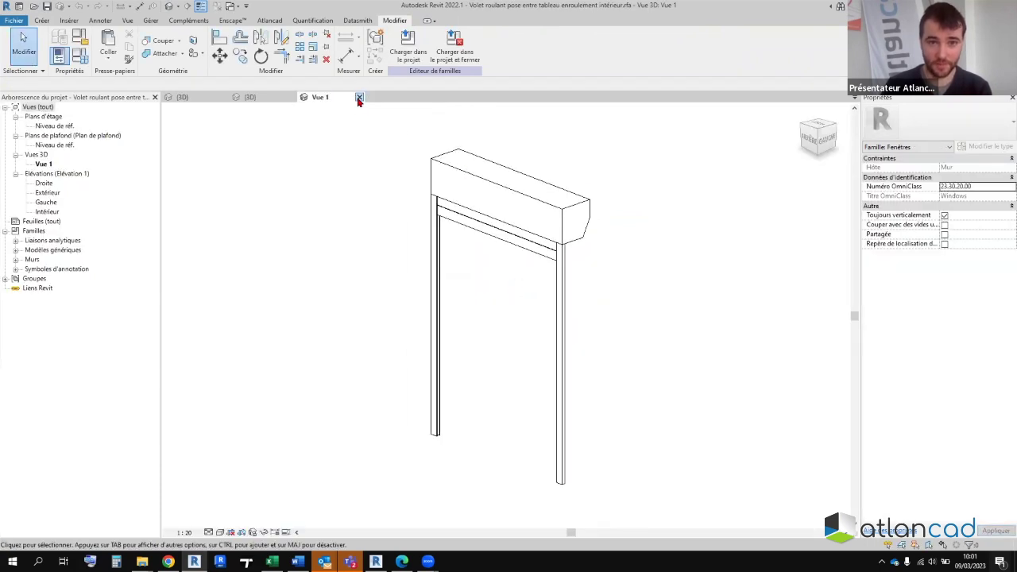
click(358, 99)
click(526, 290)
- Zoom and orbit around the left wing's façade, then select the Menuiserie 2V Imposte 140x150cm window
scroll(536, 295, down, 2)
scroll(536, 296, down, 1)
scroll(517, 315, up, 3)
scroll(518, 314, up, 3)
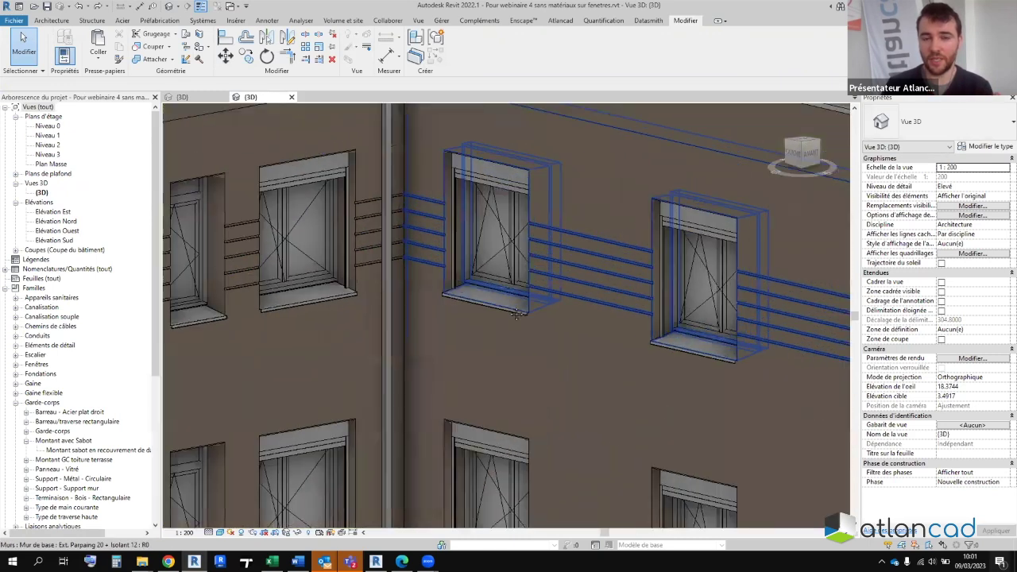
scroll(517, 315, down, 2)
shift+middle_drag(517, 314, 505, 332)
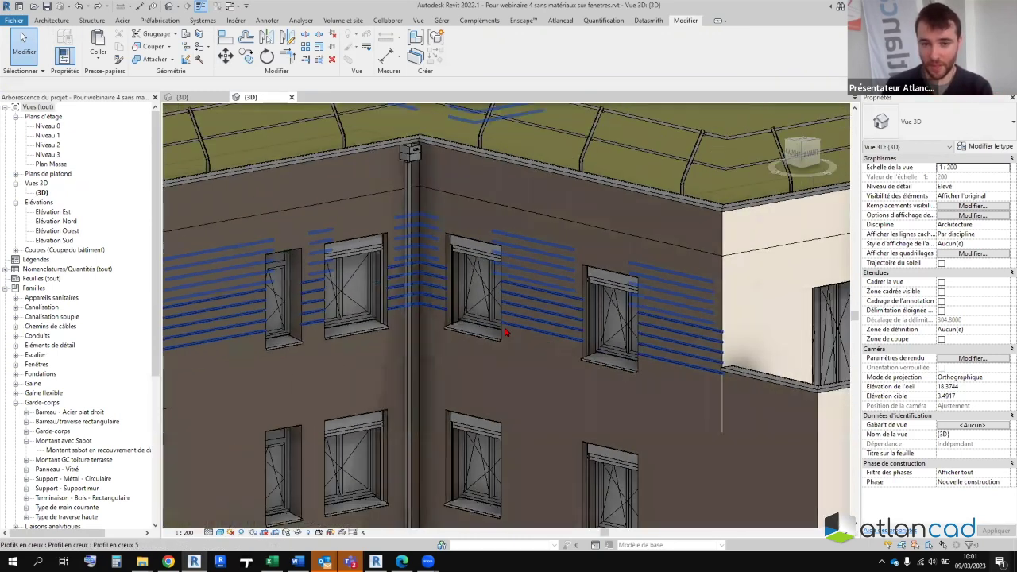
scroll(505, 332, down, 4)
scroll(524, 309, up, 1)
scroll(536, 286, up, 1)
scroll(544, 276, up, 1)
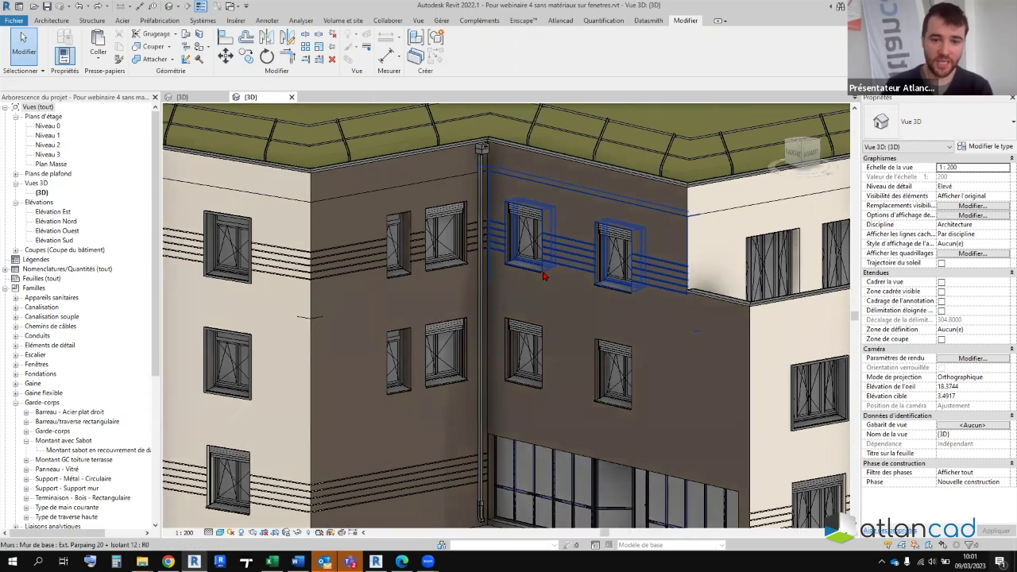
scroll(544, 275, down, 4)
scroll(544, 275, up, 1)
scroll(544, 276, up, 2)
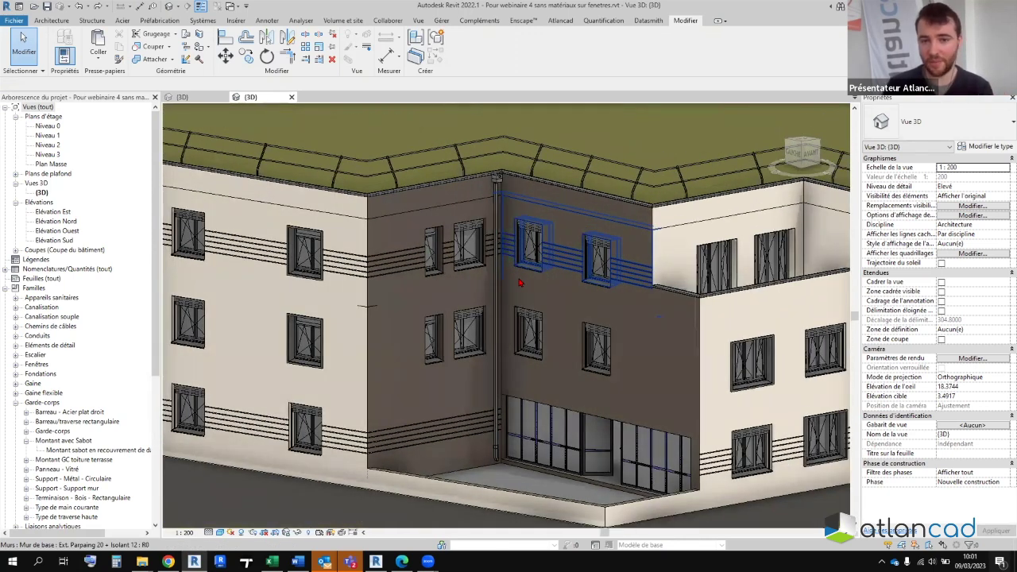
scroll(519, 282, down, 2)
scroll(516, 294, up, 1)
scroll(513, 305, up, 2)
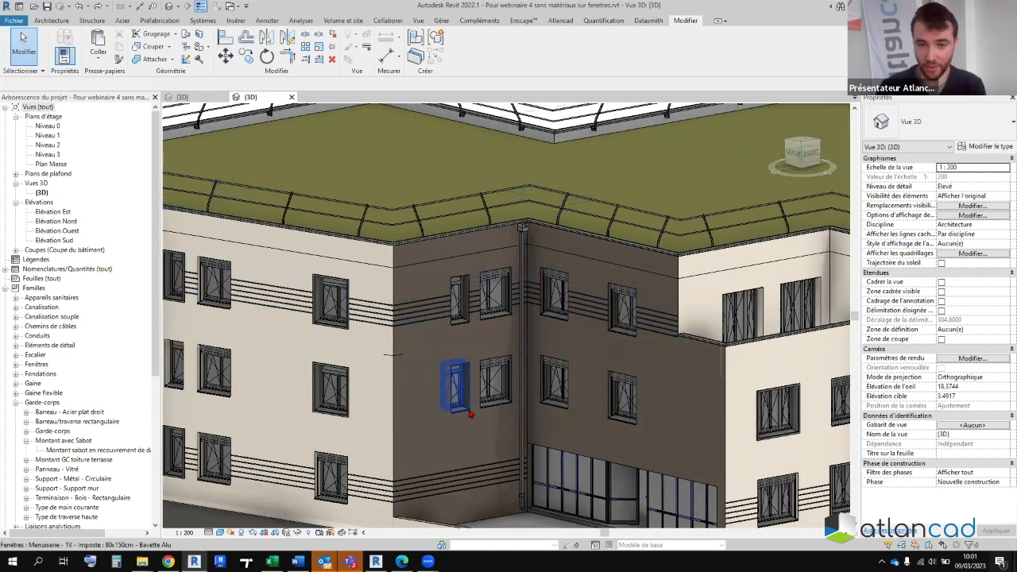
scroll(445, 412, down, 2)
scroll(346, 410, up, 3)
scroll(347, 410, up, 3)
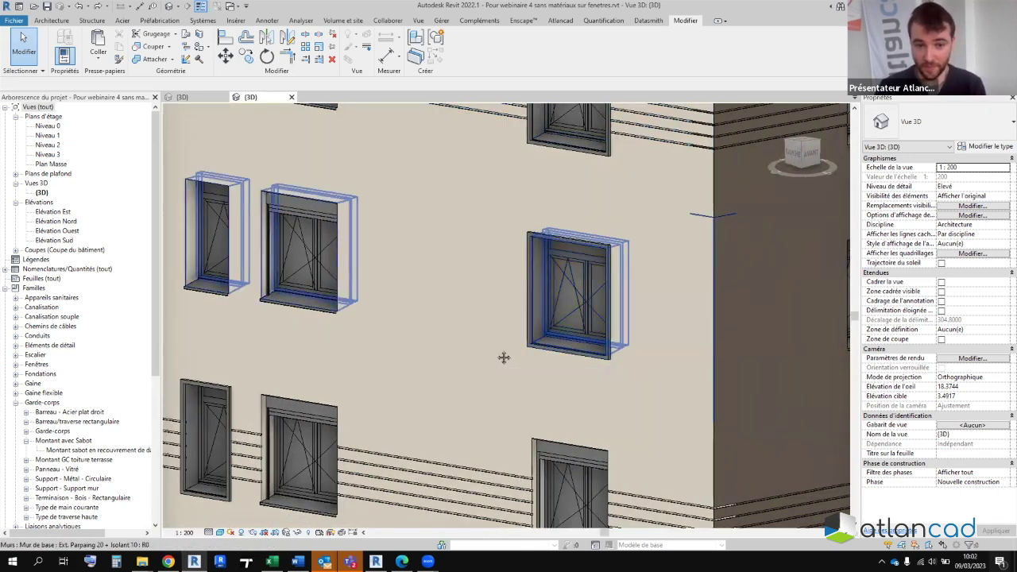
scroll(504, 358, down, 1)
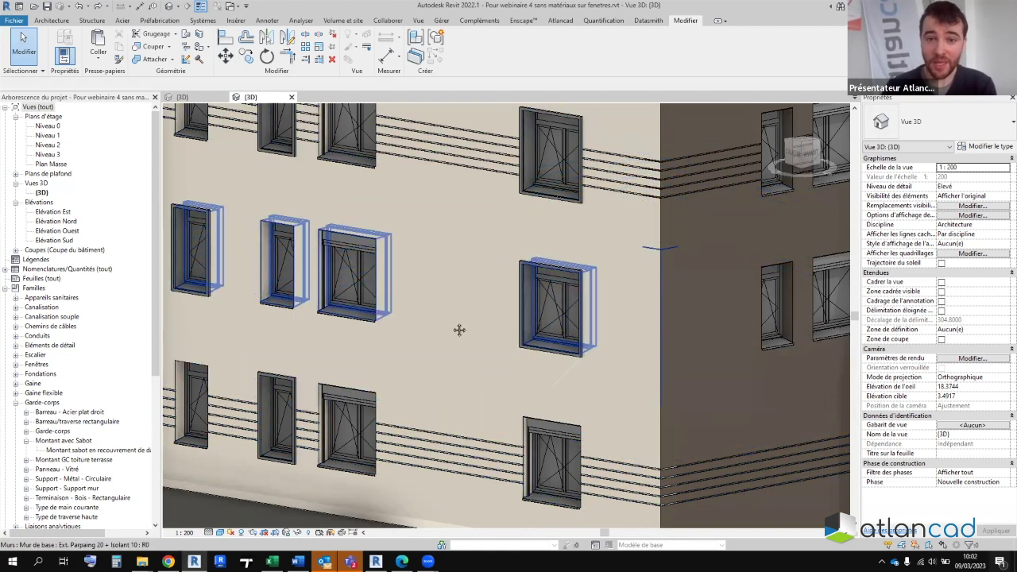
scroll(459, 329, down, 3)
scroll(461, 317, down, 3)
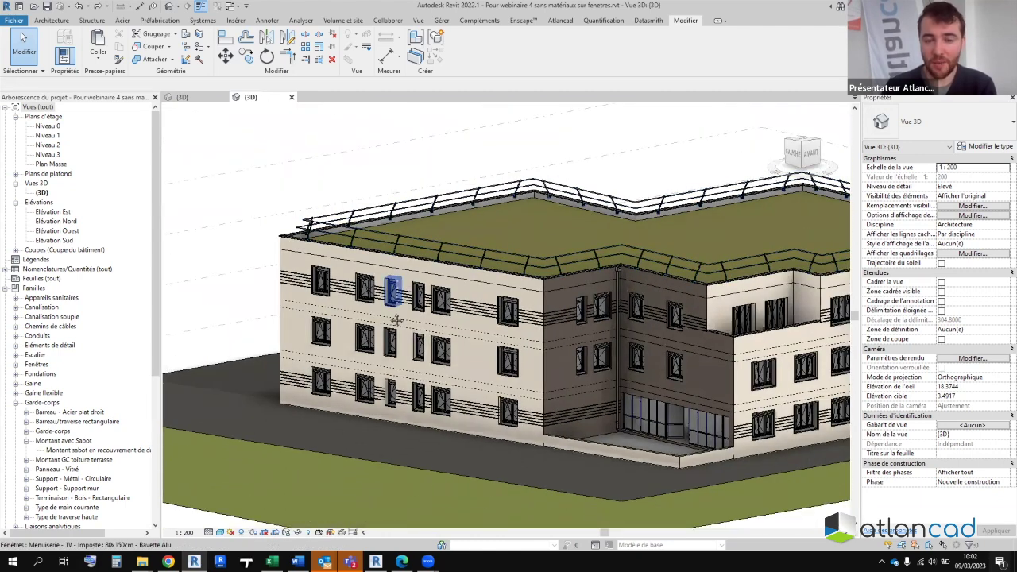
scroll(395, 320, up, 2)
scroll(485, 382, up, 4)
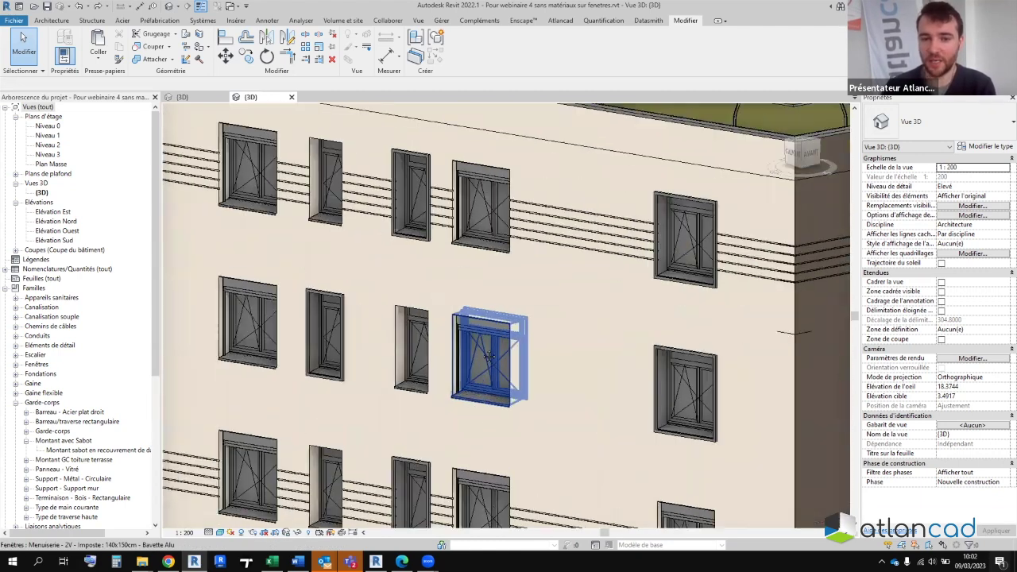
click(488, 357)
scroll(489, 357, up, 2)
click(985, 146)
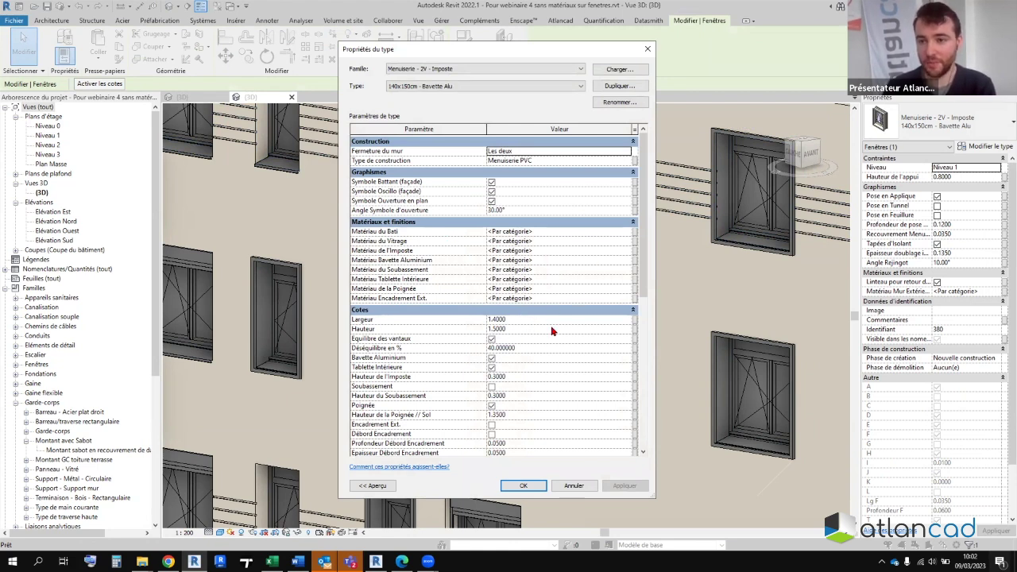
click(647, 49)
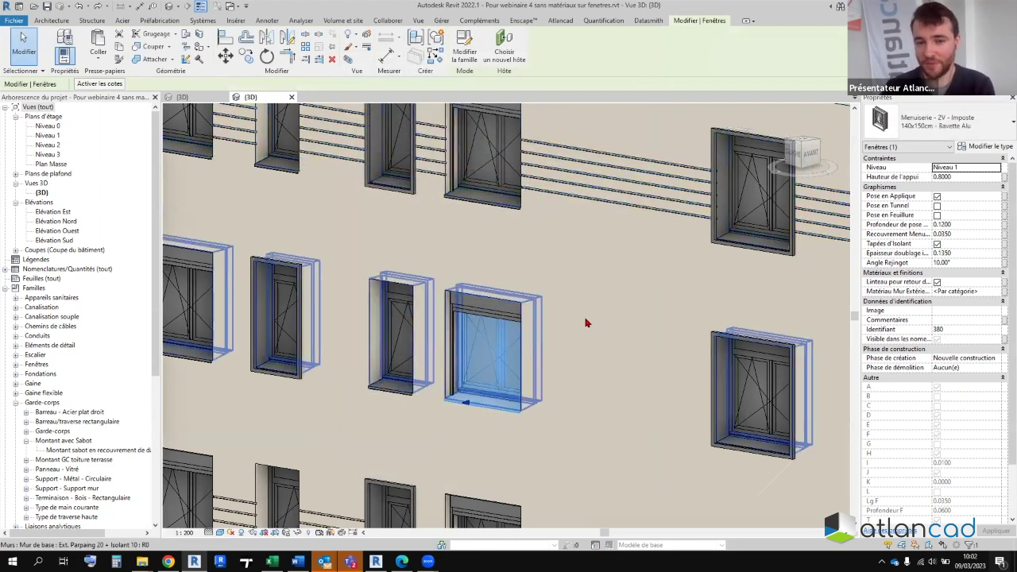
scroll(586, 317, down, 3)
scroll(492, 297, down, 2)
key(Escape)
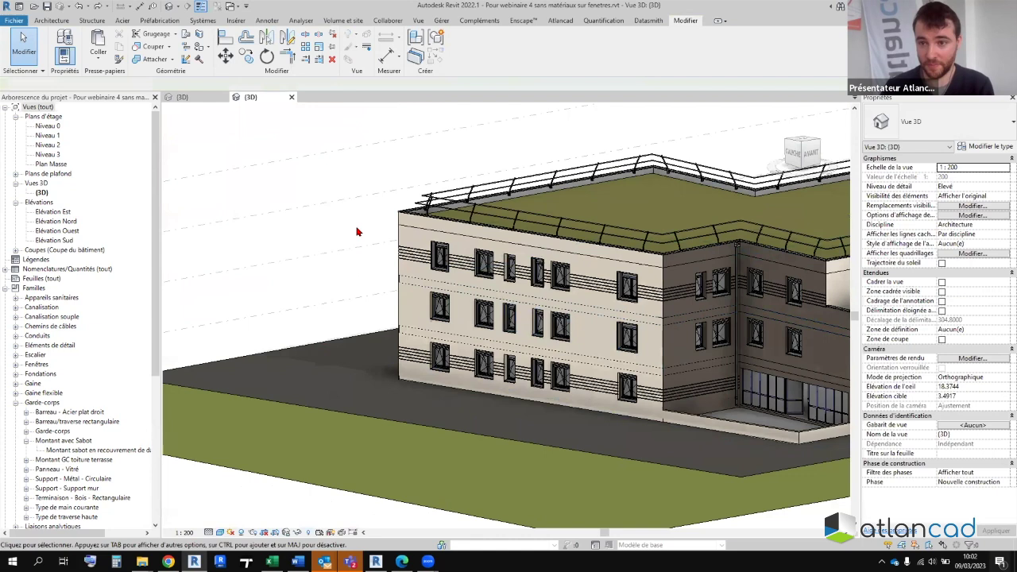
- Open the 3D view's Visibility/Graphic Overrides and close it without changes
click(945, 206)
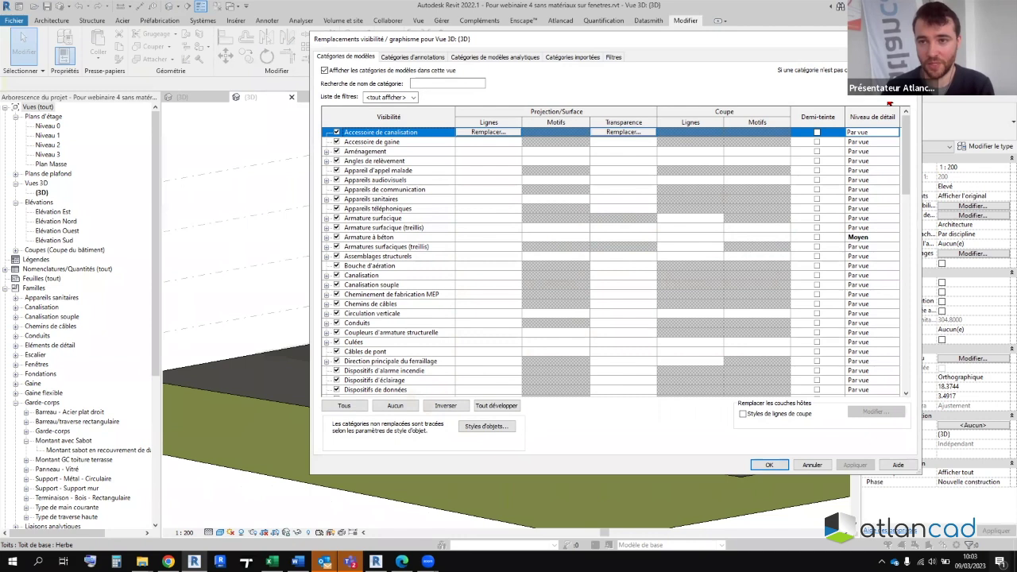
key(Escape)
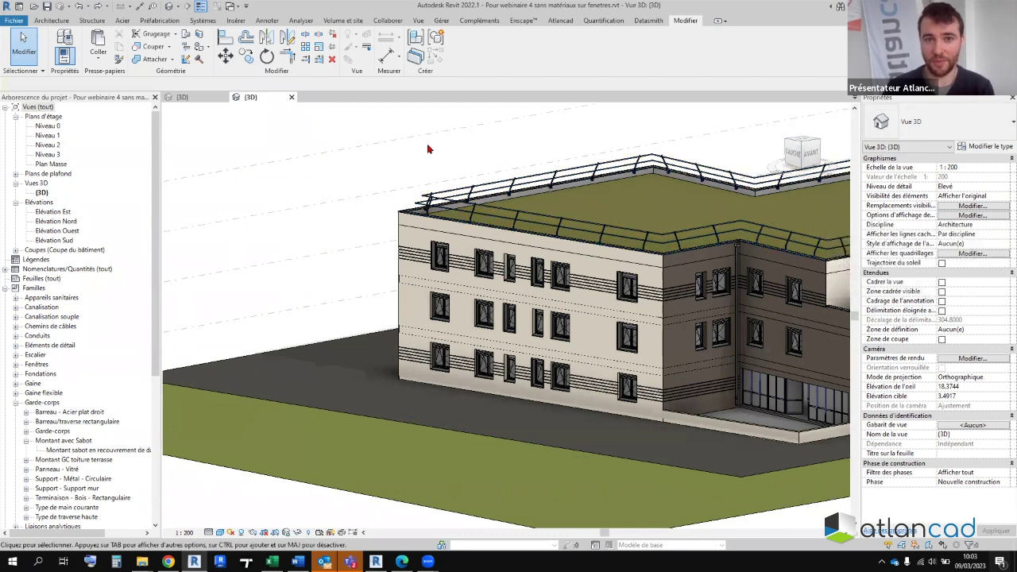
- Open Object Styles from the Gérer tab and expand the Fenêtres category
click(438, 21)
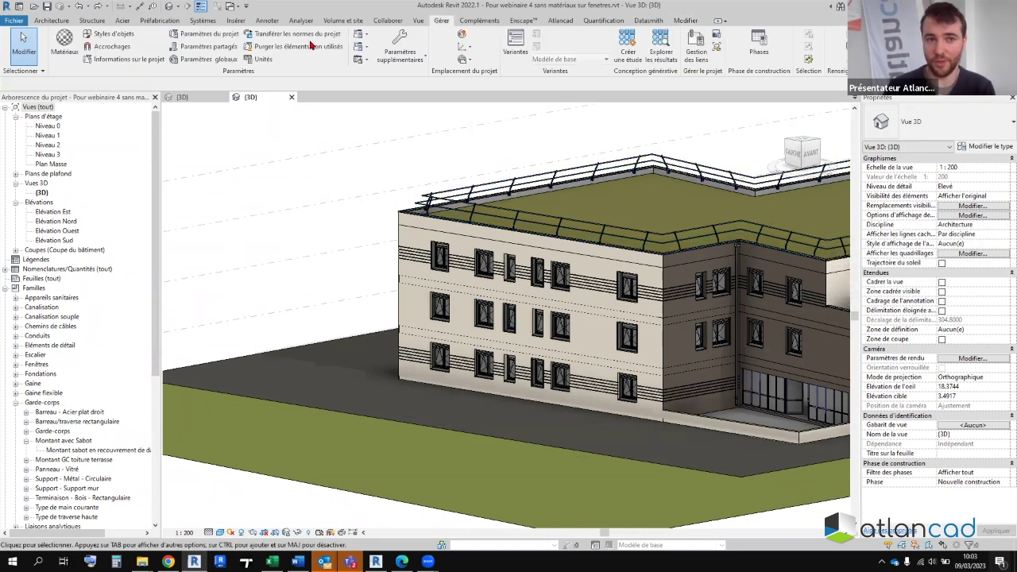
click(96, 36)
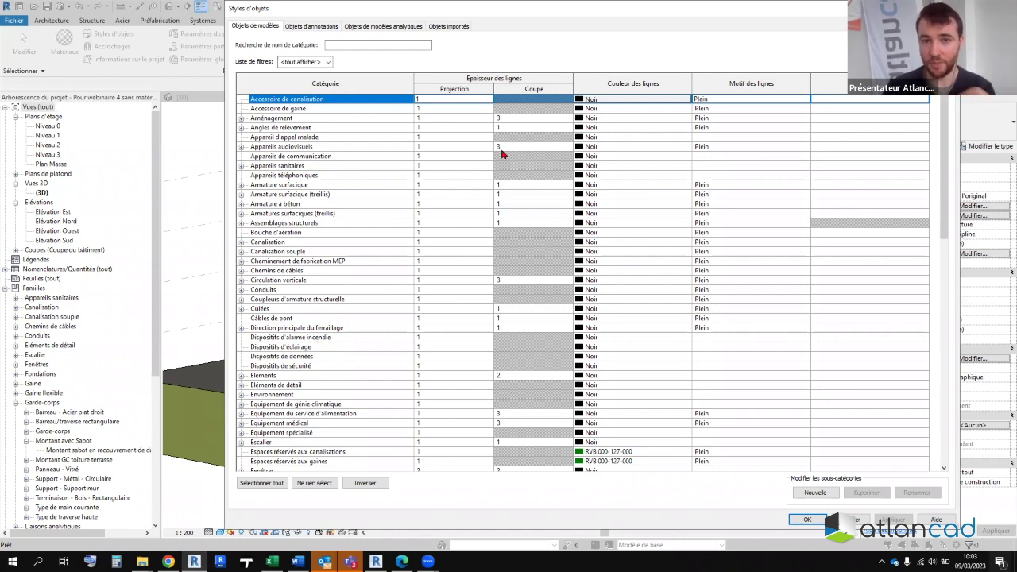
scroll(335, 246, down, 2)
scroll(336, 247, down, 2)
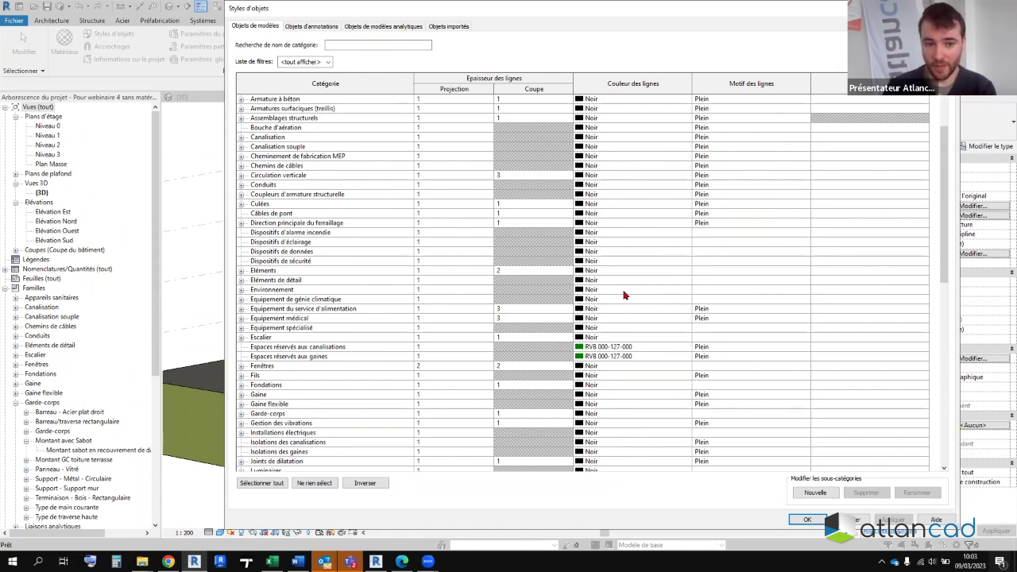
scroll(556, 294, down, 3)
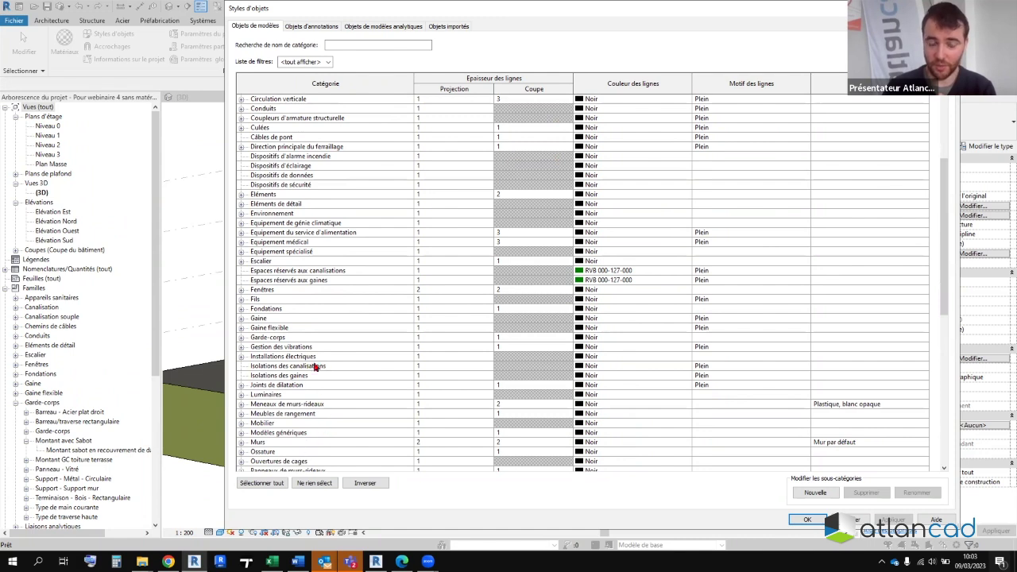
click(242, 290)
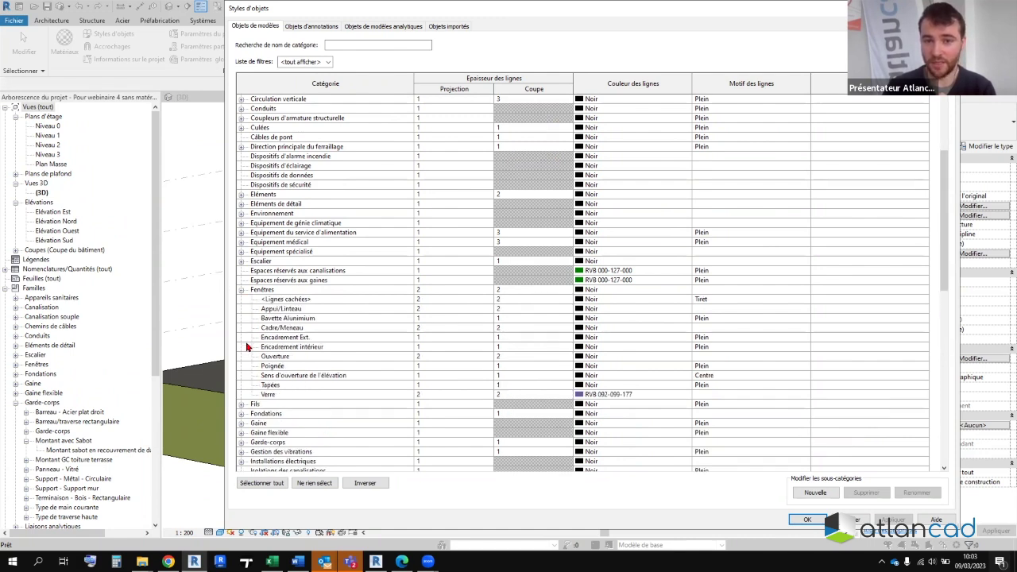
click(340, 289)
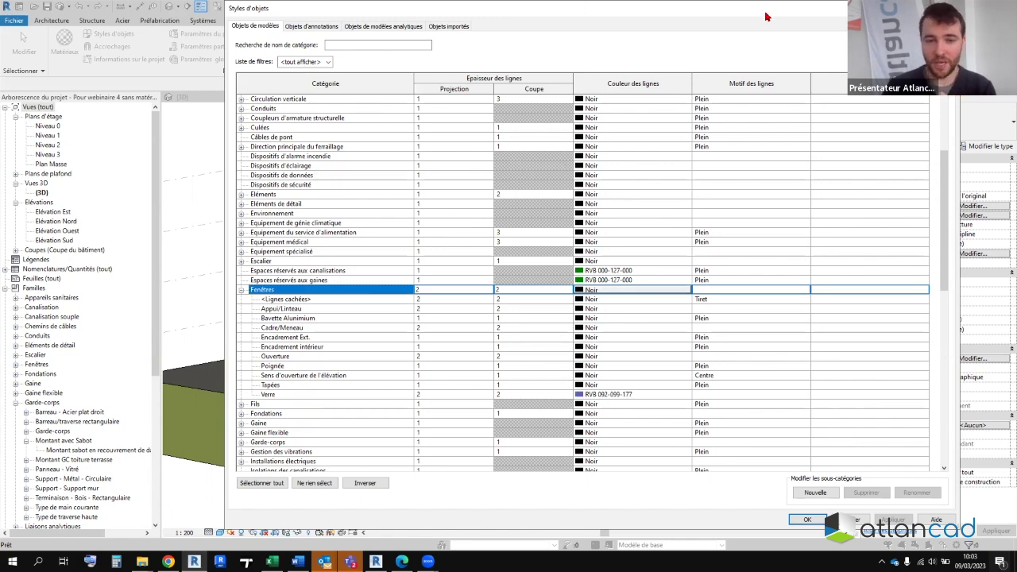
- Move the dialog aside and back, then select the Verre subcategory's Matériau cell
drag(767, 16, 318, 38)
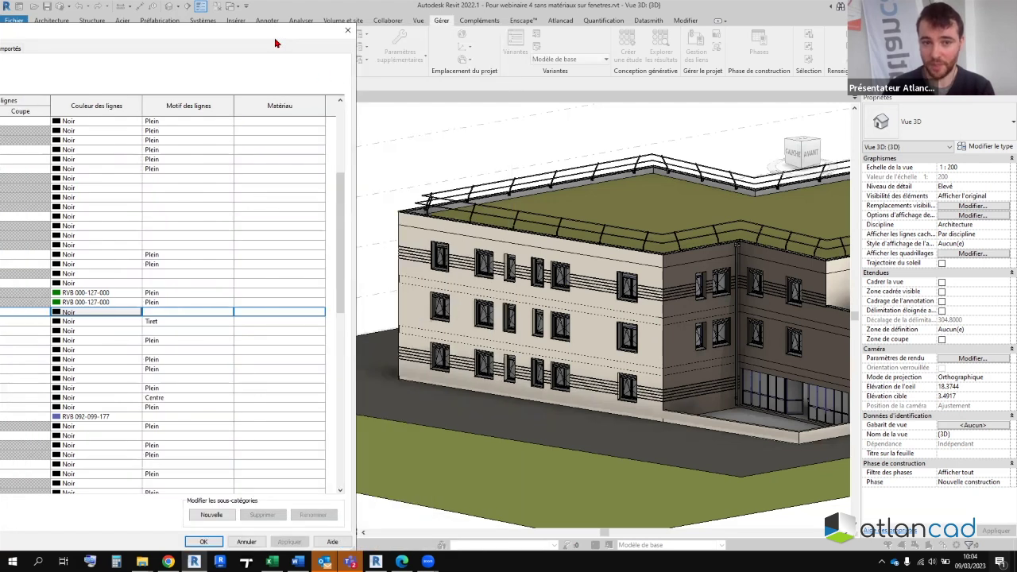
drag(275, 43, 576, 27)
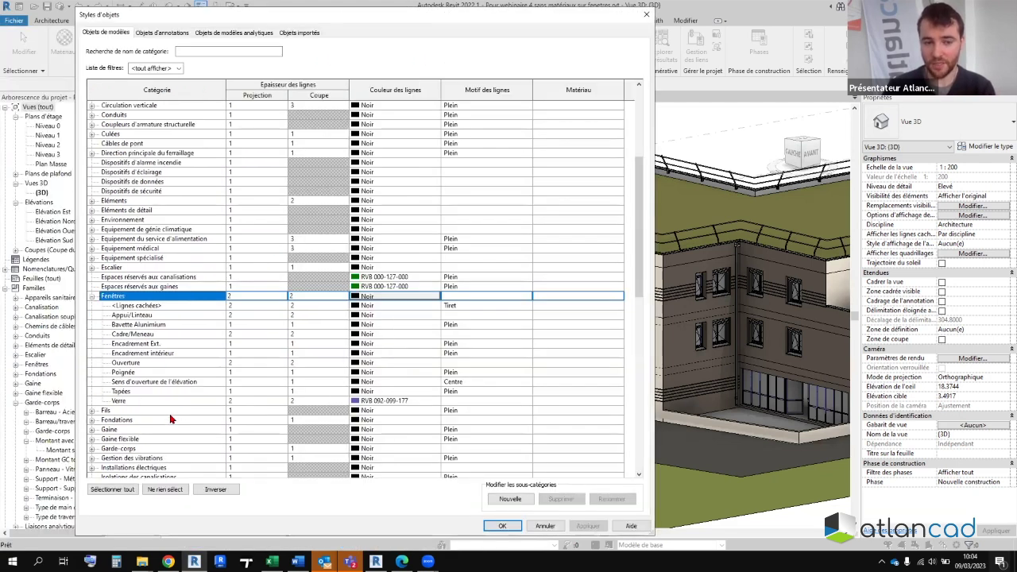
click(127, 401)
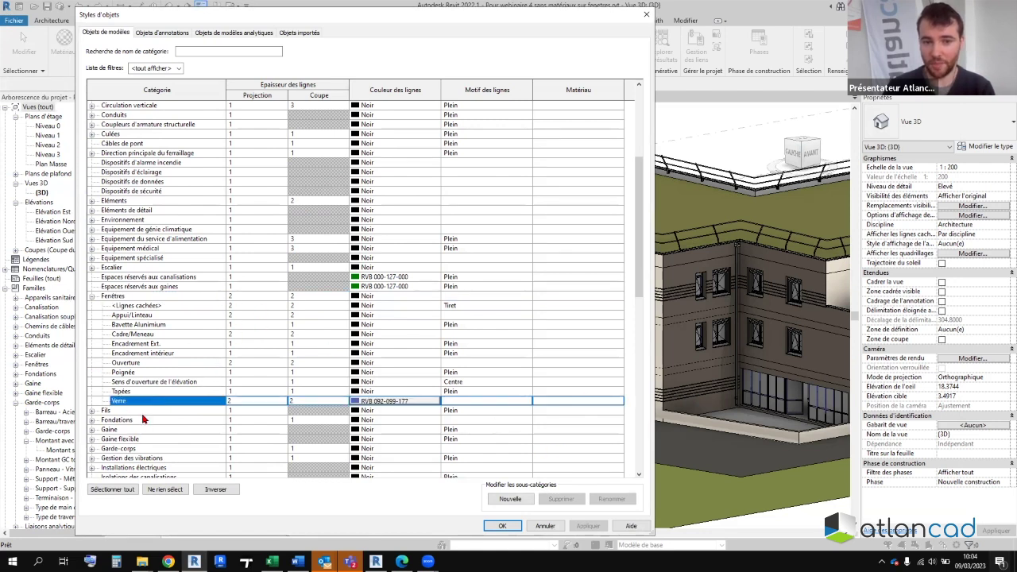
click(608, 402)
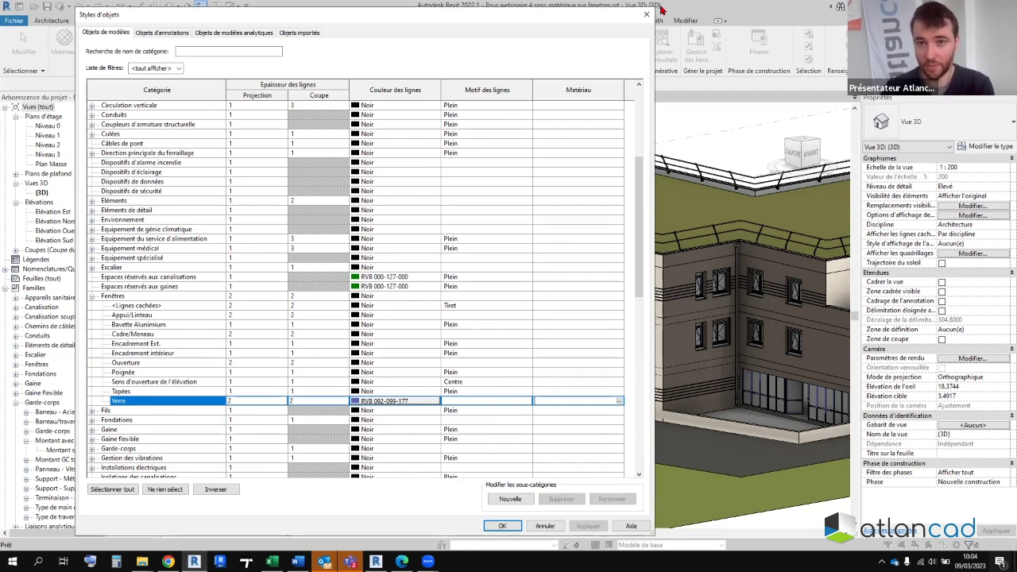
- Close and reopen Object Styles, expand Fenêtres, and open the material picker for Verre
click(646, 14)
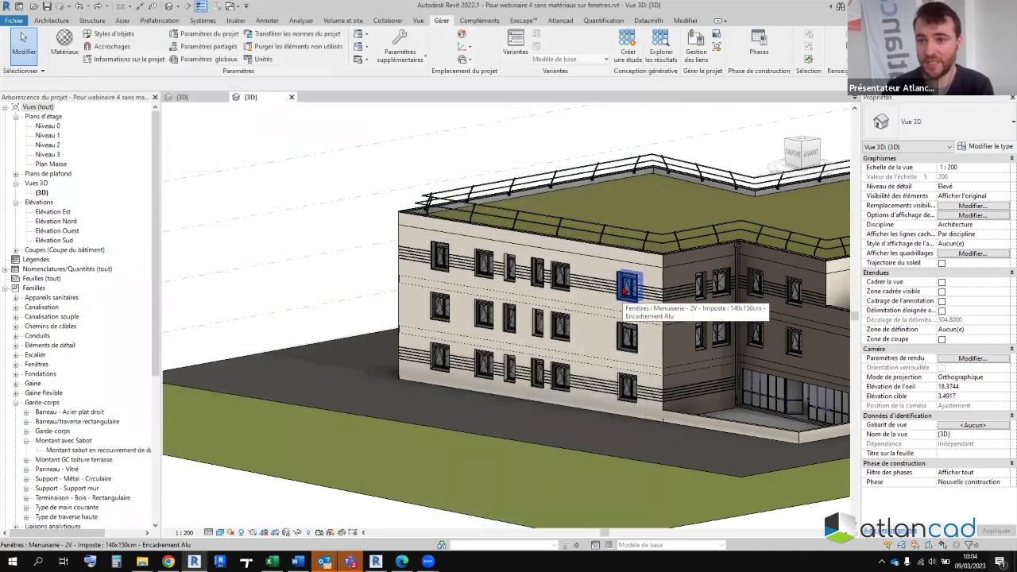
click(120, 35)
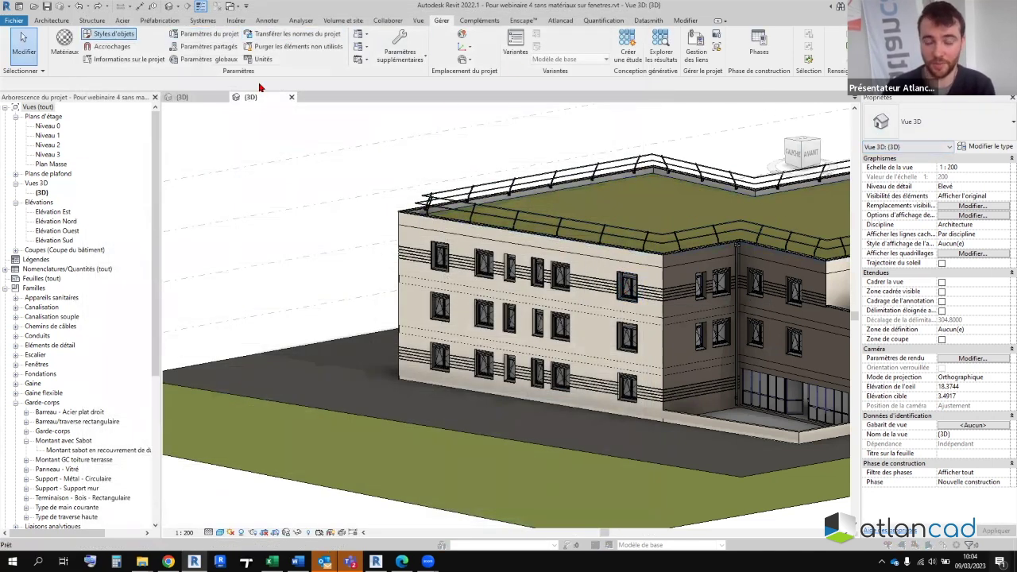
scroll(355, 316, down, 2)
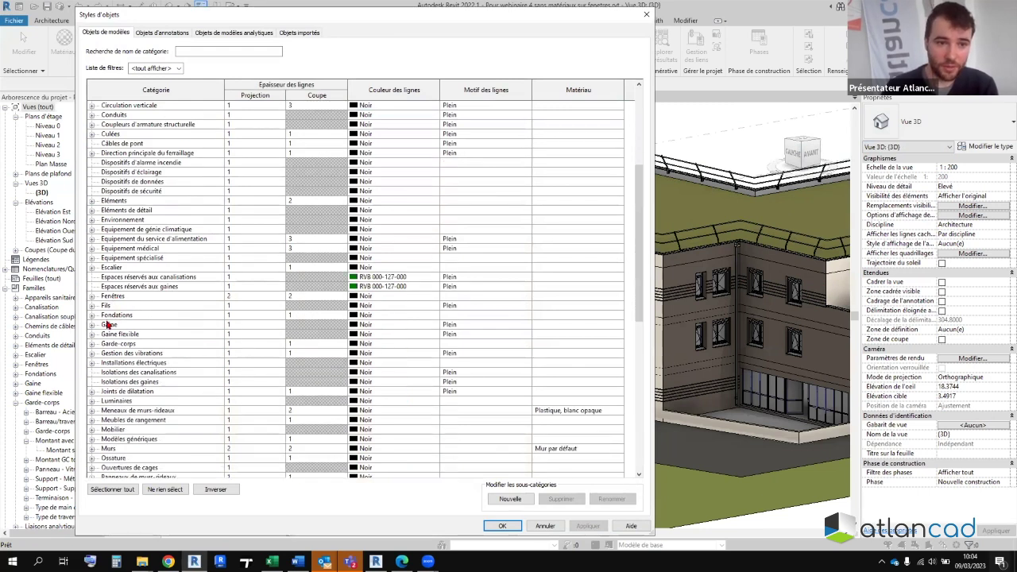
click(92, 295)
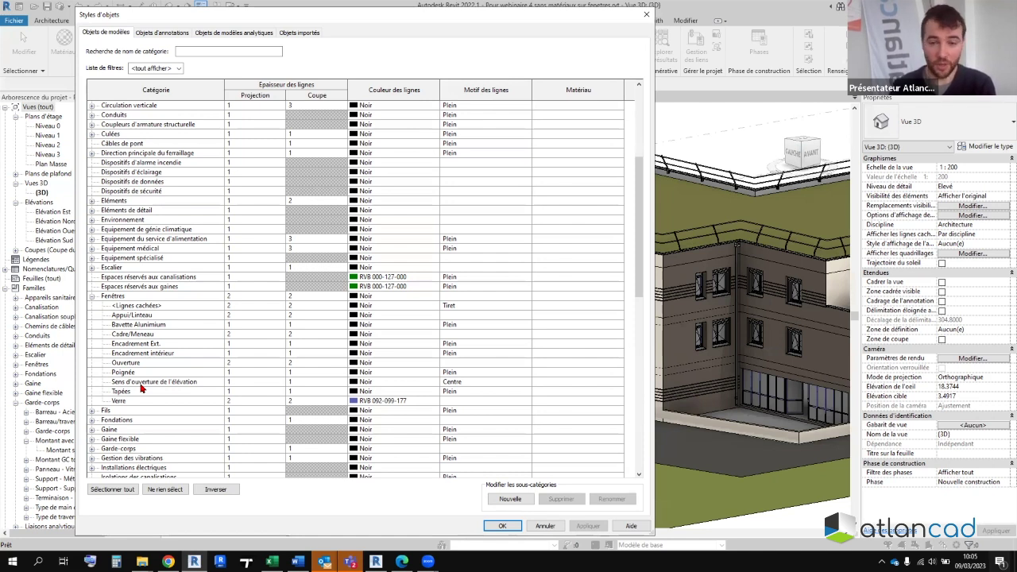
click(143, 403)
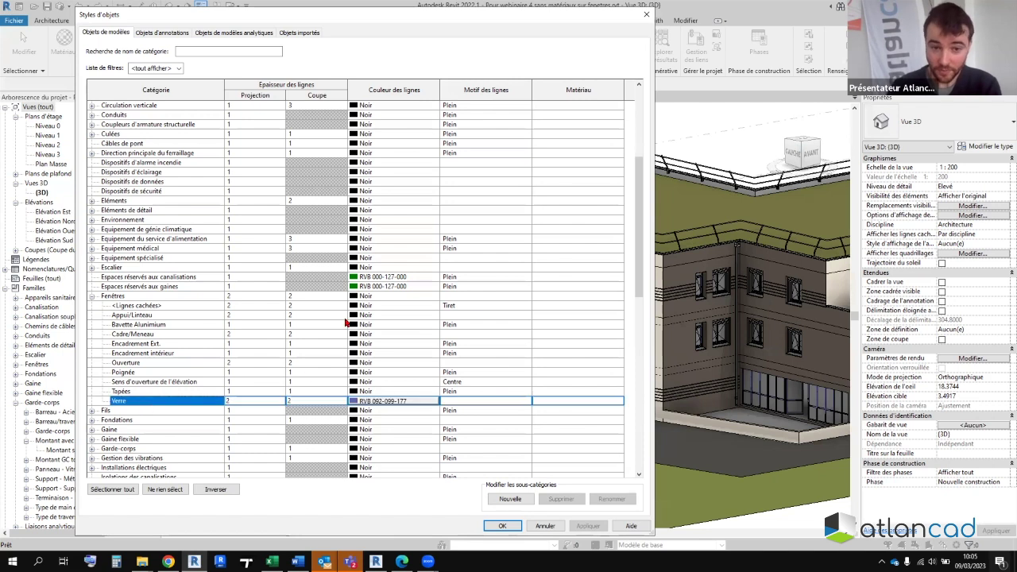
click(578, 401)
- Open the Verre material browser, show the Matériaux AEC library and enlarge its materials list
click(619, 401)
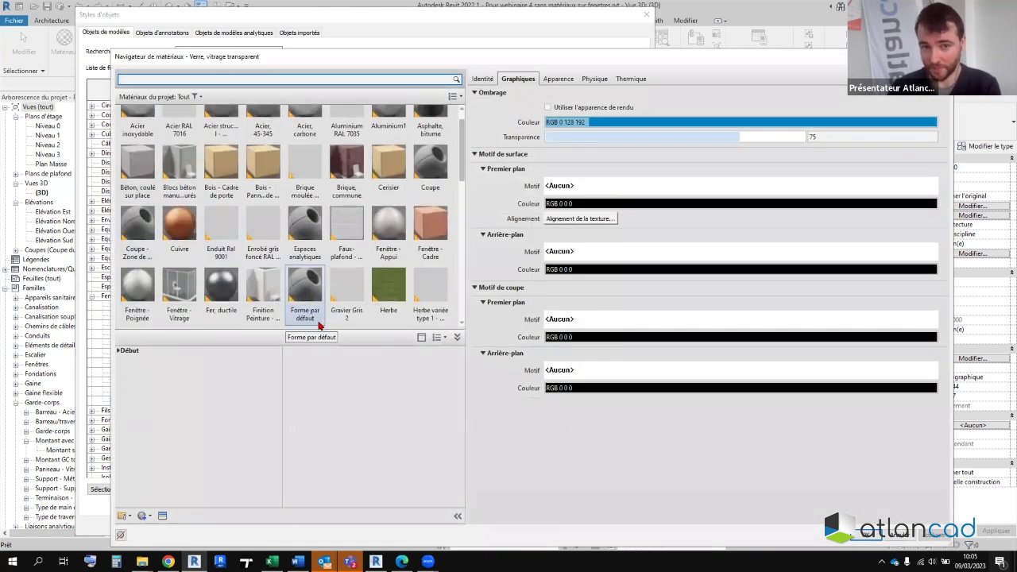
click(125, 351)
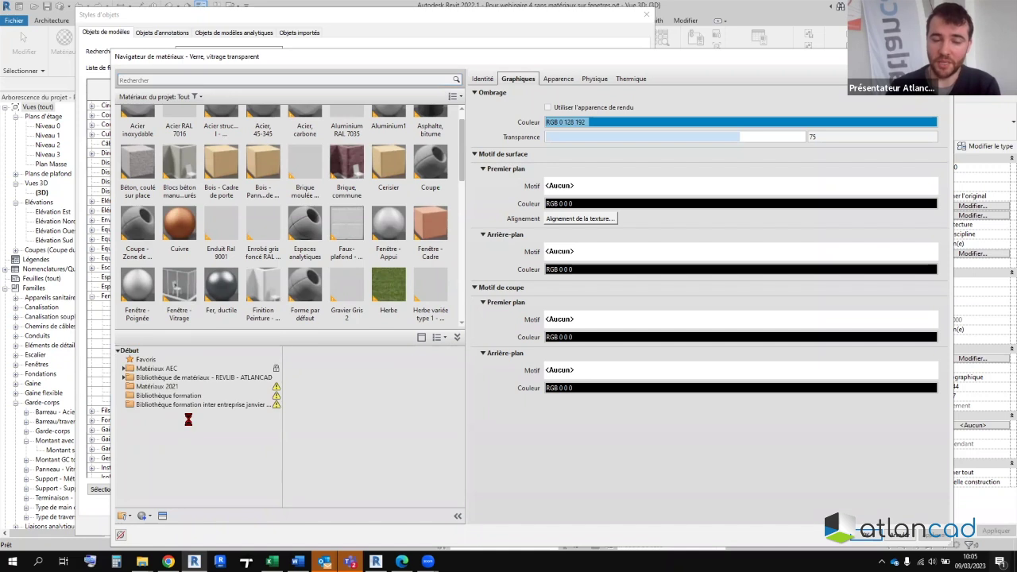
click(209, 377)
click(158, 369)
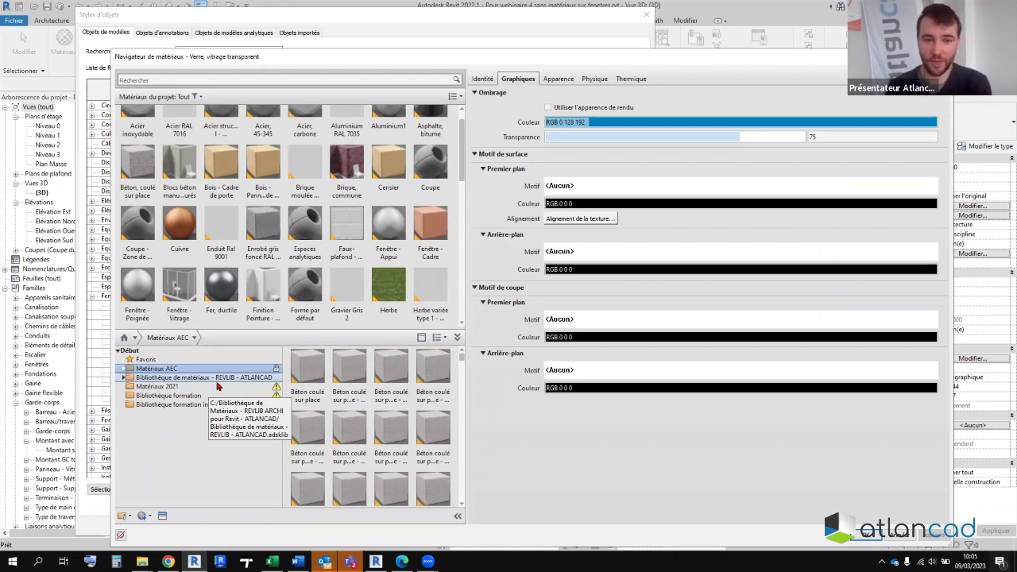
drag(465, 297, 603, 300)
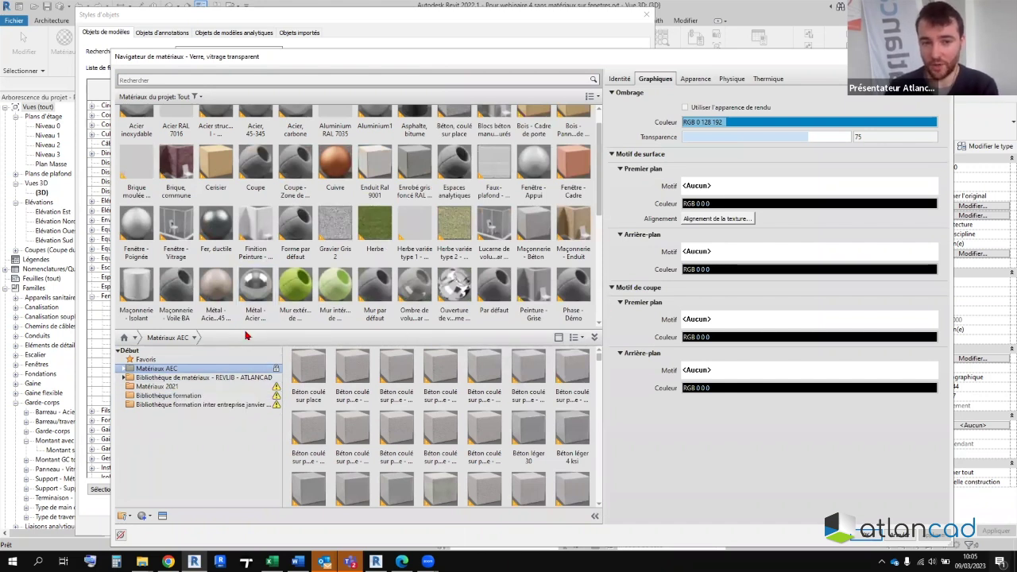
drag(247, 332, 242, 256)
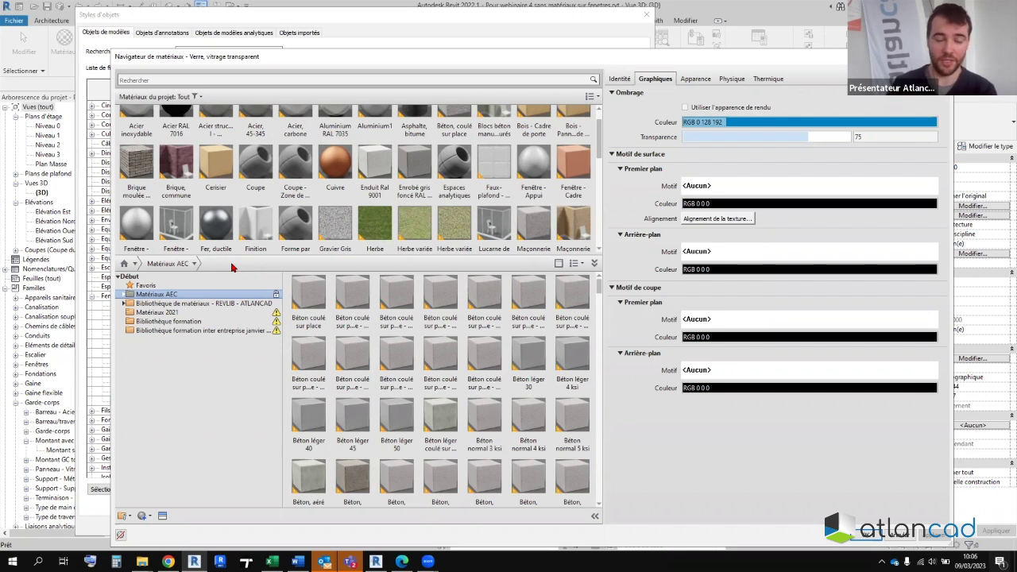
- Expand the REVLIB - ATLANCAD library and preview 1.2 Divers photovoltaic and tactile paving appearances
click(199, 303)
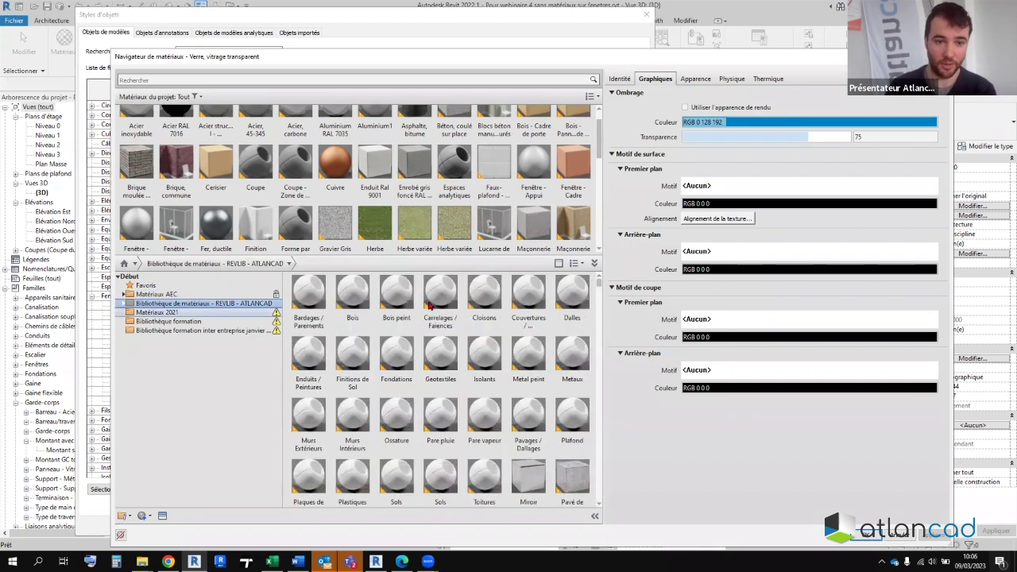
double_click(199, 303)
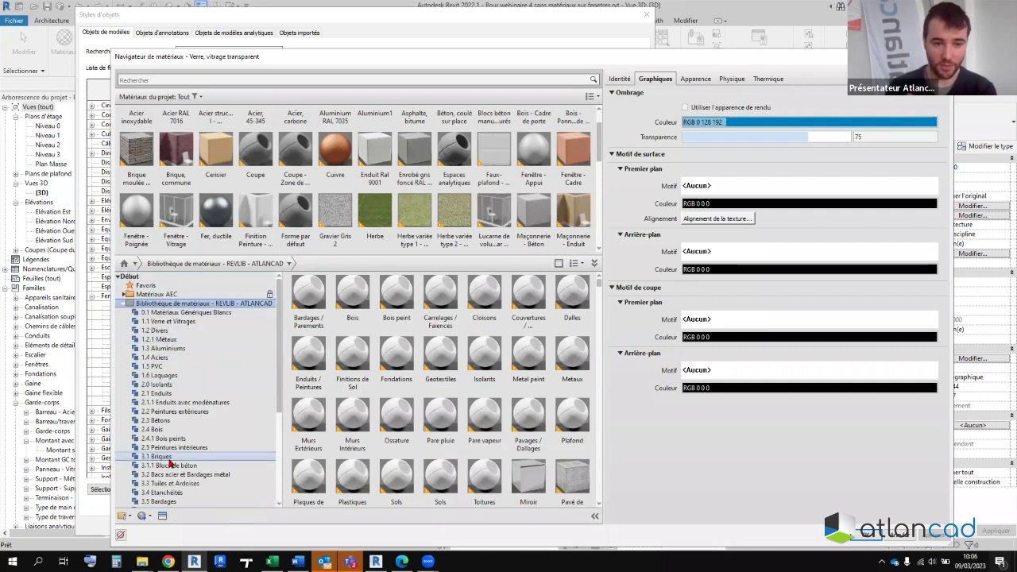
scroll(151, 419, down, 4)
scroll(151, 420, down, 2)
scroll(151, 419, up, 6)
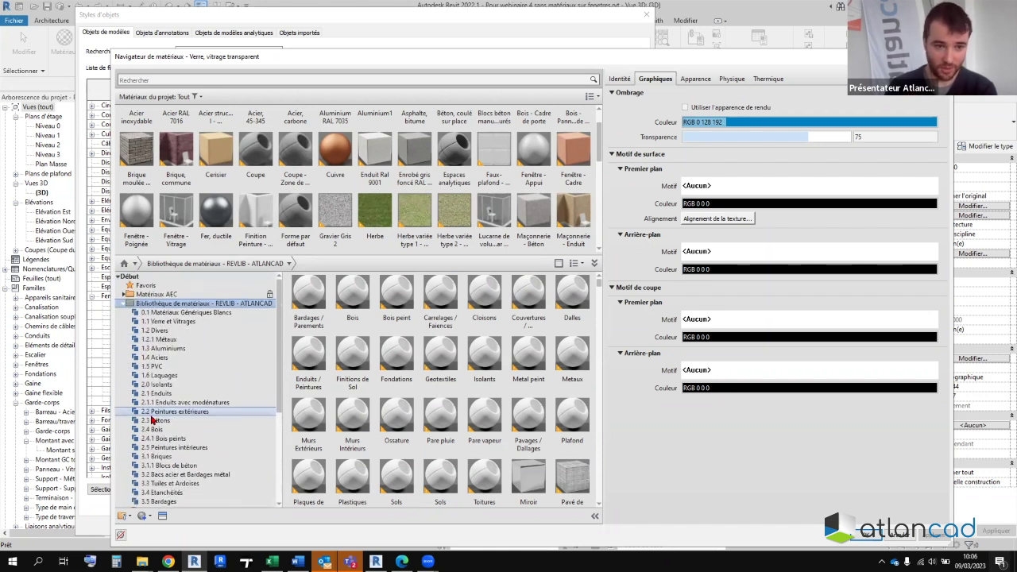
click(170, 331)
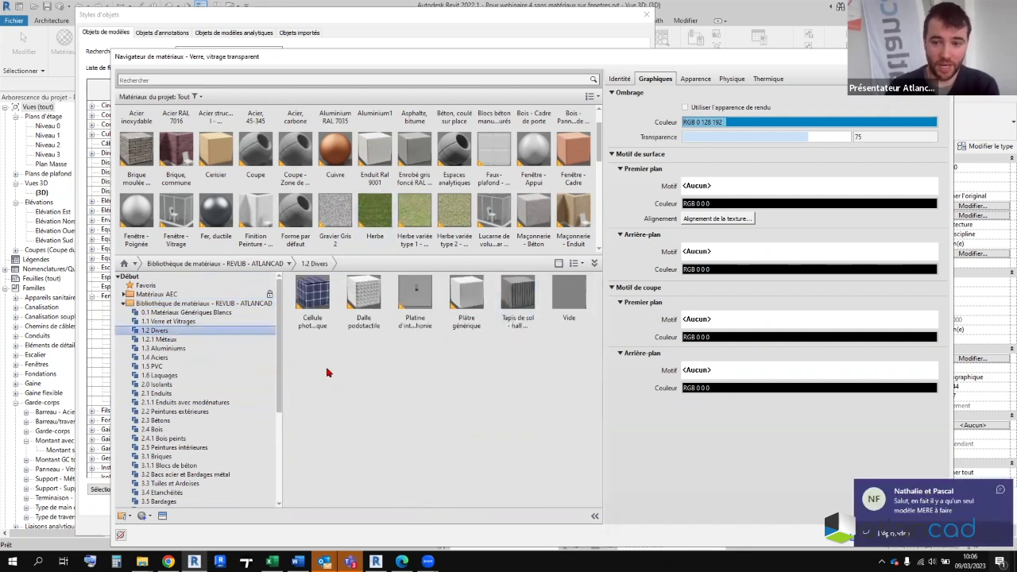
click(695, 79)
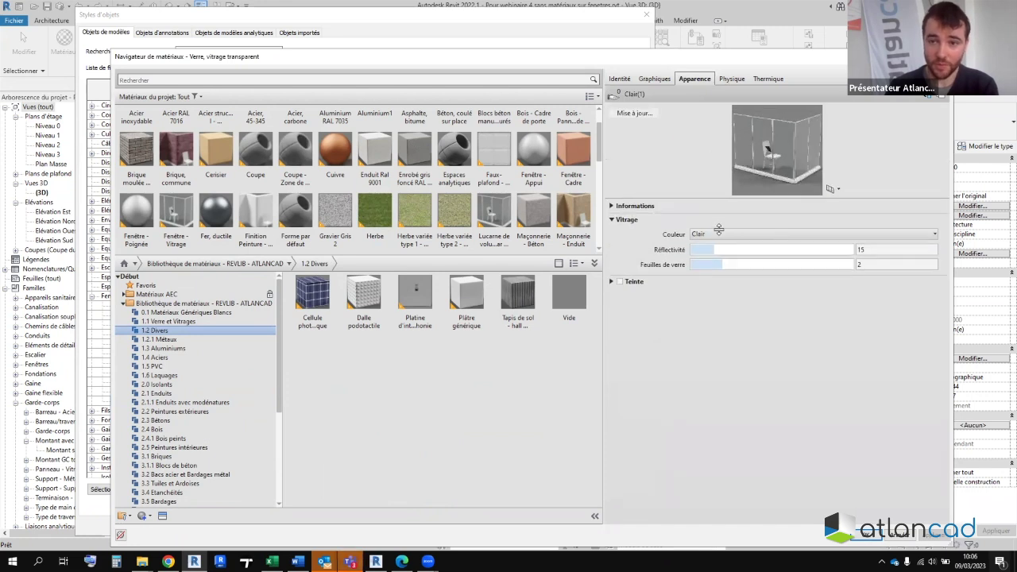
click(312, 294)
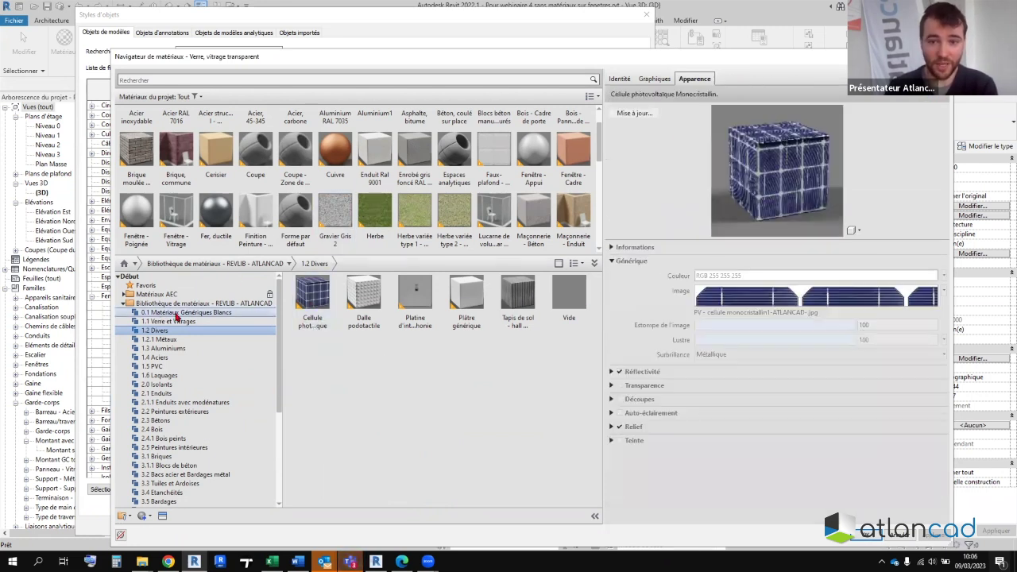
click(364, 294)
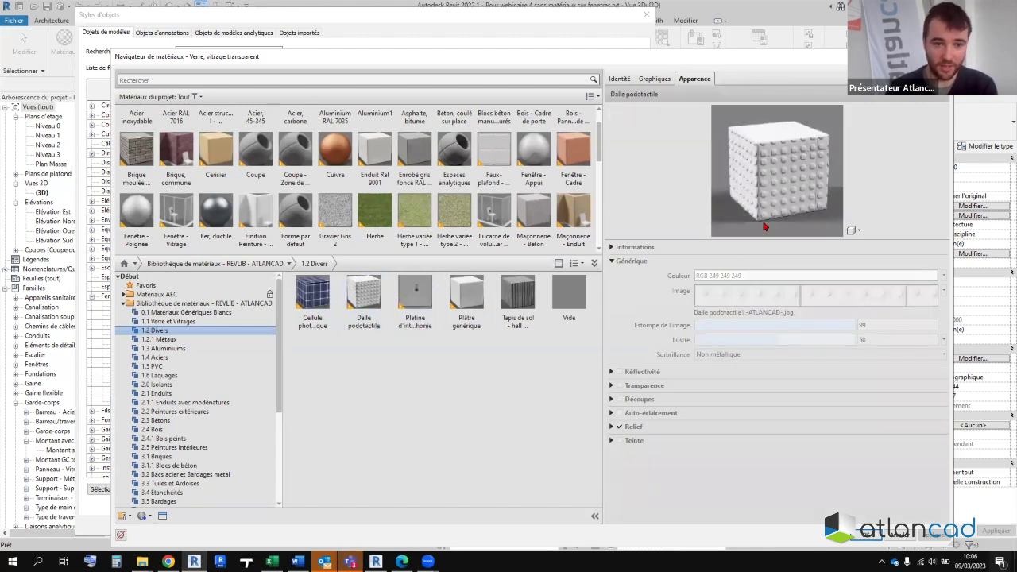
- Browse Métaux, Aluminiums, PVC, Laquages, Enduits and Bétons, previewing Béton désactivé 2
click(188, 340)
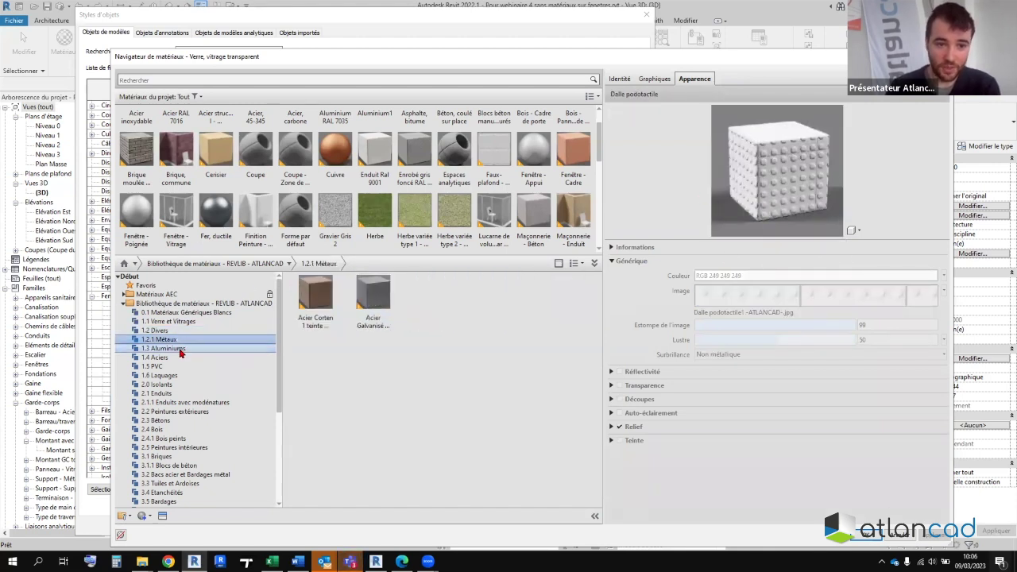
click(179, 350)
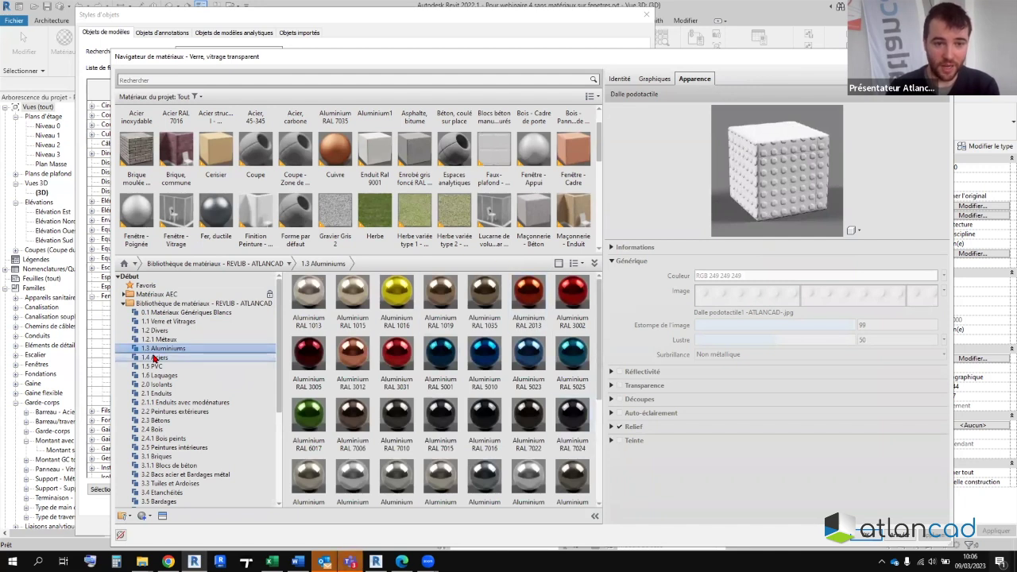
click(152, 366)
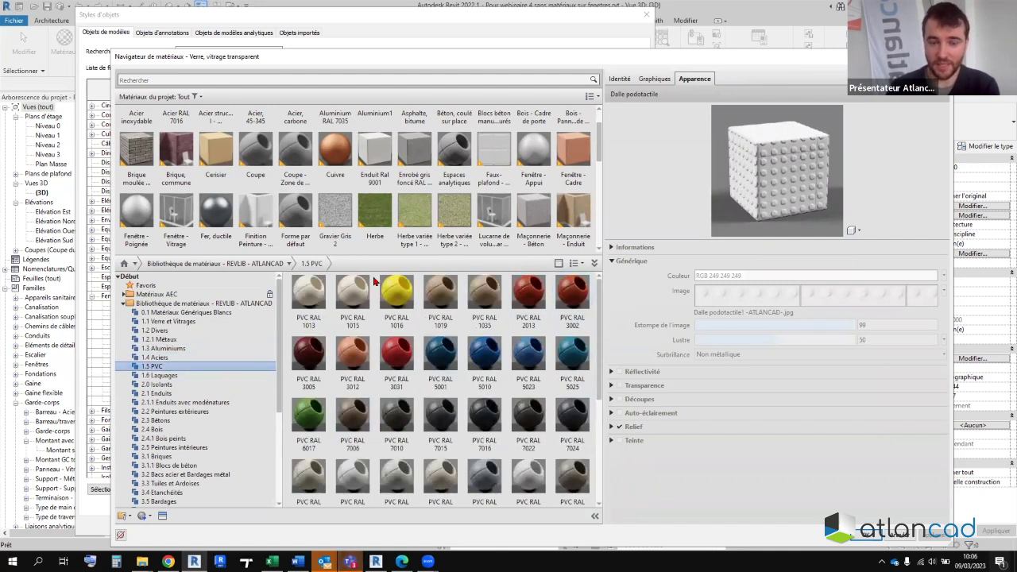
click(158, 375)
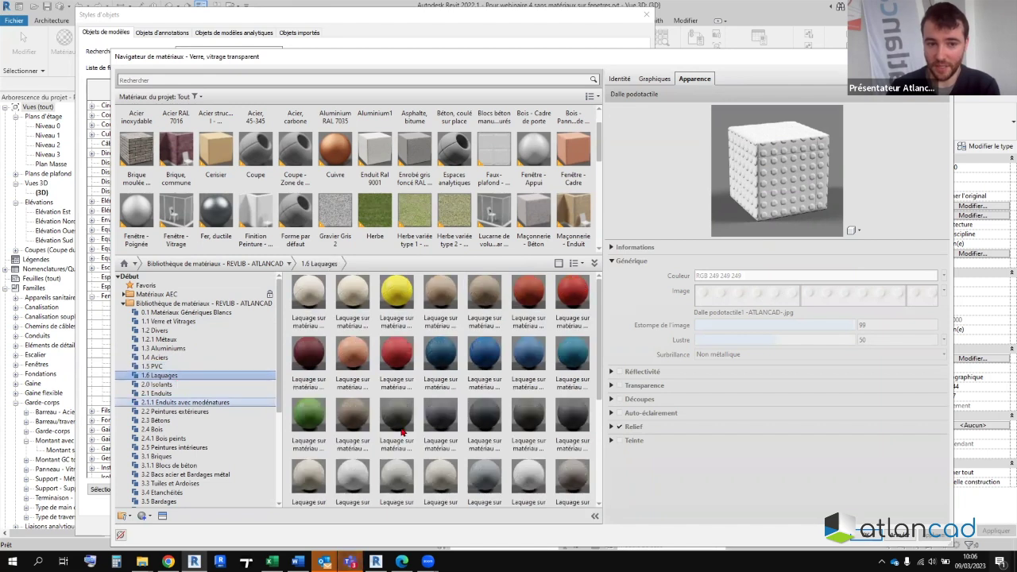
click(177, 394)
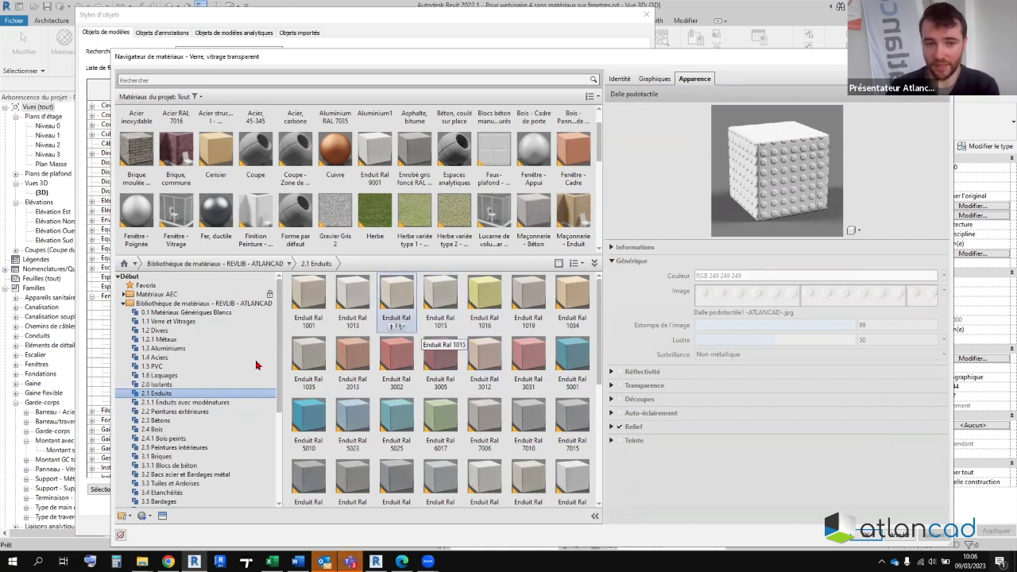
click(175, 421)
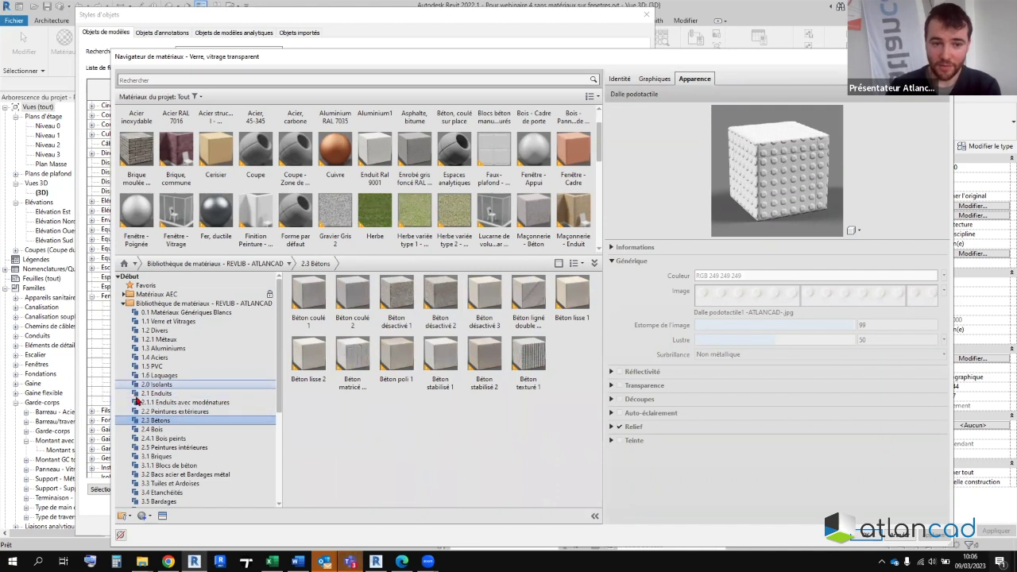
click(434, 292)
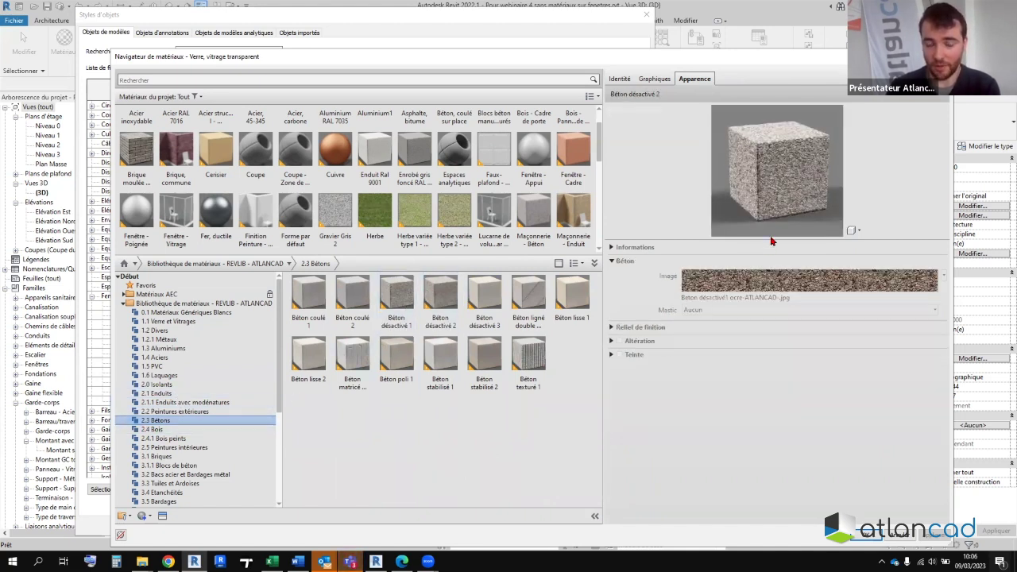
click(168, 432)
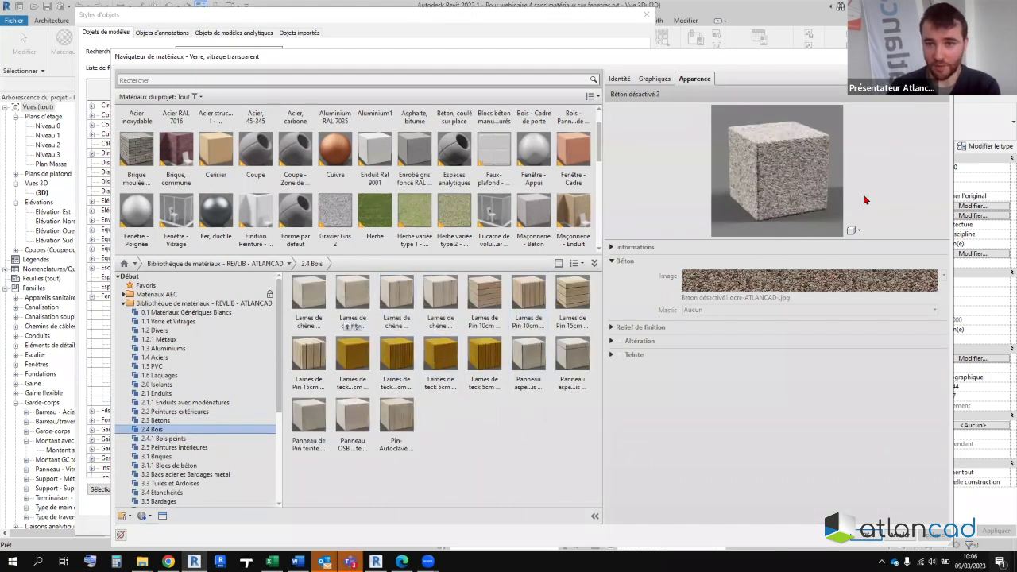
- Preview oak board, Bois peint Ral 1014, beige hand-moulded brick and floral perforated sheet materials
click(355, 292)
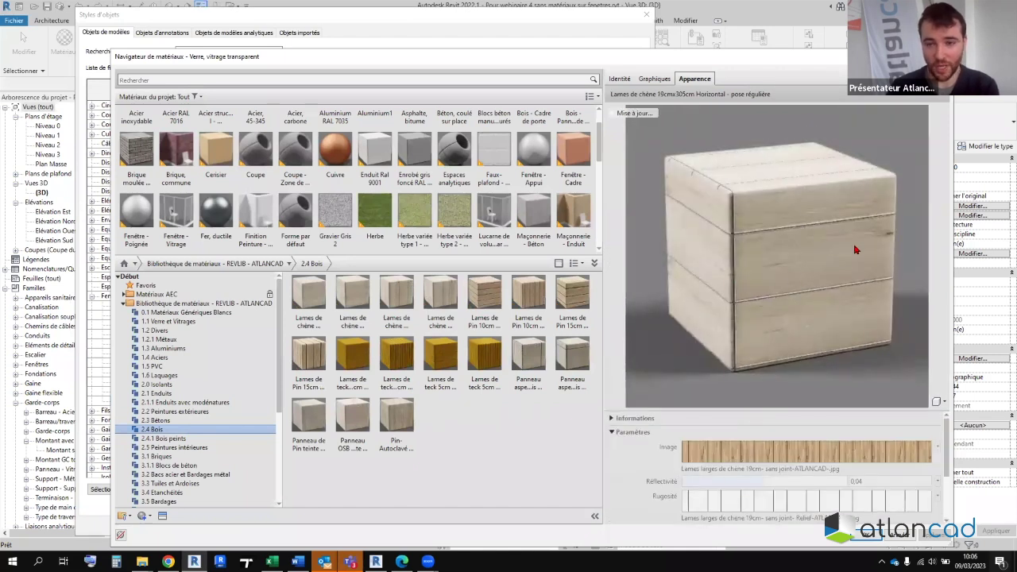
click(194, 442)
click(397, 314)
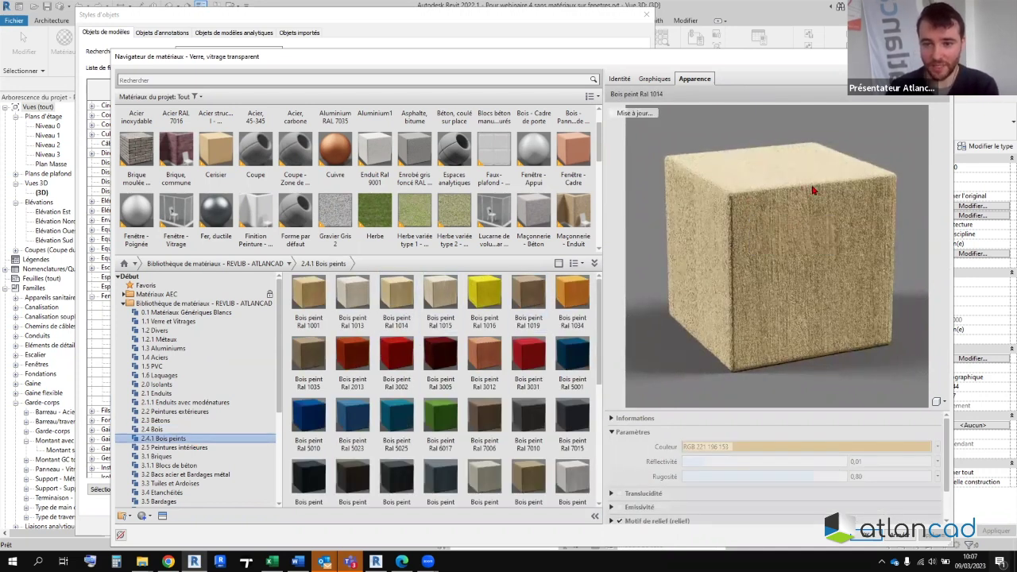
scroll(179, 413, down, 1)
scroll(180, 409, down, 1)
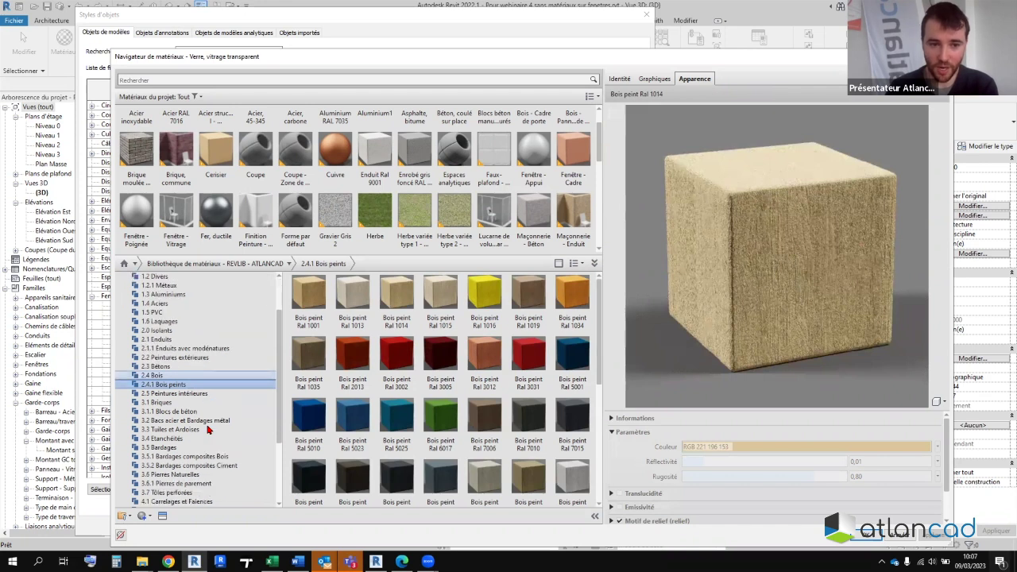
click(167, 402)
click(486, 414)
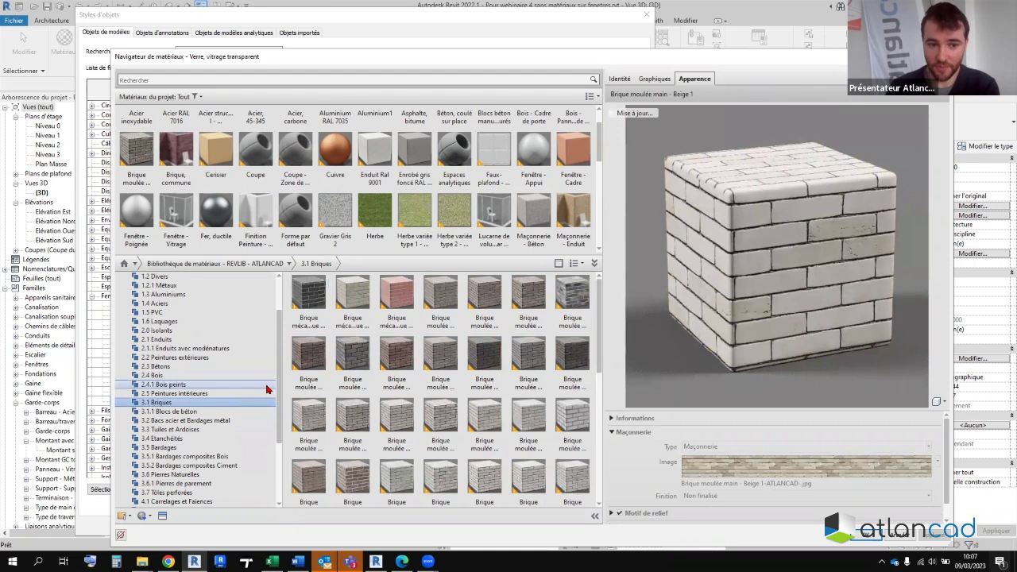
scroll(267, 388, down, 2)
click(262, 439)
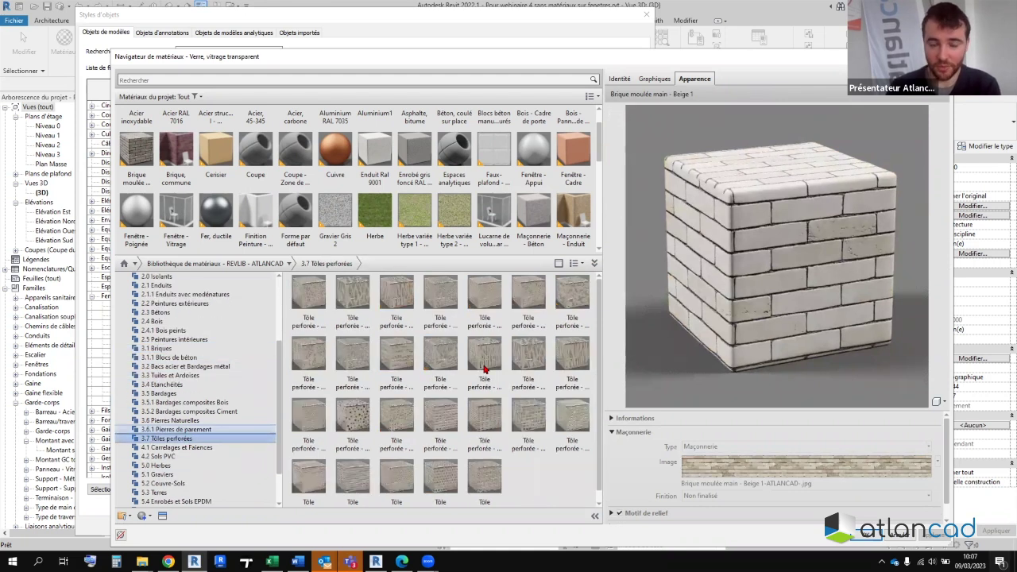
click(451, 296)
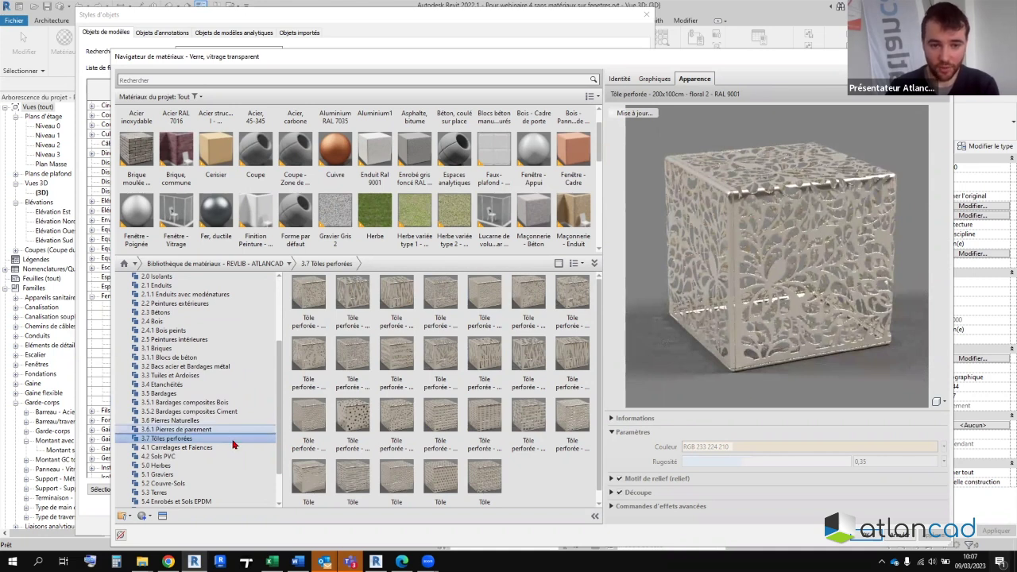
- Browse 4.2 Sols PVC, 5.0 Herbes, 5.1 Graviers and 5.6 Grillages, previewing 50x50mm wire mesh
click(193, 459)
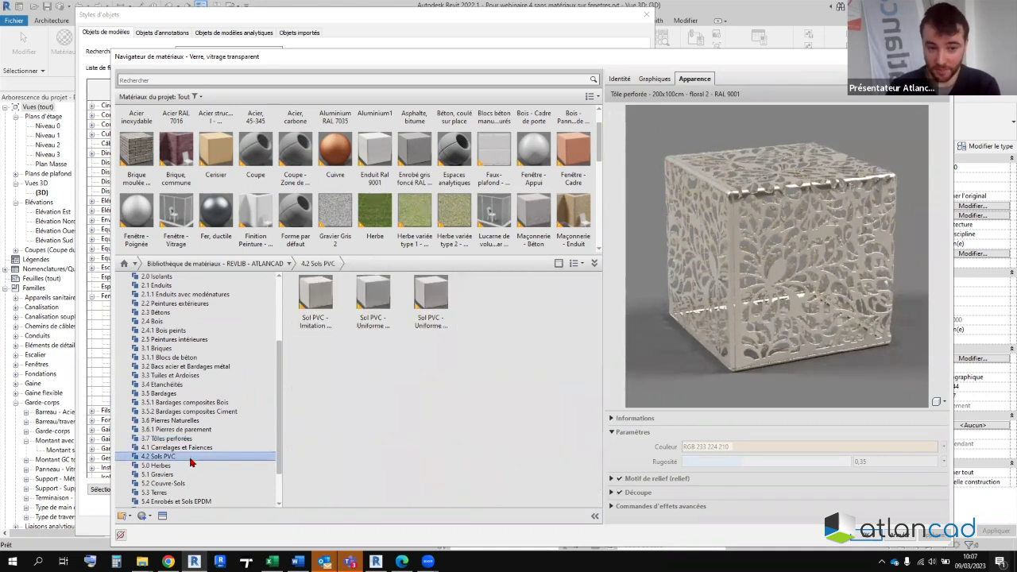
click(189, 466)
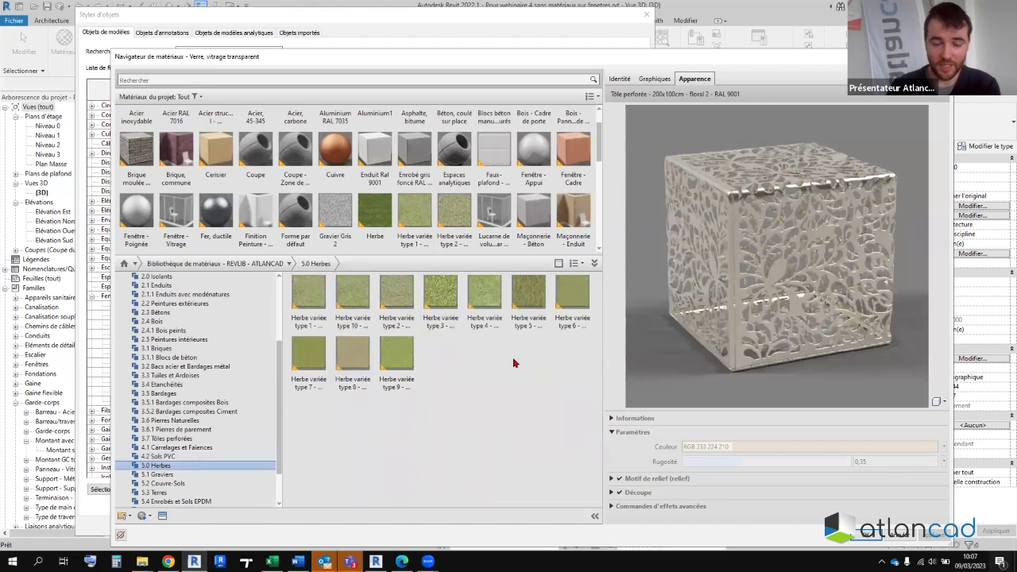
click(158, 474)
scroll(215, 469, down, 1)
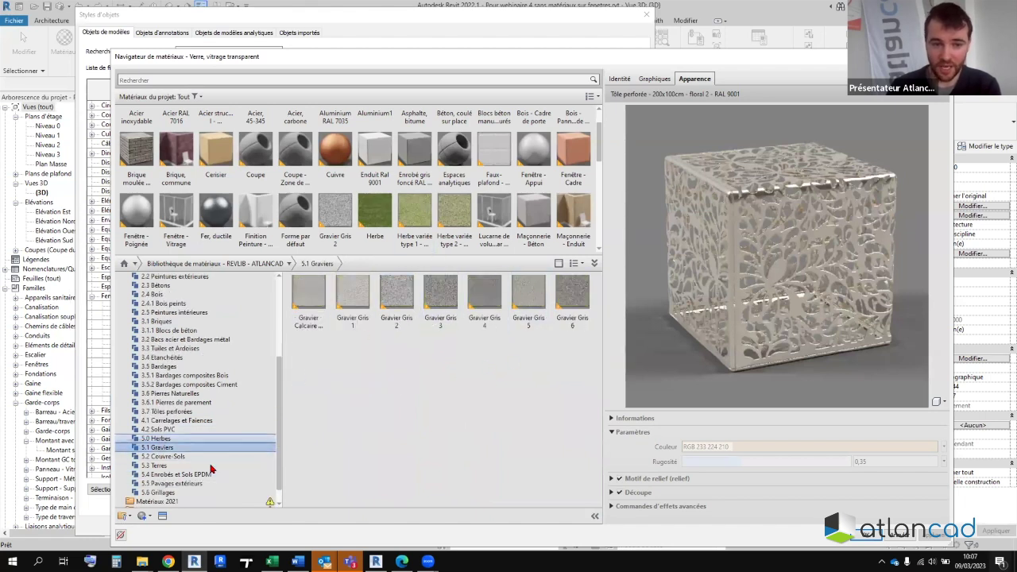
click(173, 493)
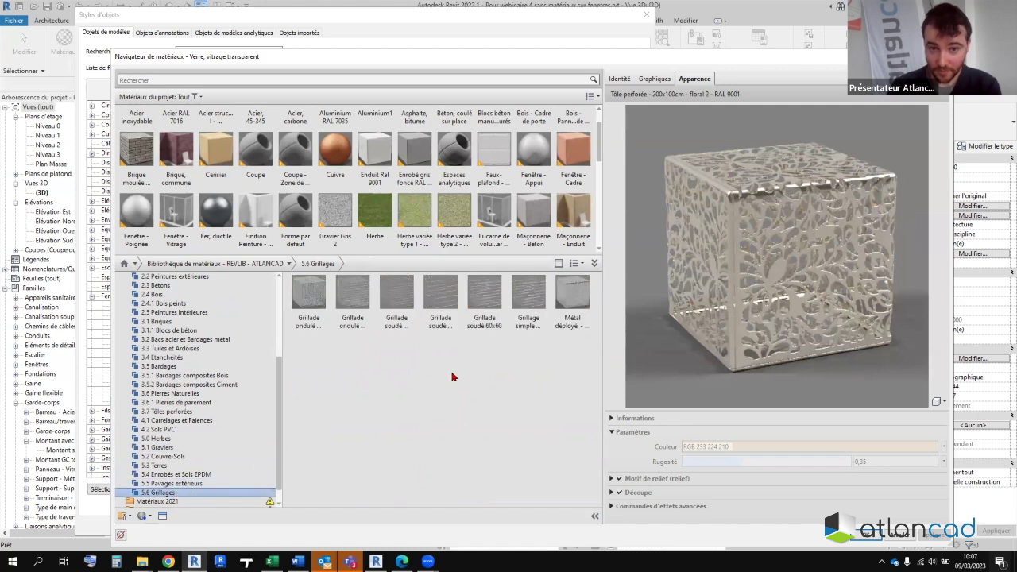
click(524, 297)
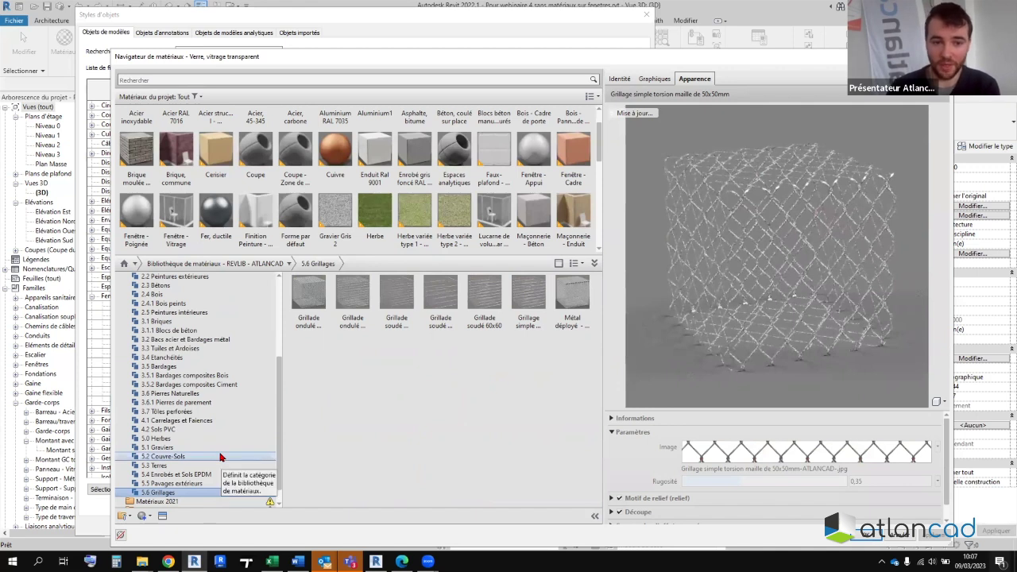
- Add the Verre glass, PVC RAL 9001 and Aluminium RAL 7047 materials to the project
scroll(220, 456, up, 2)
scroll(220, 457, up, 3)
click(182, 322)
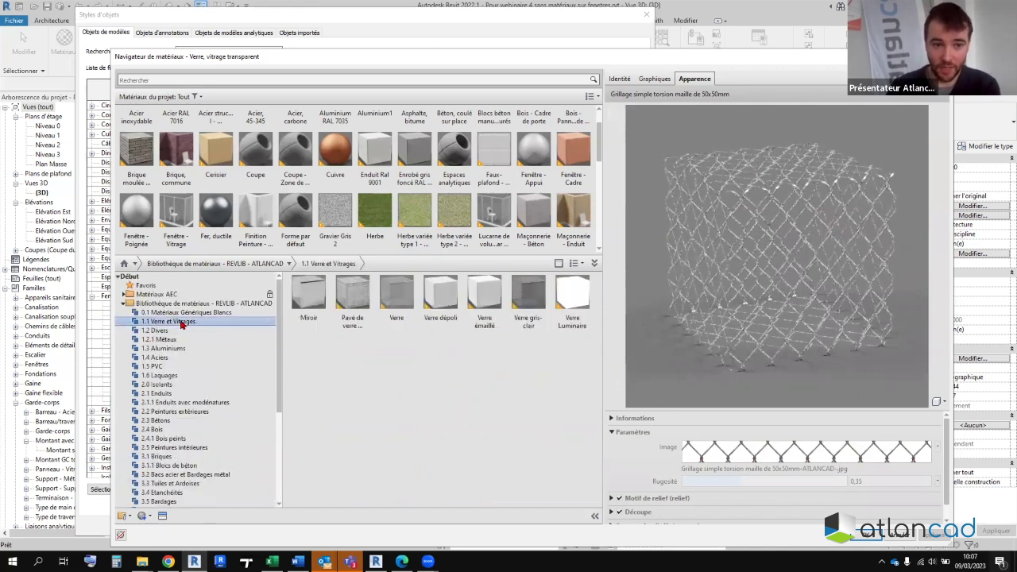
mouse_move(397, 302)
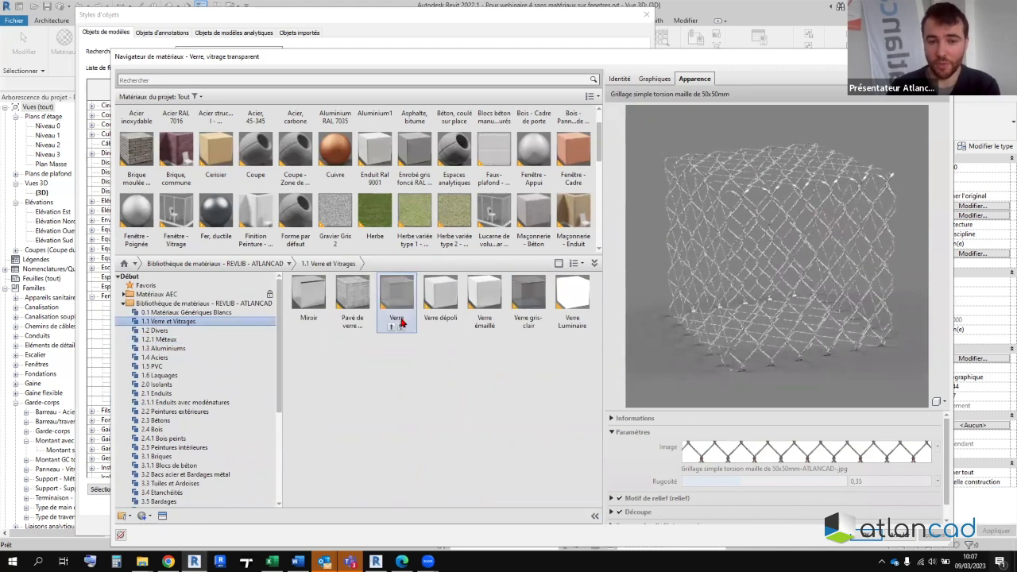
click(399, 327)
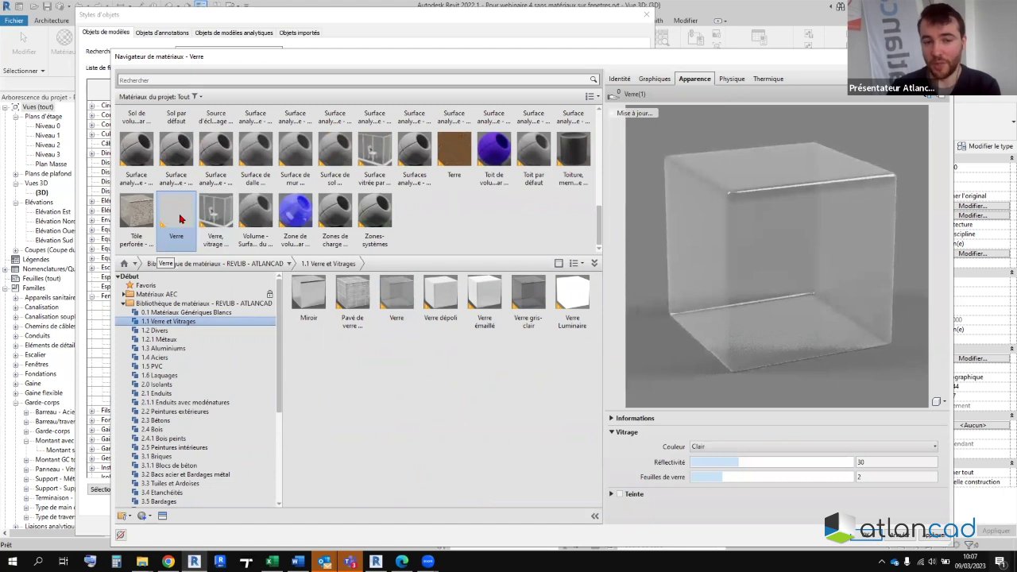
click(152, 366)
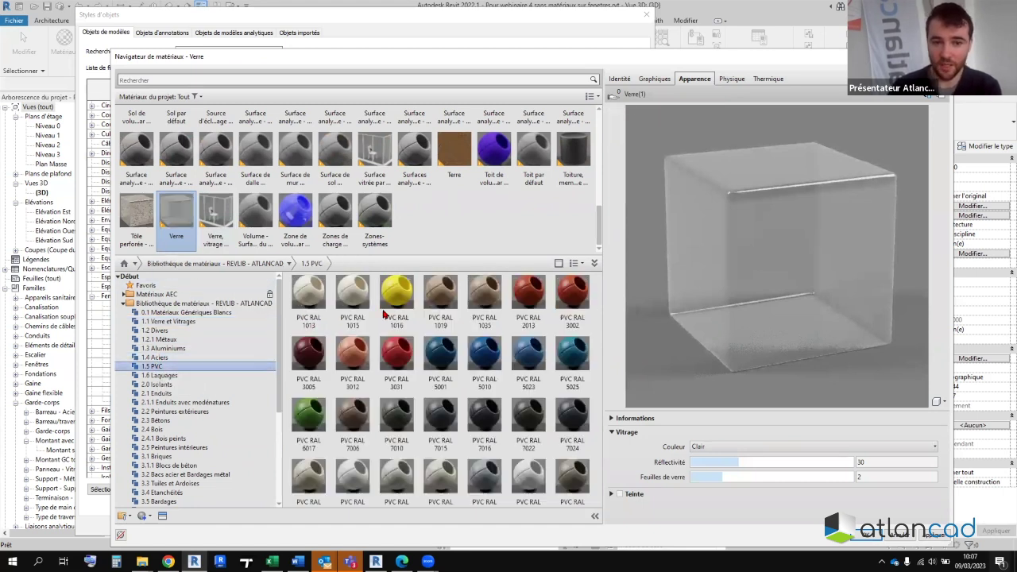
scroll(524, 349, down, 3)
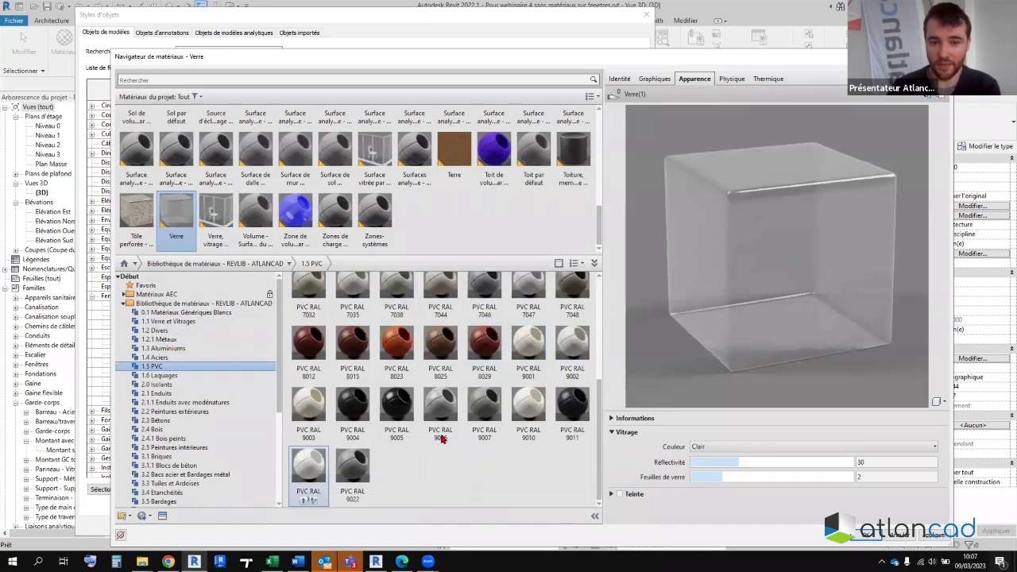
mouse_move(528, 349)
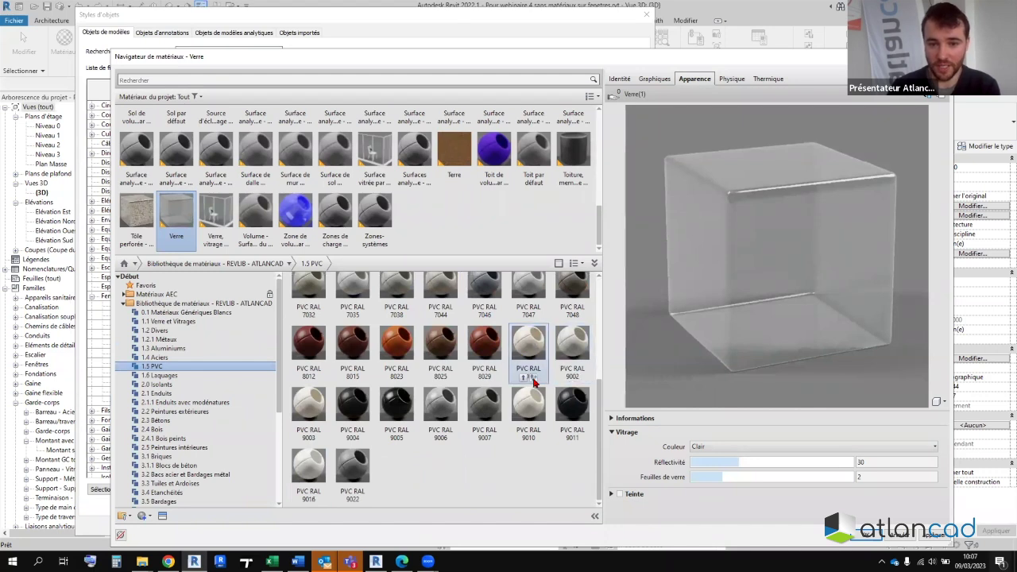
click(530, 379)
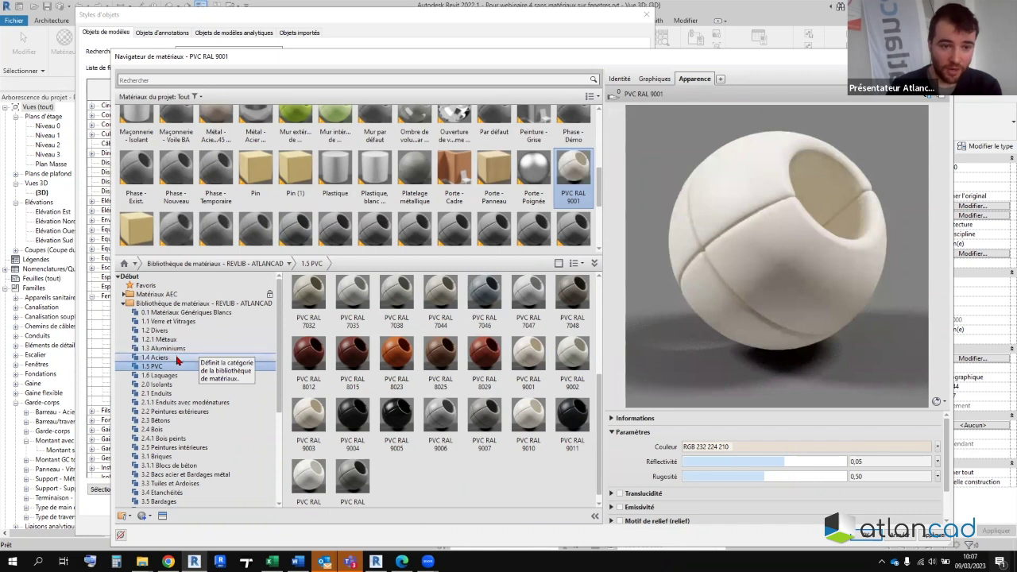
click(184, 350)
scroll(485, 353, up, 1)
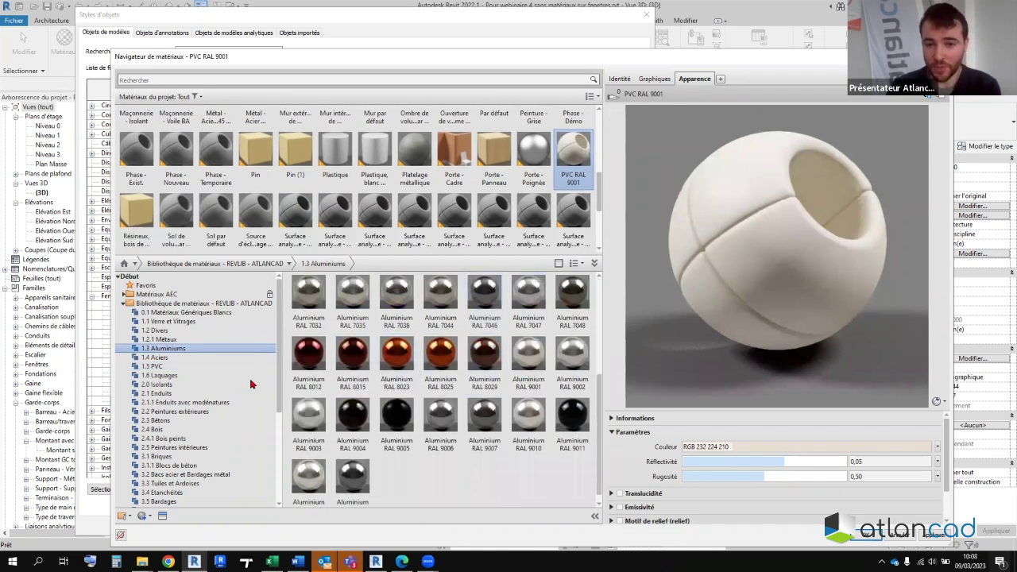
mouse_move(528, 295)
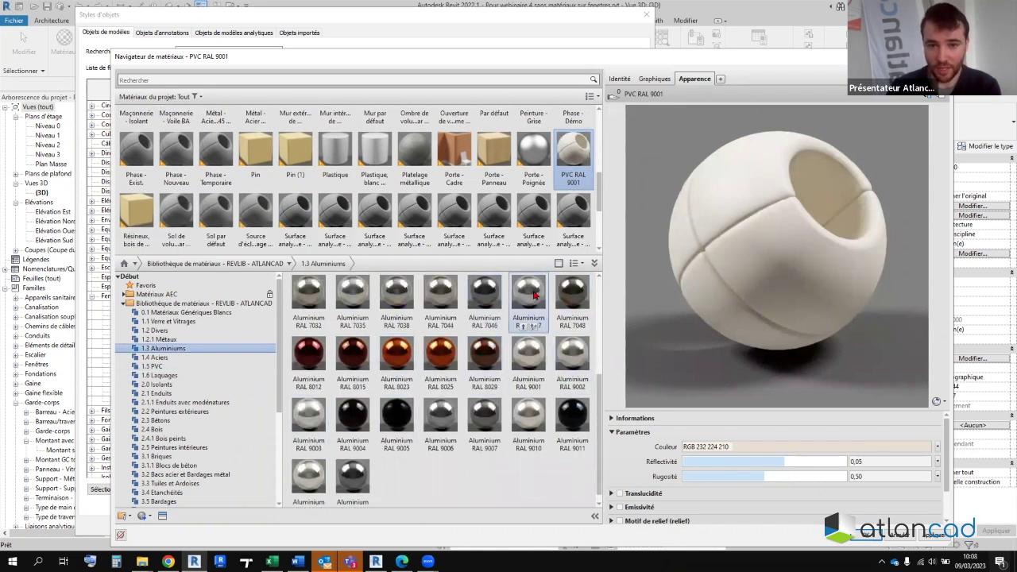
click(535, 329)
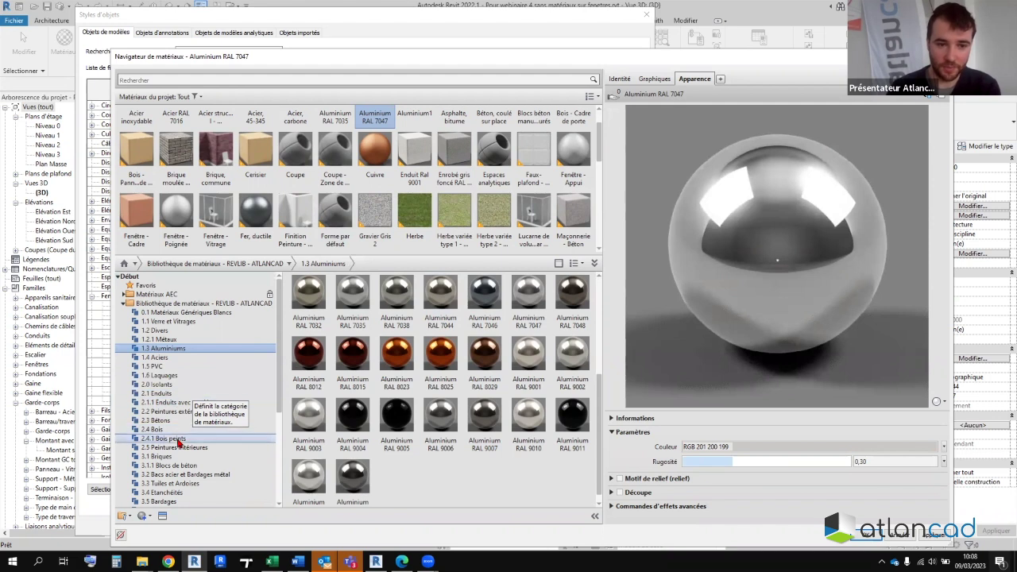
- Open 3.1 Briques and preview the Brique moulée main - Anthracite 10 material
click(178, 430)
click(181, 448)
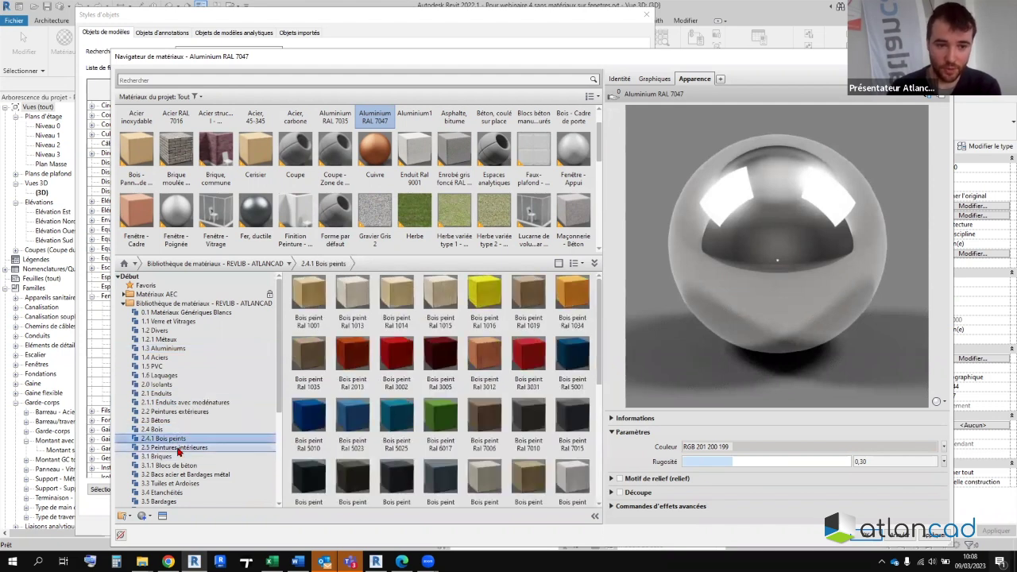
click(177, 456)
click(483, 301)
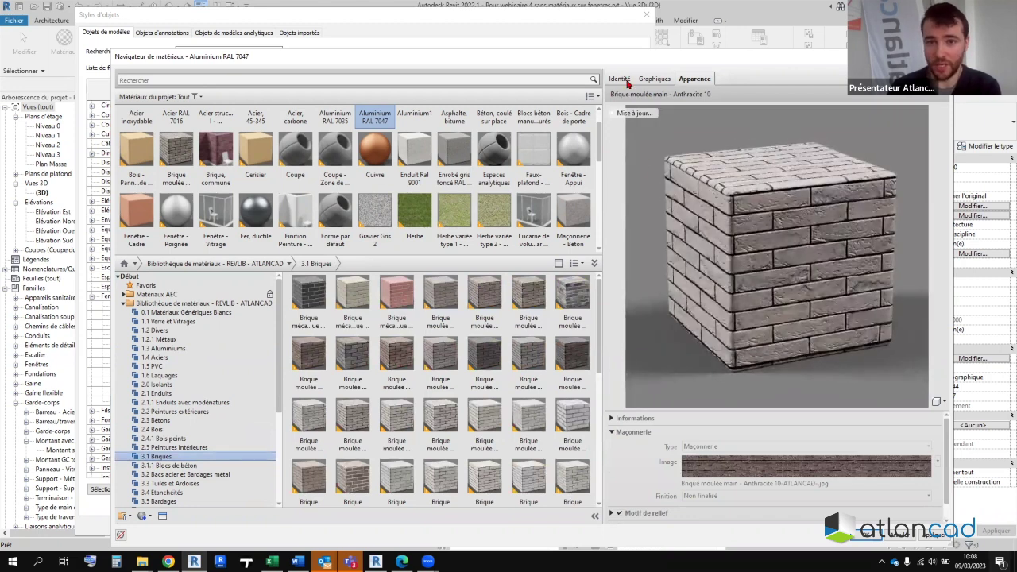
- Check the brick's Identity and Graphics tabs, then expand Appearance's relief pattern (fine-joint image, quantity 2.00)
click(619, 79)
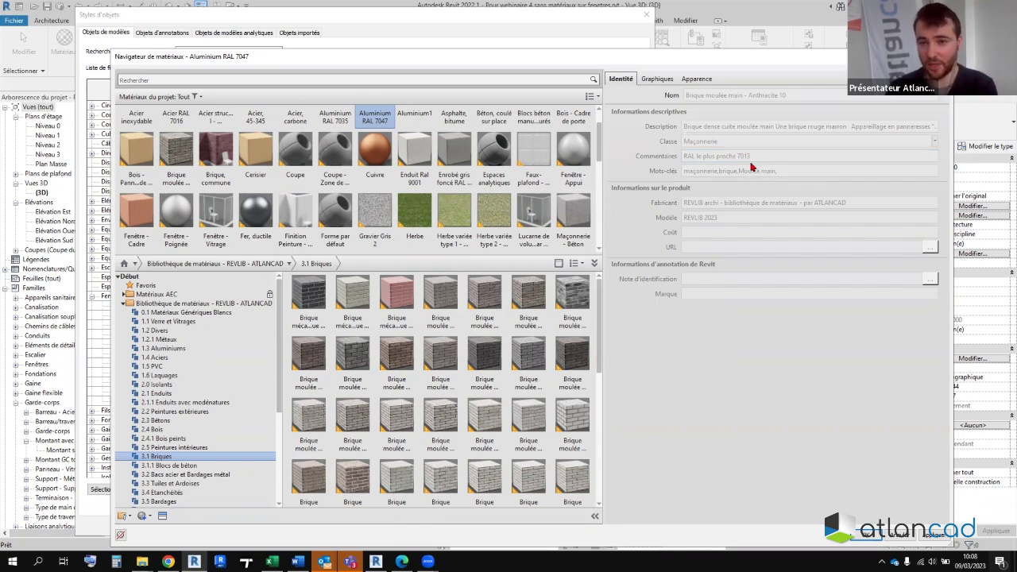
click(670, 81)
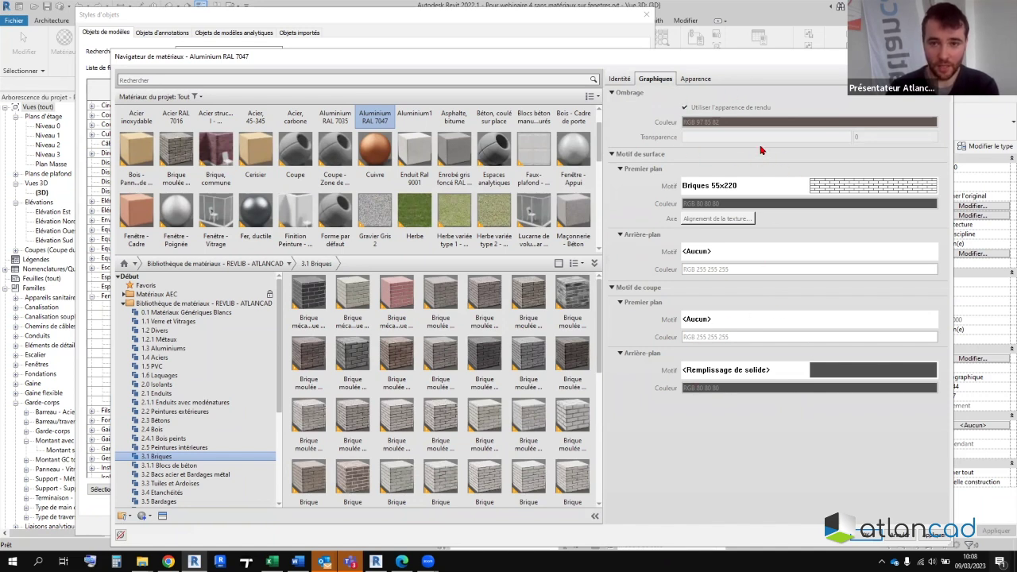
click(699, 81)
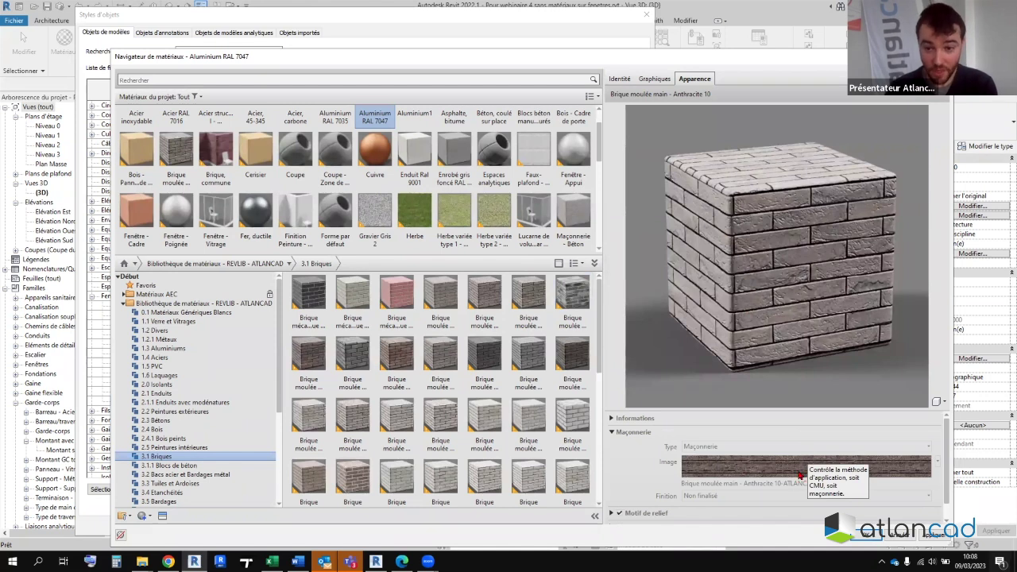
scroll(800, 469, down, 1)
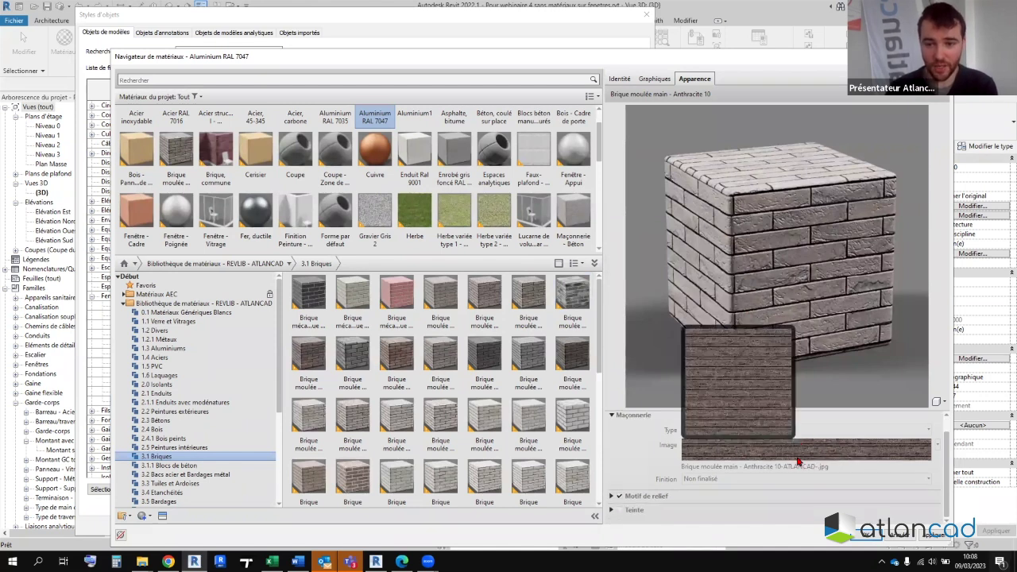
click(612, 497)
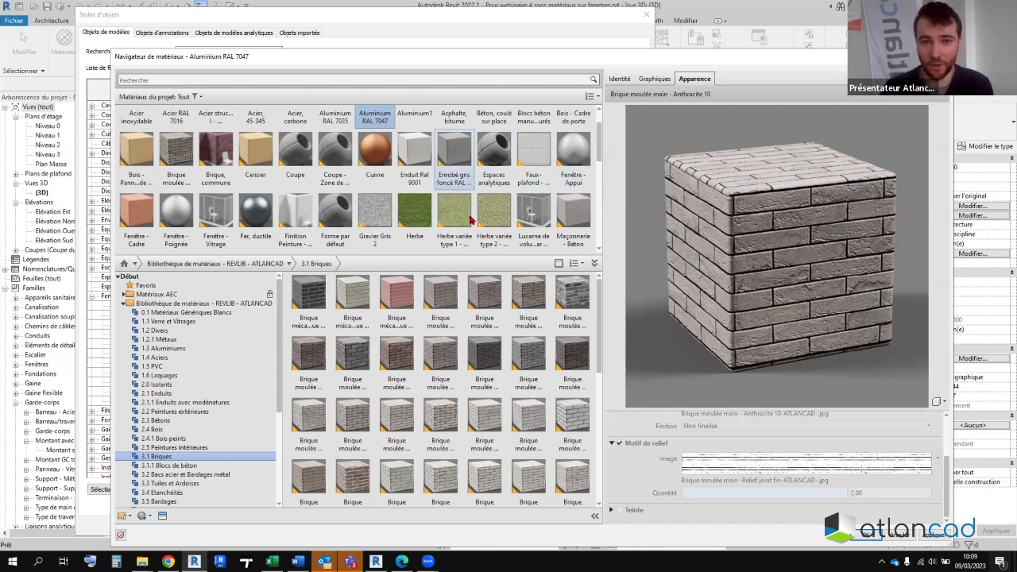
scroll(482, 245, up, 1)
scroll(476, 238, down, 5)
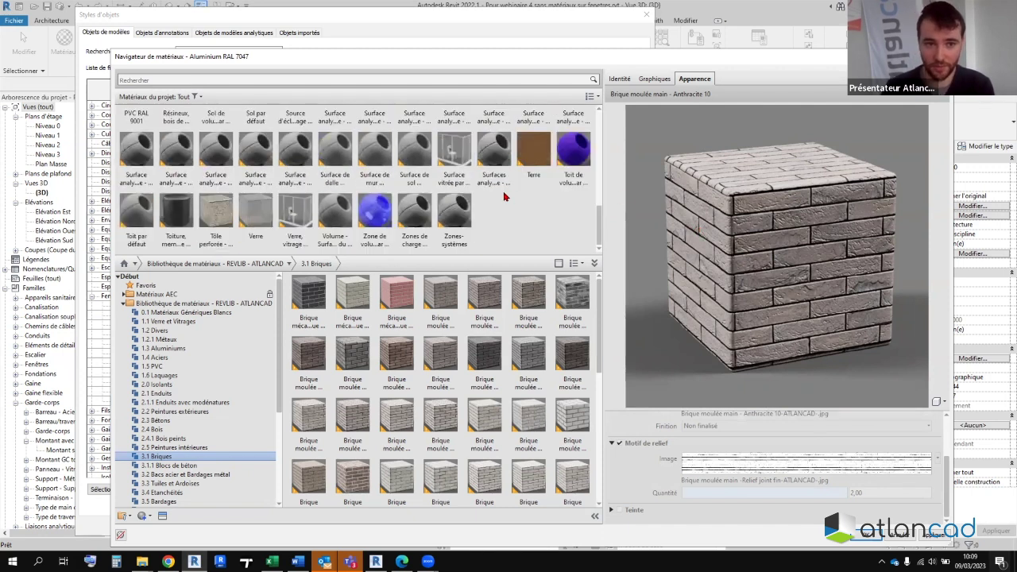
- Confirm Verre as the window glass material and give Bavette Aluminium the Aluminium RAL 7047 material
click(255, 213)
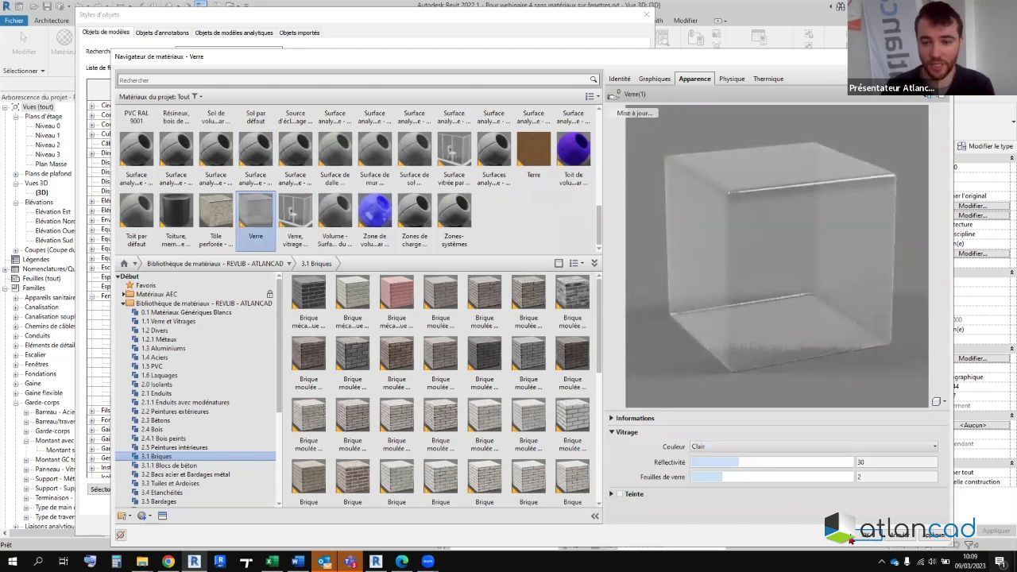
click(864, 531)
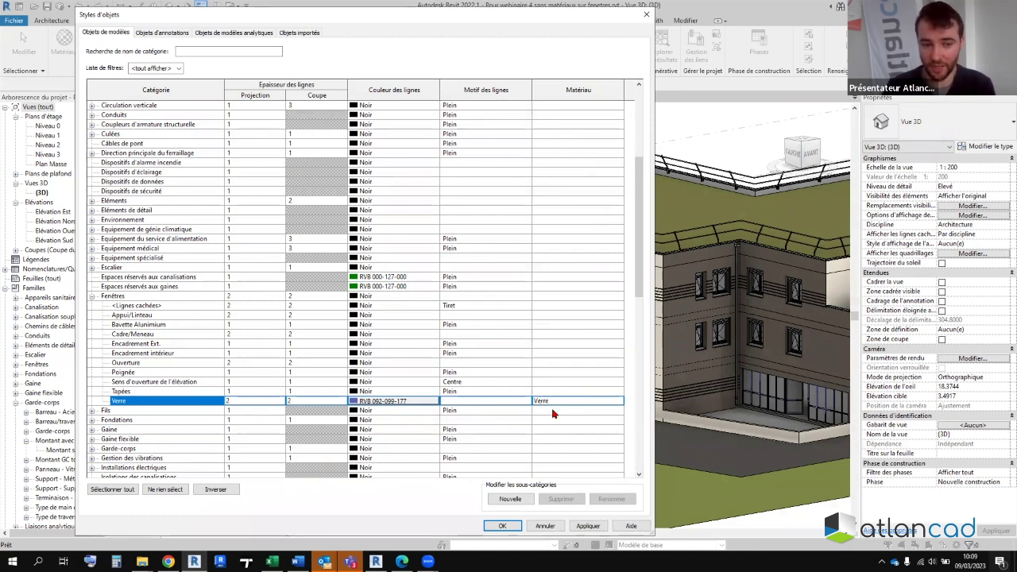
click(135, 326)
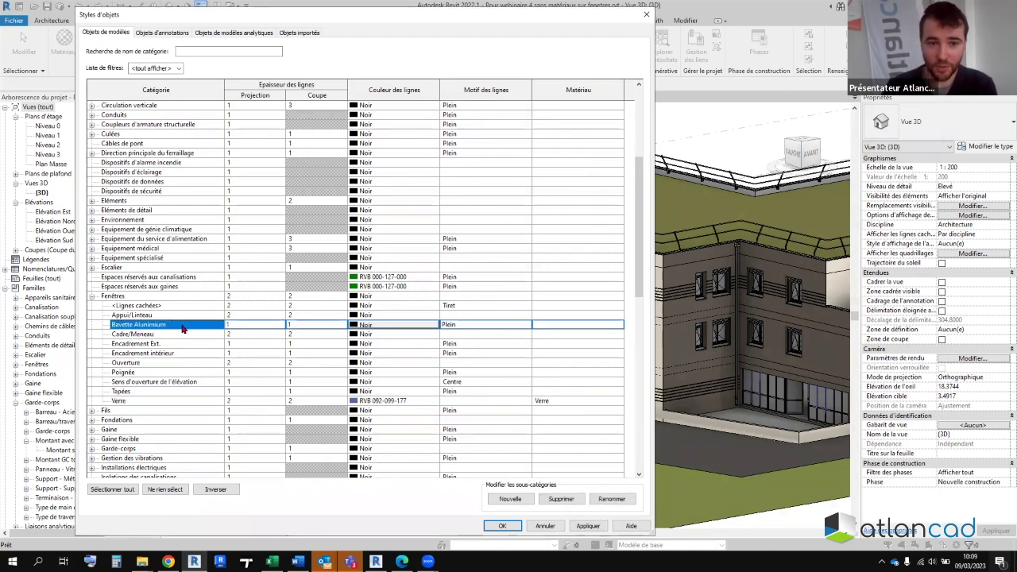
click(614, 330)
click(617, 329)
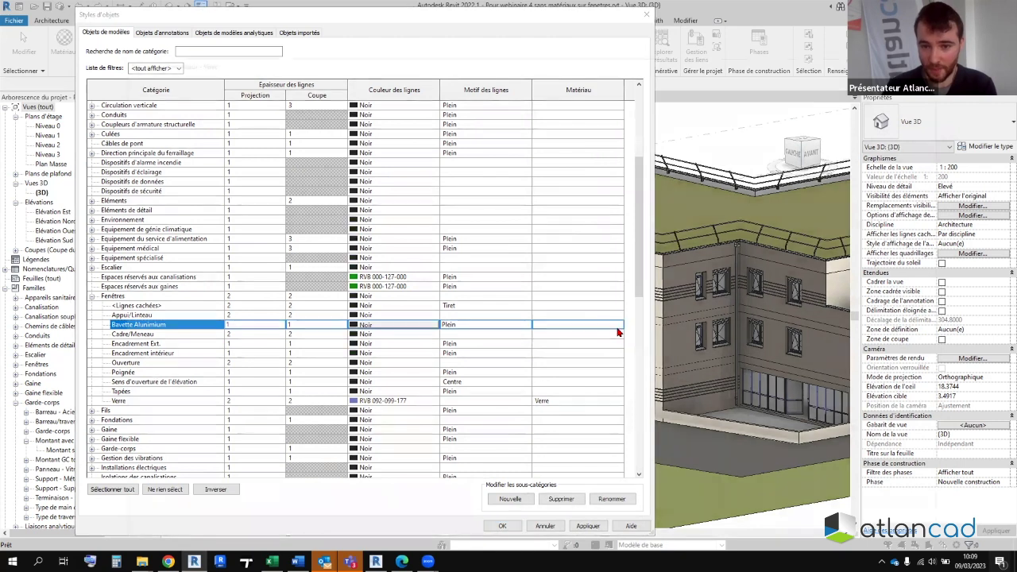
scroll(284, 232, up, 2)
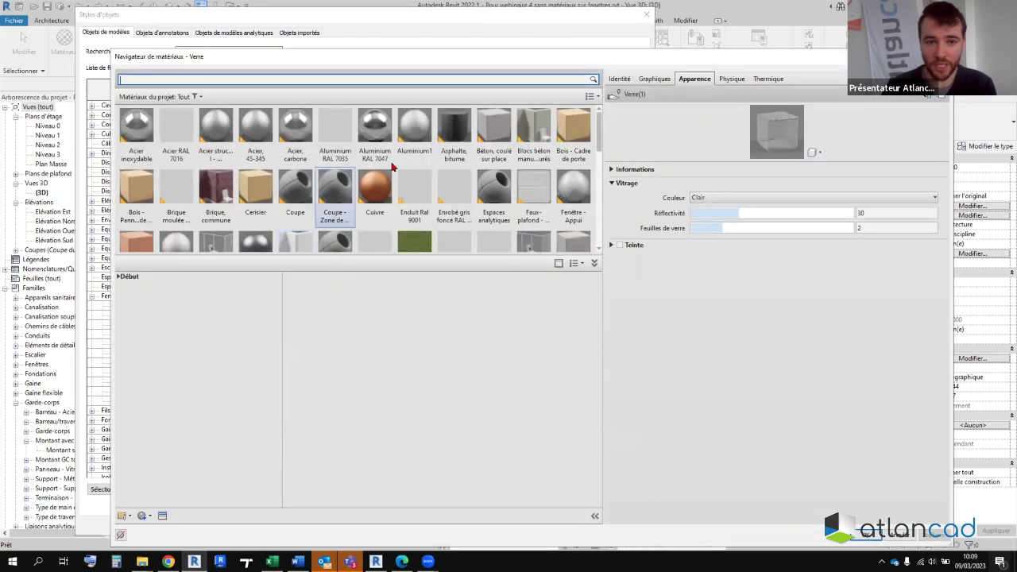
click(337, 143)
click(377, 155)
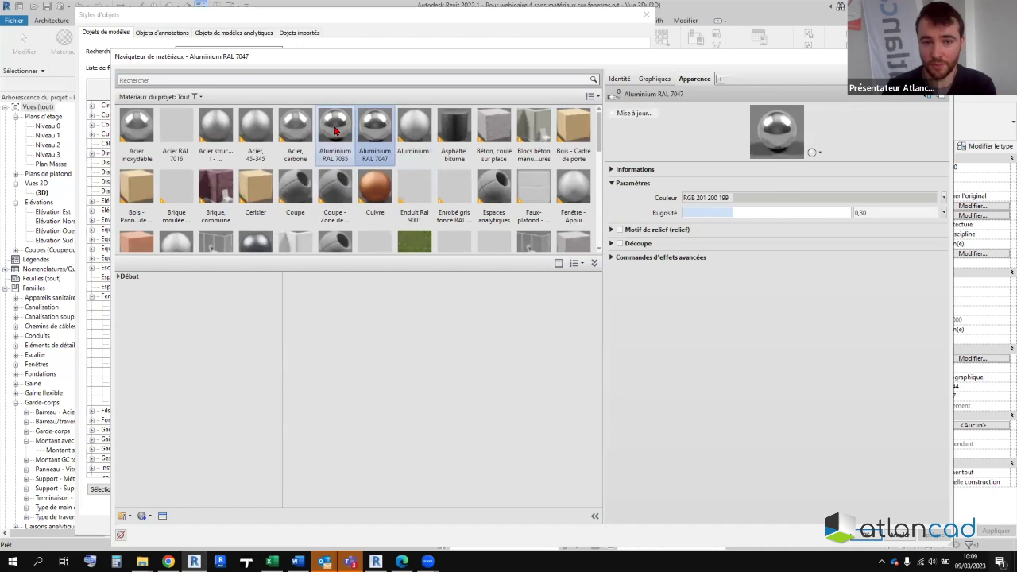
click(864, 531)
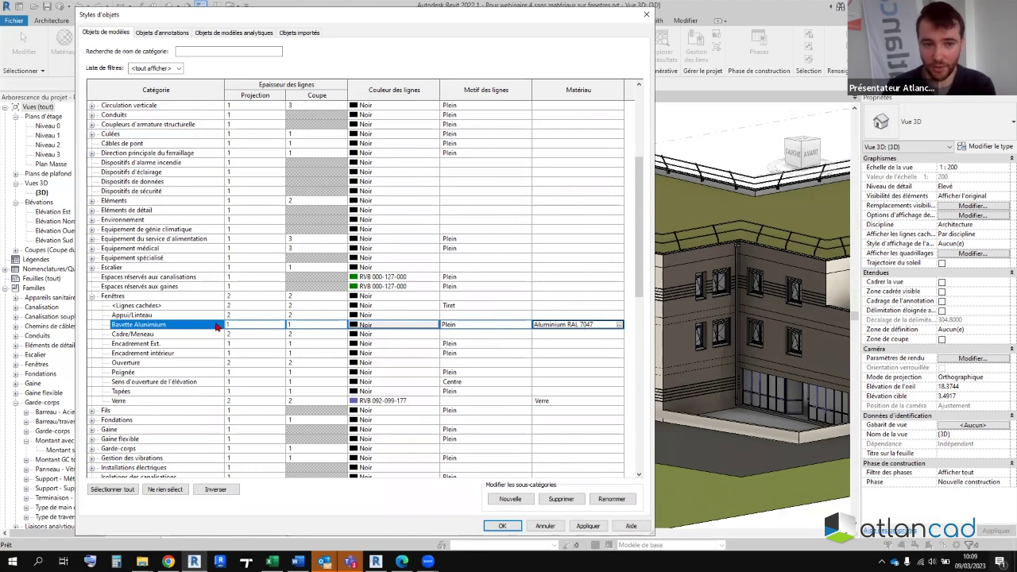
- Assign PVC RAL 9001 to the Cadre/Meneau window subcategory
click(161, 334)
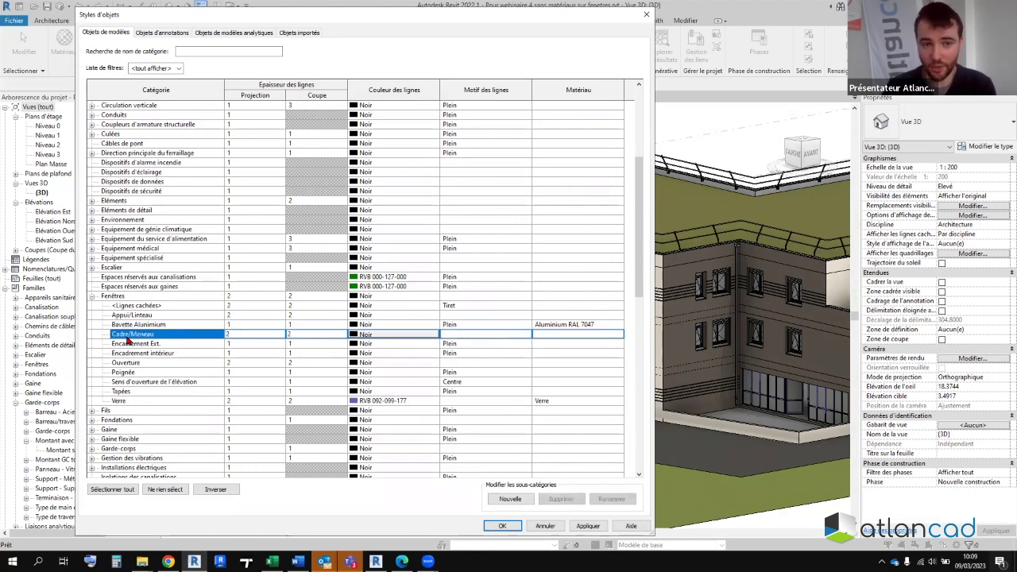
click(620, 335)
click(619, 336)
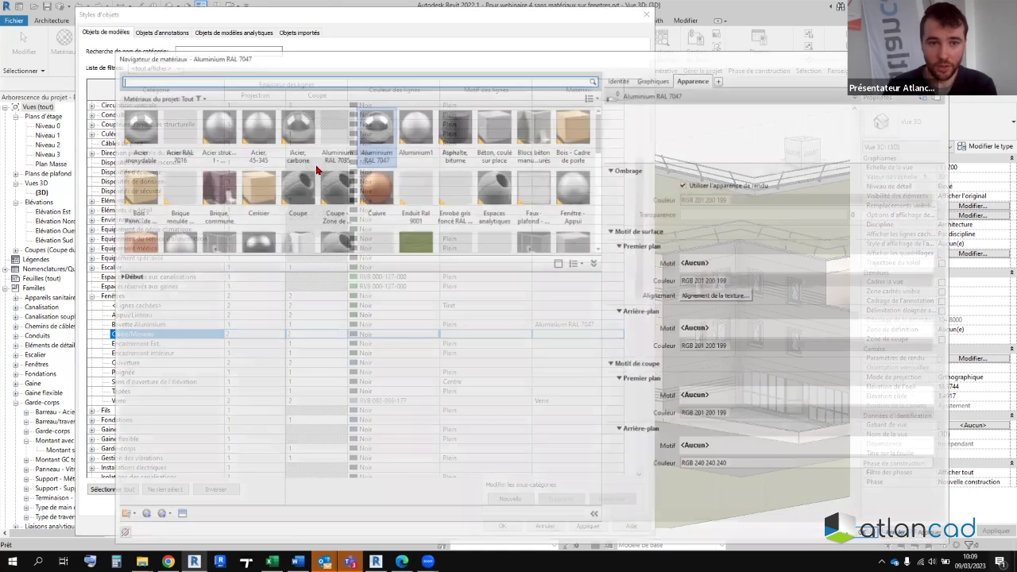
scroll(318, 171, down, 10)
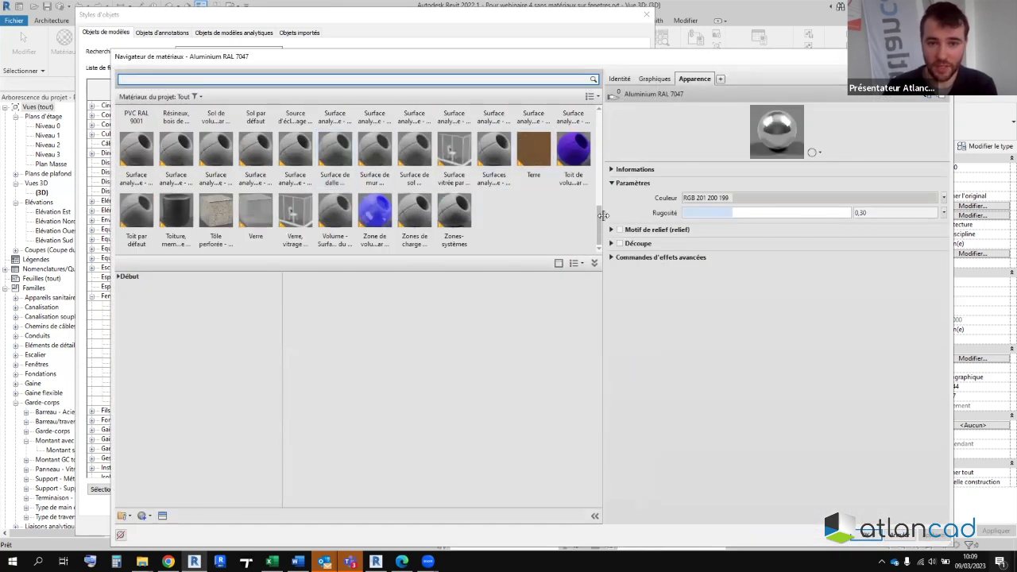
scroll(601, 227, up, 2)
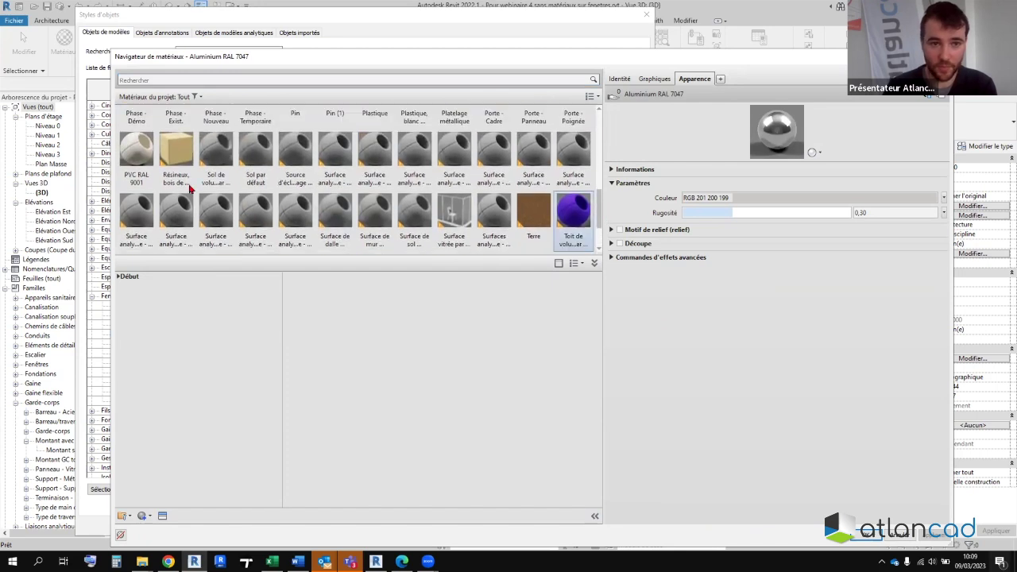
click(143, 167)
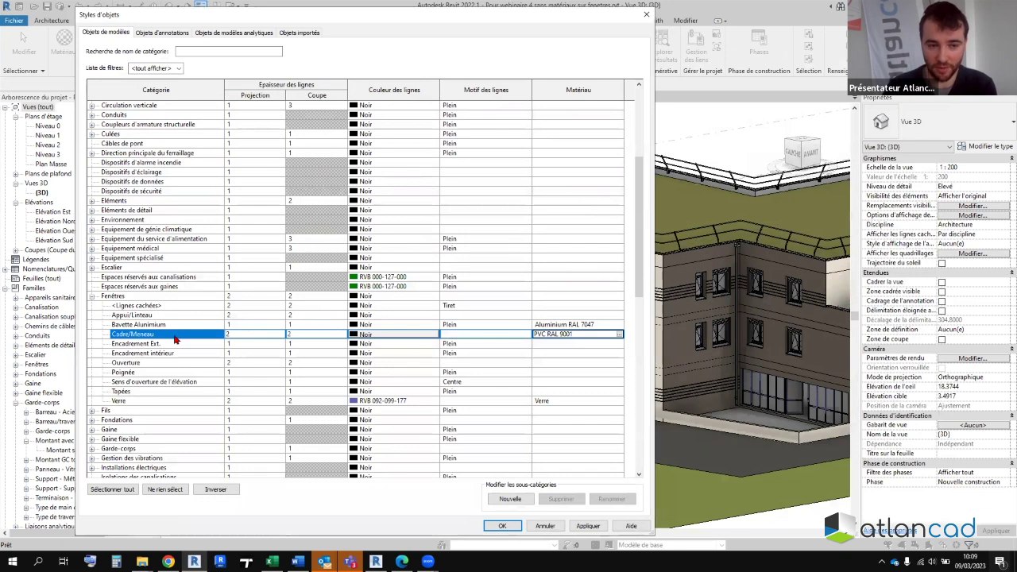
- Give the Poignée handle subcategory the PVC RAL 9001 material
click(182, 344)
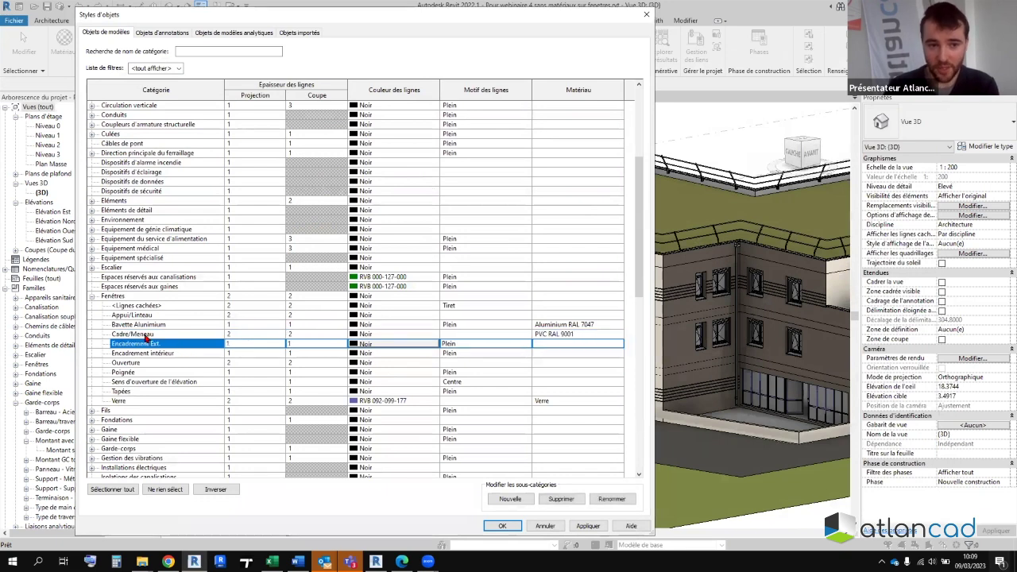
click(178, 354)
click(161, 372)
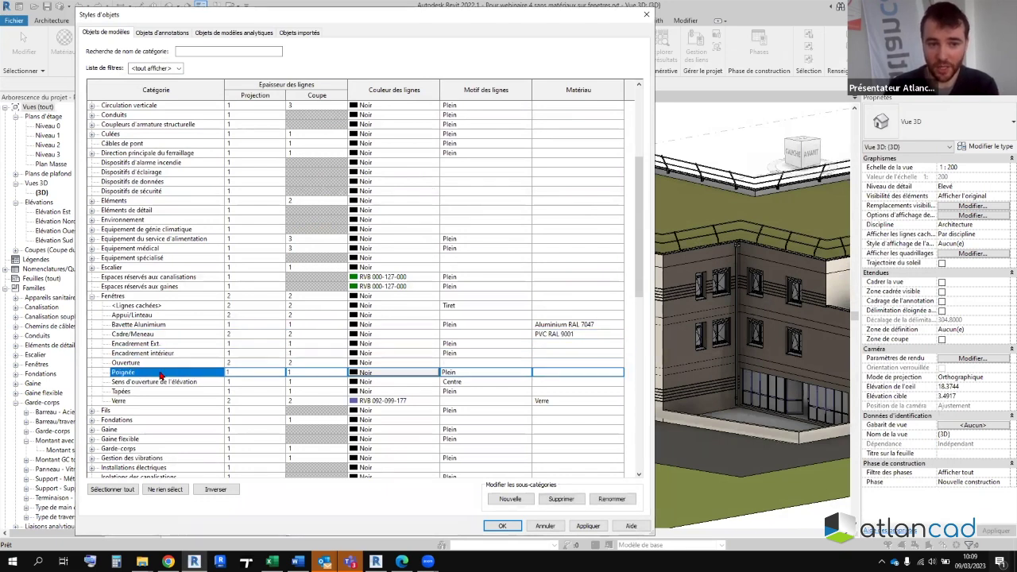
click(619, 372)
click(618, 373)
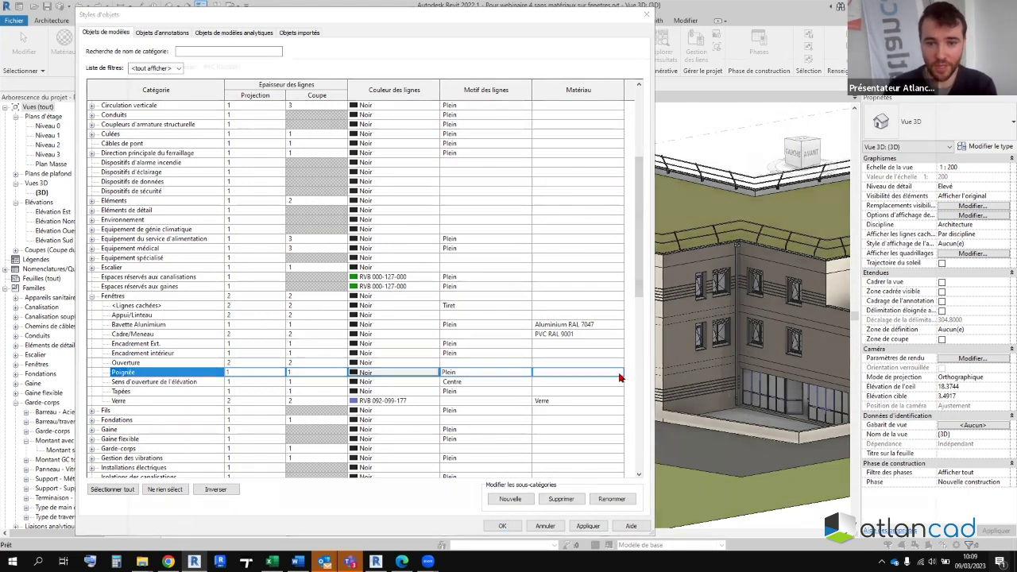
double_click(139, 156)
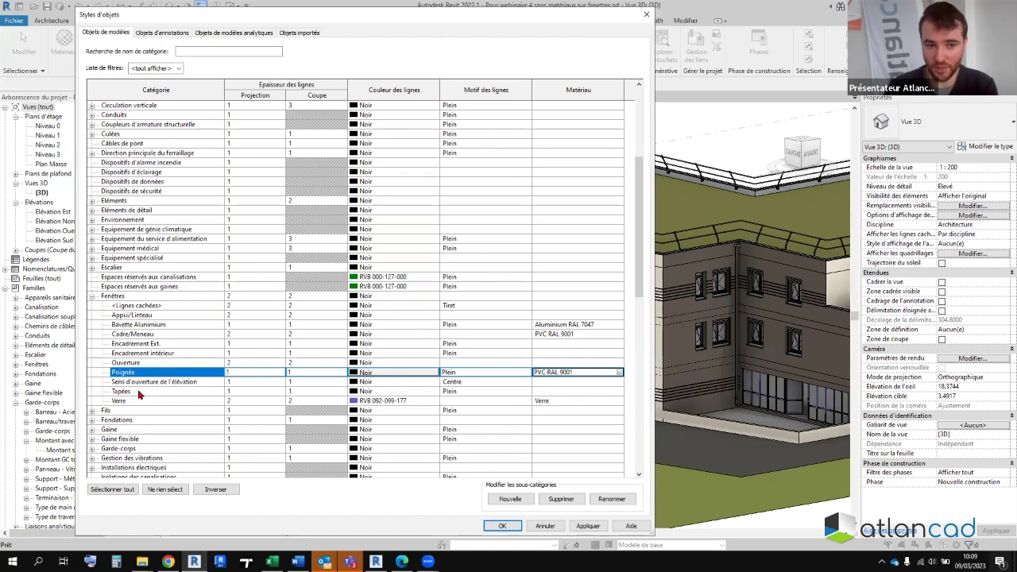
- Set Tapées to PVC RAL 9001 too and confirm the Object Styles with OK
click(587, 392)
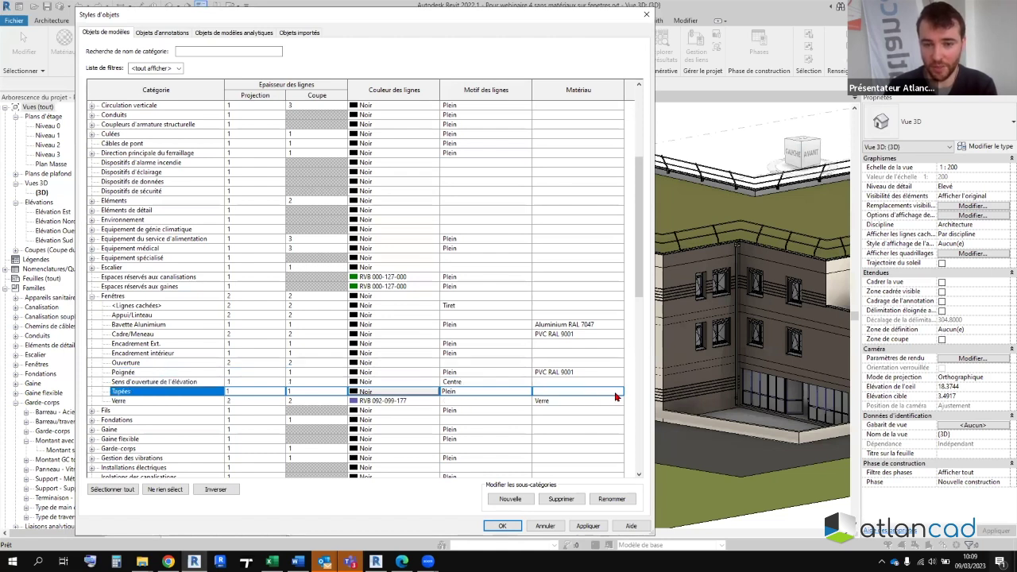
click(619, 391)
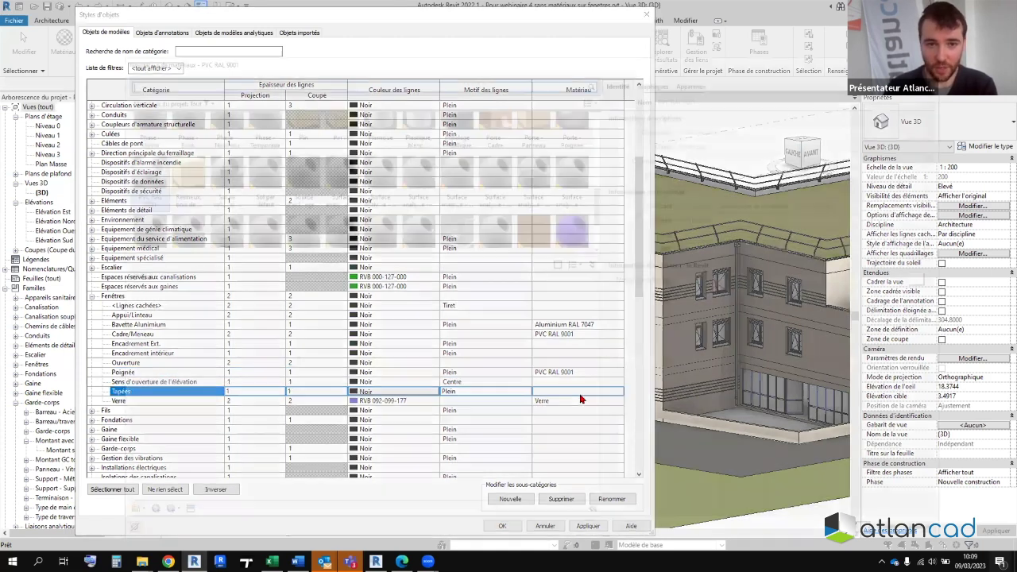
double_click(135, 161)
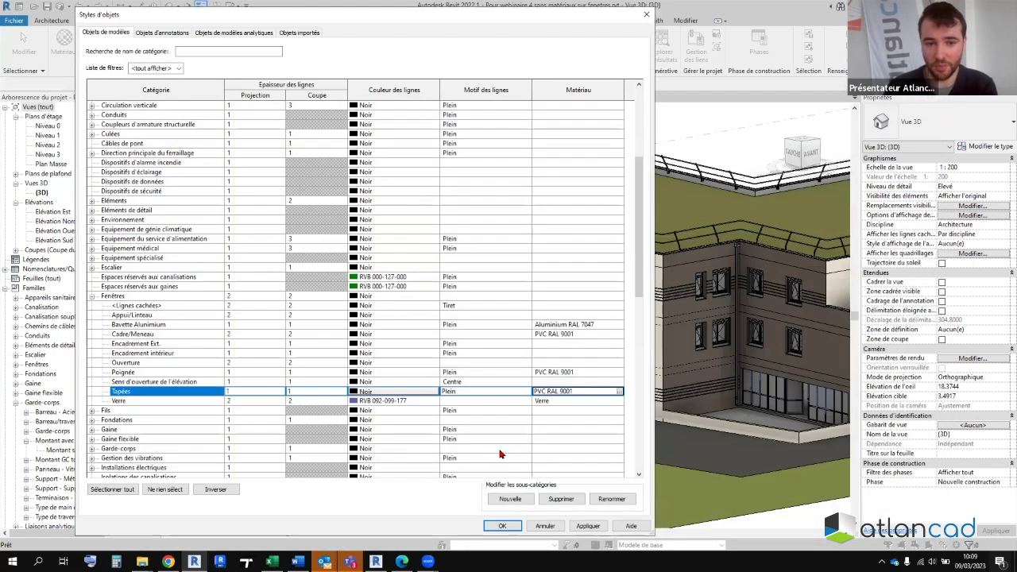
click(509, 525)
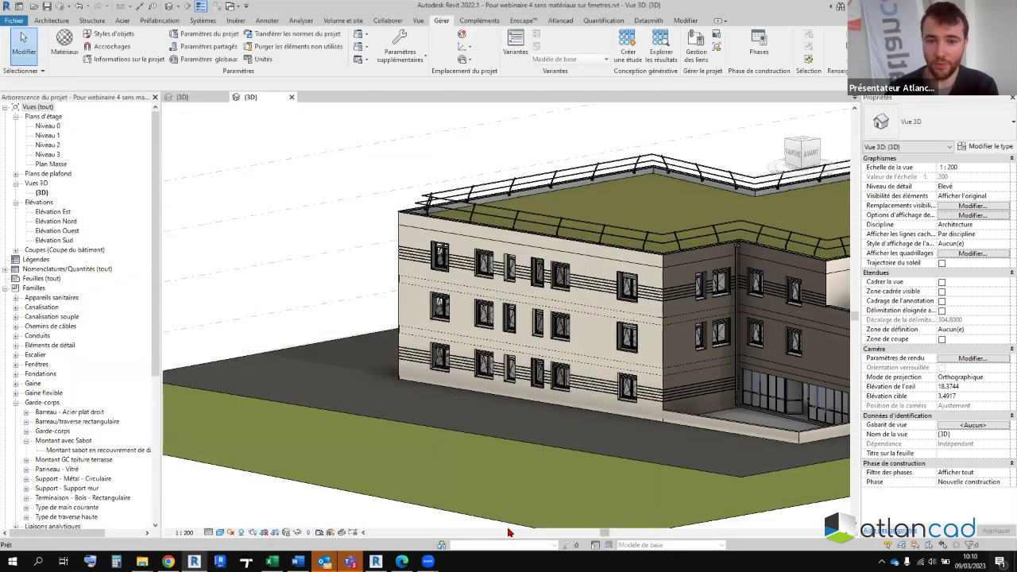
scroll(437, 318, up, 5)
scroll(439, 347, up, 2)
scroll(445, 318, up, 4)
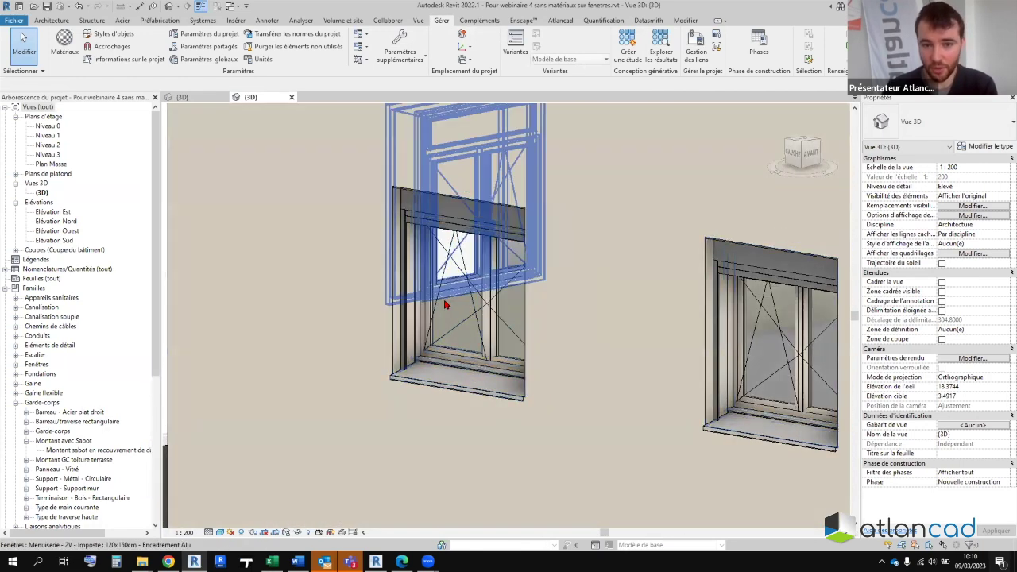
scroll(445, 306, down, 5)
scroll(787, 362, up, 2)
scroll(791, 367, up, 2)
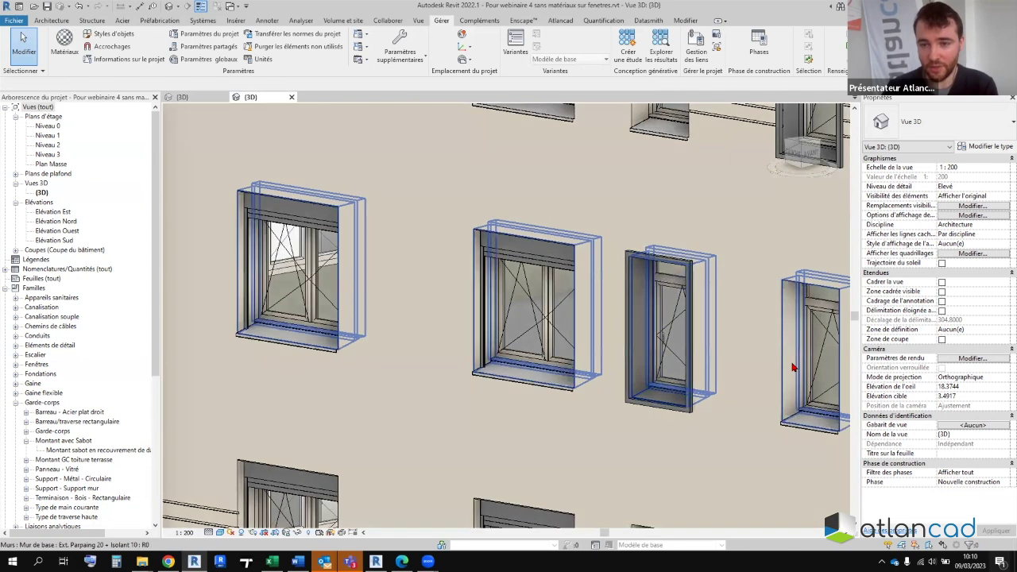
middle_drag(784, 381, 522, 270)
scroll(402, 320, up, 1)
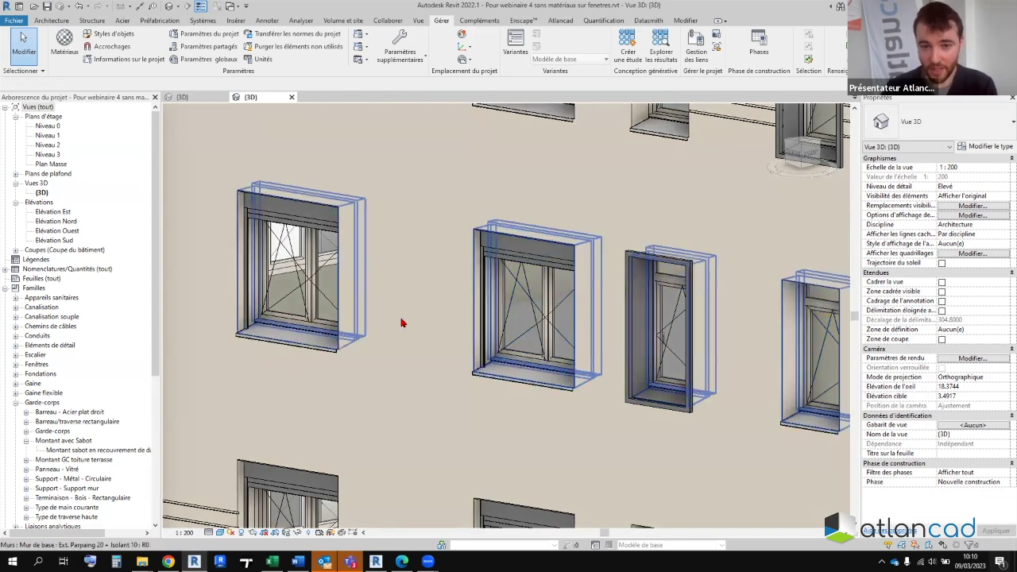
scroll(465, 291, down, 1)
mouse_move(466, 291)
middle_down()
mouse_move(491, 301)
mouse_move(544, 274)
middle_up()
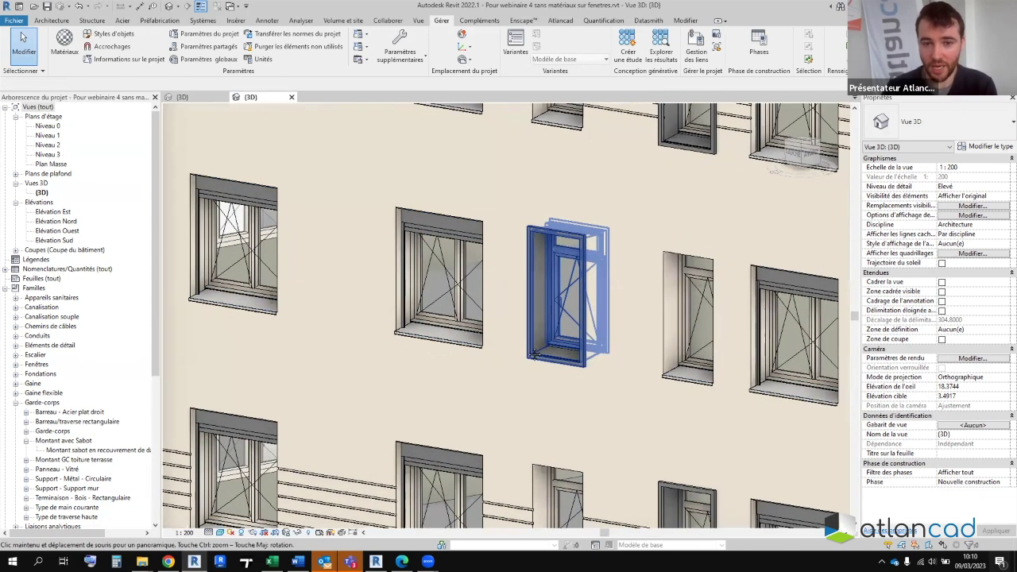
scroll(527, 350, up, 1)
scroll(528, 349, down, 3)
scroll(658, 357, up, 2)
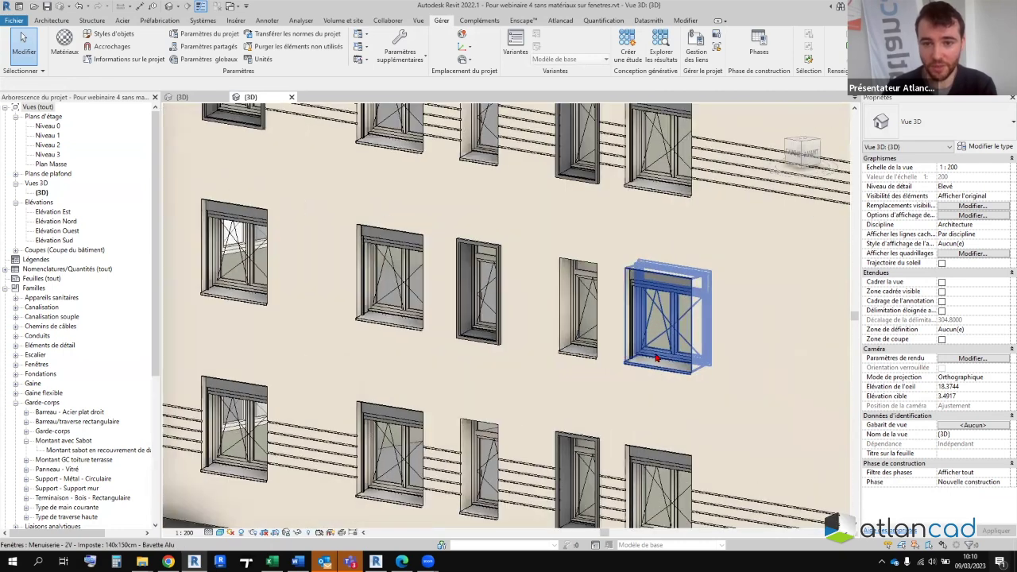
scroll(635, 365, up, 1)
scroll(523, 334, down, 2)
scroll(520, 335, down, 2)
mouse_move(517, 336)
shift+middle_down()
mouse_move(499, 375)
mouse_move(498, 357)
mouse_move(508, 381)
shift+middle_up()
scroll(499, 375, down, 2)
scroll(498, 357, up, 4)
scroll(524, 397, up, 3)
scroll(540, 436, up, 1)
scroll(540, 436, up, 2)
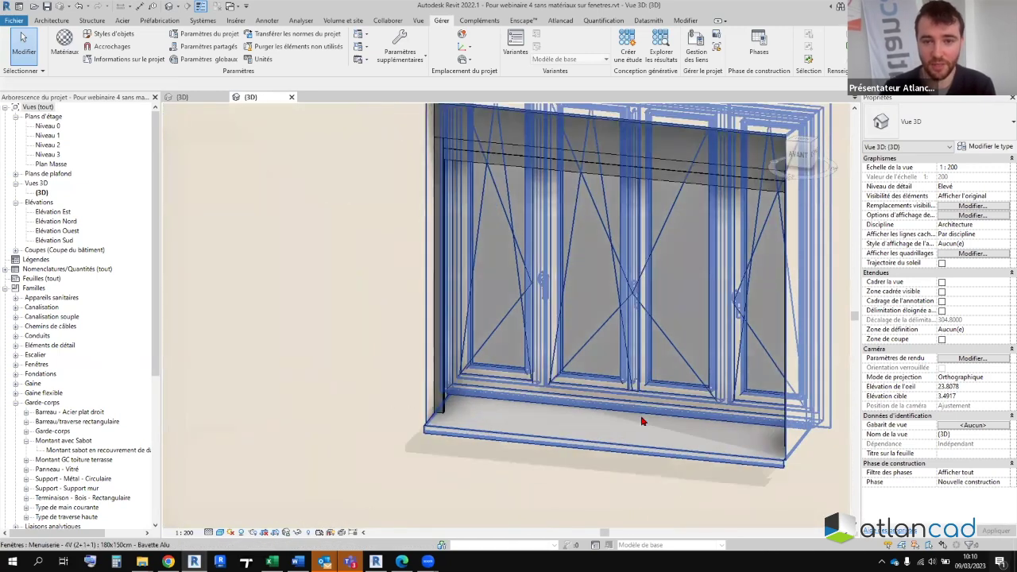
scroll(642, 421, down, 1)
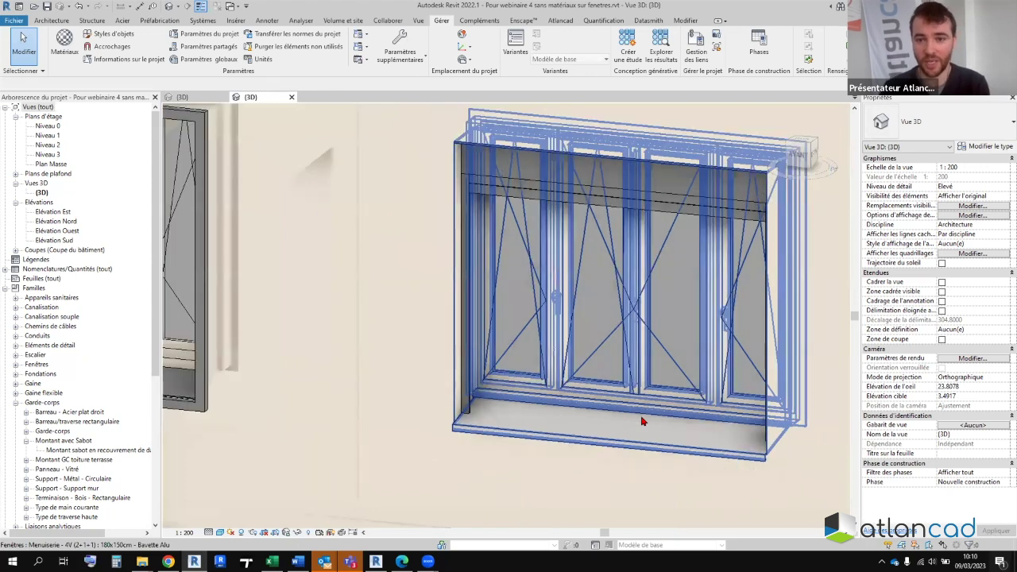
scroll(643, 421, down, 1)
scroll(642, 420, down, 1)
scroll(643, 421, down, 1)
scroll(453, 379, down, 1)
scroll(448, 376, down, 2)
scroll(448, 376, down, 1)
scroll(448, 377, down, 2)
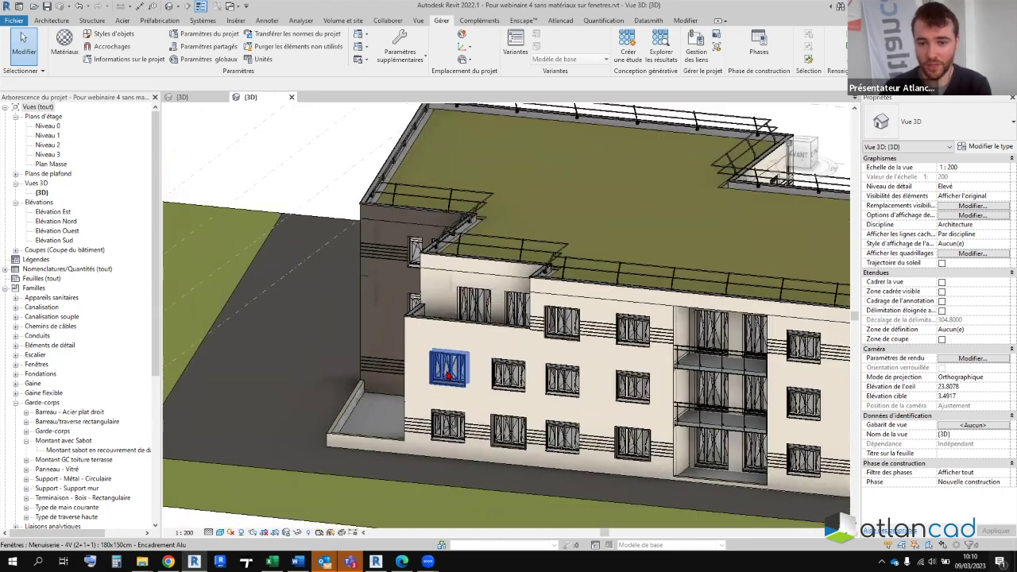
scroll(448, 376, down, 1)
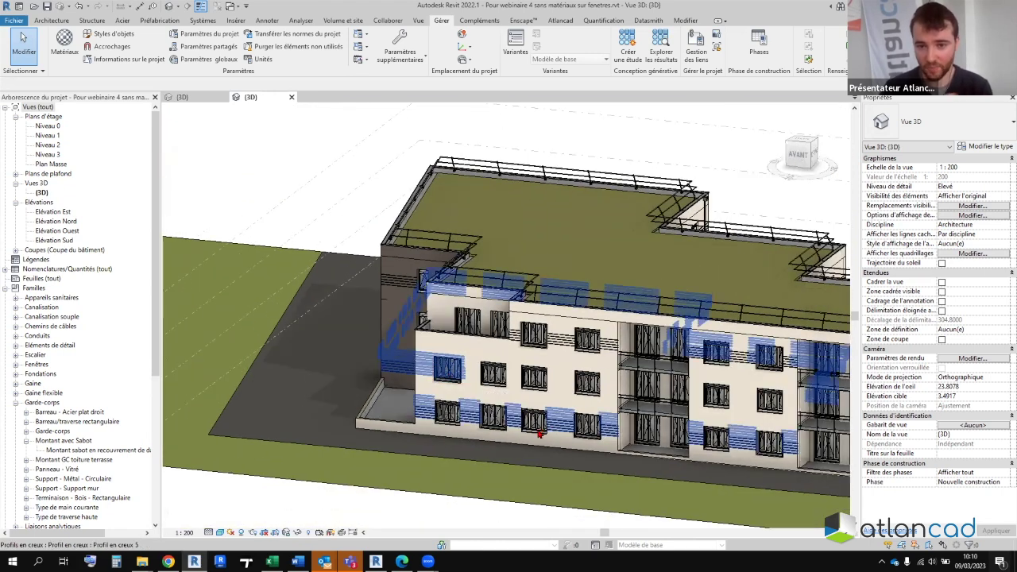
scroll(517, 429, up, 5)
scroll(517, 435, down, 3)
scroll(500, 431, down, 1)
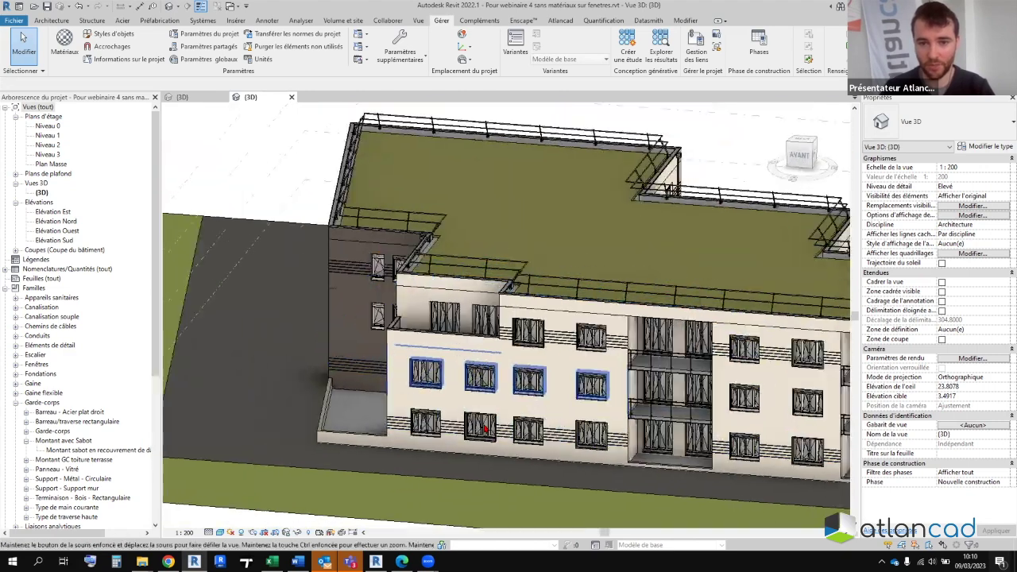
shift+middle_drag(486, 429, 470, 427)
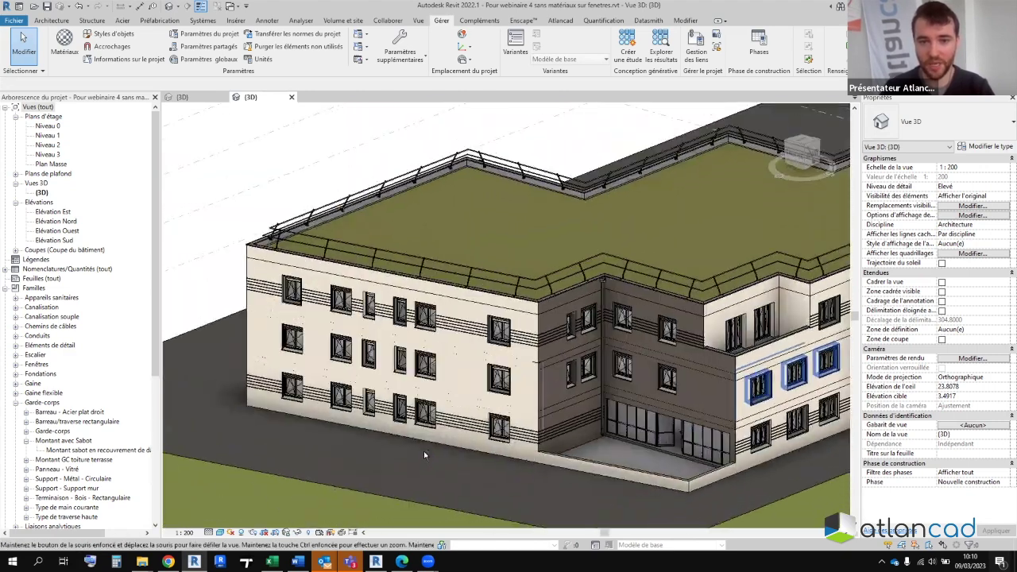
scroll(470, 427, up, 3)
mouse_move(465, 408)
shift+middle_down()
mouse_move(669, 420)
mouse_move(641, 442)
mouse_move(618, 382)
shift+middle_up()
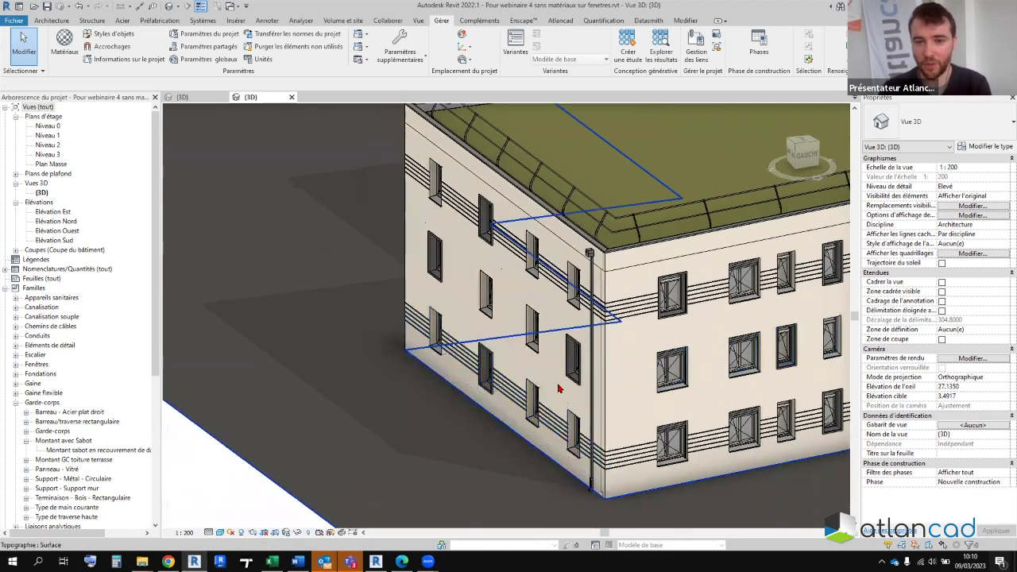
scroll(618, 381, up, 3)
scroll(618, 381, up, 5)
- Select the narrow 80x150cm window and browse materials for its Matériau de l'Imposte type parameter
click(596, 480)
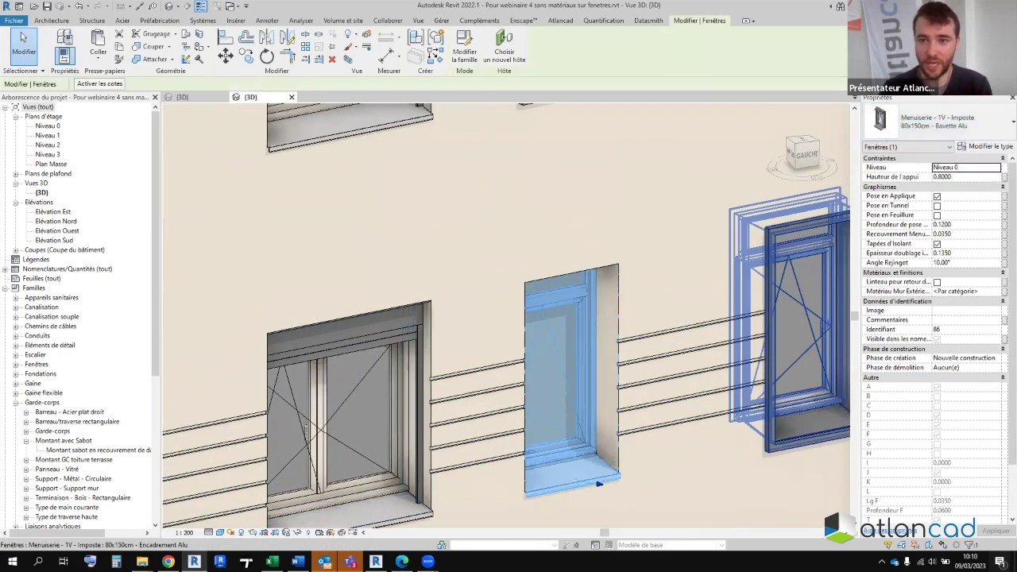
drag(702, 188, 581, 429)
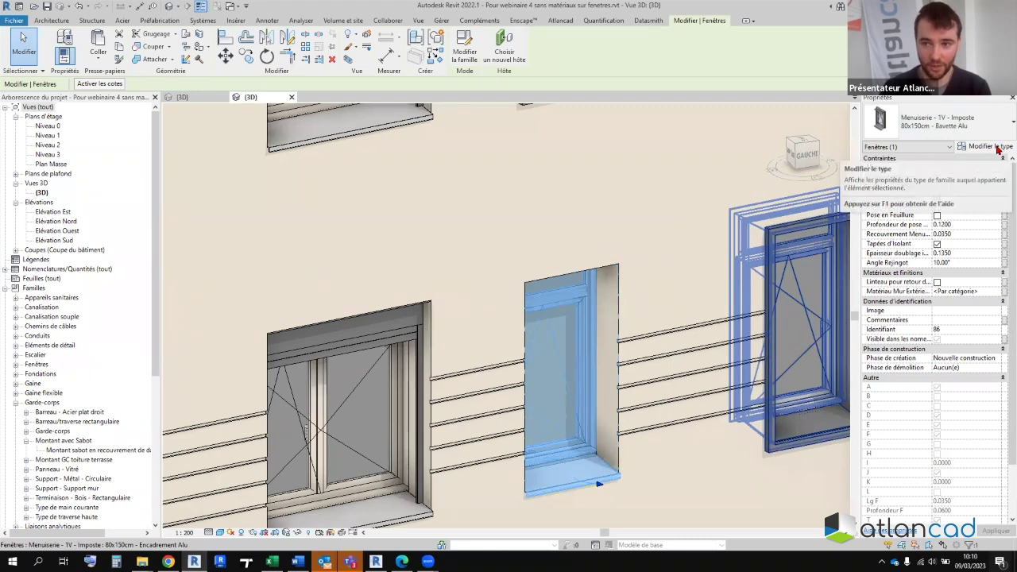
click(985, 146)
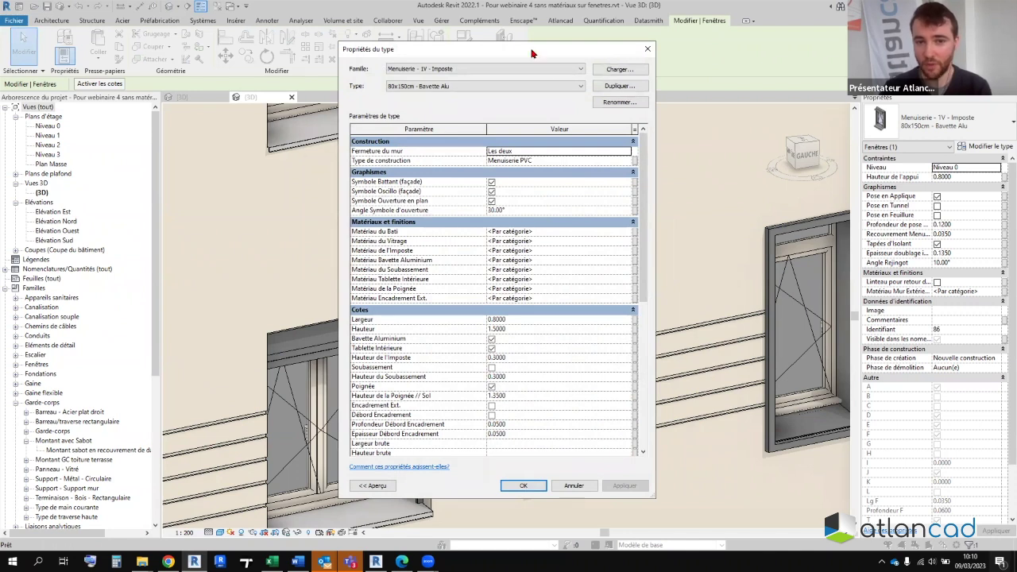
drag(534, 54, 304, 85)
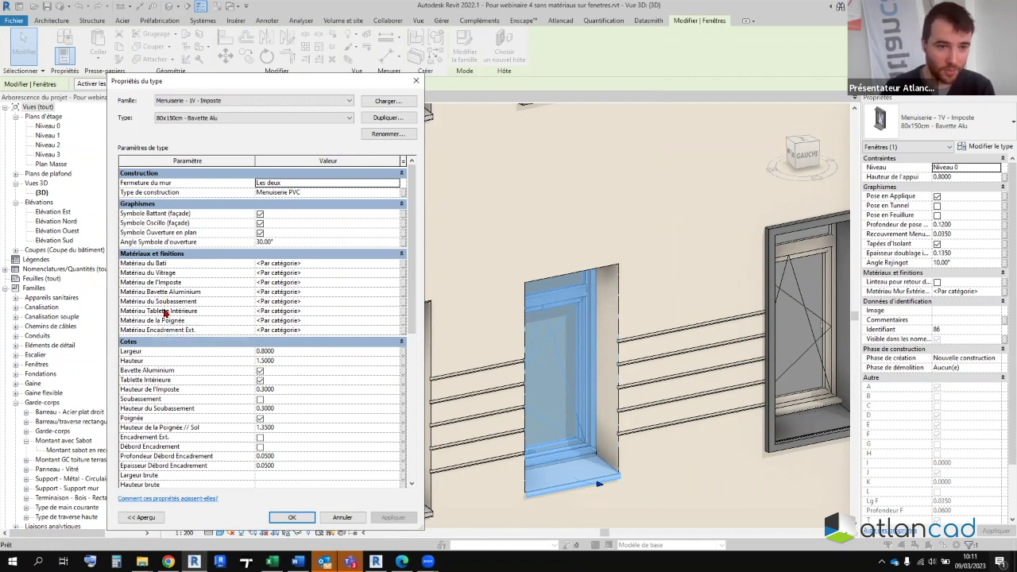
click(398, 284)
click(401, 283)
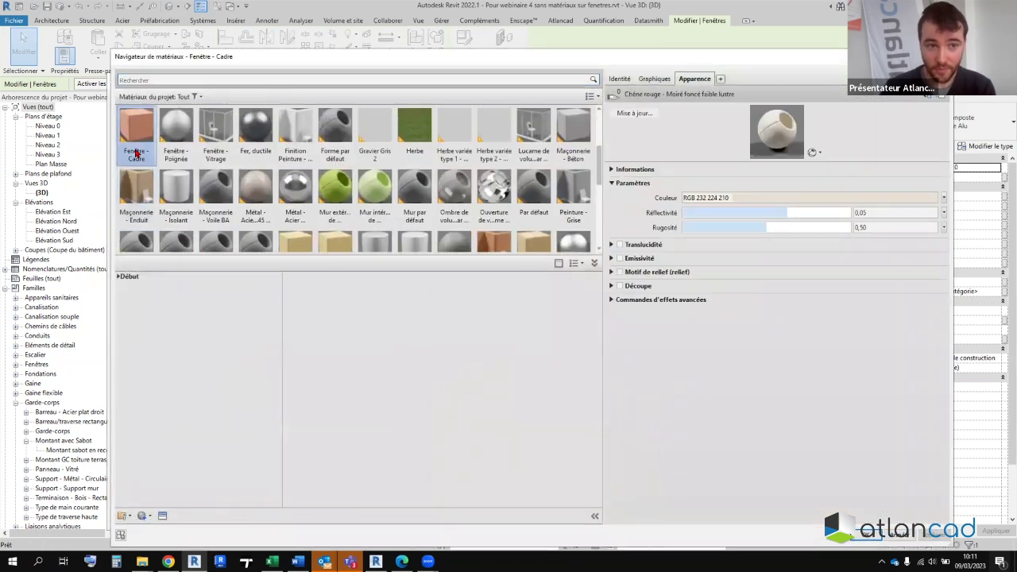
- Pick PVC RAL 9001 in the Material Browser as the window's Matériau de l'Imposte
scroll(136, 153, down, 5)
scroll(140, 204, up, 3)
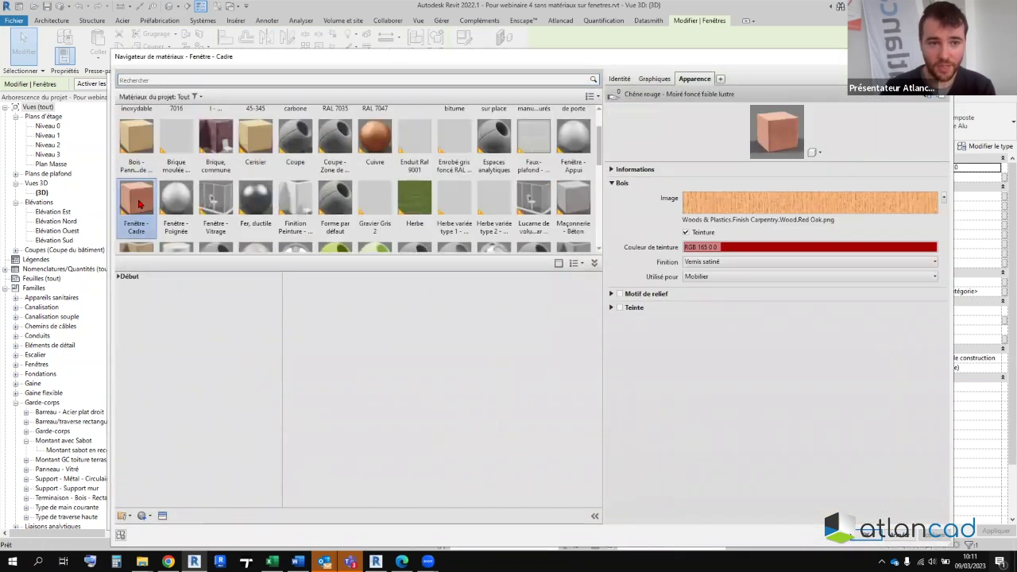
click(137, 211)
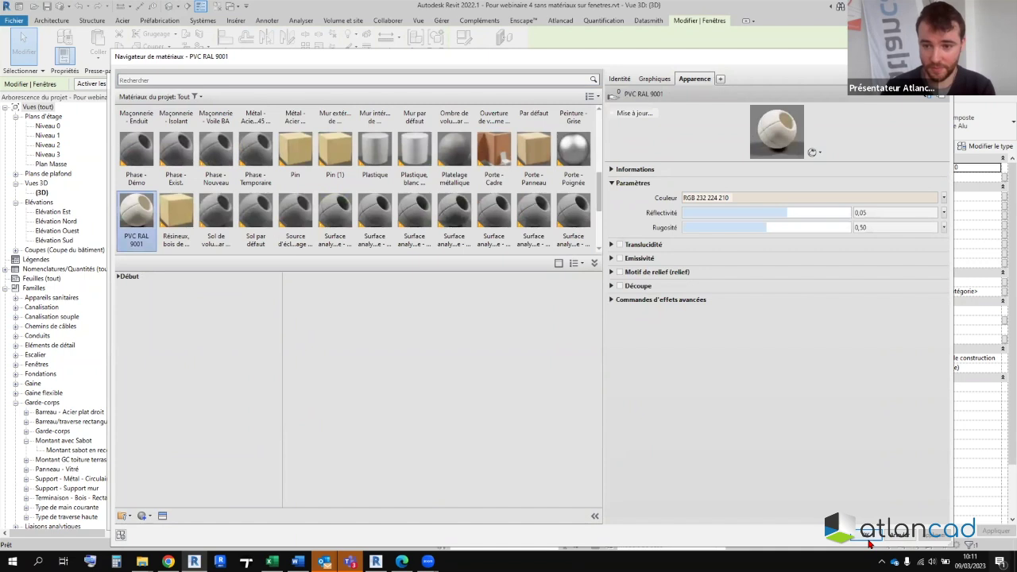
click(890, 530)
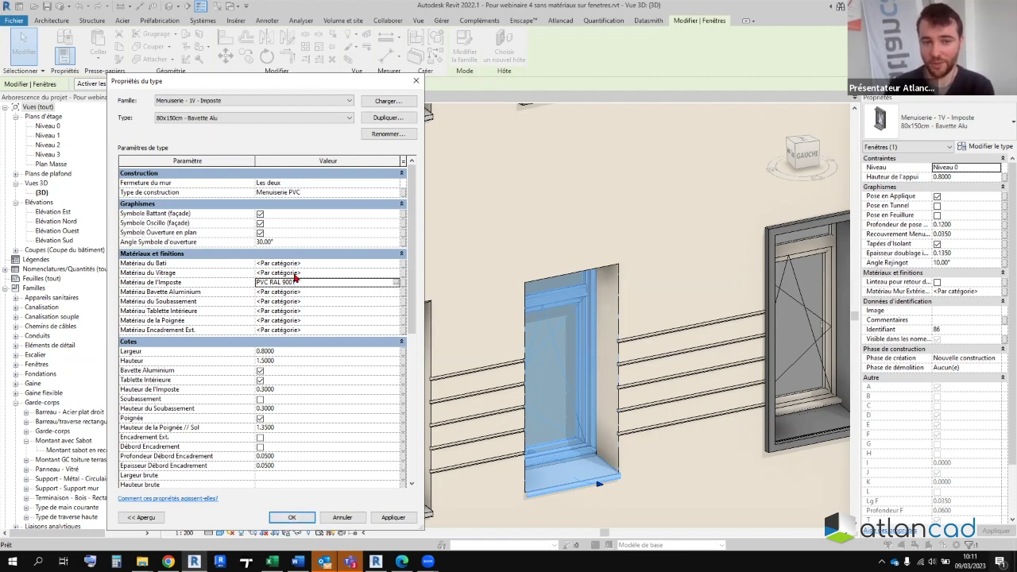
click(299, 520)
- Close the window type properties and zoom back out to the whole building in 3D
click(298, 518)
scroll(468, 279, down, 3)
scroll(469, 280, down, 2)
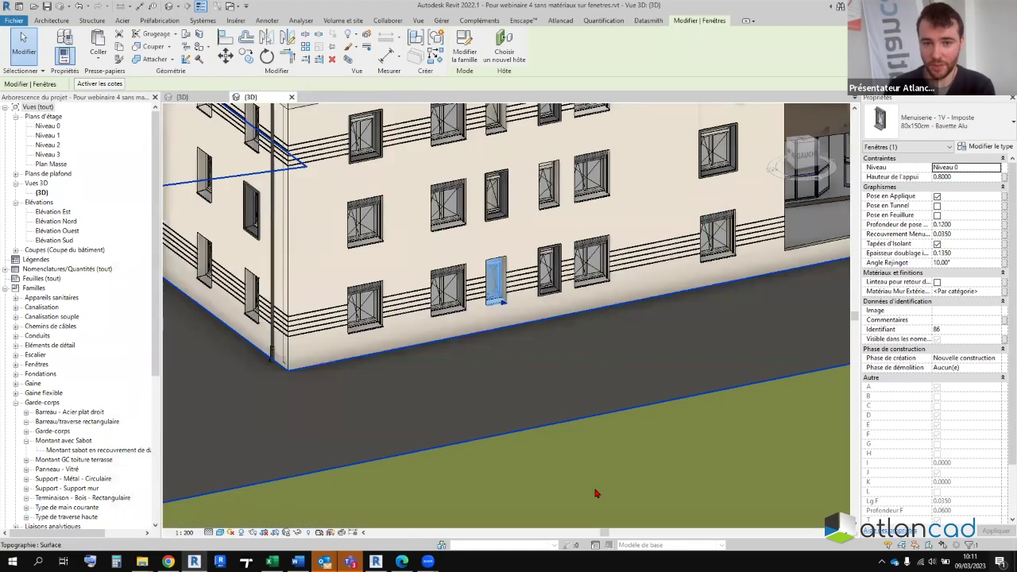
click(568, 349)
scroll(508, 161, up, 3)
scroll(579, 251, up, 3)
scroll(574, 249, up, 2)
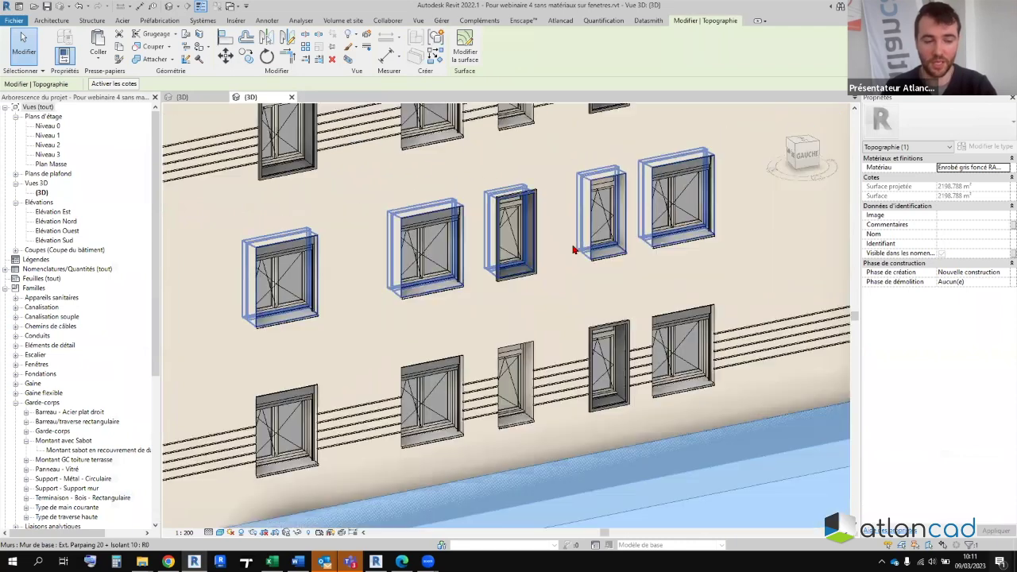
scroll(574, 250, down, 5)
mouse_move(563, 306)
shift+middle_down()
mouse_move(540, 267)
mouse_move(558, 150)
shift+middle_up()
scroll(540, 268, up, 2)
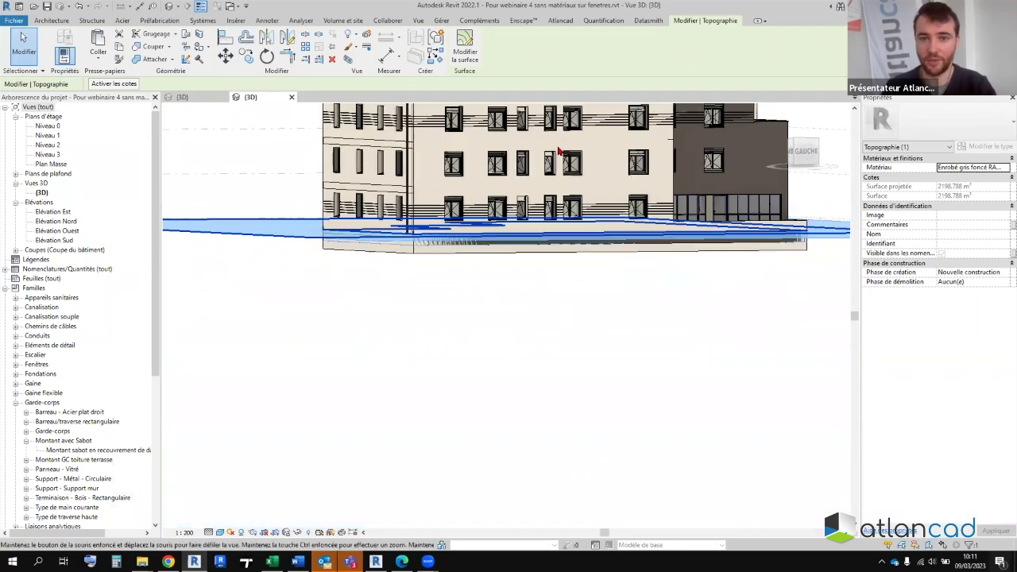
scroll(559, 151, up, 5)
scroll(509, 262, up, 2)
scroll(476, 254, up, 1)
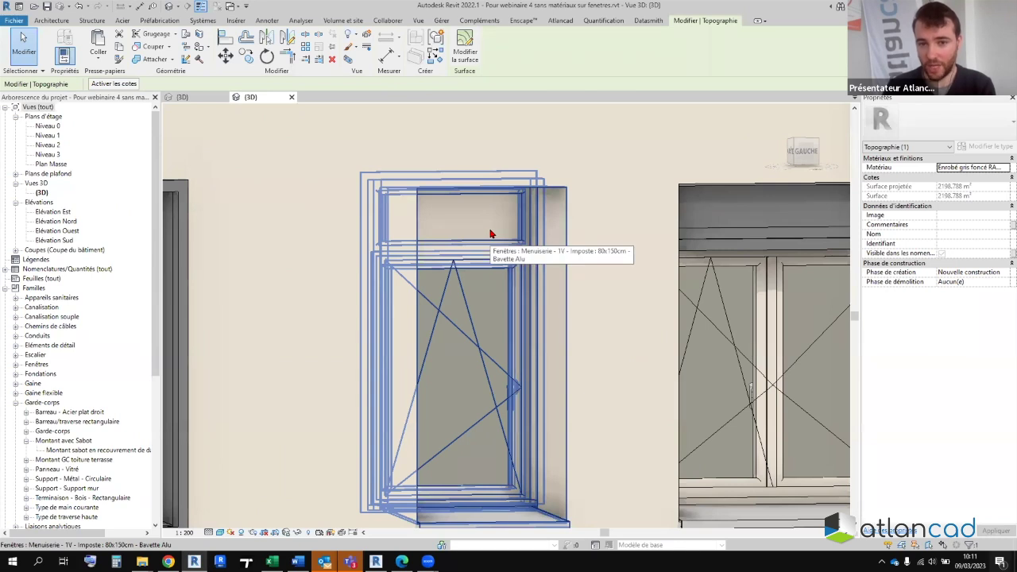
scroll(490, 233, down, 3)
scroll(490, 233, down, 2)
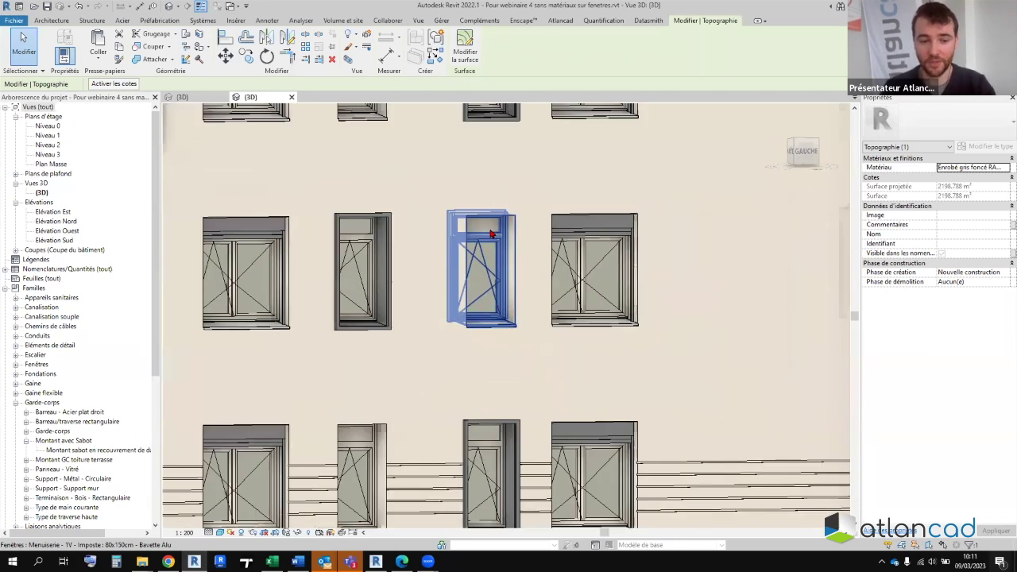
scroll(490, 233, down, 1)
middle_drag(609, 231, 499, 305)
scroll(499, 306, down, 3)
scroll(476, 286, down, 1)
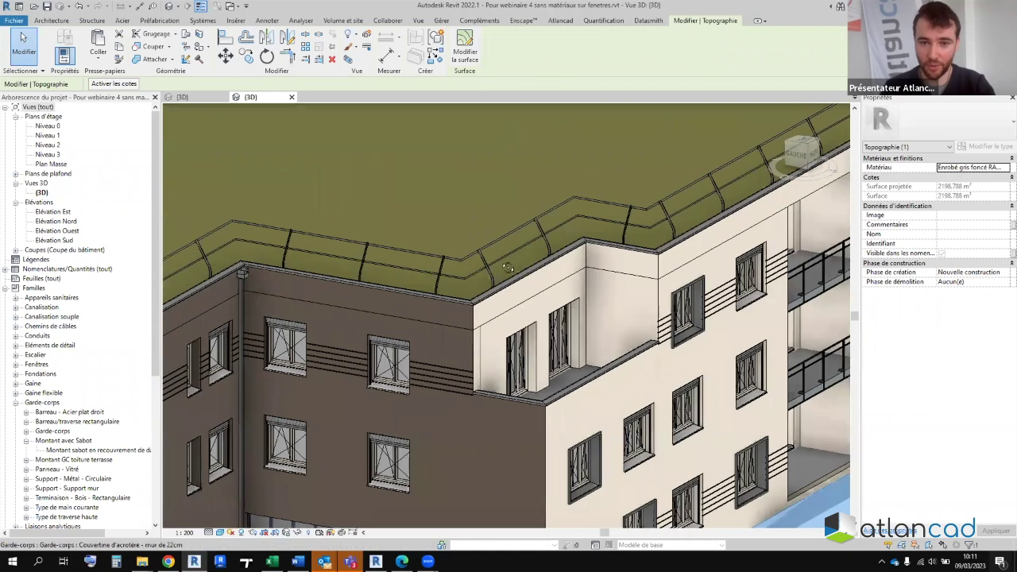
scroll(357, 223, down, 3)
scroll(231, 151, down, 1)
- Open Object Styles with OS and expand Fenêtres to review its subcategories
key(o)
key(s)
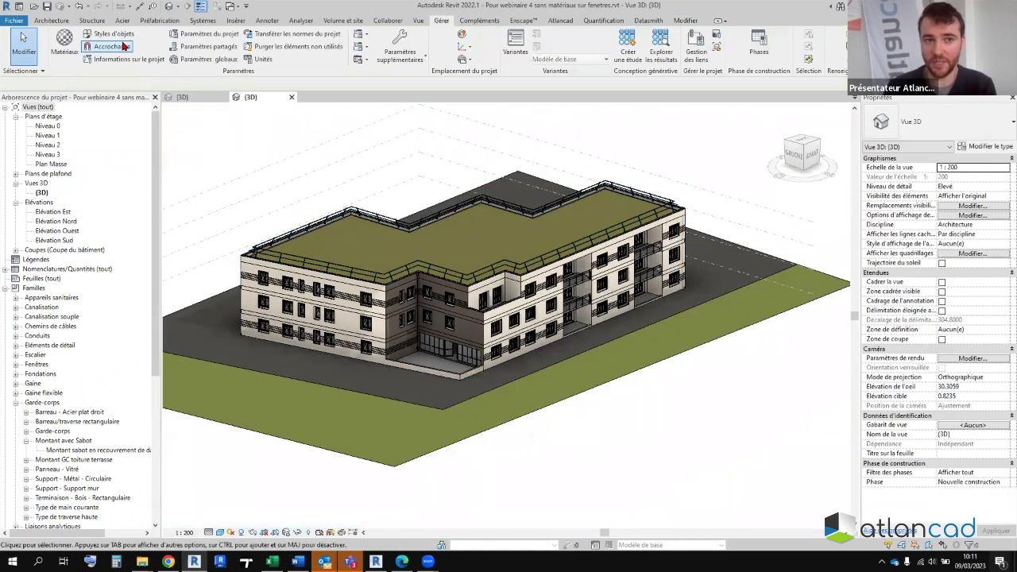
scroll(263, 337, down, 4)
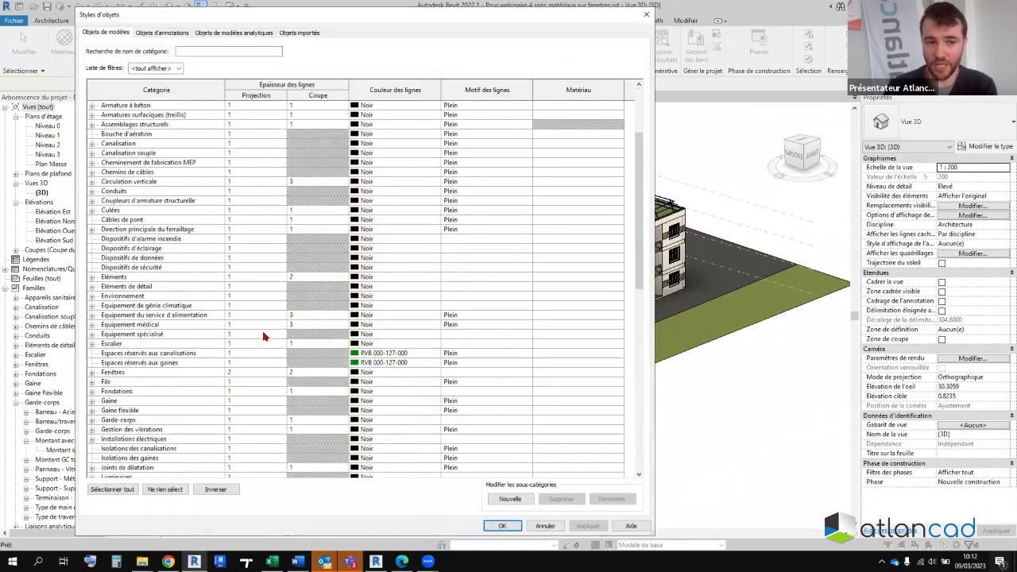
click(92, 372)
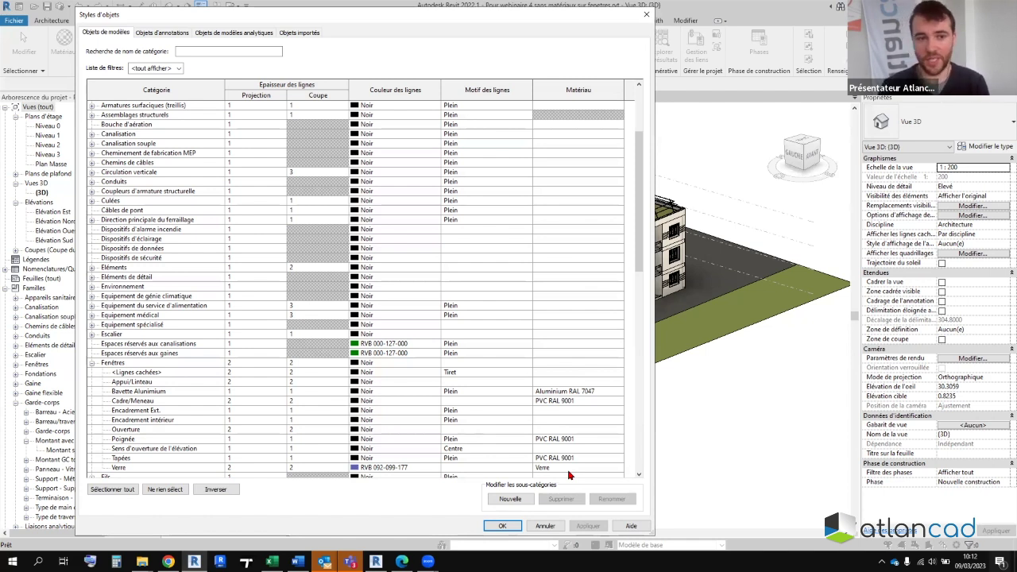
scroll(331, 286, up, 3)
scroll(330, 286, down, 3)
scroll(290, 324, down, 3)
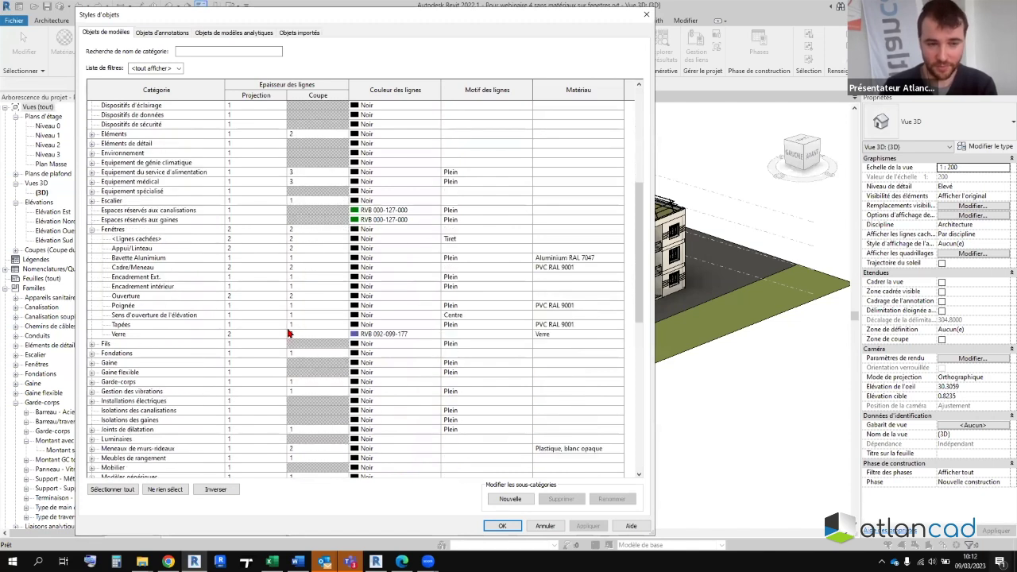
scroll(288, 333, down, 3)
scroll(256, 334, down, 3)
scroll(256, 334, down, 1)
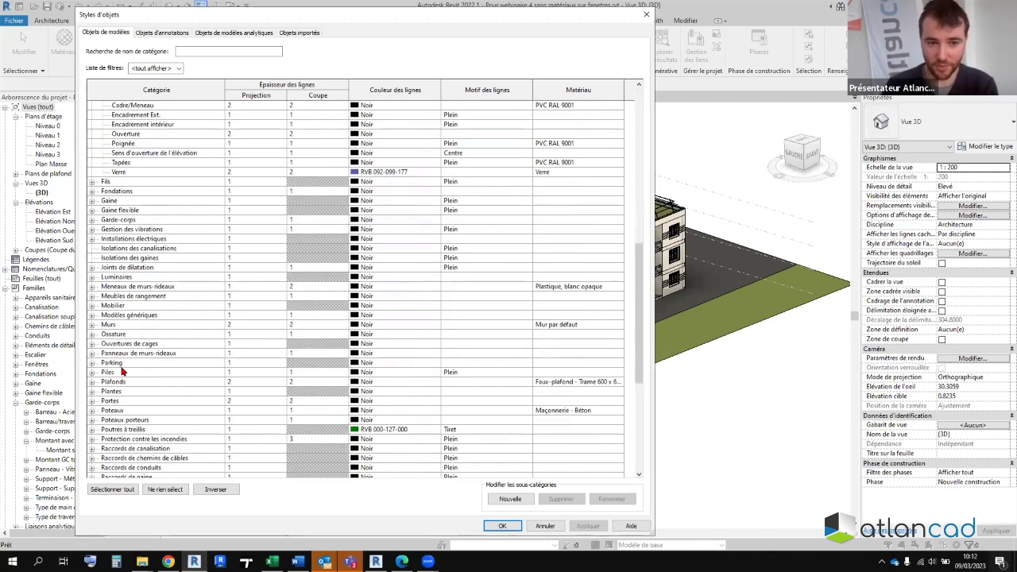
- Inspect the full material name assigned to the Plafonds category
click(131, 382)
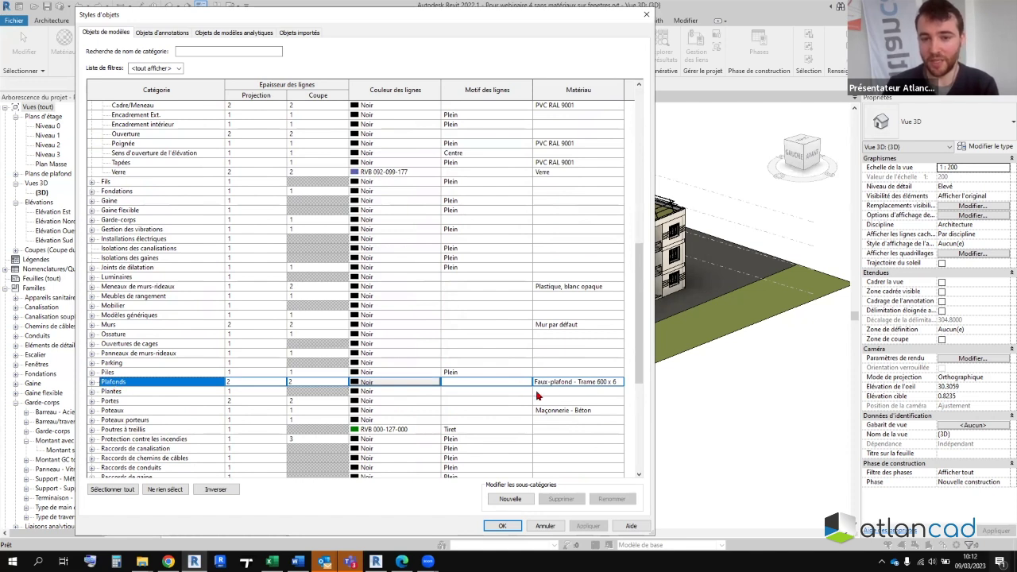
click(579, 381)
click(580, 379)
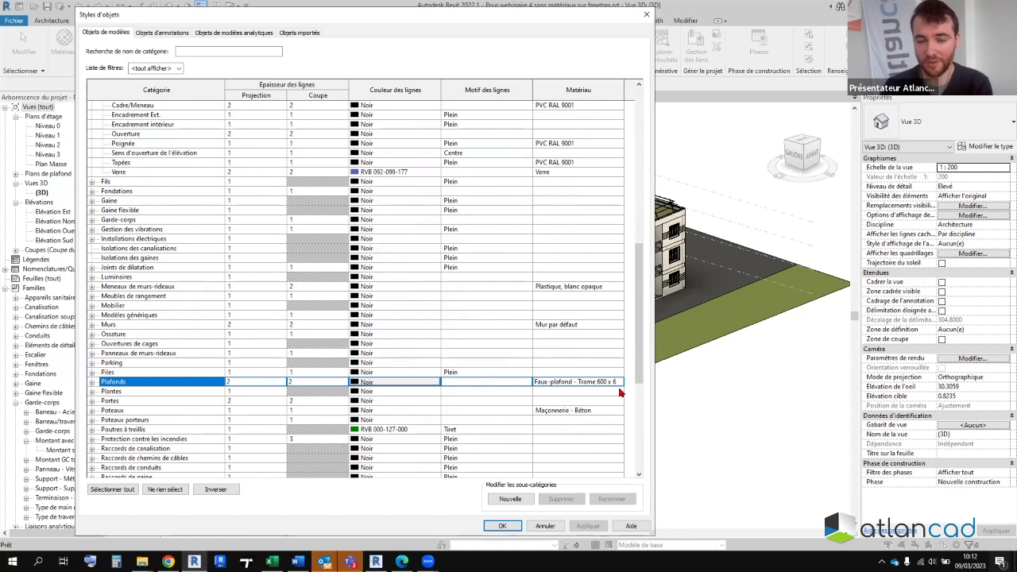
click(572, 382)
click(539, 385)
click(540, 384)
click(623, 382)
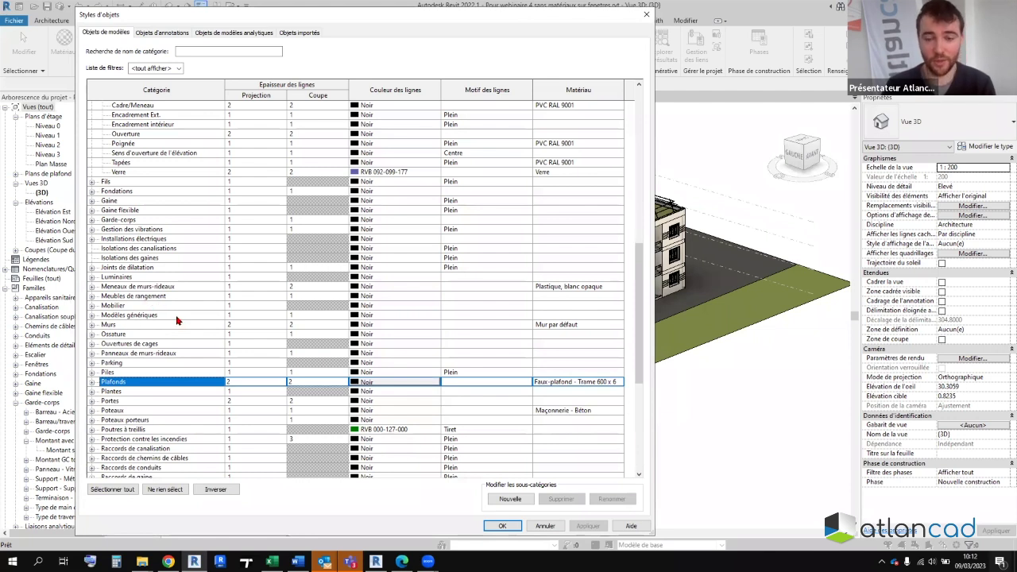
- Expand Panneaux de murs-rideaux and check its <Lignes cachées> subcategory's Tiret line pattern
scroll(139, 342, down, 1)
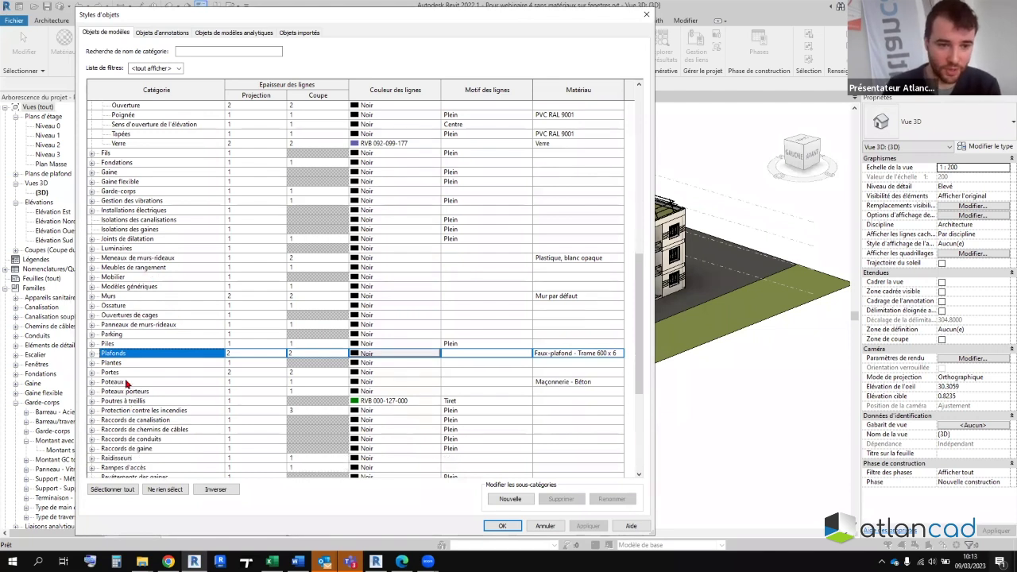
click(127, 325)
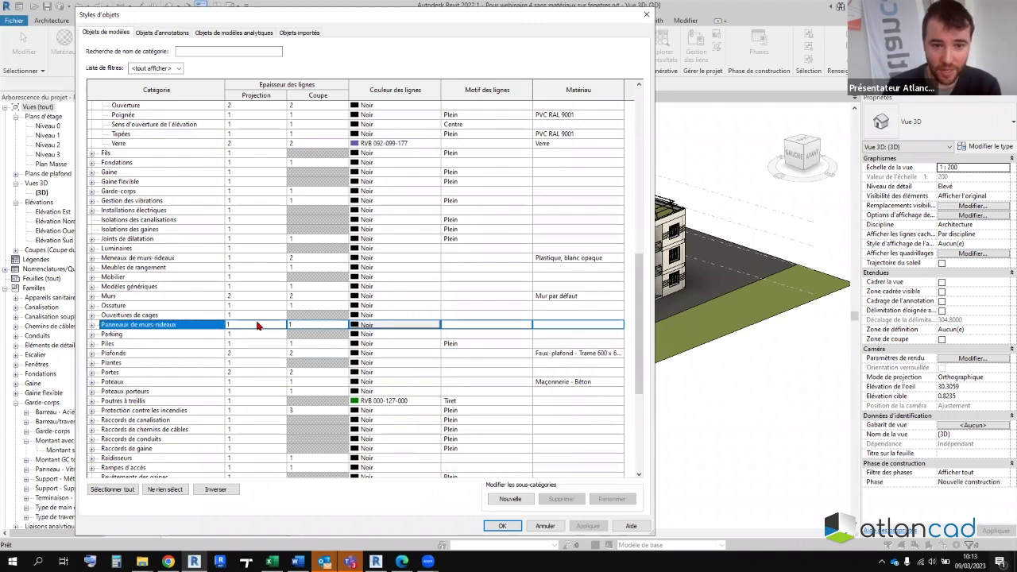
click(92, 325)
click(165, 335)
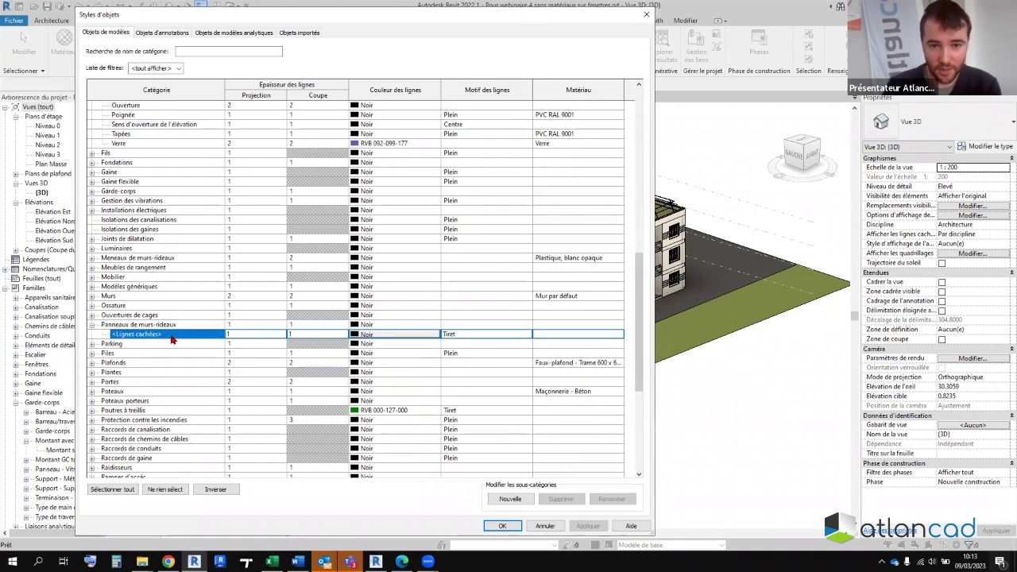
click(174, 325)
click(171, 334)
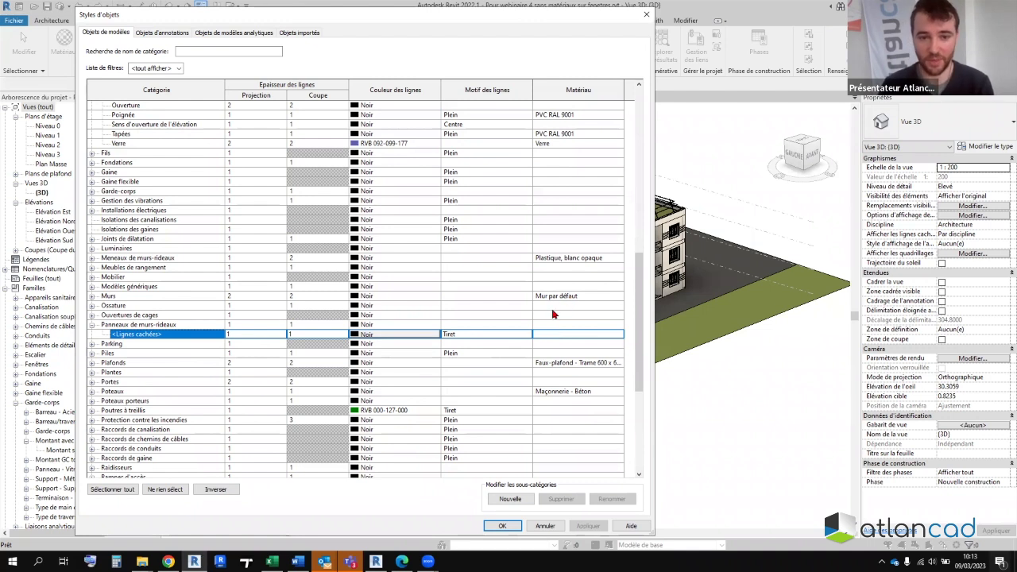
click(502, 526)
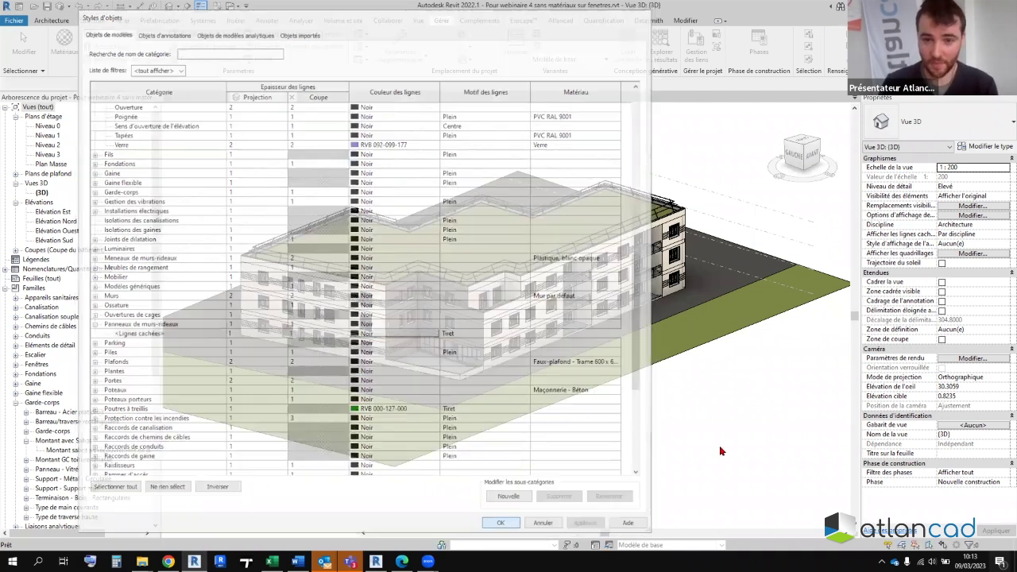
scroll(492, 325, up, 2)
scroll(490, 333, up, 2)
scroll(491, 318, up, 2)
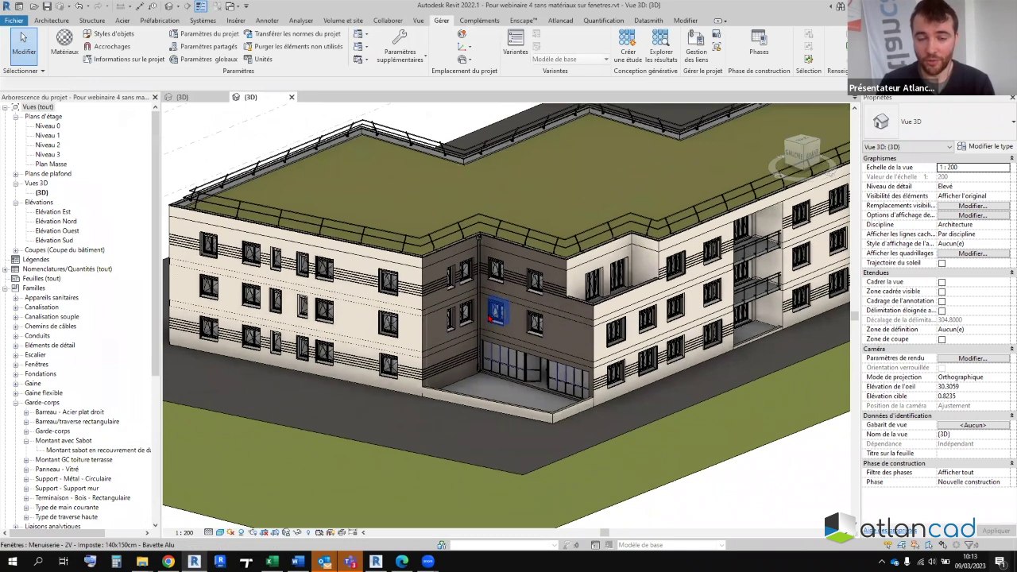
middle_drag(737, 508, 715, 487)
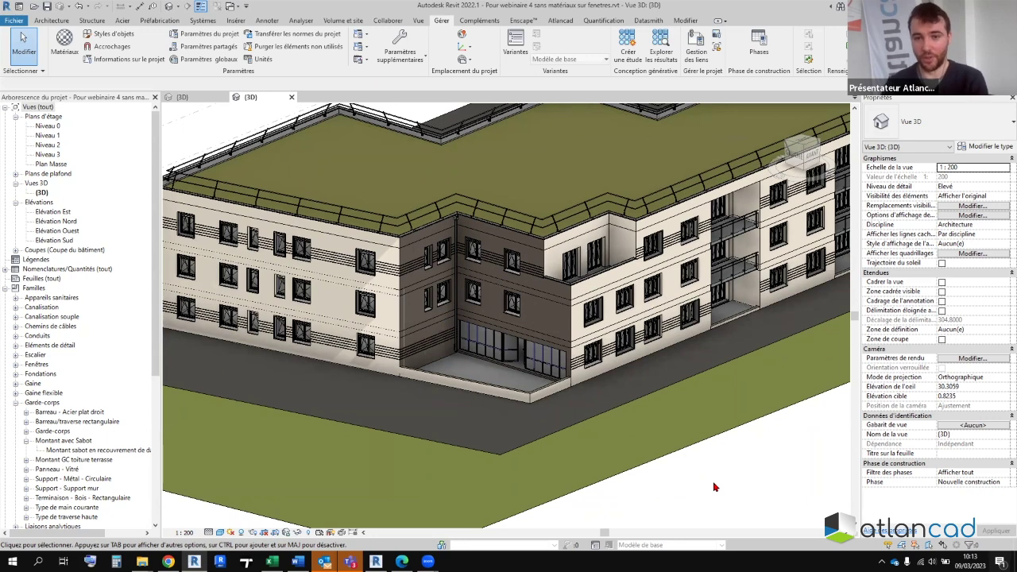
scroll(595, 302, up, 2)
scroll(601, 314, up, 2)
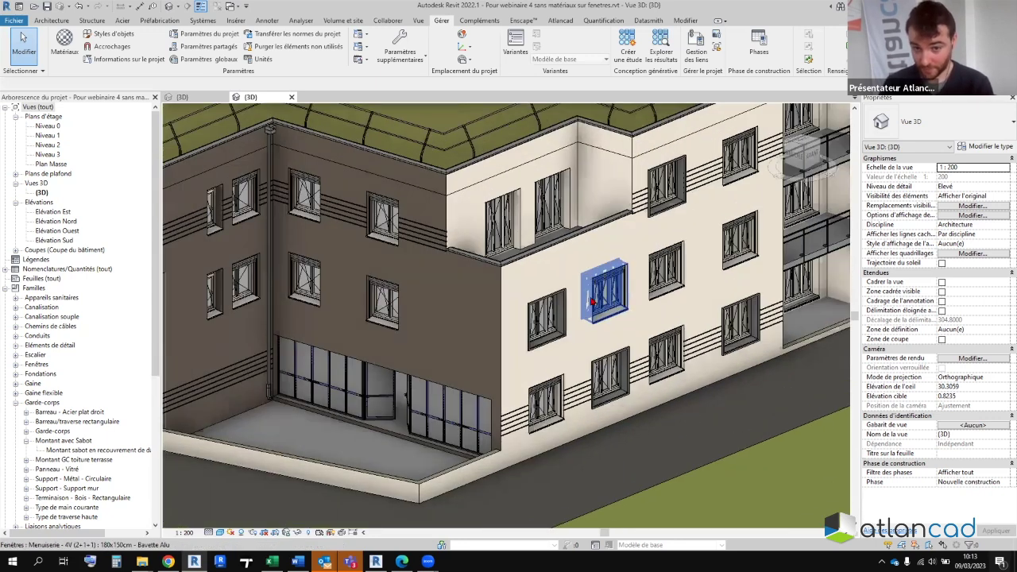
scroll(601, 322, up, 2)
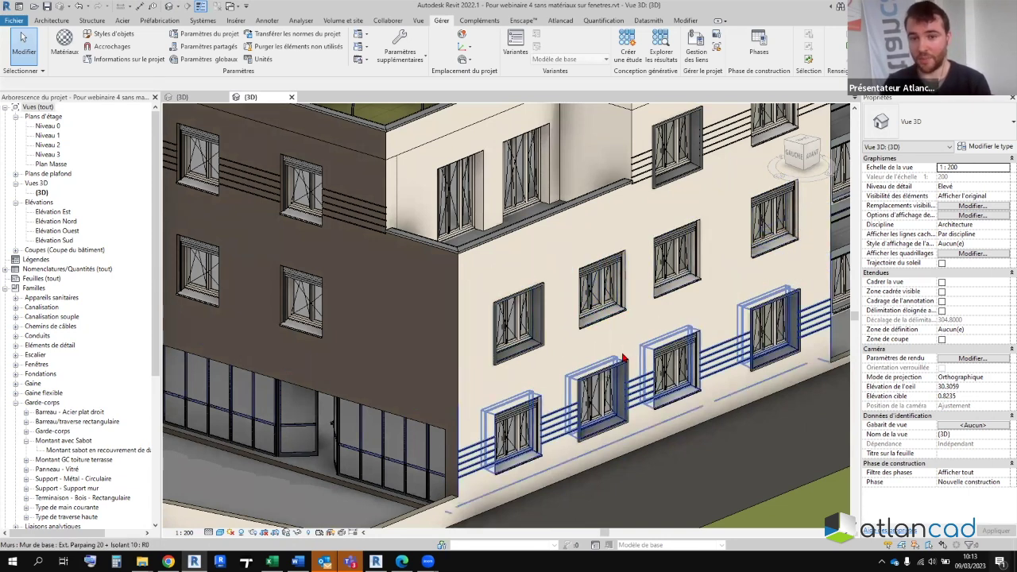
scroll(622, 359, down, 3)
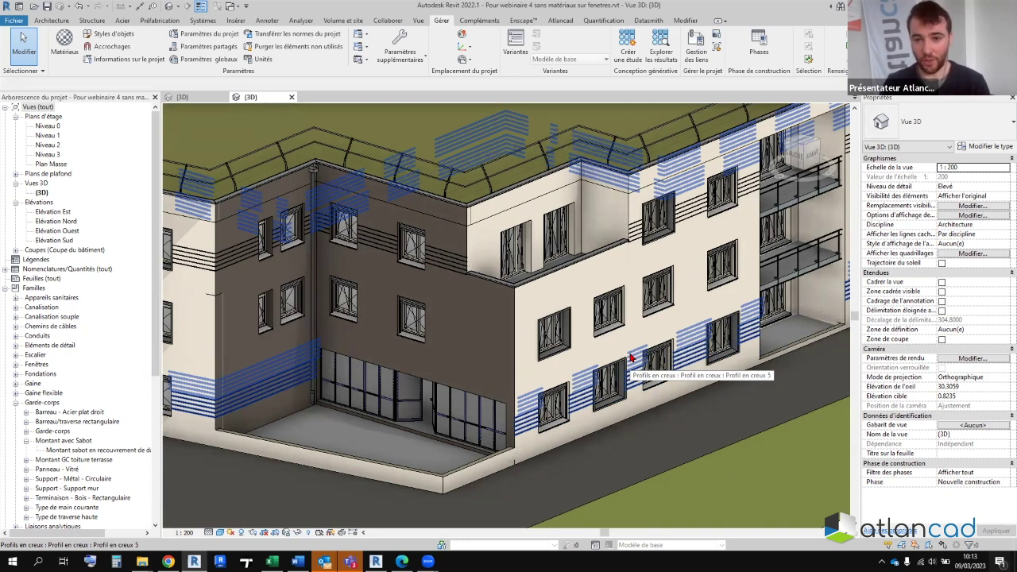
shift+middle_drag(630, 358, 630, 358)
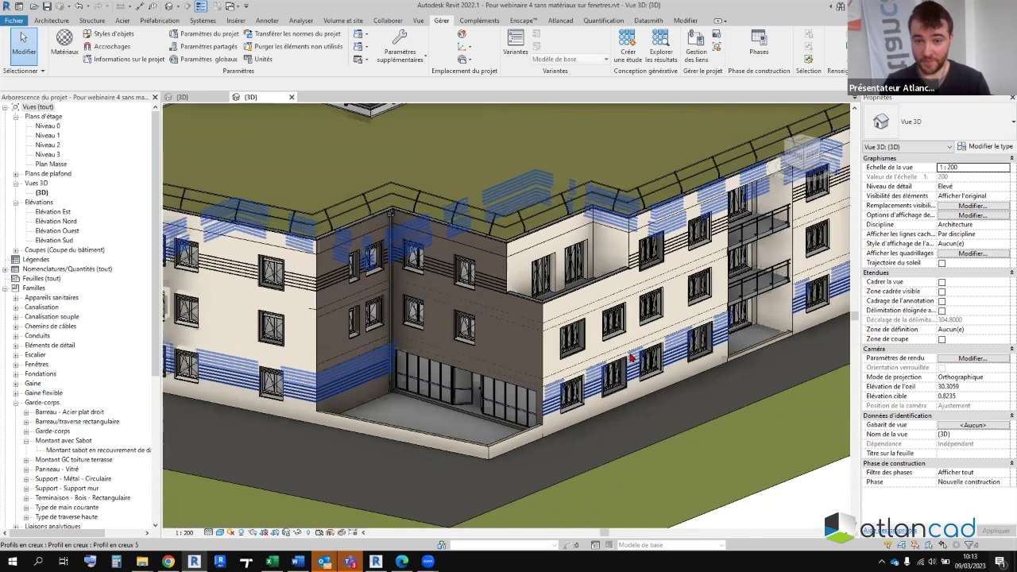
scroll(632, 359, up, 2)
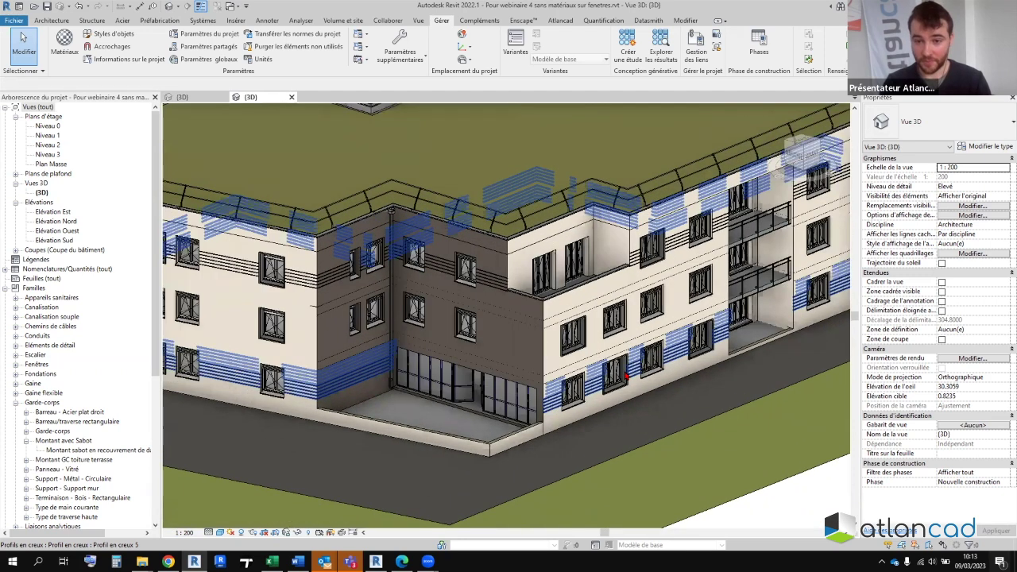
scroll(632, 350, up, 3)
scroll(633, 340, down, 3)
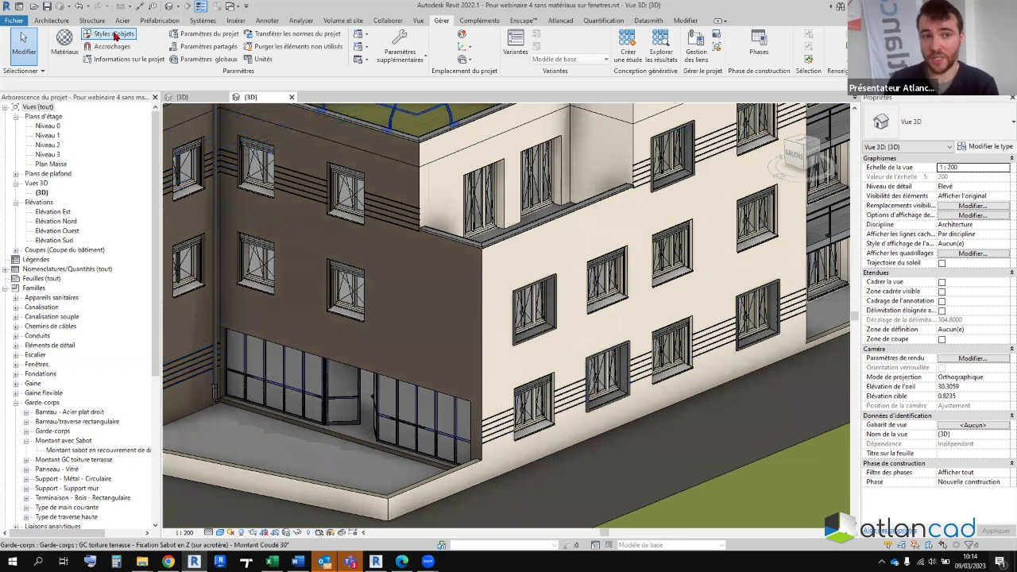
click(114, 34)
scroll(302, 245, down, 4)
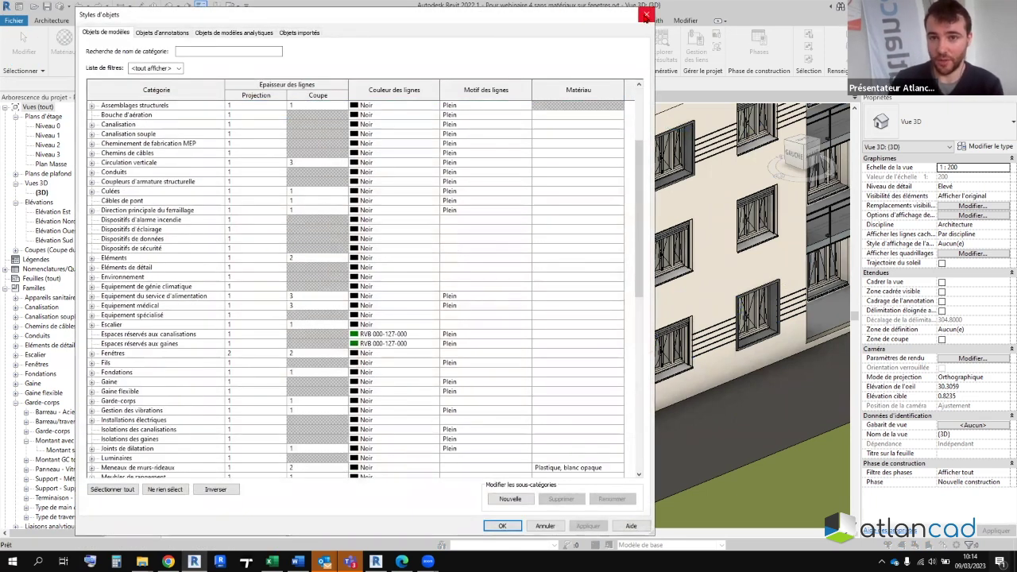
click(502, 525)
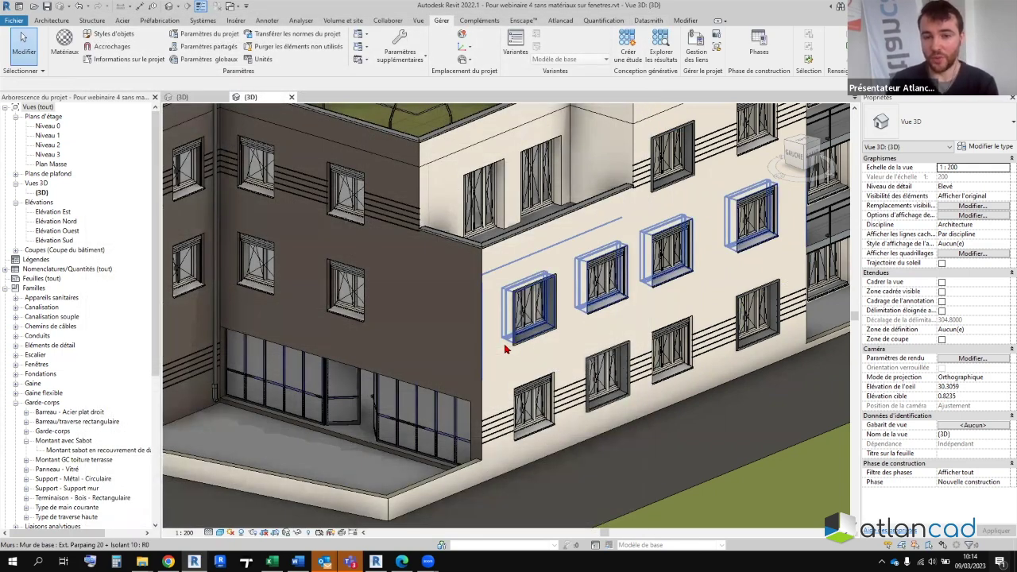
mouse_move(502, 350)
middle_down()
mouse_move(611, 371)
mouse_move(648, 364)
middle_up()
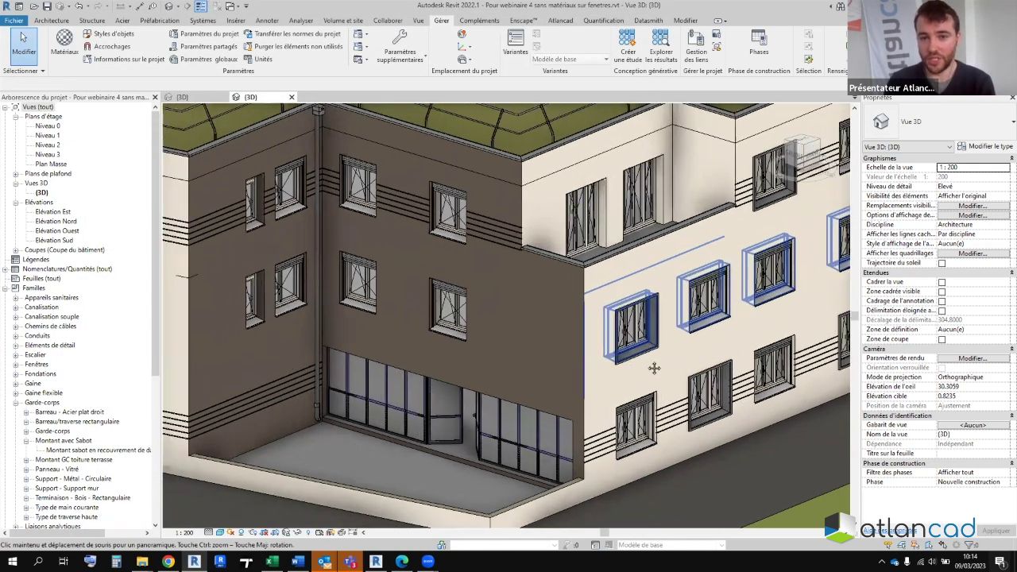
scroll(649, 365, down, 2)
scroll(648, 365, down, 2)
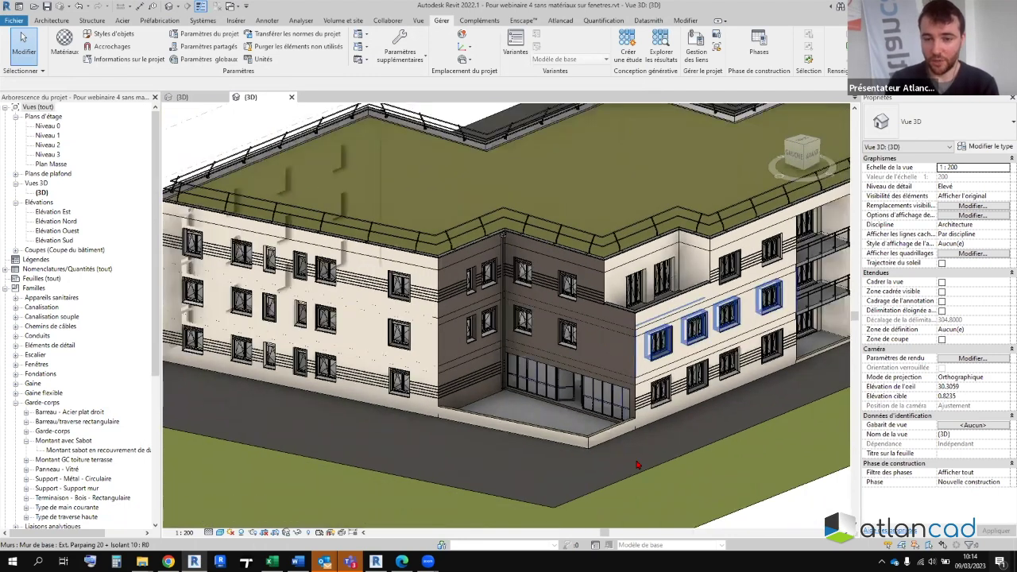
scroll(648, 364, down, 1)
mouse_move(648, 364)
middle_down()
mouse_move(634, 451)
mouse_move(614, 451)
middle_up()
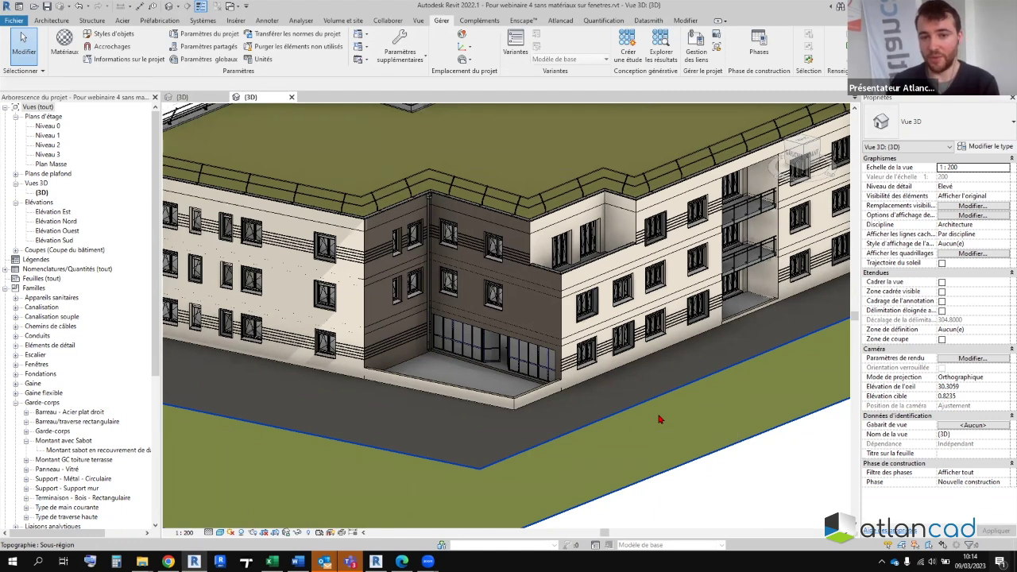
scroll(433, 274, up, 3)
scroll(433, 274, up, 2)
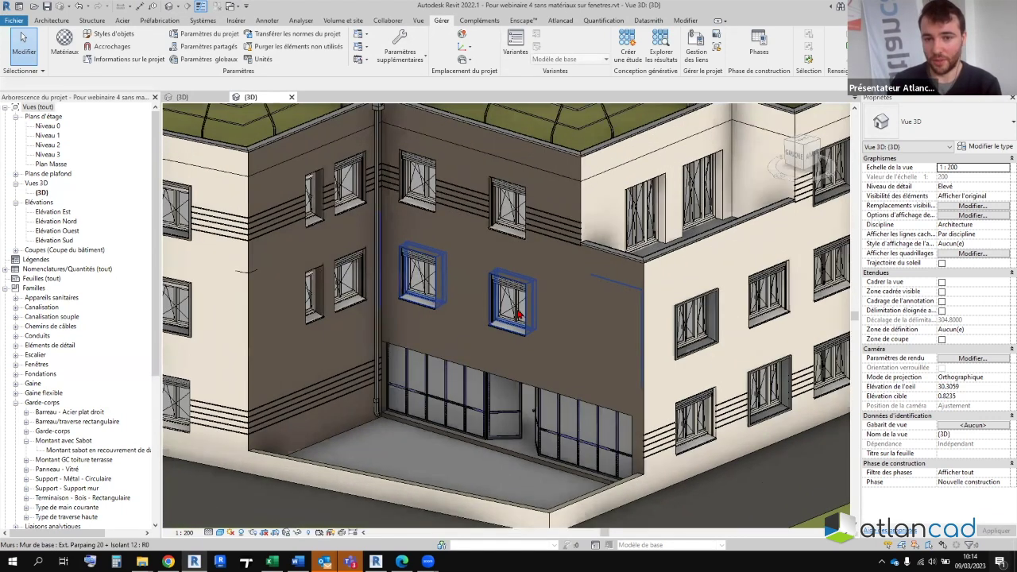
click(517, 302)
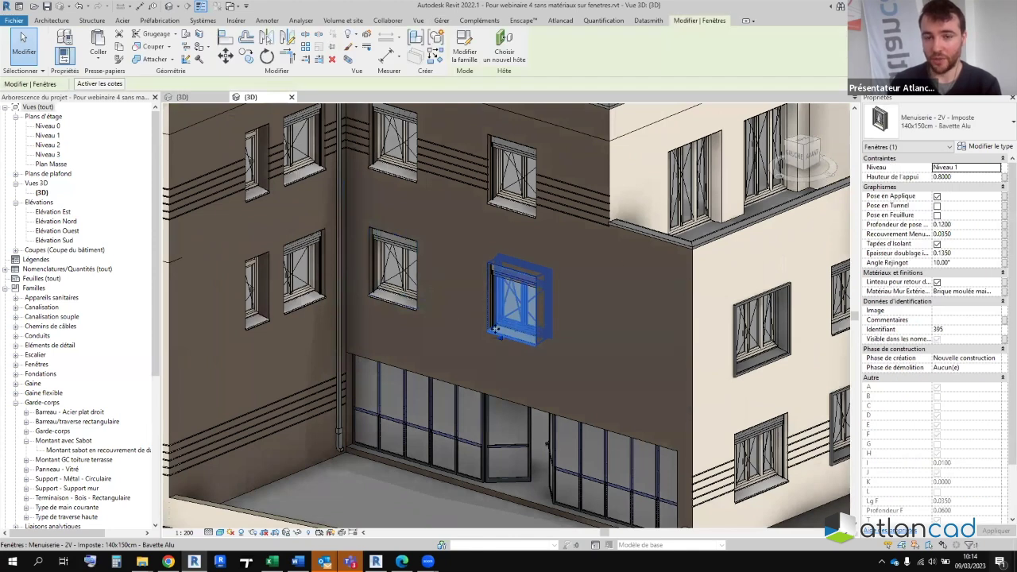
scroll(500, 327, up, 3)
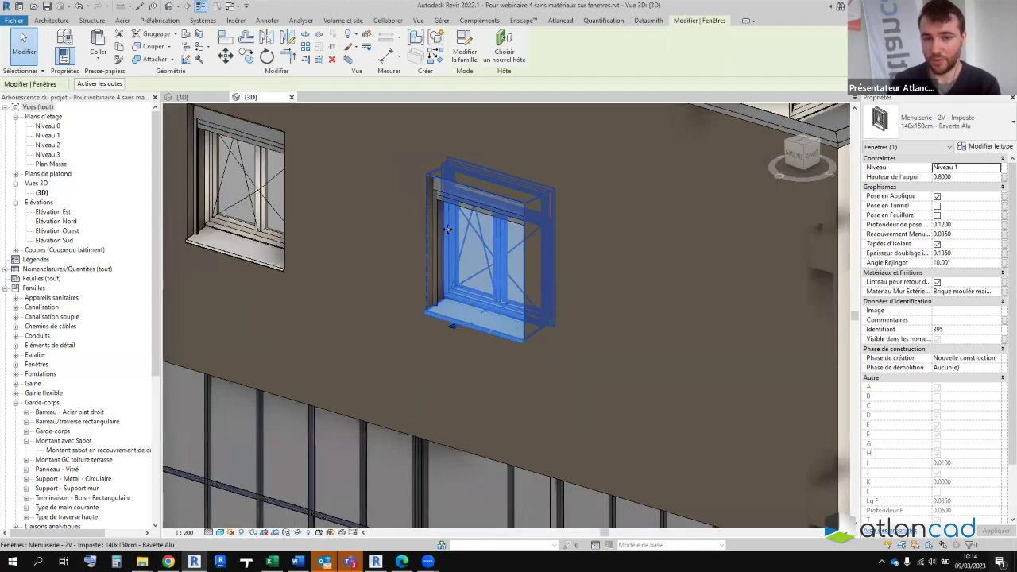
scroll(457, 250, down, 3)
scroll(469, 274, up, 2)
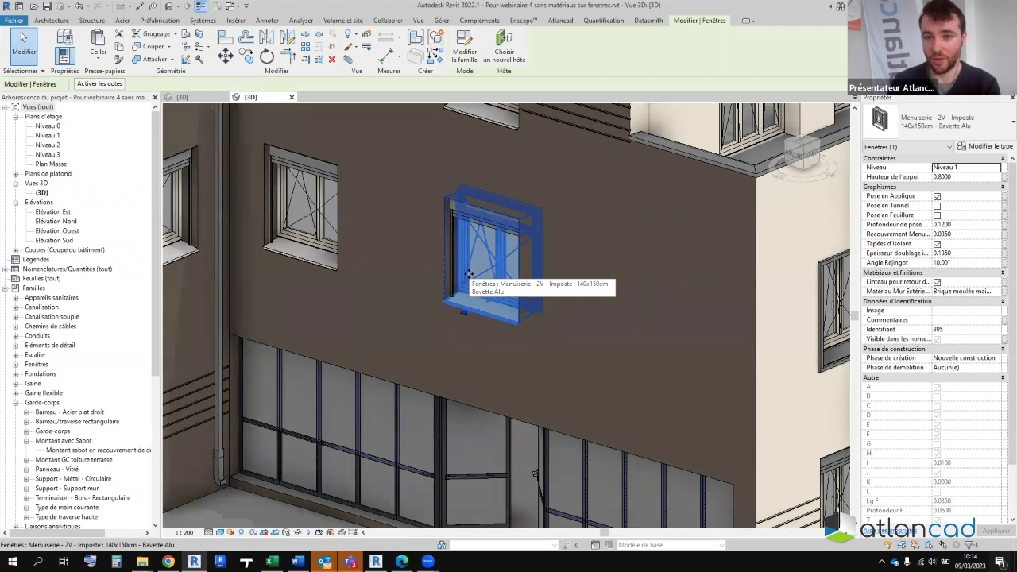
scroll(516, 247, down, 3)
scroll(536, 341, down, 2)
scroll(535, 341, down, 1)
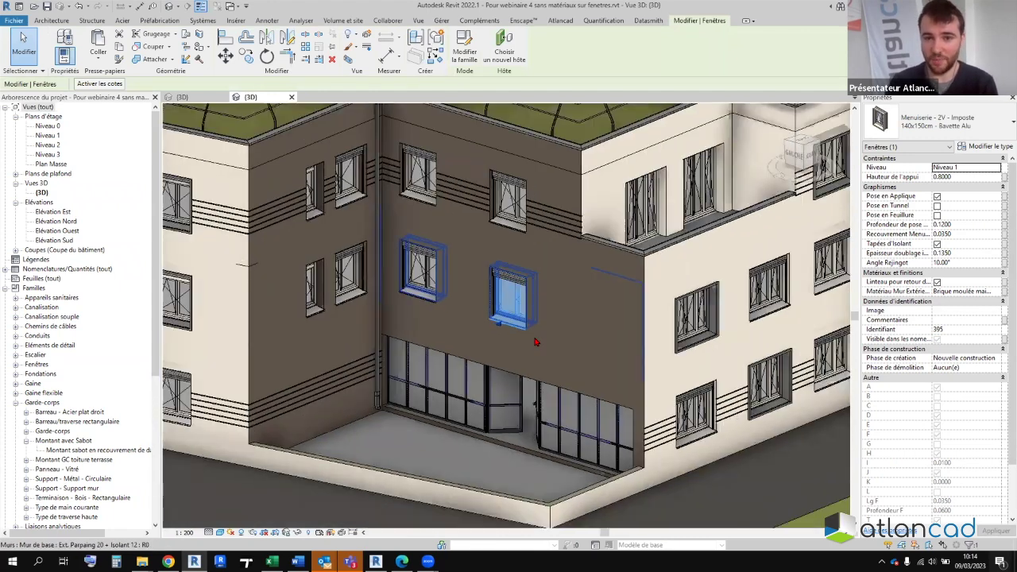
click(985, 146)
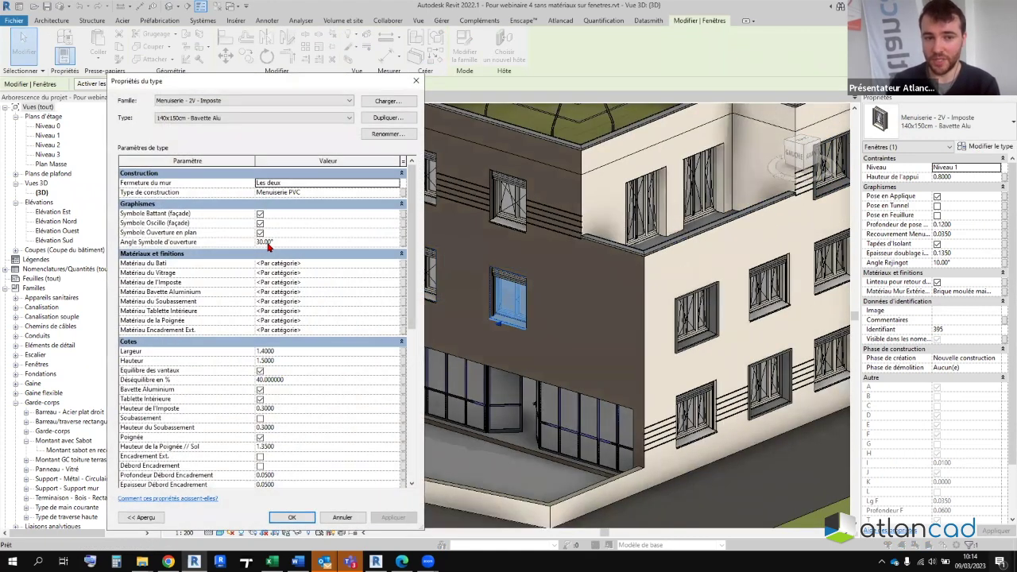
click(416, 80)
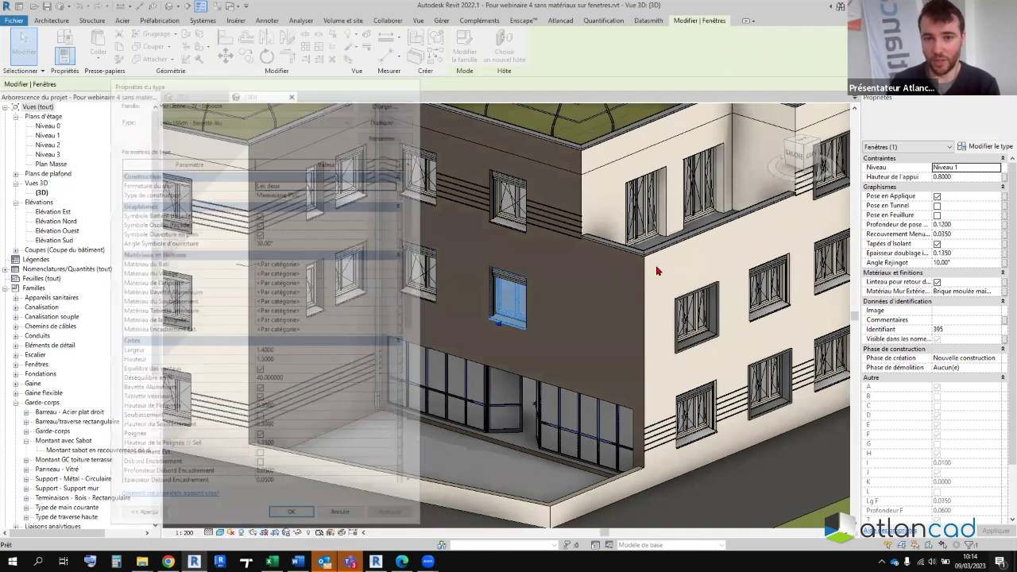
scroll(659, 268, down, 3)
scroll(290, 198, down, 2)
scroll(290, 199, up, 3)
key(Escape)
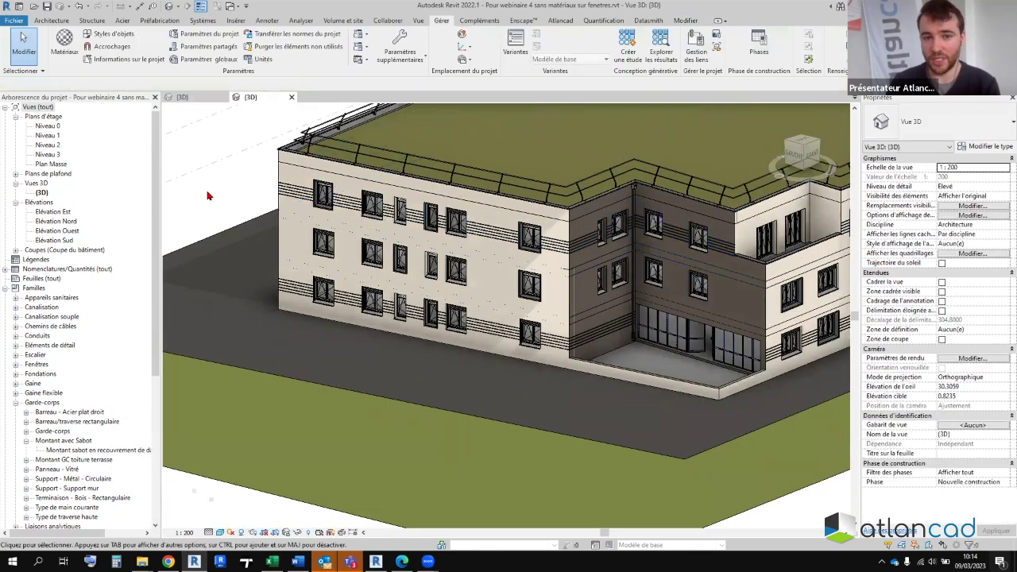
click(321, 202)
click(946, 121)
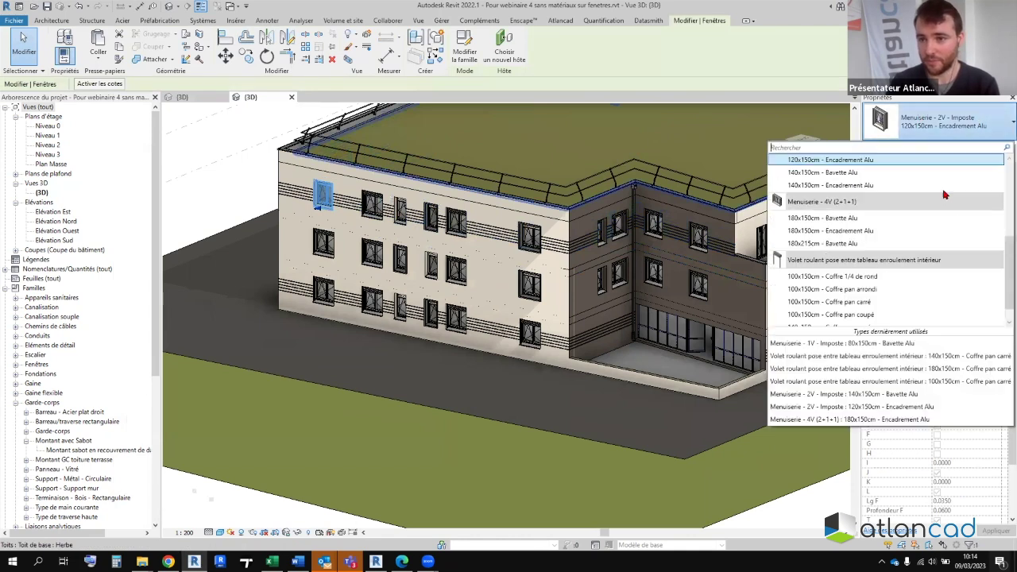
scroll(846, 230, up, 3)
scroll(846, 230, up, 2)
scroll(826, 206, down, 1)
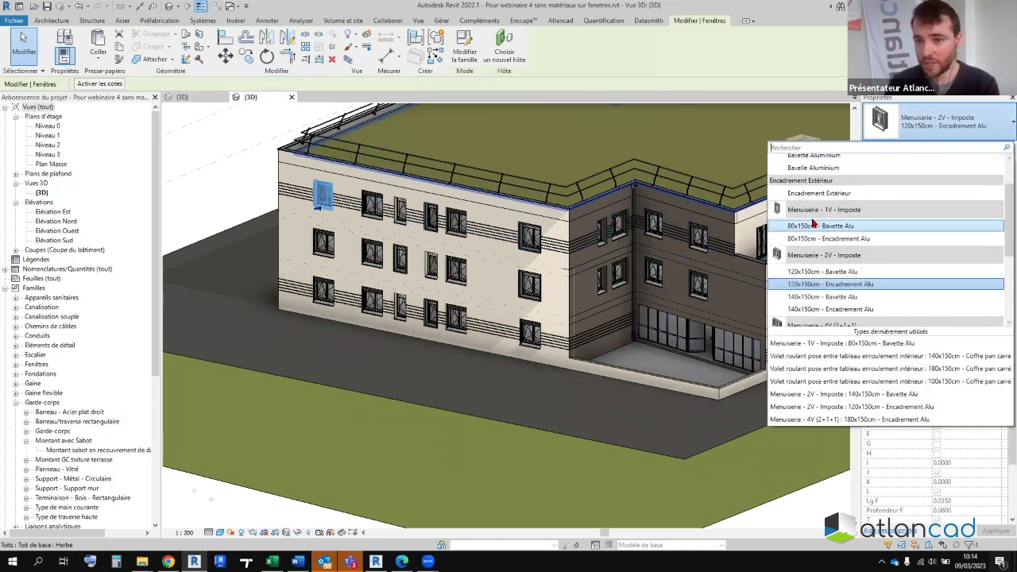
scroll(818, 247, down, 2)
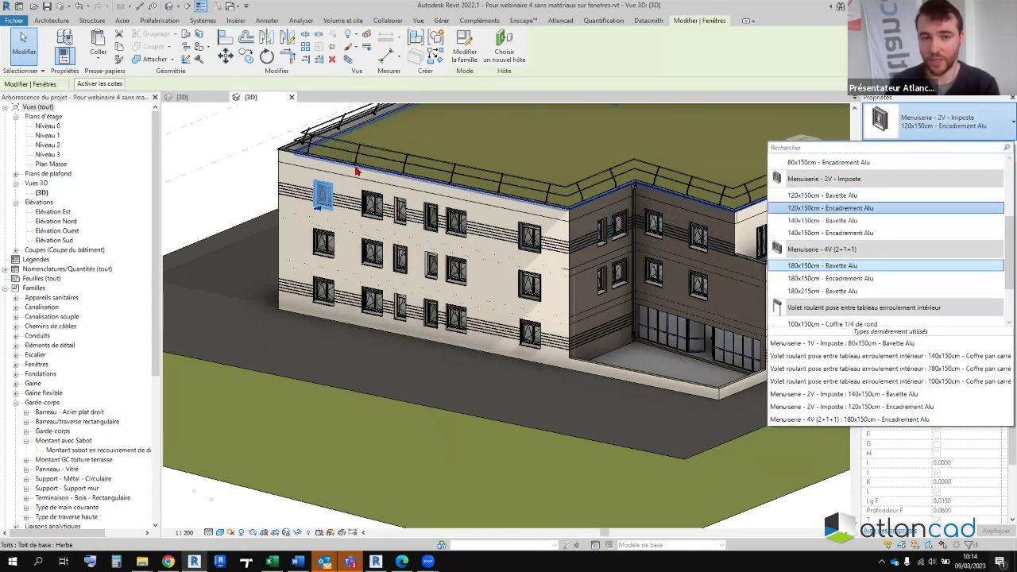
click(231, 190)
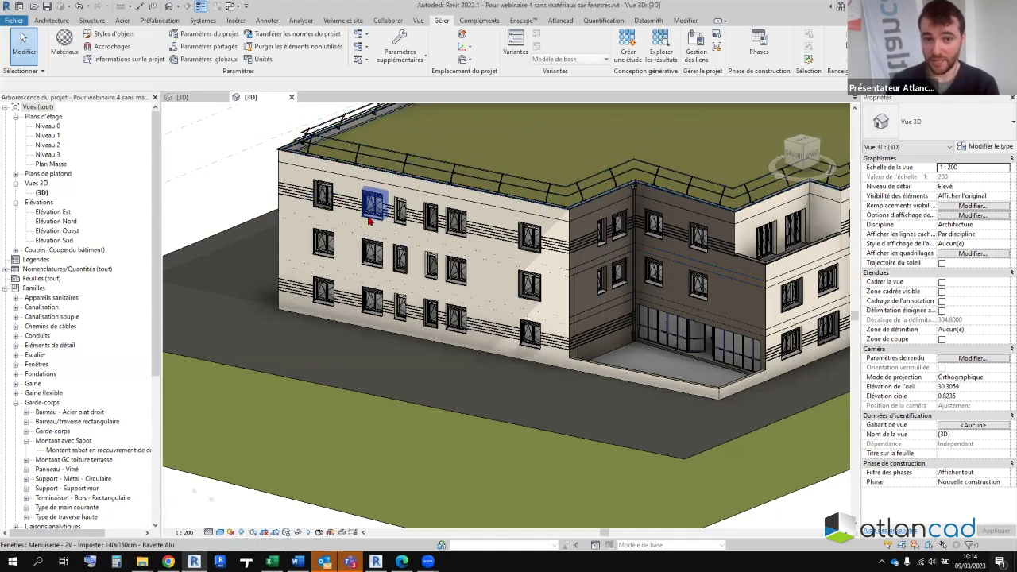
- In Object Styles, change Fenêtres > Cadre/Meneau's material to Aluminium RAL 7047 and confirm with OK
click(112, 34)
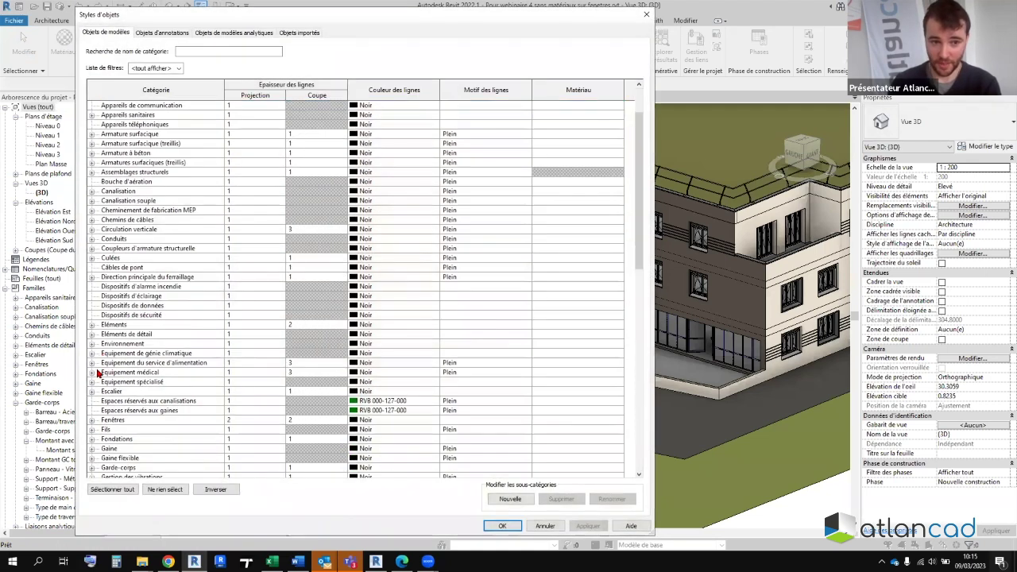
scroll(93, 395, down, 2)
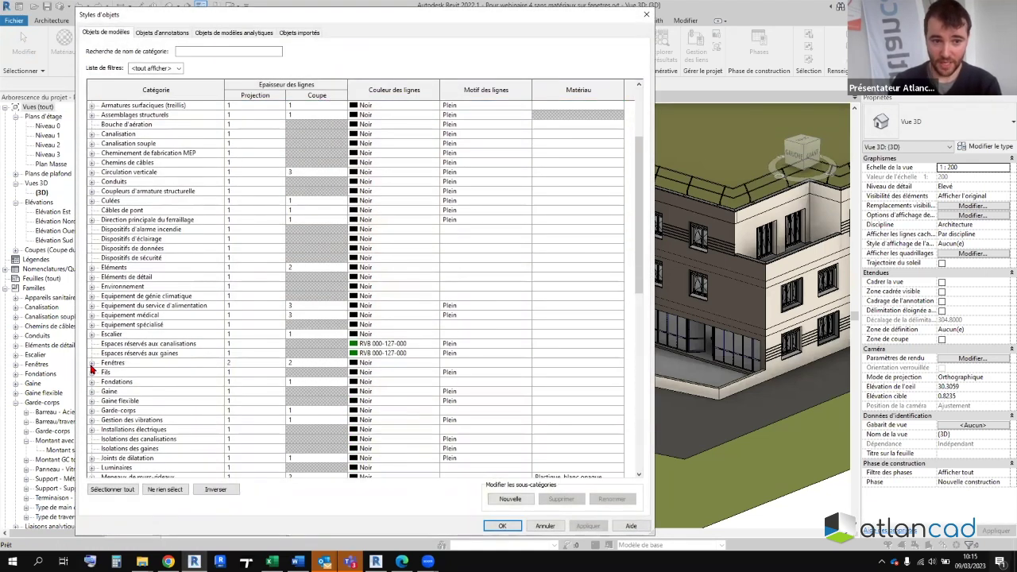
click(92, 362)
click(135, 392)
click(146, 400)
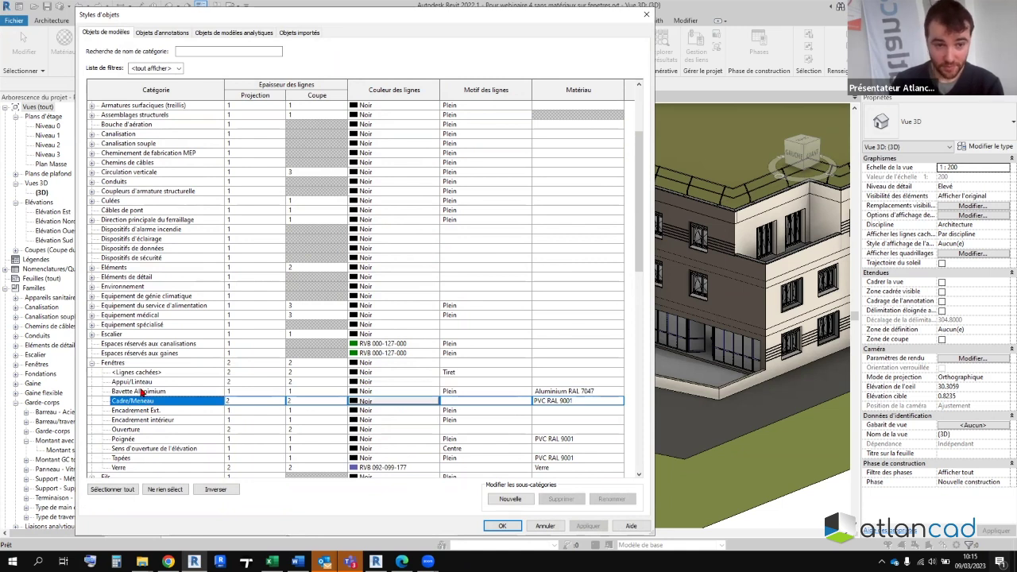
click(615, 401)
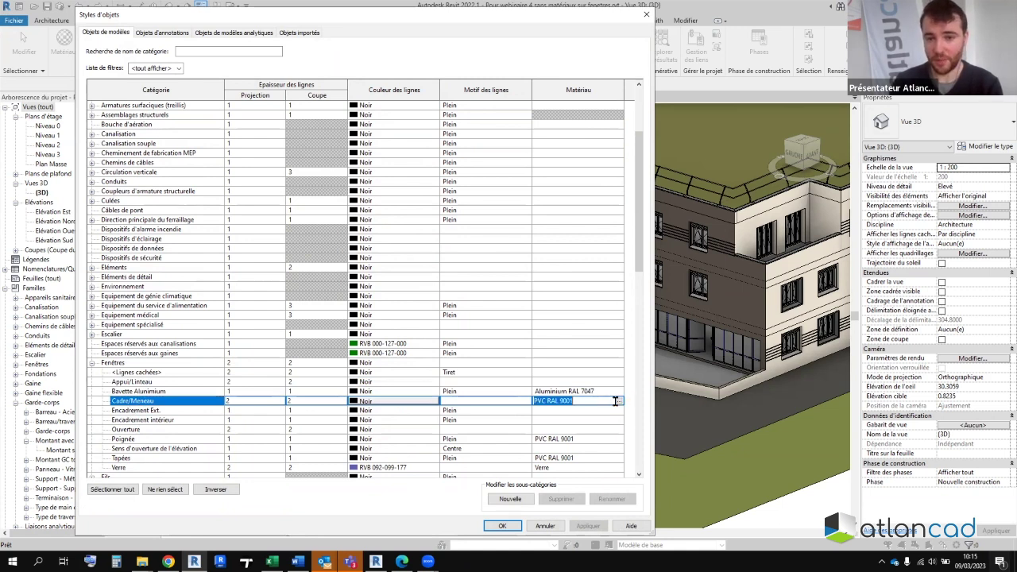
click(618, 403)
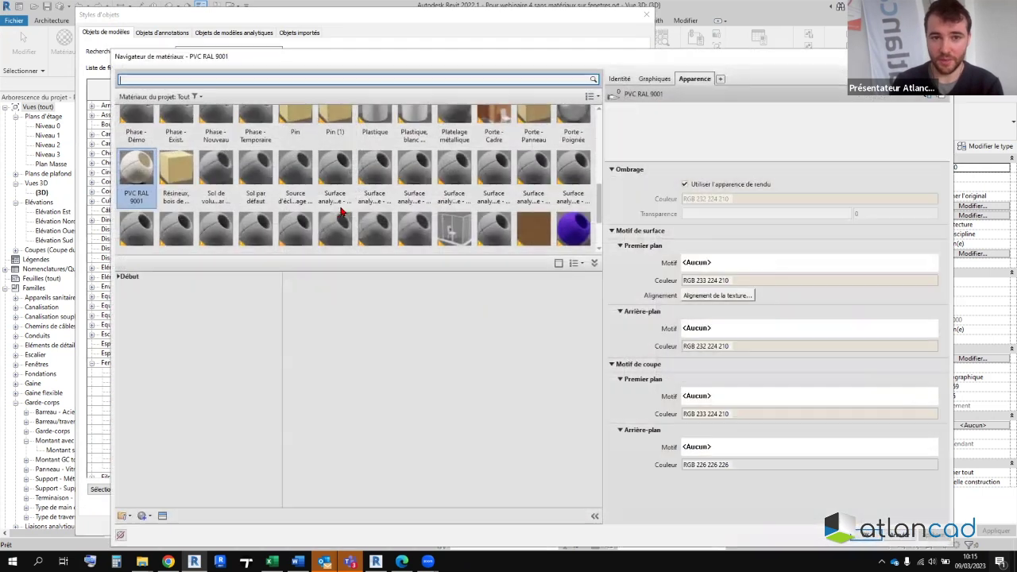
click(374, 121)
double_click(374, 122)
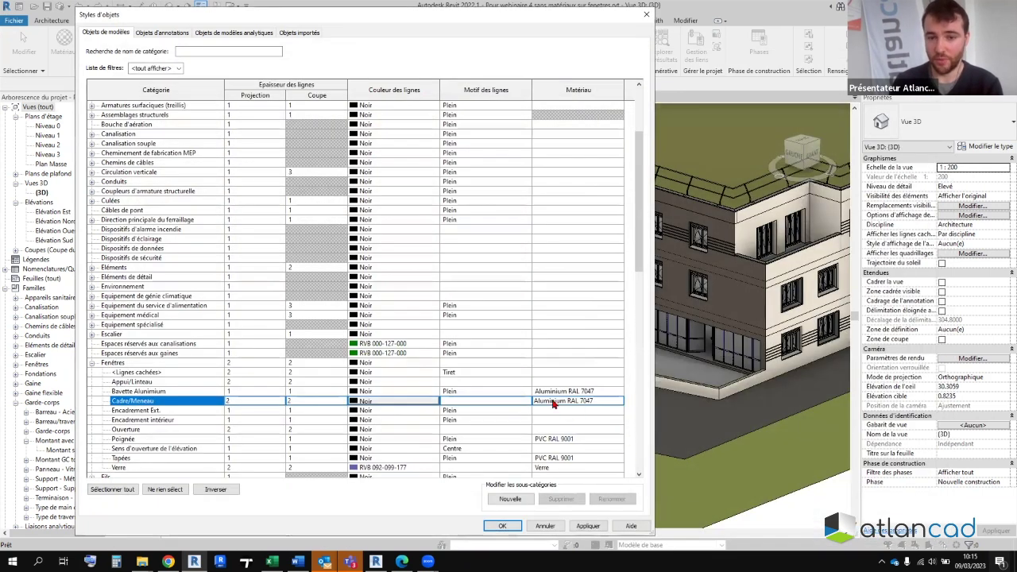
click(509, 526)
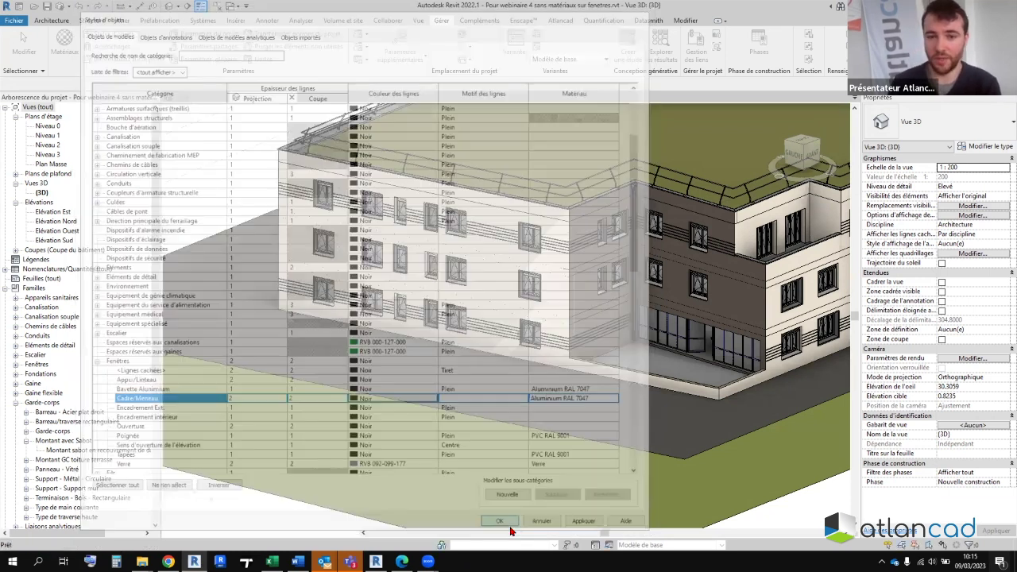
scroll(540, 182, up, 3)
scroll(532, 223, up, 3)
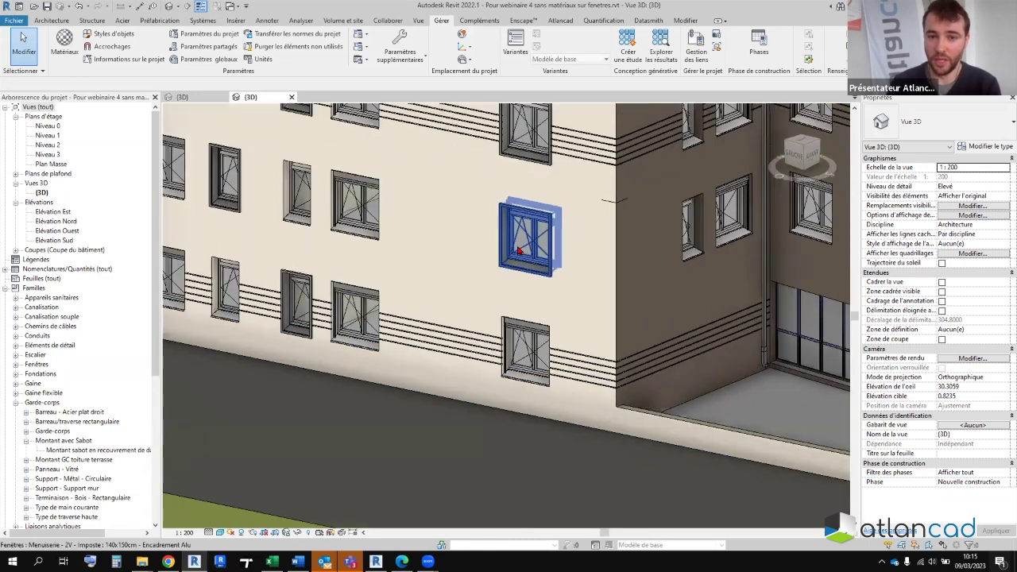
scroll(540, 182, up, 3)
scroll(622, 325, down, 5)
scroll(613, 288, up, 4)
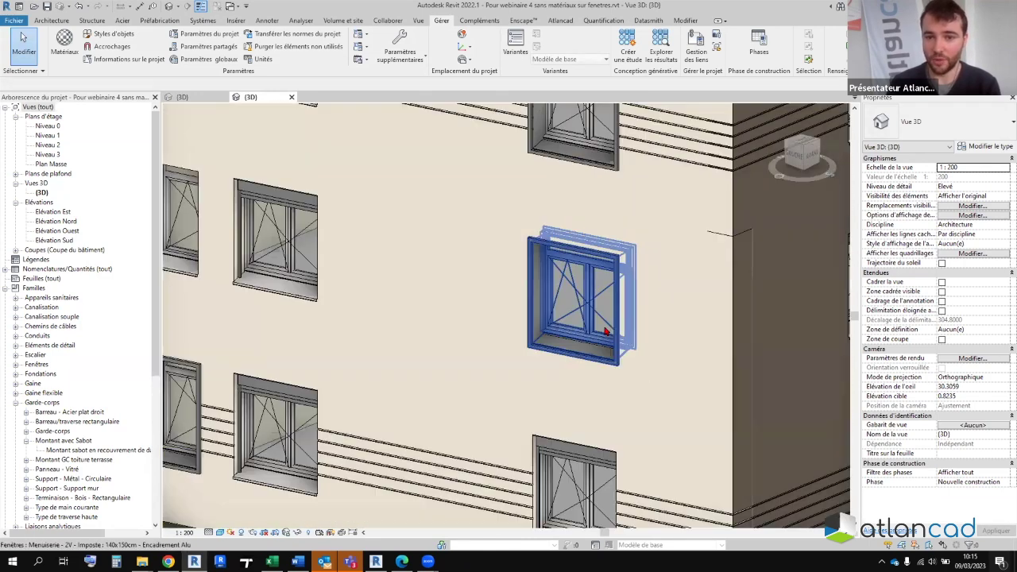
scroll(603, 331, up, 2)
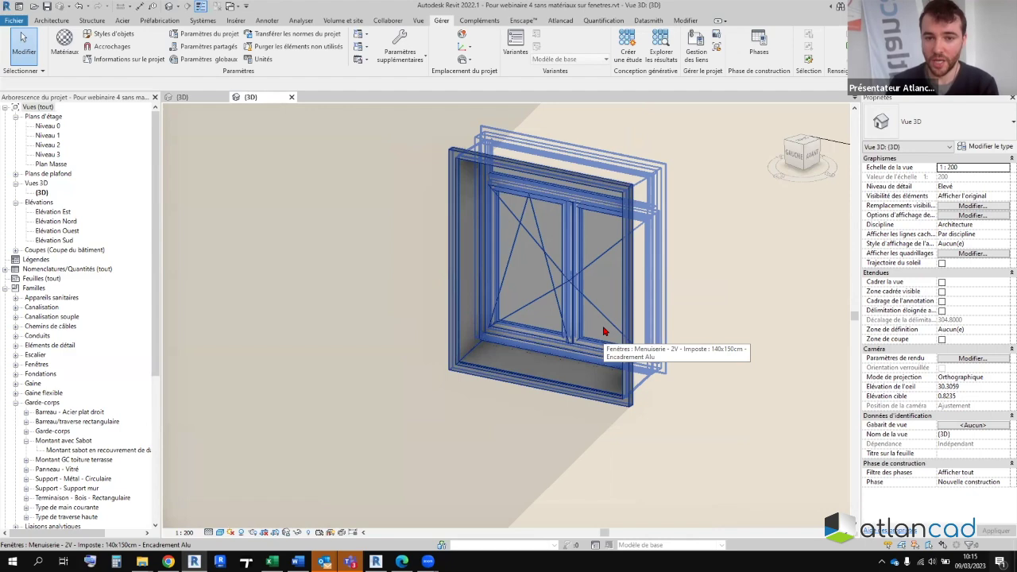
scroll(604, 332, down, 4)
scroll(465, 392, down, 2)
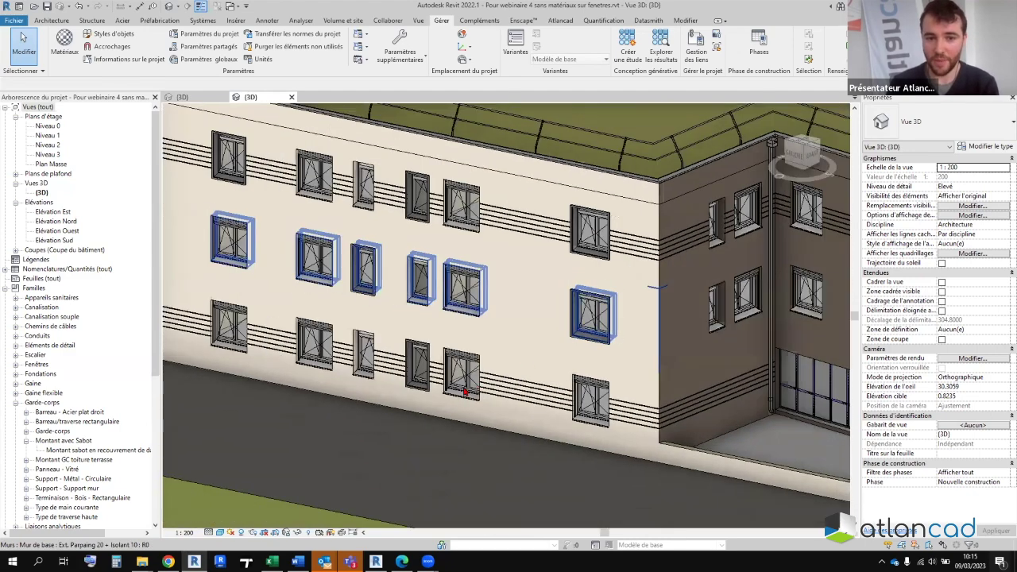
scroll(466, 391, up, 1)
scroll(468, 381, up, 3)
scroll(556, 358, down, 3)
scroll(638, 344, down, 1)
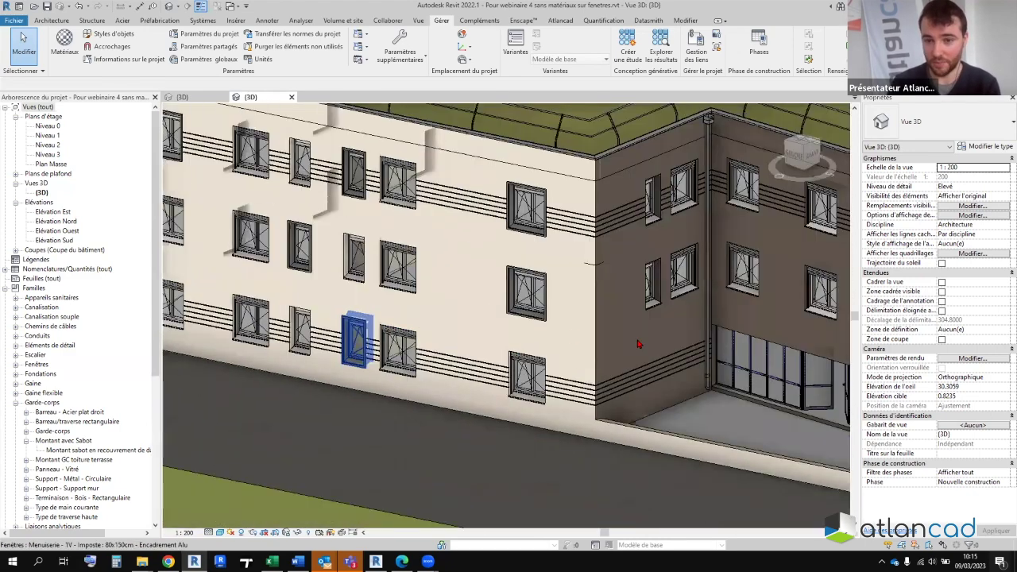
scroll(638, 344, down, 3)
scroll(667, 397, up, 2)
scroll(690, 463, up, 3)
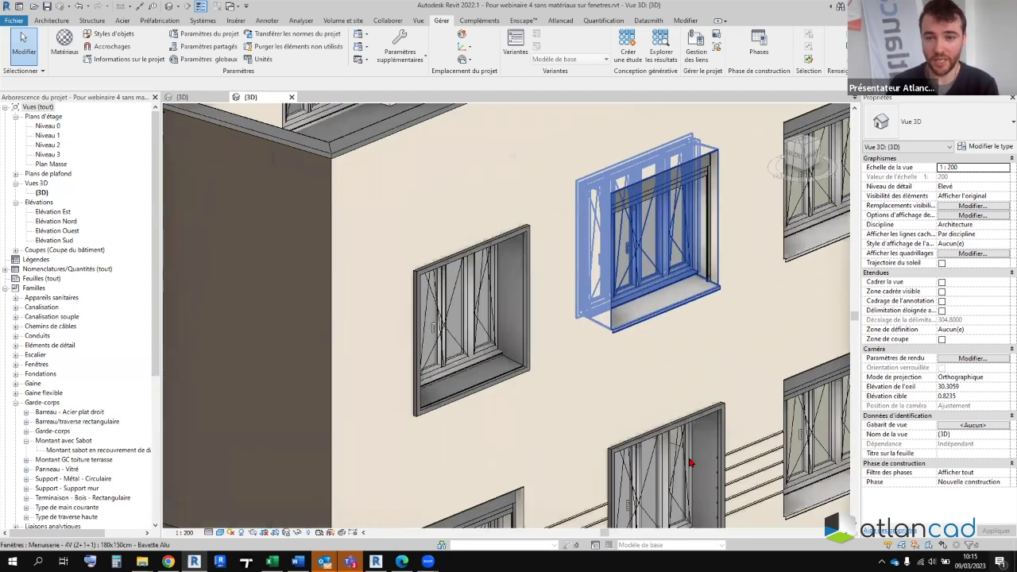
scroll(690, 462, up, 1)
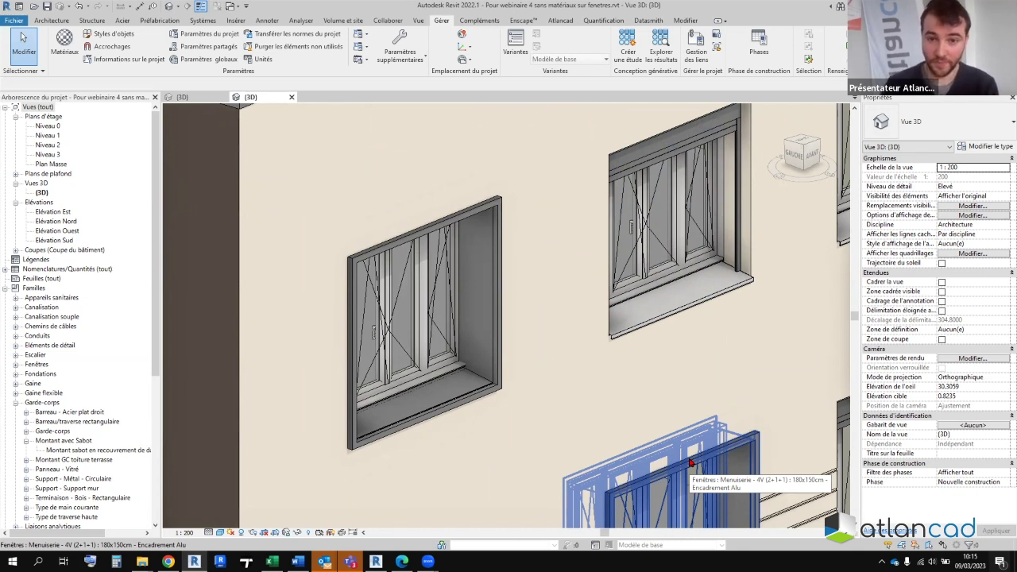
scroll(449, 298, down, 3)
scroll(453, 295, down, 1)
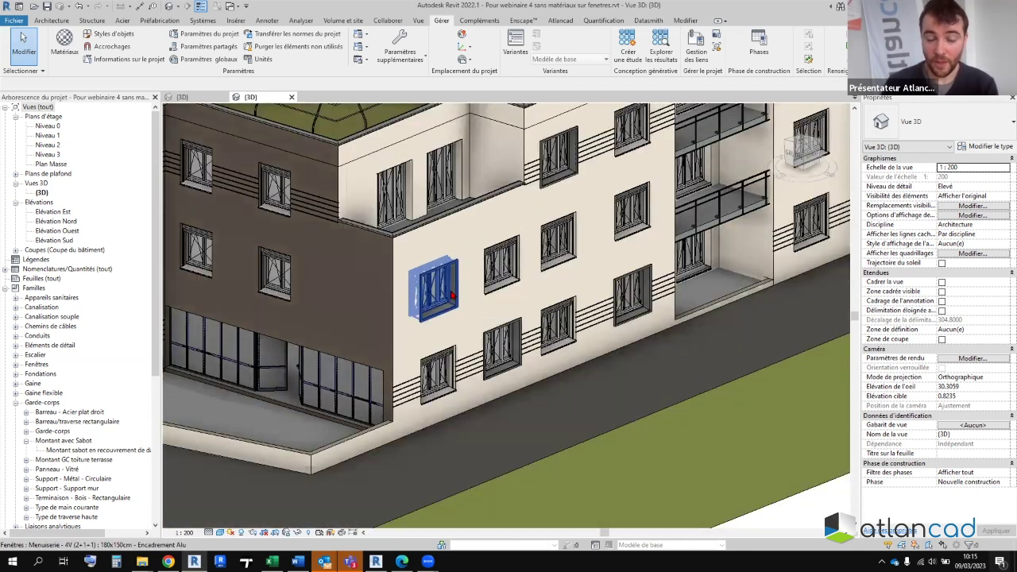
scroll(453, 295, down, 3)
scroll(565, 409, up, 2)
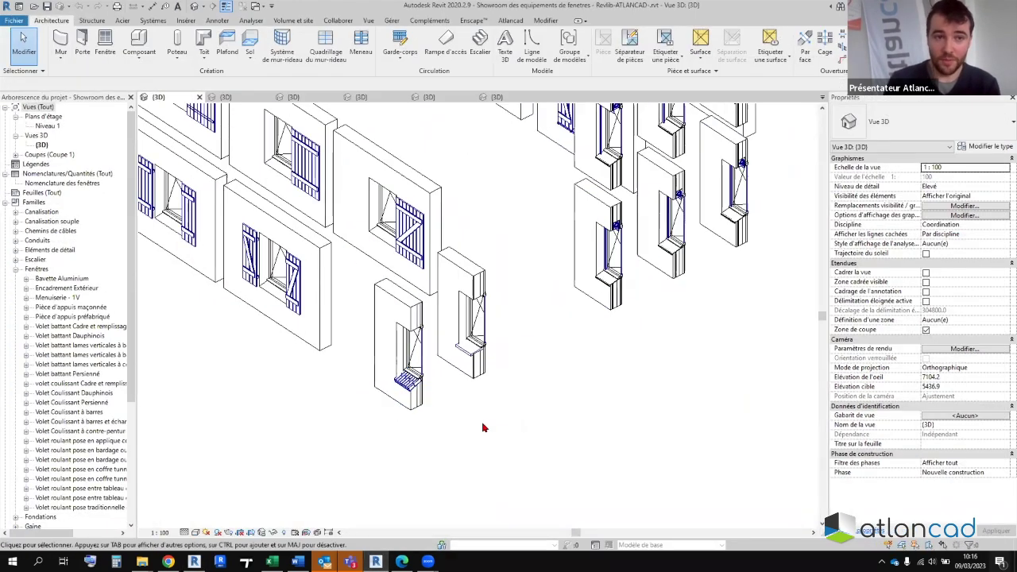
- Switch to the showroom's last 3D view, then orbit and zoom in on the window wall
scroll(476, 425, down, 5)
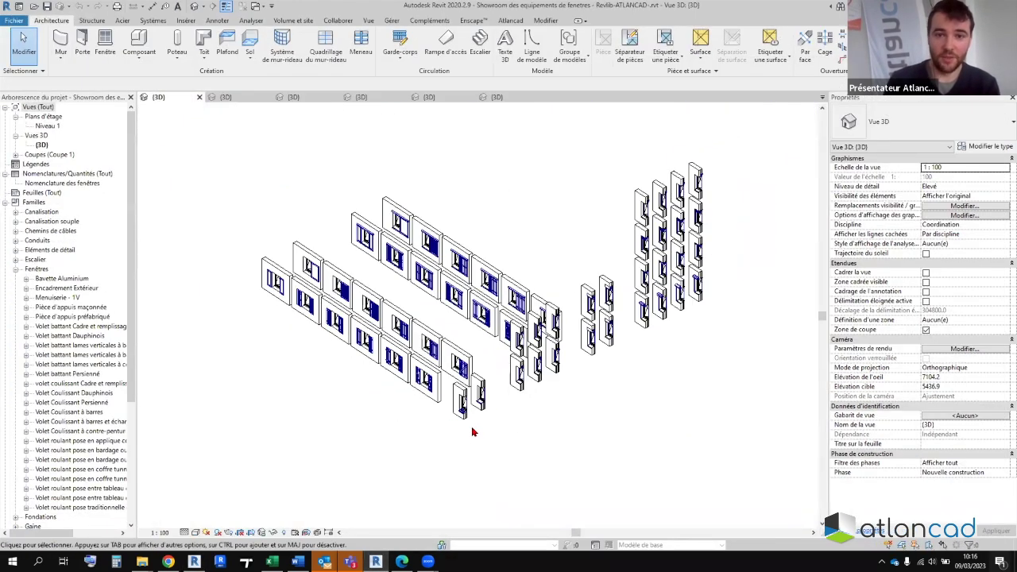
scroll(297, 449, up, 1)
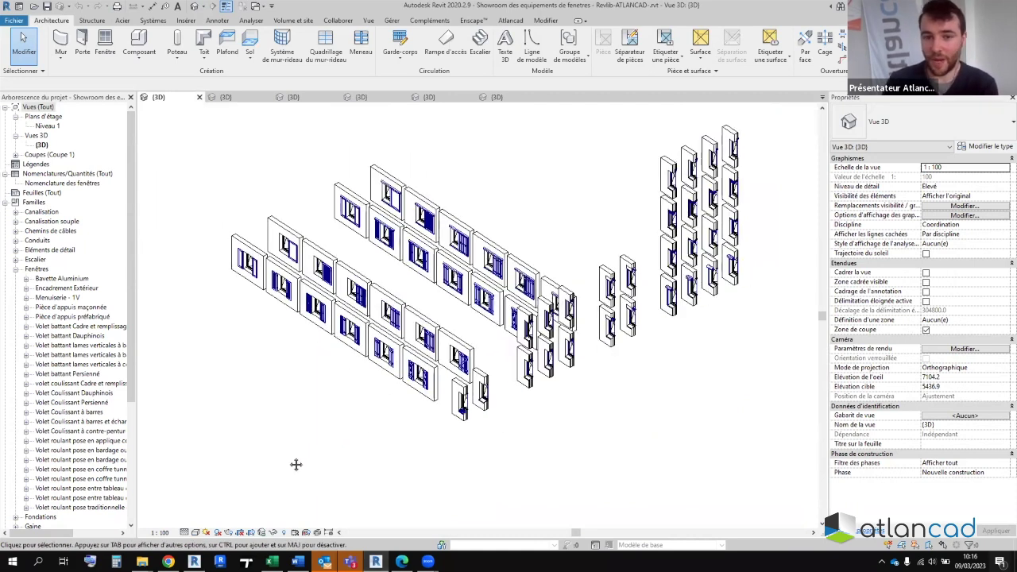
scroll(297, 463, up, 1)
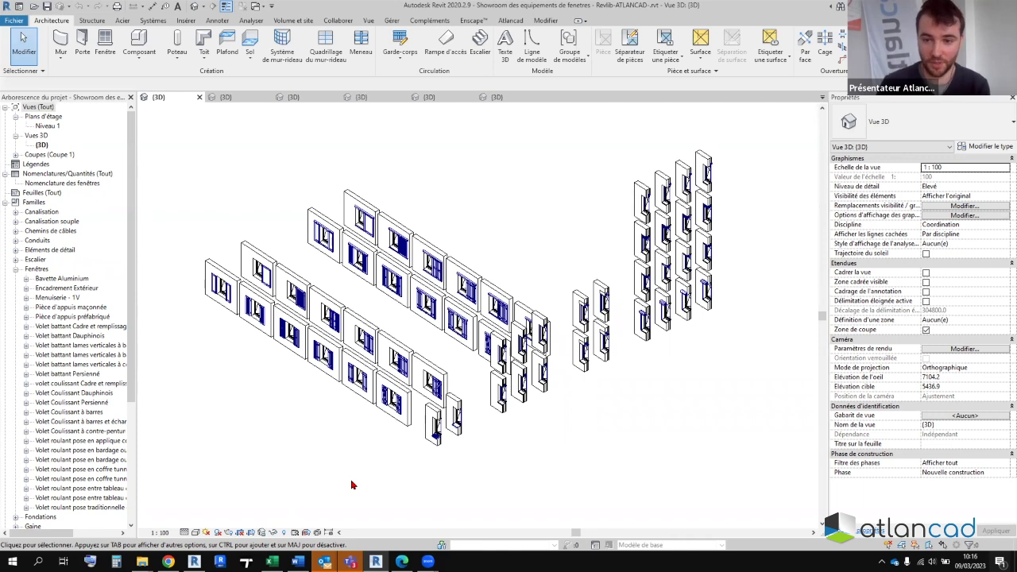
click(505, 96)
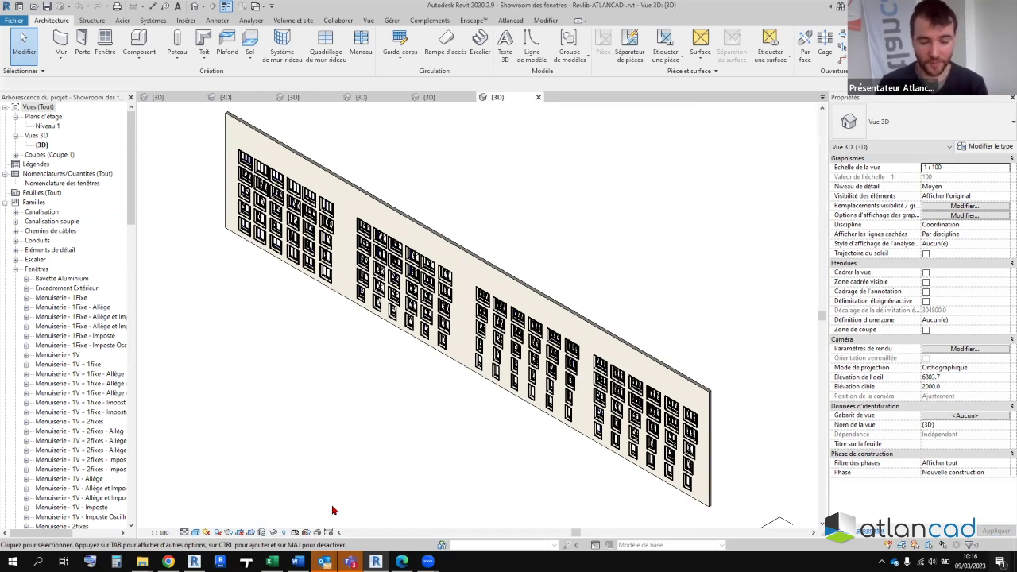
shift+middle_drag(356, 423, 336, 228)
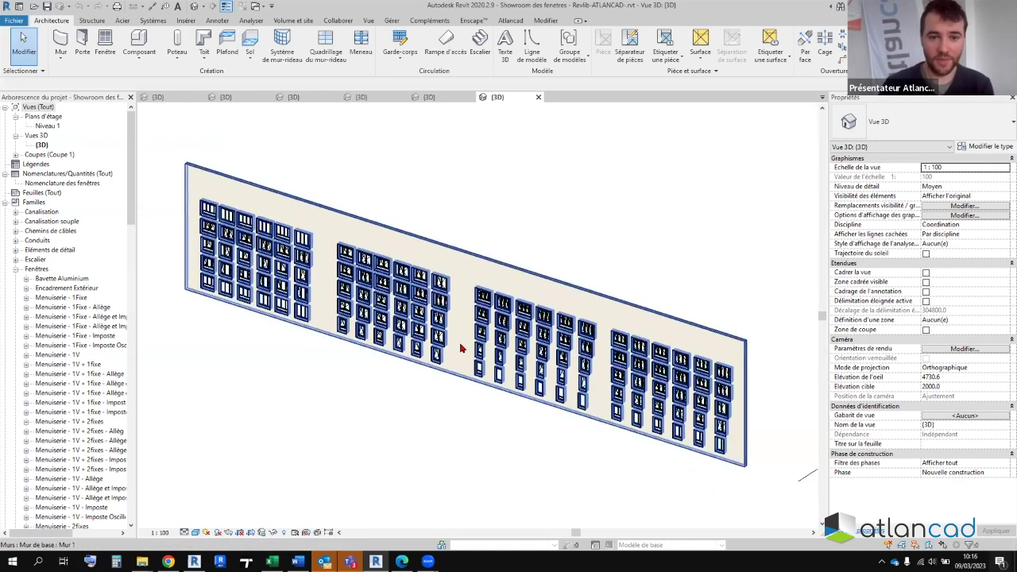
scroll(563, 383, up, 1)
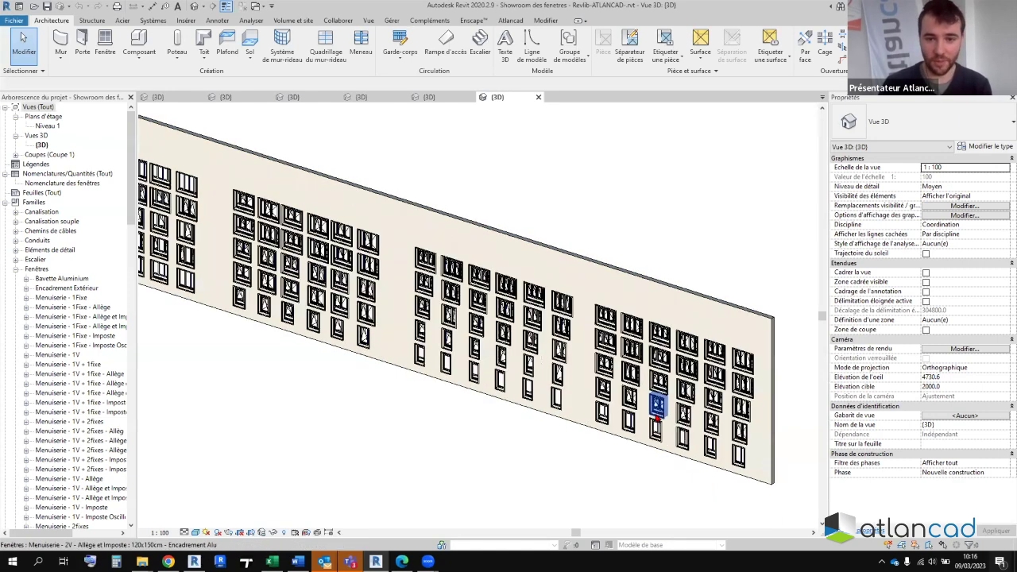
scroll(532, 389, up, 1)
scroll(556, 397, up, 1)
scroll(667, 443, up, 2)
scroll(667, 443, up, 1)
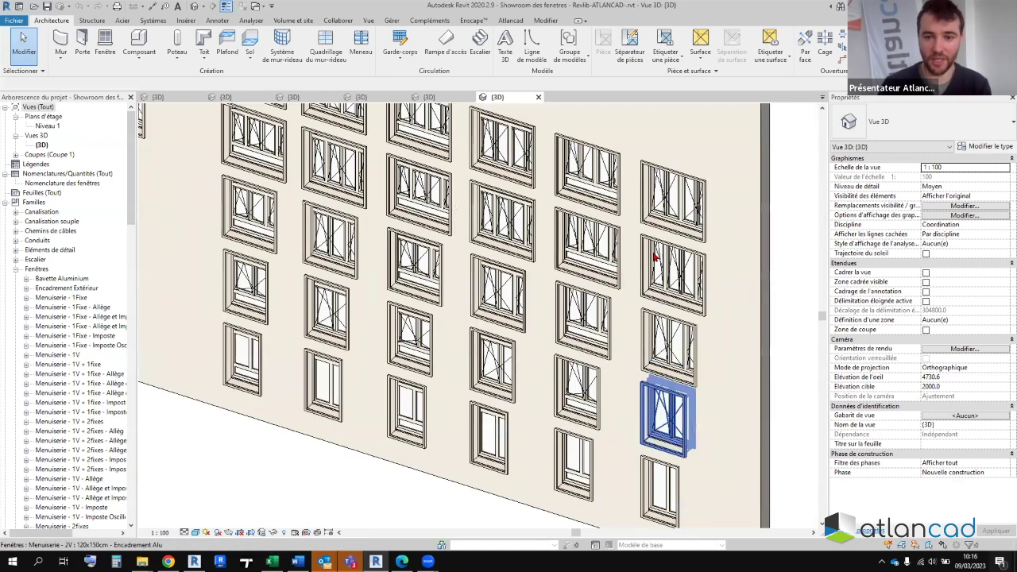
scroll(675, 365, up, 1)
scroll(691, 349, up, 1)
scroll(717, 333, up, 1)
click(718, 333)
scroll(717, 334, down, 1)
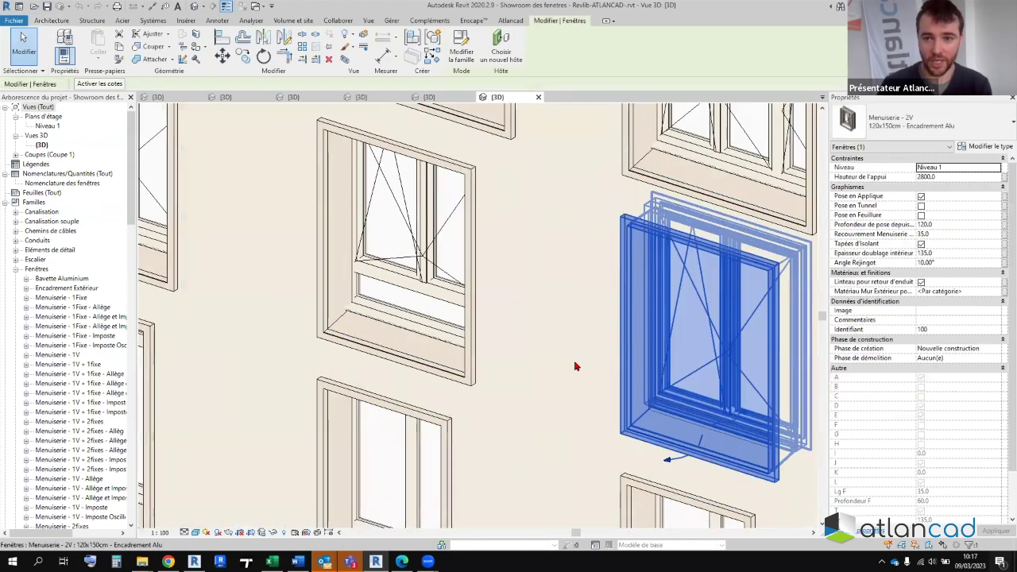
click(985, 147)
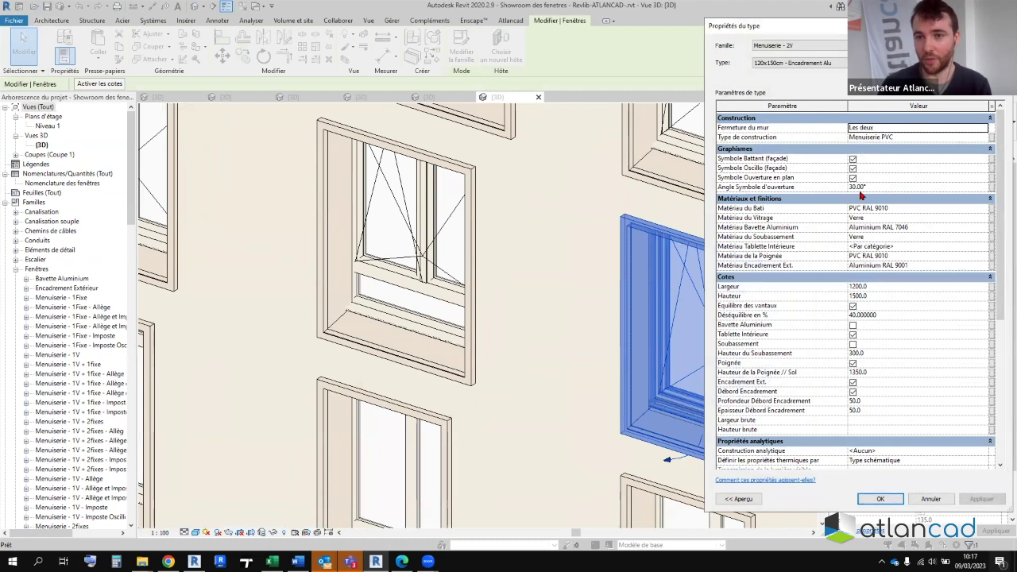
scroll(802, 228, down, 3)
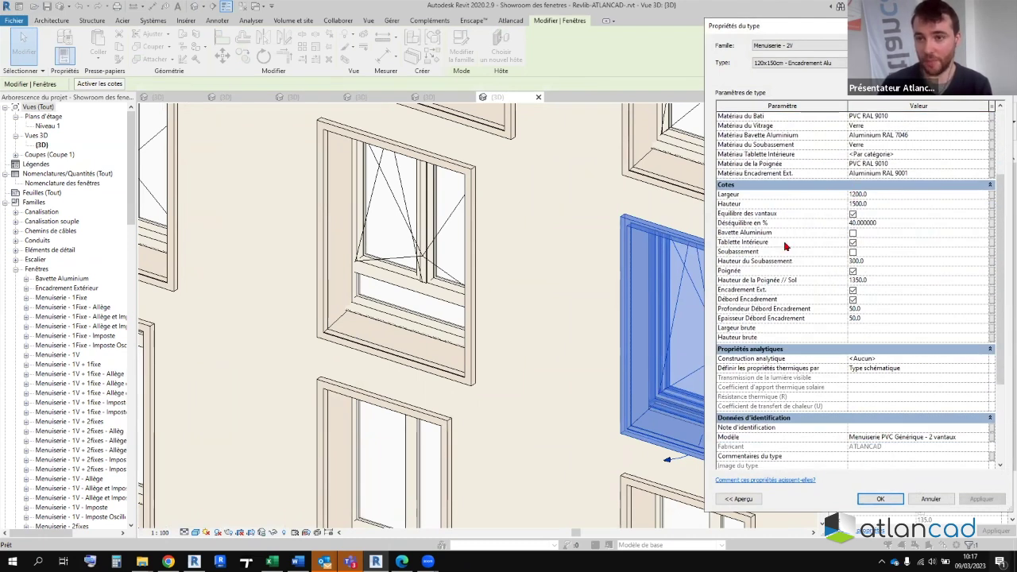
key(Return)
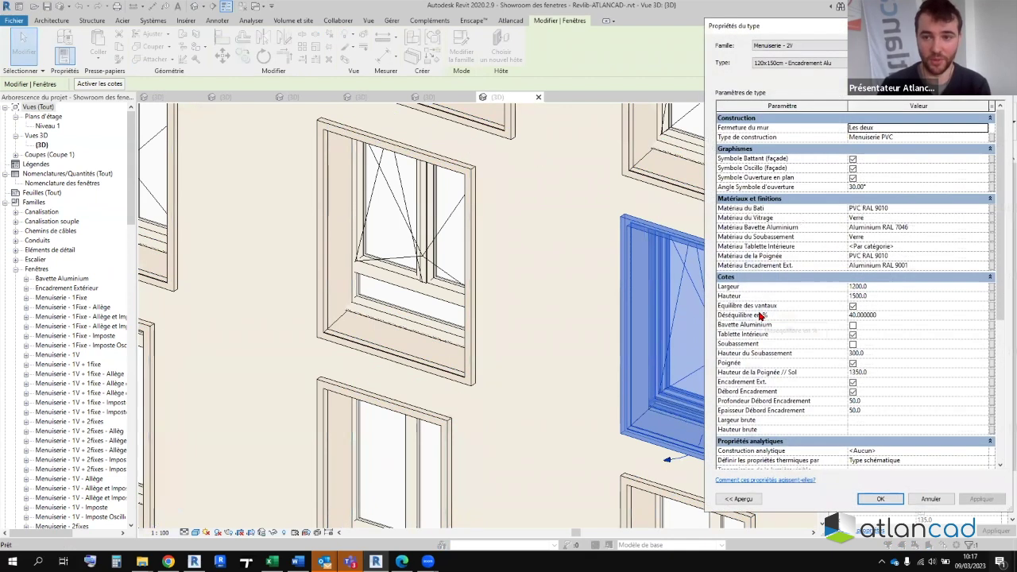
key(Escape)
- Zoom and pan along the wall to inspect the showroom windows up close
scroll(630, 371, down, 2)
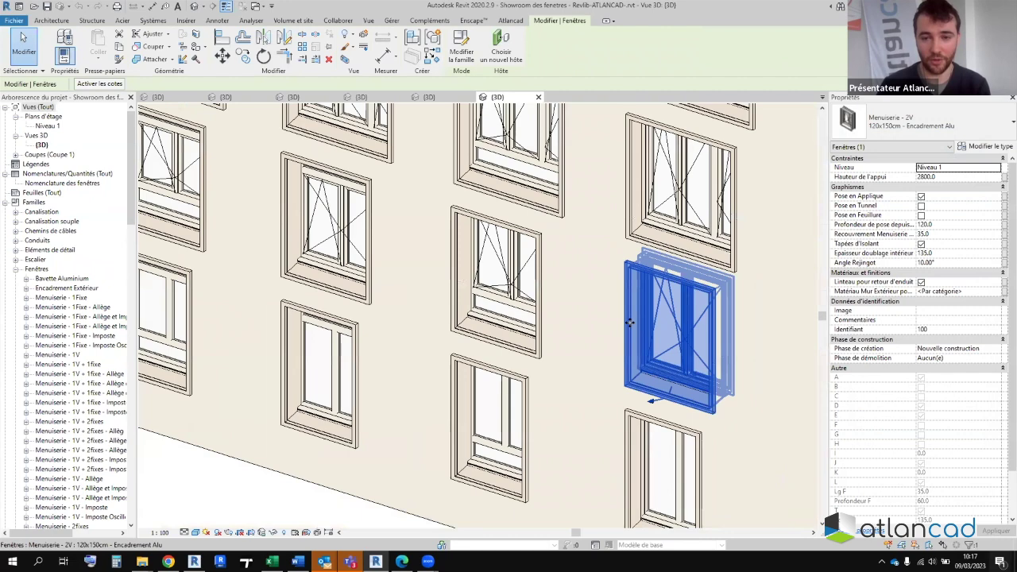
scroll(630, 371, down, 2)
scroll(630, 371, down, 2)
scroll(590, 378, down, 2)
scroll(564, 373, down, 2)
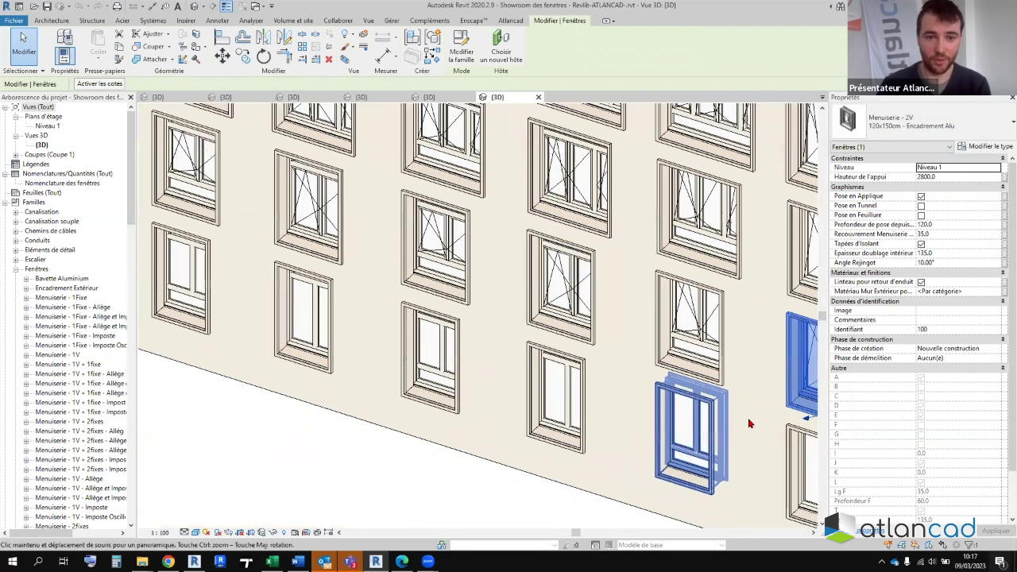
scroll(545, 367, down, 2)
scroll(445, 286, down, 2)
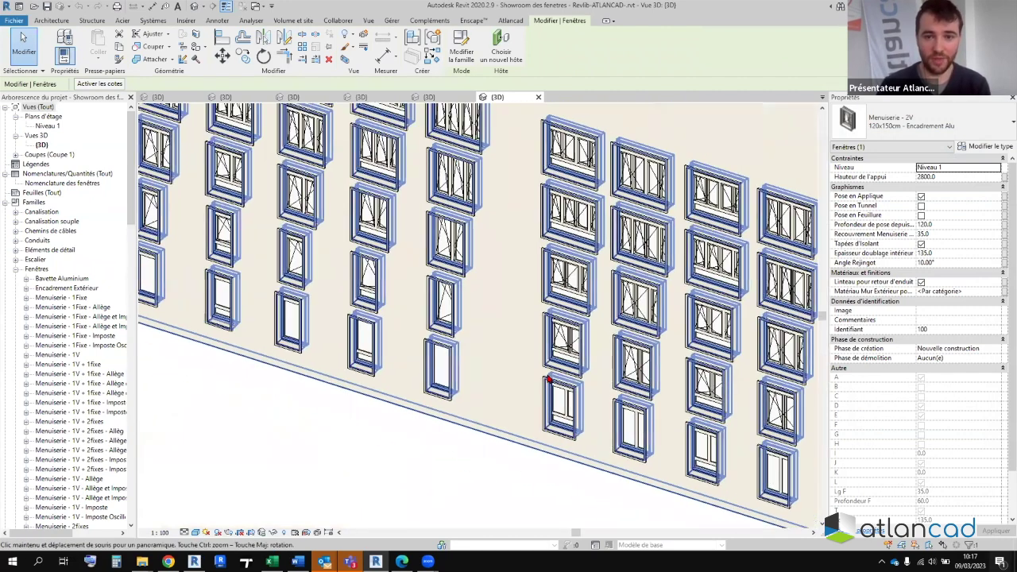
scroll(594, 256, up, 2)
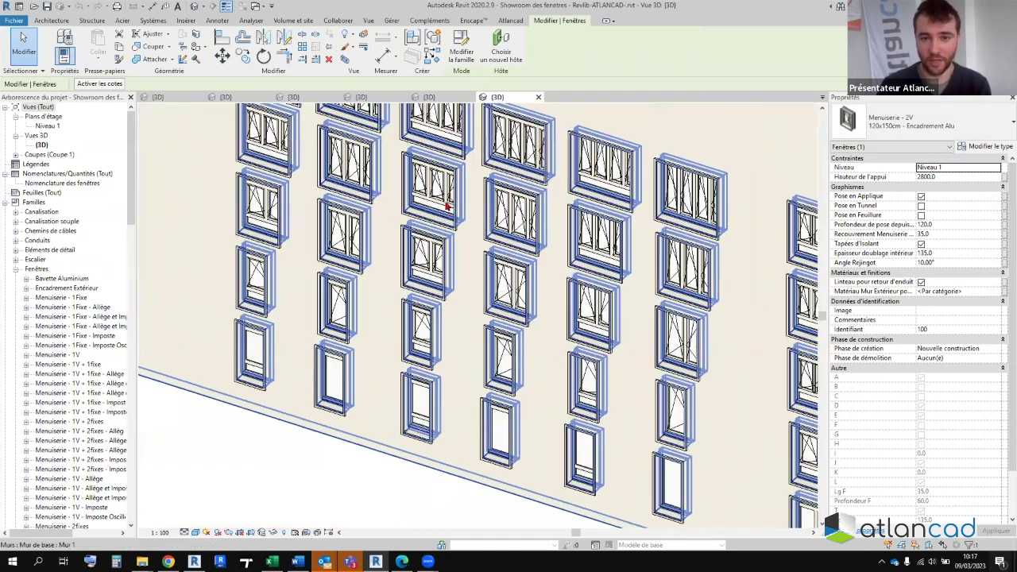
scroll(583, 245, up, 2)
scroll(586, 215, up, 2)
scroll(585, 214, up, 2)
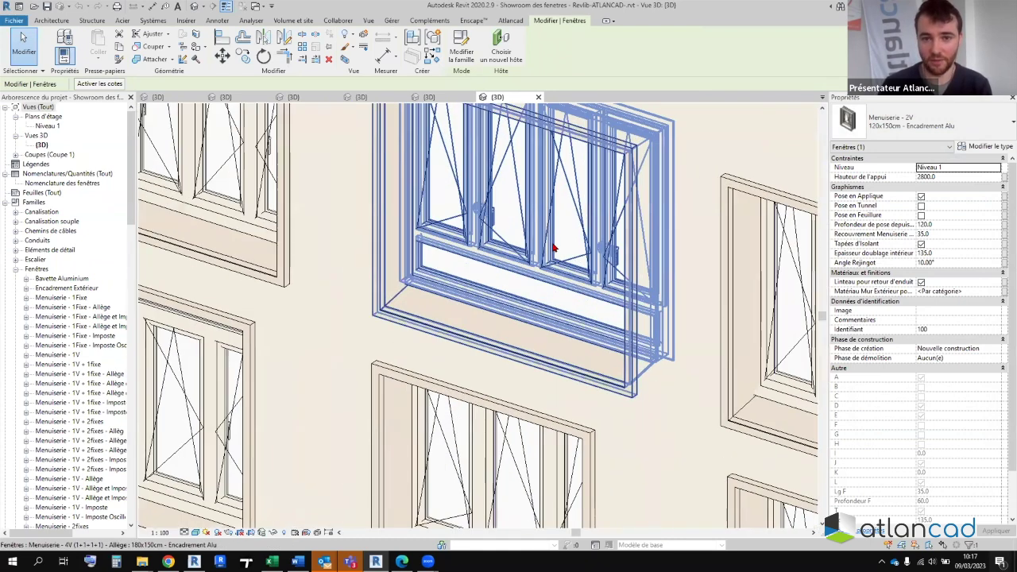
scroll(554, 248, down, 3)
scroll(554, 249, down, 2)
mouse_move(625, 299)
middle_down()
mouse_move(691, 310)
mouse_move(657, 226)
middle_up()
scroll(691, 310, down, 2)
scroll(691, 310, down, 2)
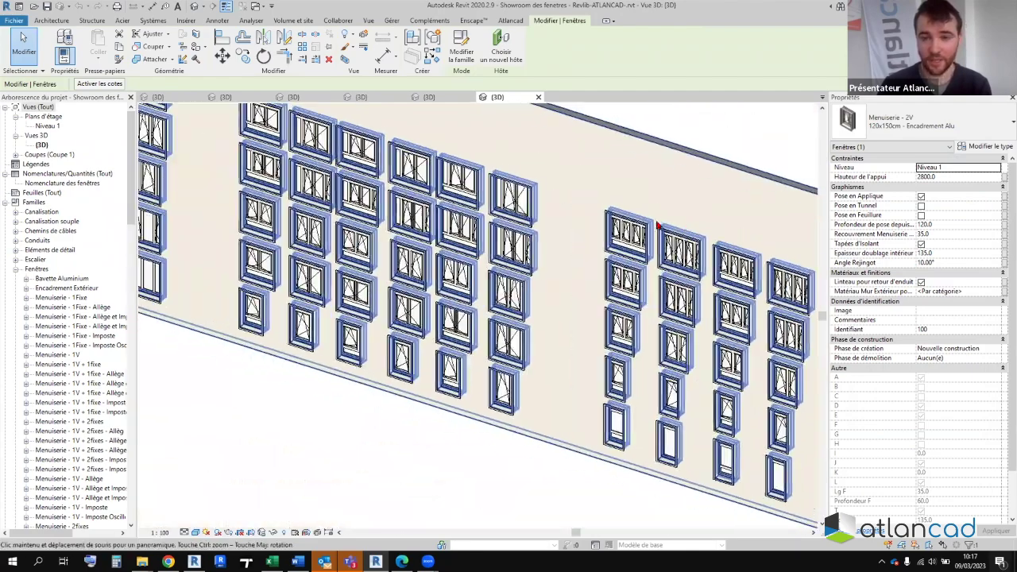
scroll(658, 225, up, 3)
scroll(454, 227, up, 2)
scroll(466, 227, up, 2)
scroll(504, 191, up, 2)
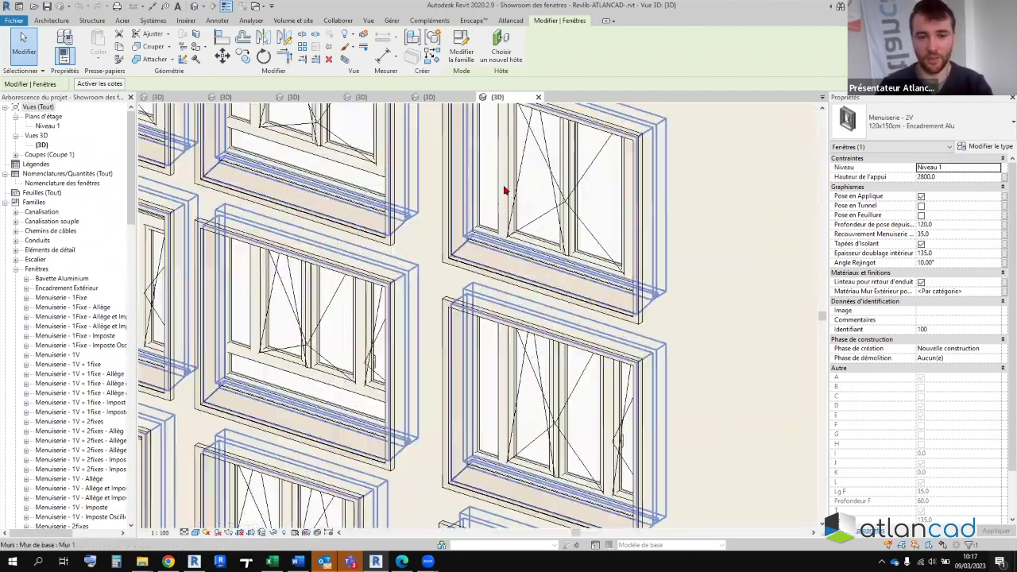
scroll(503, 191, down, 3)
scroll(370, 322, up, 2)
scroll(354, 302, down, 4)
scroll(513, 286, up, 5)
scroll(529, 268, down, 4)
- Orbit the window wall from several angles, clear the selection and view the whole wall
mouse_move(528, 268)
shift+middle_down()
mouse_move(421, 256)
mouse_move(452, 286)
shift+middle_up()
scroll(407, 255, up, 2)
scroll(456, 294, up, 2)
scroll(463, 300, up, 3)
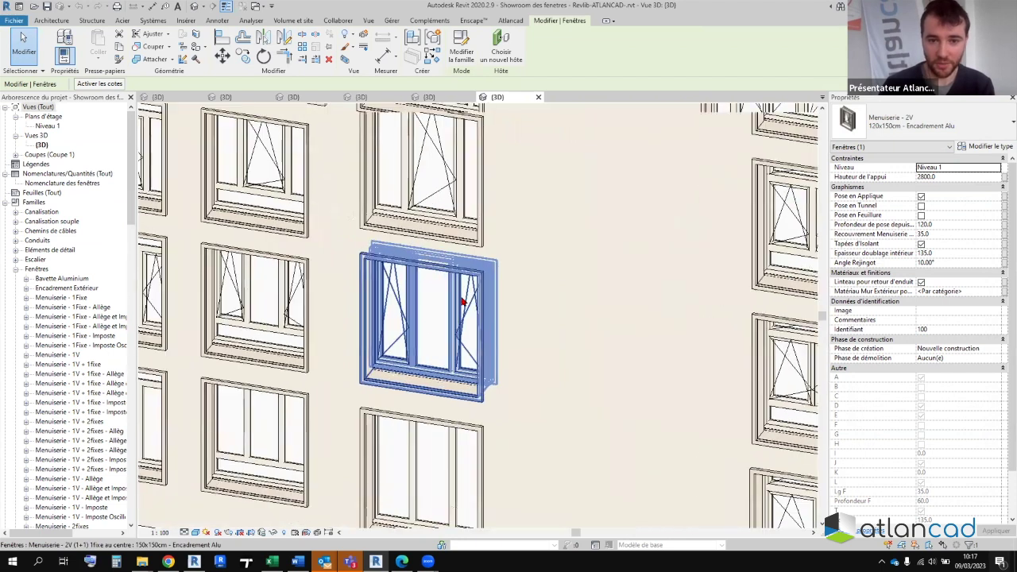
scroll(464, 300, up, 2)
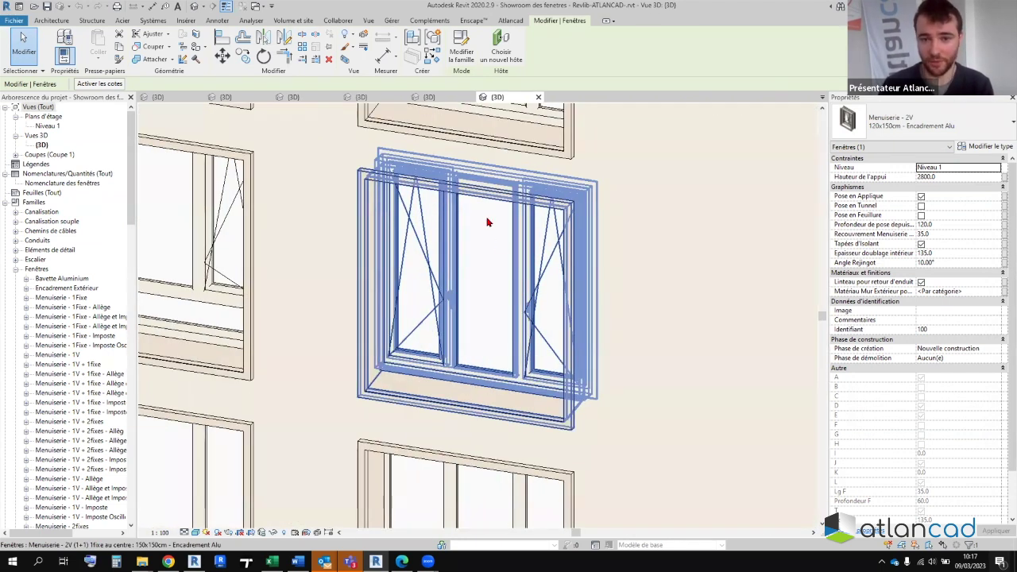
scroll(521, 326, down, 3)
shift+middle_drag(517, 324, 477, 291)
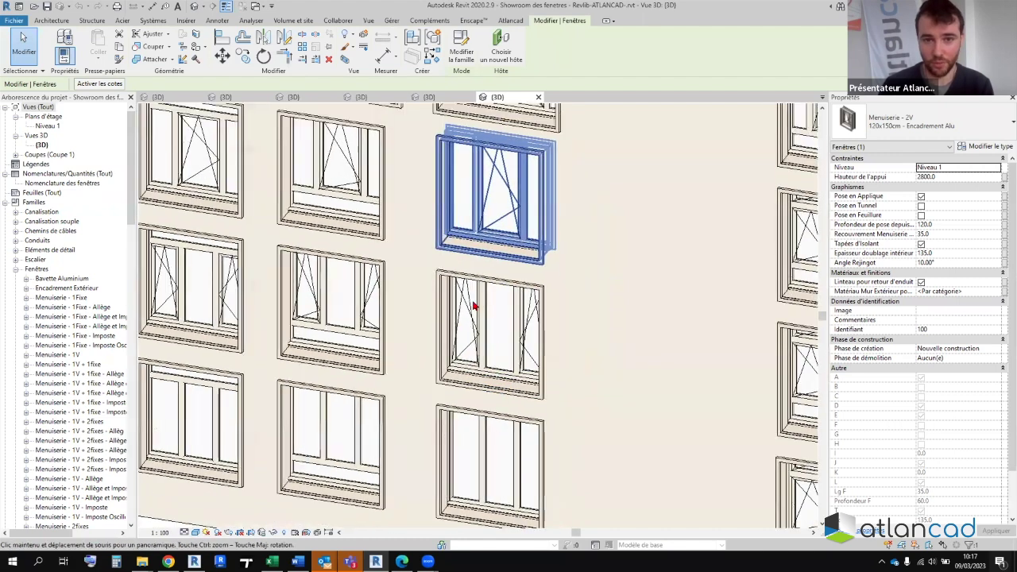
scroll(469, 278, up, 3)
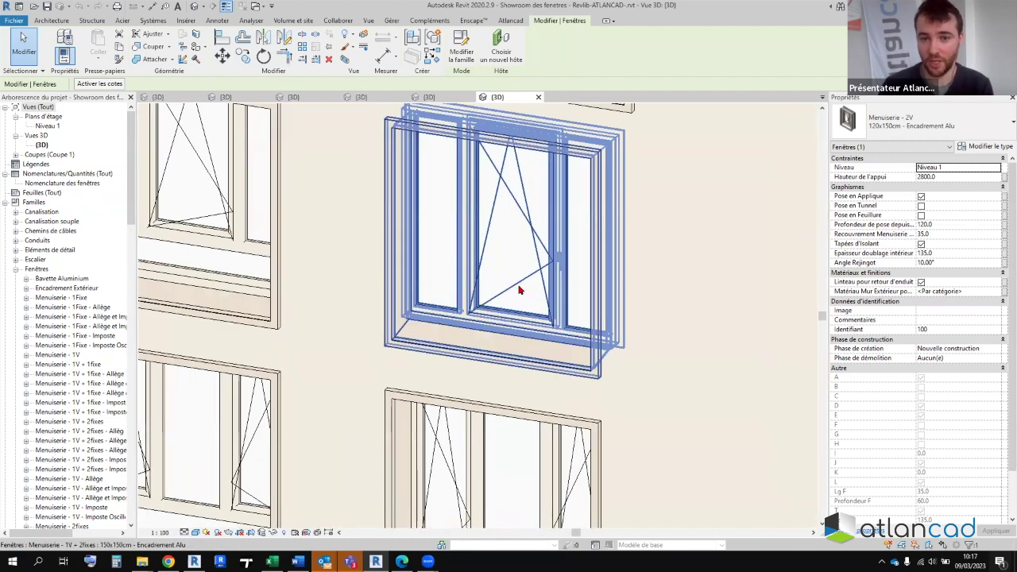
scroll(519, 290, down, 2)
scroll(520, 290, down, 1)
scroll(519, 288, down, 2)
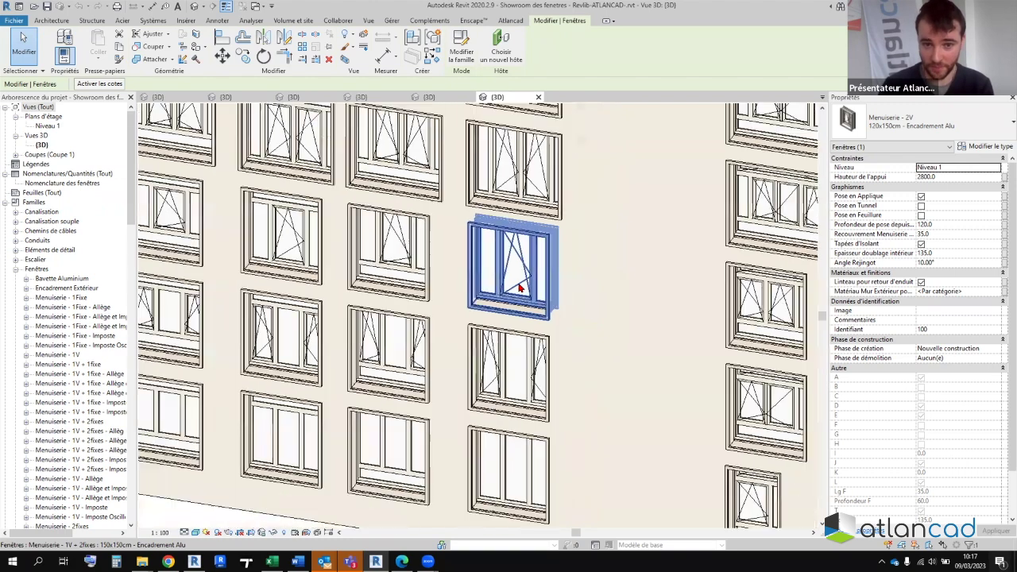
scroll(520, 288, down, 3)
key(Escape)
shift+middle_drag(519, 288, 297, 259)
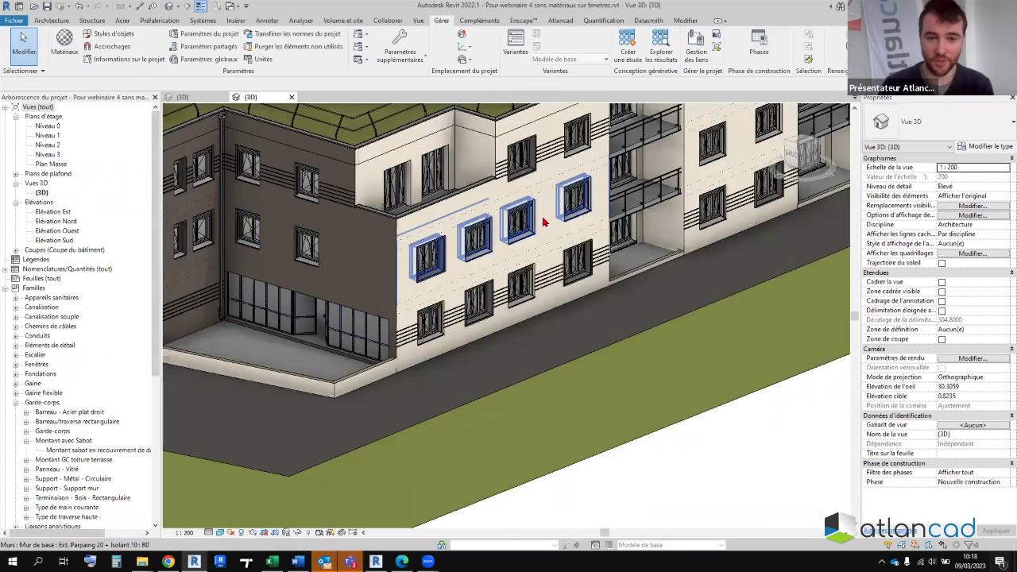
- Open the Niveau 0 floor plan and zoom onto a two-leaf window in the exterior wall
shift+middle_drag(550, 301, 44, 166)
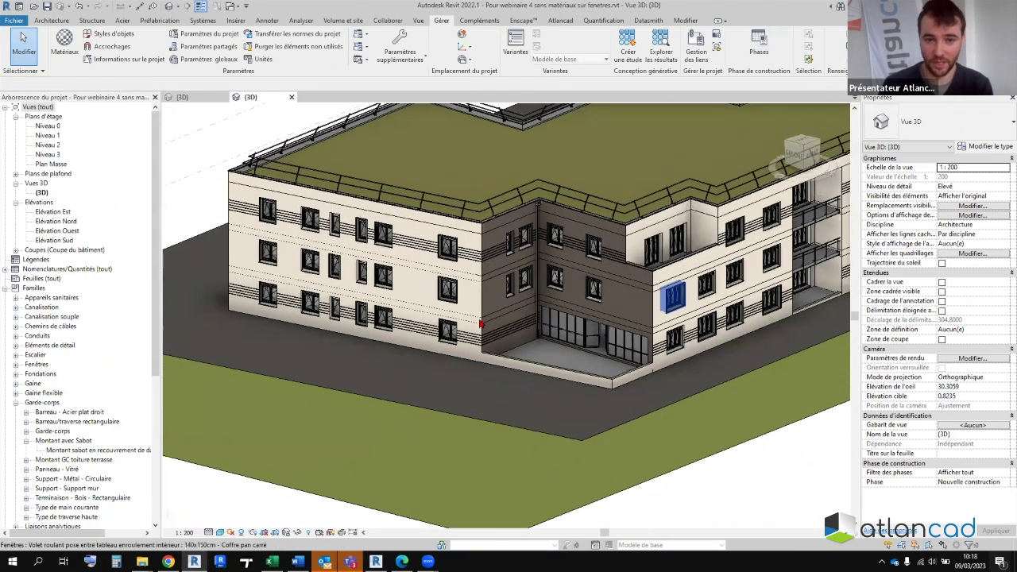
double_click(47, 126)
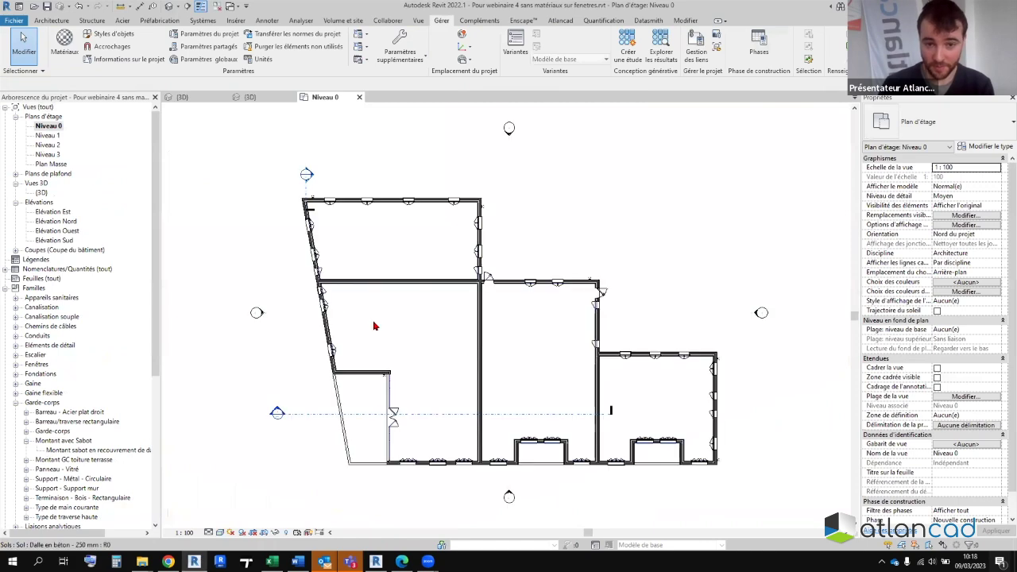
scroll(323, 291, up, 3)
scroll(591, 236, up, 3)
scroll(580, 180, up, 2)
scroll(581, 180, up, 2)
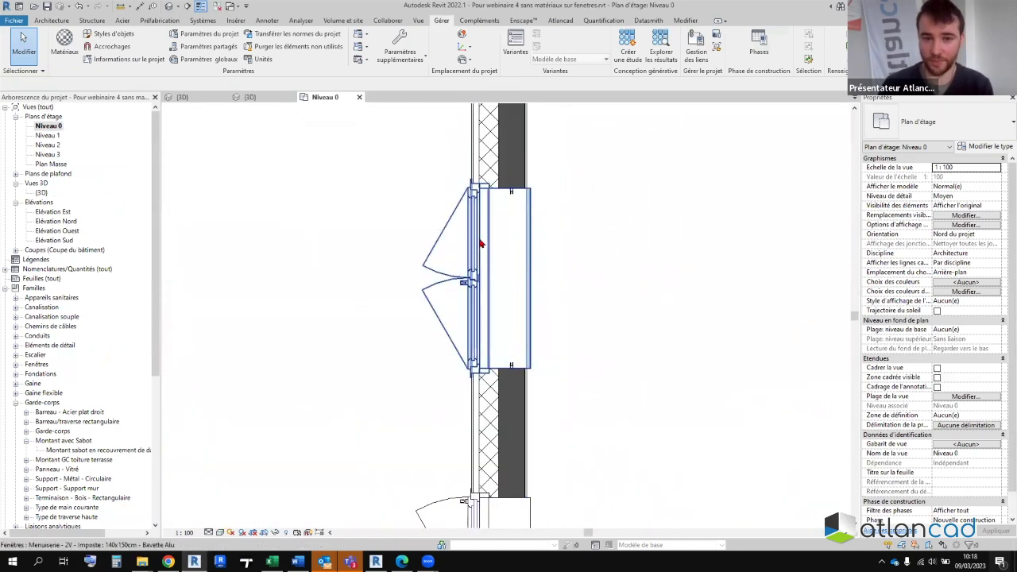
click(480, 257)
click(655, 174)
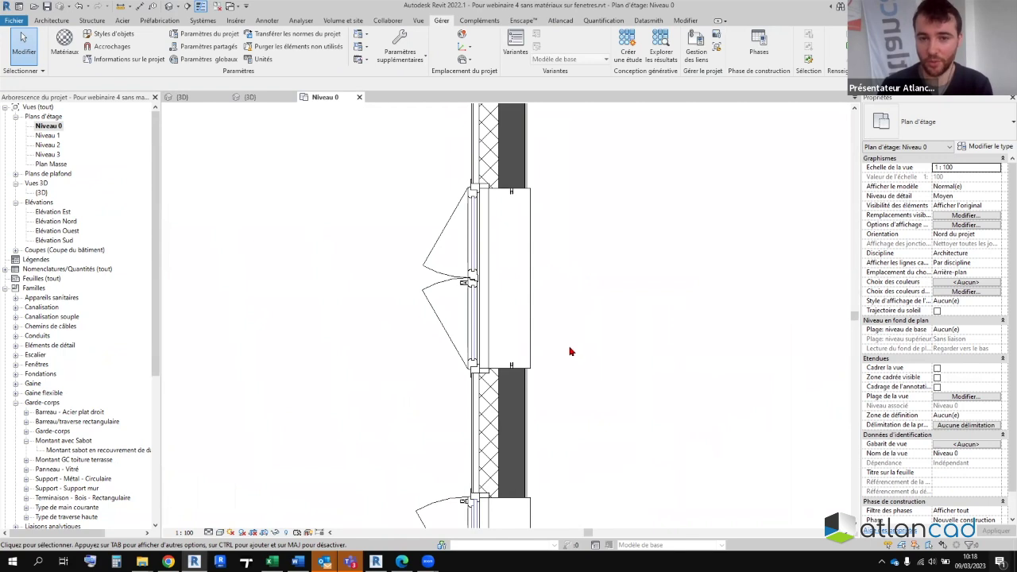
- Switch the wall window from Pose en Applique to Pose en Tunnel with Profondeur de pose 0.3000
click(496, 278)
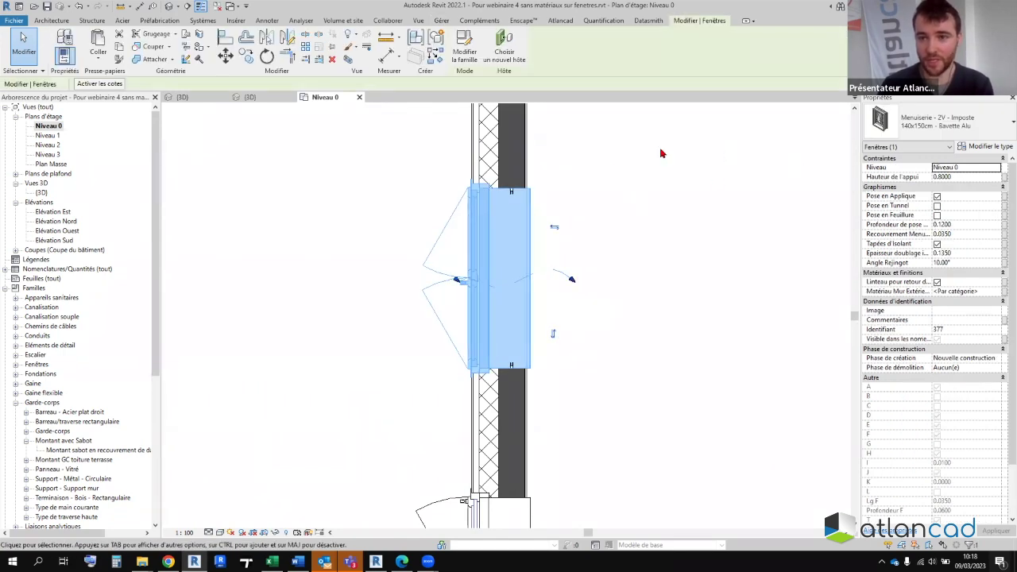
scroll(628, 185, up, 1)
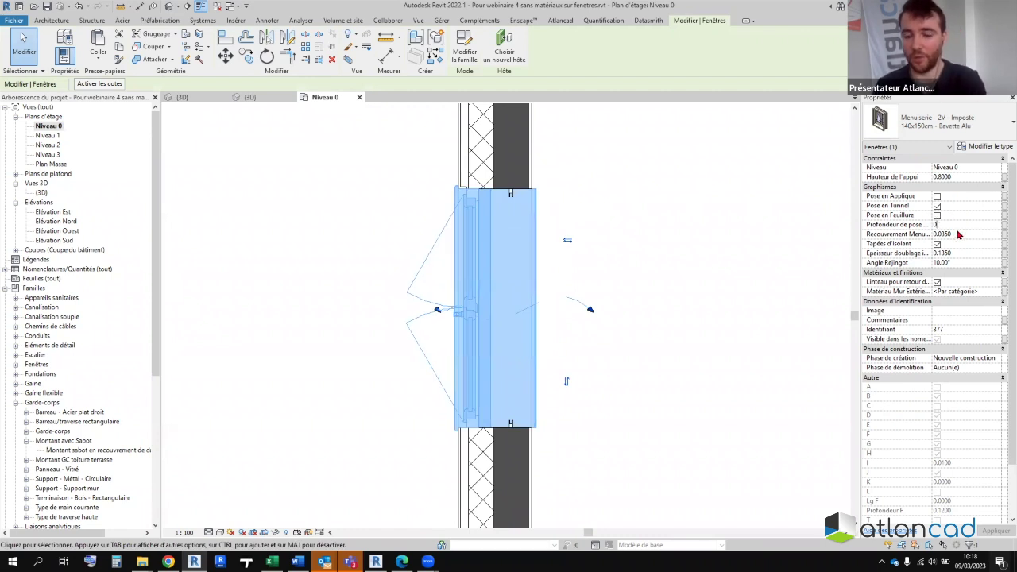
click(967, 224)
text(.24)
key(Return)
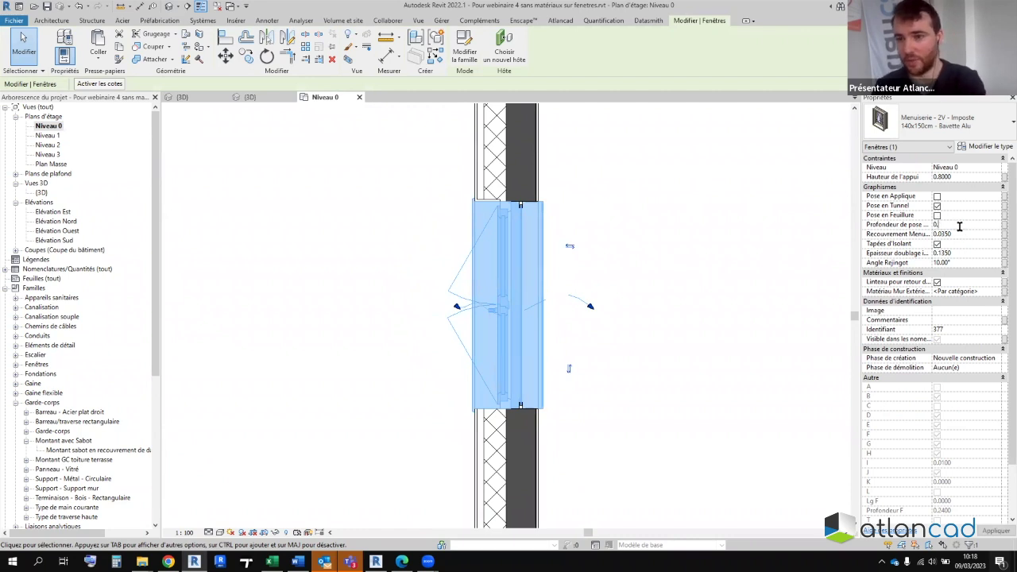
text(3)
key(Return)
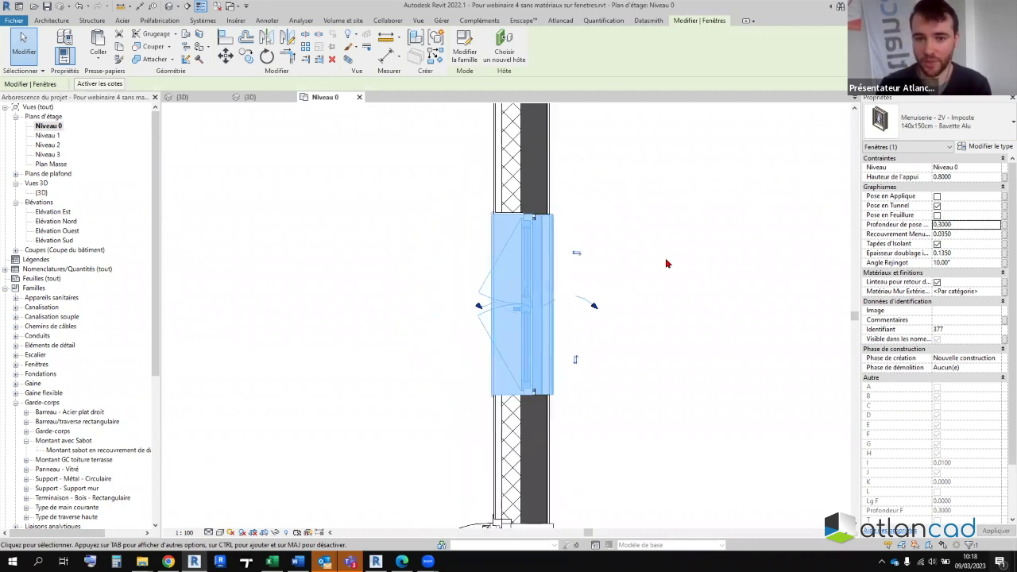
click(667, 263)
- Draw a section line across the window in the Niveau 0 plan
scroll(574, 336, up, 1)
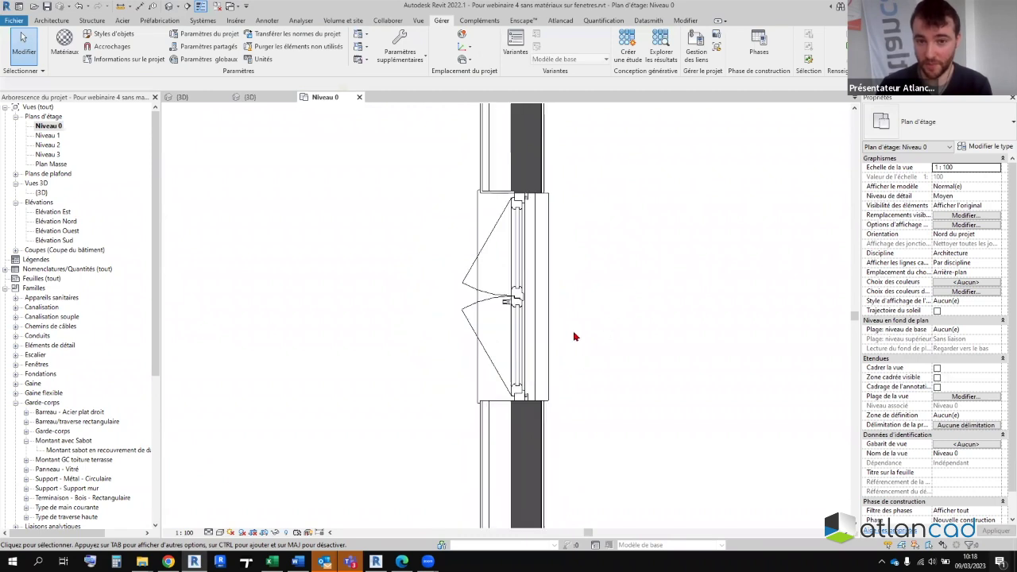
scroll(431, 163, up, 1)
scroll(492, 207, up, 2)
scroll(539, 235, up, 1)
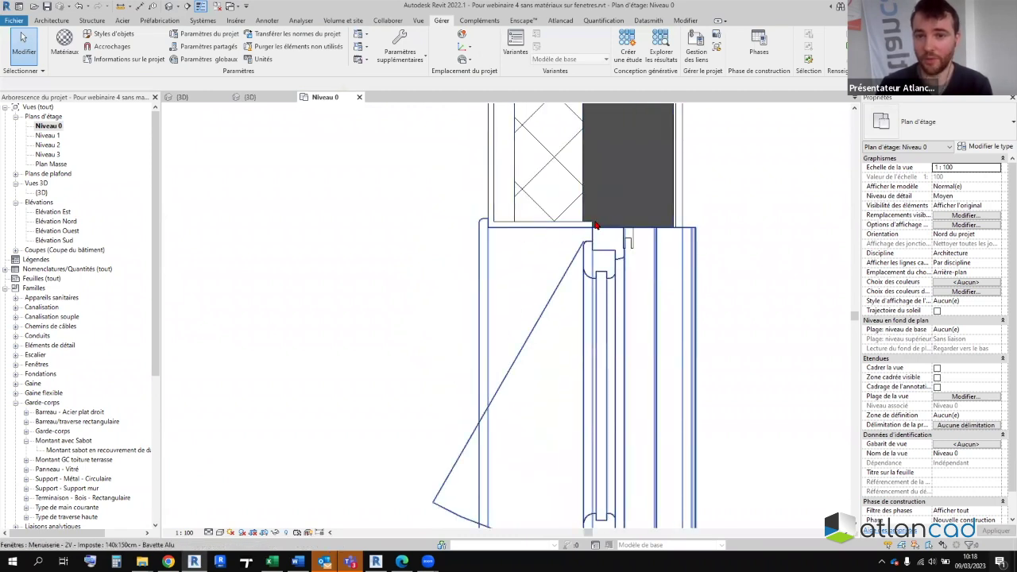
middle_drag(595, 226, 592, 335)
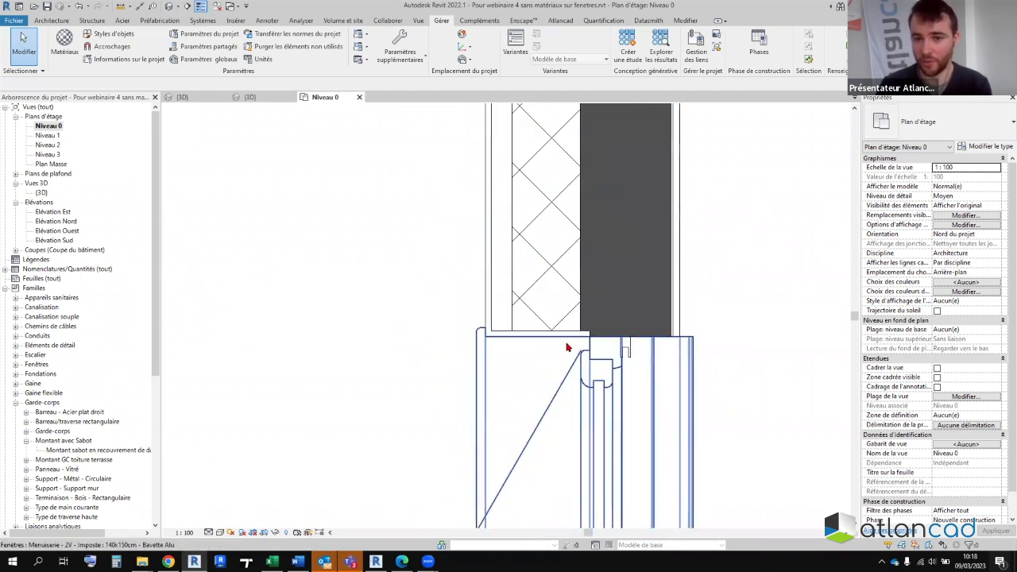
scroll(509, 362, up, 1)
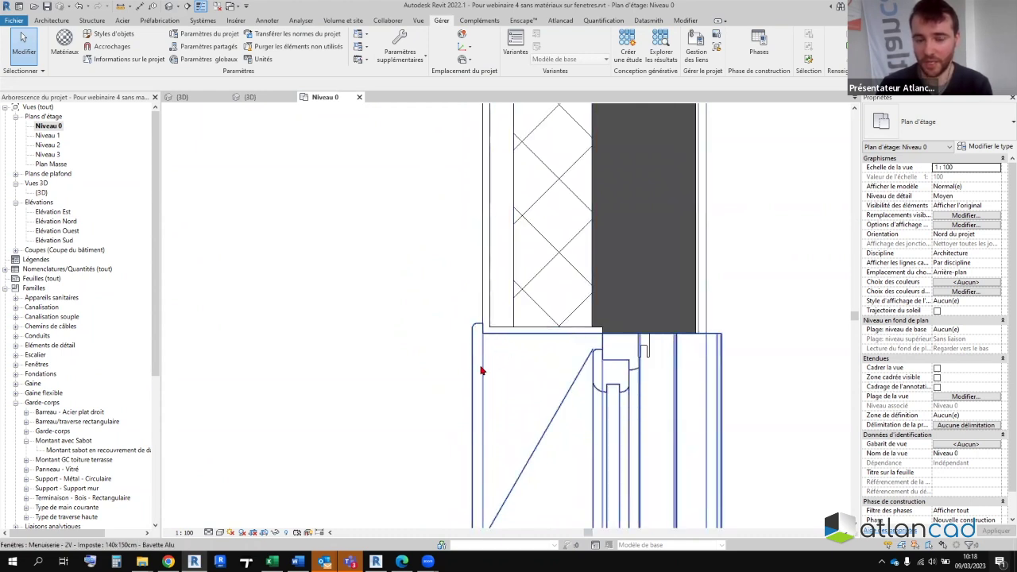
scroll(486, 359, down, 1)
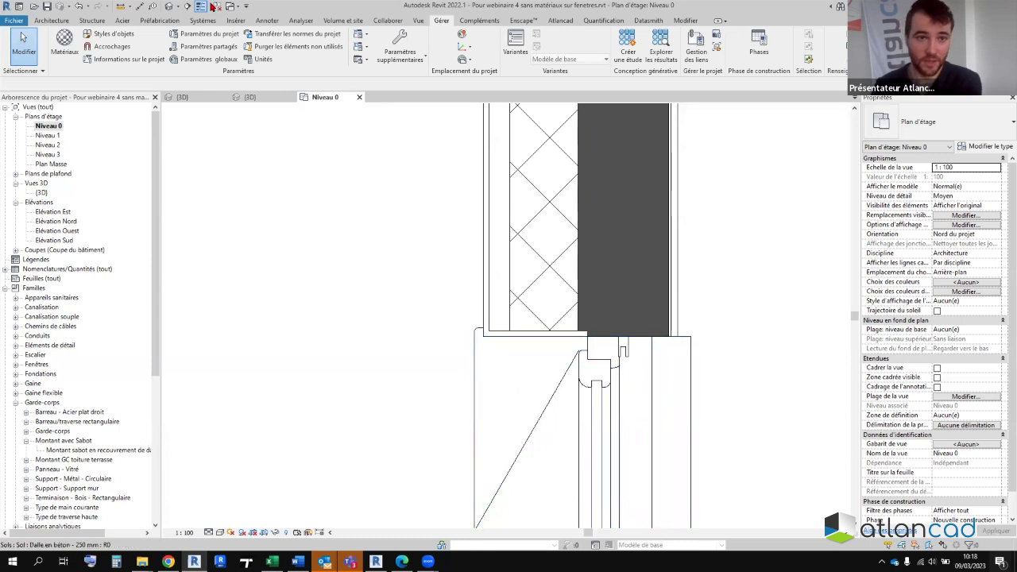
click(185, 6)
click(429, 352)
click(675, 351)
- Open the new Coupe 3 section view with Aller à la vue
scroll(674, 355, down, 2)
click(659, 352)
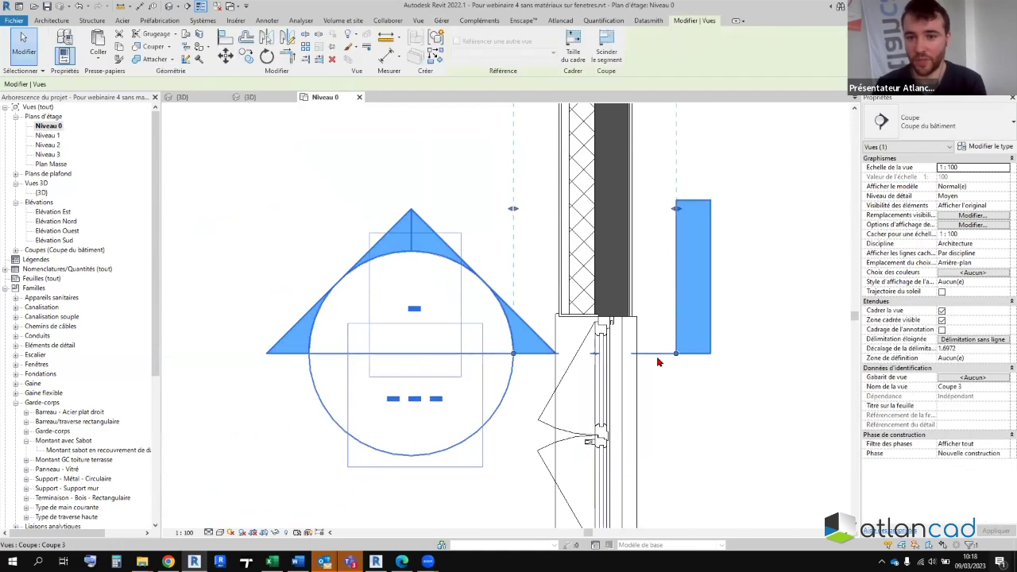
right_click(658, 352)
click(706, 132)
scroll(469, 398, up, 2)
scroll(468, 398, up, 3)
- Set Coupe 3's detail level to Élevé so the shutter box shows its roller
key(space)
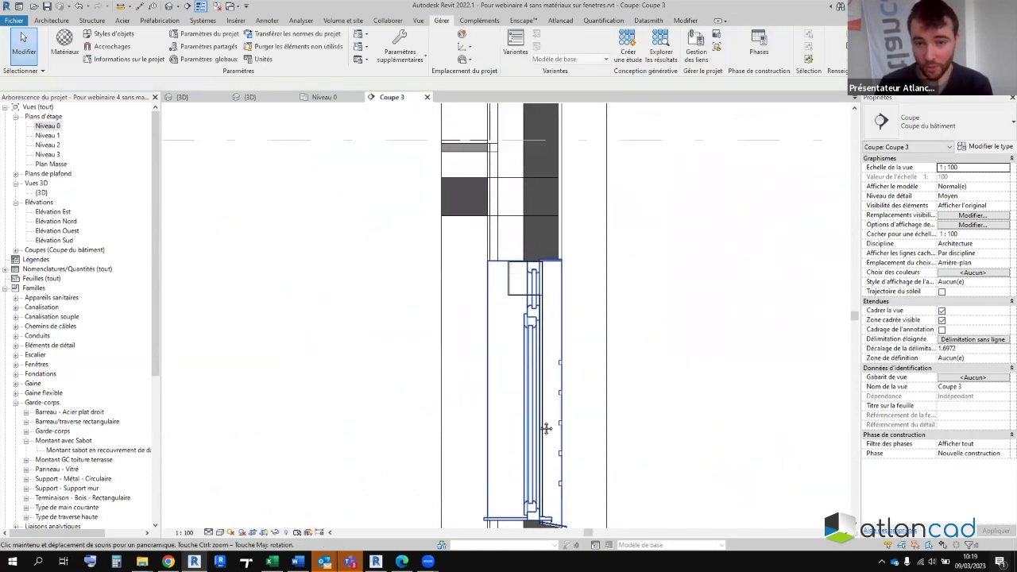
scroll(494, 265, up, 2)
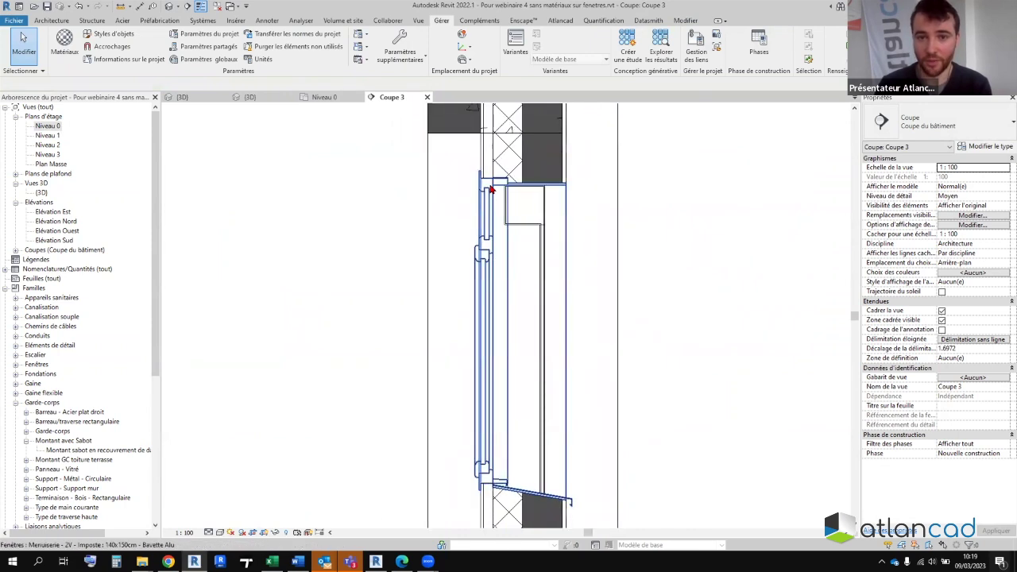
scroll(502, 458, up, 2)
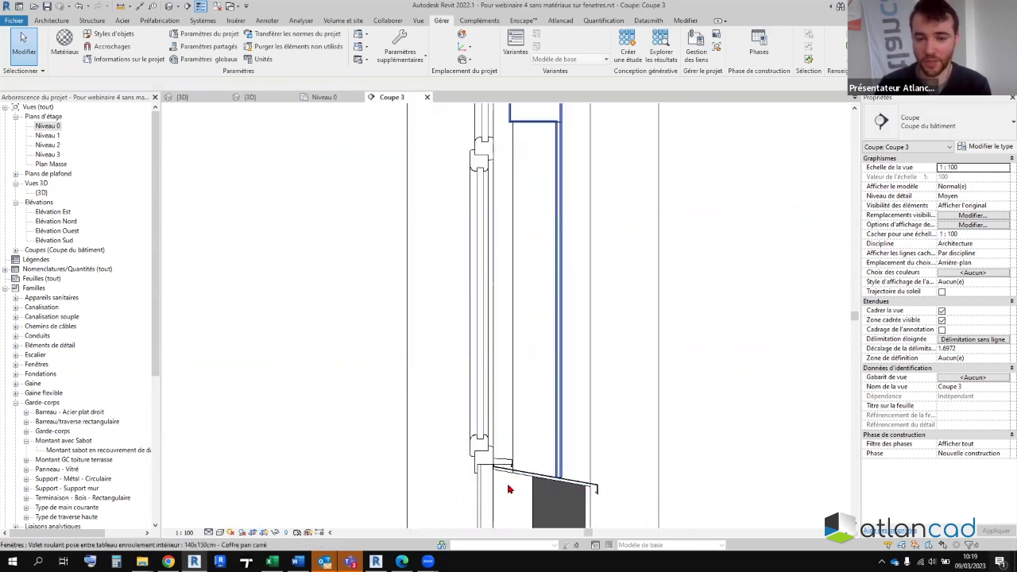
scroll(521, 463, down, 1)
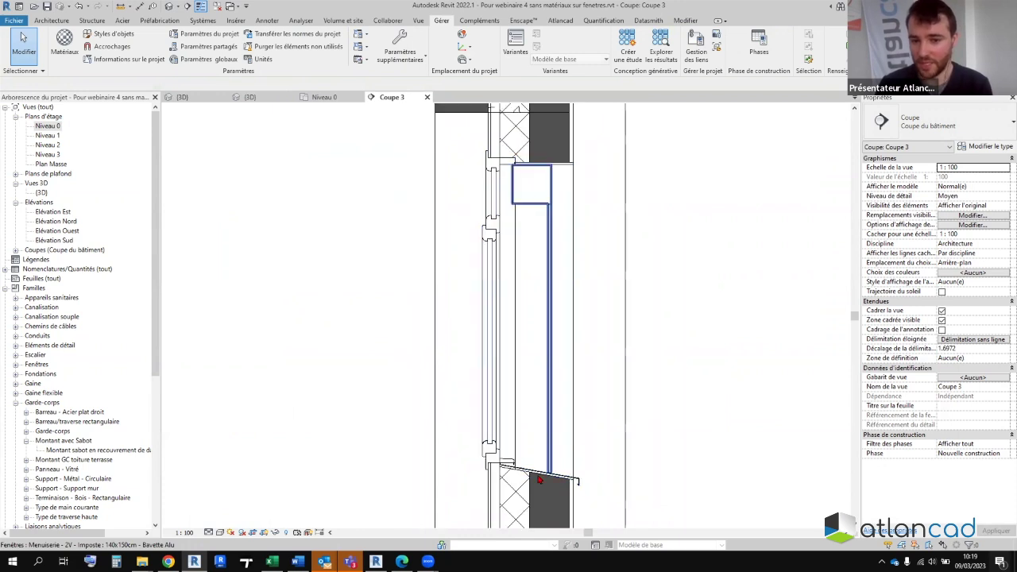
scroll(519, 320, down, 1)
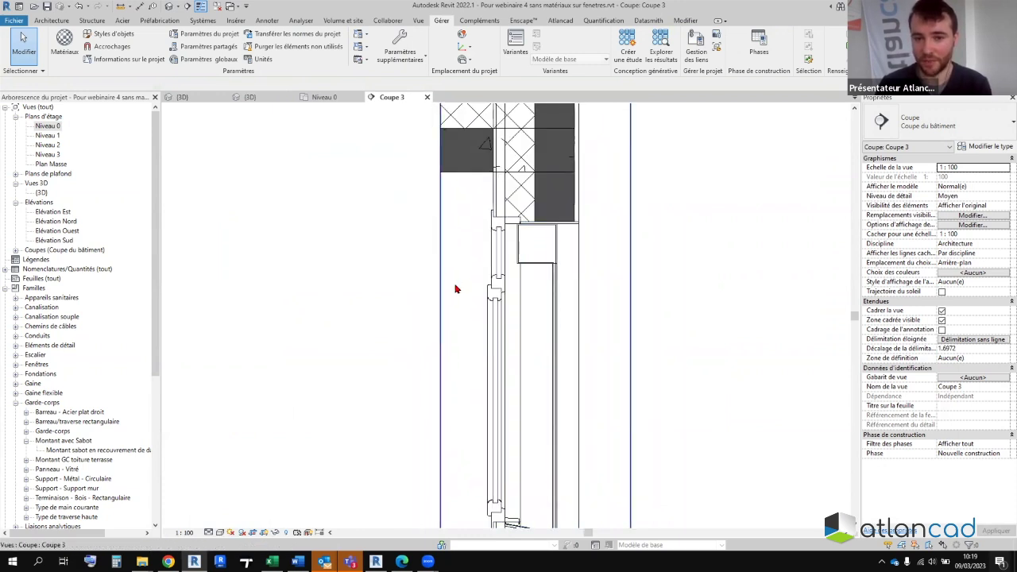
click(549, 290)
key(Escape)
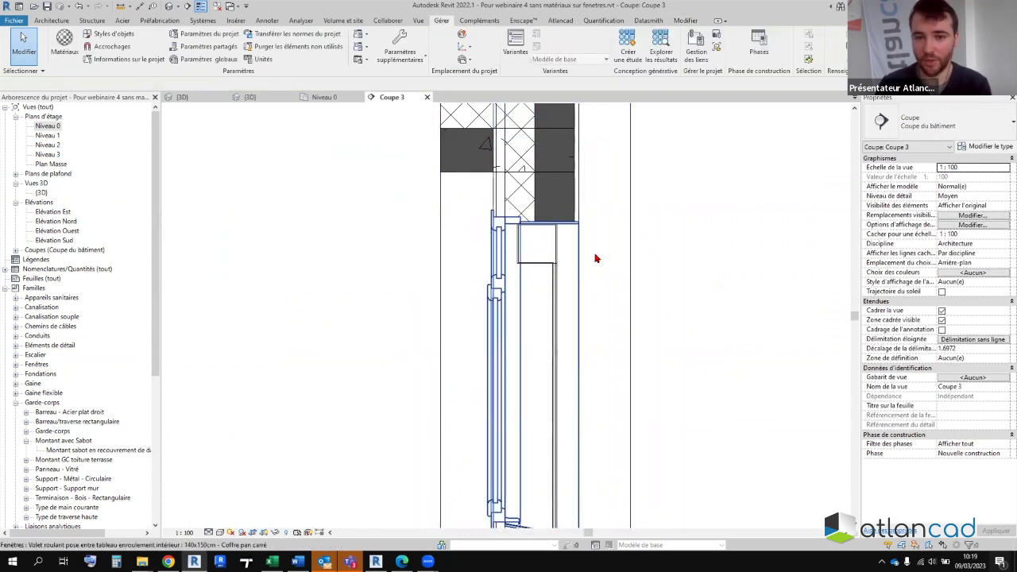
click(209, 532)
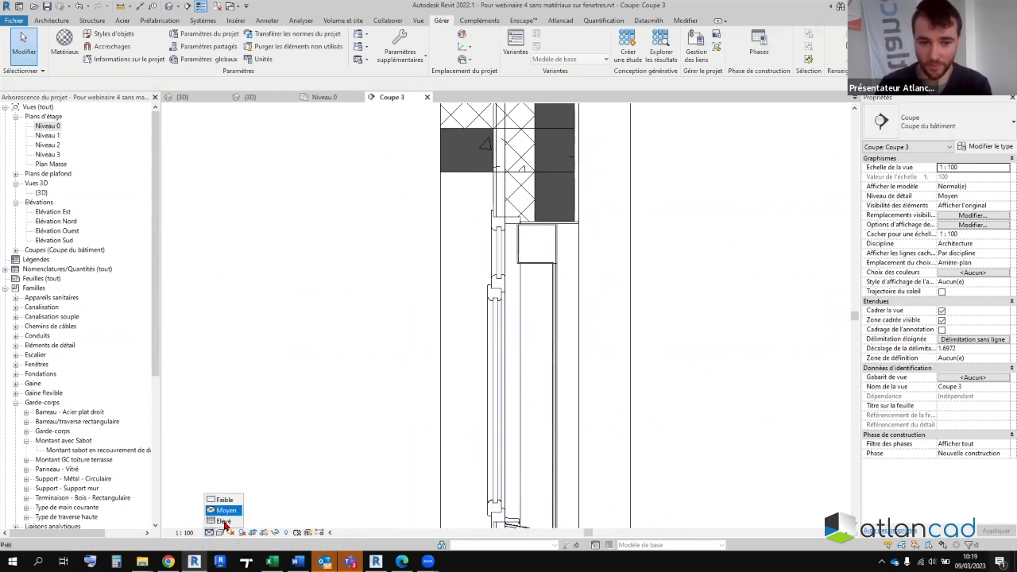
click(223, 520)
- Return to the Niveau 0 plan view
click(212, 532)
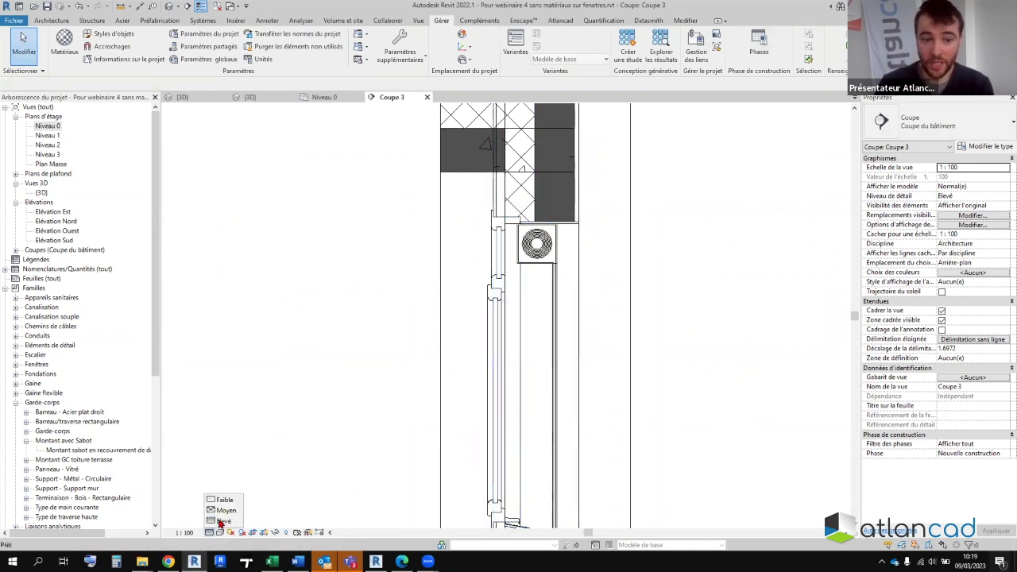
click(324, 97)
scroll(374, 188, down, 1)
scroll(537, 282, up, 2)
scroll(537, 282, up, 1)
scroll(310, 331, down, 1)
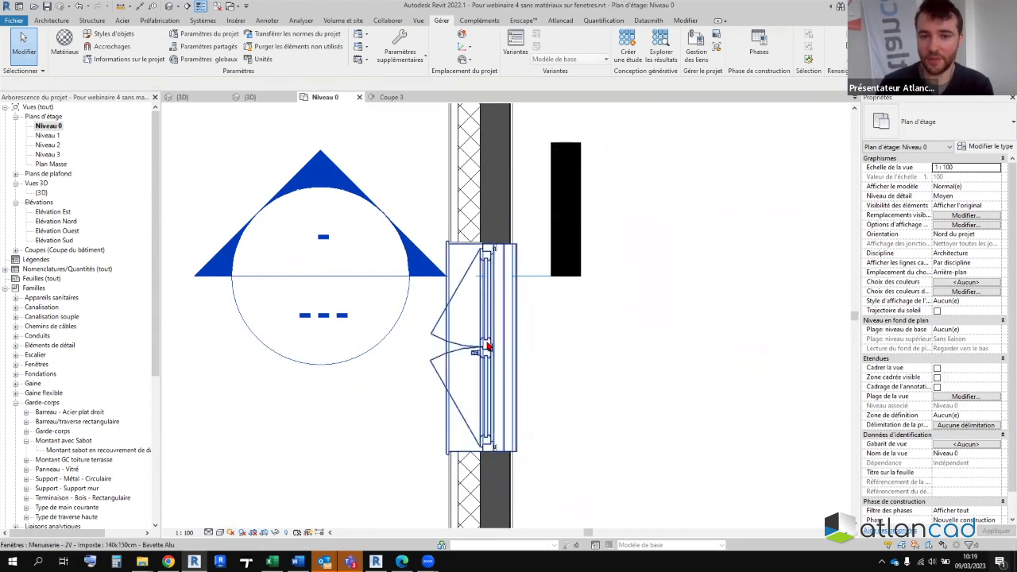
- Set the Niveau 0 plan's detail level to Élevé
click(208, 532)
click(226, 499)
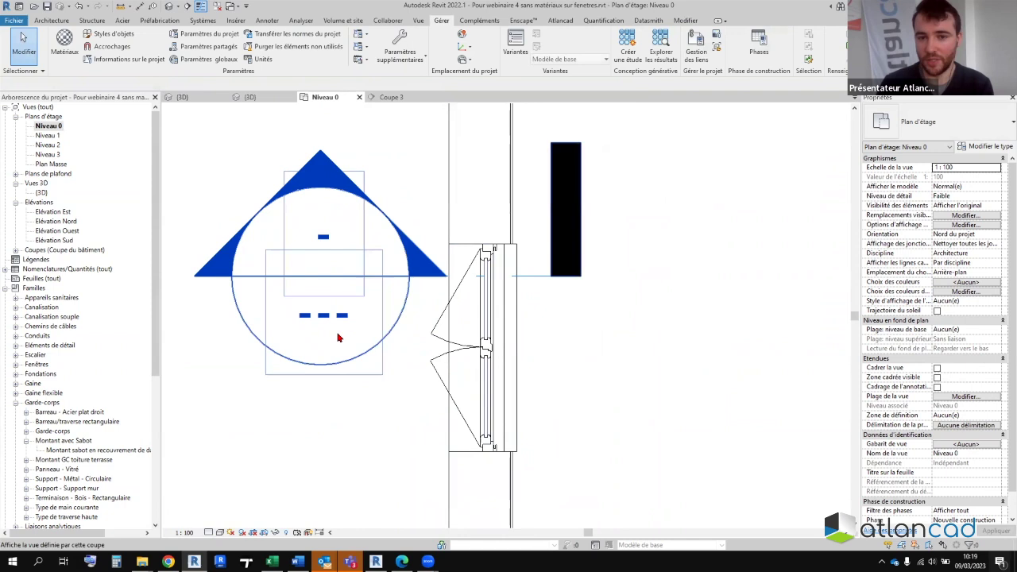
click(209, 532)
click(226, 513)
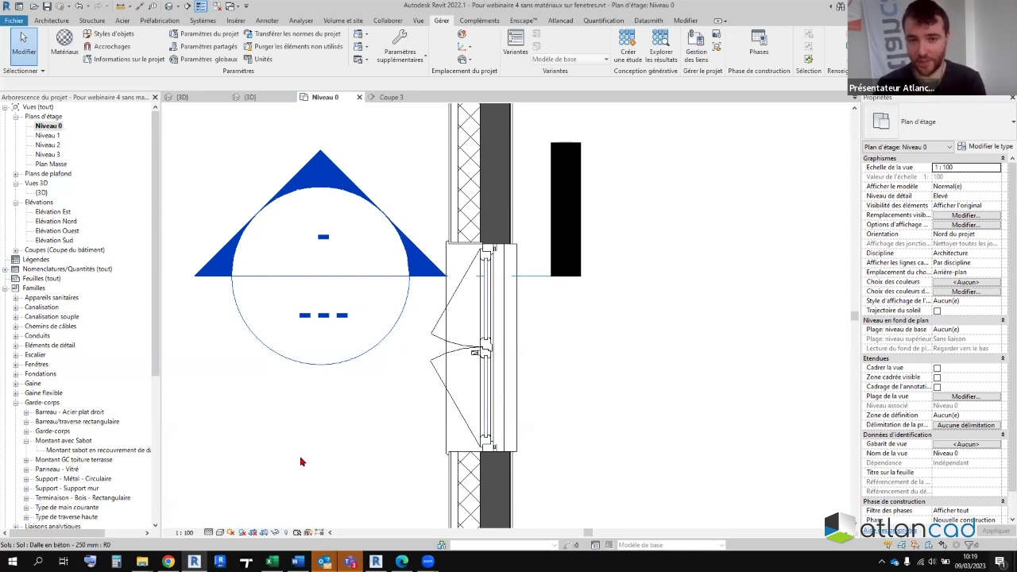
- Extend section Coupe 3 by dragging its end grip further right
middle_drag(411, 345, 409, 370)
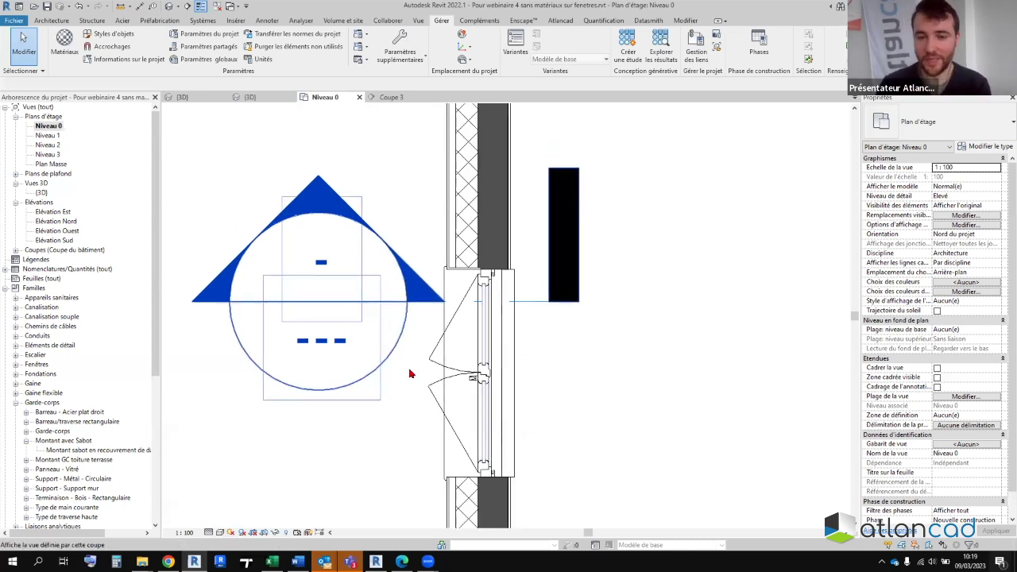
click(551, 303)
drag(551, 304, 648, 365)
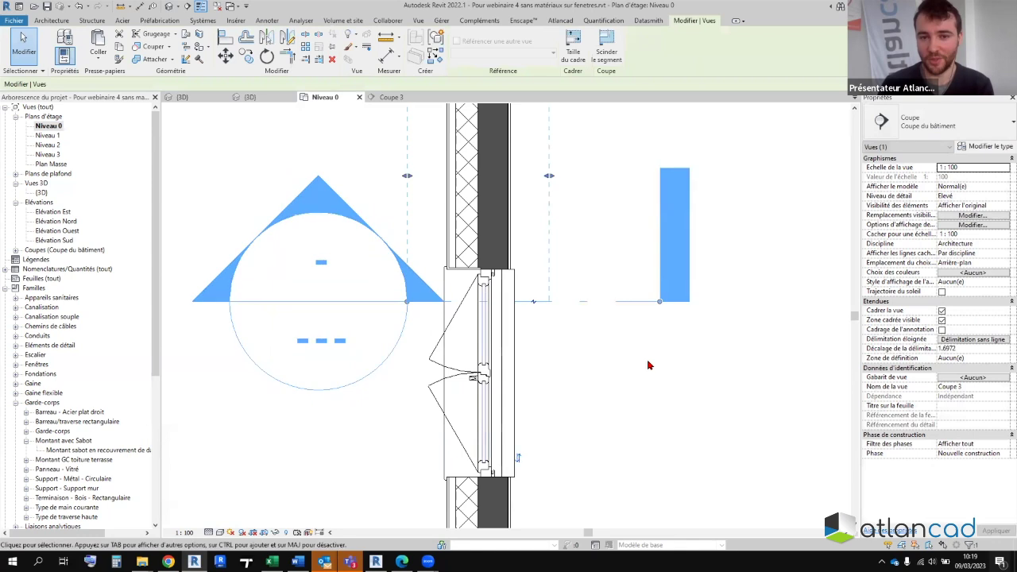
click(648, 365)
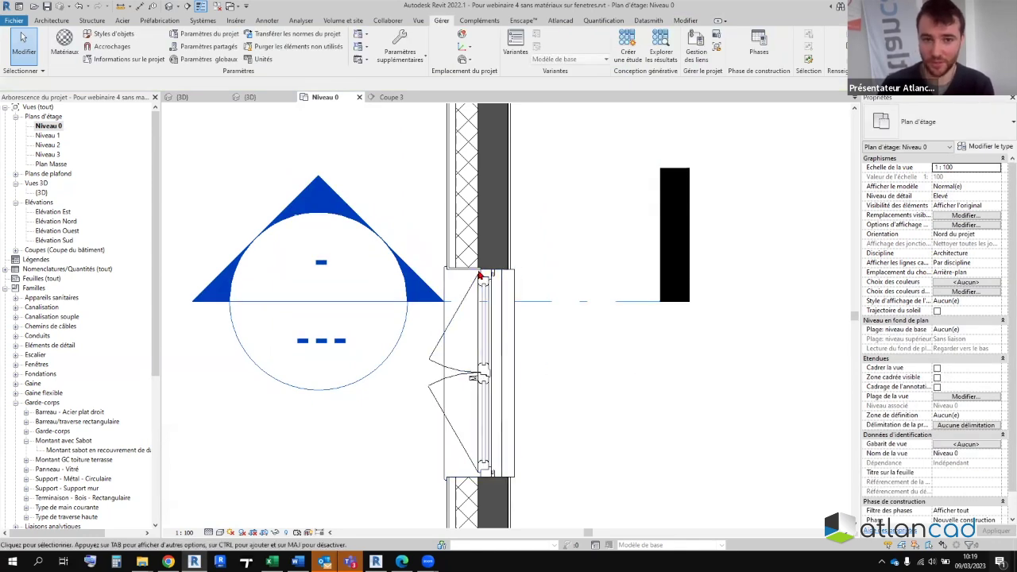
- Toggle Coupe 3's detail level to medium and back to Élevé, then show the 3D view
click(396, 99)
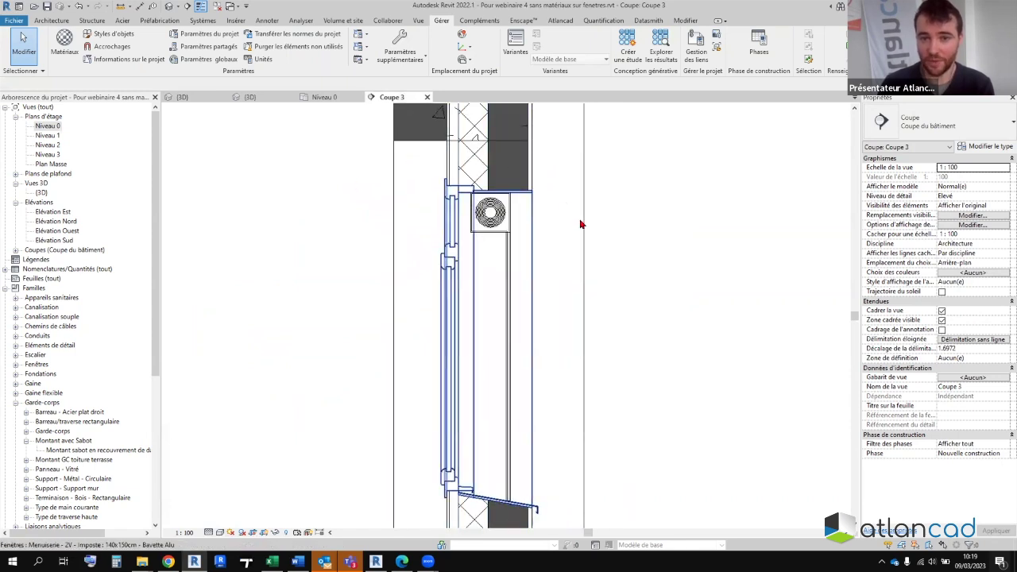
click(211, 531)
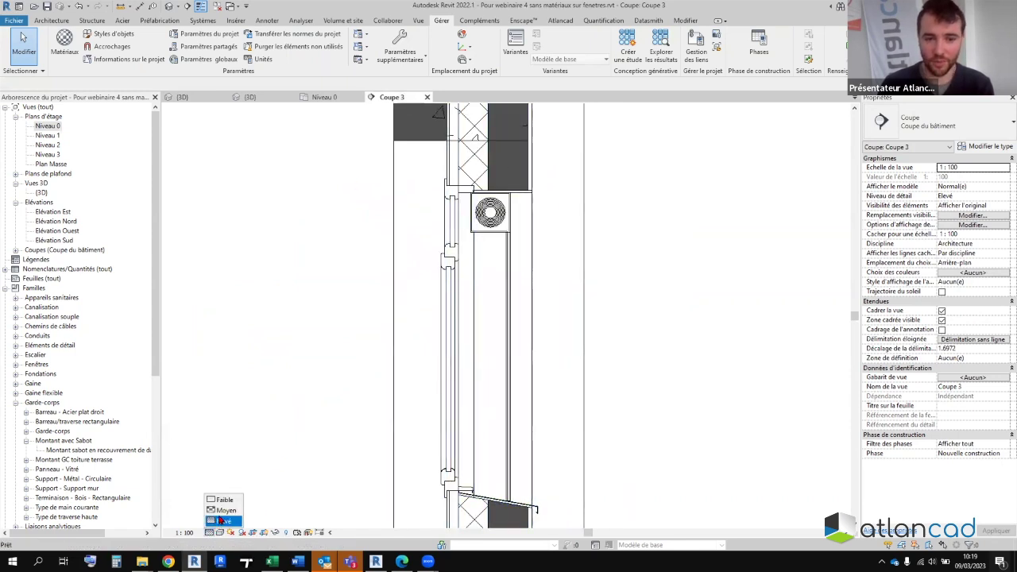
click(222, 513)
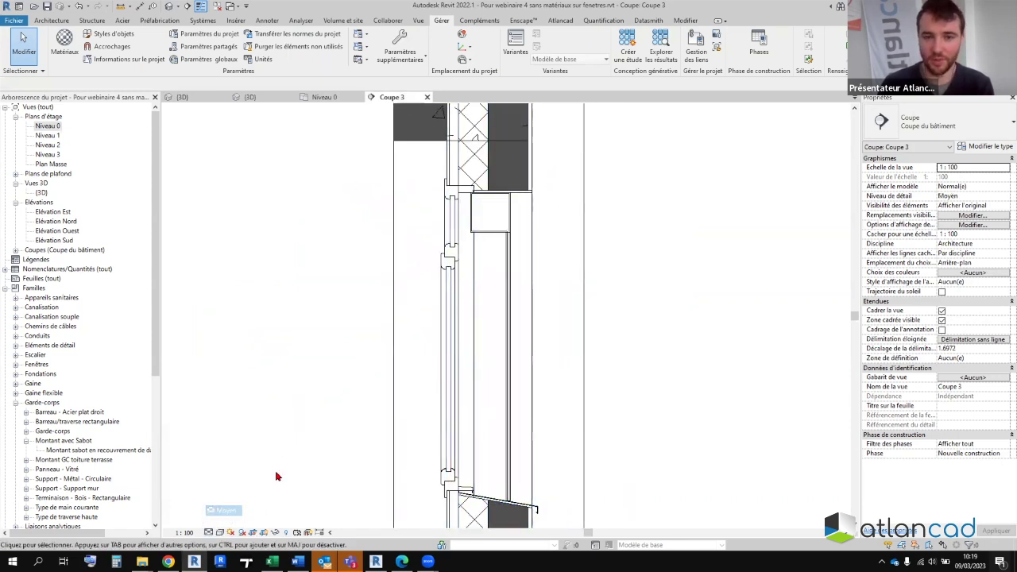
click(211, 531)
click(223, 524)
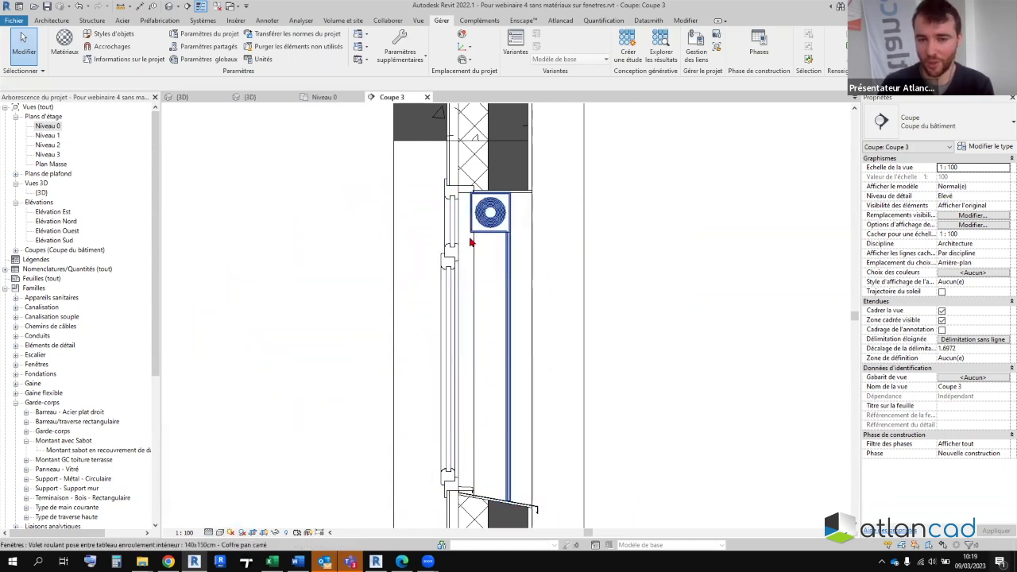
scroll(505, 268, down, 1)
scroll(506, 268, down, 1)
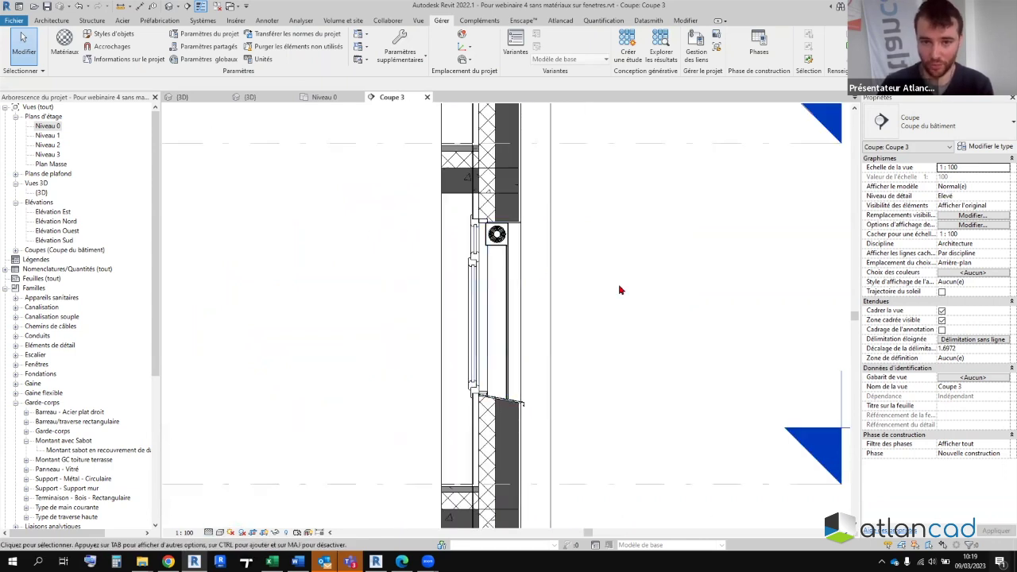
scroll(551, 262, up, 1)
scroll(554, 304, up, 1)
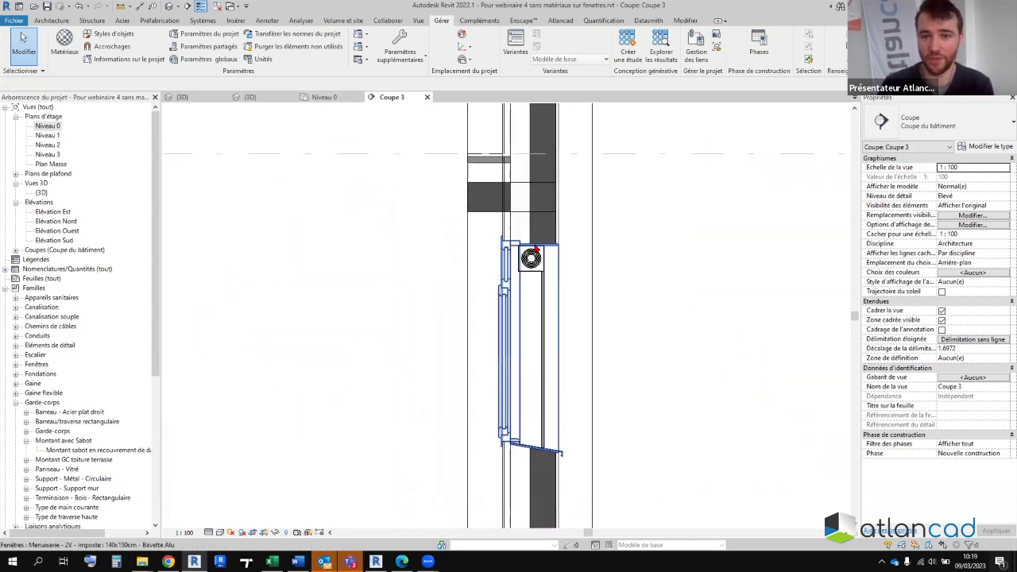
click(267, 96)
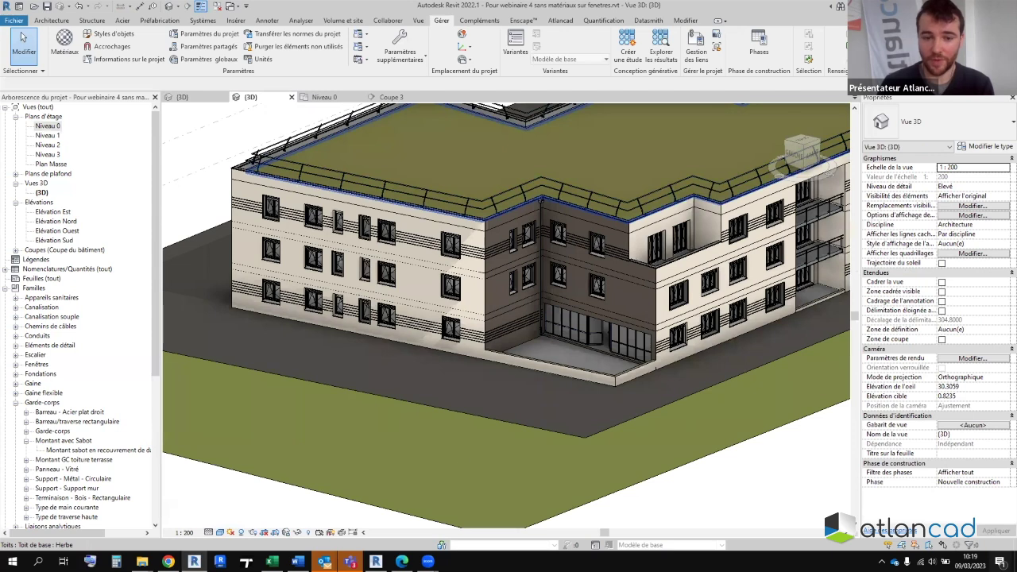
- Browse the Revit 2020 window showroom 3D view, then open the gutters and downpipes 3D view
key(alt+Tab)
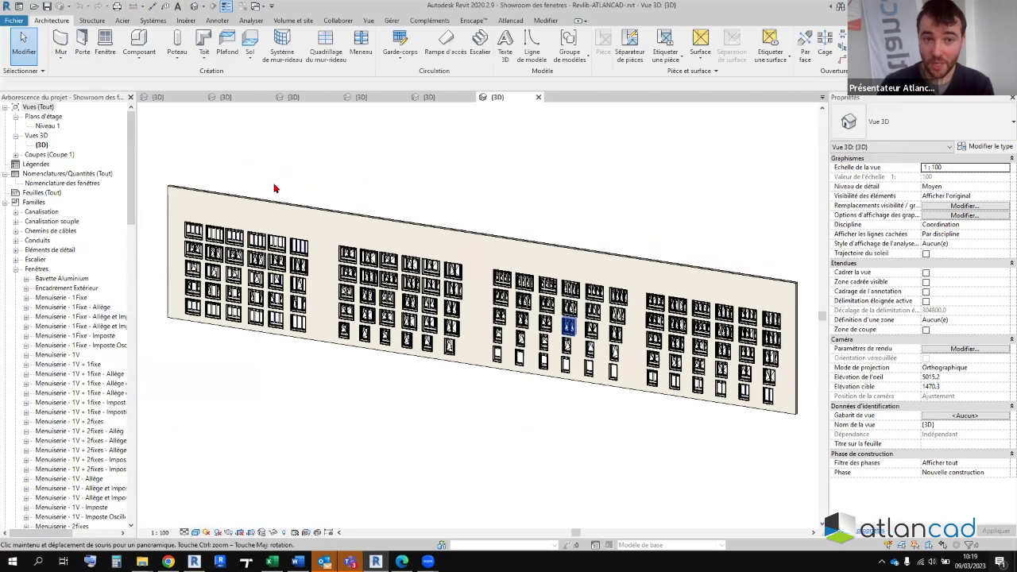
click(187, 99)
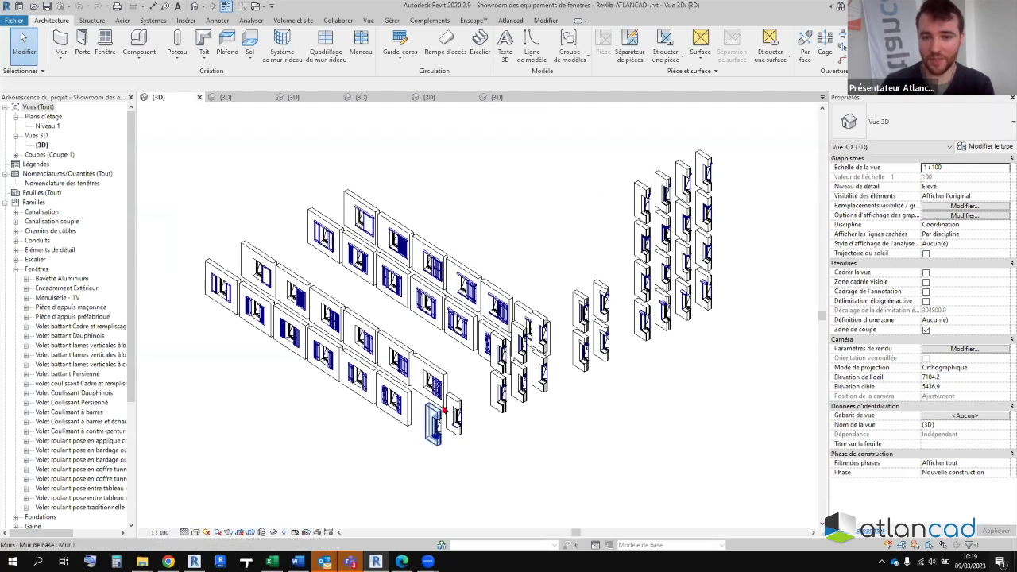
shift+middle_drag(444, 410, 470, 411)
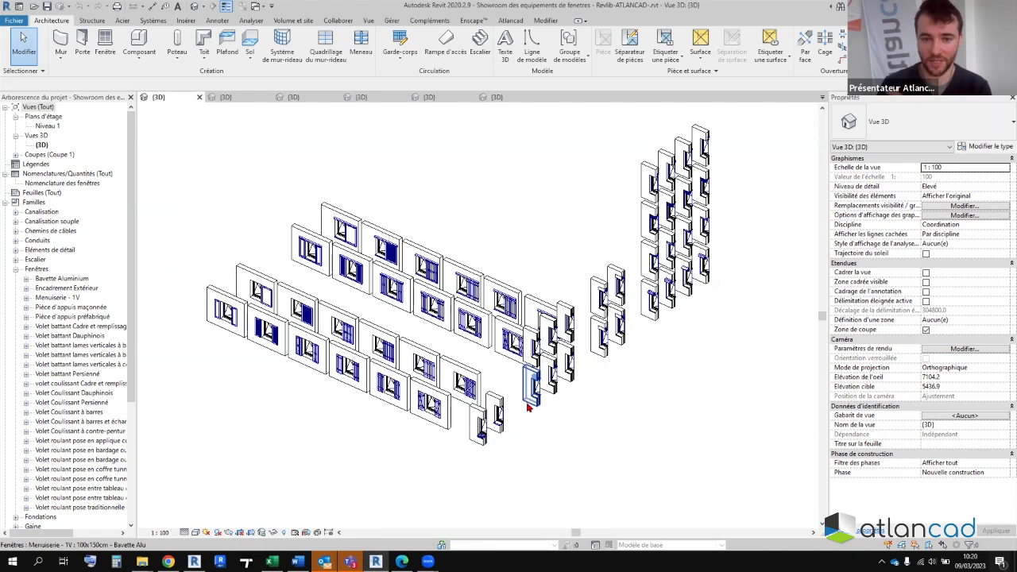
scroll(358, 302, up, 1)
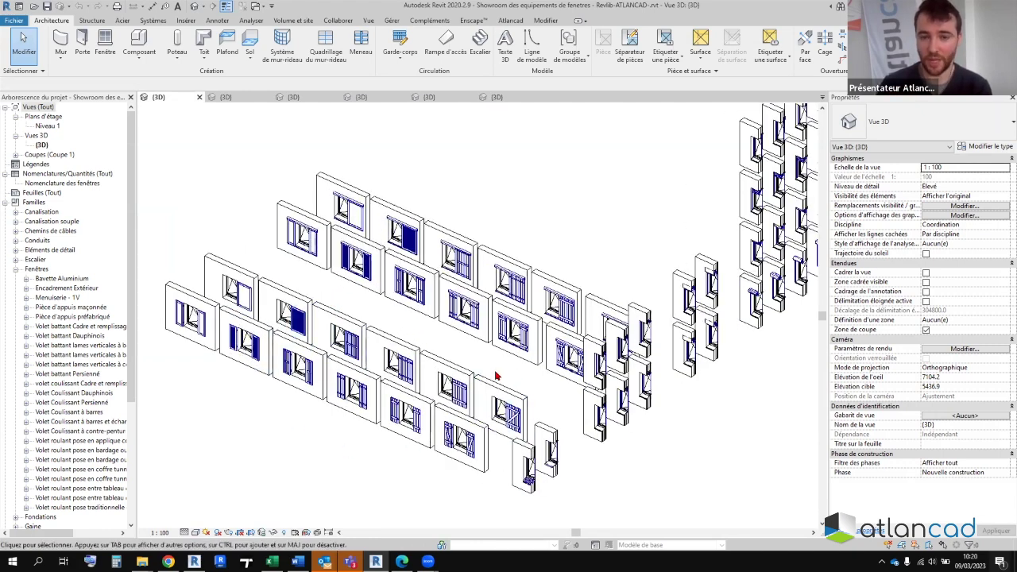
middle_drag(496, 375, 481, 377)
middle_drag(513, 465, 451, 469)
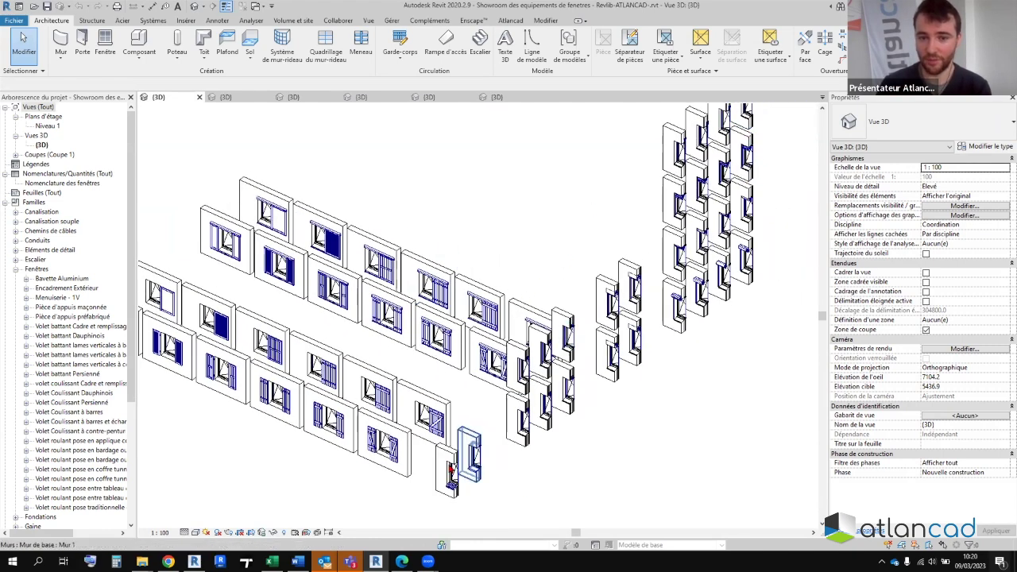
scroll(451, 469, up, 2)
scroll(477, 485, up, 2)
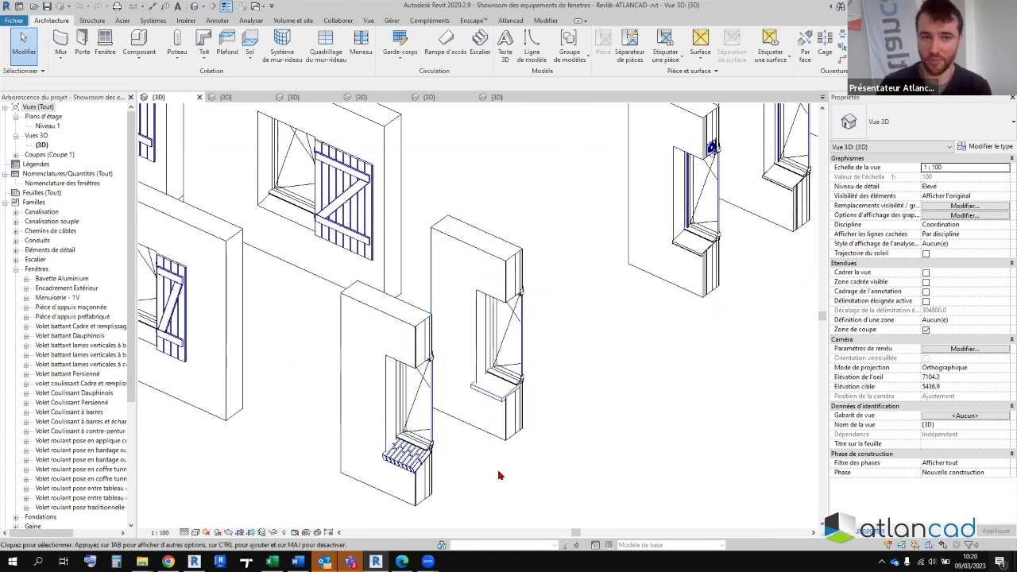
click(249, 99)
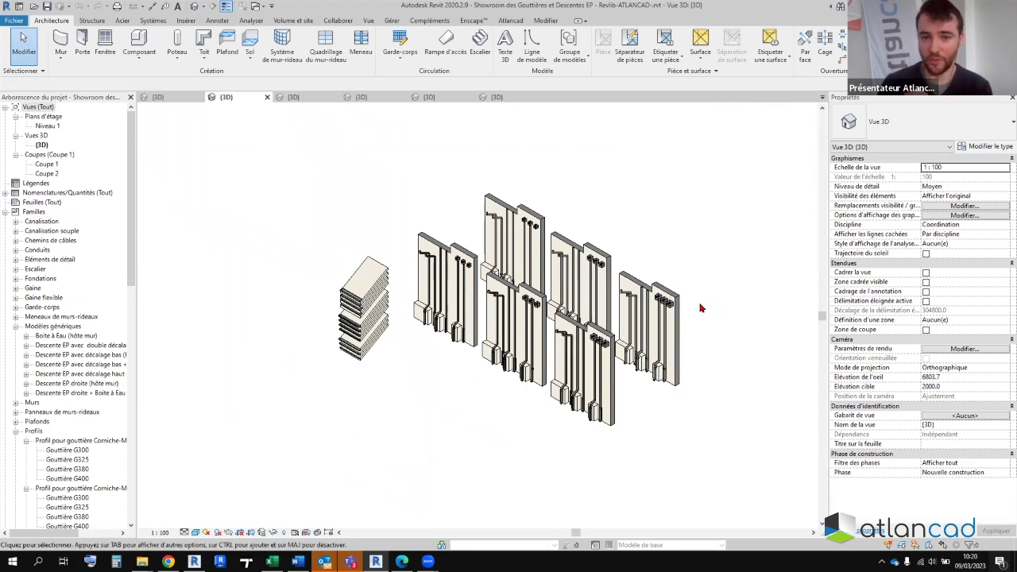
- Zoom, pan and orbit around the downpipe families and stepped wall edges to inspect them
scroll(237, 366, up, 2)
scroll(237, 367, up, 5)
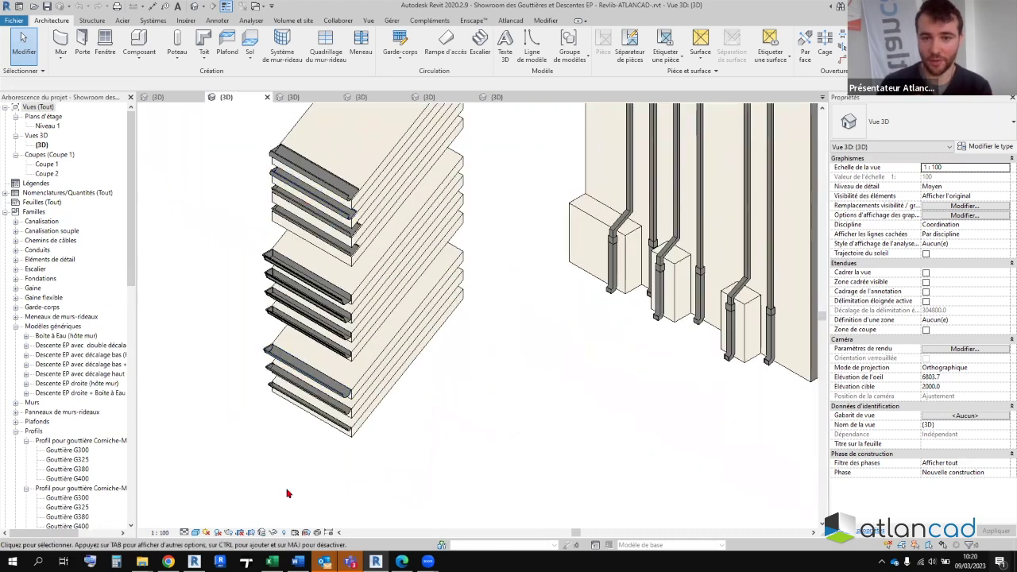
scroll(411, 357, down, 3)
scroll(429, 358, up, 4)
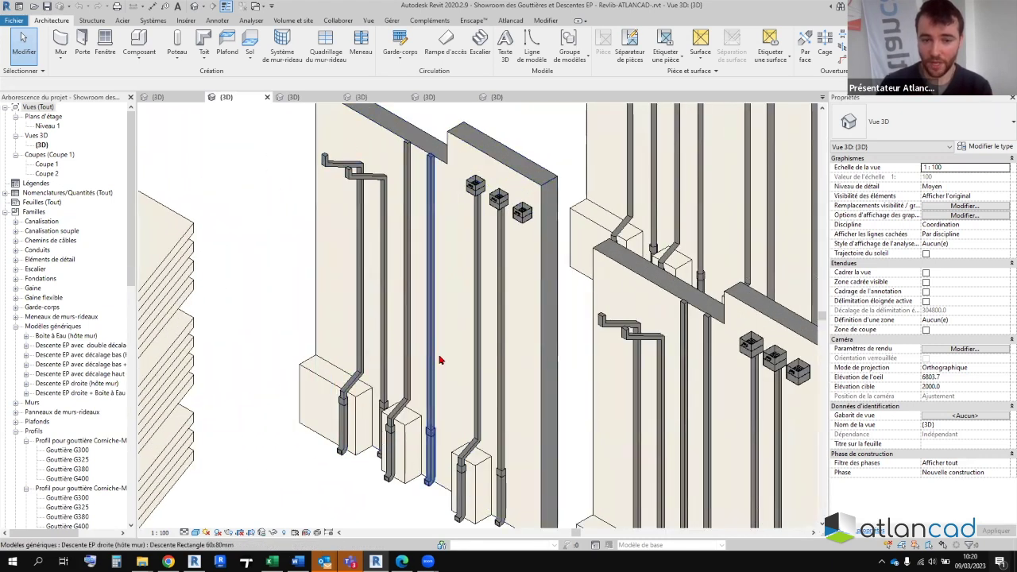
middle_drag(390, 351, 379, 294)
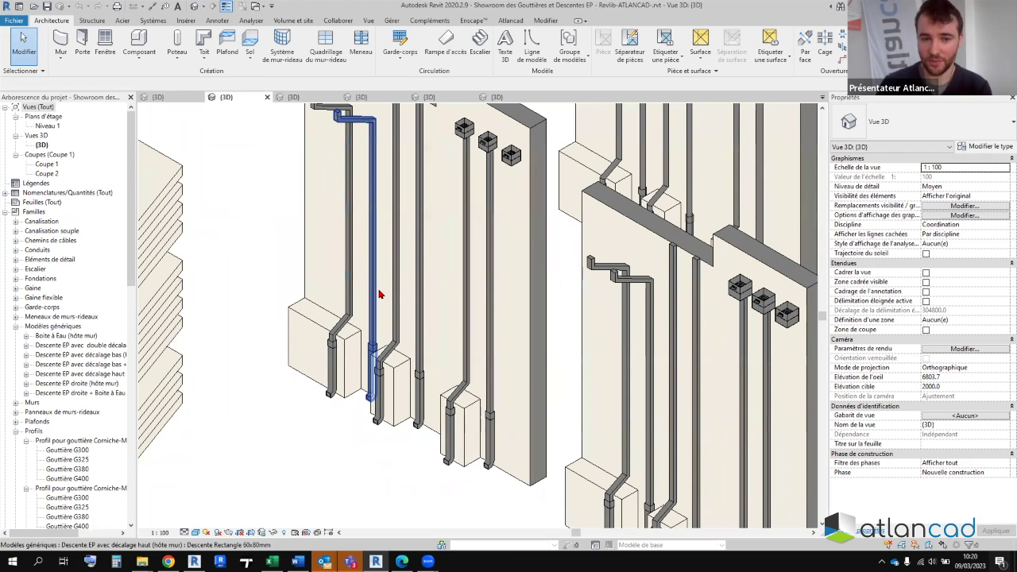
scroll(381, 290, down, 1)
scroll(397, 277, down, 1)
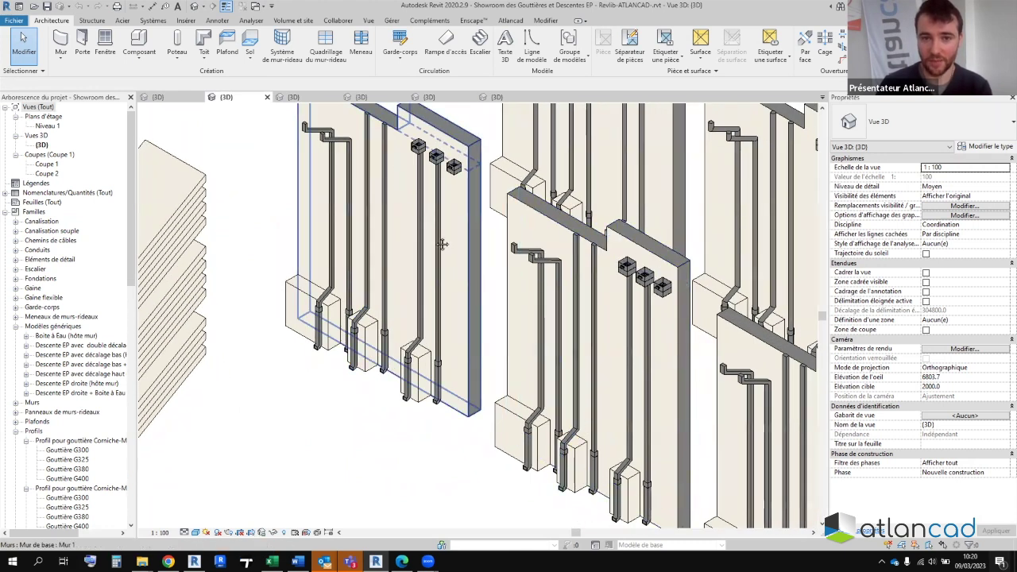
scroll(443, 244, up, 2)
scroll(429, 230, up, 2)
scroll(384, 198, down, 1)
mouse_move(384, 198)
middle_down()
mouse_move(331, 267)
mouse_move(390, 259)
mouse_move(360, 117)
middle_up()
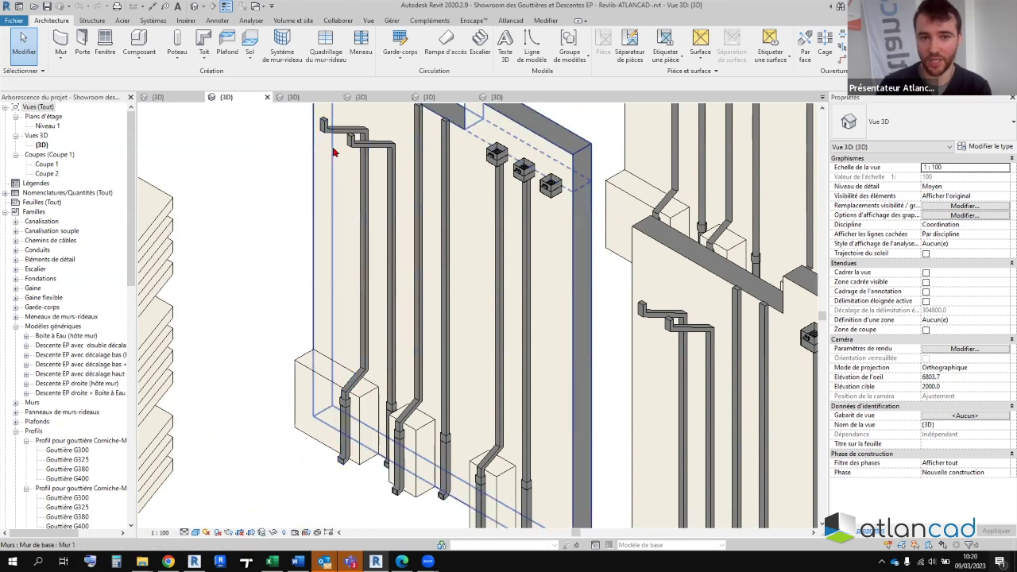
scroll(347, 393, down, 1)
scroll(347, 393, down, 3)
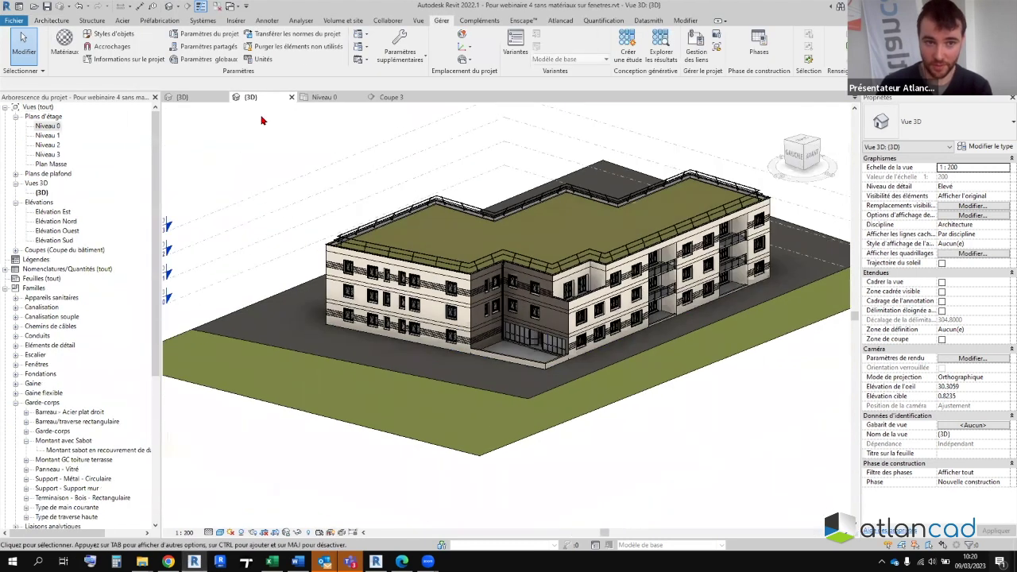
- On Niveau 0, move the section line through the downpipe and go to the Coupe 3 view
click(334, 98)
scroll(452, 275, down, 3)
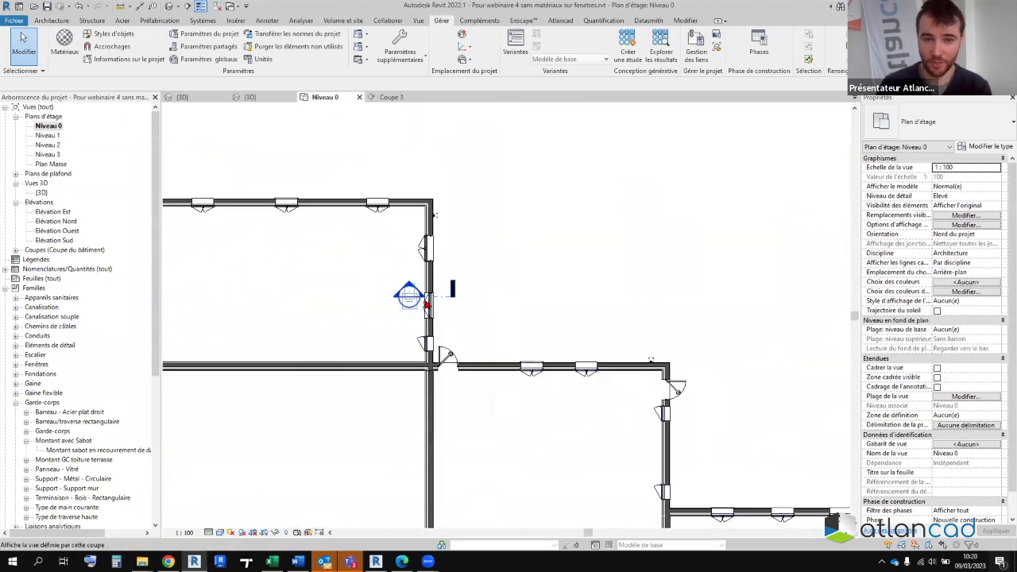
scroll(452, 274, up, 3)
scroll(466, 188, down, 1)
scroll(470, 426, up, 1)
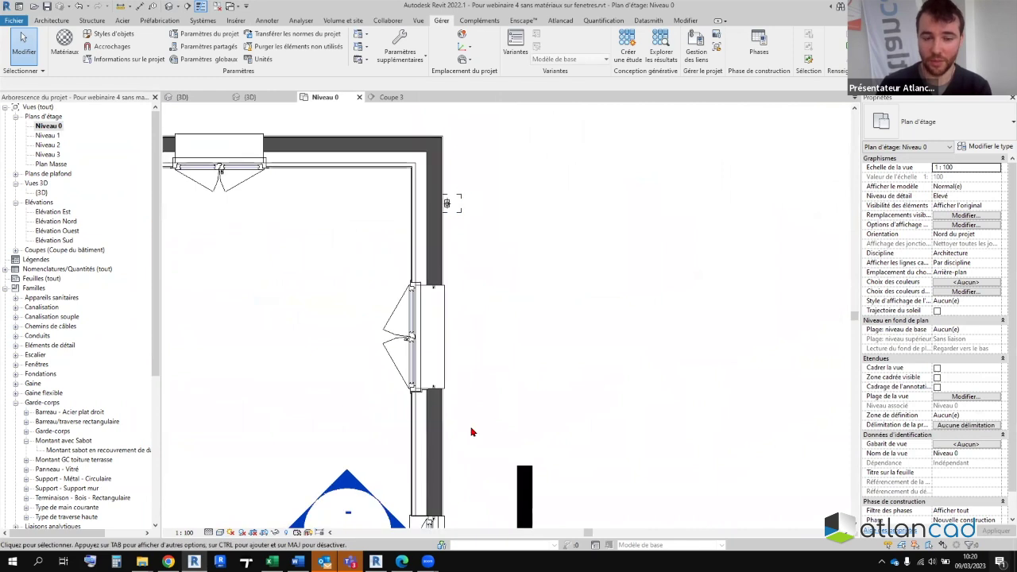
scroll(479, 220, up, 2)
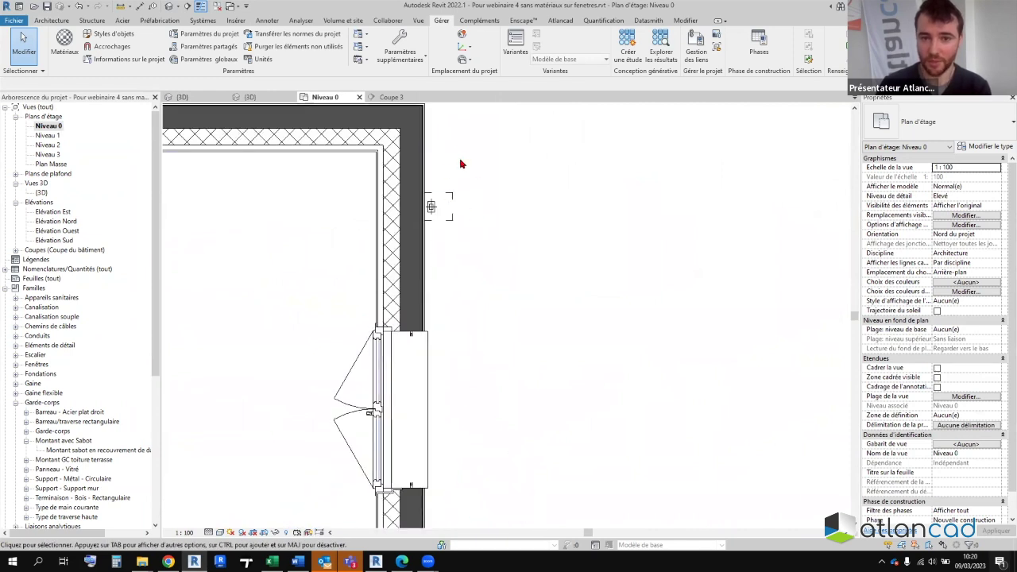
scroll(459, 164, down, 2)
drag(469, 431, 465, 175)
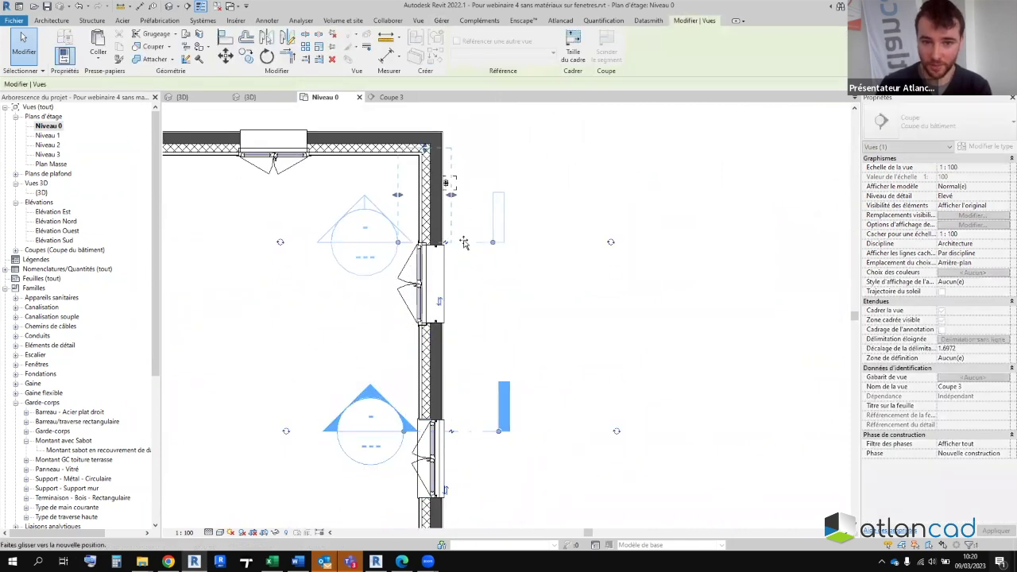
right_click(450, 215)
click(473, 287)
scroll(472, 292, down, 3)
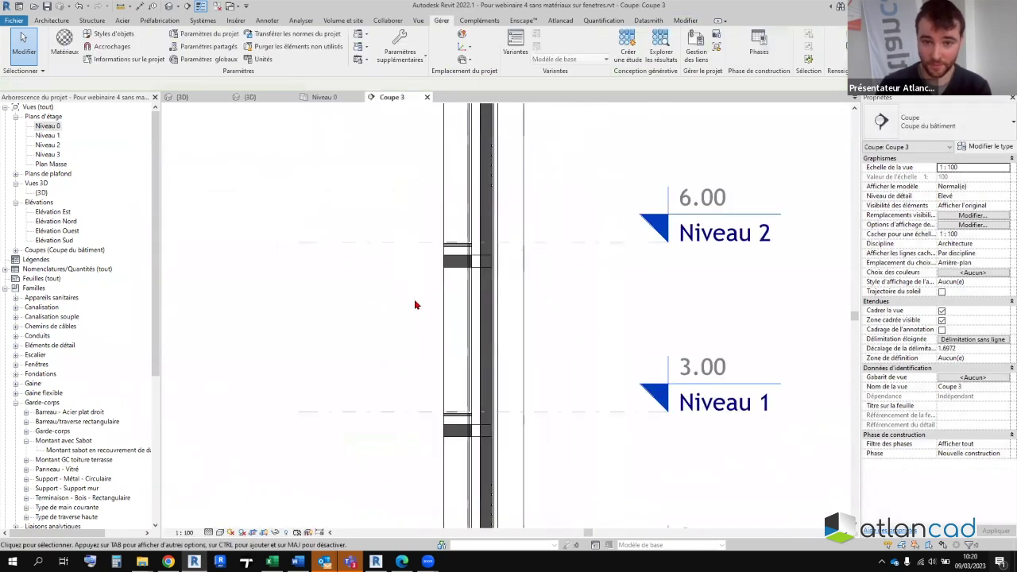
scroll(416, 301, down, 2)
scroll(453, 170, up, 2)
- Select the downpipe in Coupe 3 and lower its top to sit under the roof edge
click(454, 180)
click(454, 179)
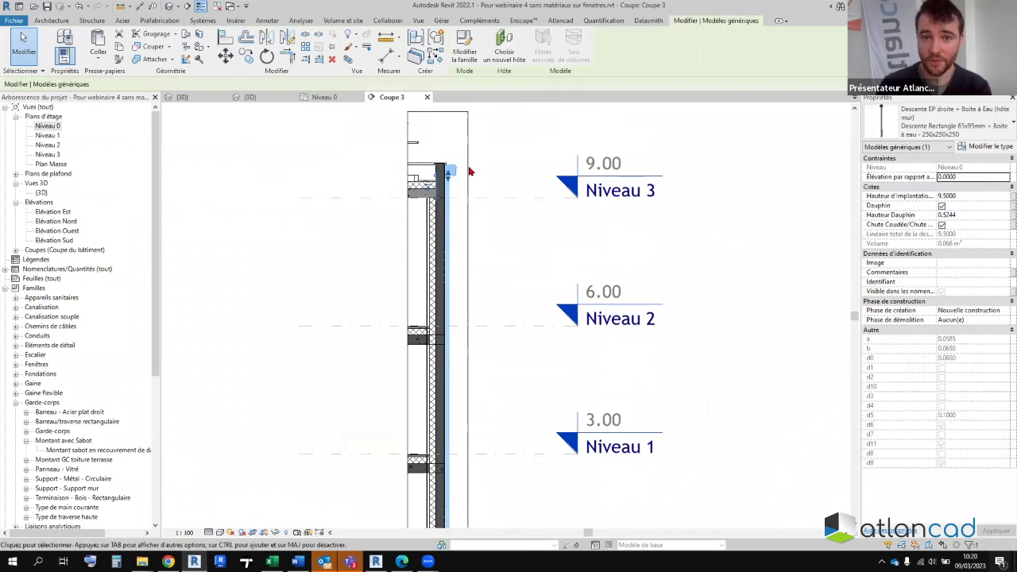
scroll(469, 170, down, 1)
scroll(410, 326, down, 1)
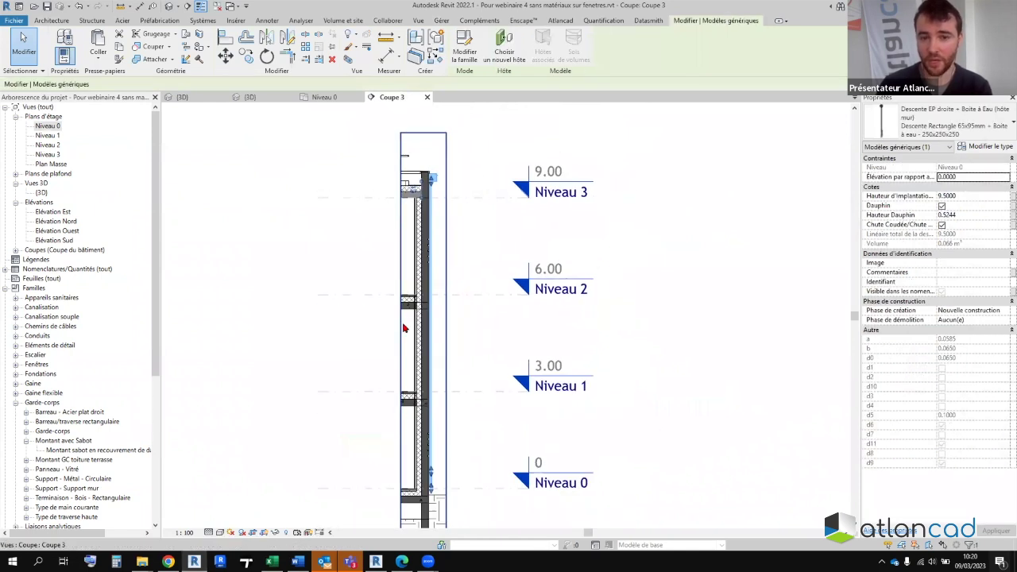
scroll(437, 495, up, 1)
scroll(437, 496, up, 2)
scroll(438, 499, down, 1)
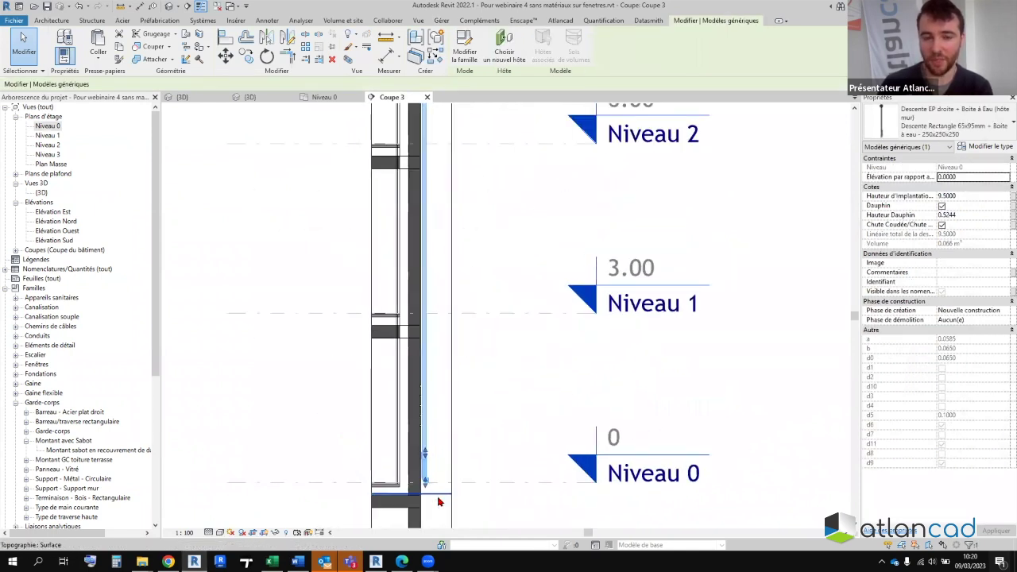
scroll(433, 468, down, 1)
scroll(427, 198, up, 2)
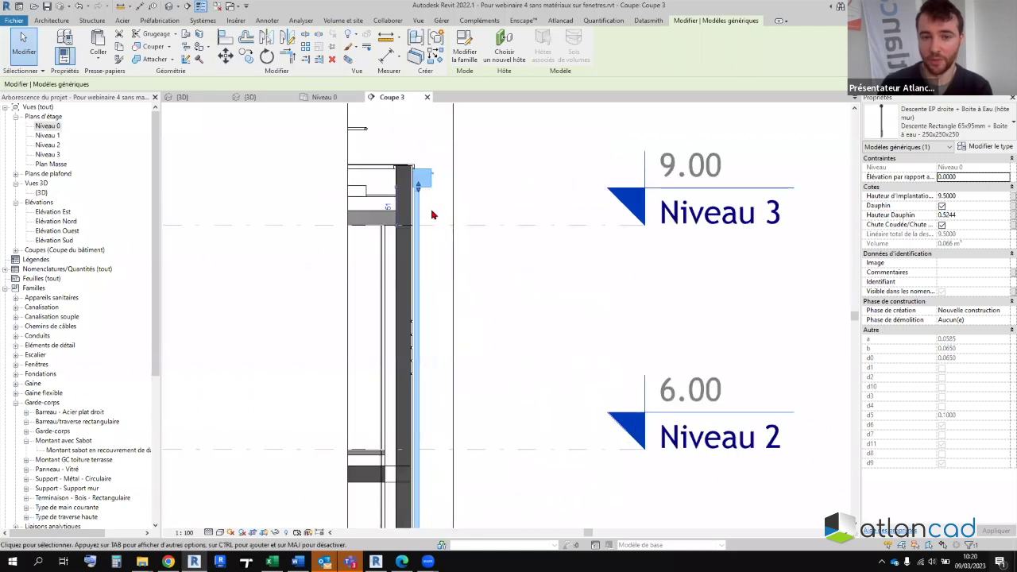
scroll(421, 191, up, 1)
drag(411, 178, 412, 196)
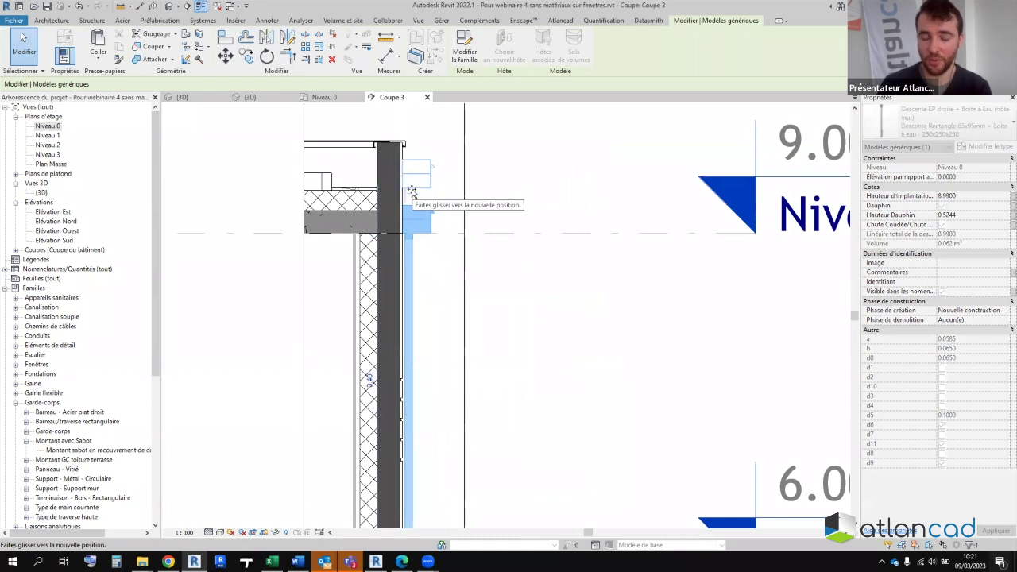
- Lengthen the dauphin to 1.3012 and extend the pipe's foot below Niveau 0
scroll(433, 381, down, 1)
scroll(436, 394, down, 1)
scroll(413, 387, up, 1)
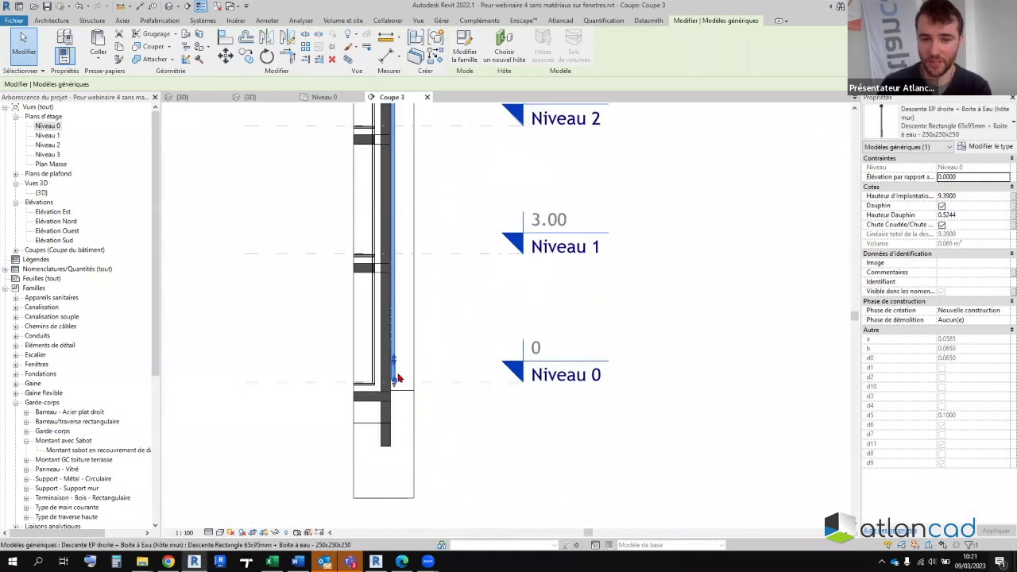
scroll(393, 388, up, 2)
scroll(383, 382, down, 2)
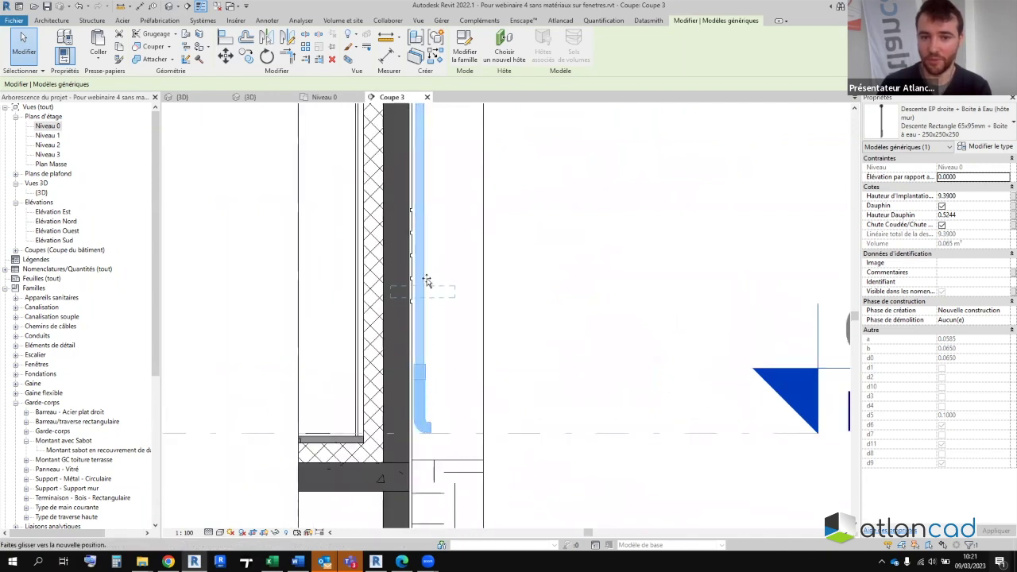
drag(424, 343, 423, 281)
scroll(429, 443, up, 2)
drag(417, 450, 430, 440)
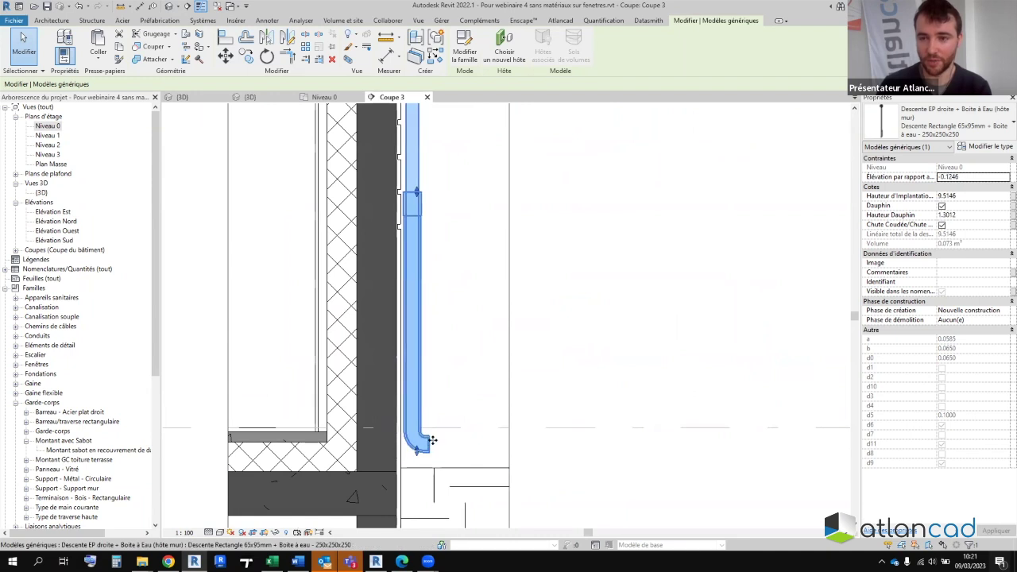
scroll(431, 440, down, 1)
scroll(430, 429, down, 1)
scroll(429, 417, down, 1)
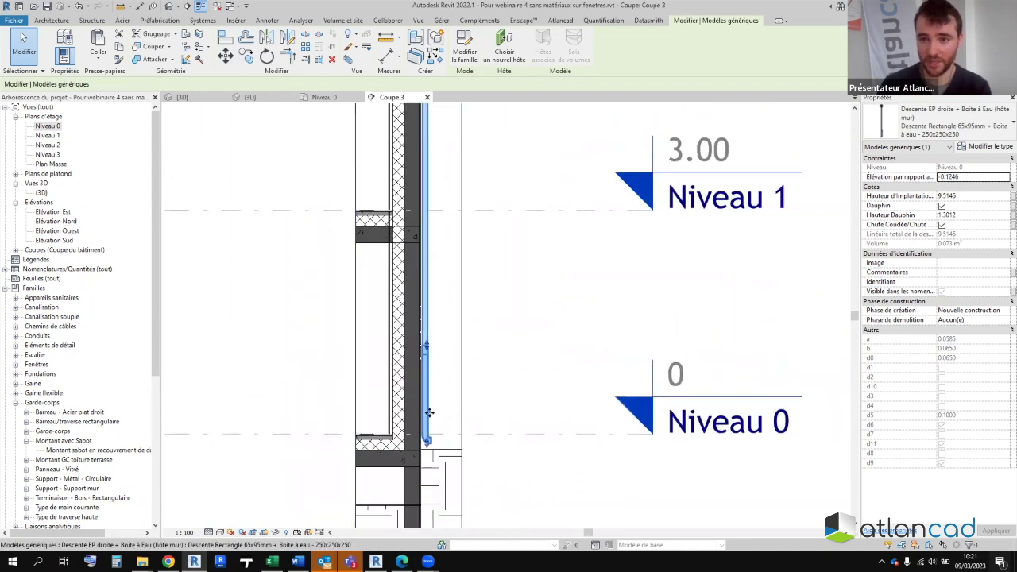
scroll(429, 412, down, 2)
scroll(435, 393, down, 1)
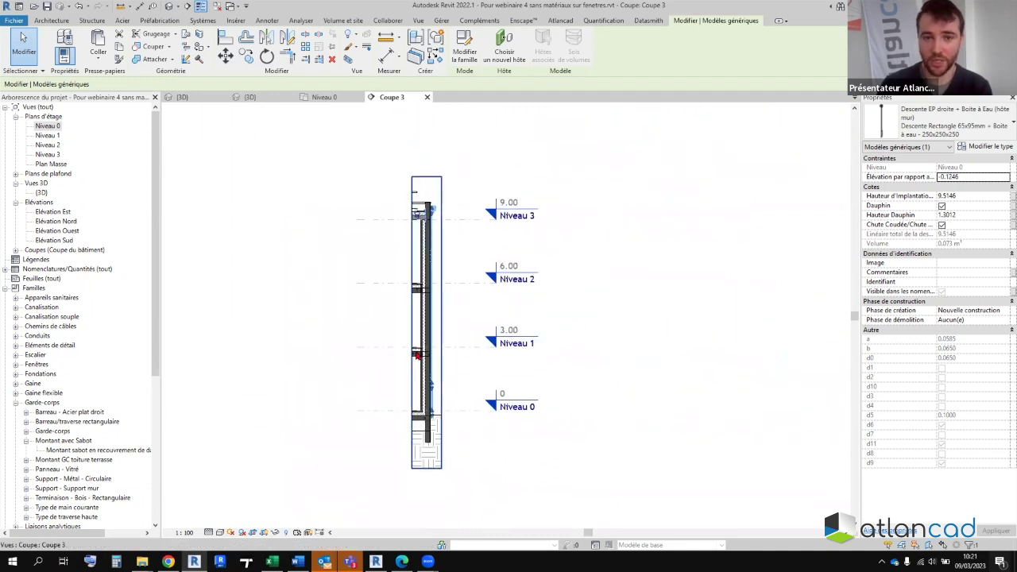
scroll(458, 287, up, 1)
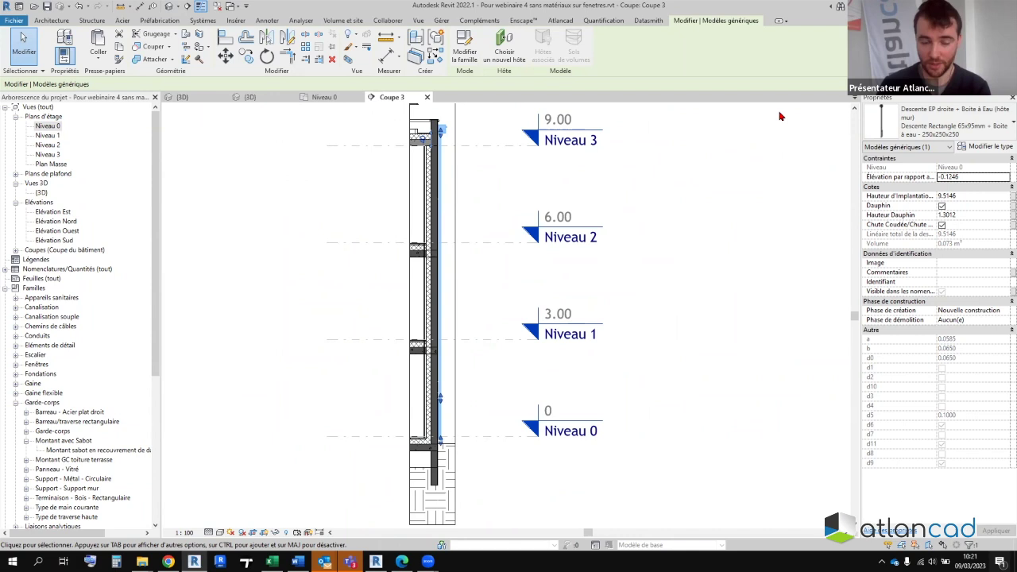
- In the Revit 2020 project, show the Showroom des Murs-rideaux 3D view
click(376, 561)
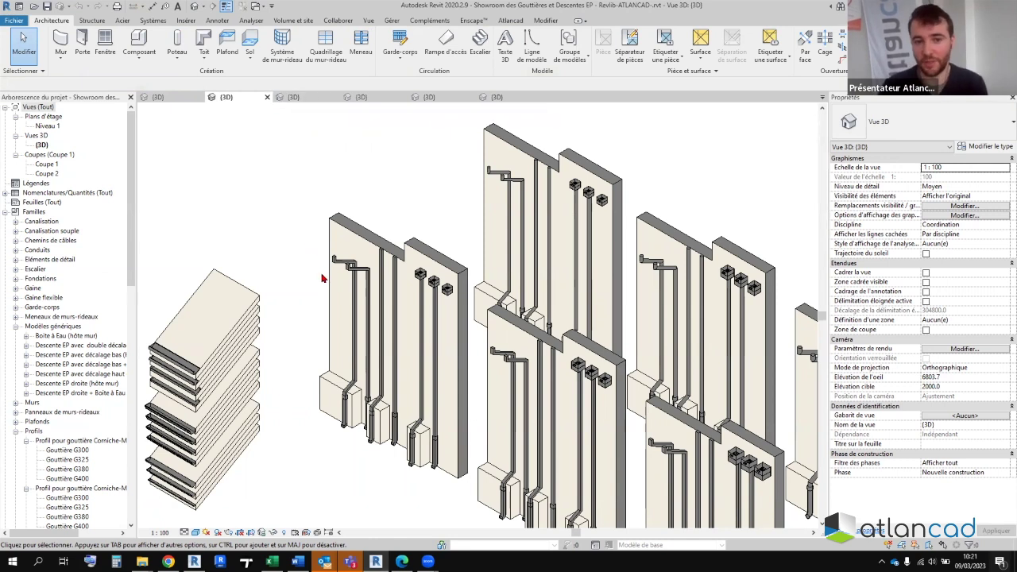
click(292, 97)
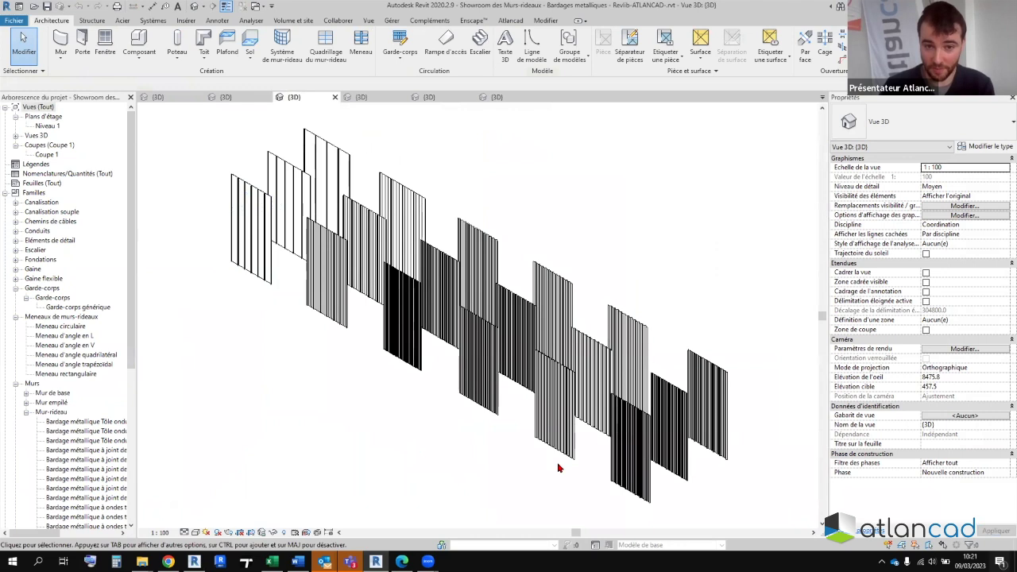
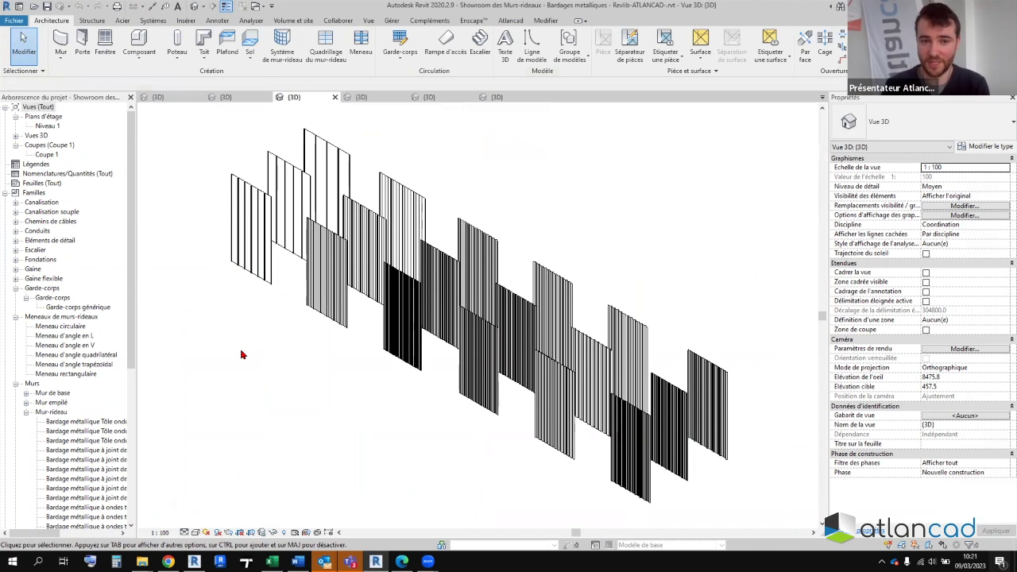
- Select the metal cladding curtain wall, review its available curtain-wall types, then reframe the panels
scroll(245, 186, up, 2)
scroll(245, 186, up, 3)
scroll(354, 272, up, 2)
scroll(392, 365, up, 2)
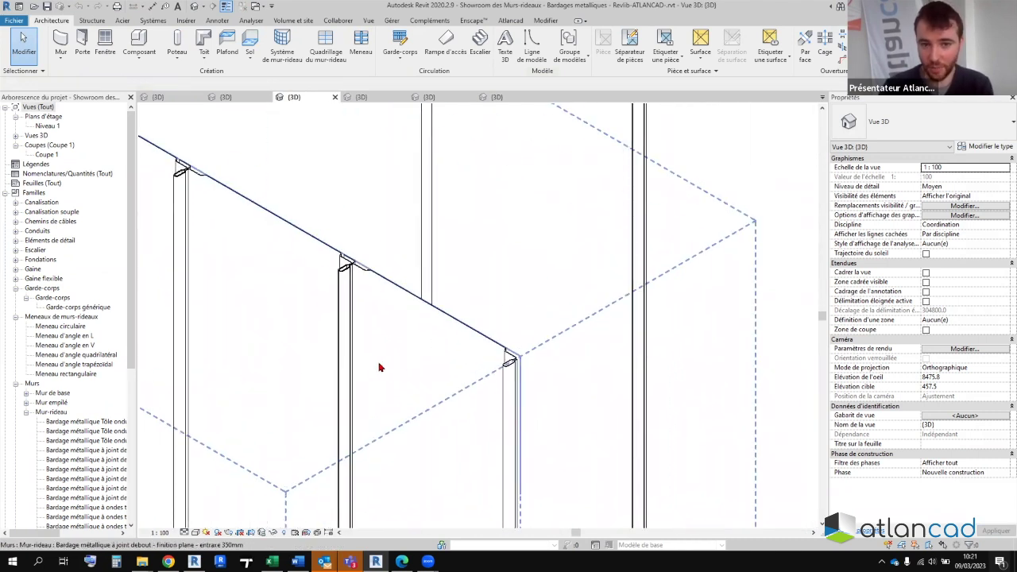
scroll(397, 341, down, 2)
scroll(426, 295, down, 2)
click(427, 294)
scroll(444, 288, down, 2)
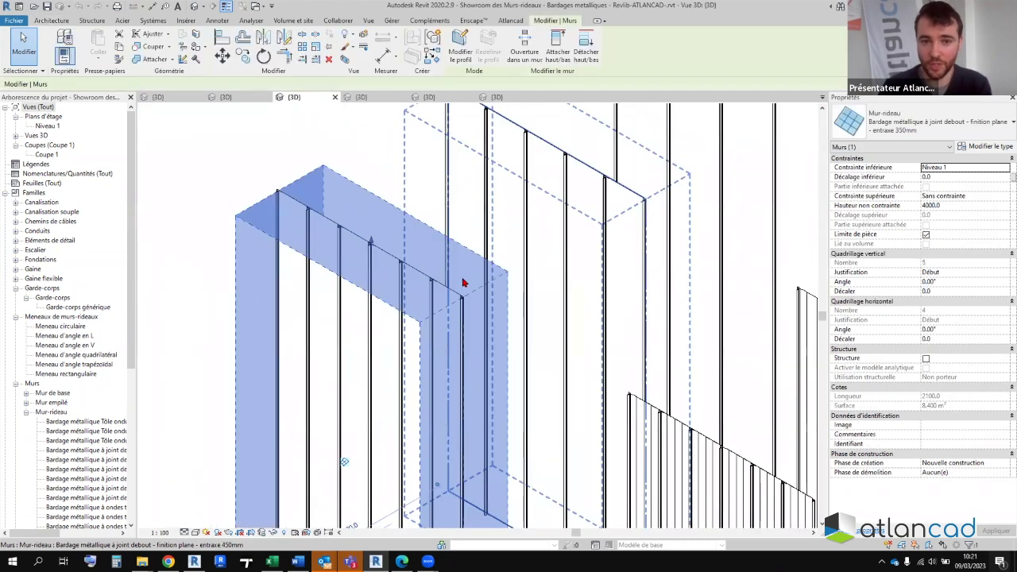
scroll(321, 195, up, 2)
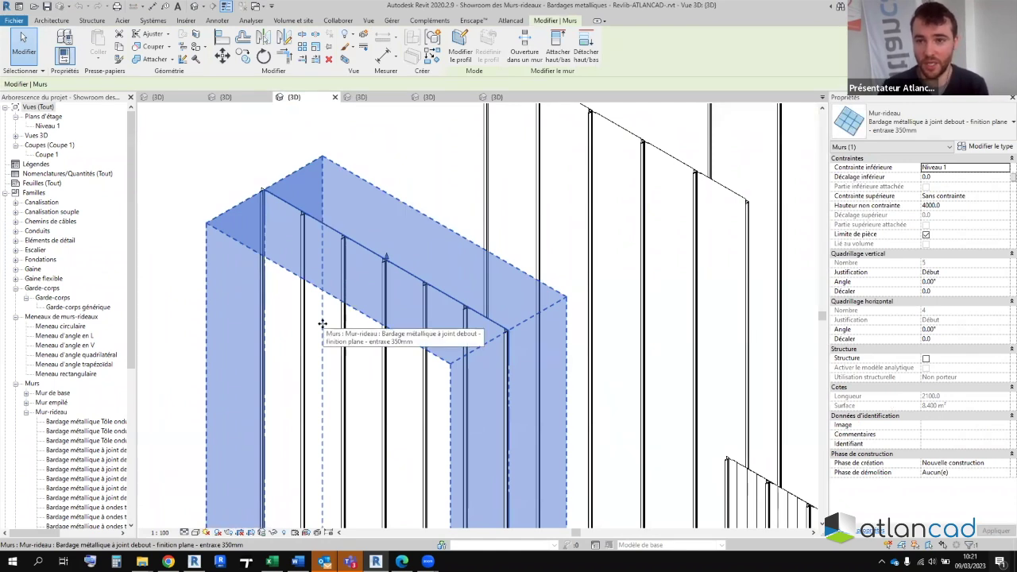
click(913, 121)
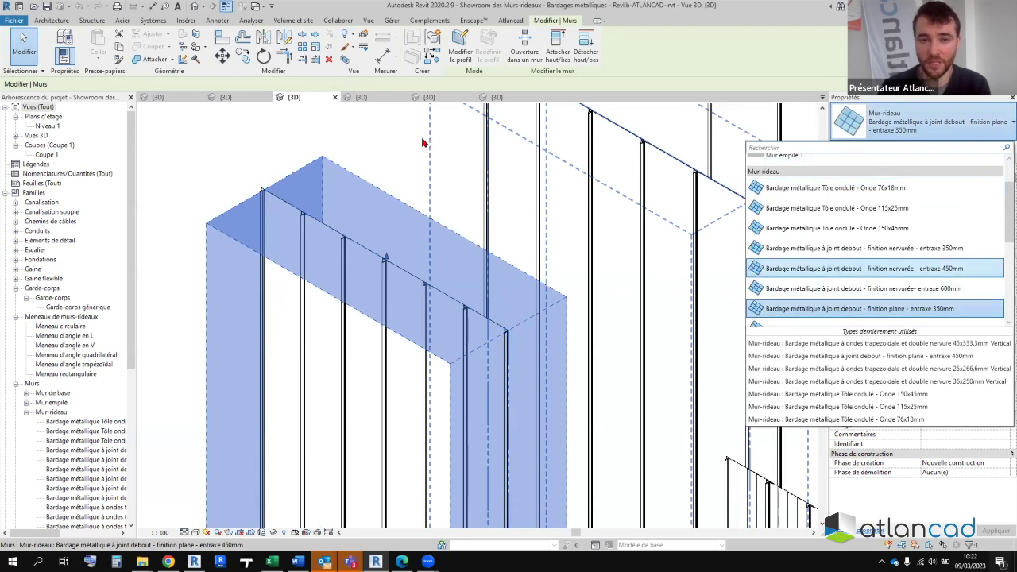
click(384, 164)
scroll(351, 236, down, 2)
scroll(352, 236, down, 2)
scroll(352, 236, down, 2)
mouse_move(352, 236)
middle_down()
mouse_move(447, 240)
mouse_move(310, 149)
middle_up()
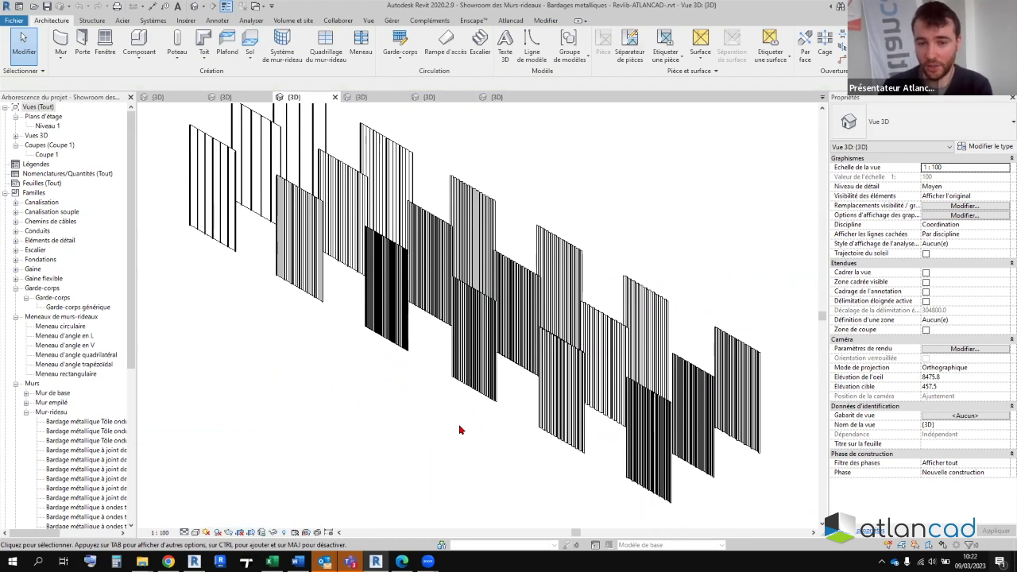
- Switch to the roof-terrace railings showroom and zoom in on a railing post
click(383, 98)
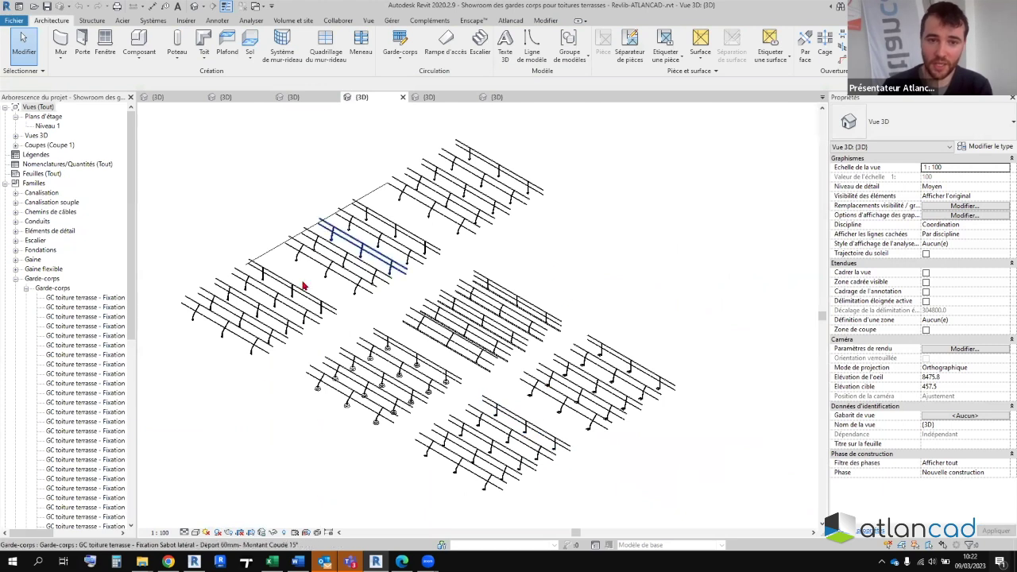
middle_drag(295, 454, 310, 469)
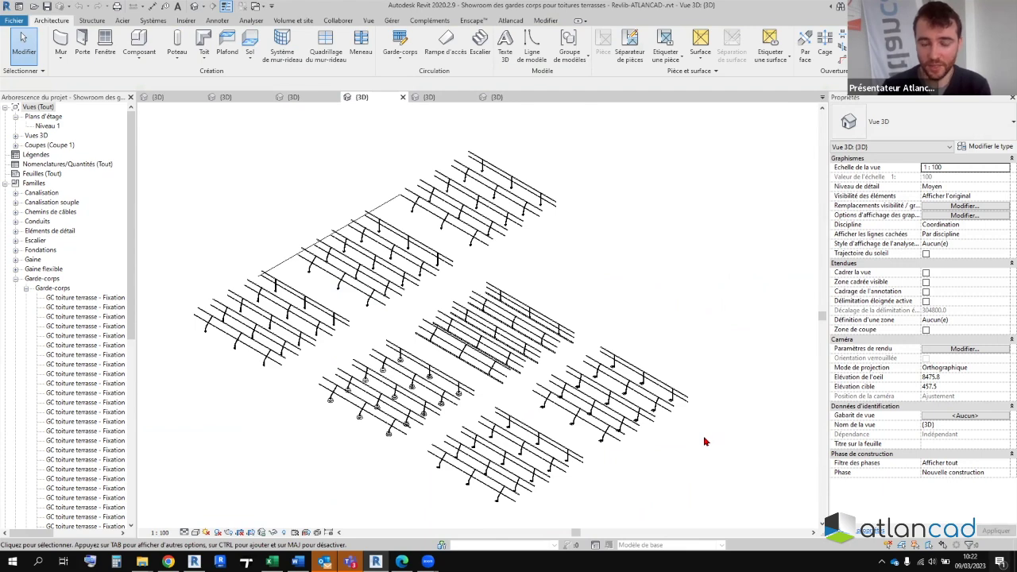
scroll(558, 408, up, 3)
scroll(556, 379, up, 3)
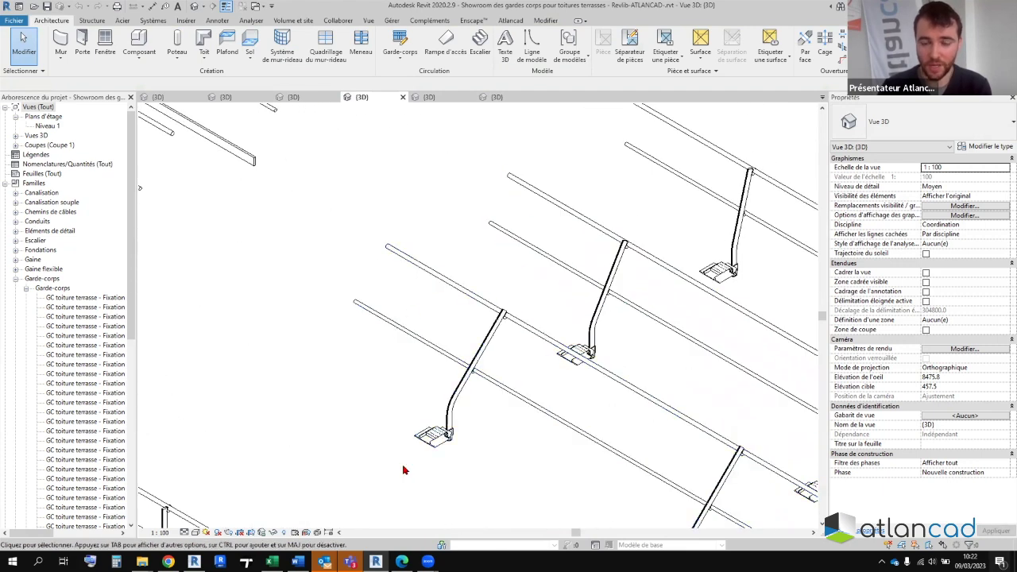
scroll(325, 450, down, 5)
scroll(334, 374, up, 4)
scroll(261, 294, up, 3)
middle_drag(292, 348, 325, 276)
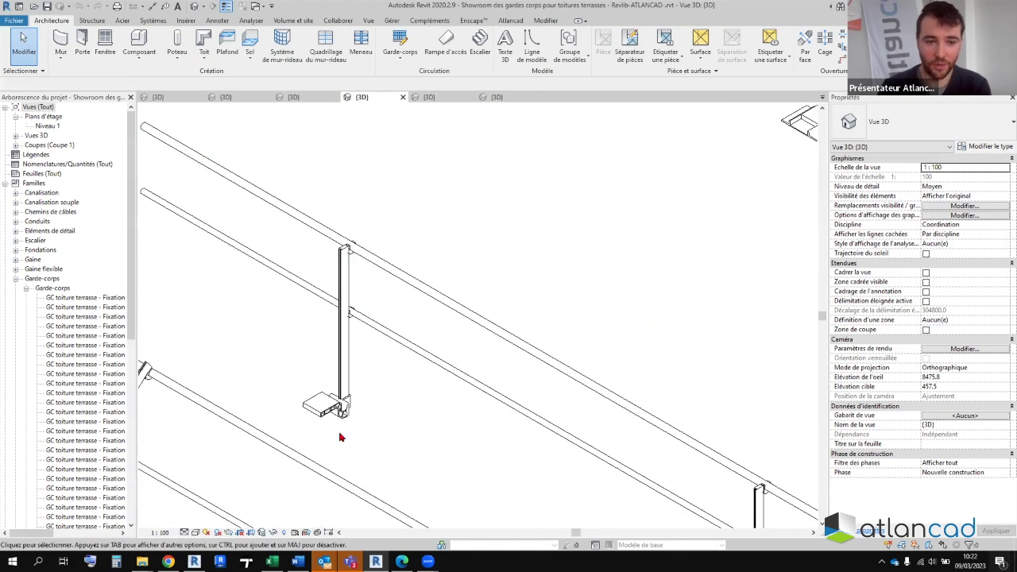
- Orbit around the railing posts to inspect them at an angle
shift+middle_drag(311, 431, 563, 212)
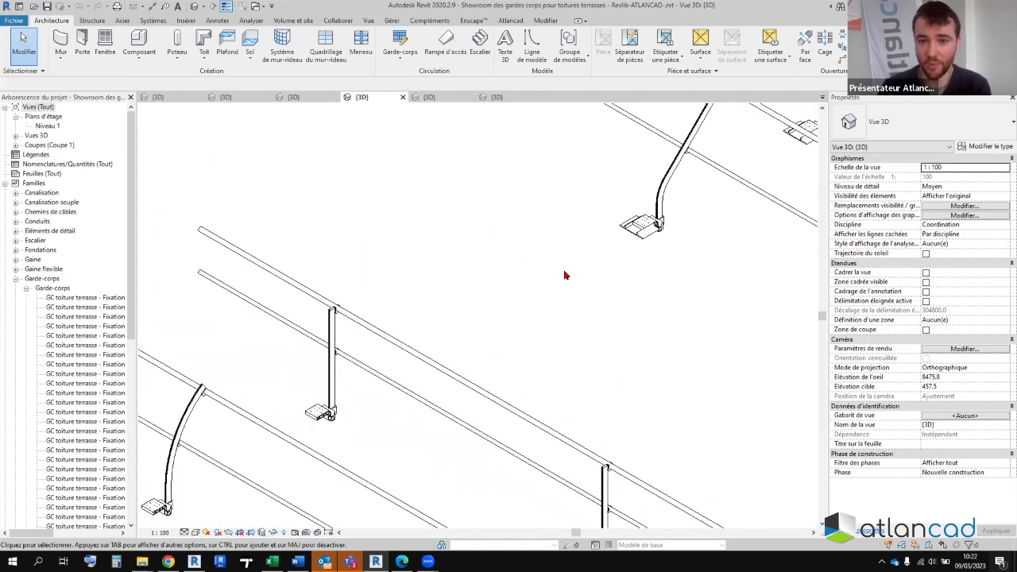
scroll(509, 390, up, 2)
scroll(477, 405, up, 2)
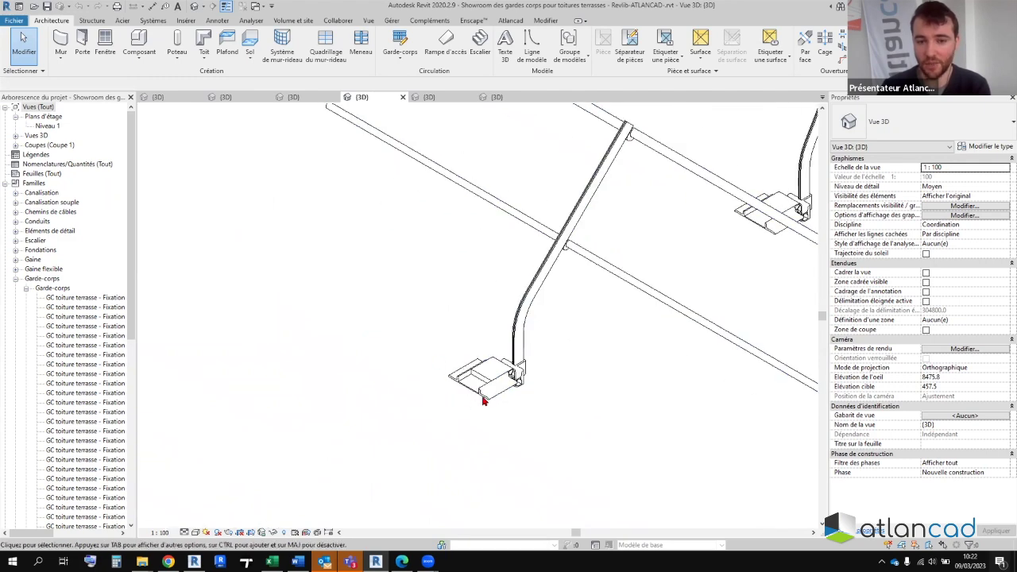
scroll(482, 401, down, 3)
scroll(482, 401, down, 3)
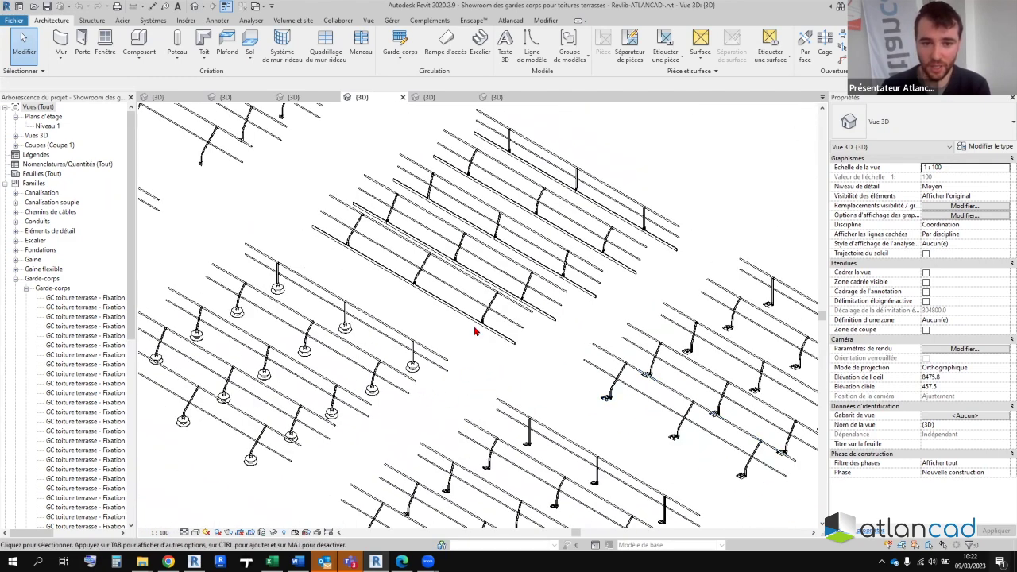
scroll(343, 428, up, 5)
scroll(343, 427, up, 2)
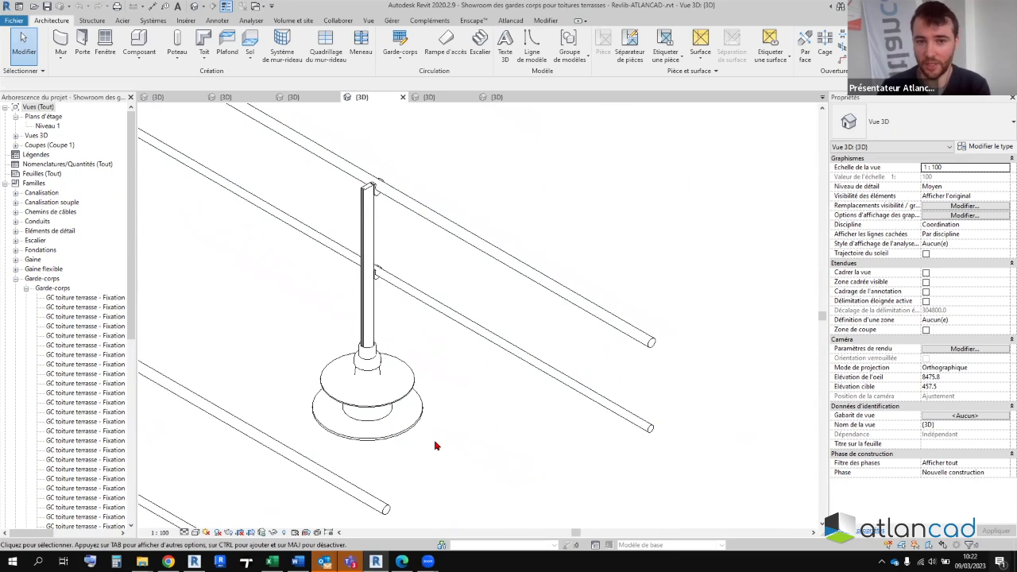
scroll(435, 446, down, 2)
scroll(432, 429, down, 2)
scroll(433, 413, down, 2)
- Frame all railing rows, check the upper railing's type, then bring up the joinery assemblies showroom
middle_drag(408, 396, 433, 398)
scroll(434, 398, down, 1)
scroll(426, 379, down, 1)
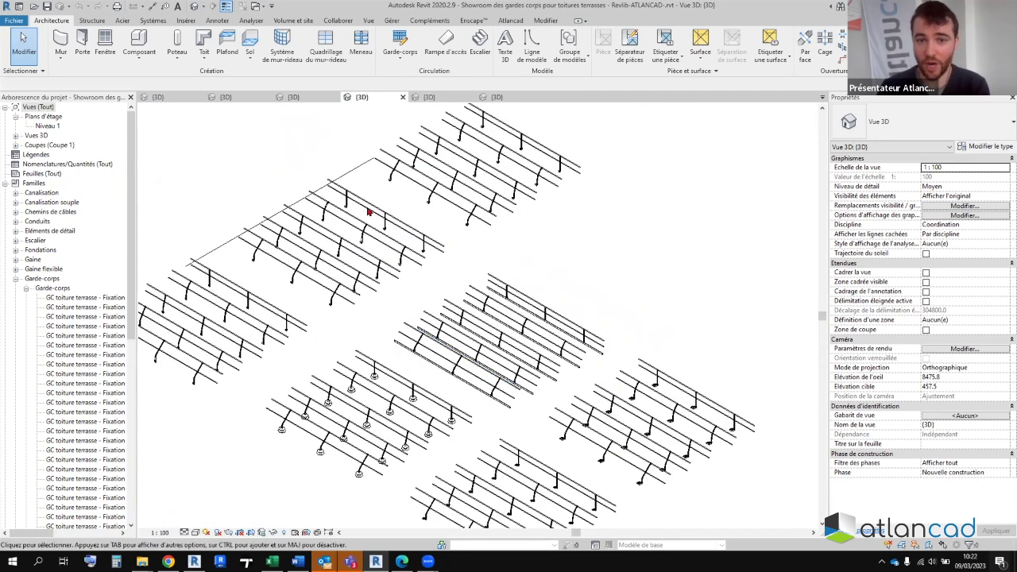
click(466, 221)
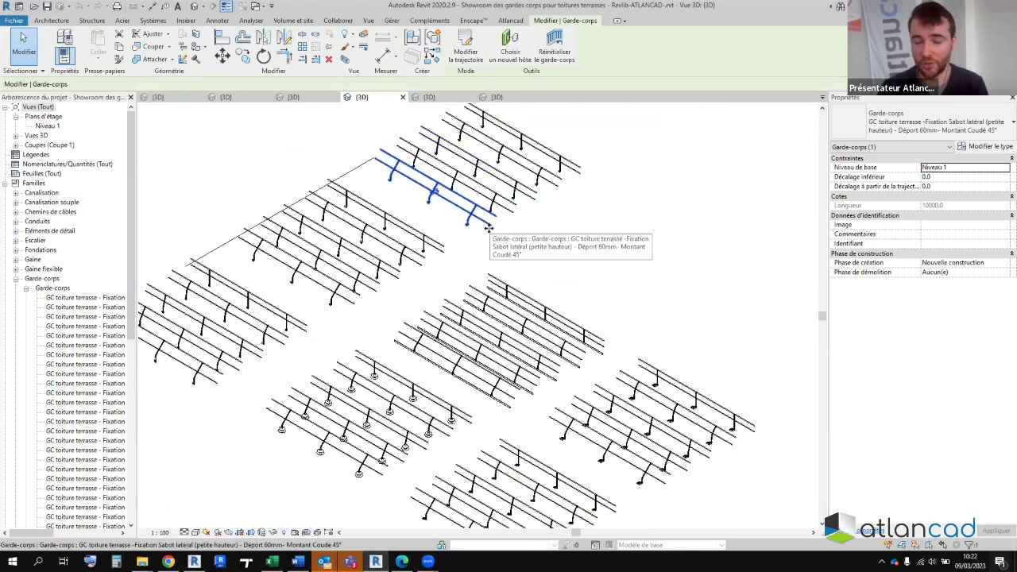
click(415, 97)
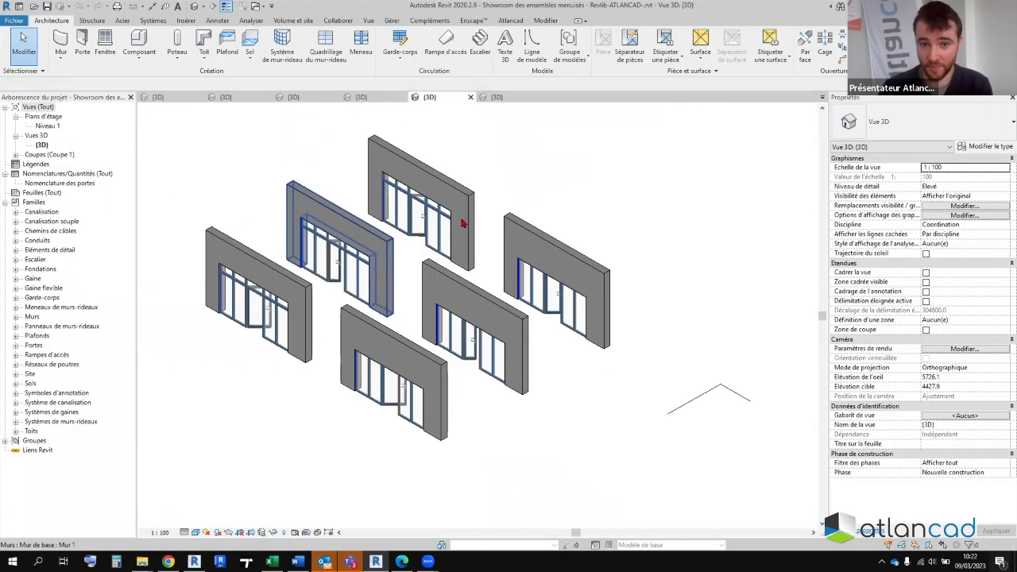
- Select the 4264x2212mm glazed door in the lower-centre wall and show its type properties
middle_drag(357, 450, 403, 477)
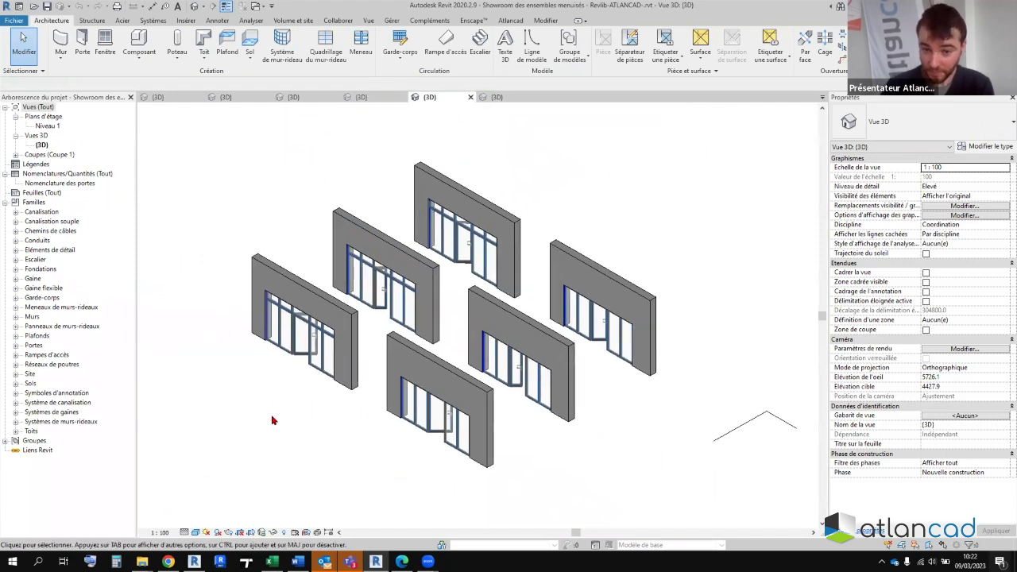
scroll(340, 450, up, 1)
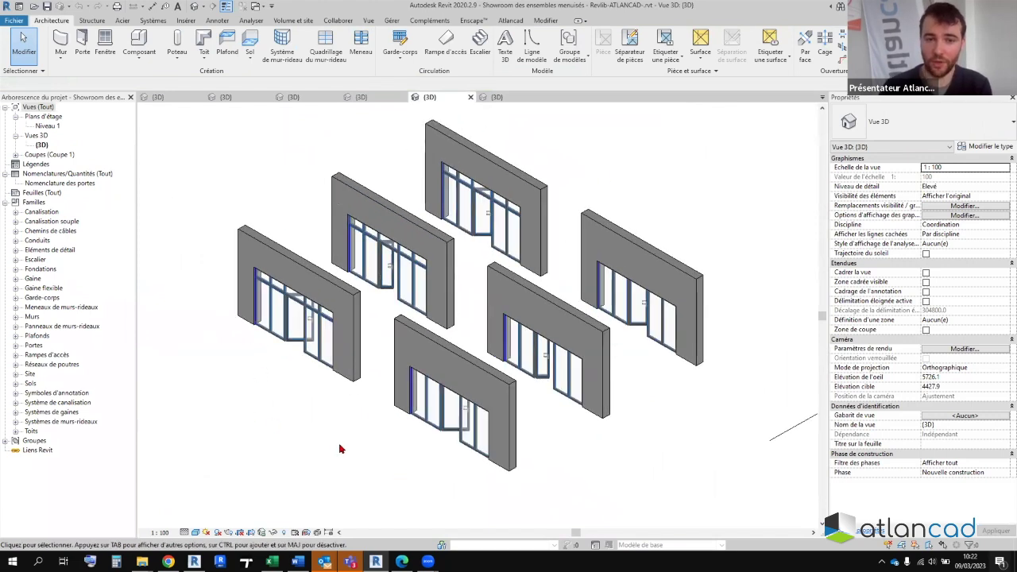
click(416, 450)
scroll(402, 453, up, 2)
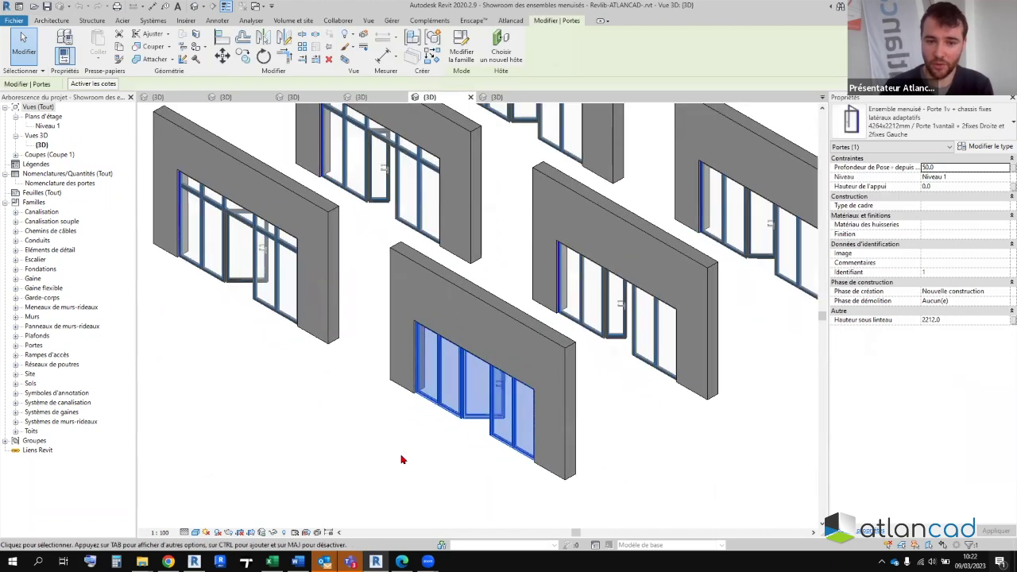
scroll(350, 443, up, 2)
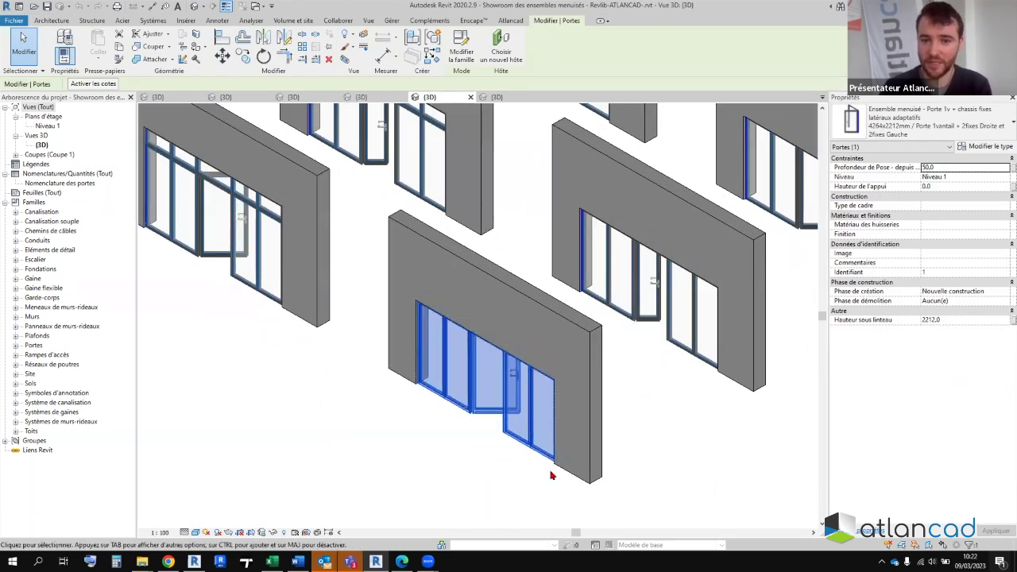
shift+middle_drag(407, 437, 426, 422)
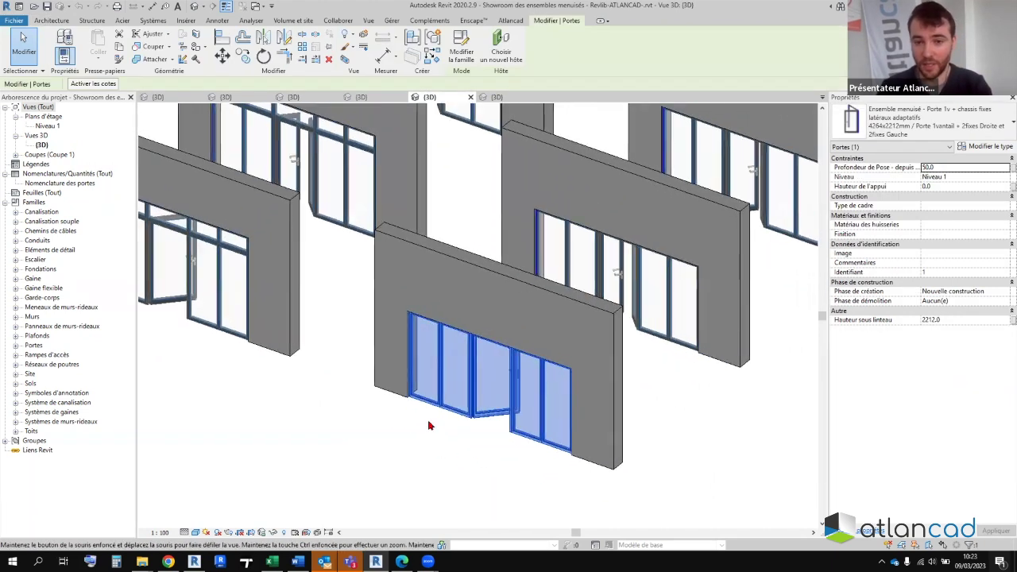
click(961, 147)
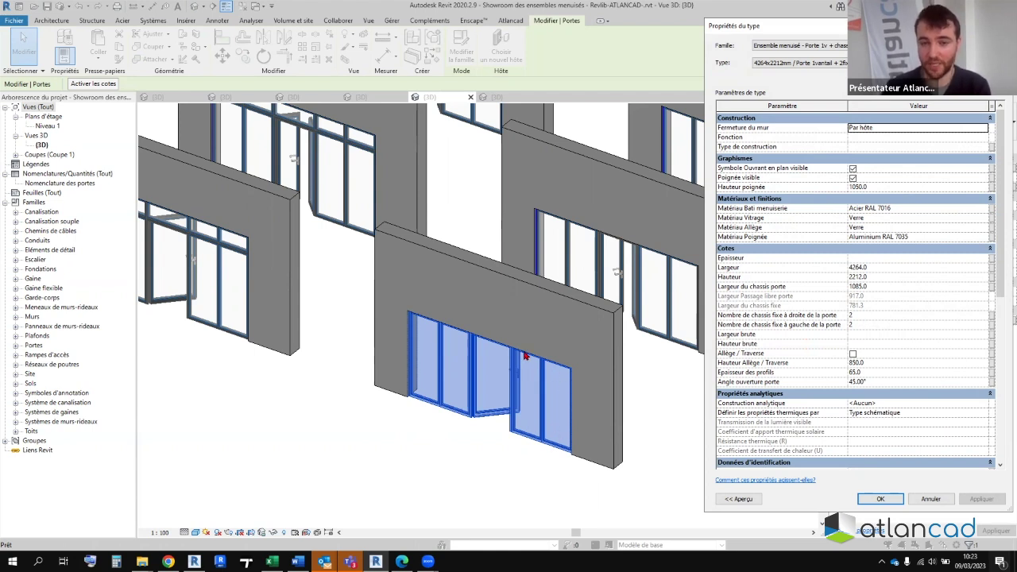
- Swap the door to the single-leaf 1085x2212mm type and reselect it
click(822, 63)
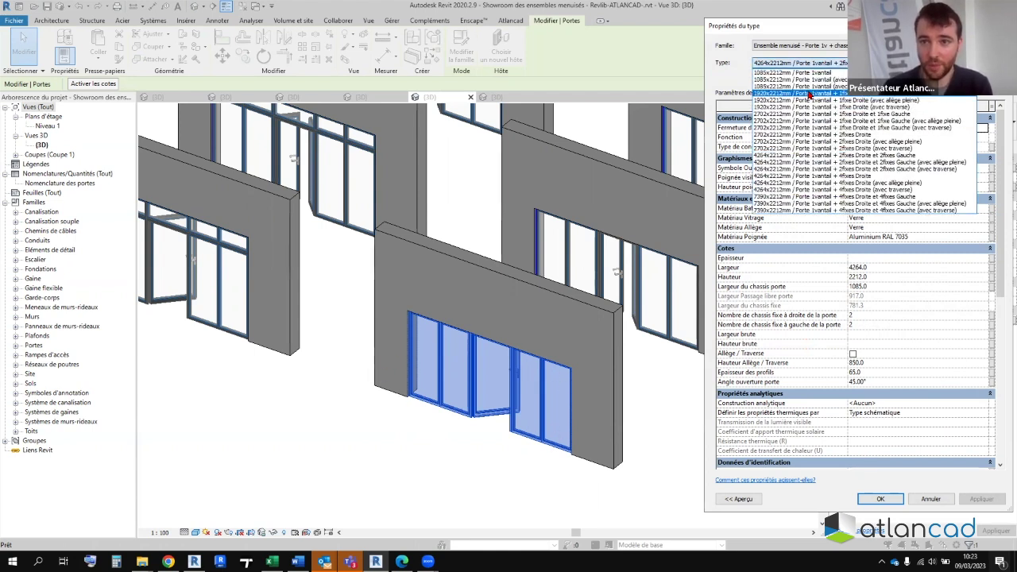
click(798, 73)
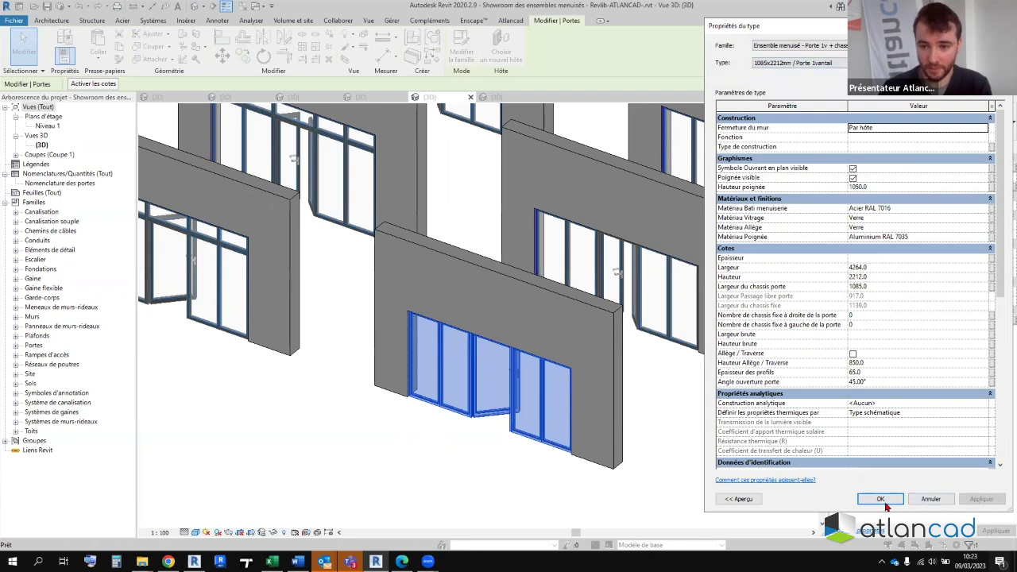
click(880, 499)
scroll(481, 472, up, 2)
click(468, 458)
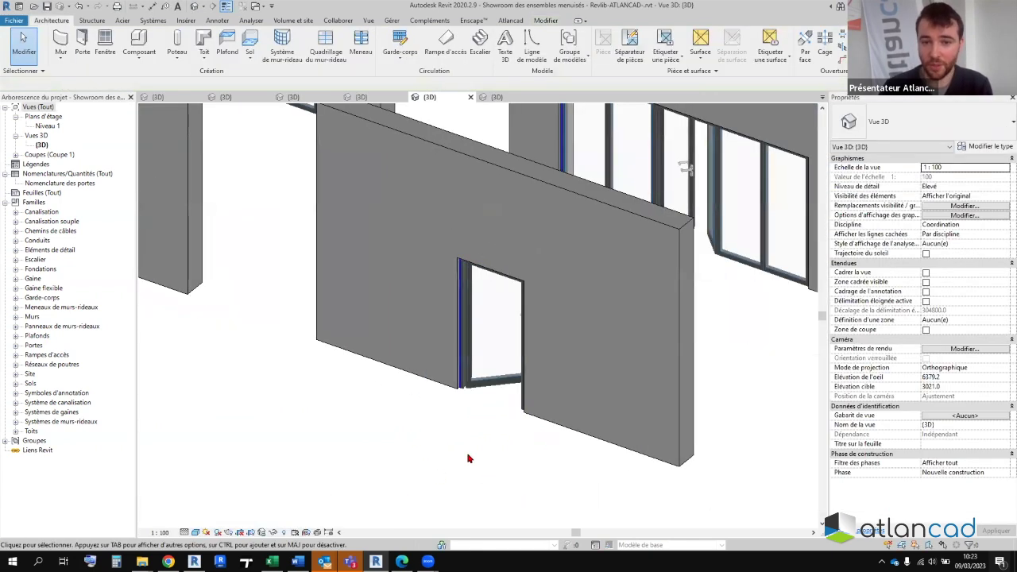
click(479, 363)
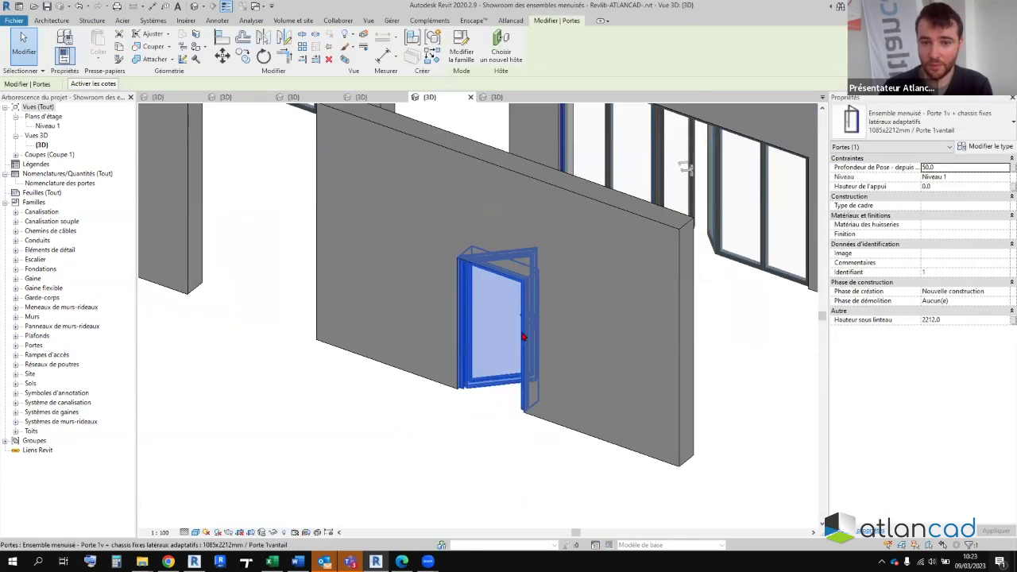
- Set the door type's Matériau Vitrage to Acier RAL 7016, apply, and view the solid panel
click(985, 148)
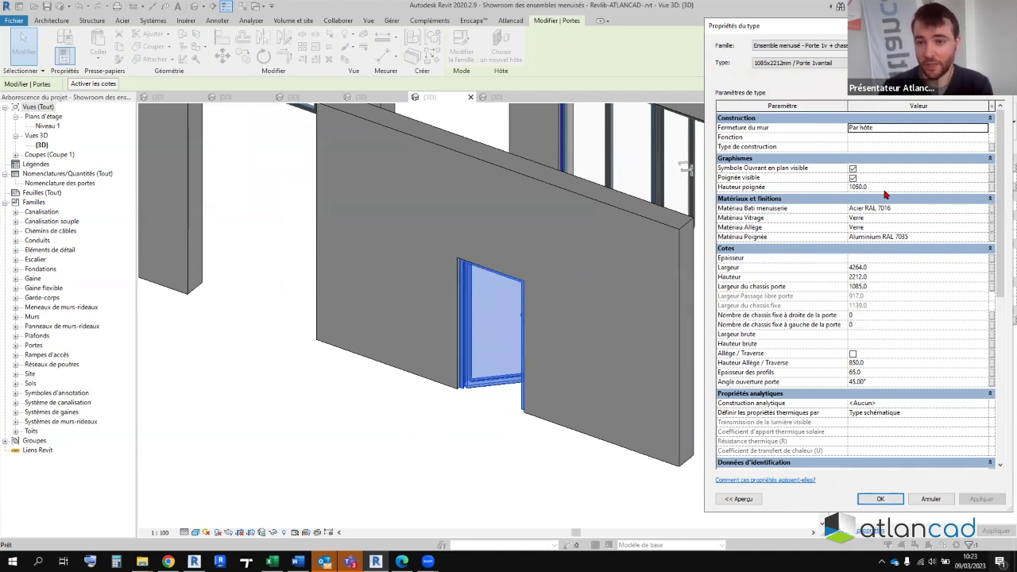
click(983, 219)
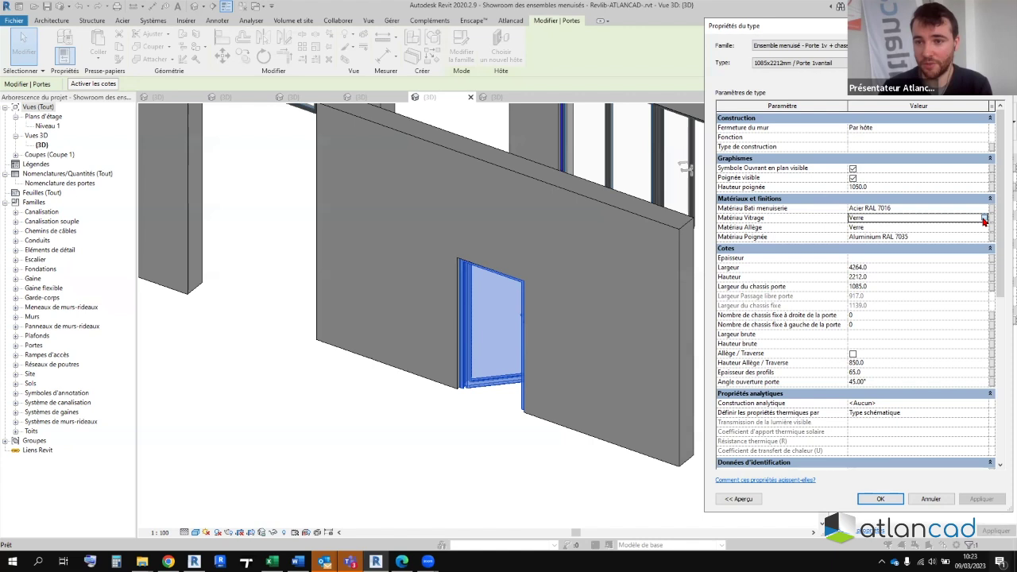
click(984, 217)
click(143, 85)
click(923, 534)
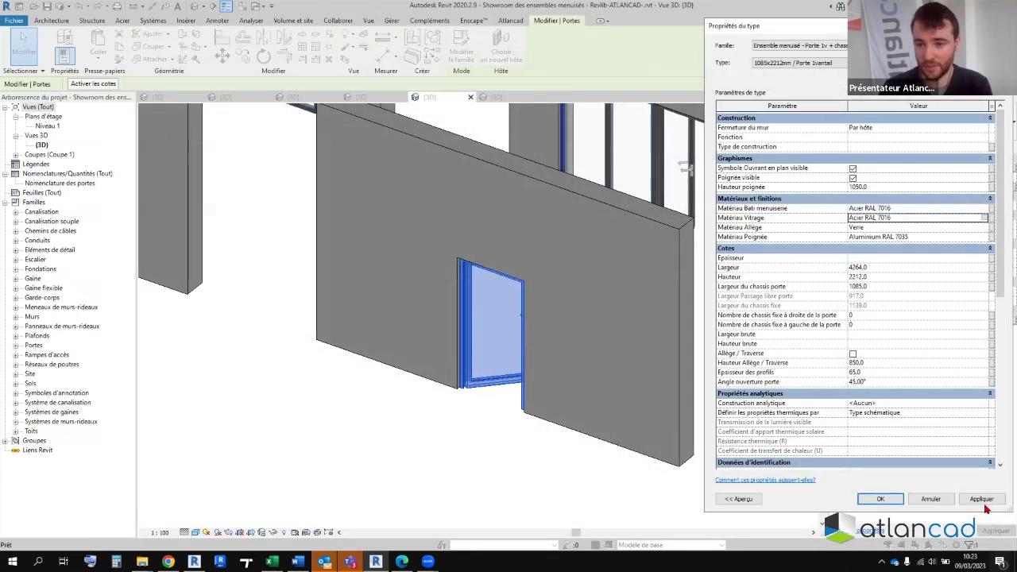
click(981, 499)
click(880, 499)
click(435, 408)
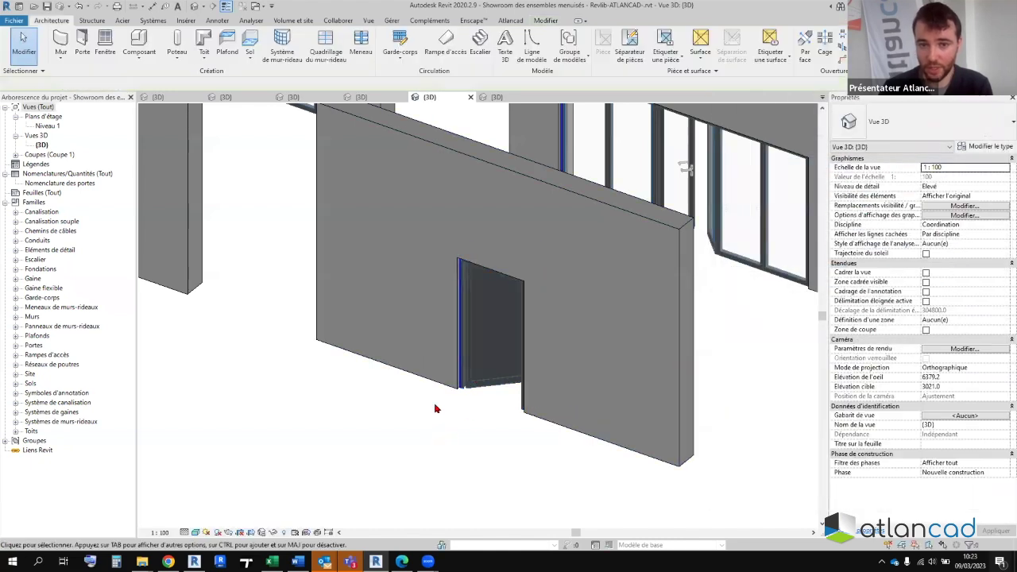
scroll(417, 417, up, 2)
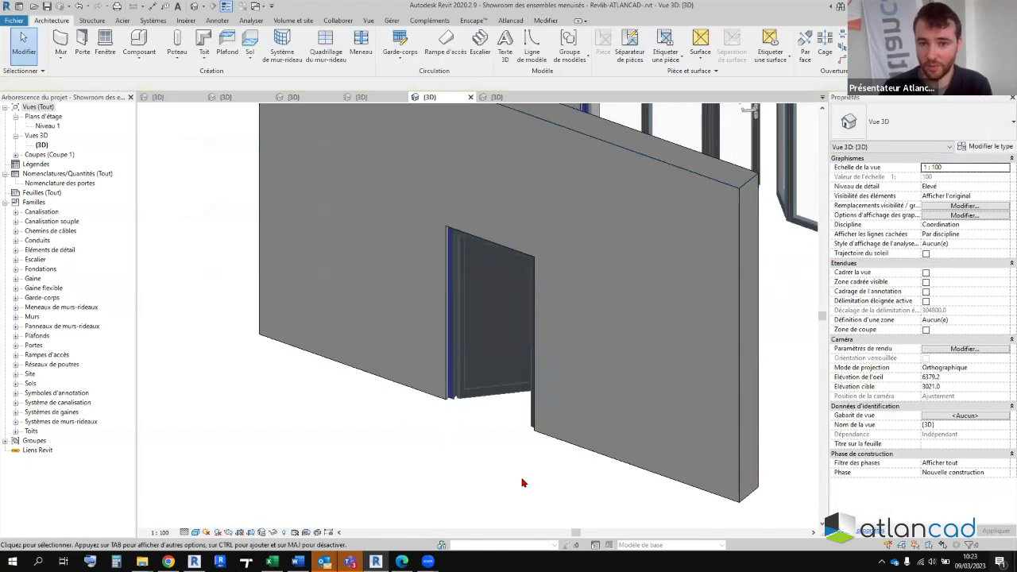
scroll(523, 482, down, 2)
scroll(512, 461, down, 1)
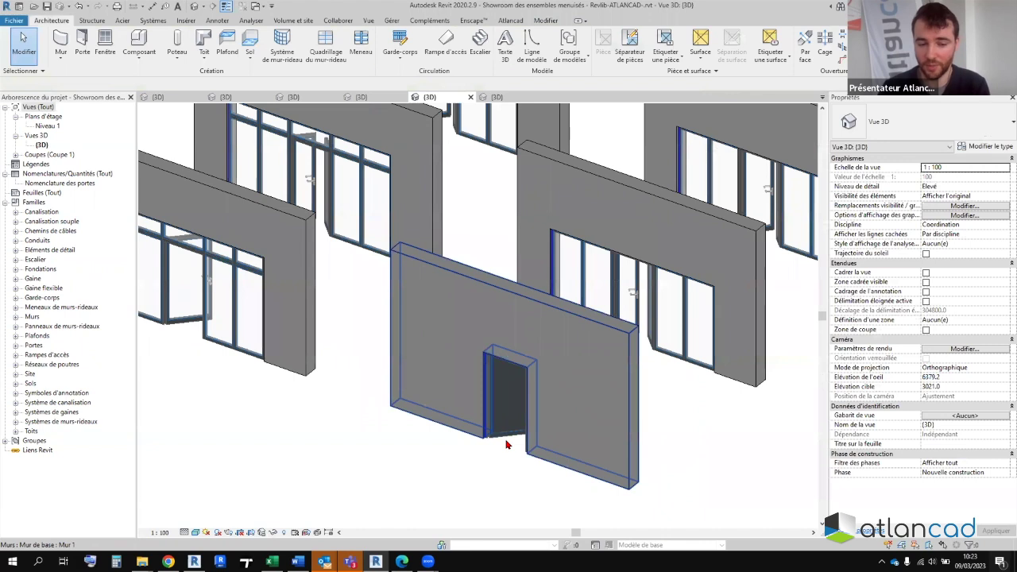
- Set the door type's fixed frames right of the door to 2, then 12, applying each
click(509, 441)
click(984, 146)
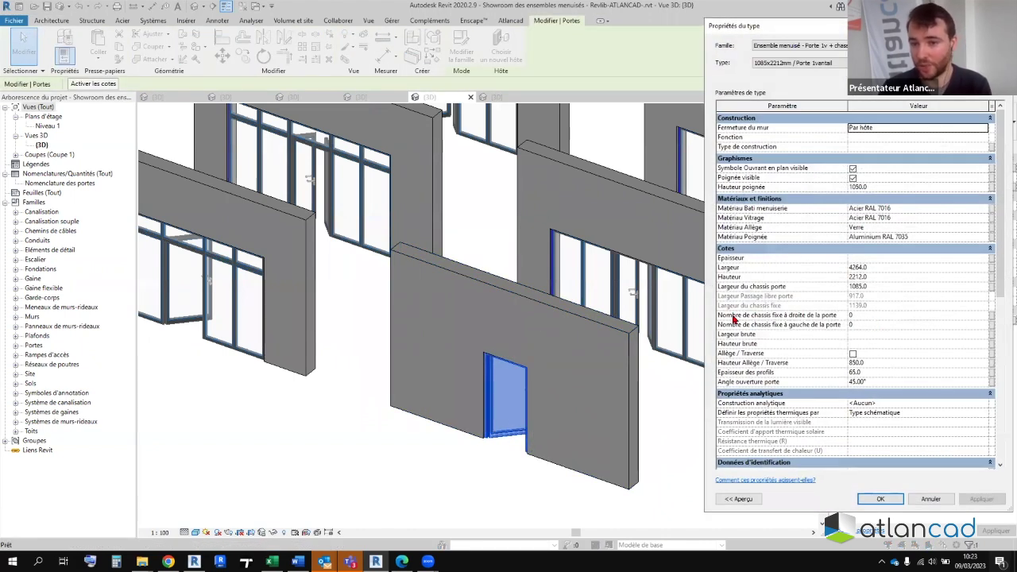
click(869, 314)
text(2)
click(977, 499)
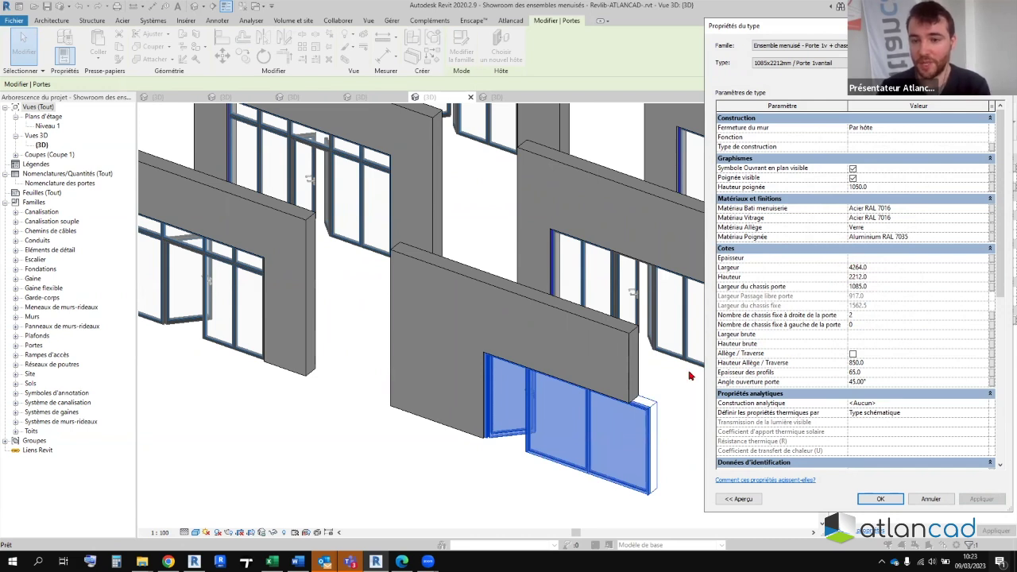
click(865, 316)
text(12)
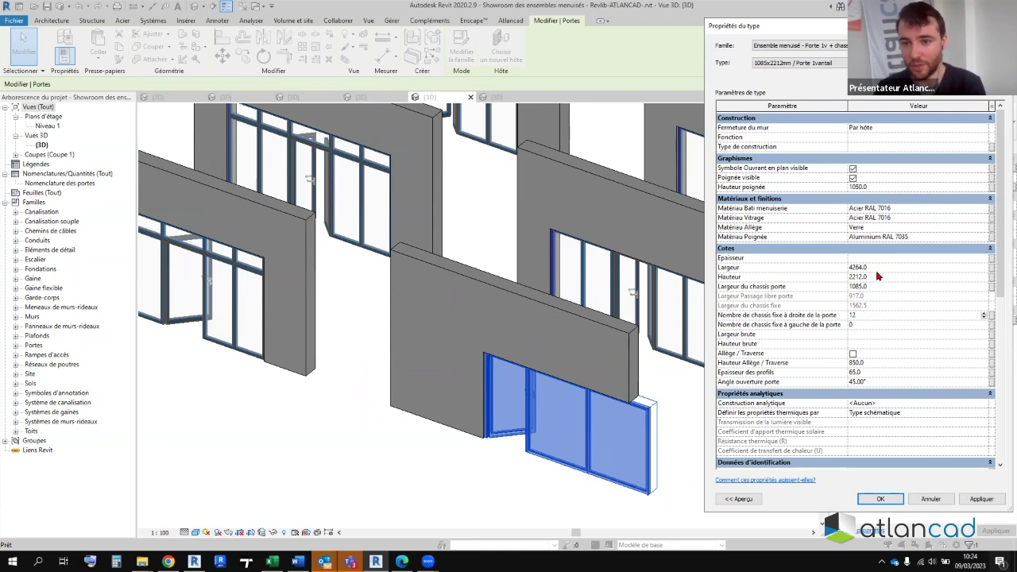
click(981, 499)
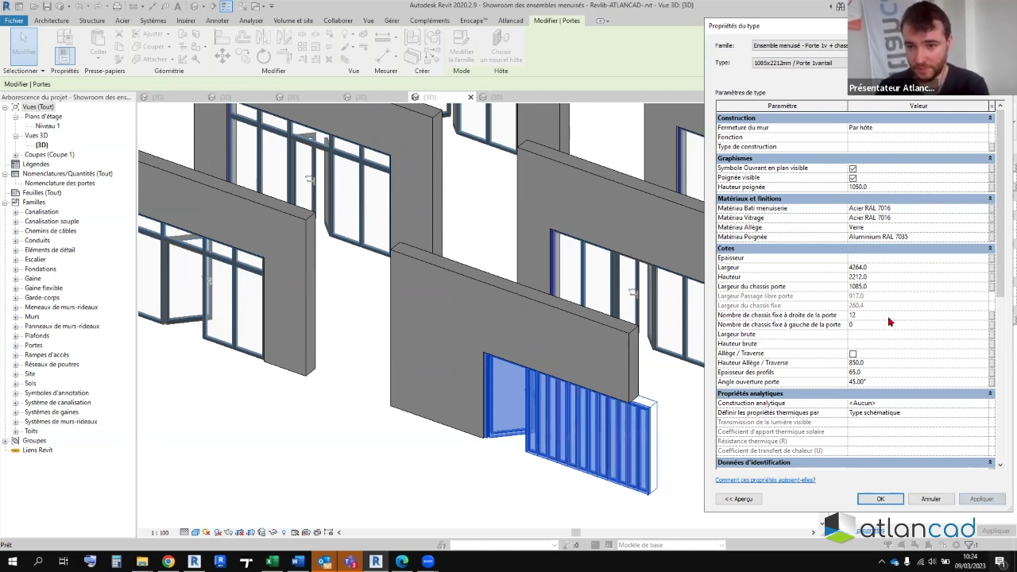
- Close Type Properties and orbit around the widened door with its fixed side panels
click(879, 499)
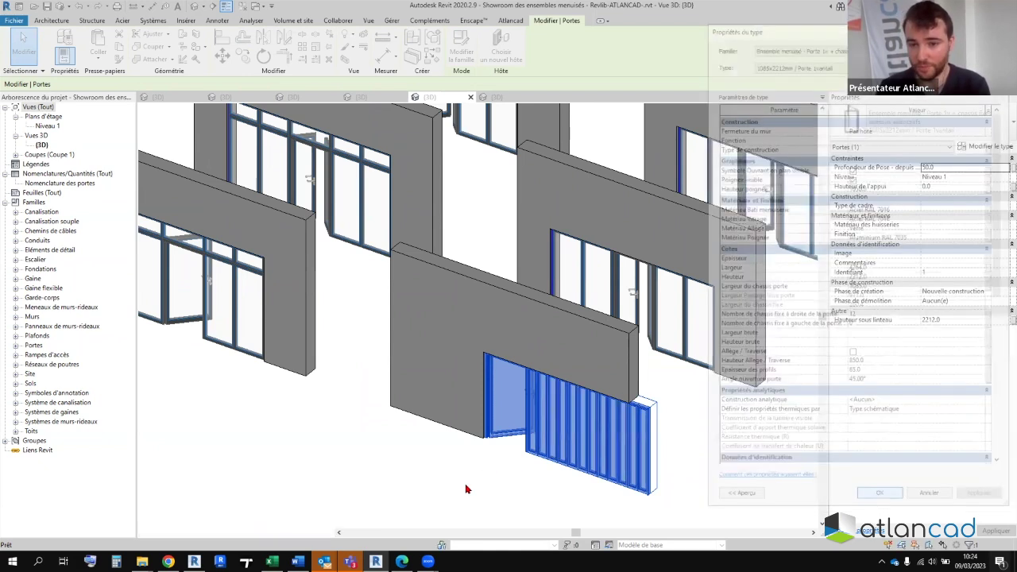
scroll(530, 454, up, 2)
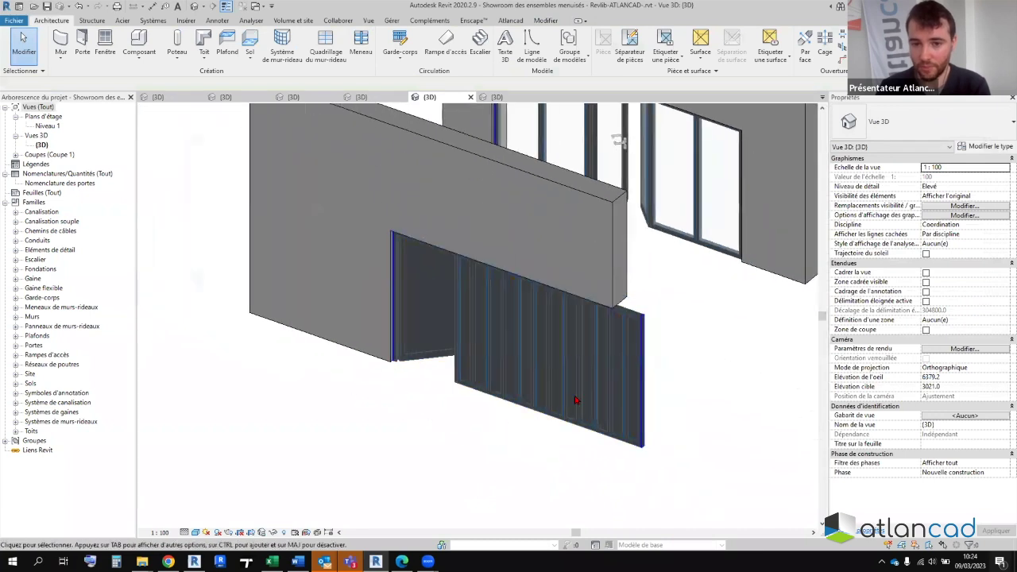
click(526, 347)
shift+middle_drag(442, 419, 484, 490)
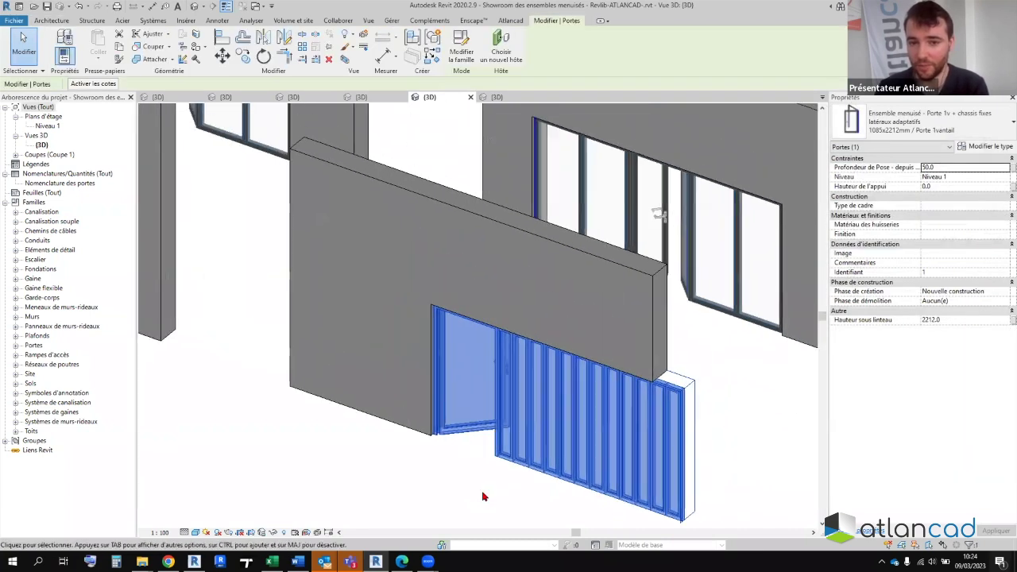
click(483, 490)
scroll(603, 461, down, 3)
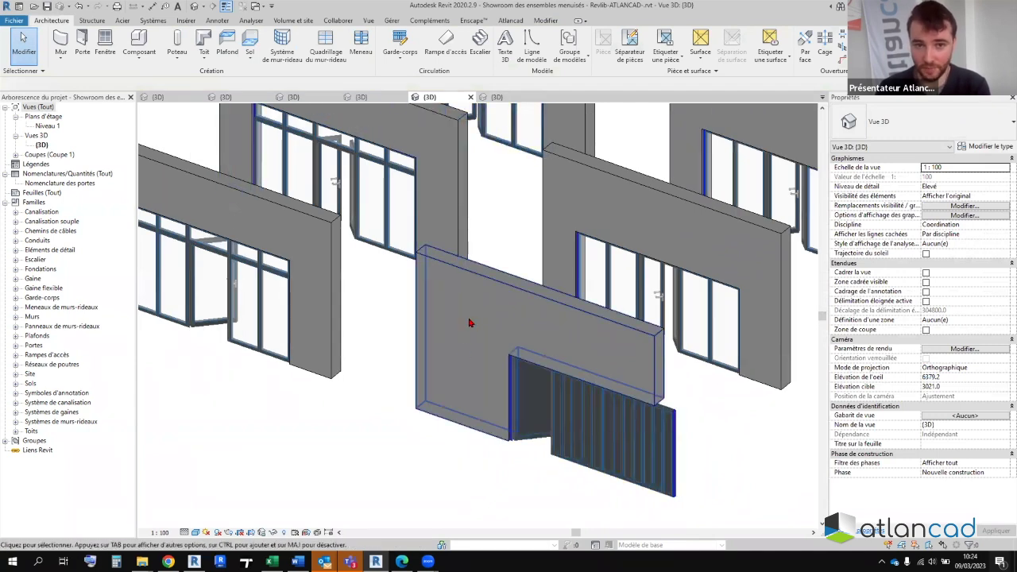
scroll(470, 320, down, 3)
scroll(399, 384, up, 1)
scroll(399, 383, up, 2)
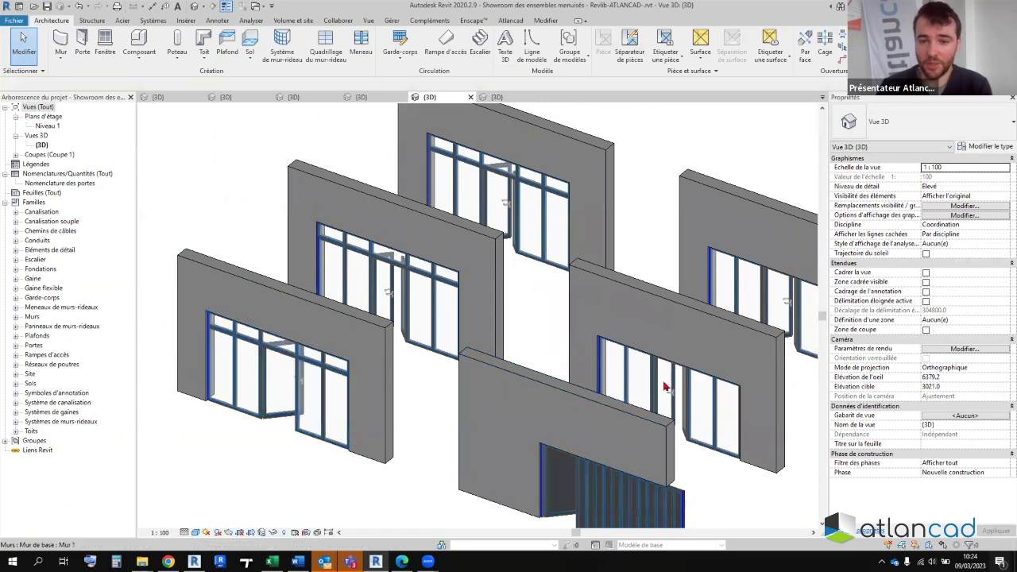
- Pan to bring the right-hand window assembly and neighbouring walls into view
middle_drag(675, 397, 540, 389)
scroll(560, 373, up, 2)
scroll(578, 370, down, 2)
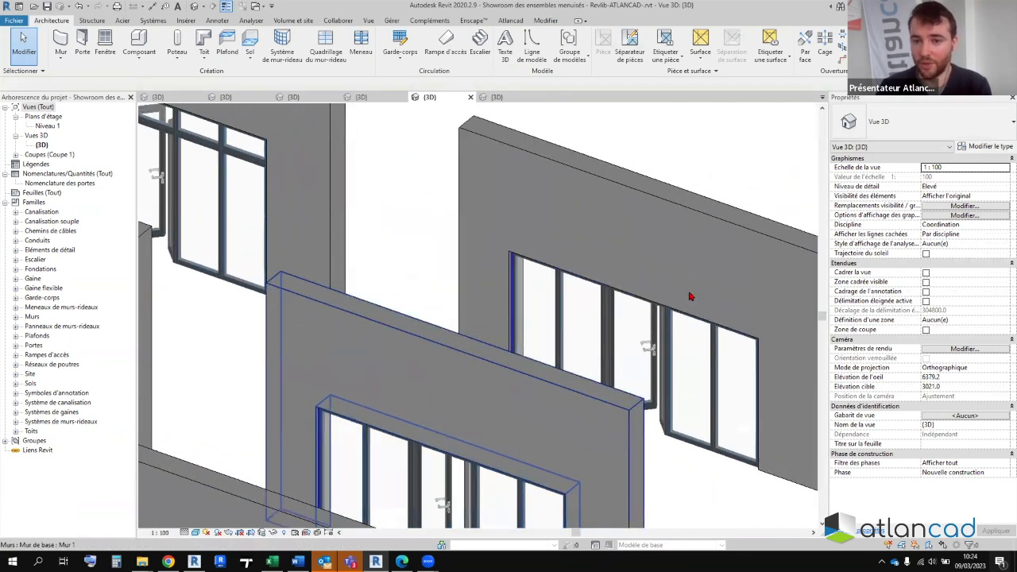
scroll(586, 323, down, 2)
middle_drag(465, 322, 499, 136)
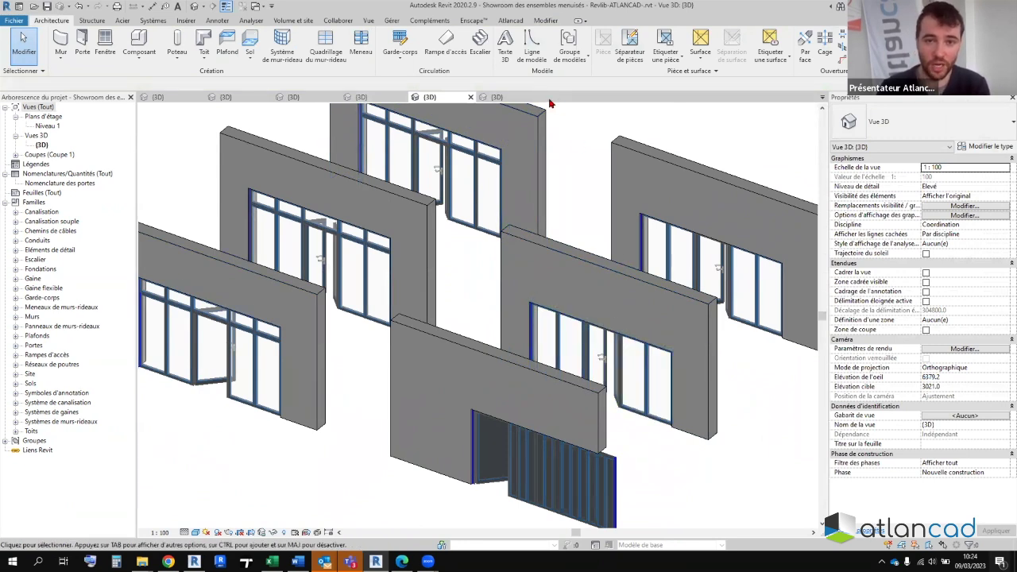
mouse_move(494, 97)
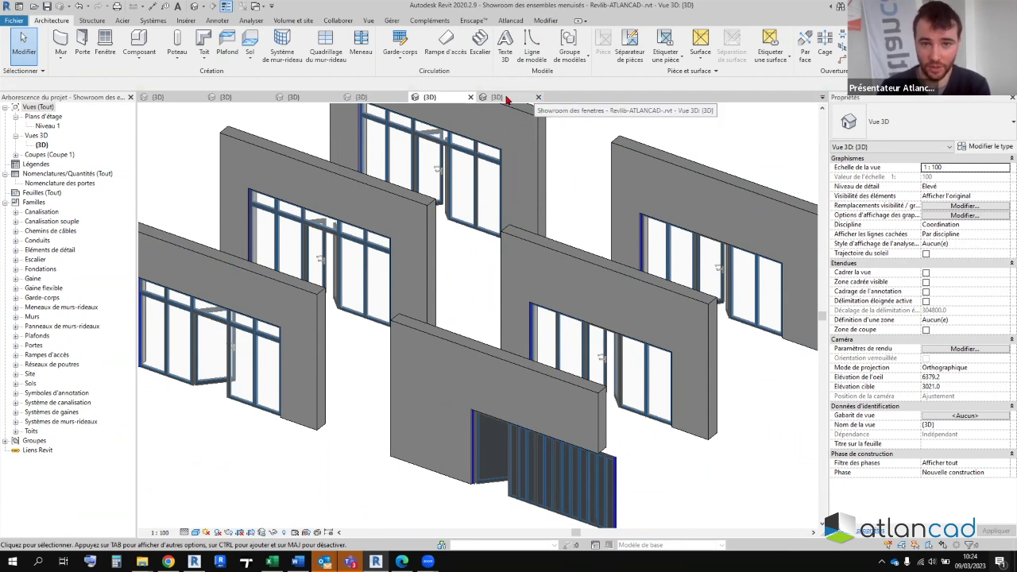
- Cycle through the open 3D showroom views, return to the door showroom, then show the webinar slides
click(506, 97)
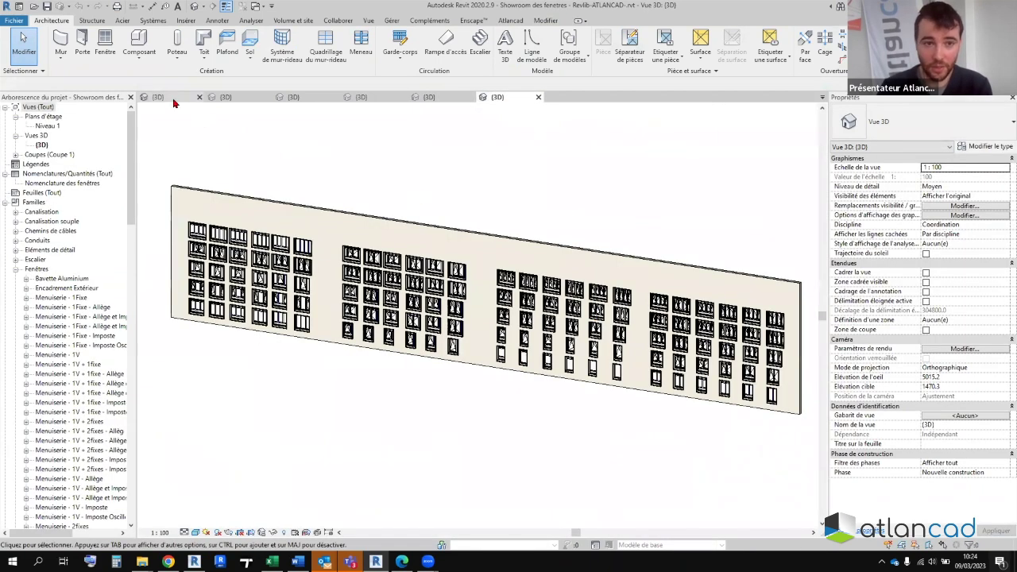
click(174, 98)
click(289, 98)
click(364, 98)
click(429, 98)
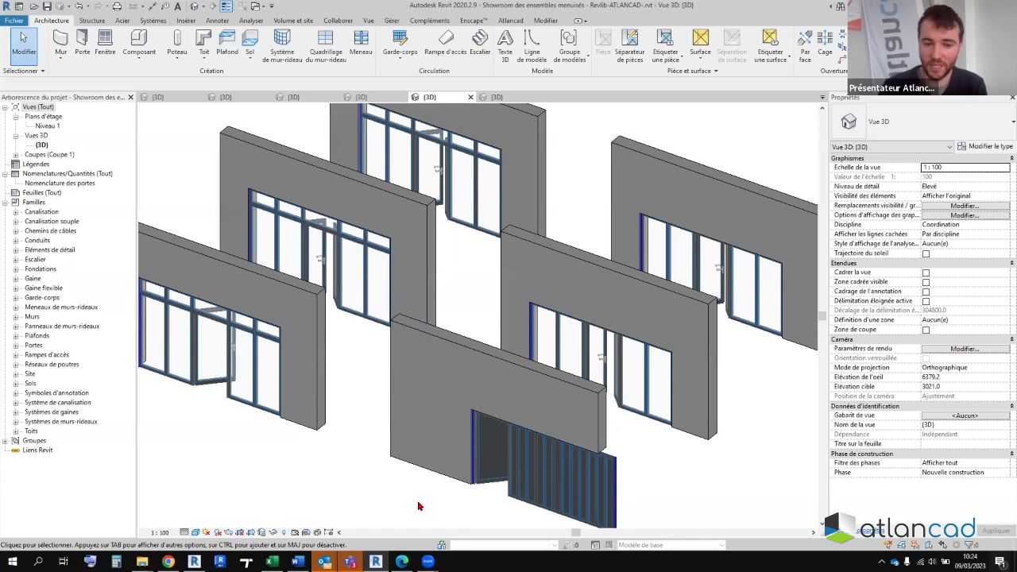
click(402, 561)
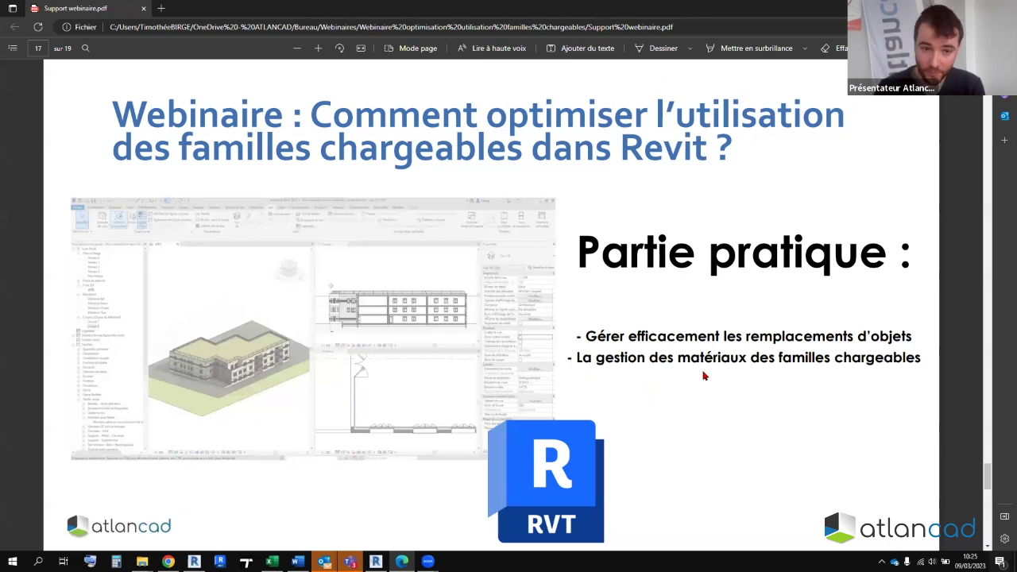
- Scroll the webinar PDF from slide 17 to the final slide 19, then return to Revit
scroll(702, 376, down, 5)
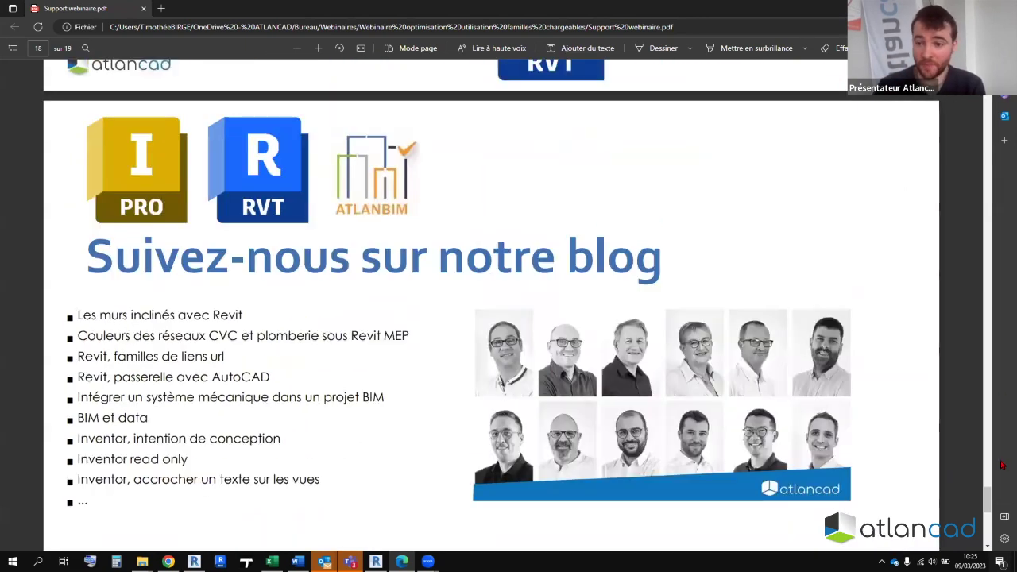
drag(991, 489, 991, 494)
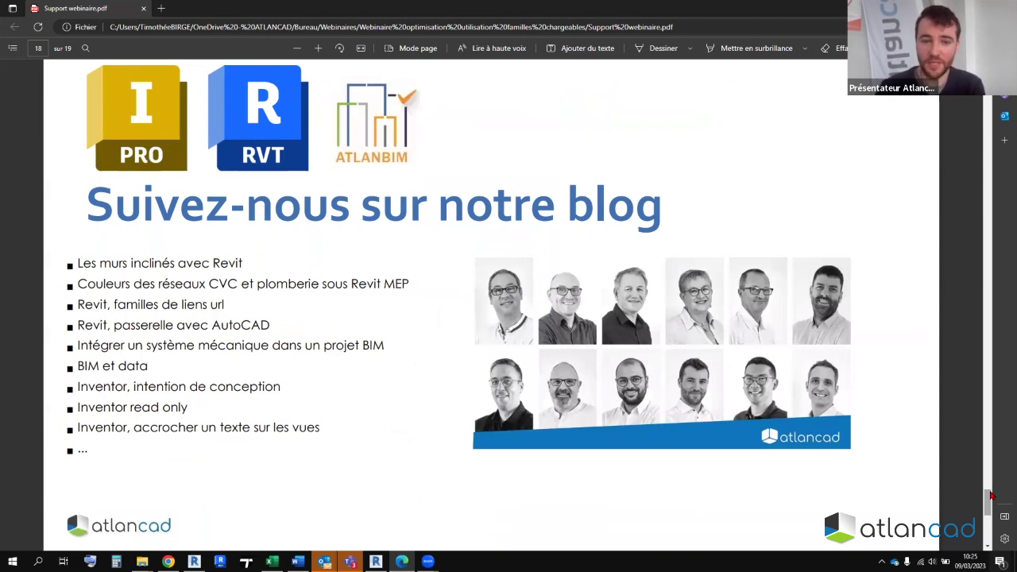
scroll(905, 507, down, 5)
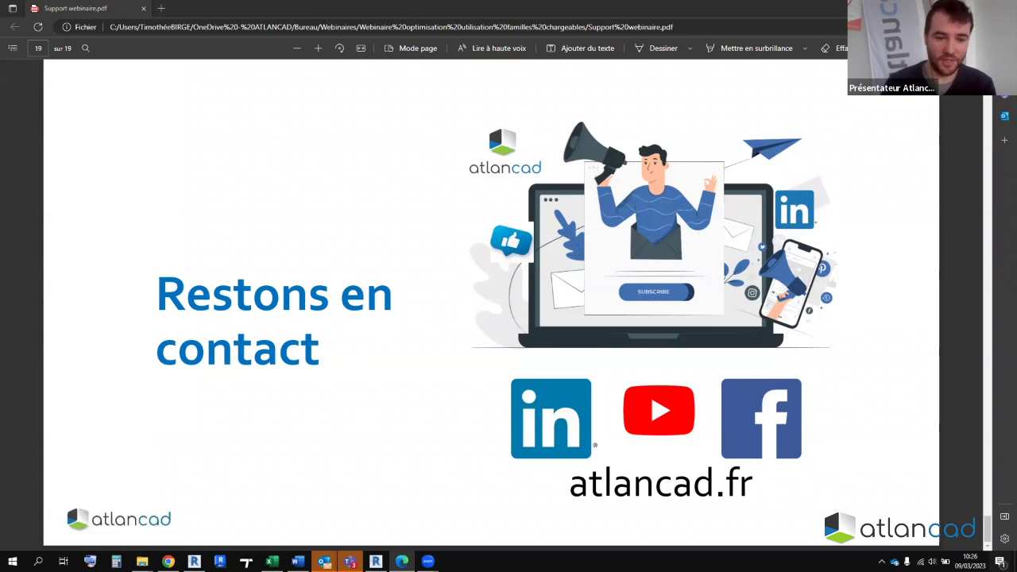
click(193, 561)
- Switch to the other project's 3D view, dismiss the unsaved-project reminder, and zoom around the building
click(182, 97)
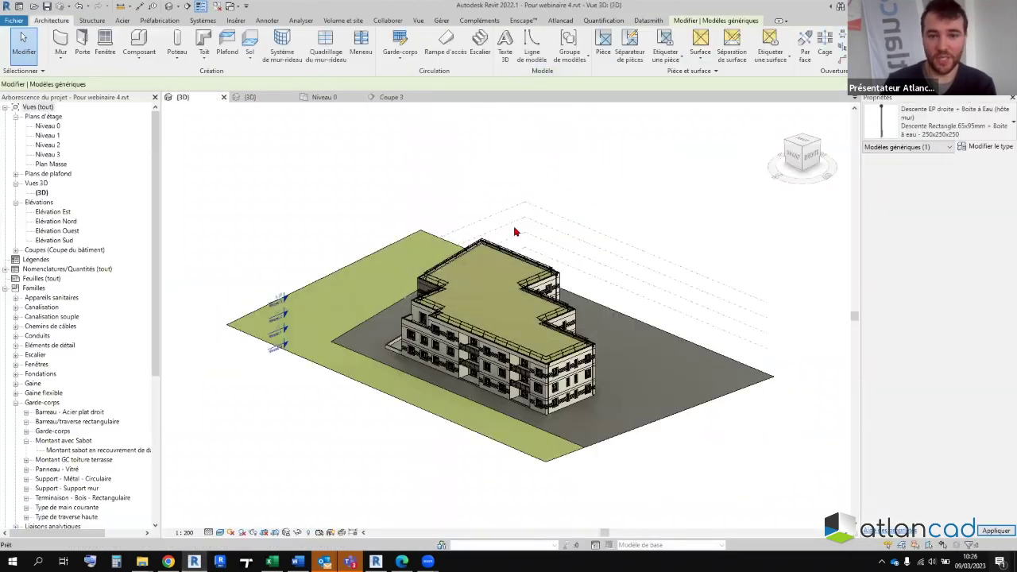
click(609, 176)
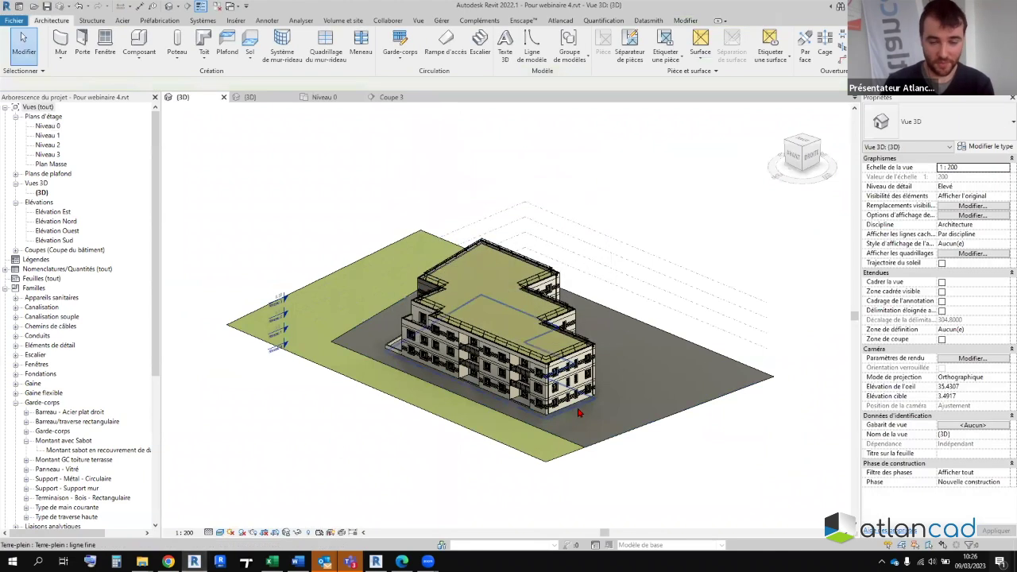
scroll(563, 465, up, 2)
scroll(533, 461, up, 3)
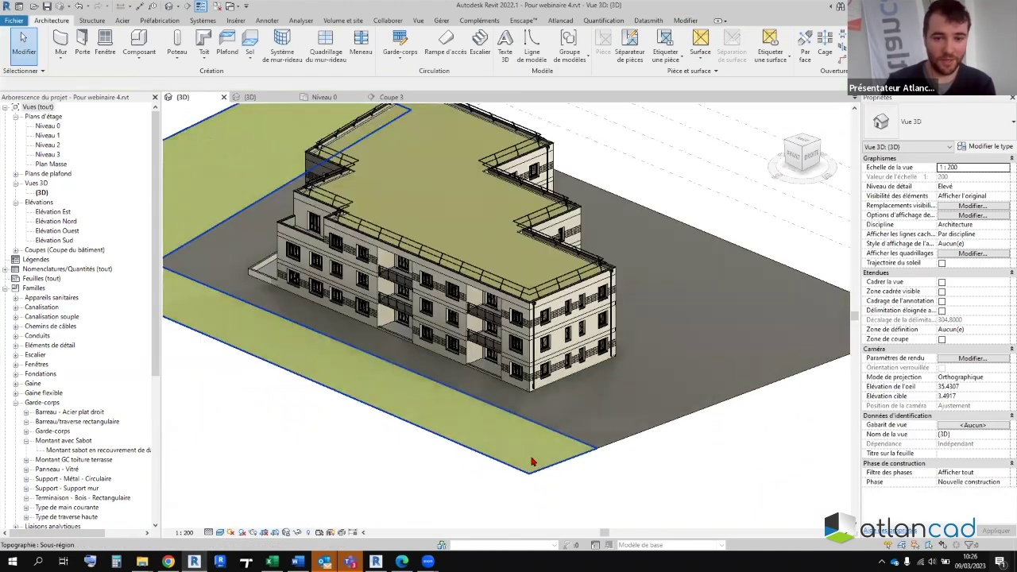
scroll(533, 386, up, 2)
scroll(532, 373, up, 2)
scroll(532, 361, up, 2)
scroll(531, 351, up, 1)
scroll(531, 349, down, 1)
scroll(532, 350, down, 1)
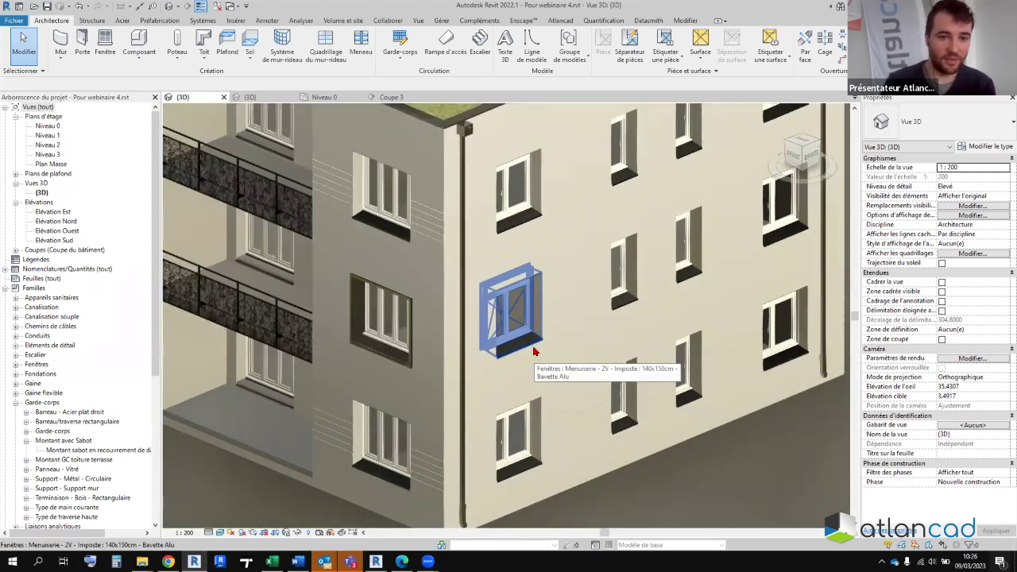
scroll(534, 351, down, 1)
scroll(532, 350, down, 2)
scroll(531, 349, down, 2)
scroll(531, 350, down, 1)
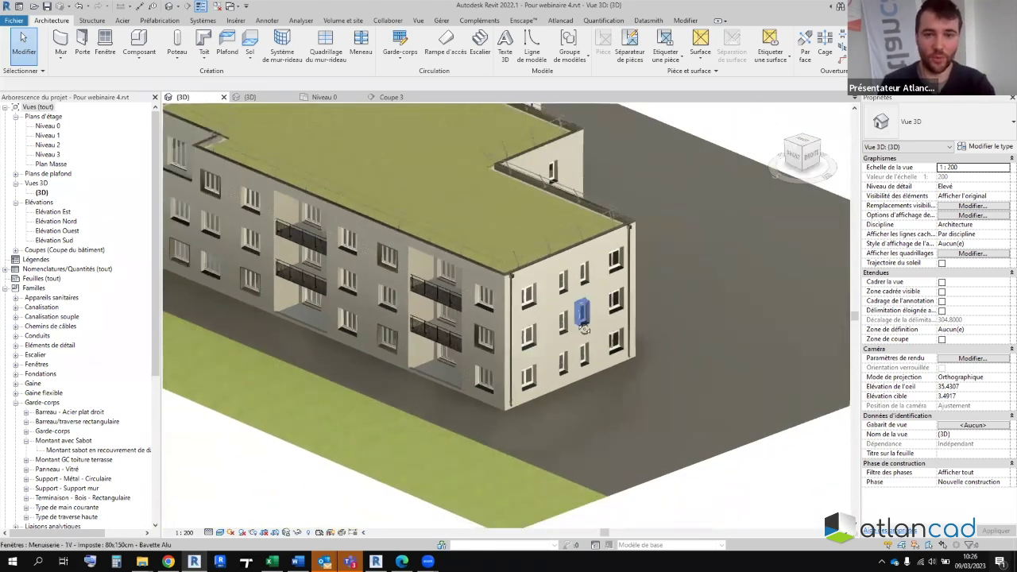
- Pan and orbit to a front view framing the building's recessed glazed corner
middle_drag(737, 358, 415, 338)
scroll(415, 338, up, 2)
scroll(444, 362, up, 2)
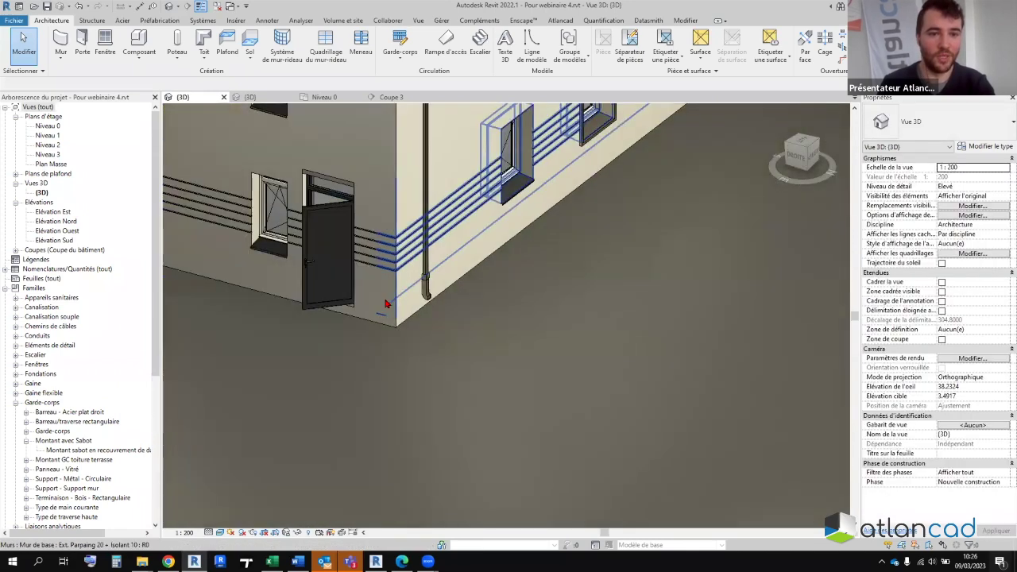
scroll(488, 398, down, 2)
scroll(488, 399, down, 2)
mouse_move(488, 399)
shift+middle_down()
mouse_move(517, 401)
mouse_move(466, 200)
shift+middle_up()
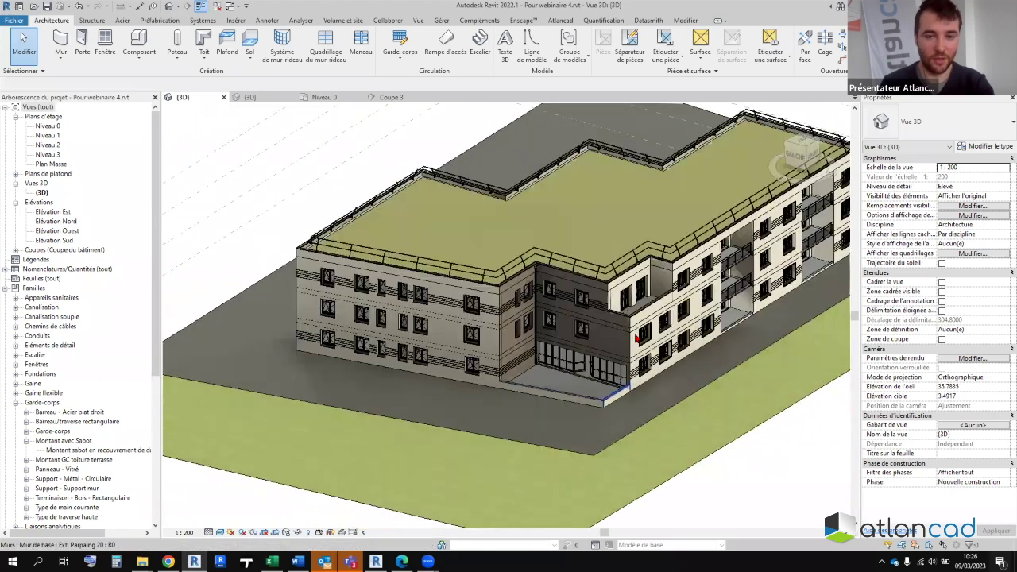
scroll(636, 338, up, 5)
scroll(636, 338, down, 3)
middle_drag(587, 405, 579, 315)
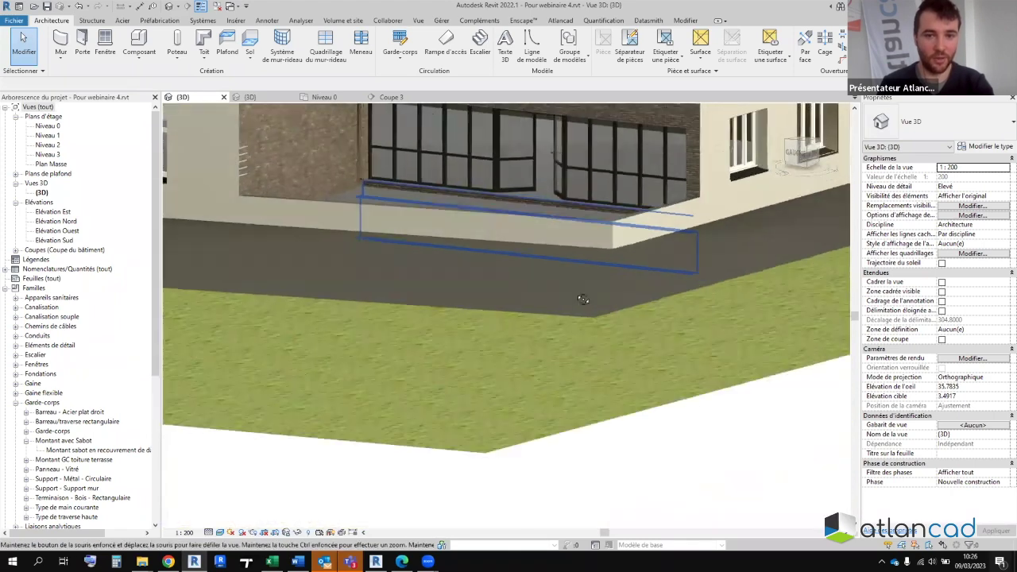
scroll(481, 415, down, 2)
scroll(470, 411, down, 2)
scroll(465, 413, down, 1)
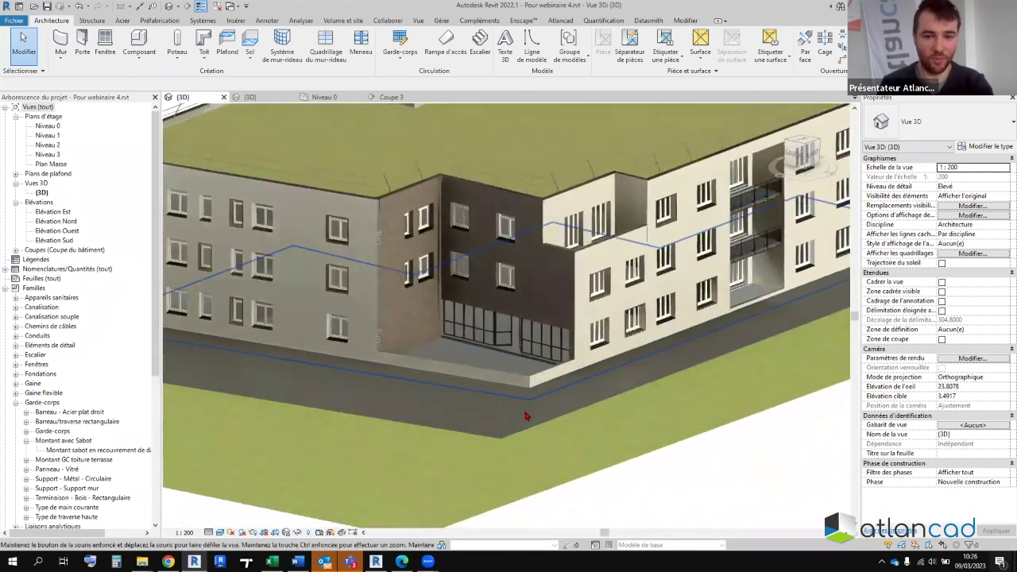
scroll(525, 416, up, 2)
scroll(525, 416, down, 3)
- Orbit to face the long façade and zoom in on the balcony window
shift+middle_drag(525, 416, 445, 385)
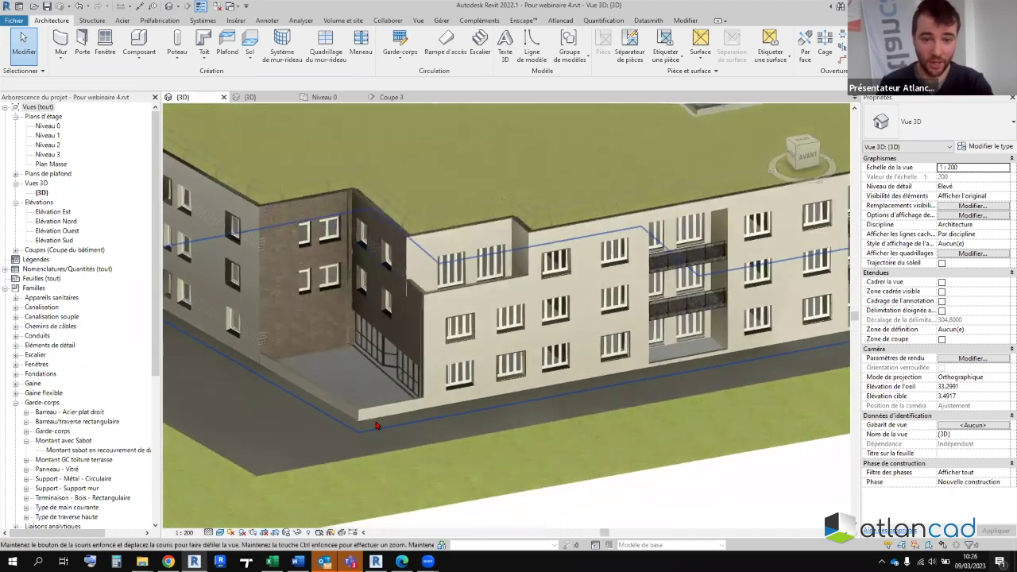
scroll(441, 383, up, 3)
scroll(413, 373, up, 2)
scroll(357, 355, up, 2)
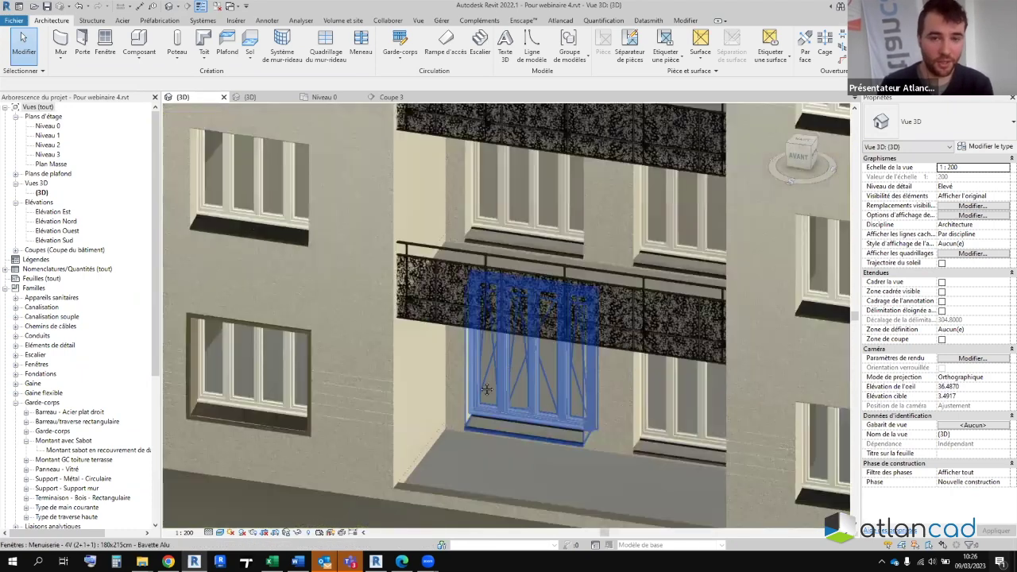
scroll(300, 336, up, 2)
scroll(300, 336, up, 2)
middle_drag(579, 453, 581, 449)
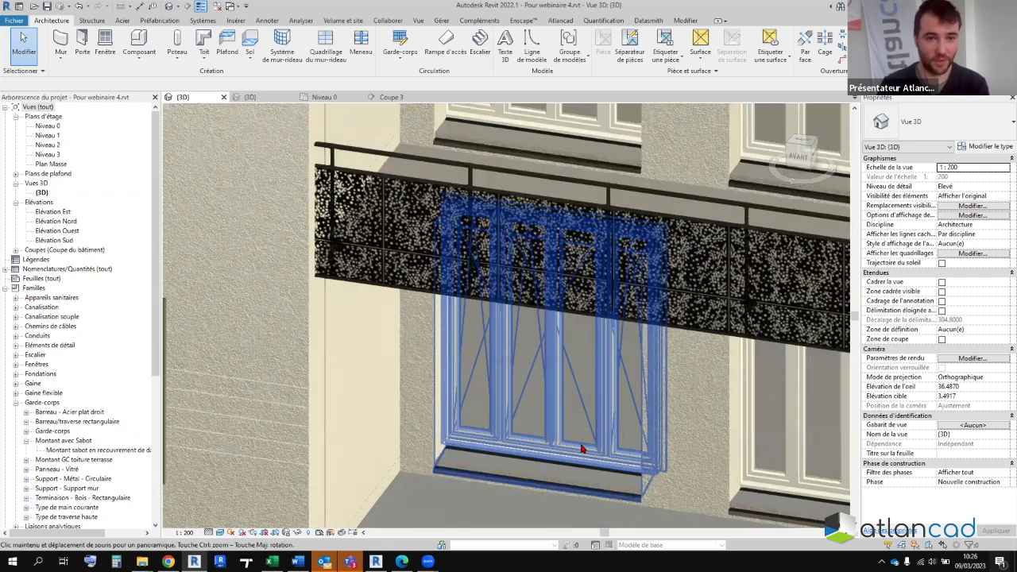
scroll(582, 449, down, 2)
scroll(581, 449, down, 2)
scroll(581, 449, down, 2)
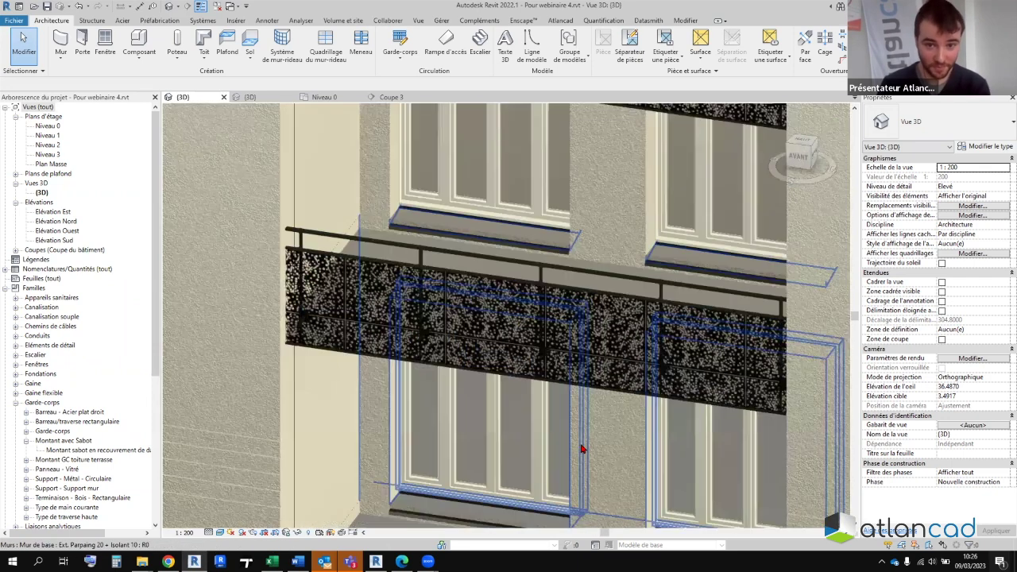
scroll(581, 450, down, 2)
scroll(447, 336, down, 2)
scroll(390, 256, down, 2)
scroll(422, 328, up, 3)
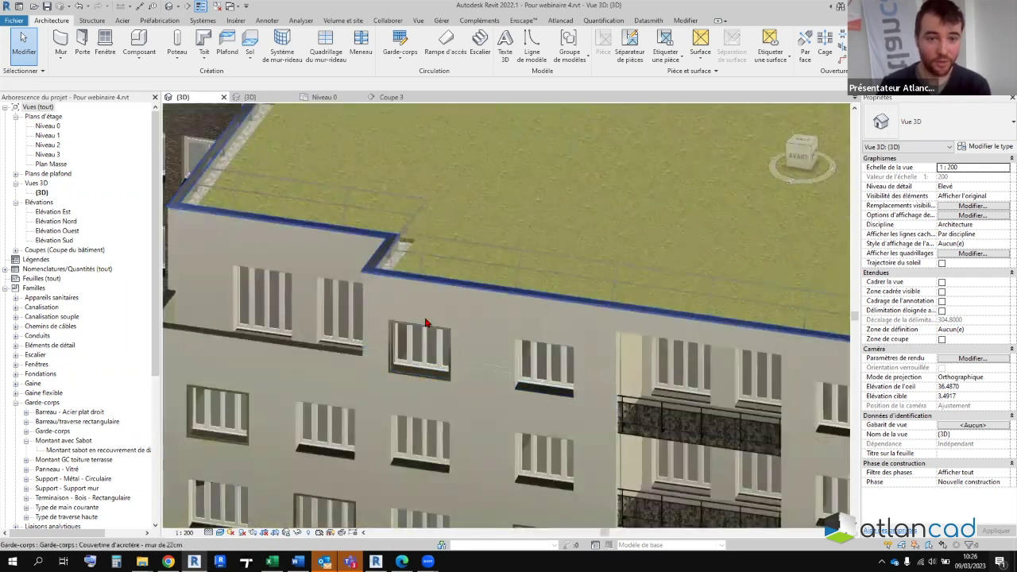
scroll(450, 368, up, 2)
mouse_move(450, 368)
middle_down()
mouse_move(499, 310)
mouse_move(530, 323)
middle_up()
scroll(500, 310, up, 1)
scroll(490, 218, down, 1)
scroll(420, 381, down, 2)
scroll(420, 381, up, 2)
scroll(460, 337, up, 2)
scroll(524, 290, up, 2)
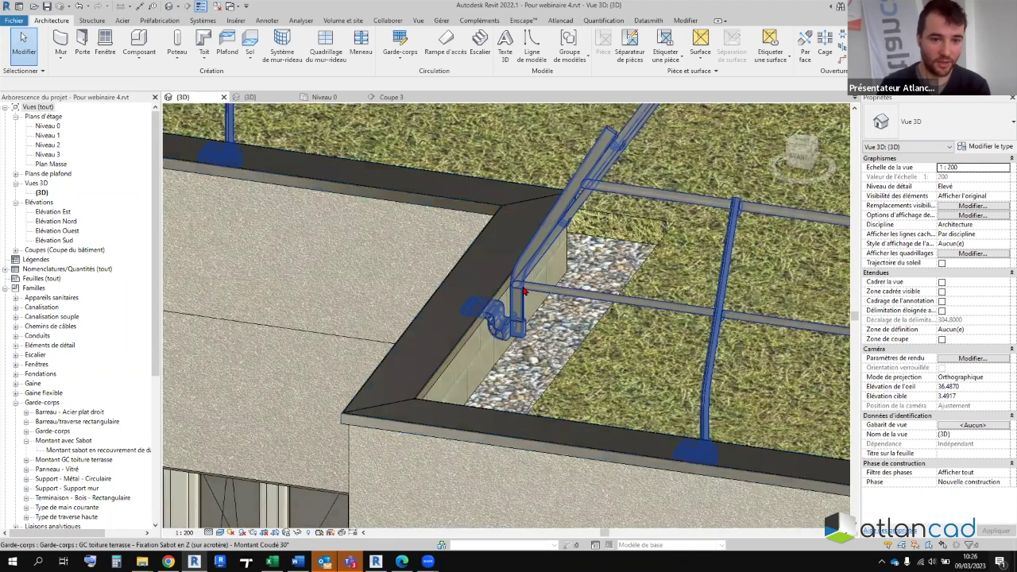
shift+middle_drag(389, 304, 470, 298)
scroll(619, 326, down, 1)
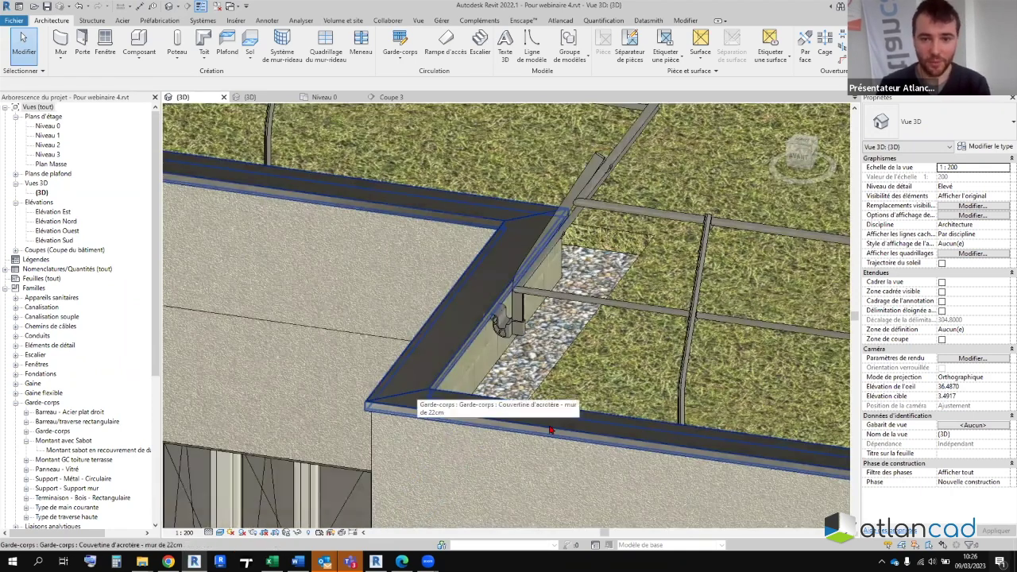
scroll(477, 429, down, 1)
scroll(421, 380, down, 1)
scroll(609, 368, down, 1)
scroll(608, 368, down, 2)
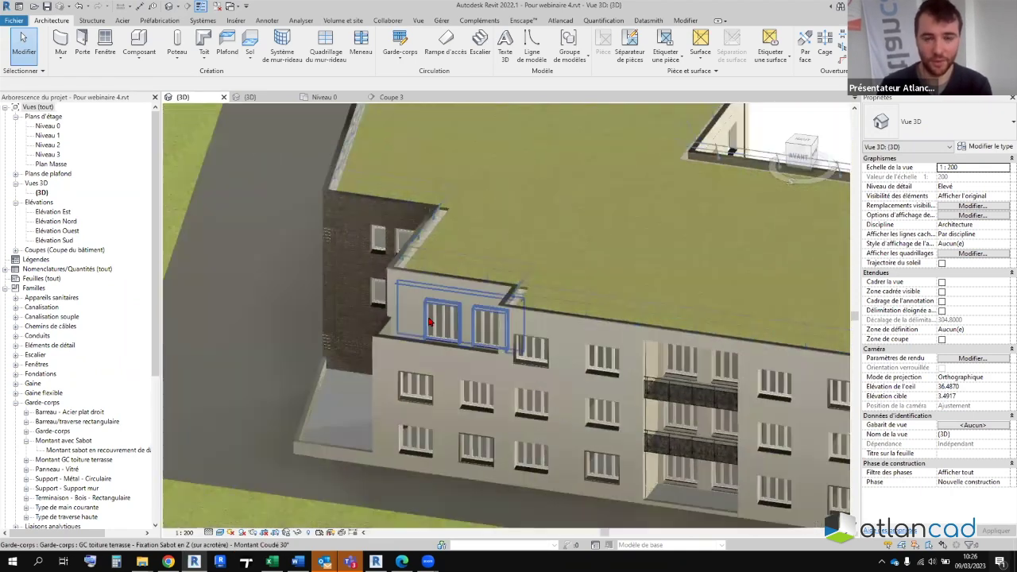
shift+middle_drag(609, 368, 411, 266)
scroll(585, 314, up, 3)
scroll(585, 316, up, 2)
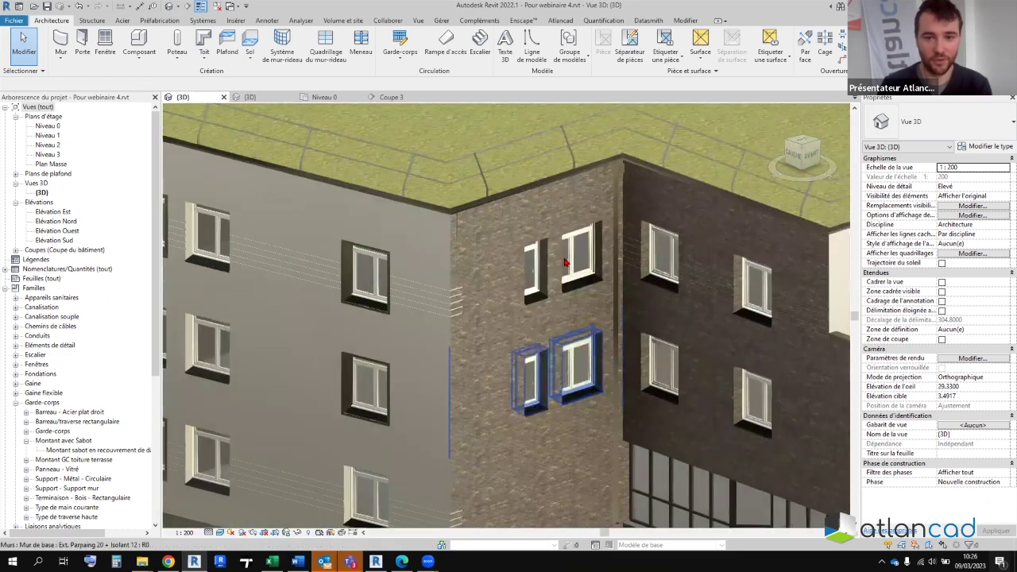
scroll(497, 288, up, 2)
scroll(638, 289, up, 1)
scroll(467, 374, up, 1)
mouse_move(467, 373)
shift+middle_down()
mouse_move(476, 378)
mouse_move(488, 362)
mouse_move(499, 398)
shift+middle_up()
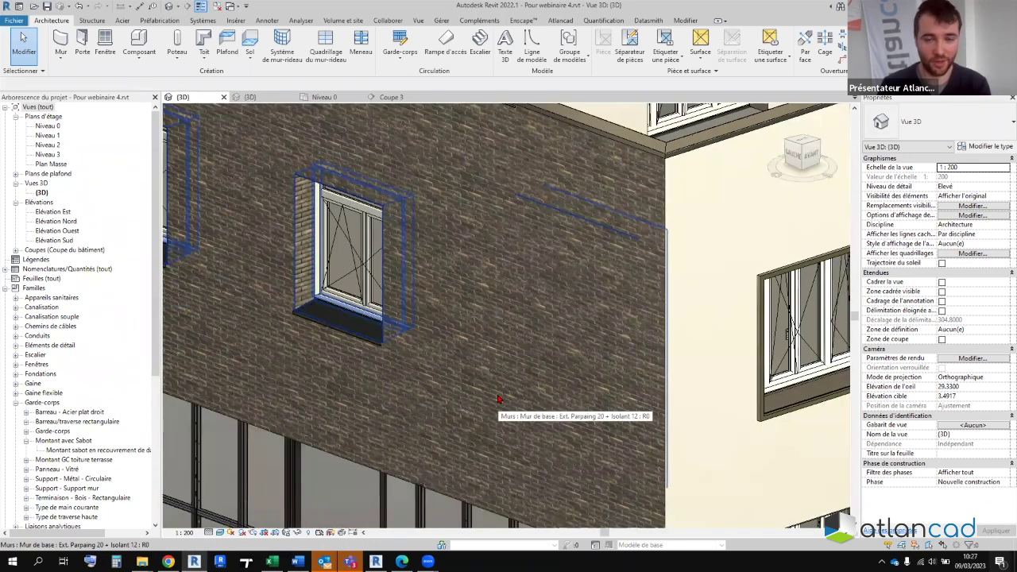
scroll(499, 399, down, 3)
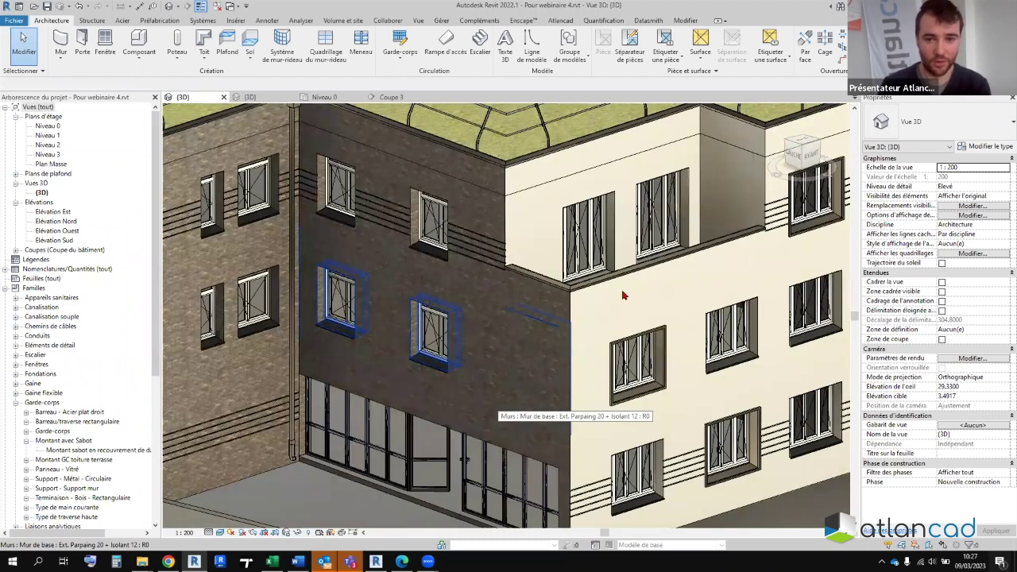
scroll(619, 316, up, 3)
scroll(569, 352, up, 3)
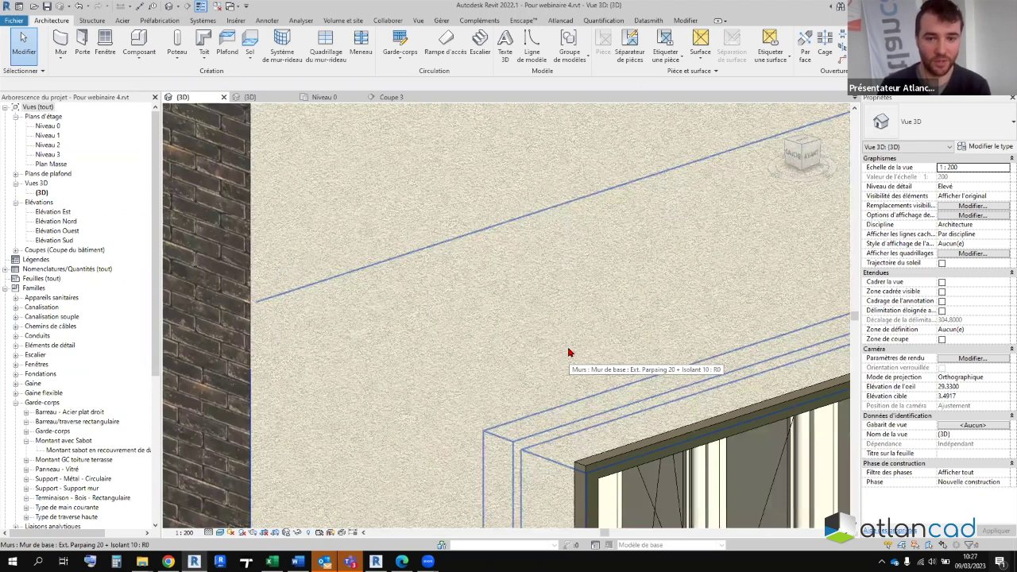
scroll(569, 352, down, 3)
scroll(568, 352, down, 3)
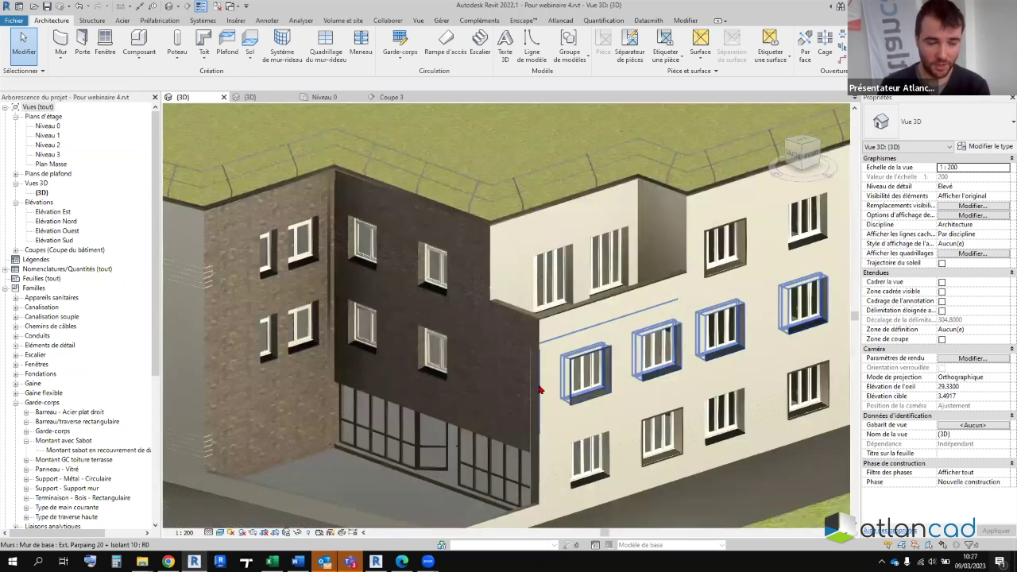
scroll(520, 405, down, 2)
shift+middle_drag(520, 296, 486, 164)
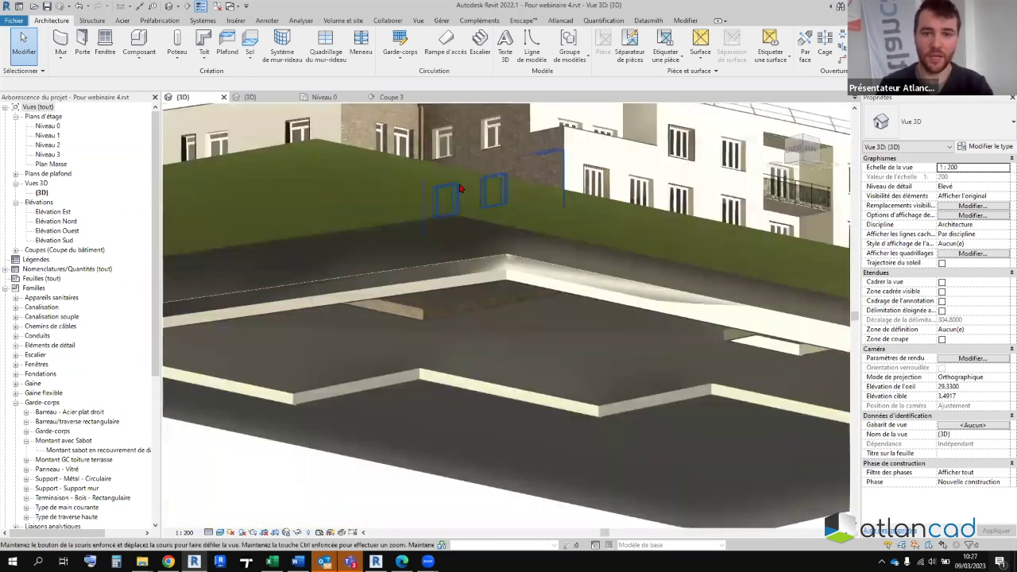
scroll(513, 179, up, 2)
scroll(479, 238, down, 3)
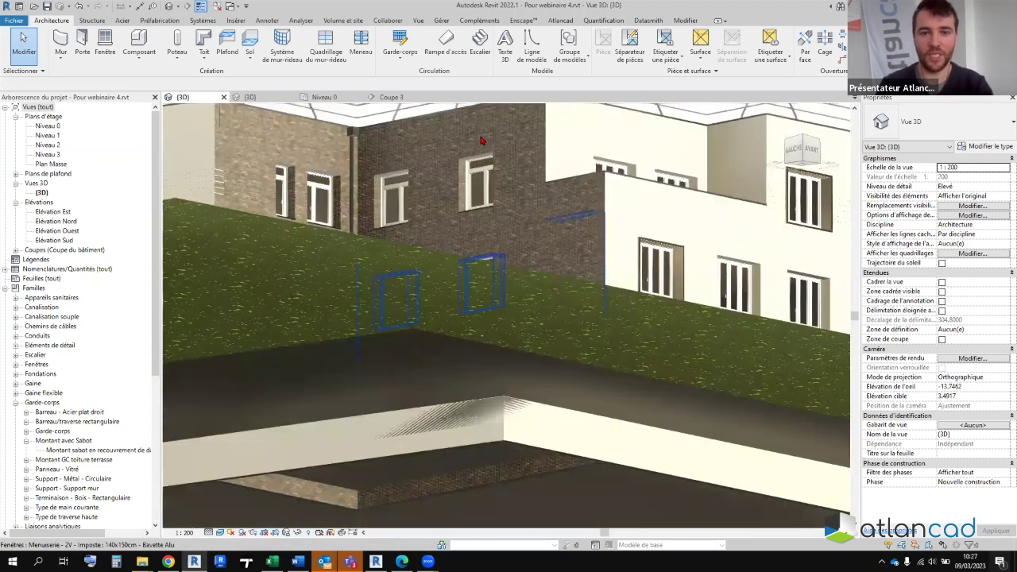
scroll(523, 135, up, 4)
scroll(490, 135, up, 2)
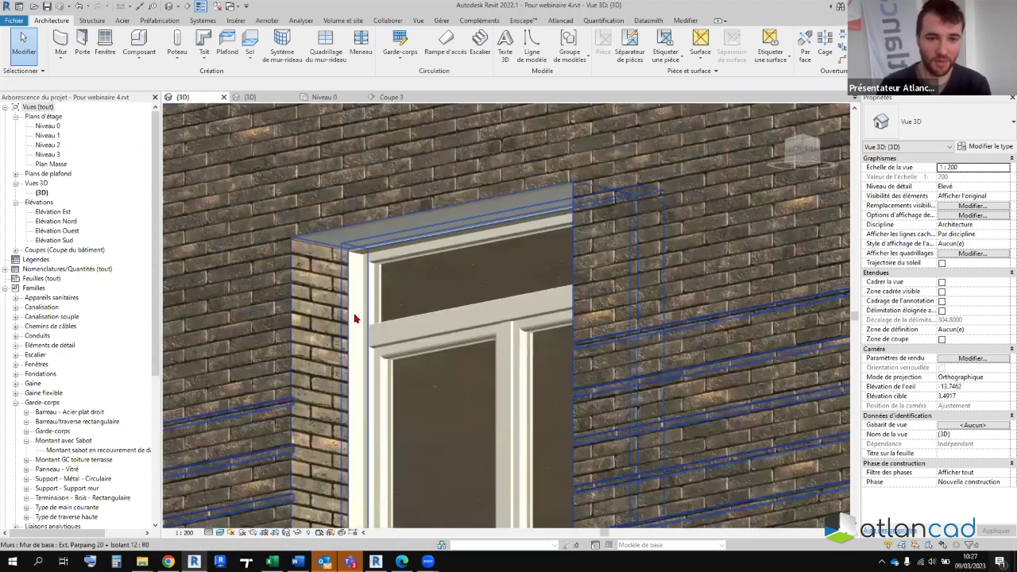
- Set the brick-wall window's Matériau Mur Extérieur to Brique moulée main - Anthracite 11
click(335, 232)
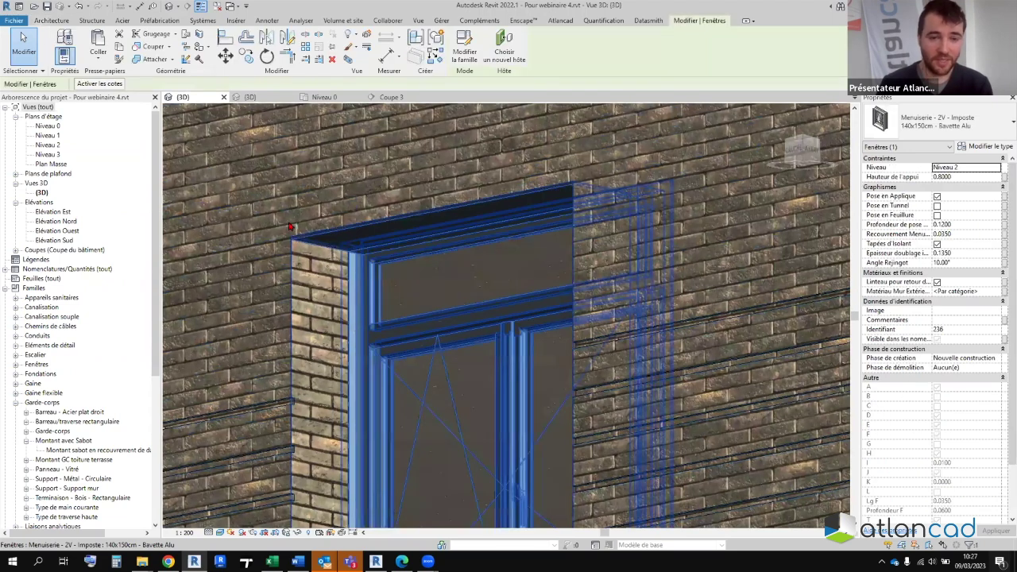
scroll(292, 228, down, 2)
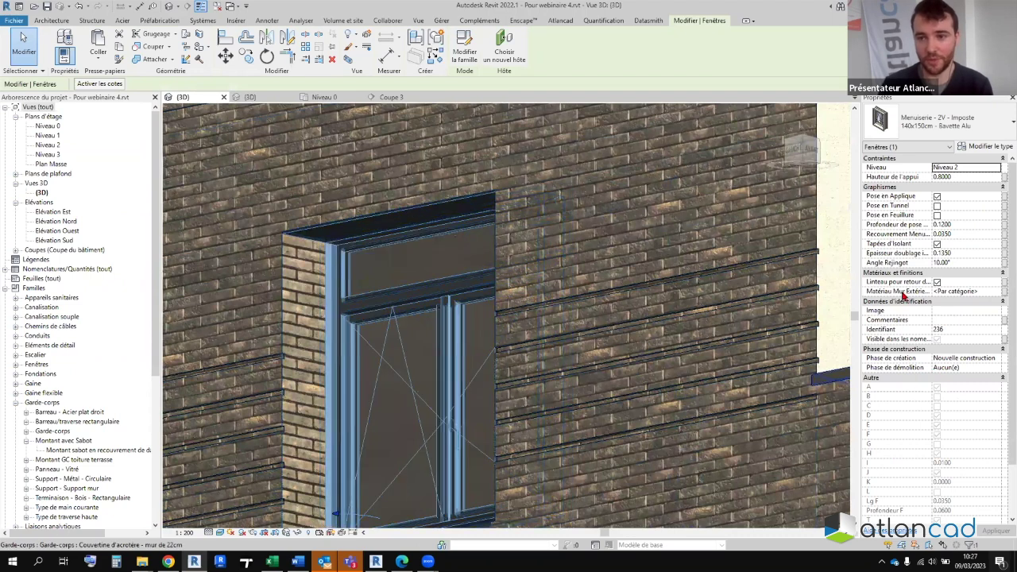
click(998, 292)
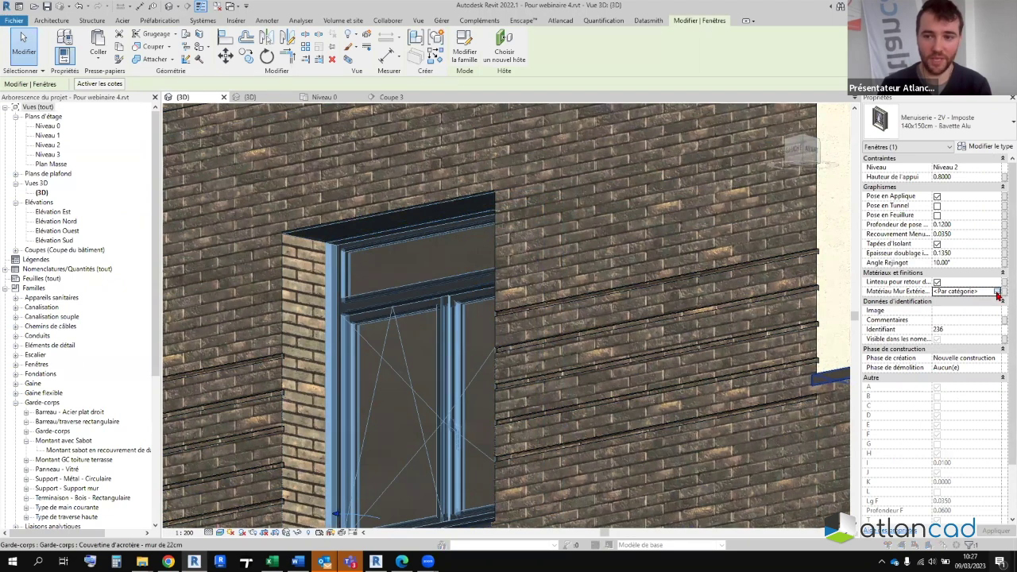
click(998, 292)
click(220, 189)
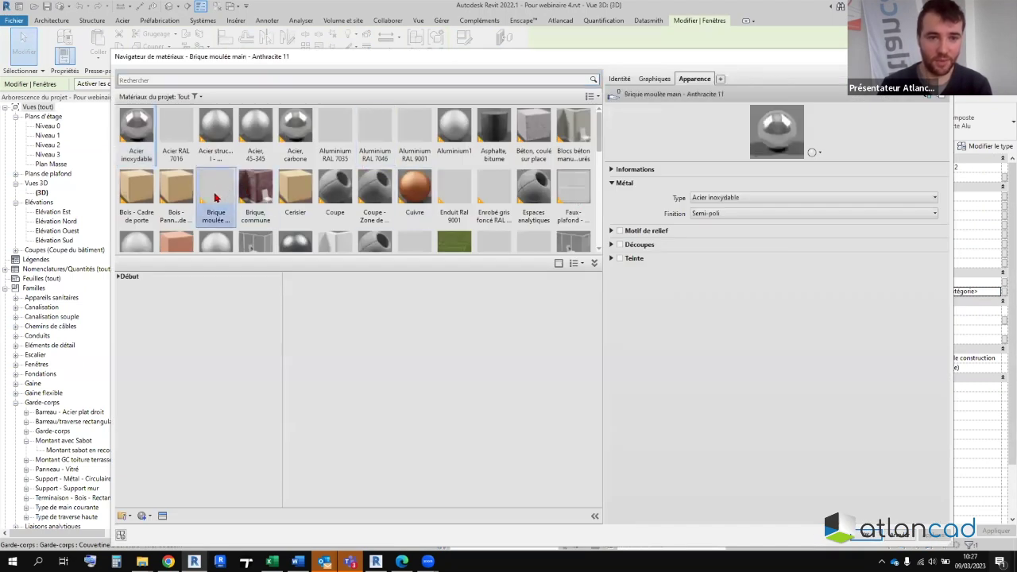
double_click(219, 191)
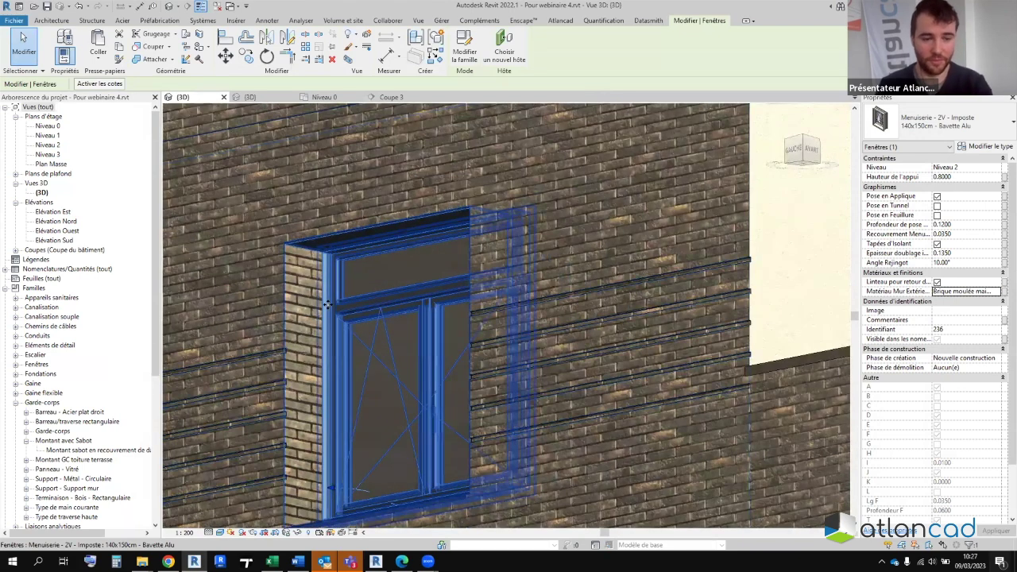
key(Escape)
key(Escape)
- Zoom out, clear the window selection, and orbit to an elevated front view over the roof terrace
scroll(294, 291, up, 2)
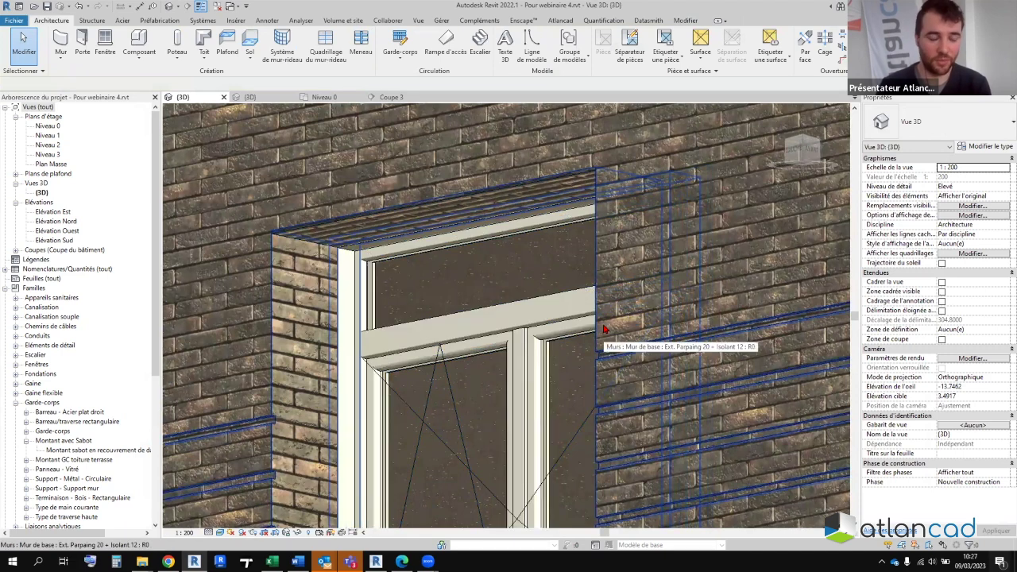
scroll(603, 328, down, 2)
scroll(592, 274, down, 2)
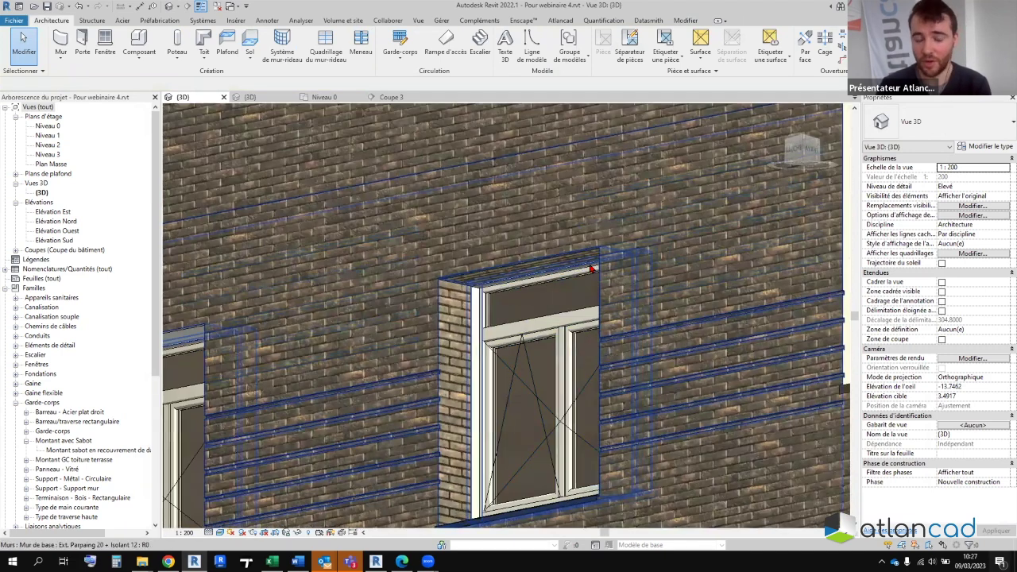
scroll(591, 270, down, 5)
scroll(584, 301, up, 1)
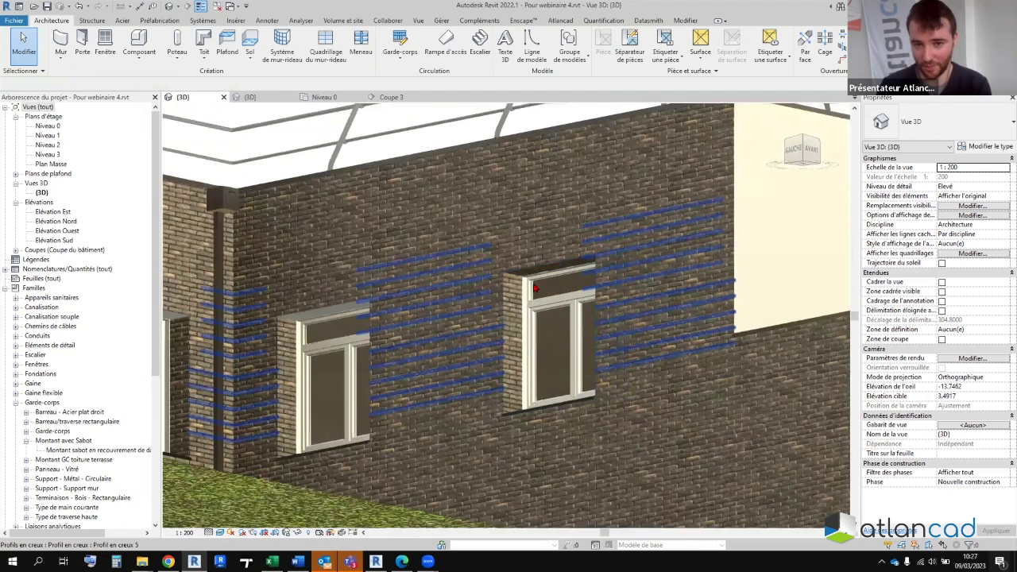
scroll(581, 310, up, 2)
click(581, 310)
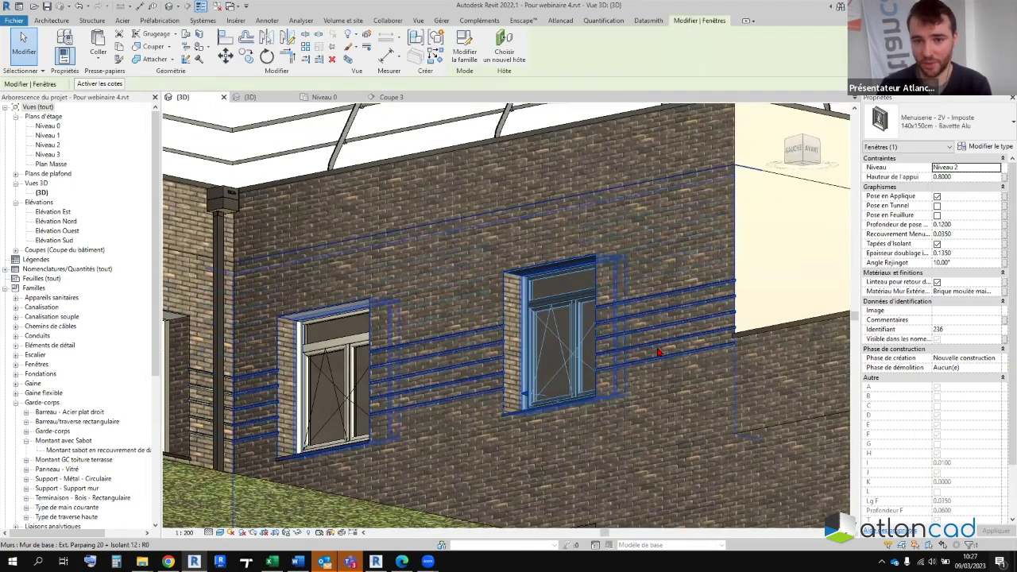
scroll(658, 347, down, 4)
scroll(545, 166, down, 1)
key(Escape)
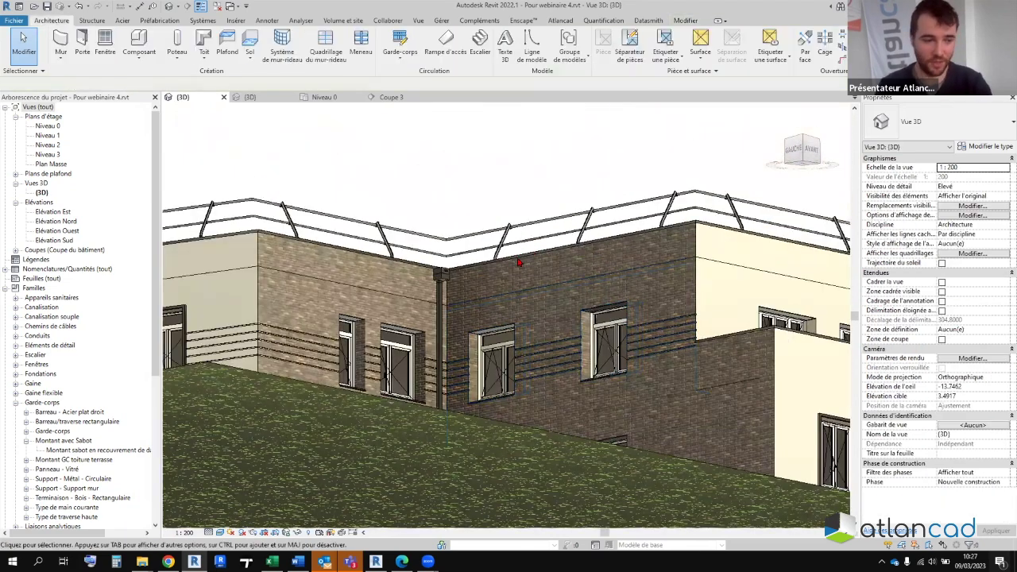
scroll(524, 268, up, 1)
mouse_move(524, 268)
shift+middle_down()
mouse_move(398, 343)
mouse_move(329, 173)
mouse_move(325, 210)
shift+middle_up()
scroll(399, 343, down, 3)
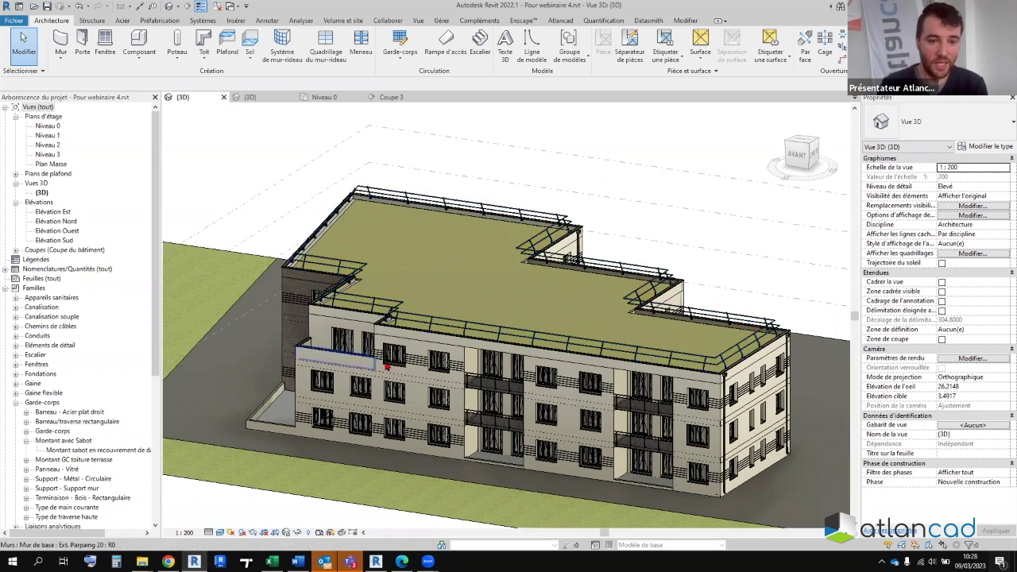
scroll(395, 355, up, 4)
click(401, 349)
click(1003, 145)
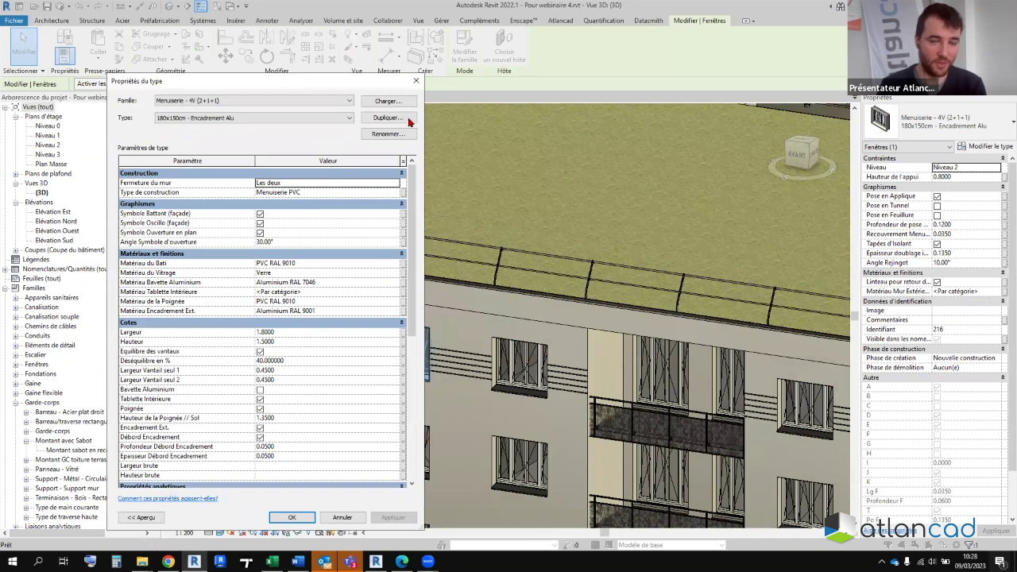
click(416, 80)
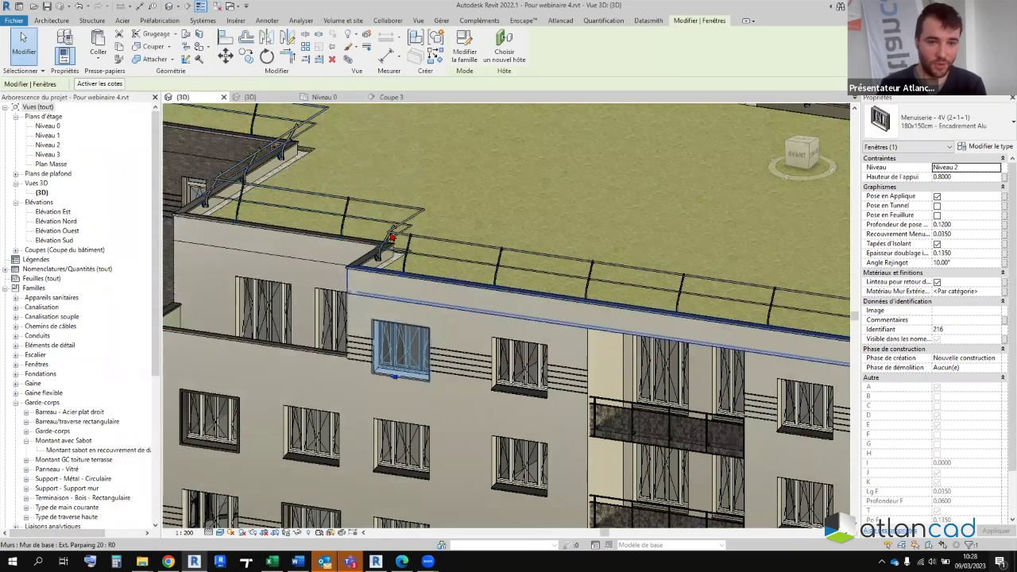
scroll(391, 236, down, 5)
click(374, 199)
scroll(398, 238, up, 1)
scroll(403, 246, up, 1)
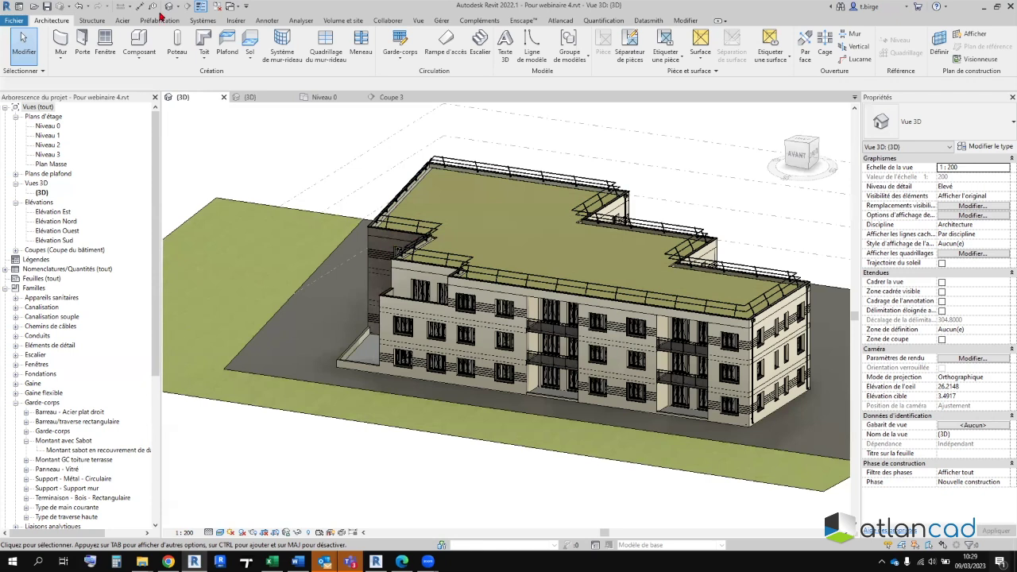
- Switch to the Pour webinaire 4 sans matériaux sur fenetres 3D view and zoom in
click(270, 96)
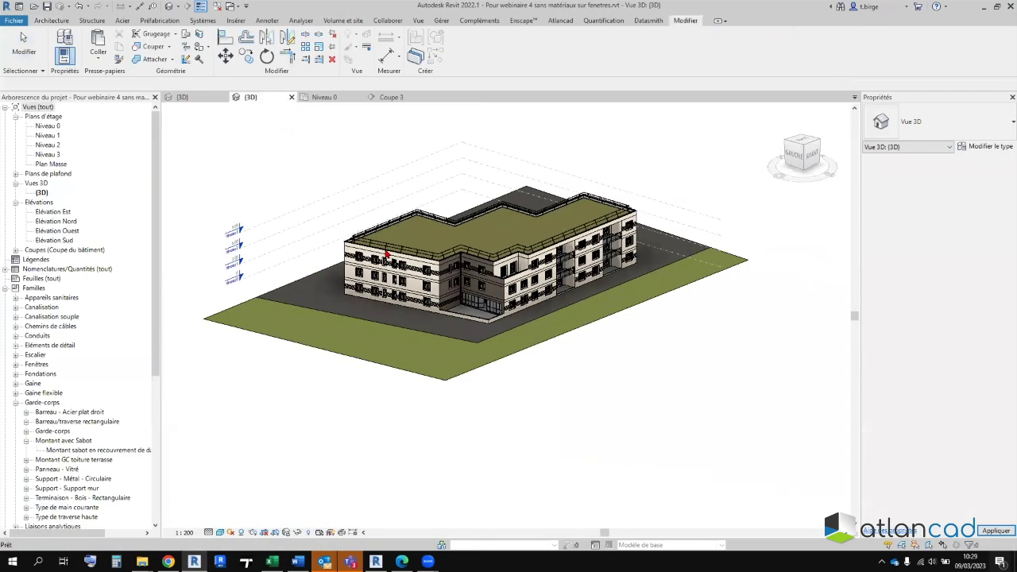
click(607, 177)
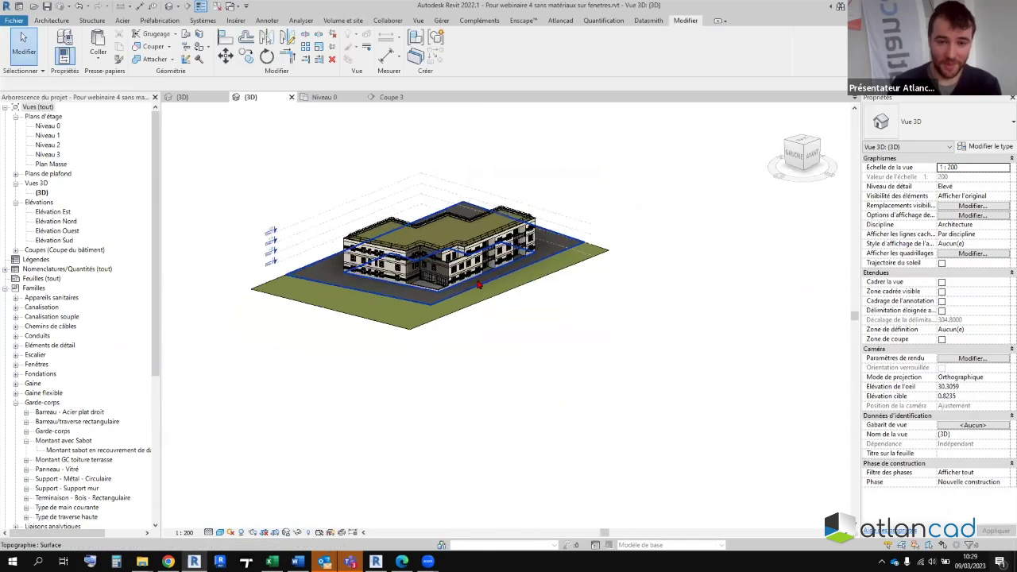
scroll(479, 284, up, 3)
scroll(509, 270, up, 3)
scroll(556, 255, up, 2)
scroll(603, 238, up, 2)
- Orbit to the building's left wall and select a Menuiserie 1V Imposte 80x150cm facade window
mouse_move(604, 237)
shift+middle_down()
mouse_move(591, 263)
mouse_move(500, 298)
mouse_move(303, 177)
shift+middle_up()
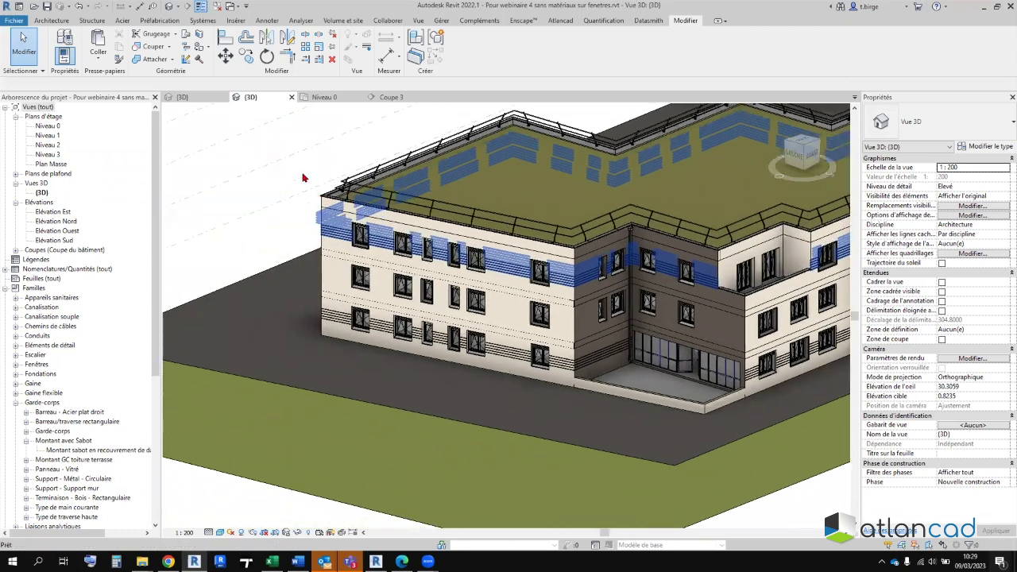
scroll(342, 194, up, 3)
scroll(334, 191, up, 3)
click(330, 194)
scroll(366, 213, down, 3)
scroll(362, 215, up, 2)
scroll(356, 206, up, 2)
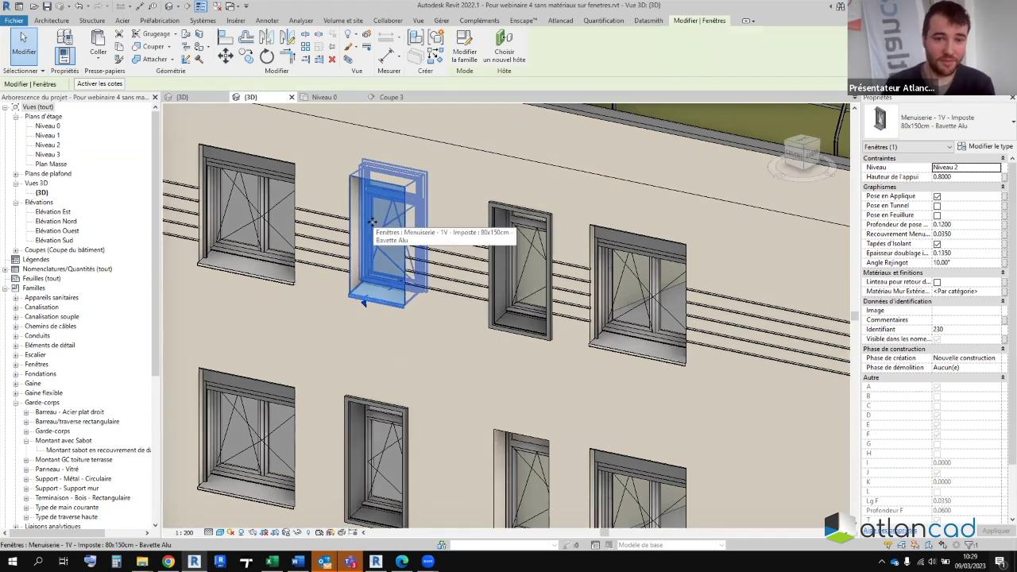
- Select all 20 visible instances of the Menuiserie 1V Imposte 80x150cm window
right_click(372, 221)
mouse_move(440, 385)
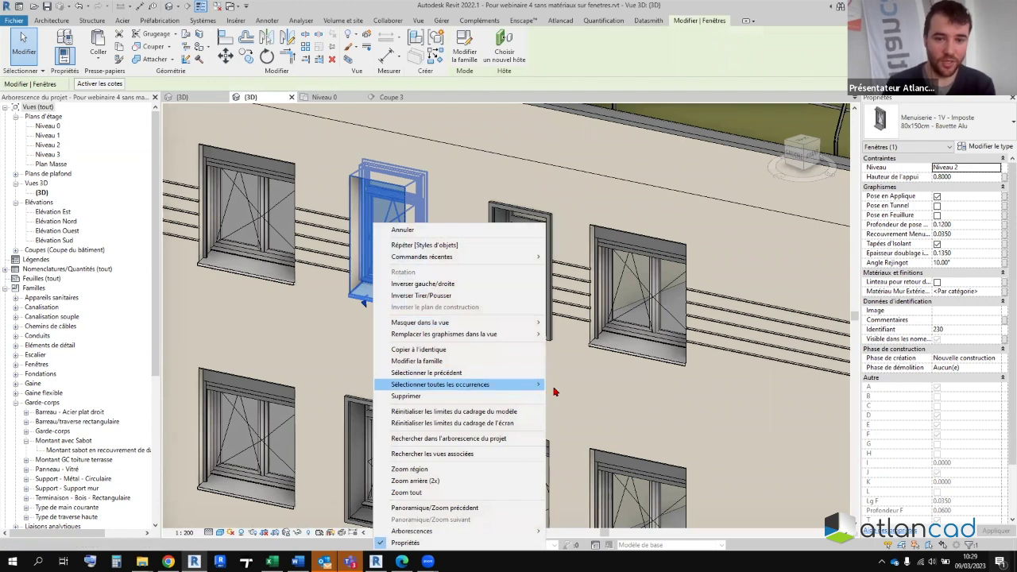
click(558, 387)
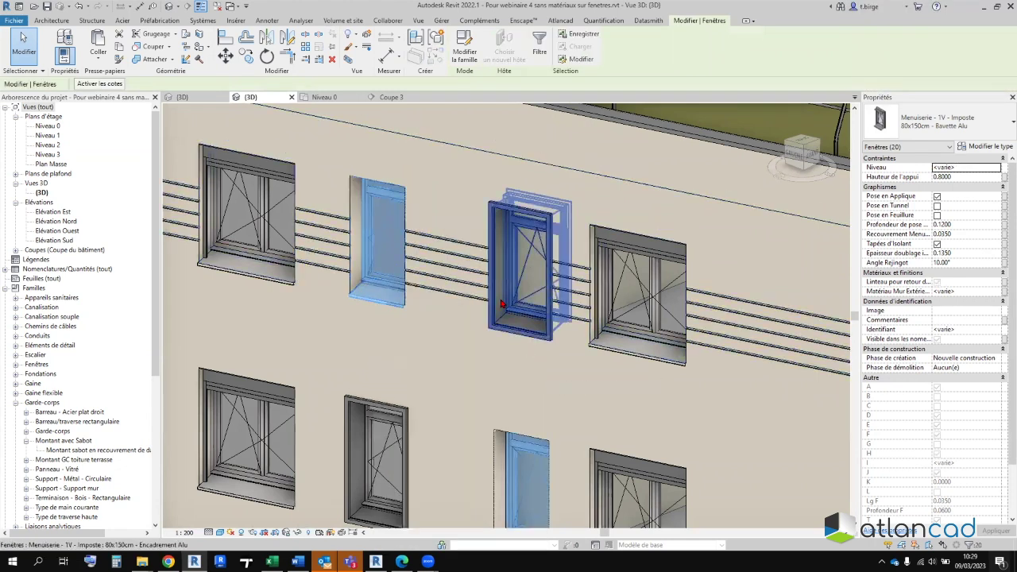
scroll(453, 250, down, 2)
scroll(479, 345, up, 1)
scroll(479, 344, down, 2)
scroll(436, 412, down, 2)
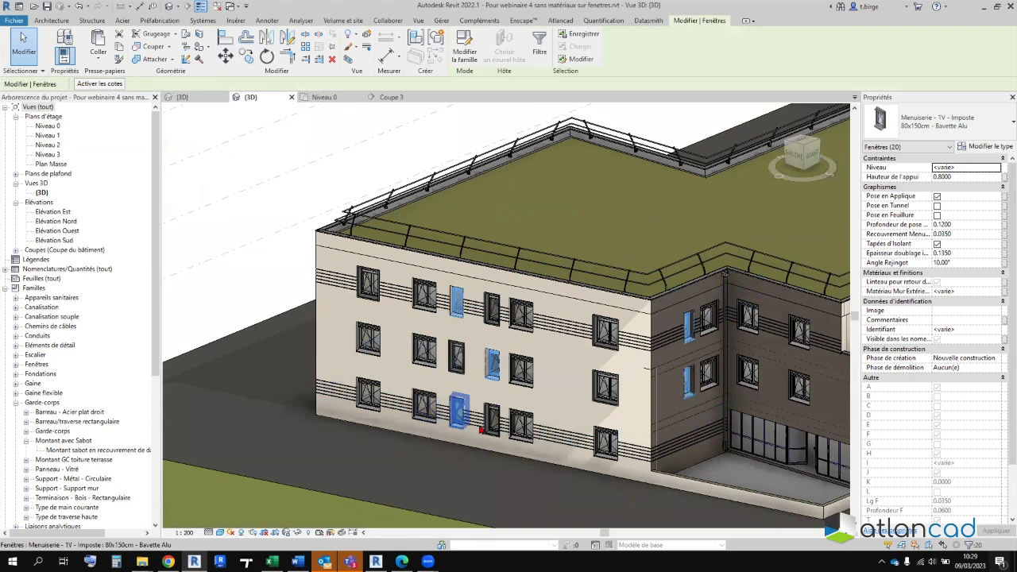
scroll(329, 413, up, 1)
scroll(336, 397, up, 2)
scroll(336, 398, down, 2)
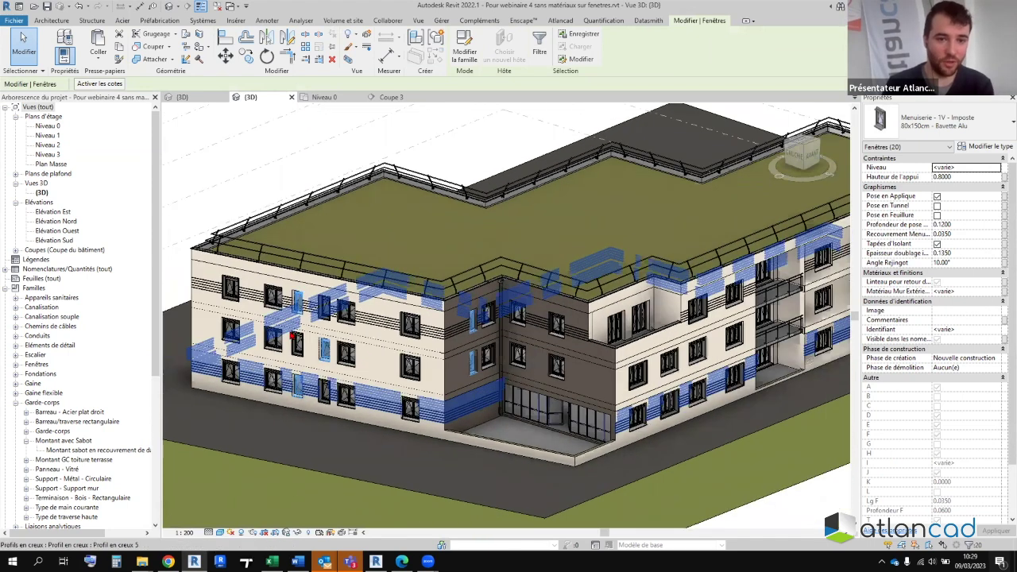
scroll(319, 195, up, 5)
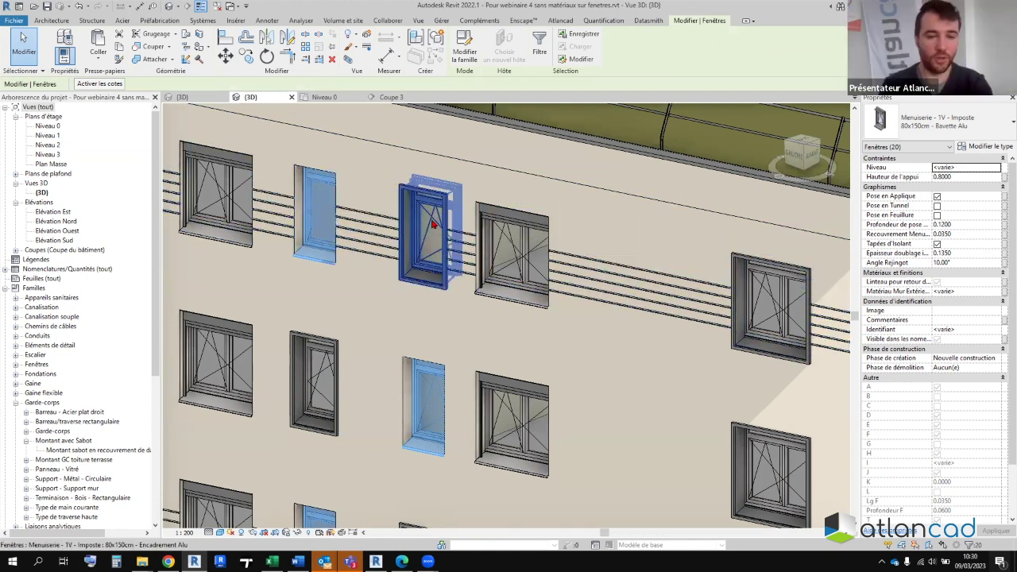
scroll(425, 297, down, 3)
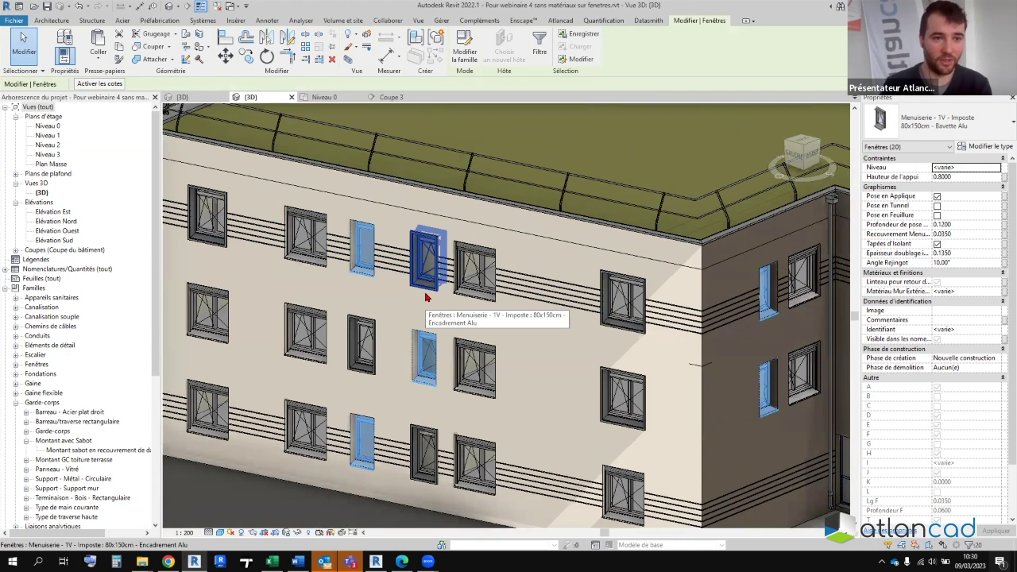
scroll(445, 318, down, 2)
scroll(337, 251, up, 2)
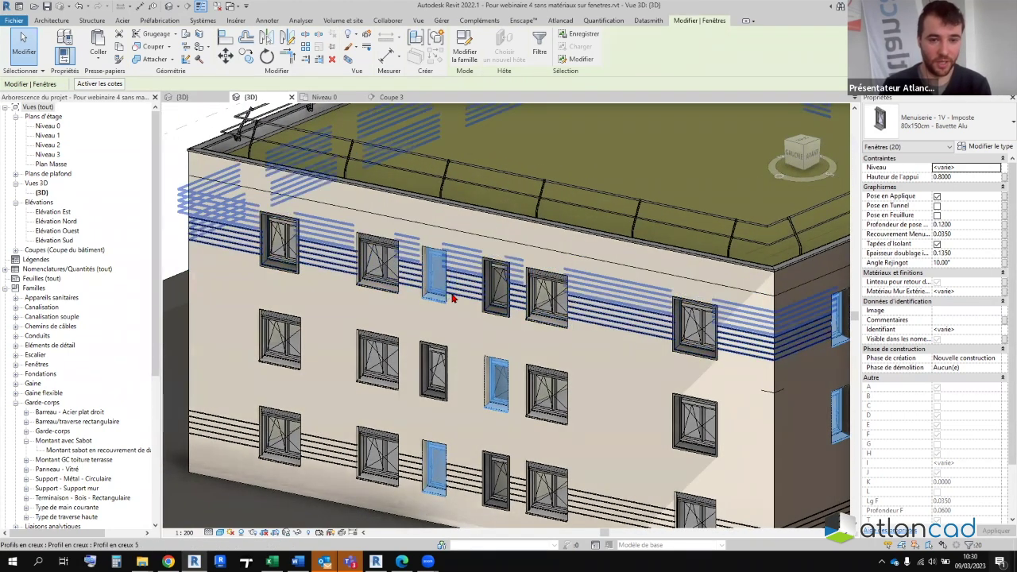
scroll(445, 286, up, 2)
scroll(410, 207, up, 2)
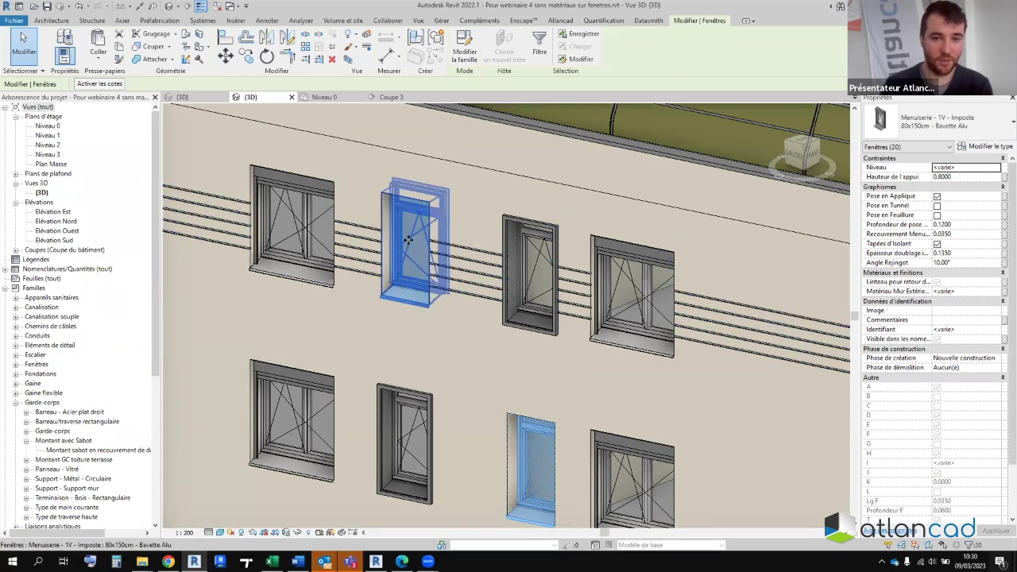
- Change the 20 windows to Volet roulant 100x150cm - Coffre 1/4 de rond and cut them
click(951, 121)
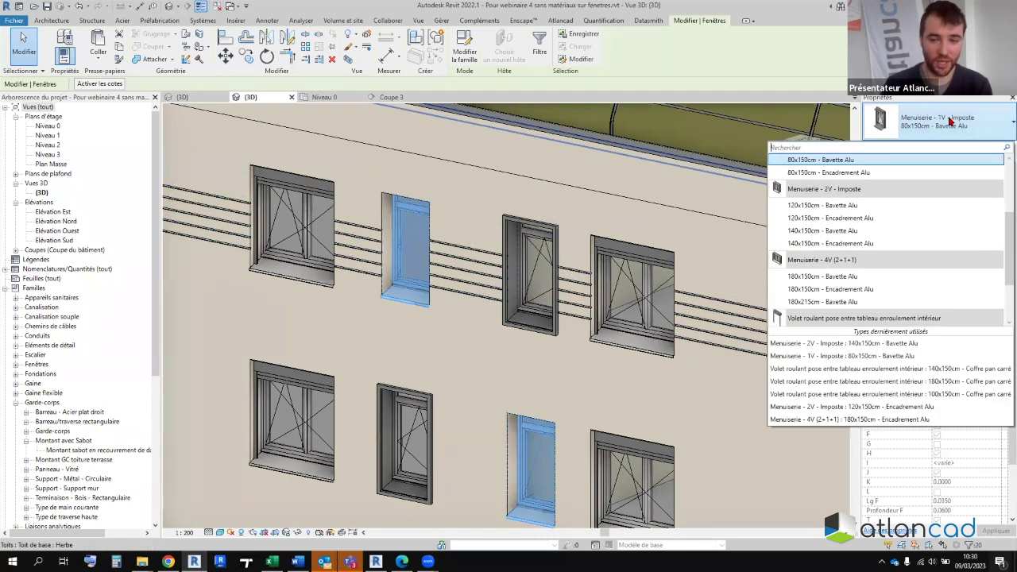
scroll(838, 198, down, 2)
scroll(837, 218, down, 1)
mouse_move(831, 258)
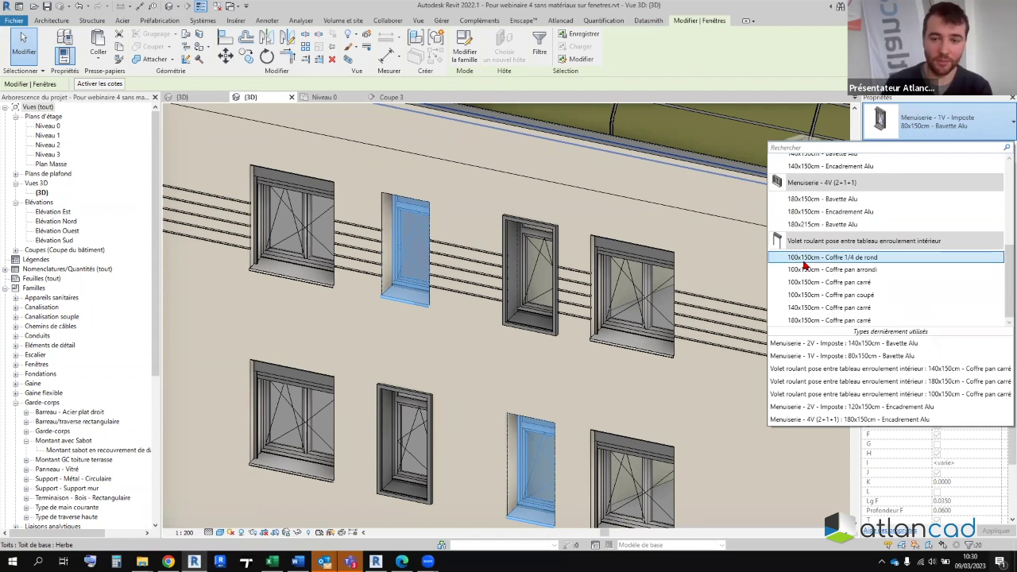
click(334, 222)
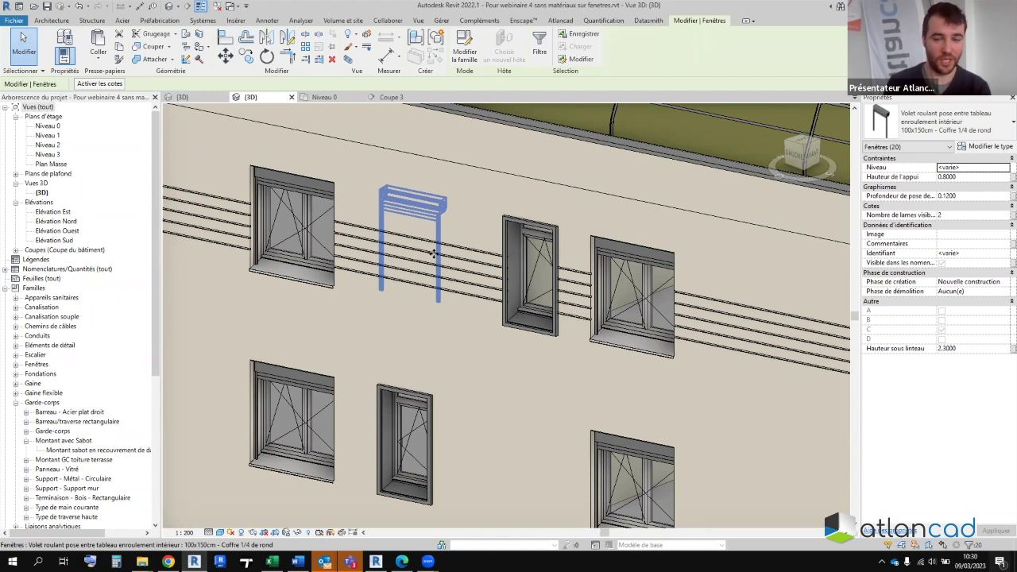
key(ctrl+x)
- Paste the cut elements back with Aligné sur le même emplacement
click(108, 61)
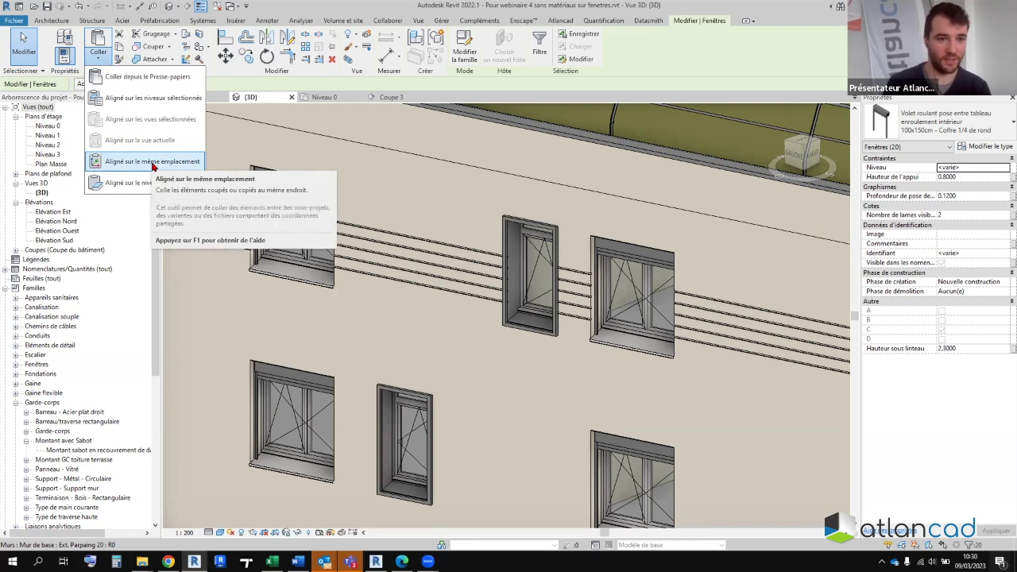
click(153, 163)
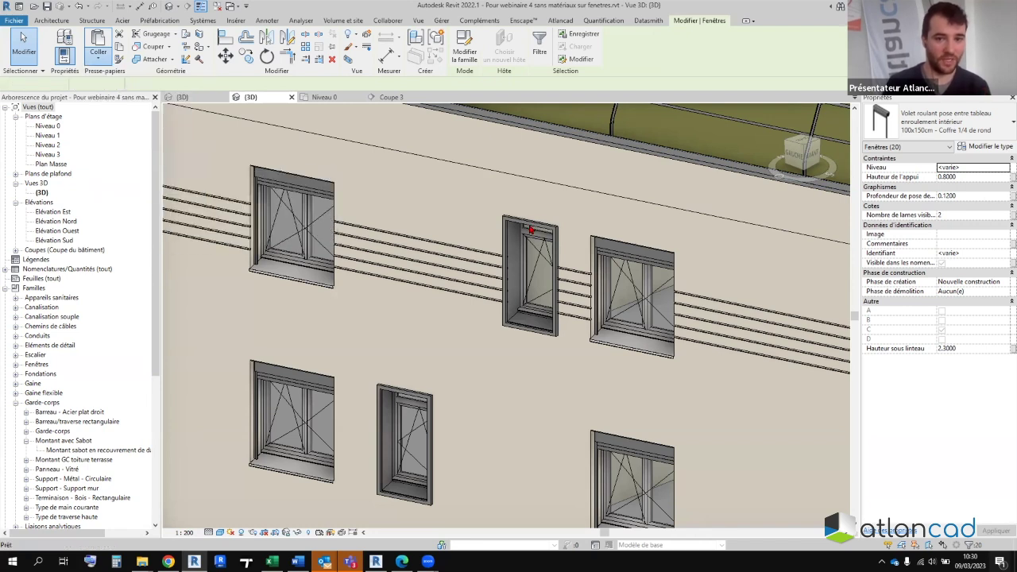
scroll(417, 242, down, 2)
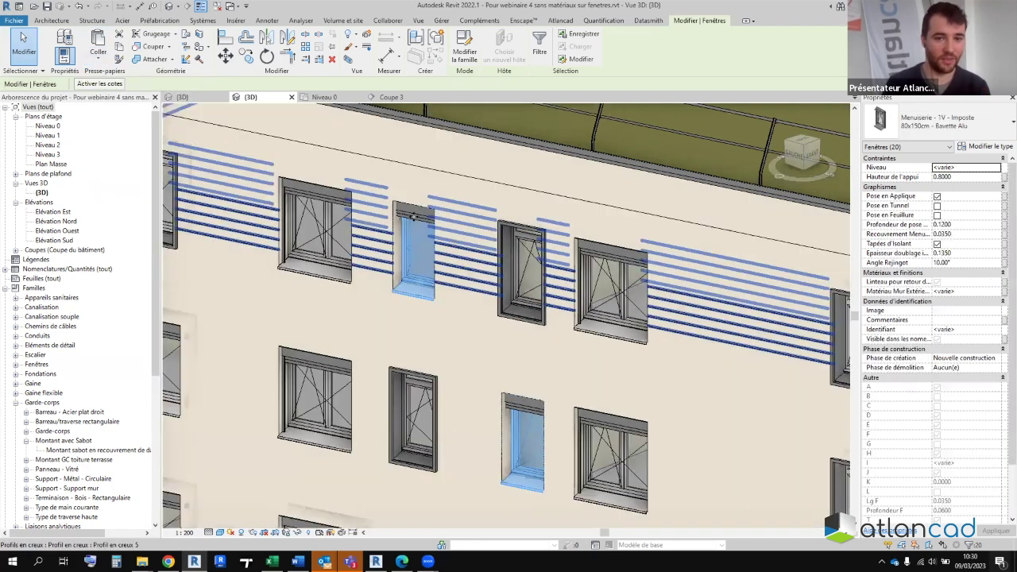
scroll(421, 231, down, 2)
- Check that one opening holds both an Imposte window and a roller shutter
click(423, 228)
scroll(424, 229, up, 5)
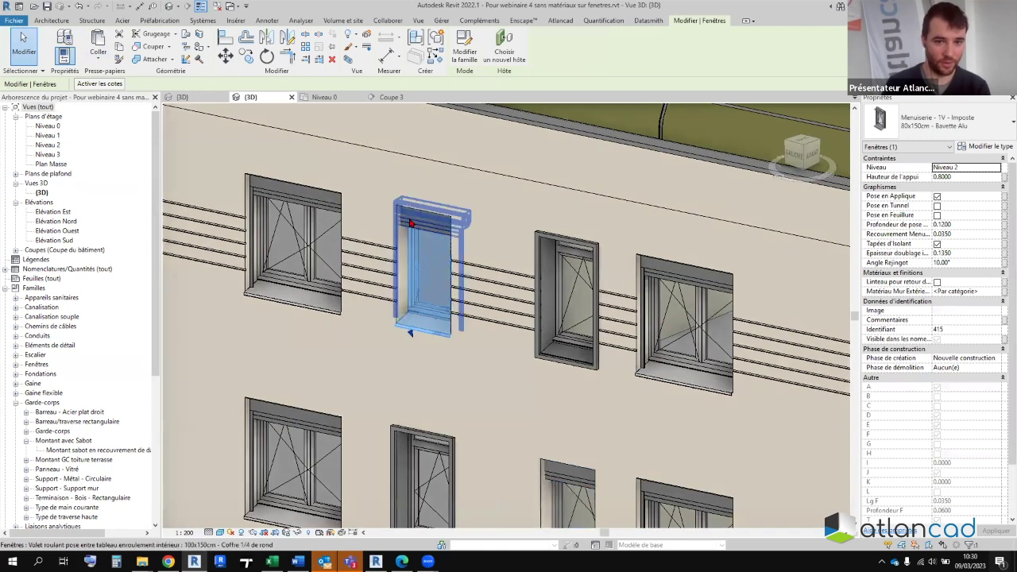
click(413, 230)
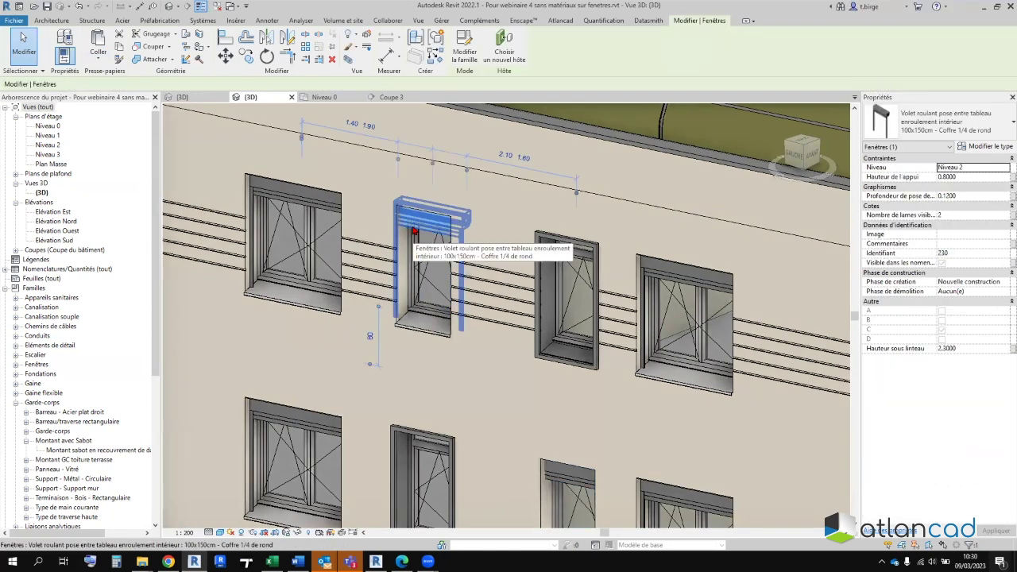
scroll(414, 231, down, 5)
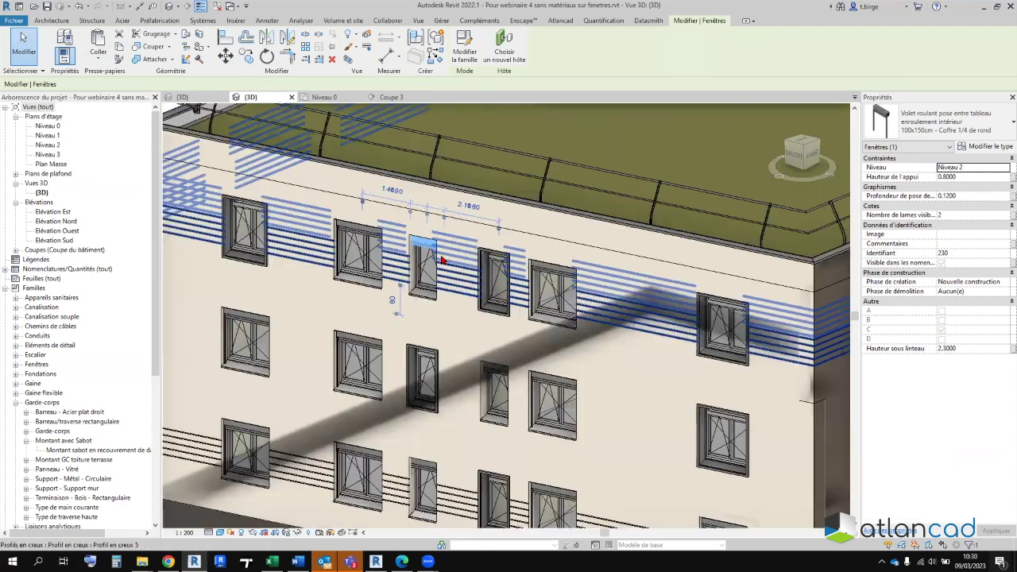
key(Escape)
scroll(420, 345, up, 3)
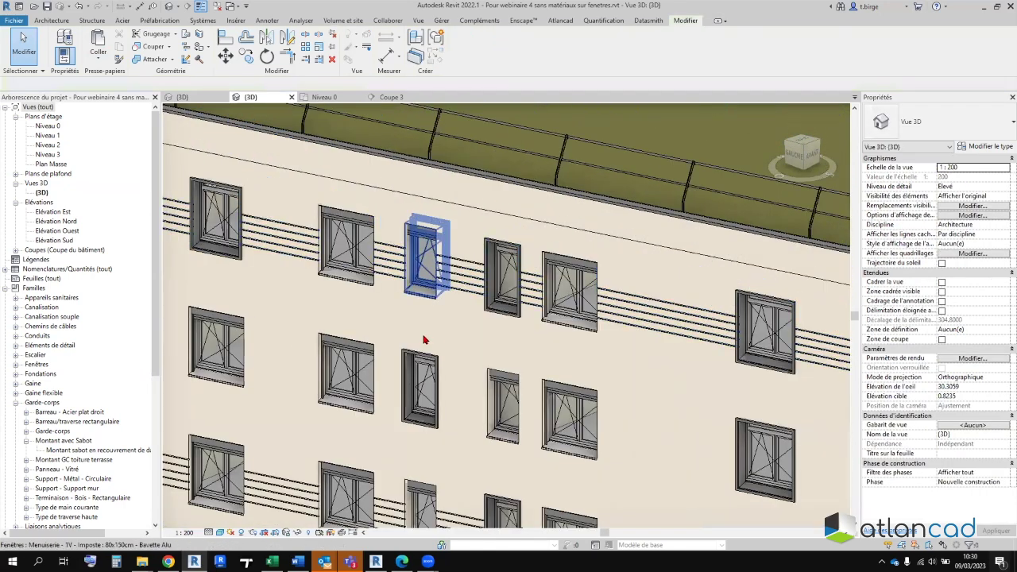
scroll(421, 320, up, 2)
middle_drag(422, 320, 397, 191)
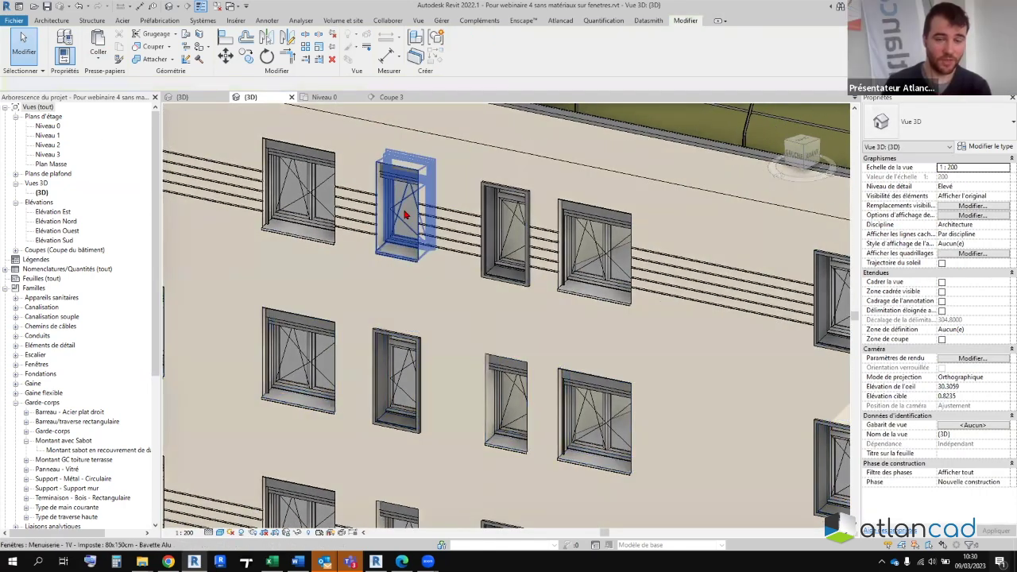
- Inspect the upper-row Imposte window's type list without changing its type
click(403, 208)
right_click(405, 214)
click(400, 187)
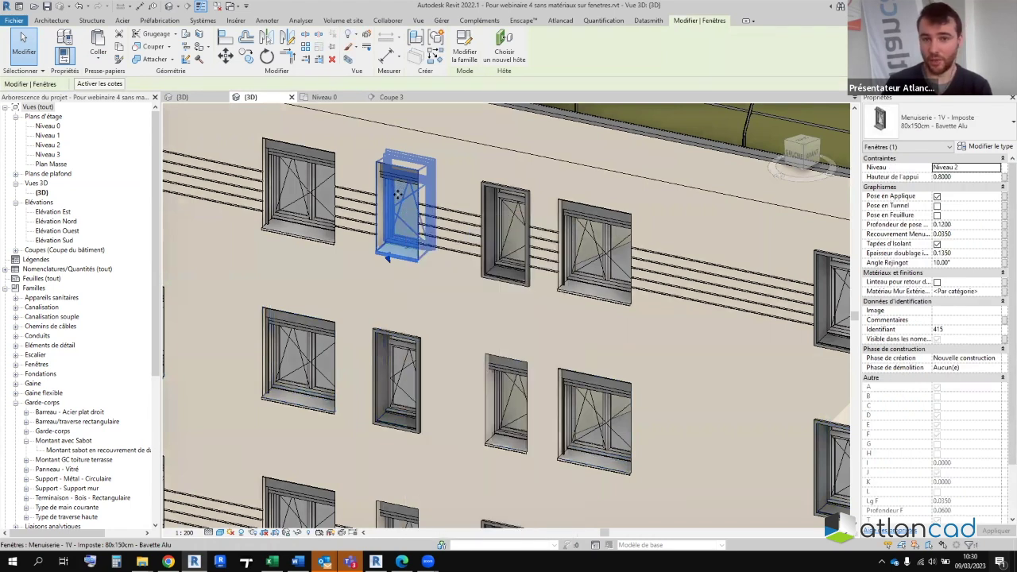
click(943, 119)
scroll(908, 239, up, 3)
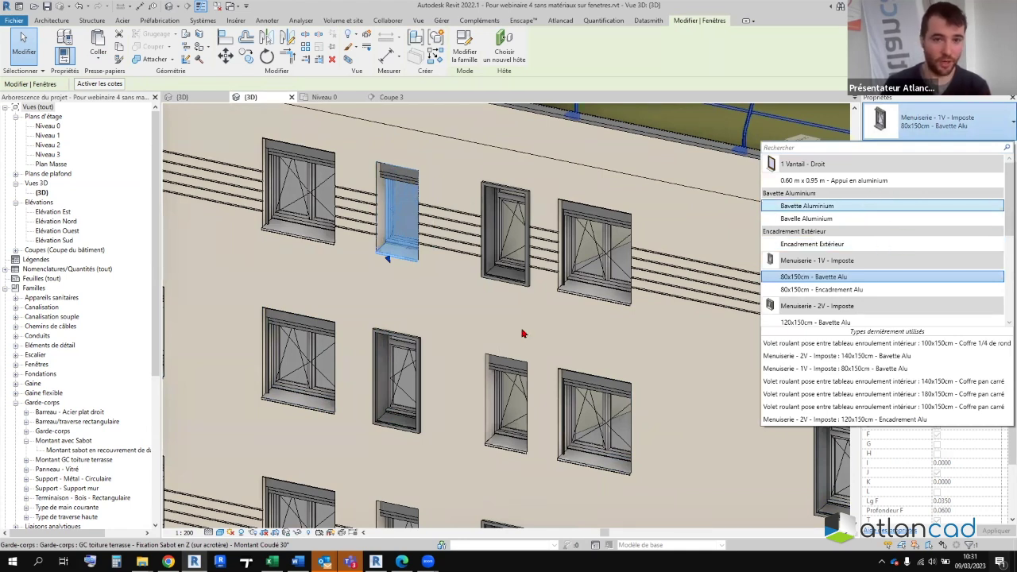
click(453, 303)
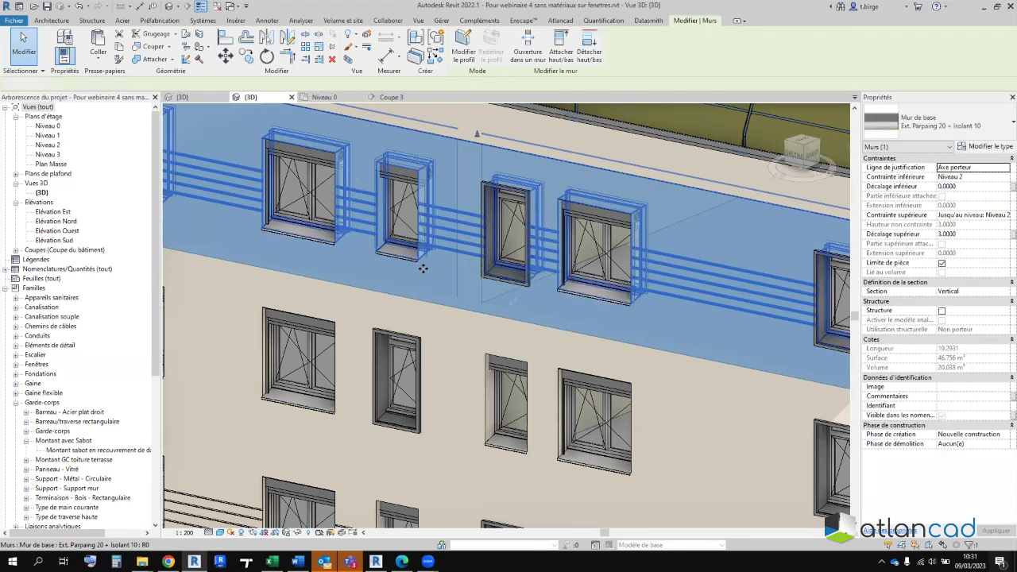
key(Escape)
- Load the Volet battant Cadre et remplissage lisse family from the Fenêtre tool
click(44, 22)
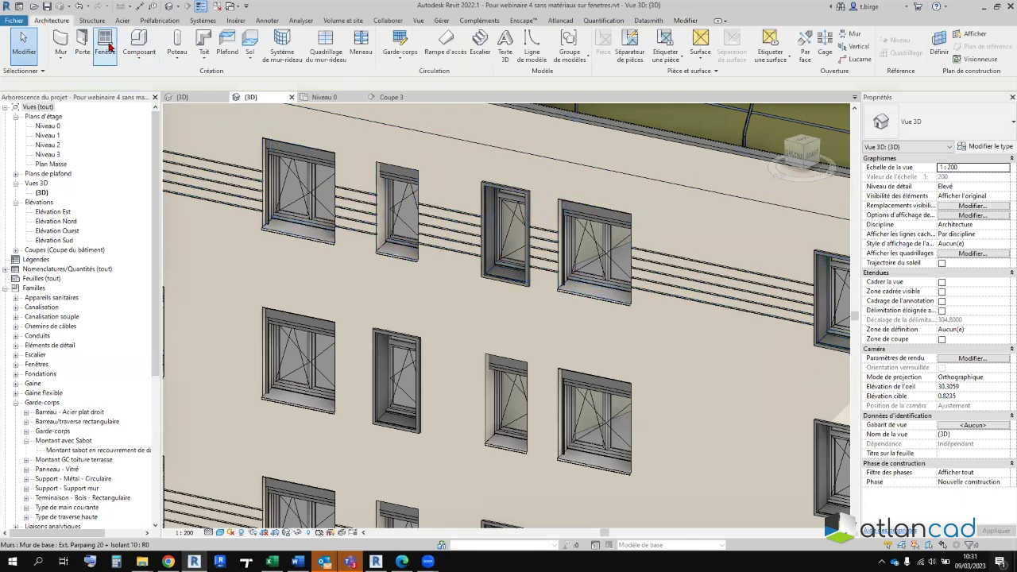
click(106, 43)
click(469, 54)
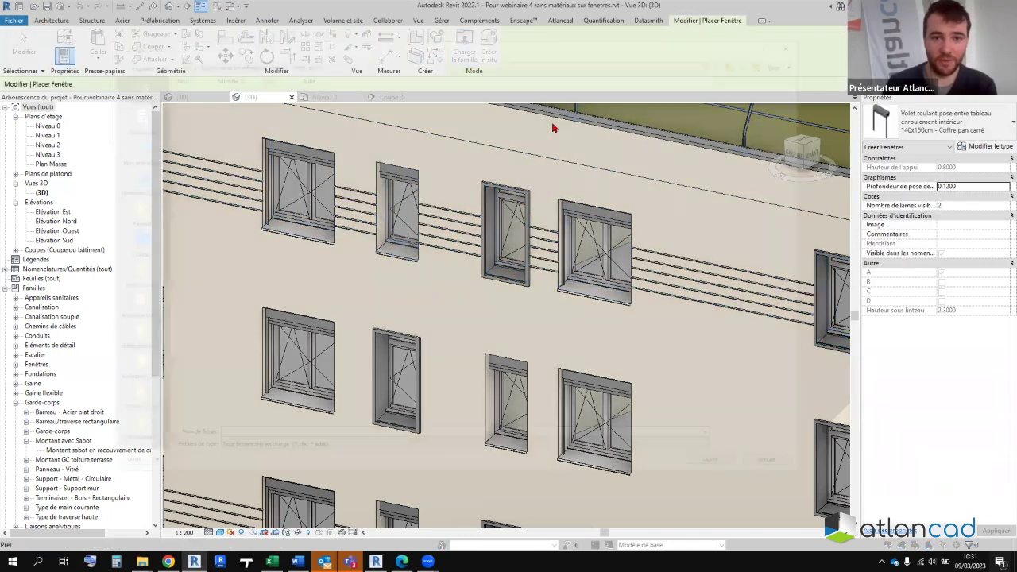
click(297, 113)
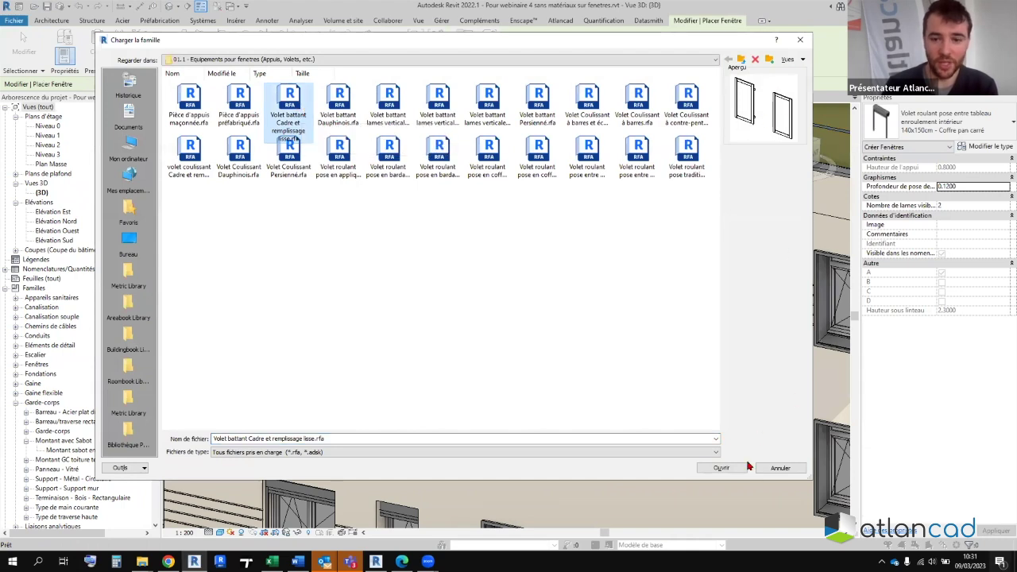
click(721, 467)
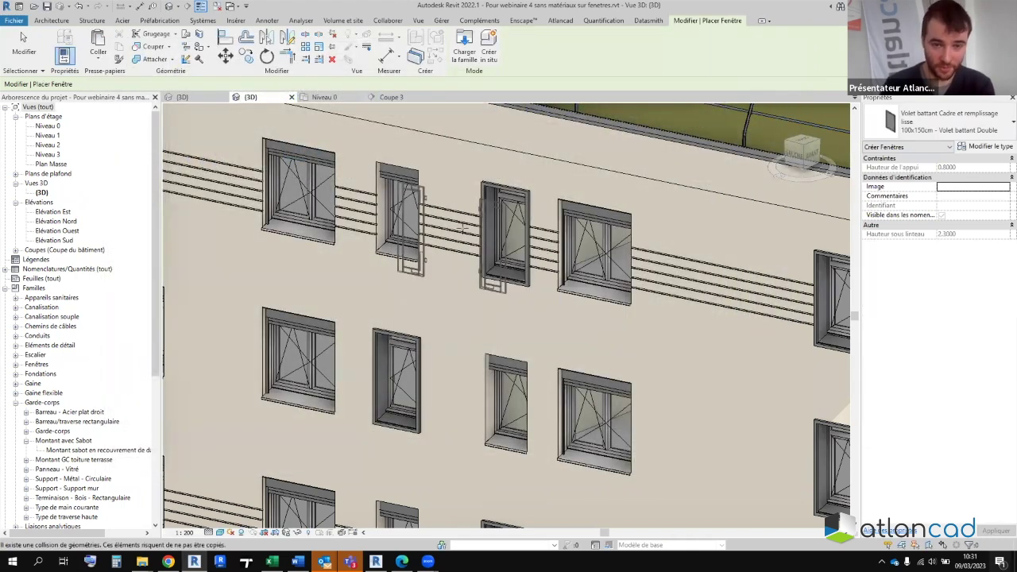
- Select all 20 roller shutters visible in the view
key(Escape)
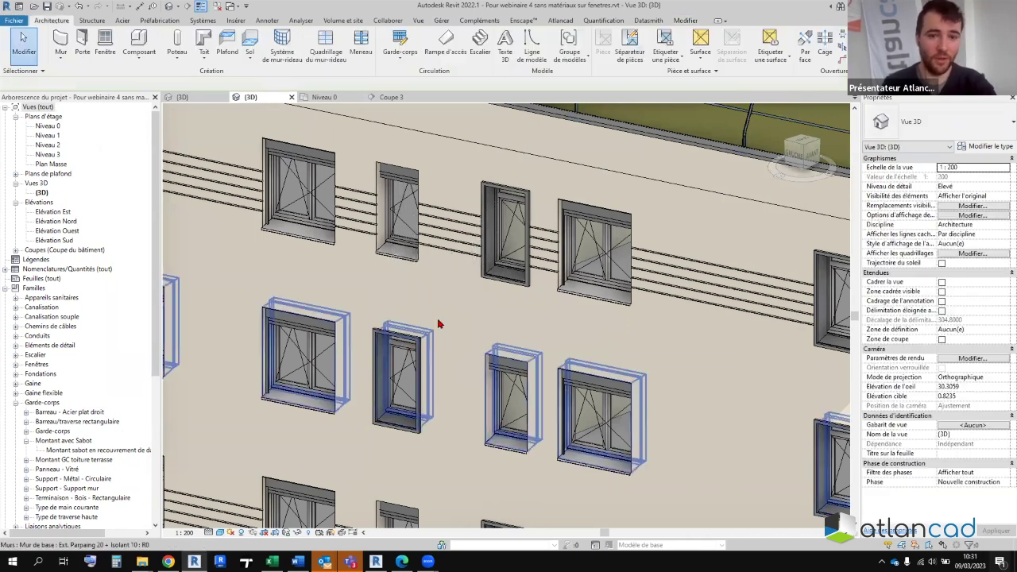
scroll(363, 159, up, 3)
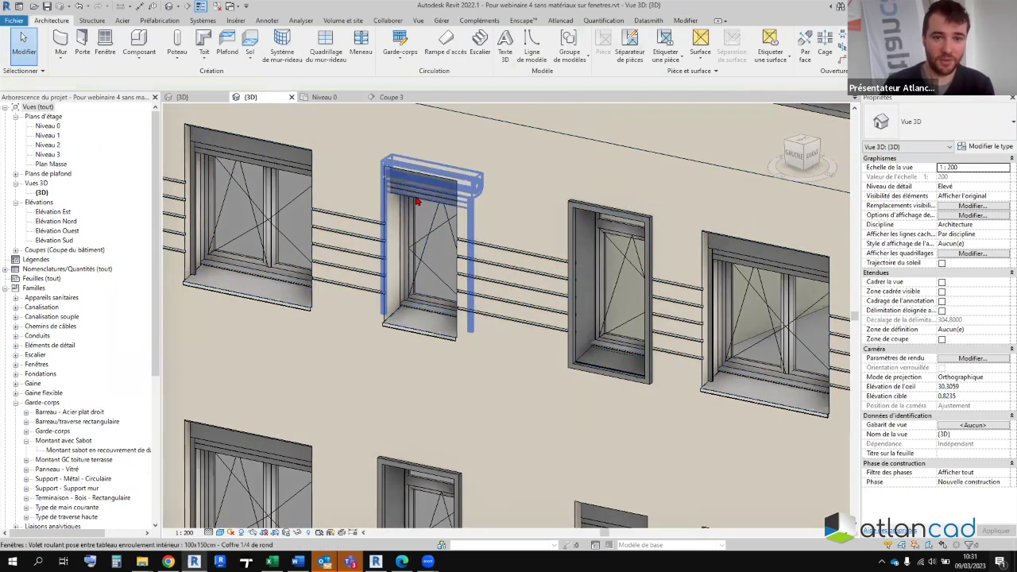
click(416, 202)
right_click(416, 201)
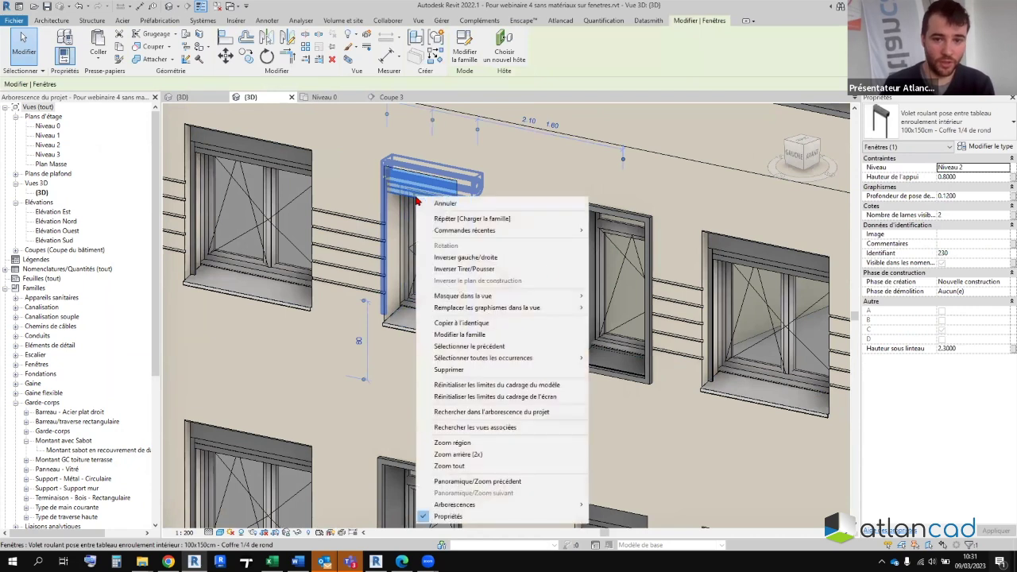
click(640, 358)
scroll(465, 177, down, 2)
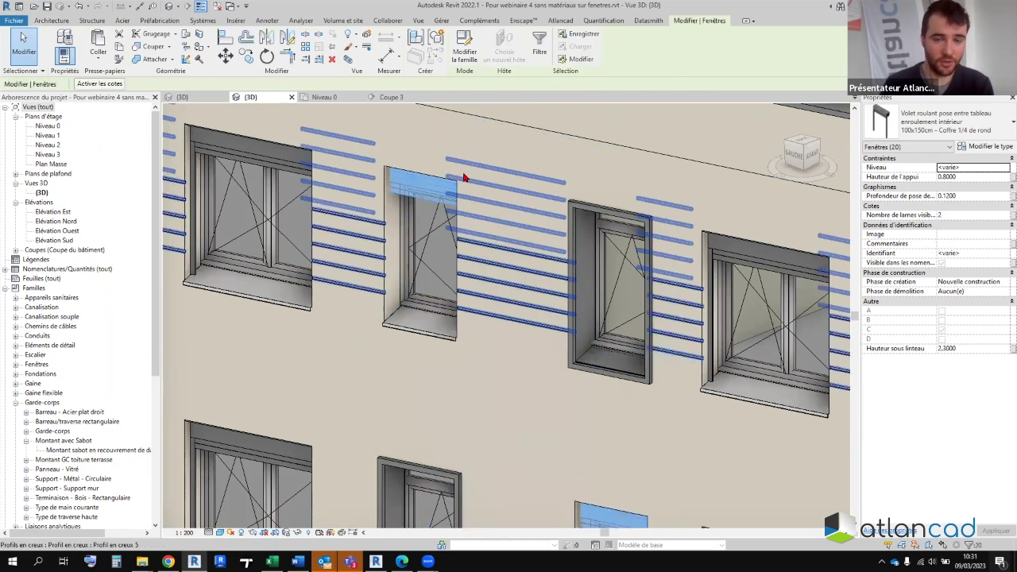
scroll(452, 198, down, 3)
scroll(452, 198, down, 3)
scroll(736, 266, up, 2)
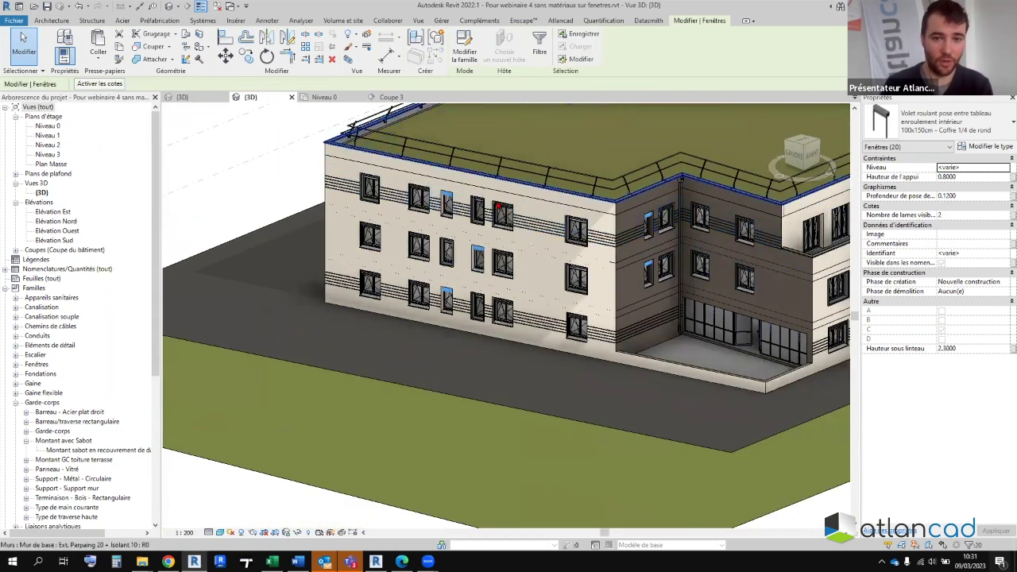
scroll(574, 273, up, 3)
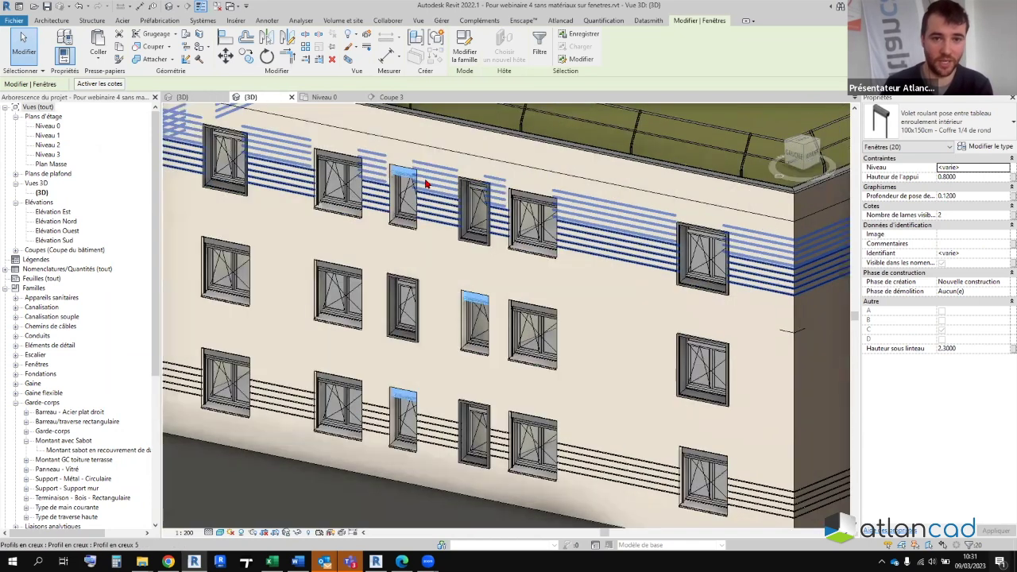
scroll(433, 185, up, 3)
- Change the selected shutters to the 100x150cm - Volet battant Simple type
click(937, 121)
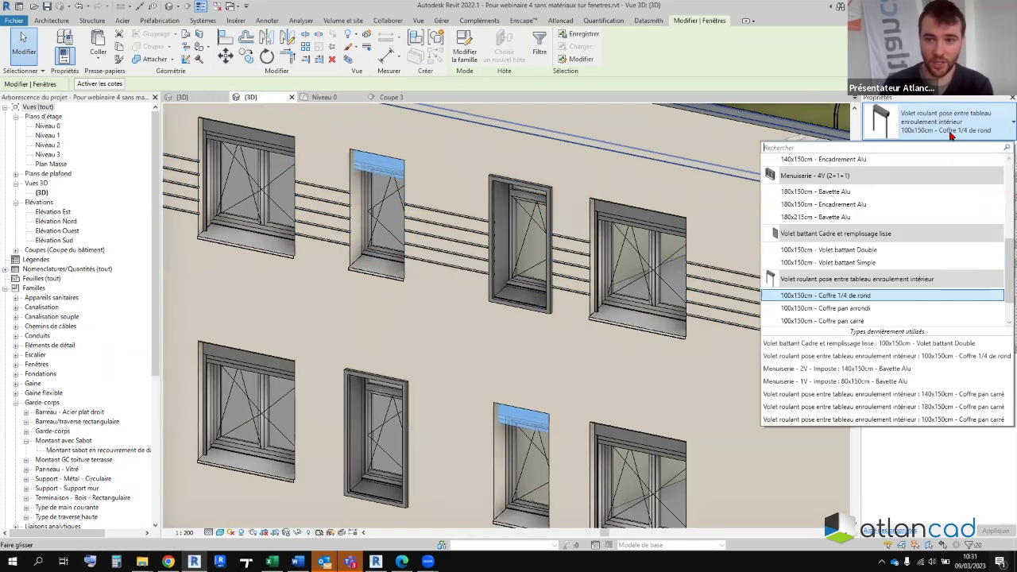
click(862, 265)
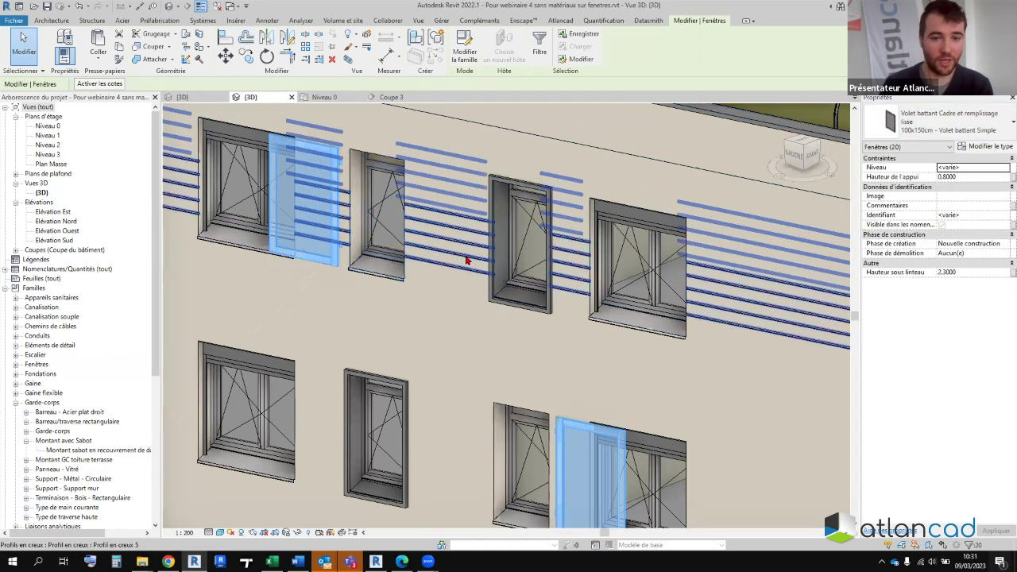
scroll(467, 261, down, 1)
scroll(405, 227, down, 2)
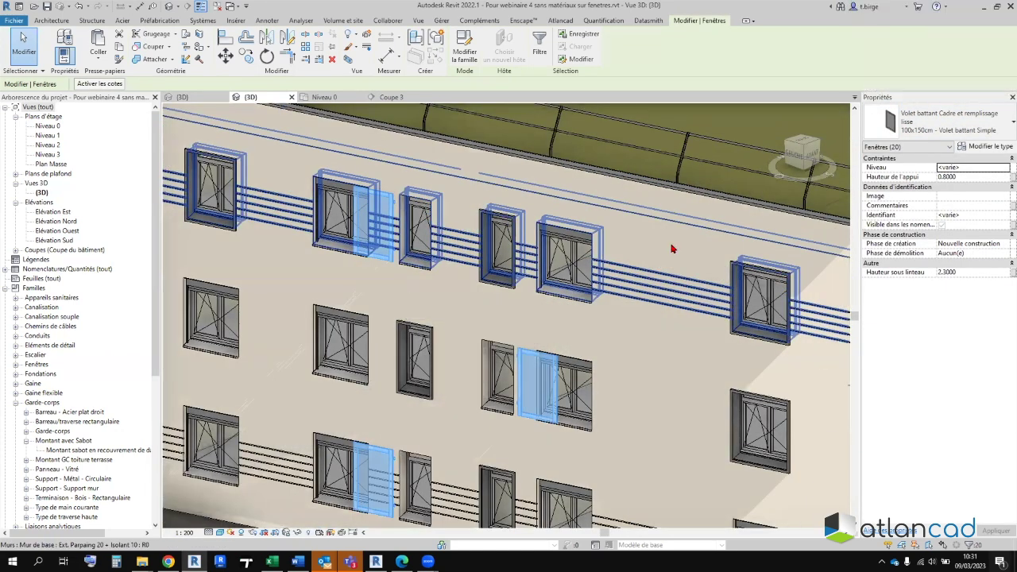
- Set the Volet battant Simple type's Largeur to 0.8
click(987, 146)
click(279, 264)
text(0.8)
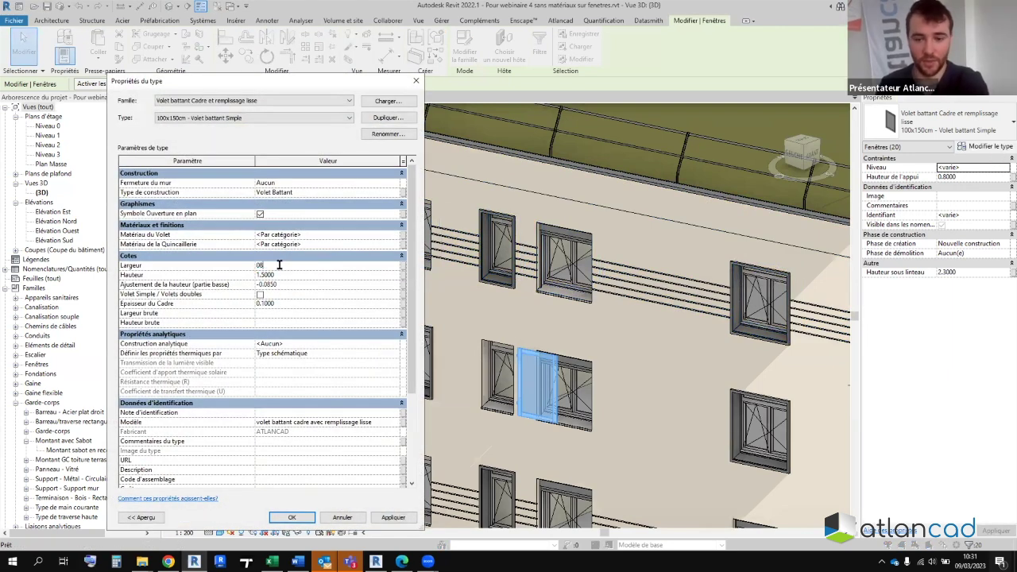
click(291, 518)
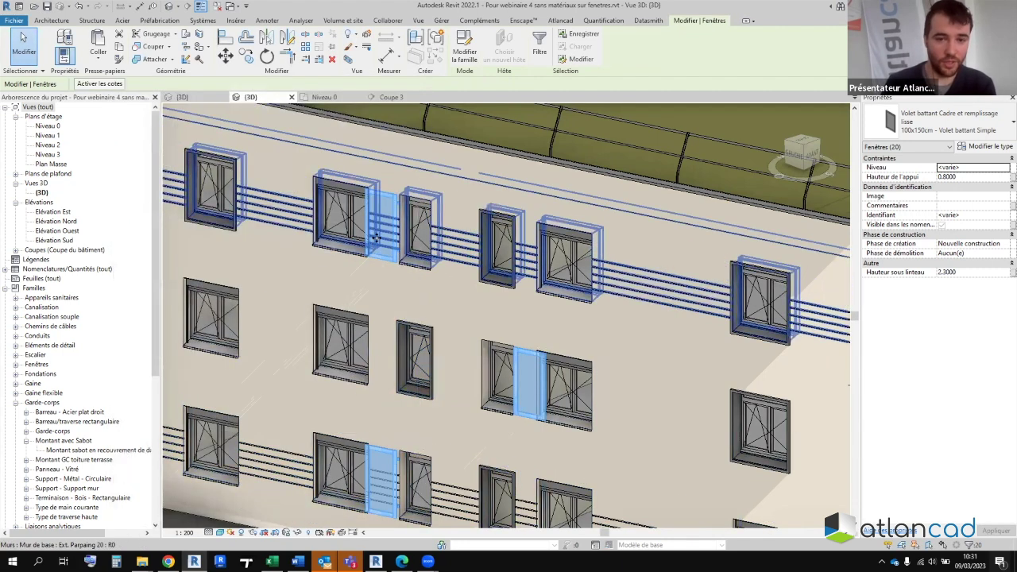
scroll(465, 339, down, 3)
scroll(529, 357, up, 2)
scroll(543, 386, up, 1)
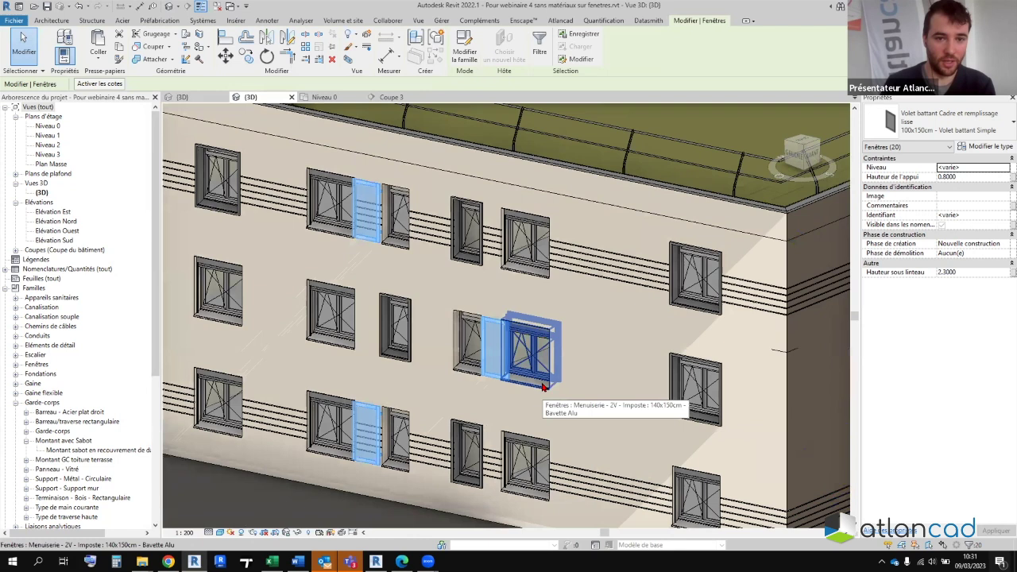
- Select a middle-floor shutter and flip it between the window's sides
key(Escape)
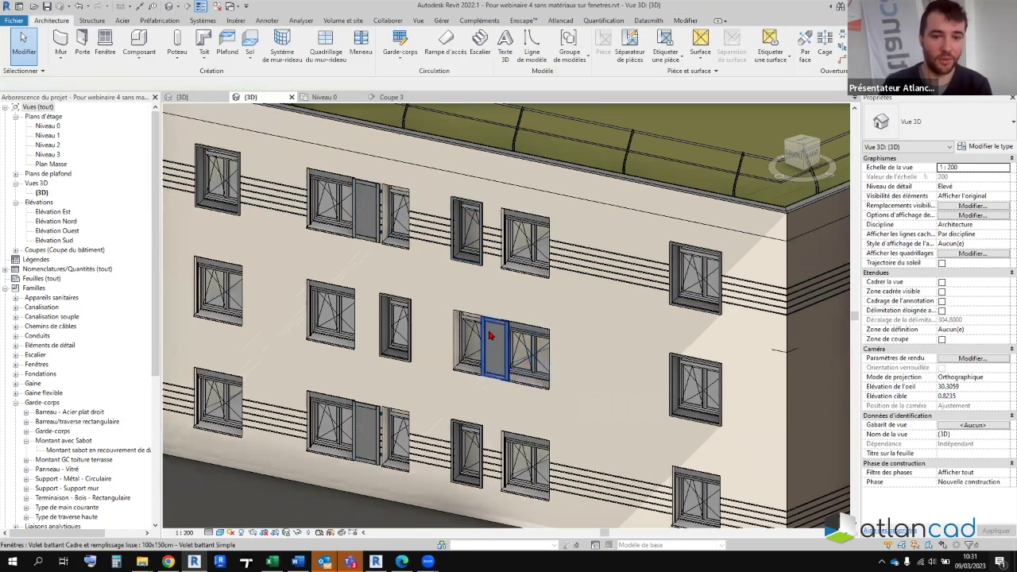
click(399, 203)
scroll(456, 359, up, 1)
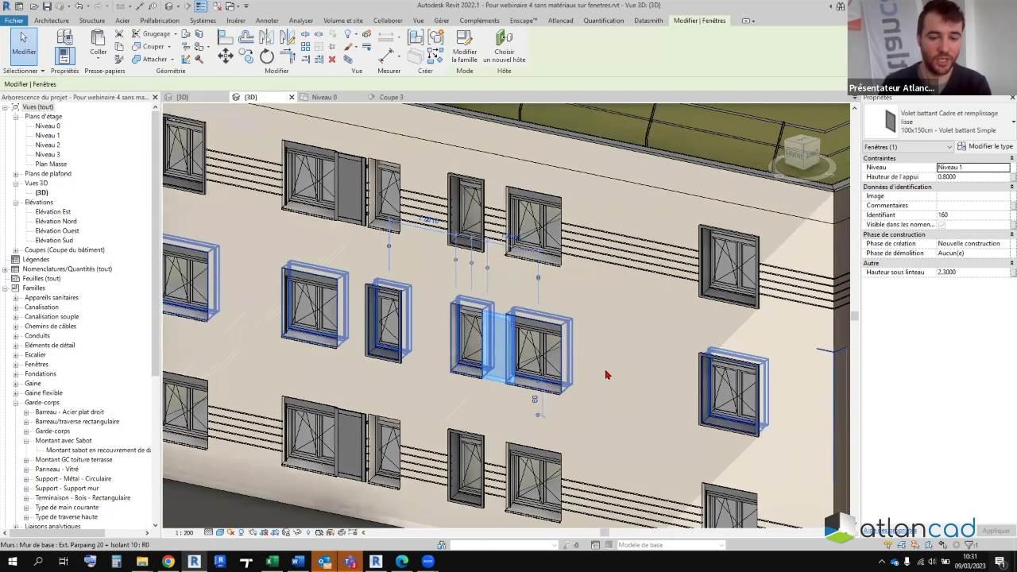
key(space)
key(space)
key(space)
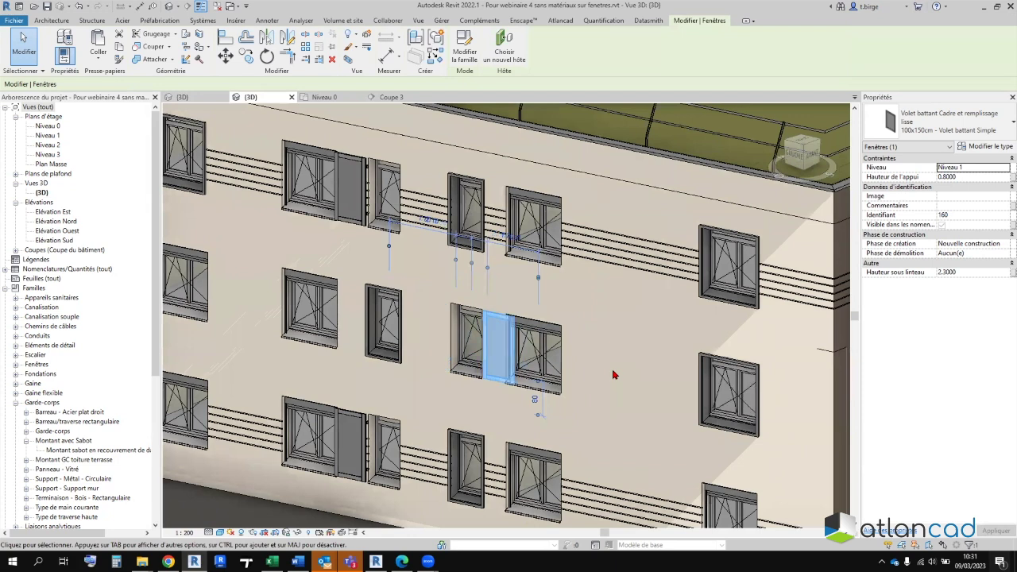
key(space)
key(space)
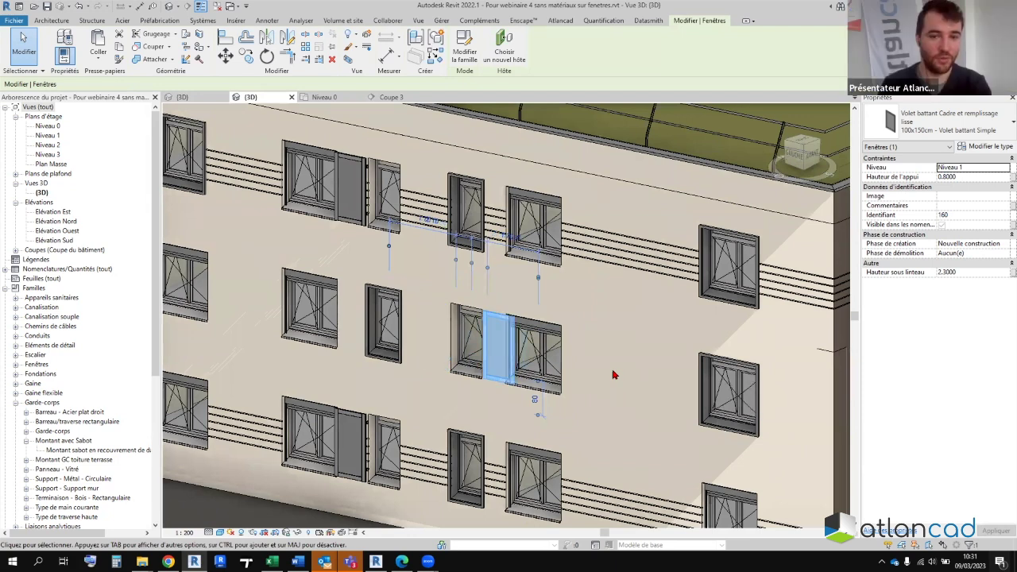
key(space)
key(space)
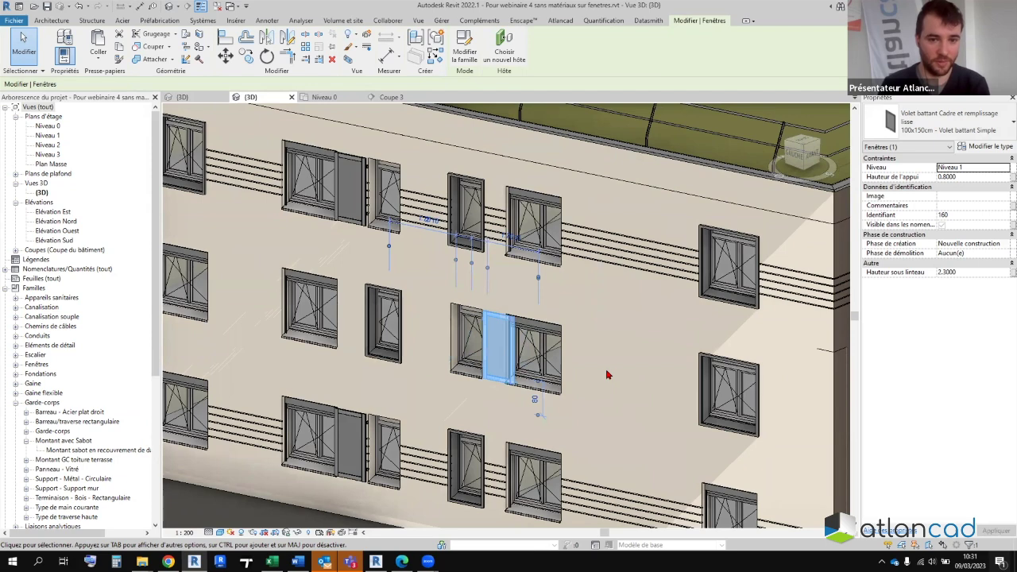
scroll(471, 376, down, 1)
scroll(472, 376, down, 3)
- Orbit toward the roof and building corner and inspect the two-leaf window
shift+middle_drag(472, 376, 442, 310)
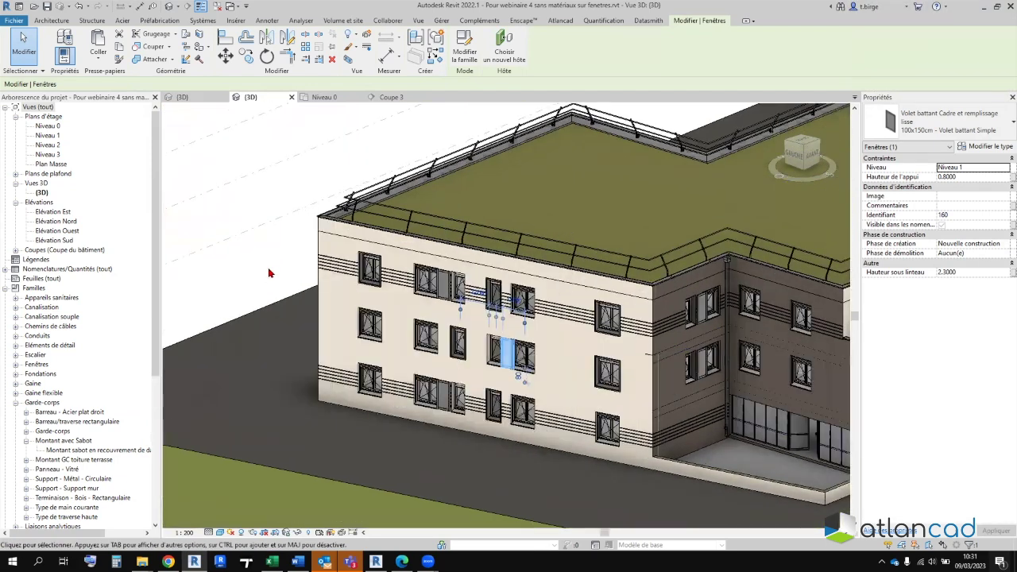
key(Escape)
scroll(442, 310, up, 3)
scroll(405, 270, down, 2)
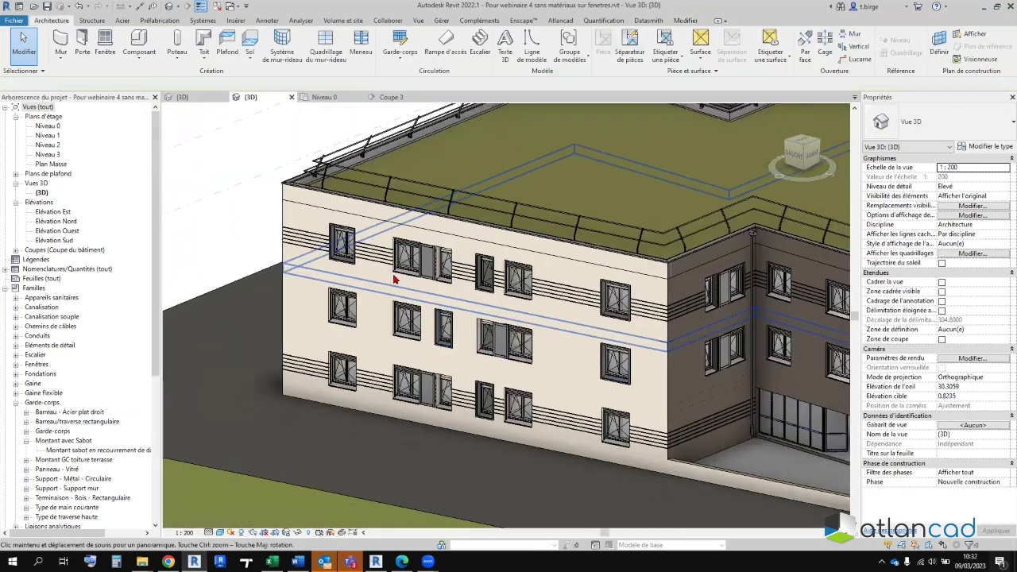
scroll(414, 253, up, 2)
scroll(414, 252, up, 3)
click(434, 342)
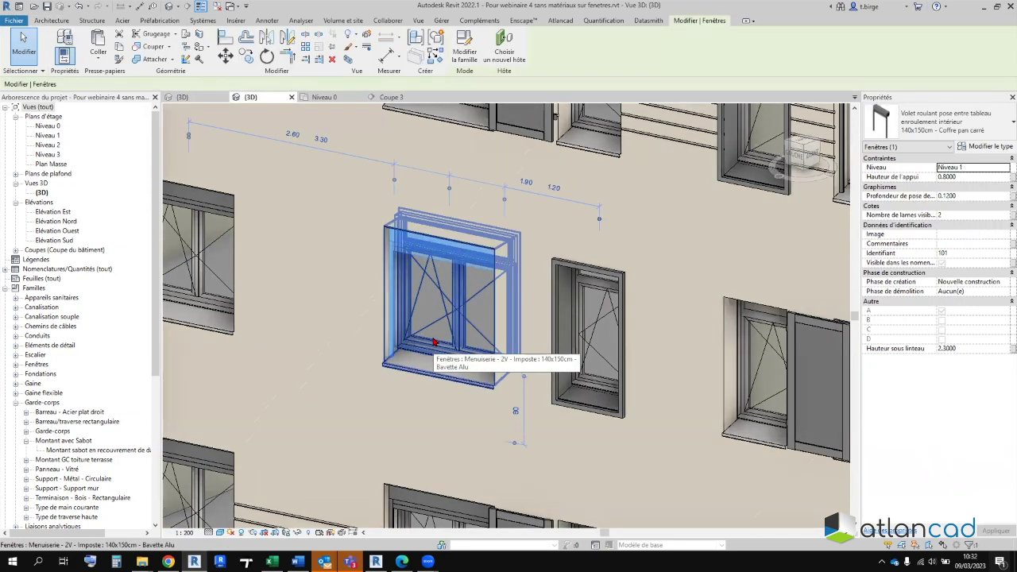
scroll(434, 341, down, 3)
scroll(434, 341, down, 2)
key(Escape)
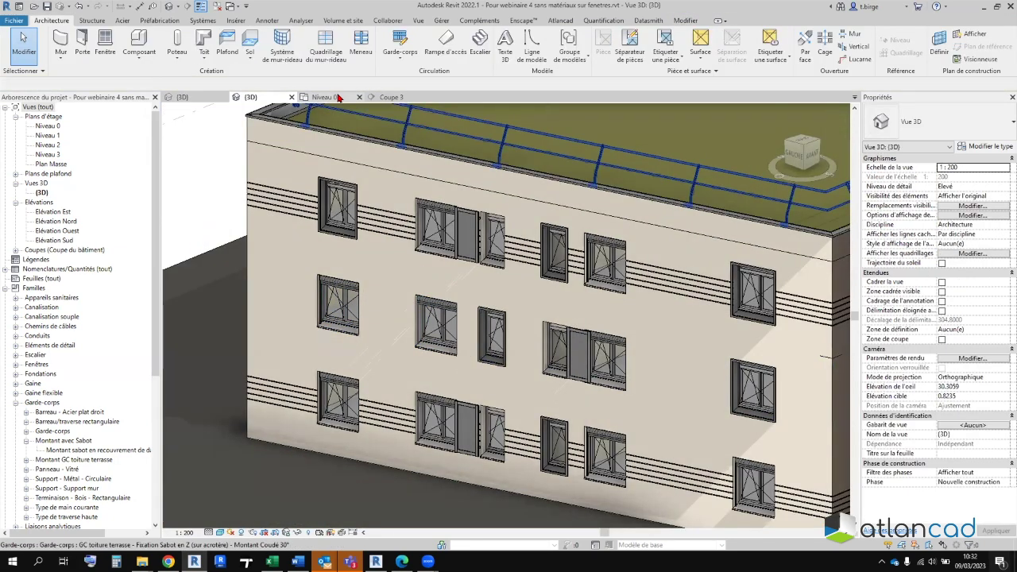
- Return to the Revit 2020 window showroom and zoom in on the roller-shutter windows
click(376, 561)
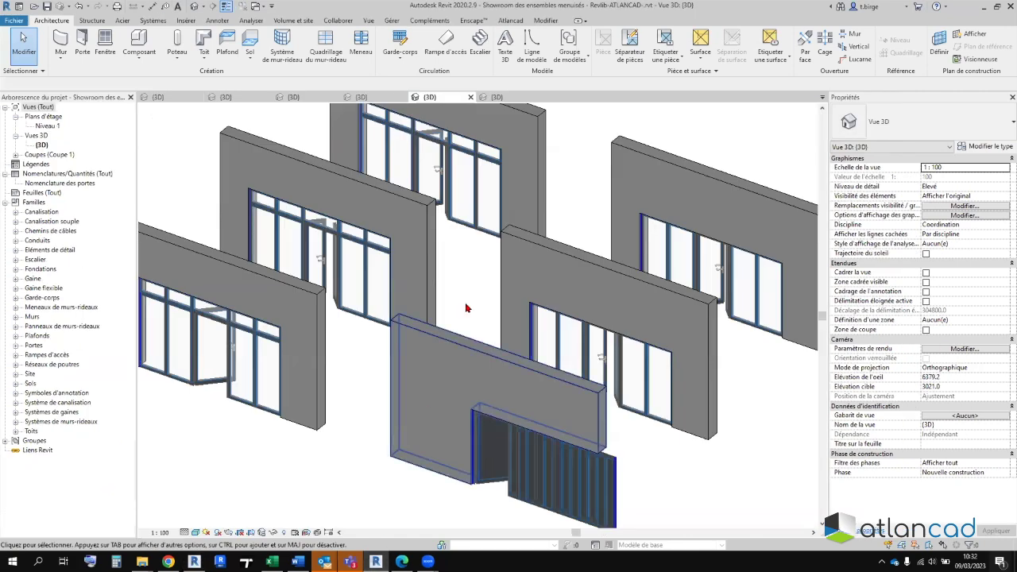
scroll(467, 309, down, 3)
scroll(467, 308, down, 2)
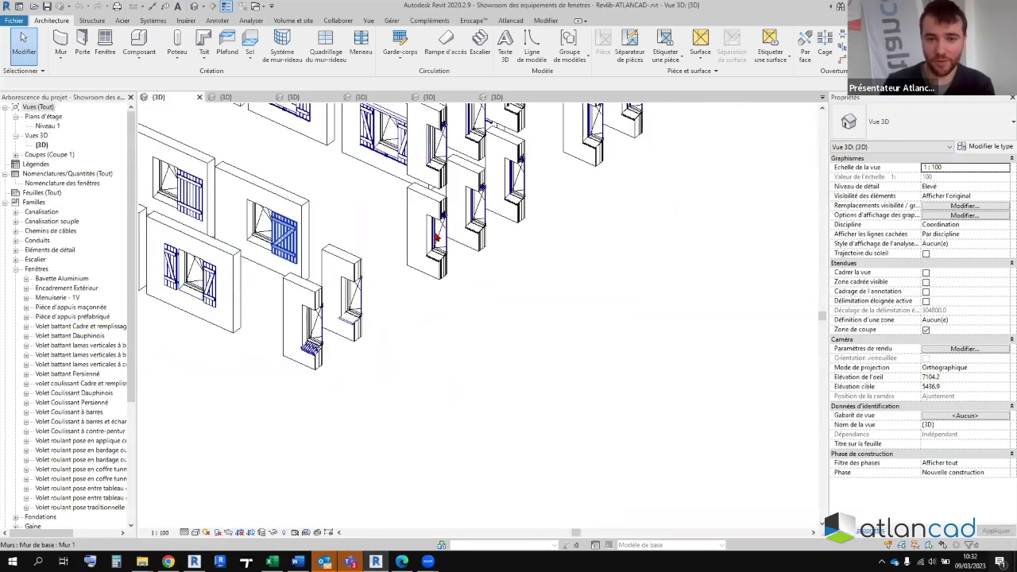
scroll(436, 238, down, 3)
scroll(493, 333, up, 2)
scroll(501, 296, up, 2)
scroll(476, 288, up, 3)
scroll(453, 326, up, 2)
scroll(553, 181, up, 2)
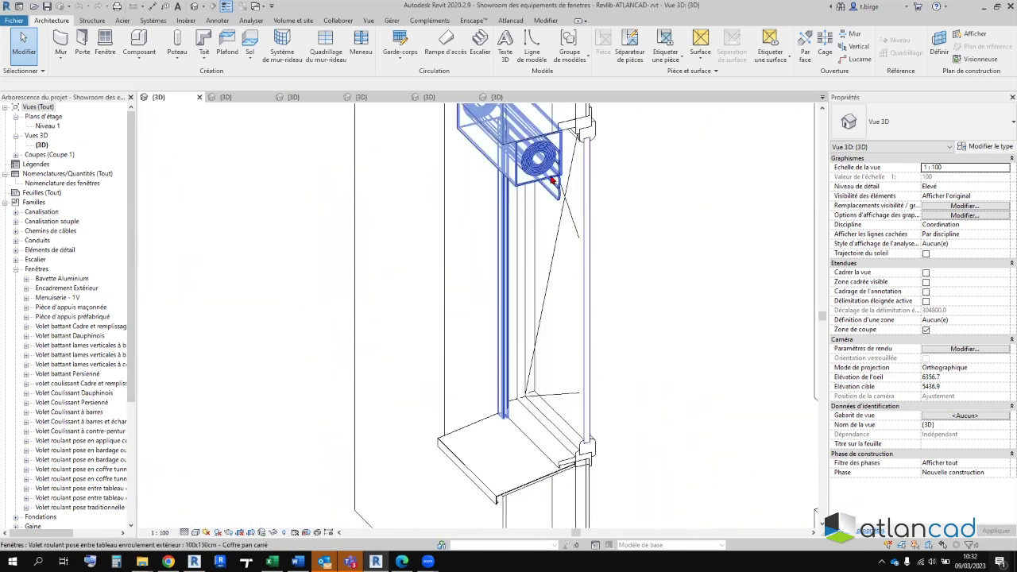
scroll(553, 181, down, 2)
scroll(441, 187, up, 1)
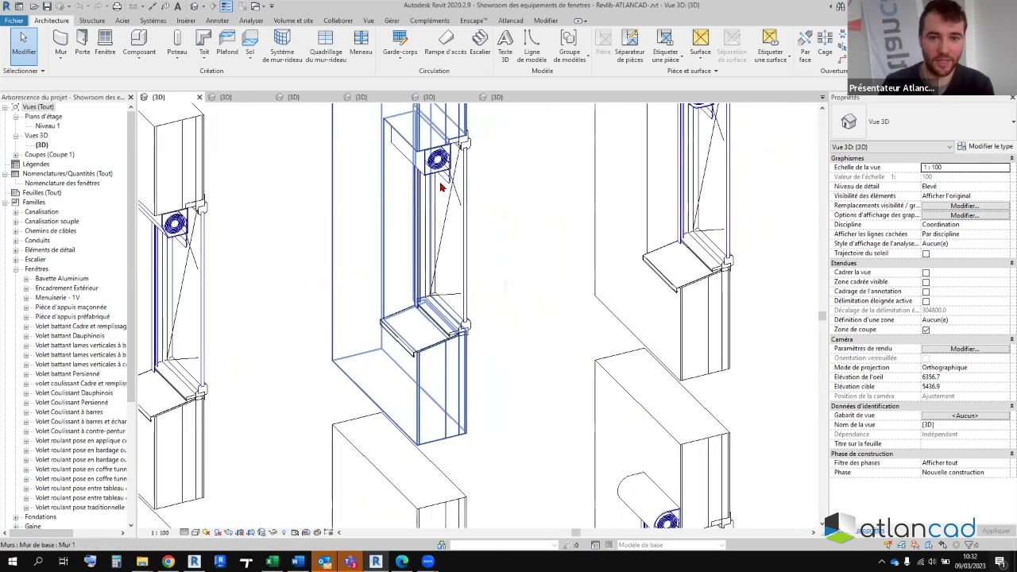
scroll(440, 187, down, 3)
scroll(421, 167, up, 2)
scroll(431, 234, up, 2)
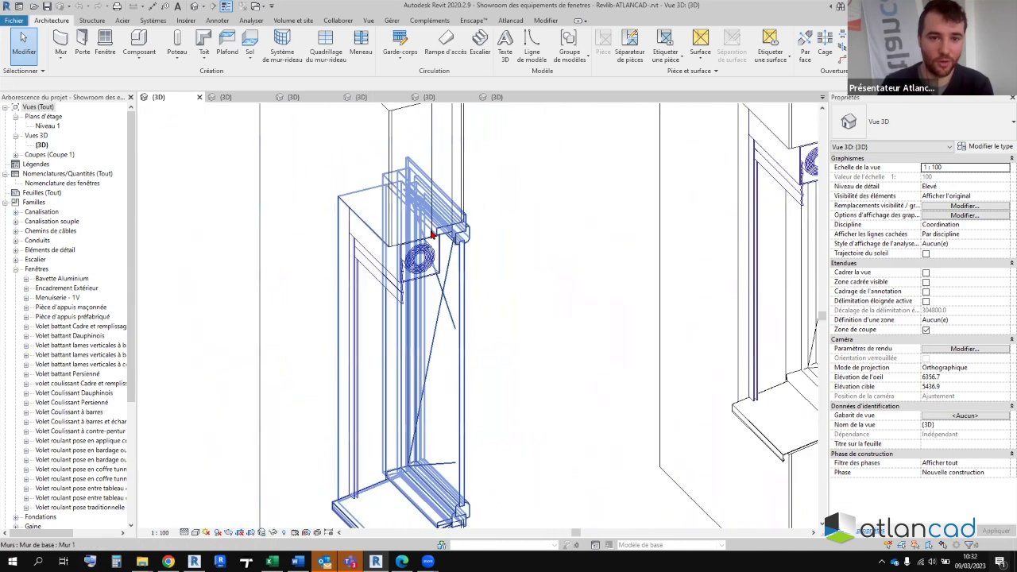
scroll(452, 294, down, 2)
- Pan to another roller-shutter window, select its shutter box, then clear the selection
mouse_move(404, 295)
middle_down()
mouse_move(454, 352)
mouse_move(461, 195)
mouse_move(470, 312)
middle_up()
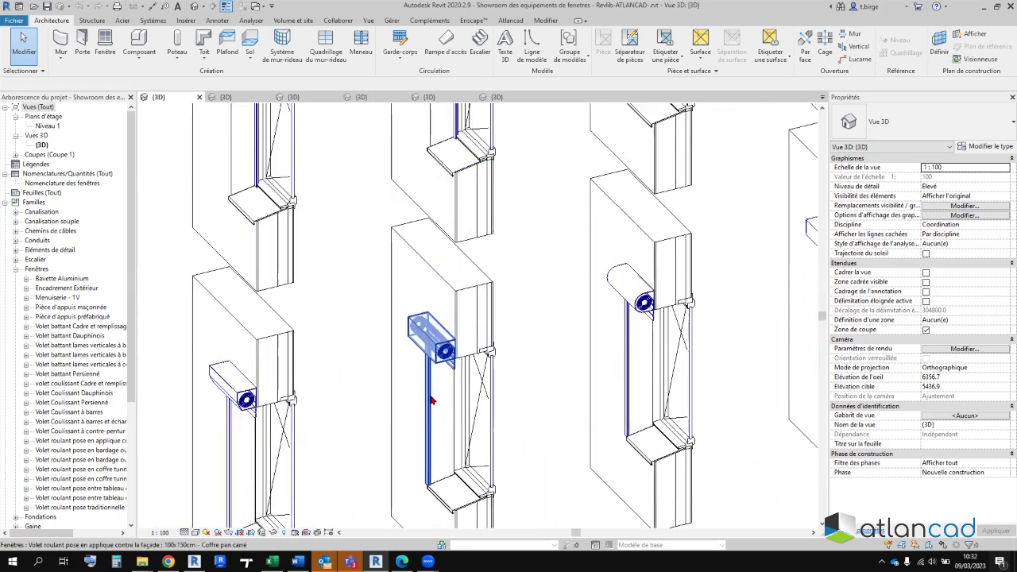
scroll(470, 312, up, 3)
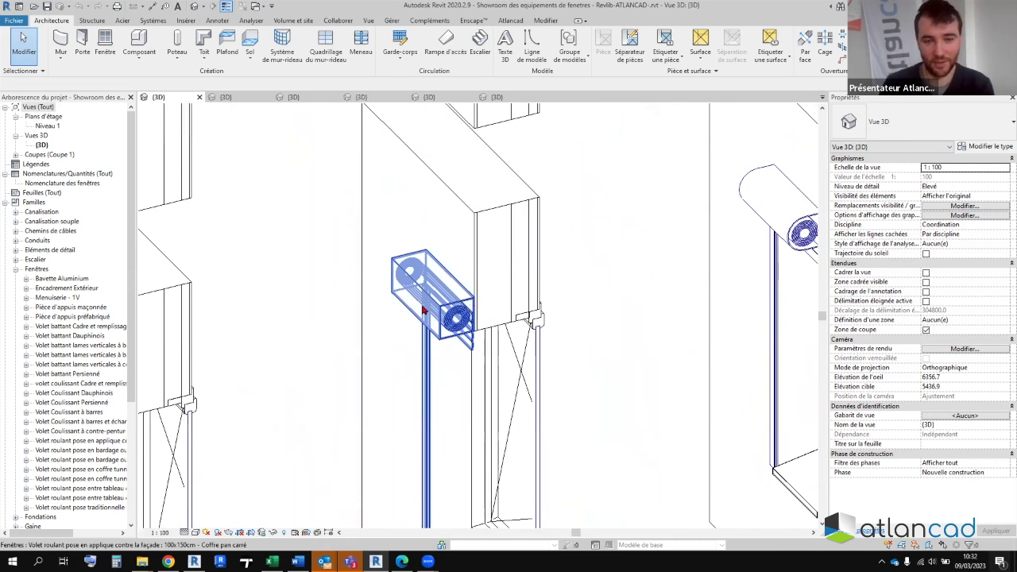
click(427, 312)
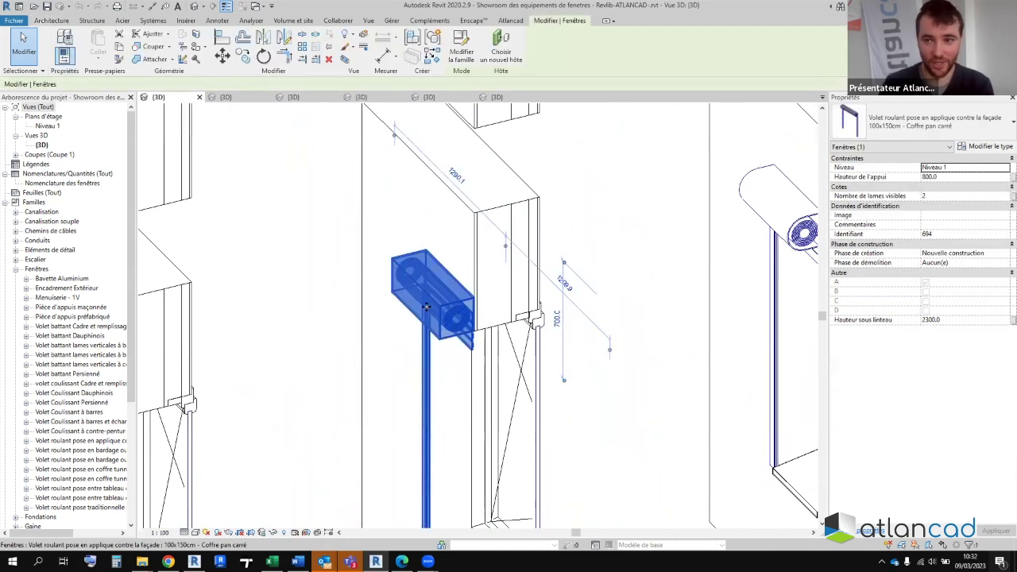
click(617, 290)
- Orbit to see the shutter boxes from another side and shift the window rows upward
scroll(540, 293, down, 3)
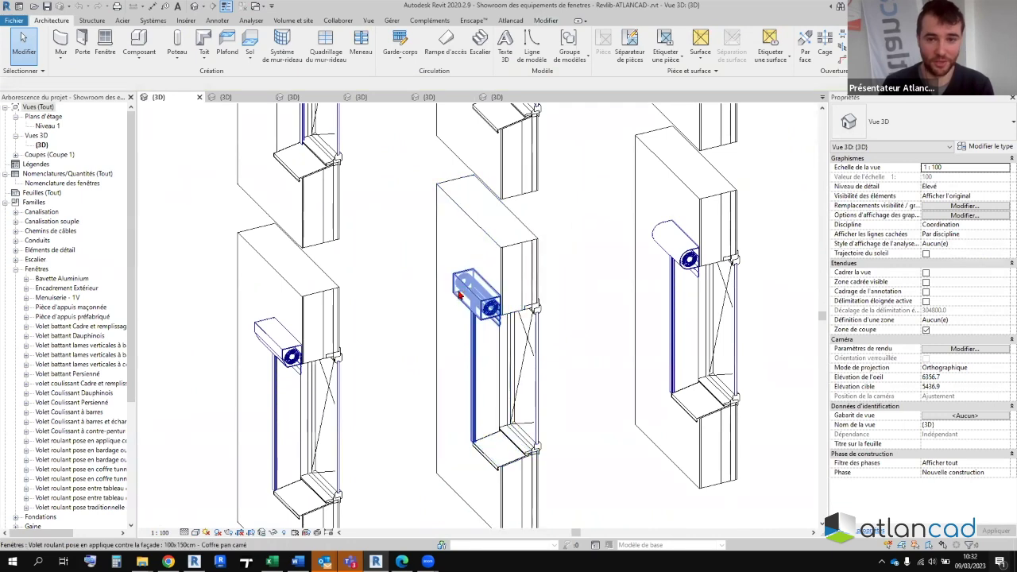
shift+middle_drag(457, 300, 538, 378)
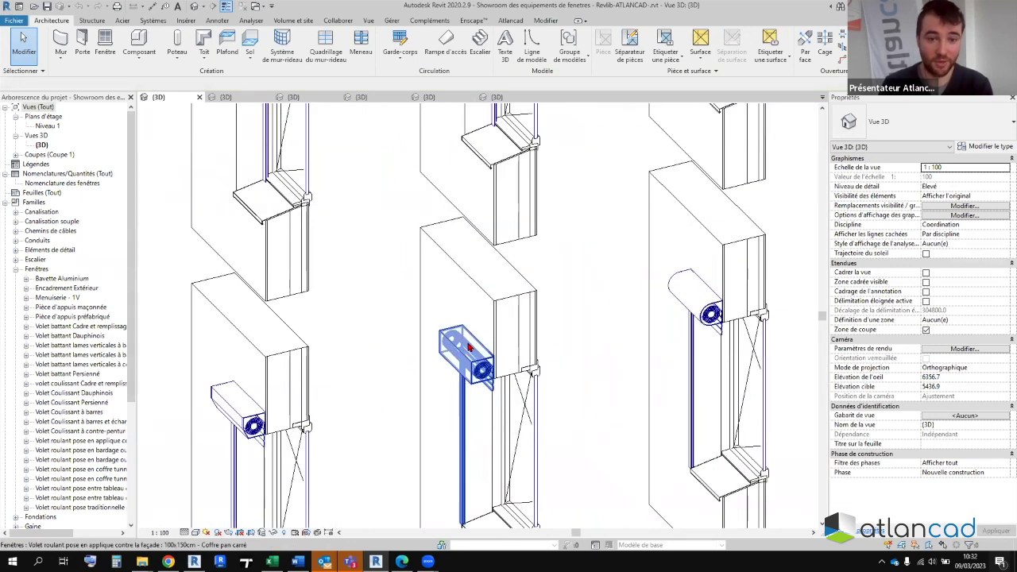
scroll(537, 378, down, 3)
scroll(540, 383, down, 2)
scroll(545, 390, down, 1)
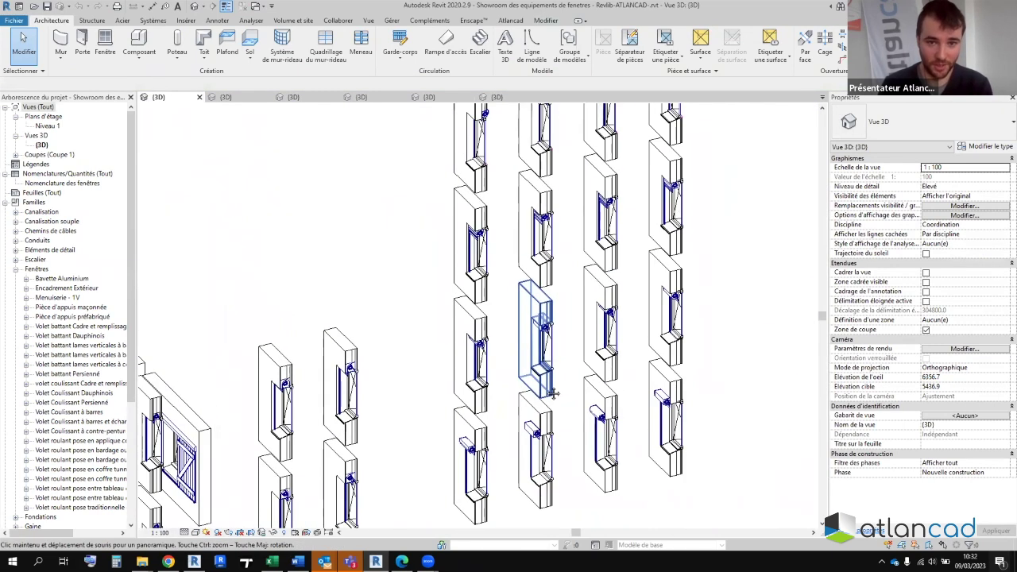
middle_drag(547, 390, 547, 347)
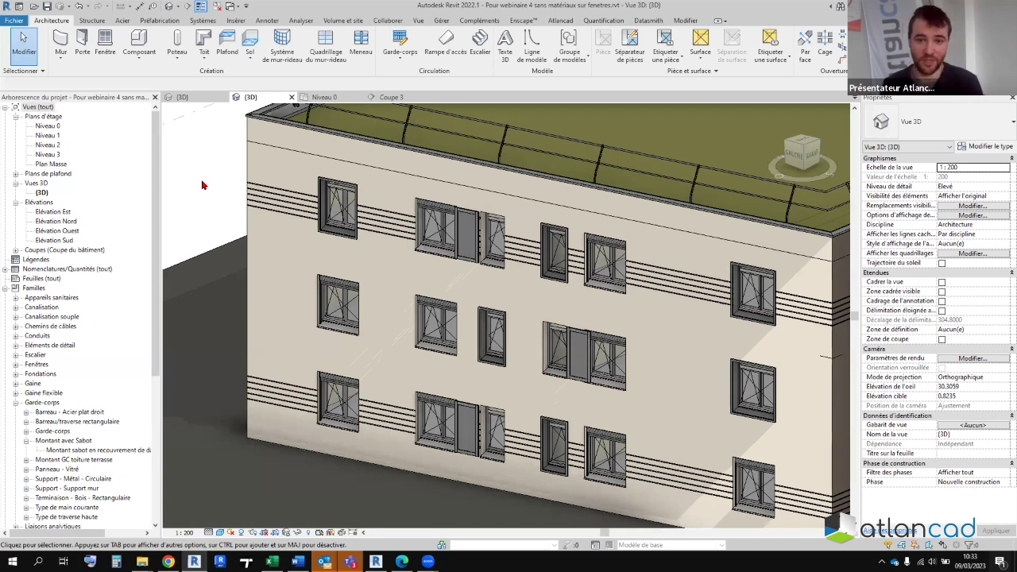
- Pan toward the roof corner and set the 3D visual style to Réaliste
scroll(201, 185, down, 3)
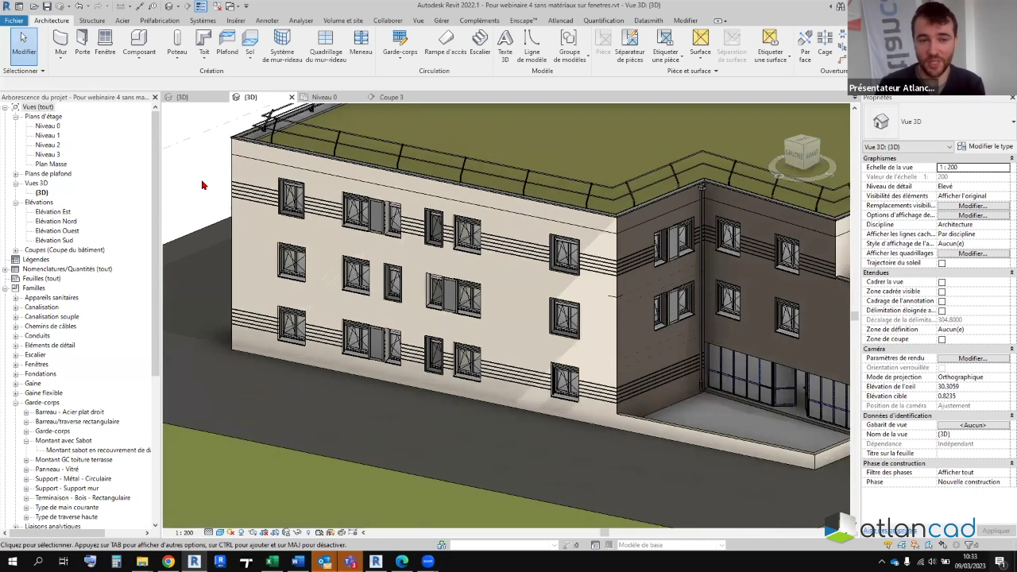
scroll(314, 449, up, 2)
scroll(314, 449, up, 3)
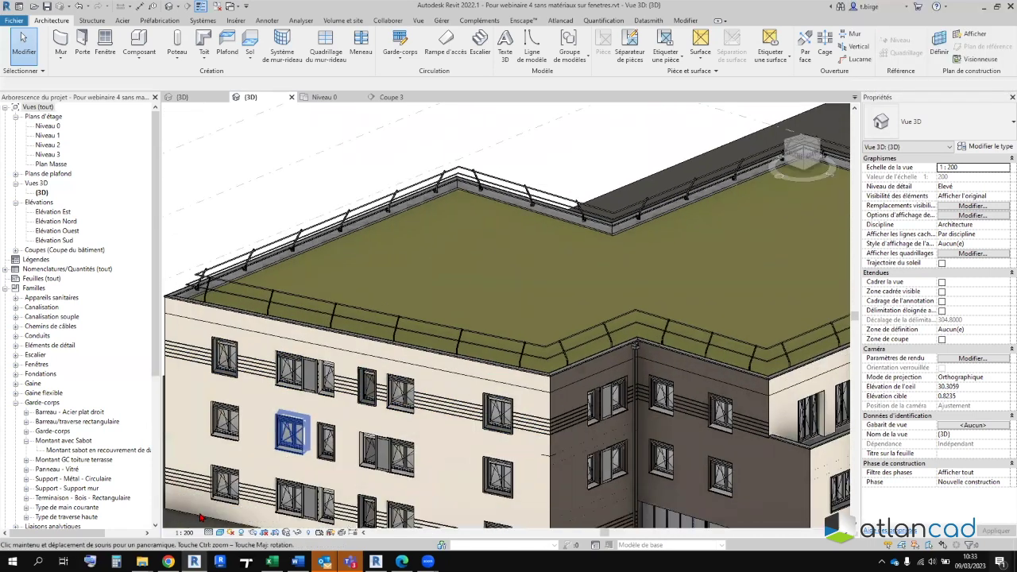
middle_drag(314, 449, 278, 419)
click(231, 532)
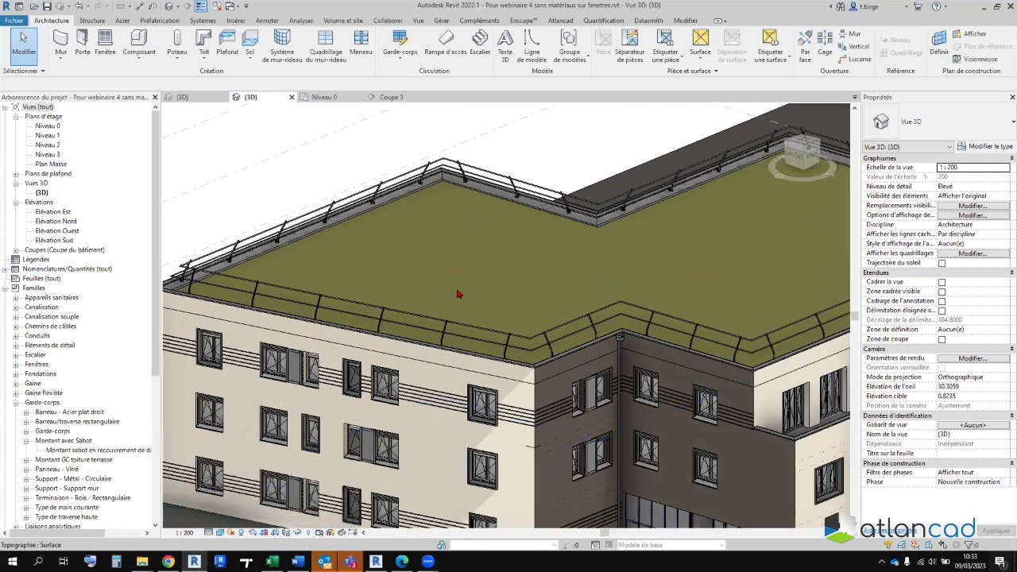
- Zoom in on the parapet to show the grass roof and gravel strip textures
scroll(456, 203, up, 2)
scroll(357, 291, up, 1)
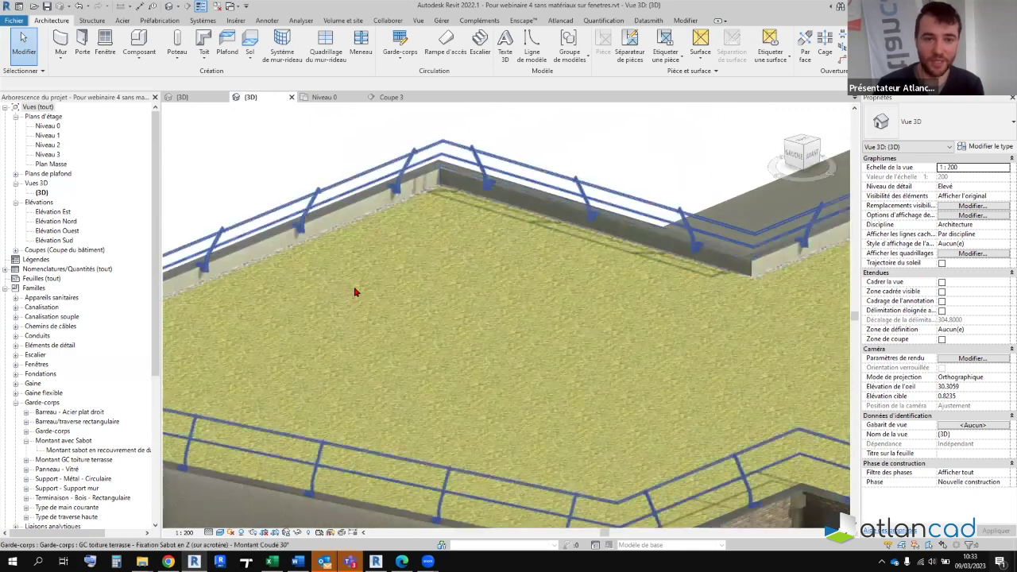
scroll(401, 188, up, 2)
scroll(401, 188, up, 2)
scroll(472, 258, up, 1)
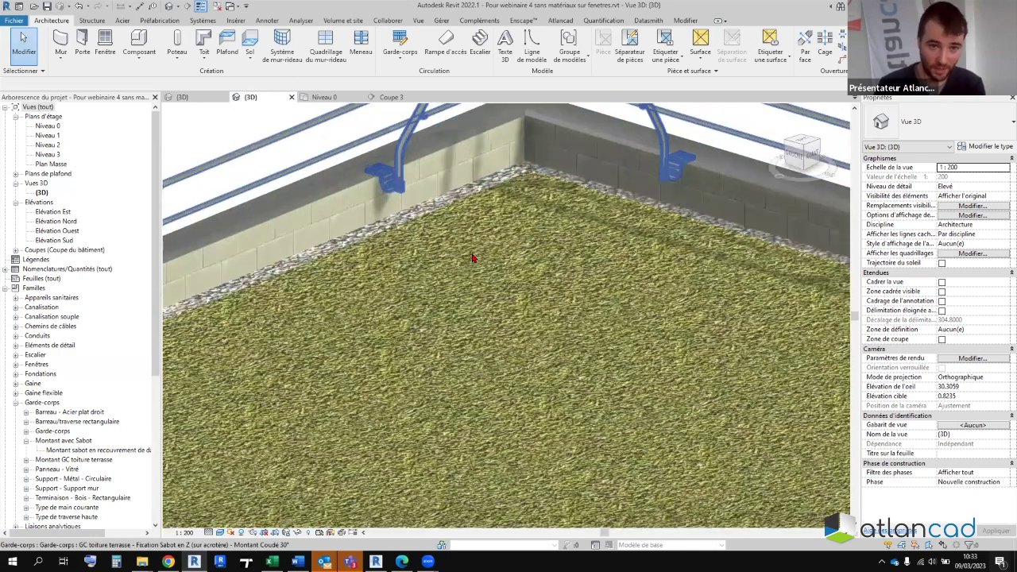
scroll(470, 258, up, 1)
scroll(470, 257, up, 1)
scroll(458, 201, up, 1)
scroll(421, 168, up, 1)
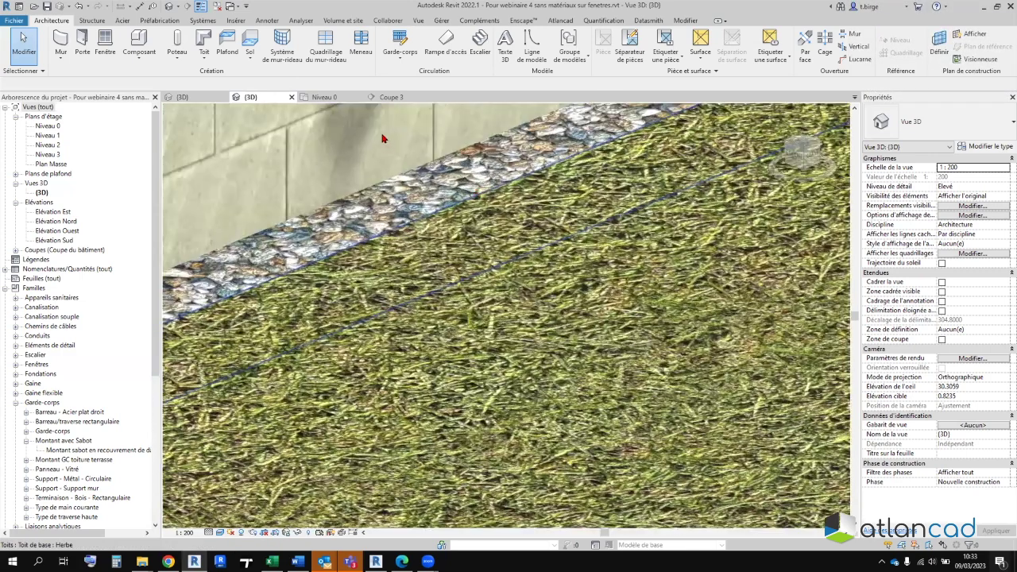
scroll(383, 136, up, 1)
scroll(347, 133, up, 1)
scroll(348, 133, down, 1)
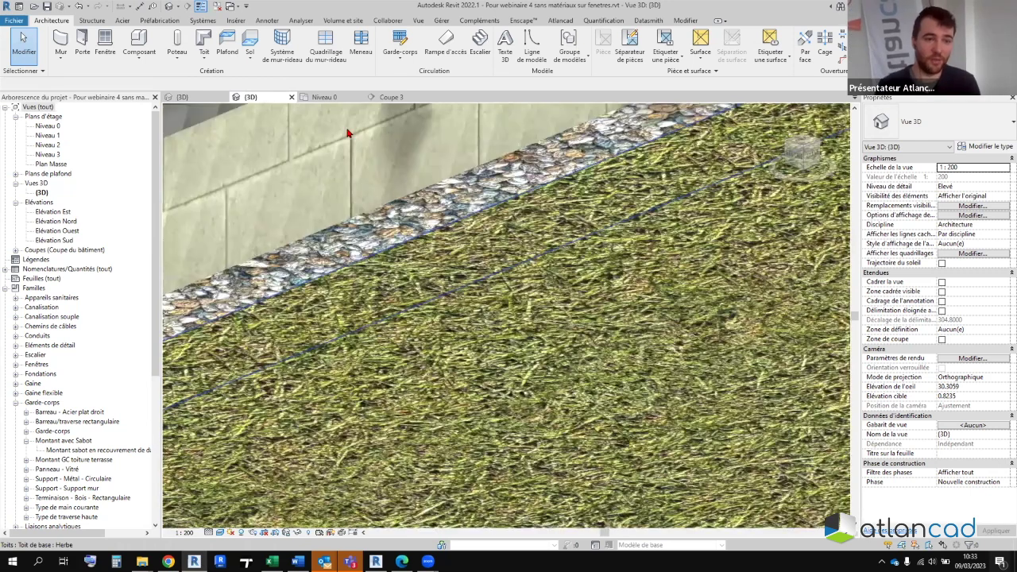
scroll(347, 132, down, 1)
scroll(347, 133, down, 2)
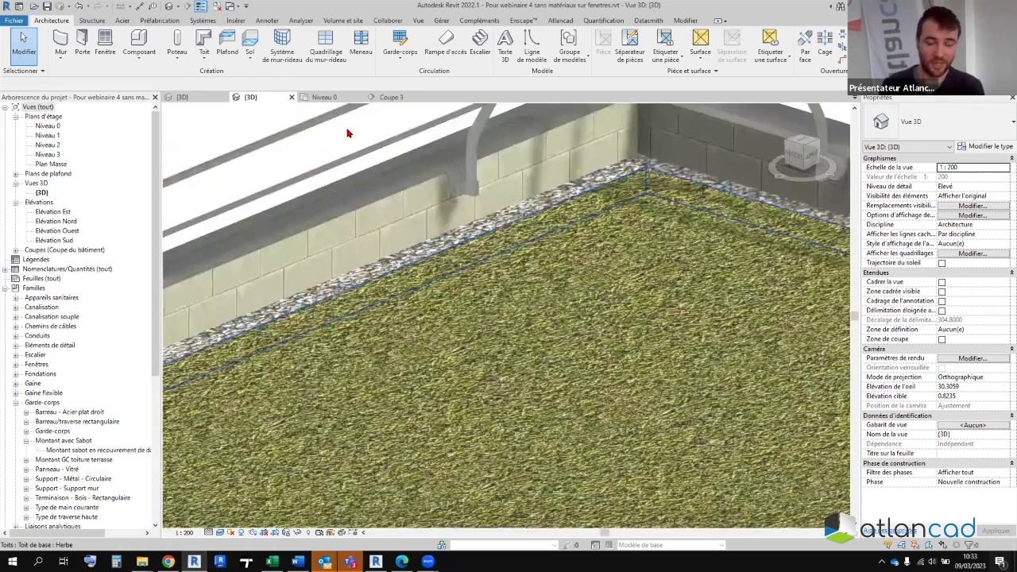
scroll(347, 133, down, 2)
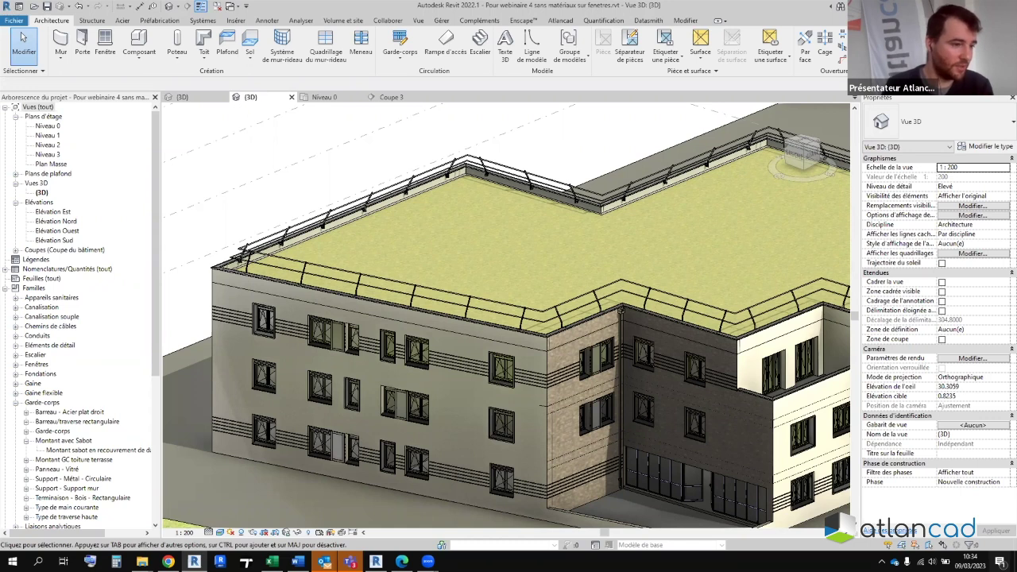
- In the Niveau 0 plan, select the wall window and flip its facing back and forth
click(346, 98)
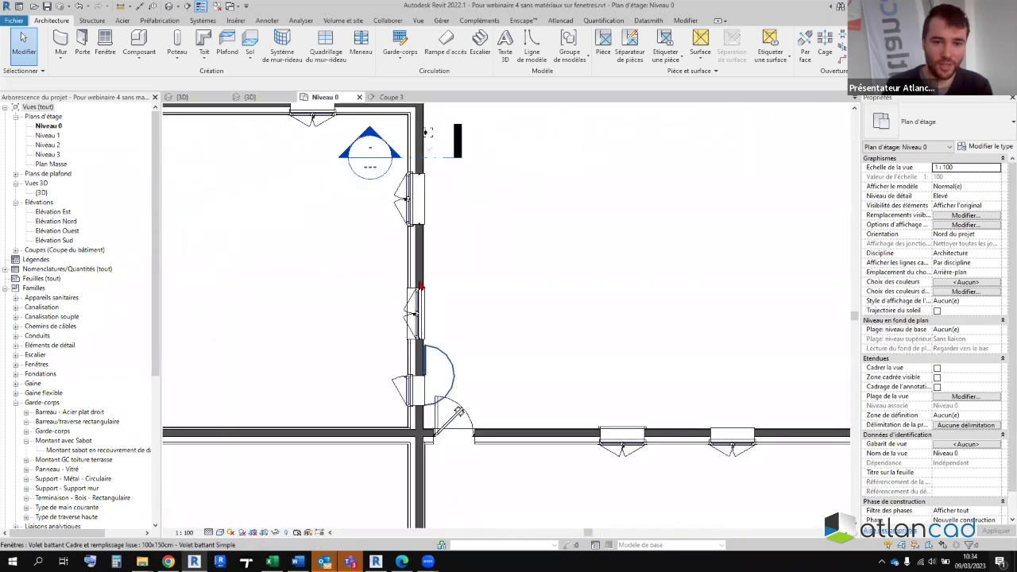
scroll(421, 240, up, 5)
click(404, 278)
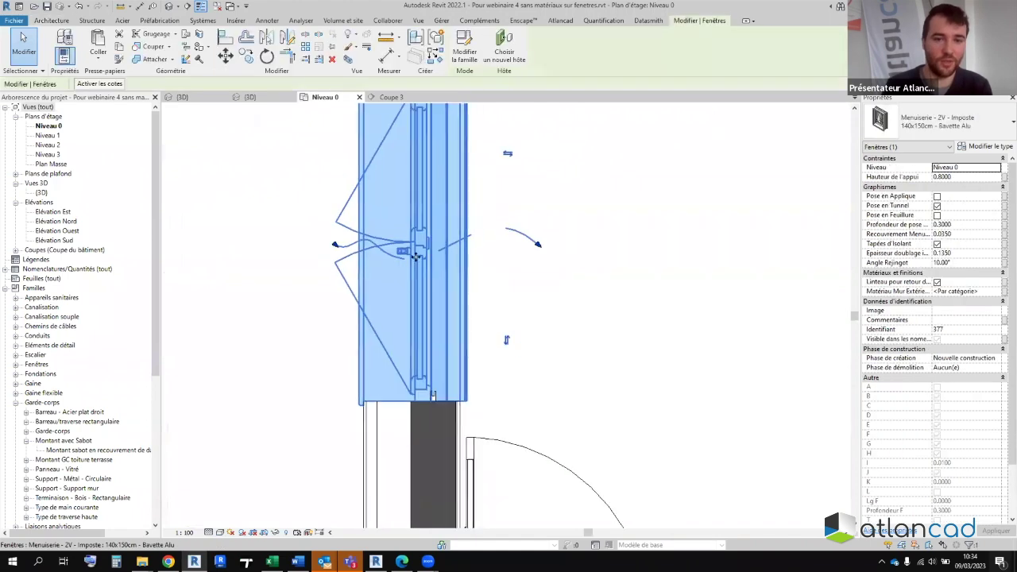
scroll(409, 282, down, 3)
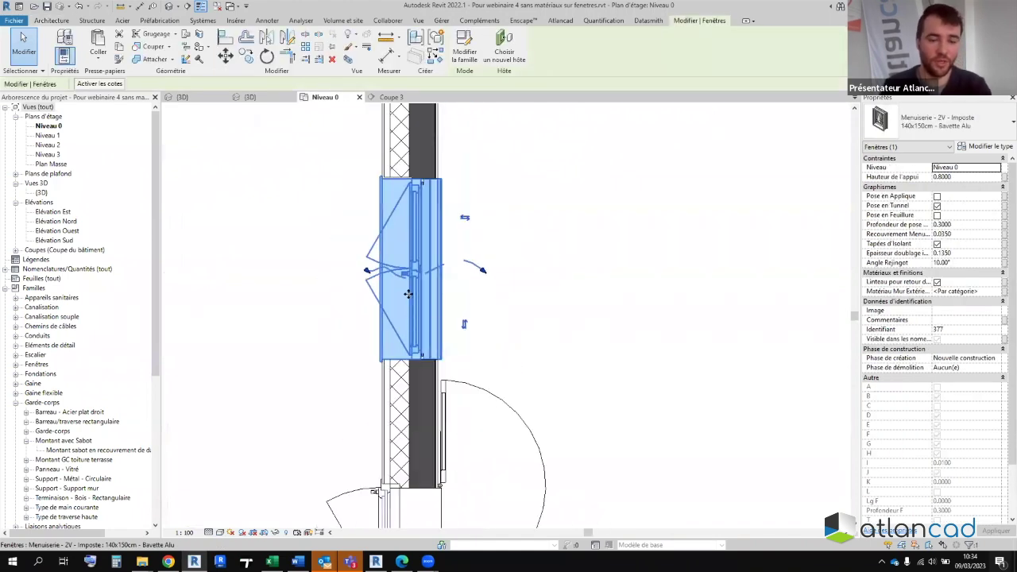
key(space)
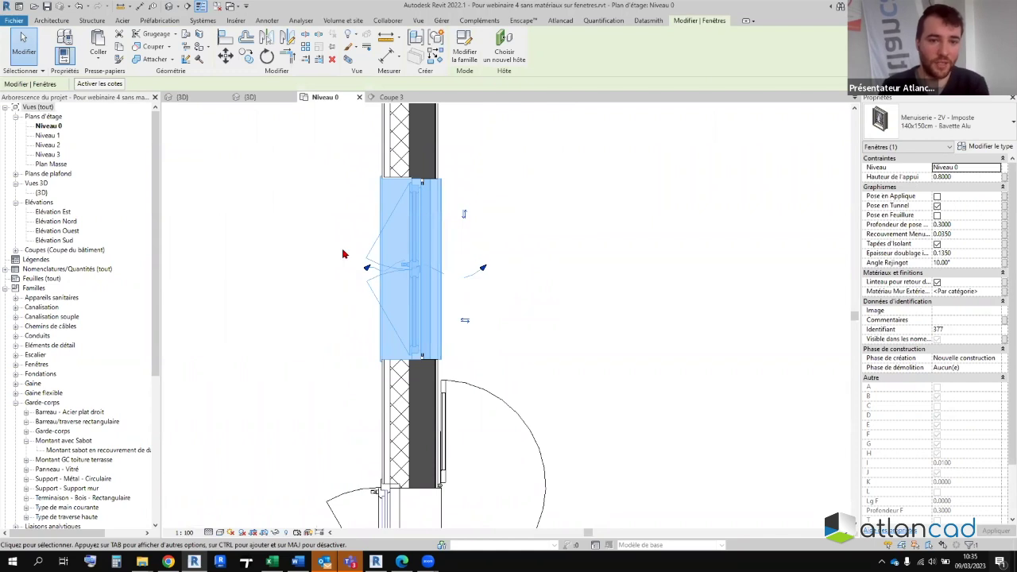
key(space)
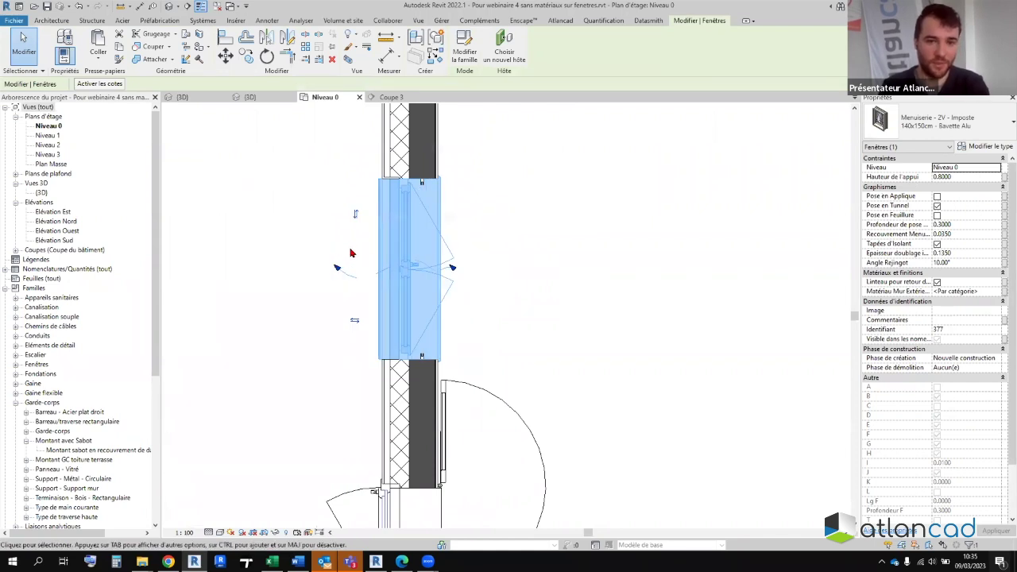
key(space)
scroll(389, 272, down, 2)
scroll(389, 272, up, 2)
key(space)
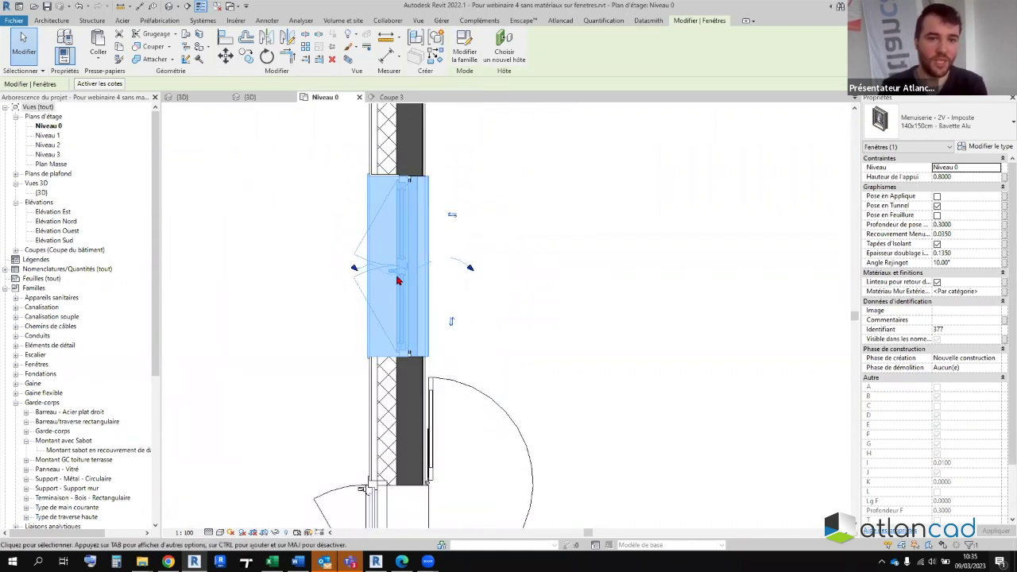
key(space)
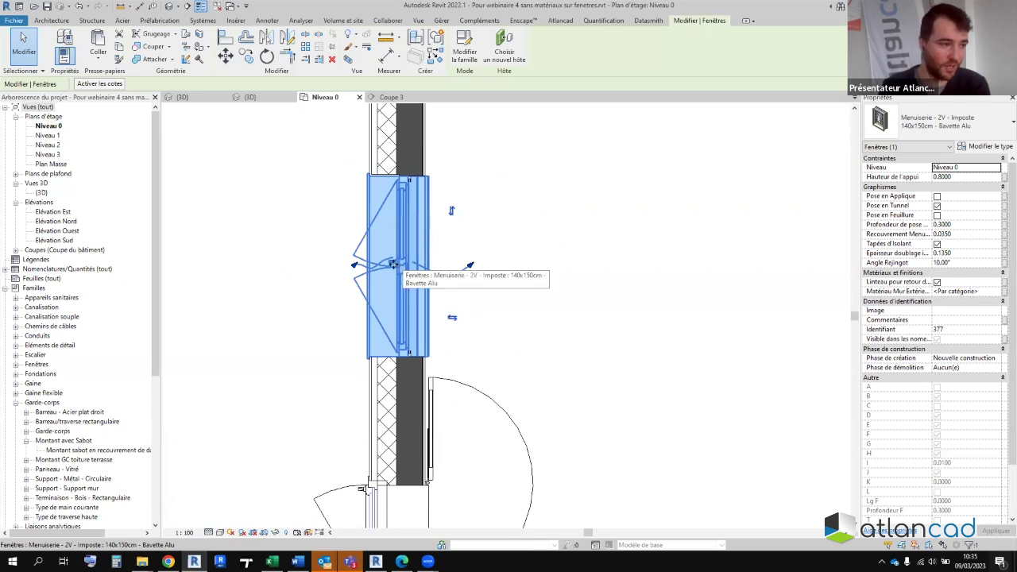
- Select the floor slab beside the window, then clear the selection
click(298, 235)
scroll(350, 244, down, 2)
scroll(445, 316, down, 2)
key(Escape)
scroll(472, 199, up, 2)
scroll(485, 194, up, 2)
- Select the section line through the window and open Coupe 3 with Aller à la vue
click(485, 193)
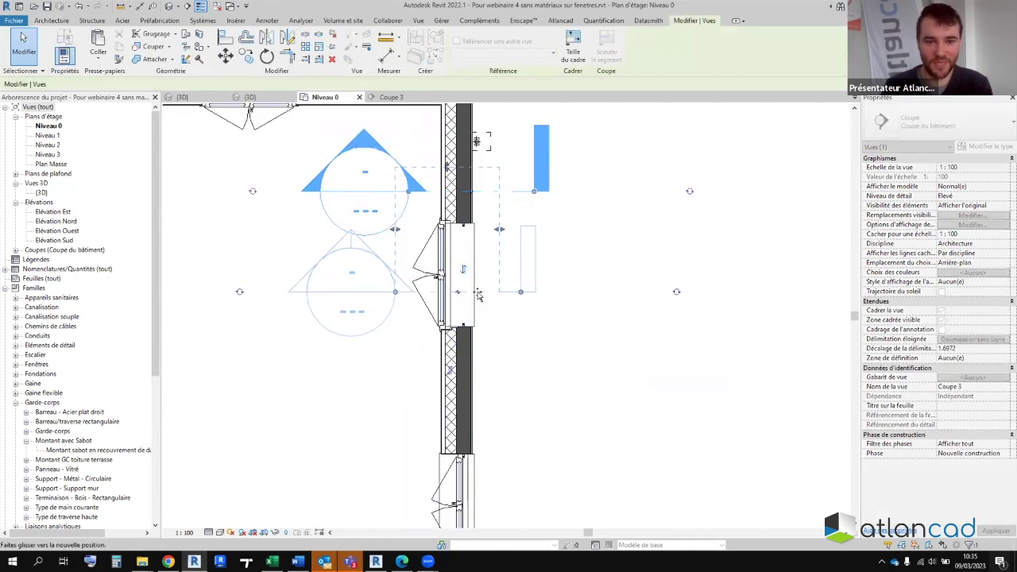
middle_drag(485, 195, 475, 301)
scroll(421, 296, up, 2)
scroll(421, 296, up, 1)
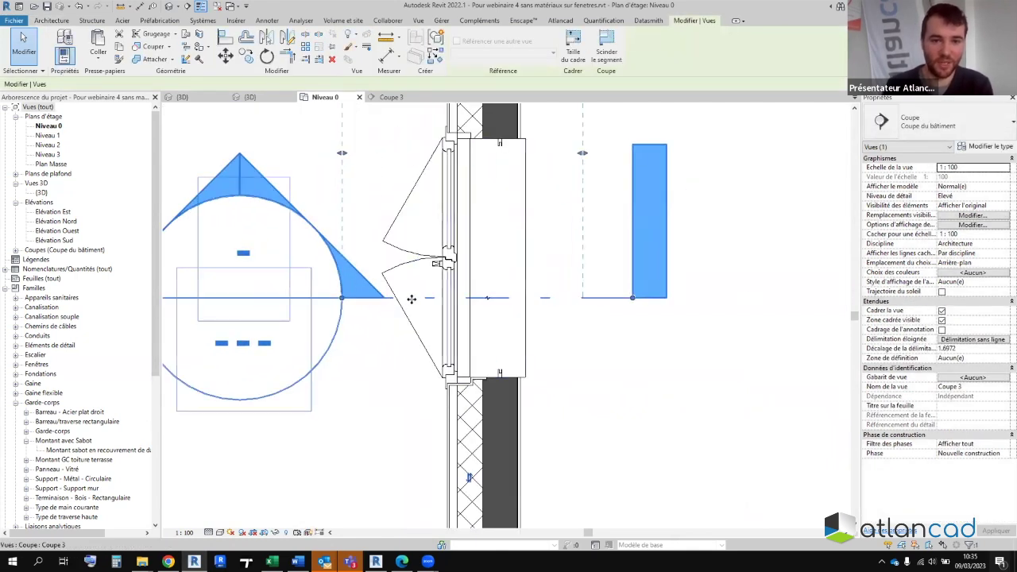
right_click(411, 298)
click(455, 68)
- Zoom in on the window frame profiles in Coupe 3, then return to the 3D view
scroll(469, 268, up, 2)
scroll(469, 267, up, 2)
scroll(469, 268, up, 2)
scroll(390, 220, up, 2)
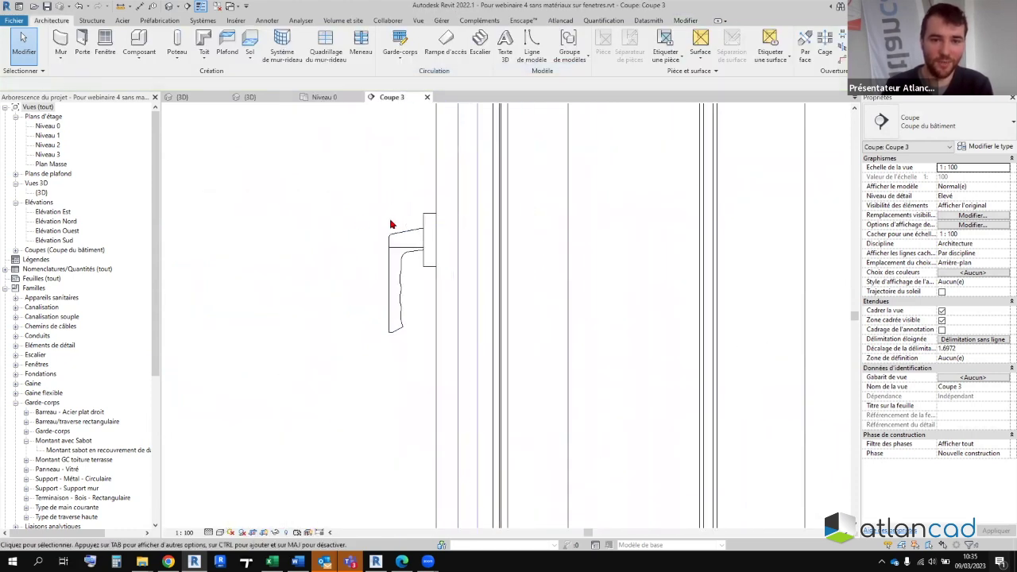
scroll(380, 299, down, 2)
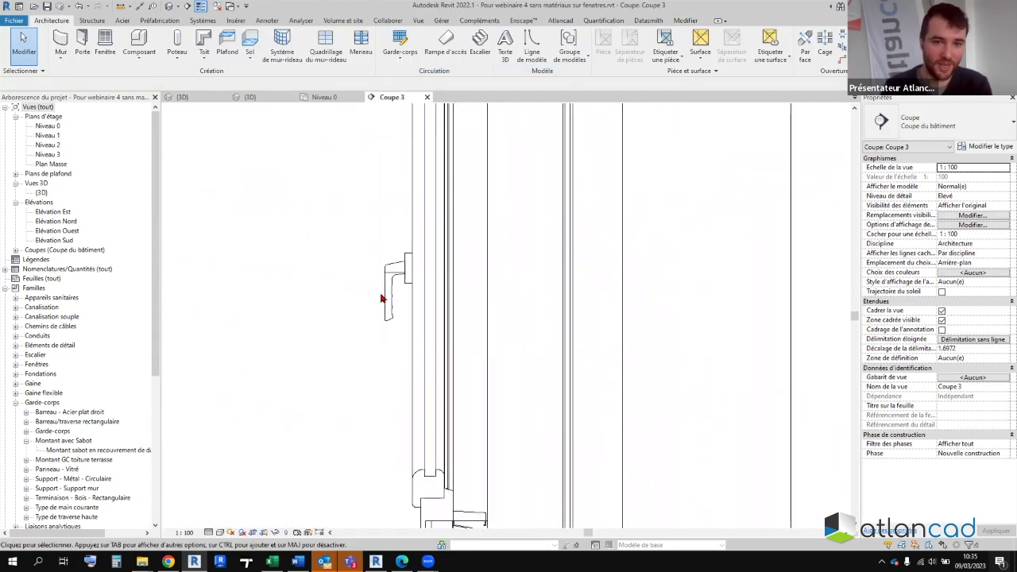
scroll(381, 299, down, 2)
scroll(370, 218, down, 2)
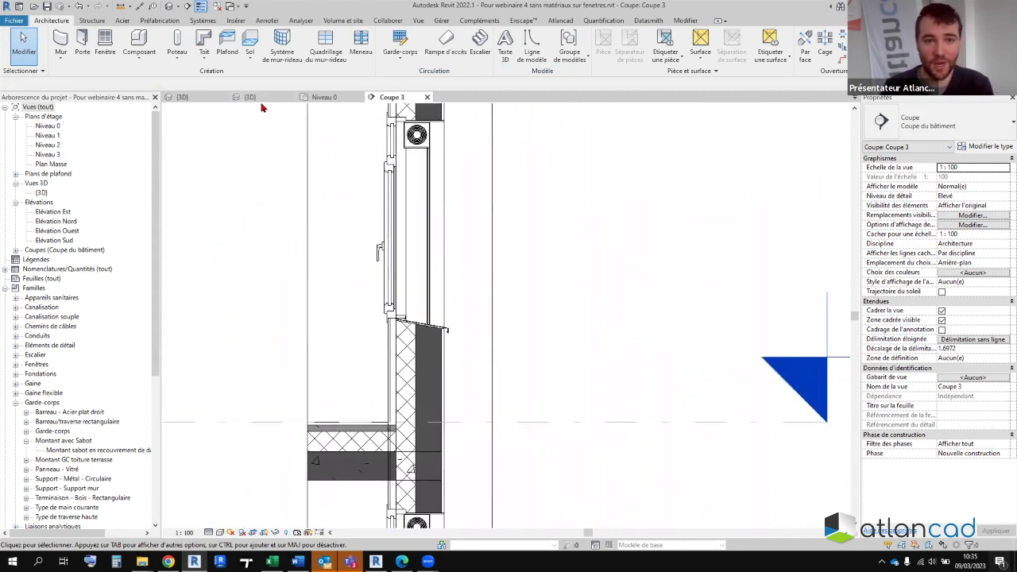
click(253, 97)
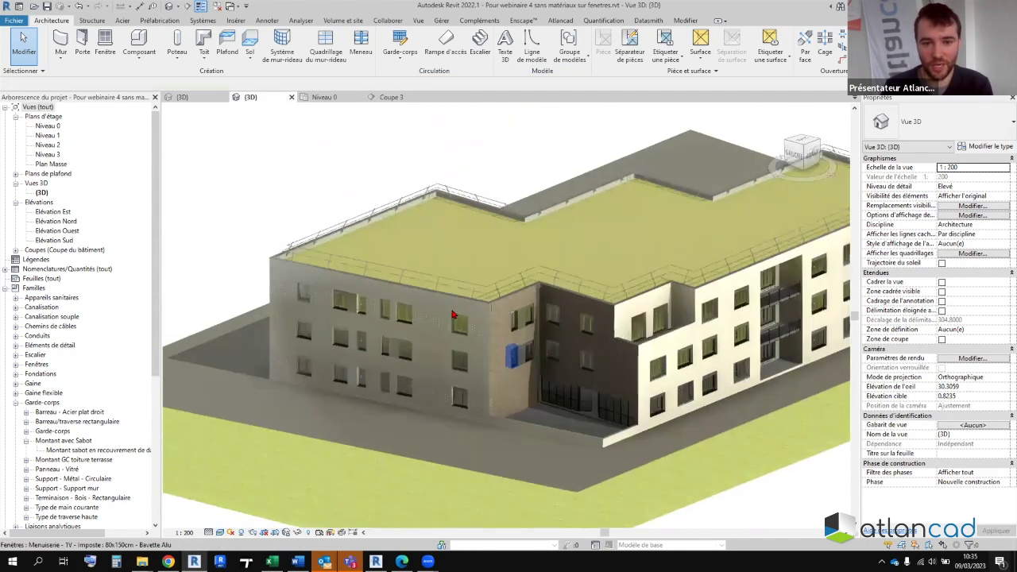
- Select a facade window and isolate it in a section box with BX
scroll(433, 298, up, 3)
scroll(415, 274, up, 2)
scroll(401, 270, up, 2)
click(407, 300)
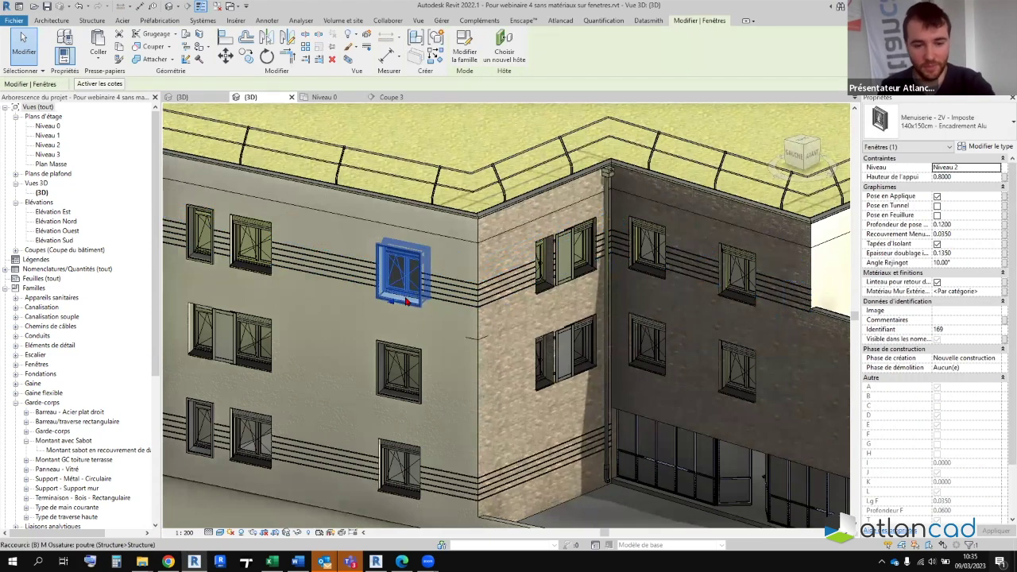
key(b)
key(x)
- Orbit and zoom around the isolated two-leaf transom window to study its handle
shift+middle_drag(263, 350, 528, 370)
shift+middle_drag(515, 320, 499, 318)
scroll(502, 238, up, 3)
scroll(538, 222, up, 3)
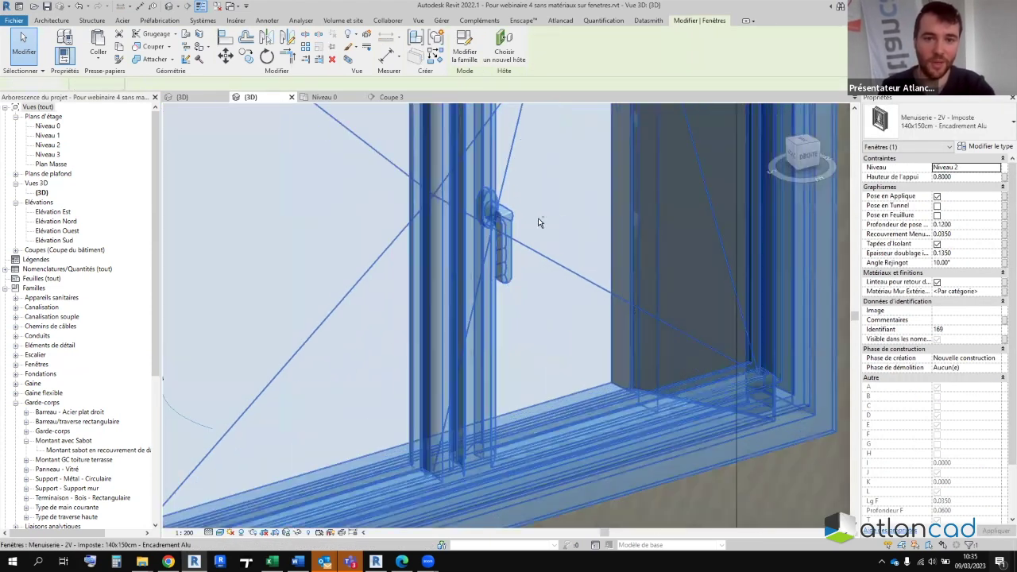
key(Escape)
mouse_move(475, 406)
shift+middle_down()
mouse_move(662, 289)
mouse_move(552, 284)
mouse_move(357, 397)
mouse_move(517, 400)
shift+middle_up()
scroll(517, 399, down, 3)
scroll(517, 400, up, 1)
scroll(520, 406, up, 1)
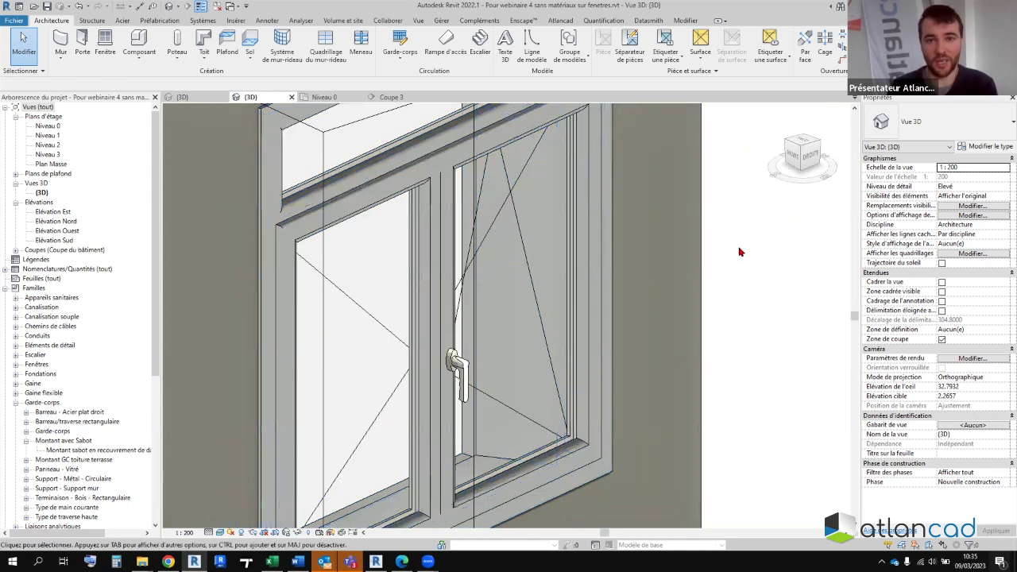
- Switch to the other project's 3D building view
scroll(355, 388, down, 3)
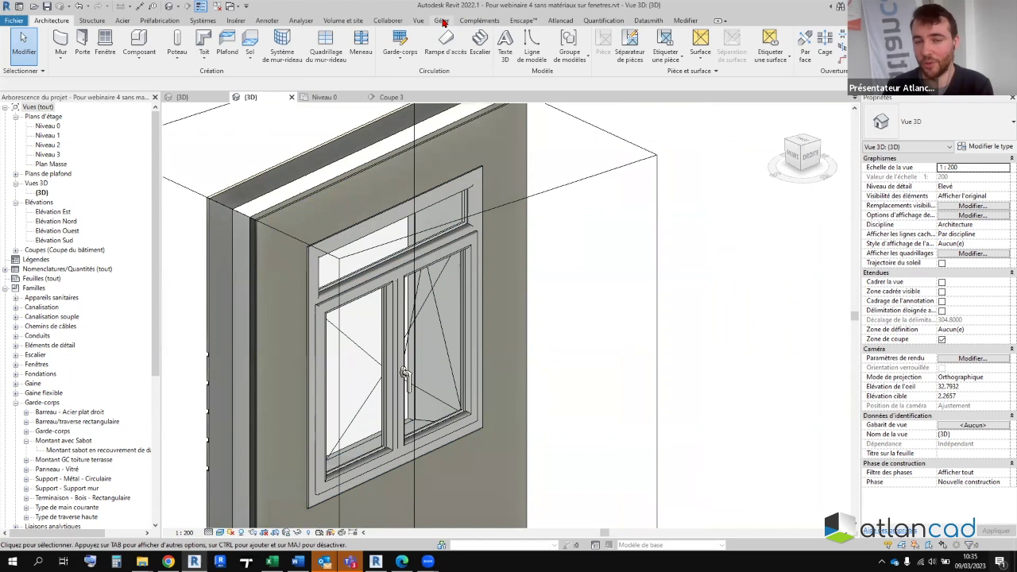
click(418, 21)
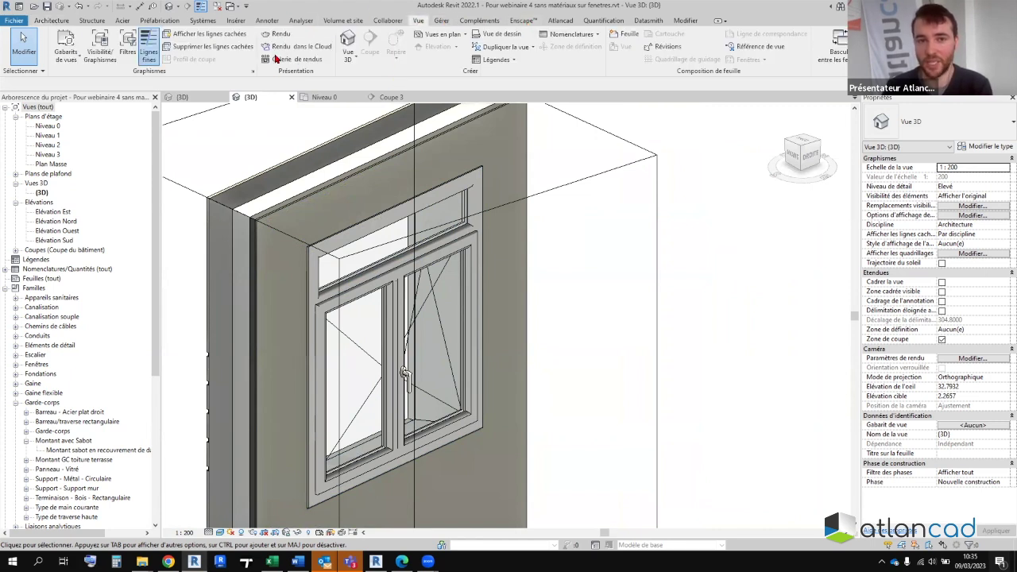
scroll(538, 250, down, 3)
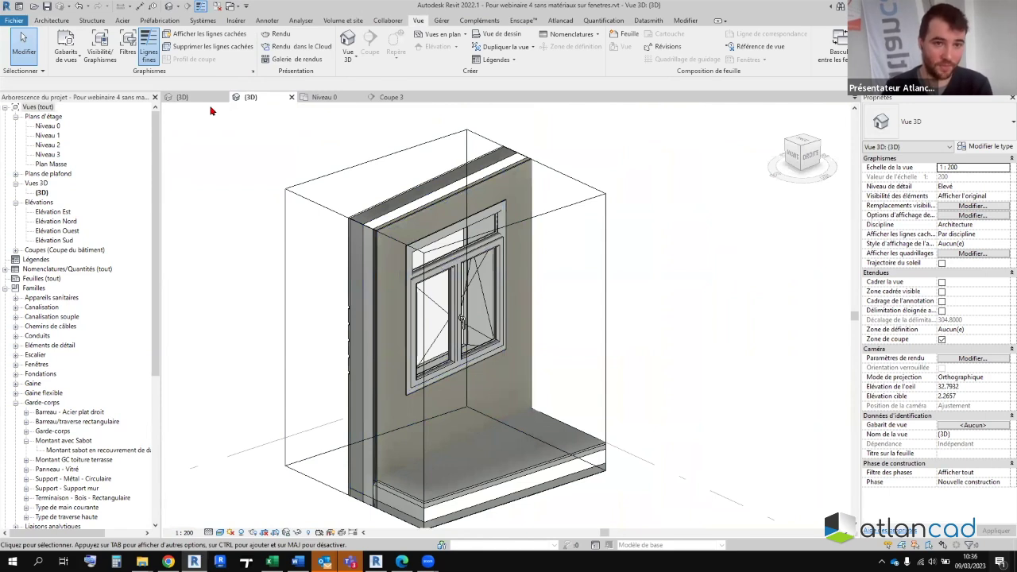
click(207, 100)
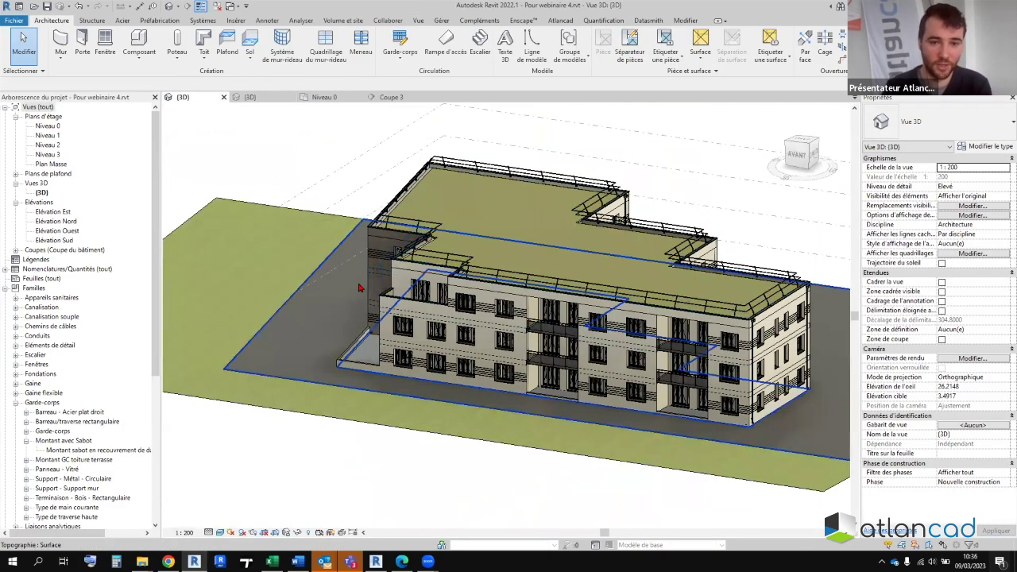
scroll(359, 287, up, 2)
scroll(357, 289, up, 2)
scroll(357, 291, up, 1)
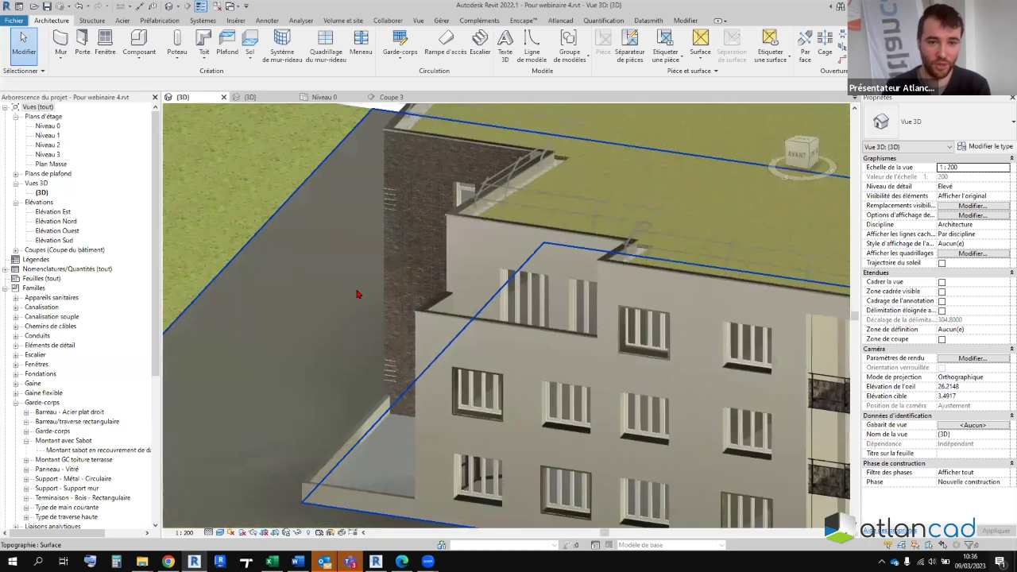
scroll(357, 294, up, 1)
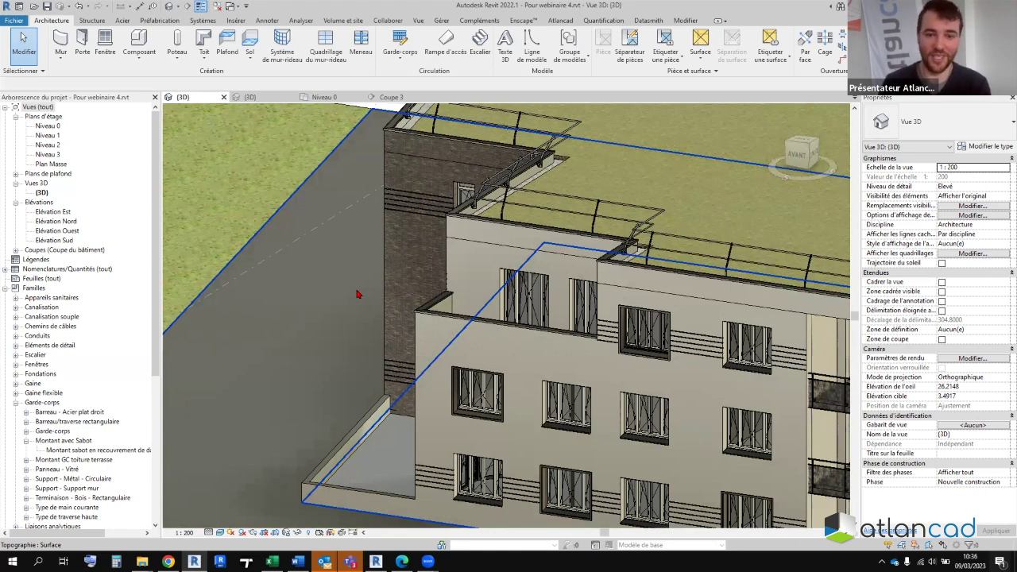
scroll(308, 228, down, 3)
scroll(318, 207, down, 3)
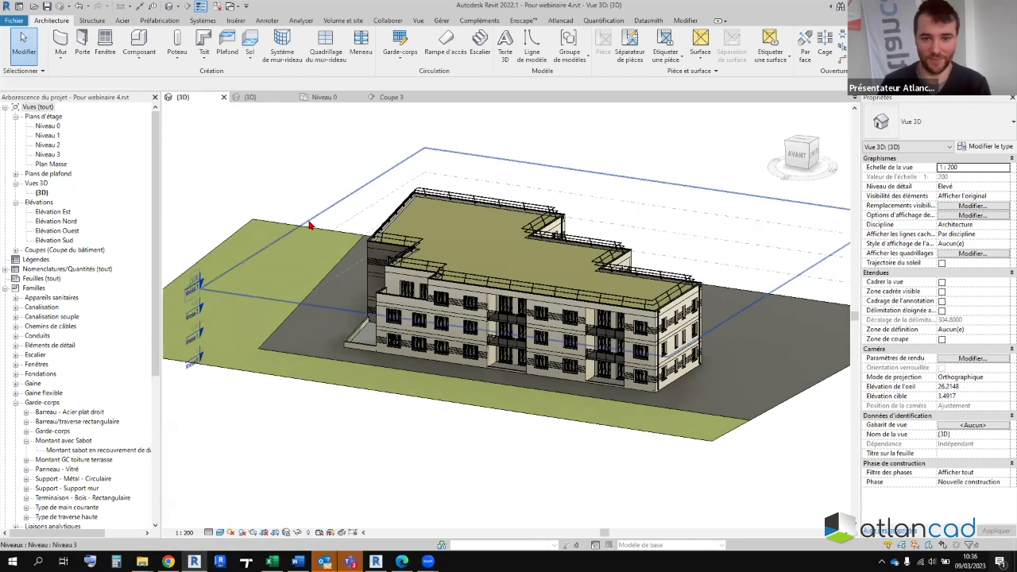
- Pan the 3D building, then open the Niveau 0 plan of 'sans matériaux sur fenetres'
scroll(310, 226, up, 2)
scroll(317, 177, up, 2)
middle_drag(330, 213, 312, 200)
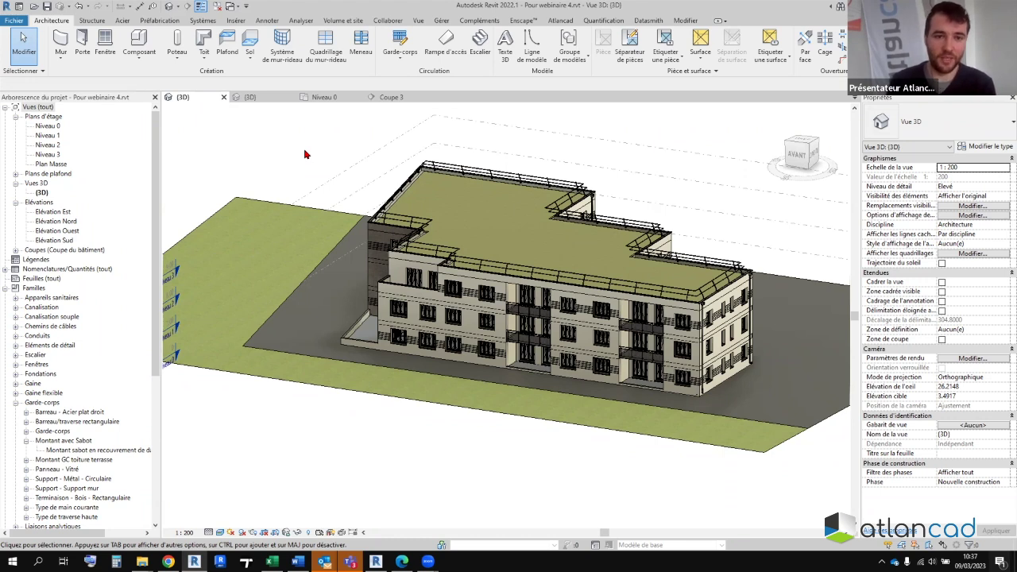
click(323, 96)
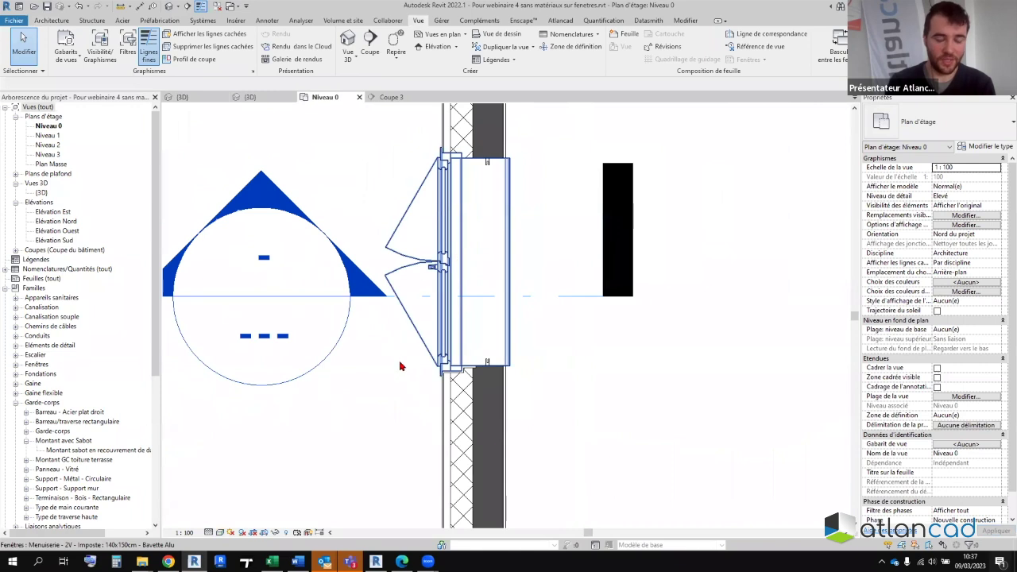
- Pan and zoom the Niveau 0 plan to the two-leaf window in the exterior wall
middle_drag(400, 366, 402, 509)
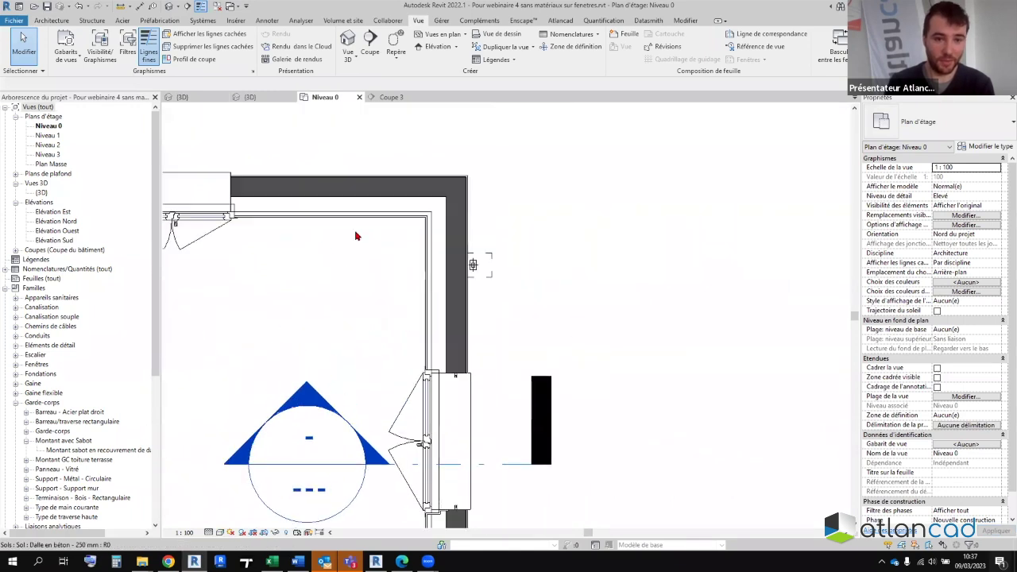
middle_drag(356, 230, 631, 332)
scroll(479, 305, up, 2)
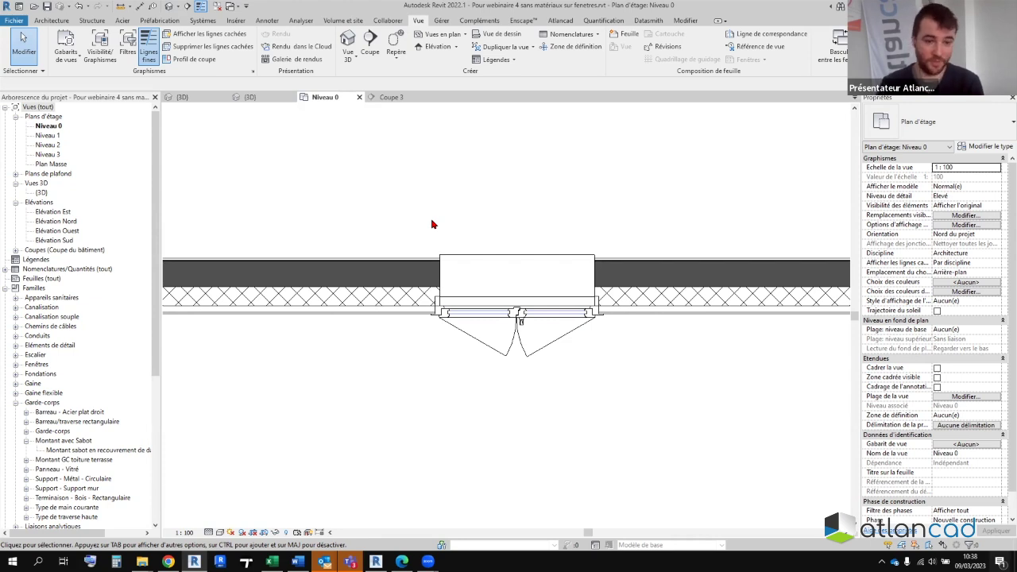
mouse_move(141, 561)
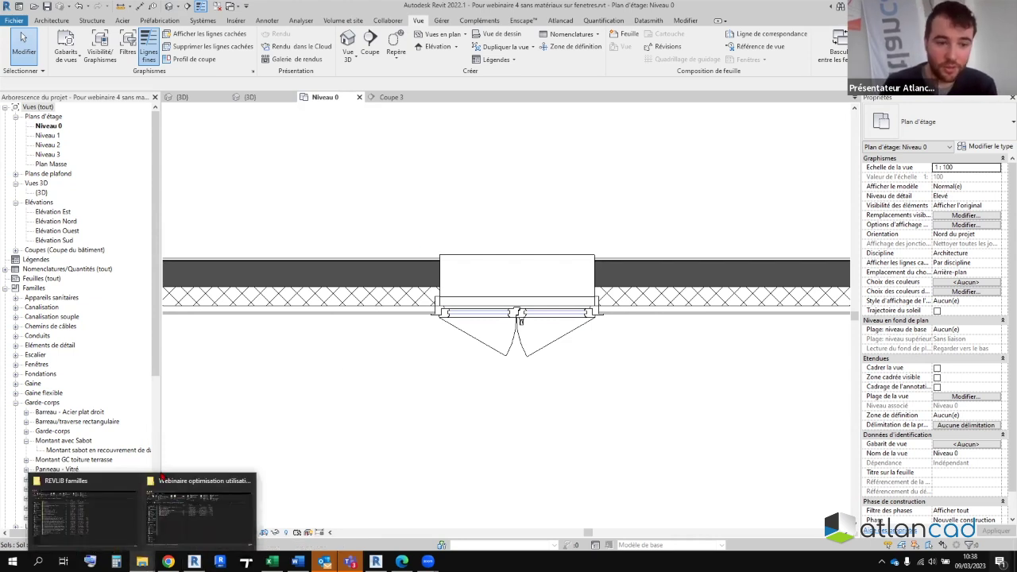
- Open the 01- Fenetres folder and select window families such as 1V - Allège
click(119, 500)
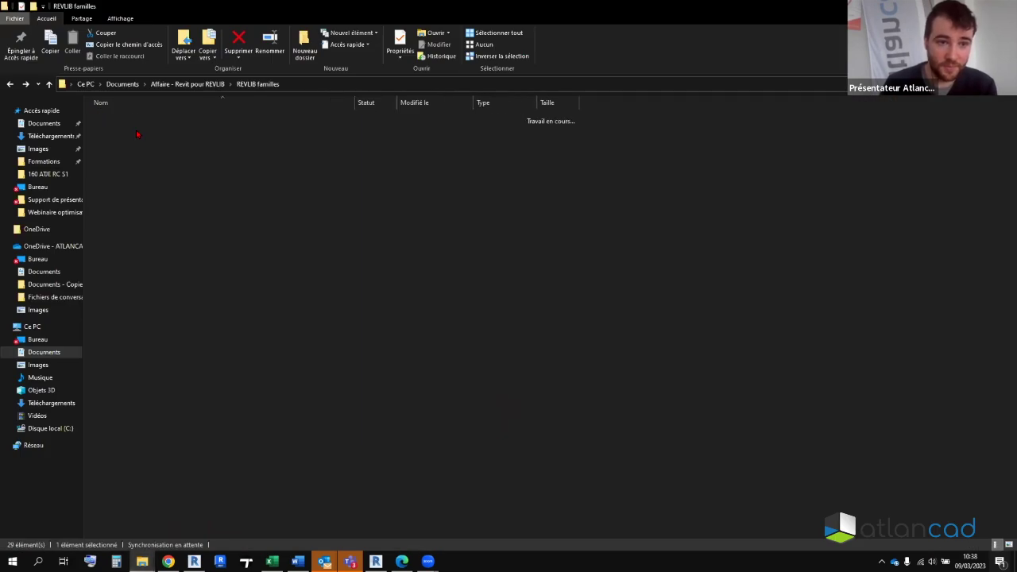
double_click(136, 135)
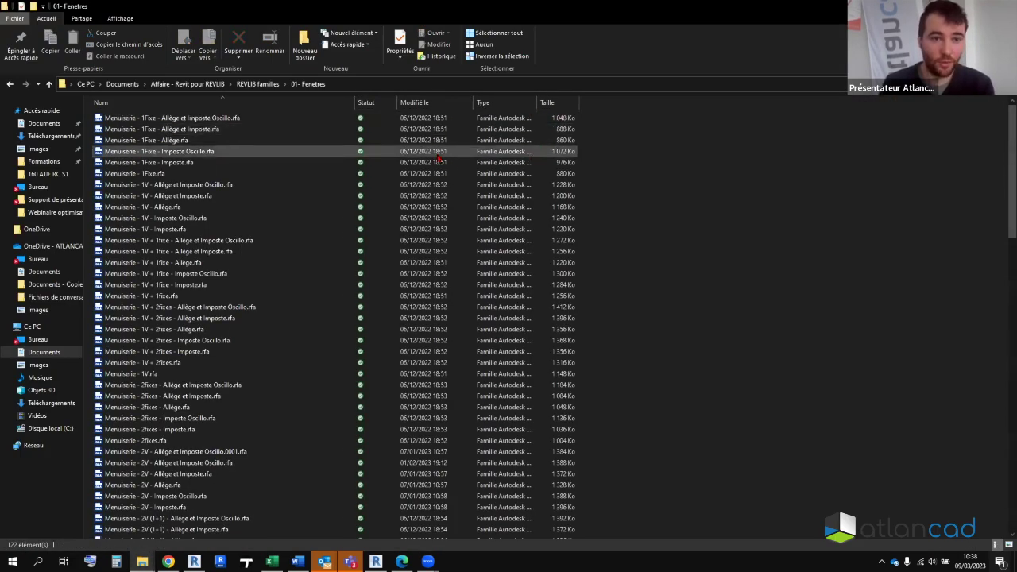
click(556, 121)
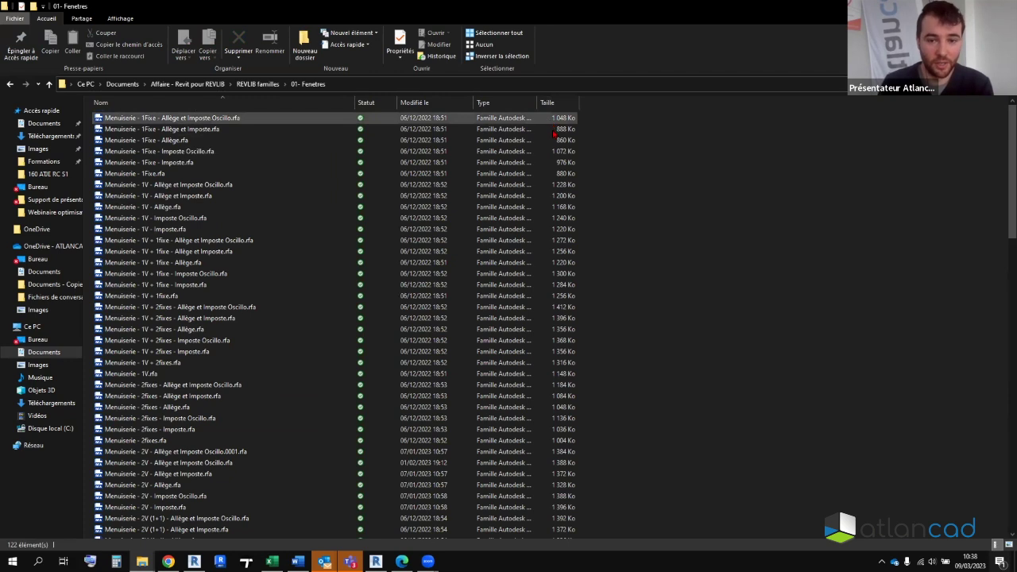
click(573, 387)
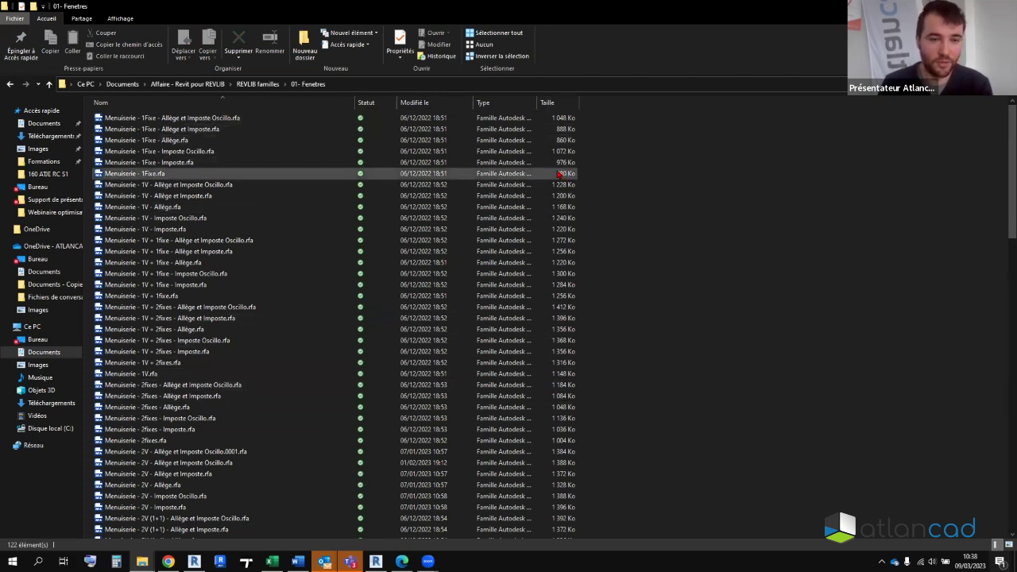
click(566, 207)
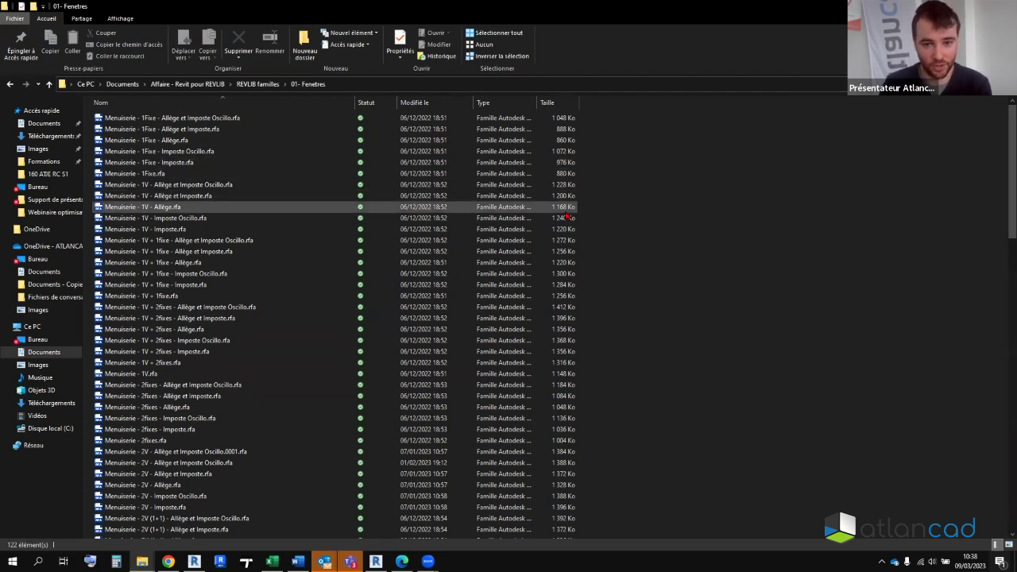
- Scroll through the 122 Menuiserie .rfa window family files in the folder
scroll(567, 214, down, 10)
scroll(567, 214, down, 7)
scroll(564, 226, down, 7)
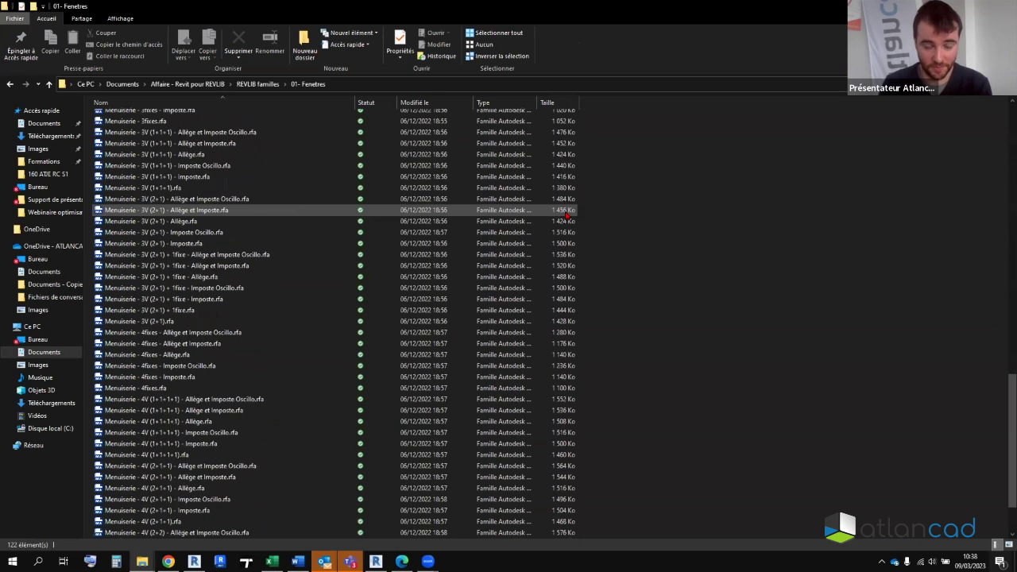
scroll(558, 242, down, 5)
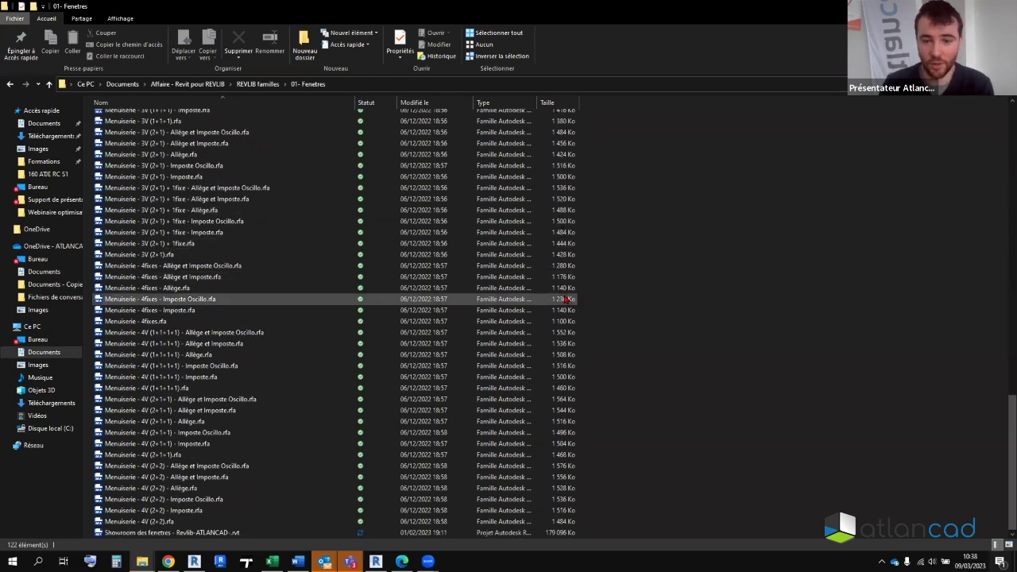
scroll(565, 299, up, 6)
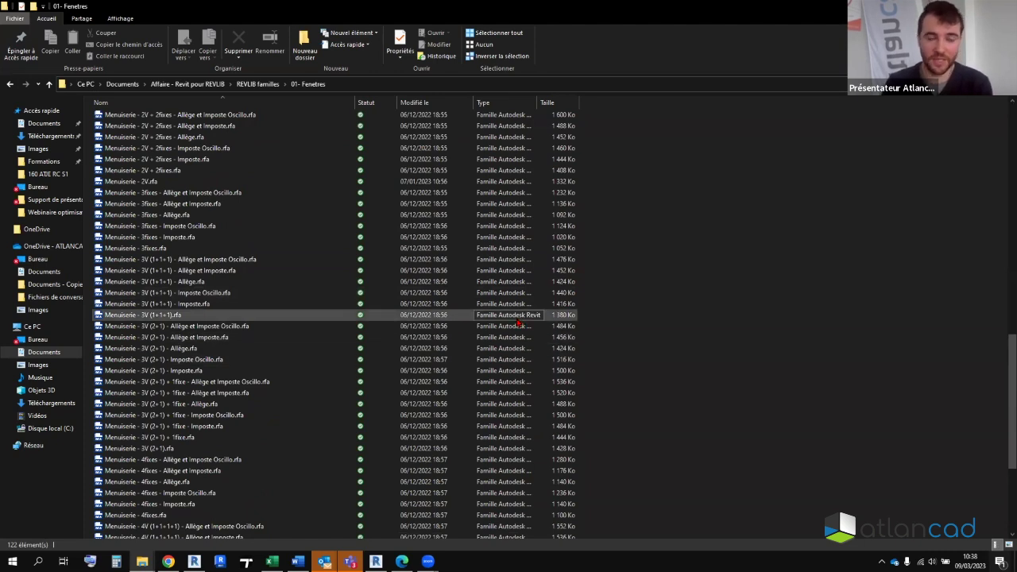
scroll(492, 294, up, 4)
scroll(444, 254, up, 5)
scroll(381, 190, up, 7)
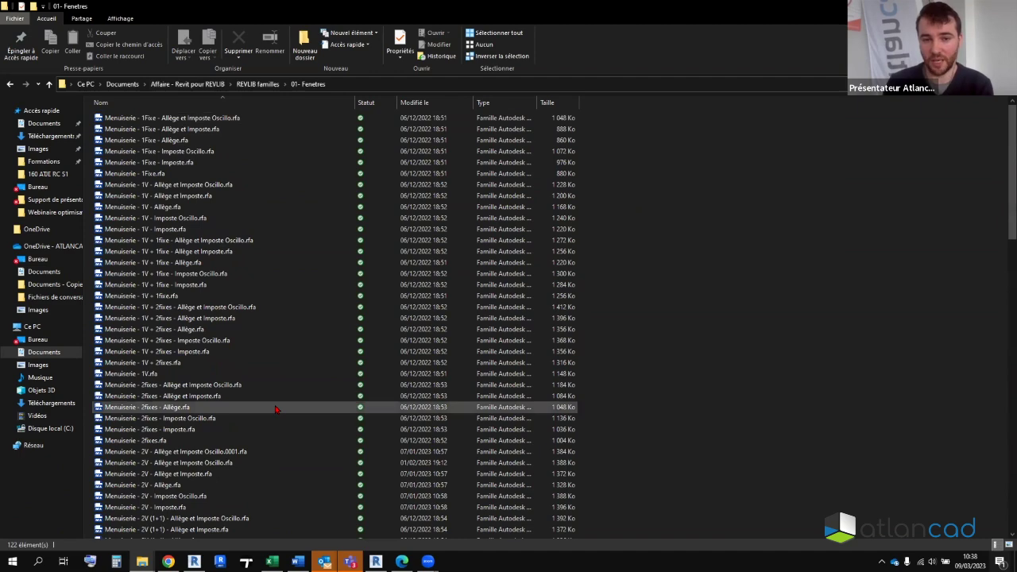
- Bring the Revit 2020 window showroom forward and orbit it to an isometric view
click(375, 561)
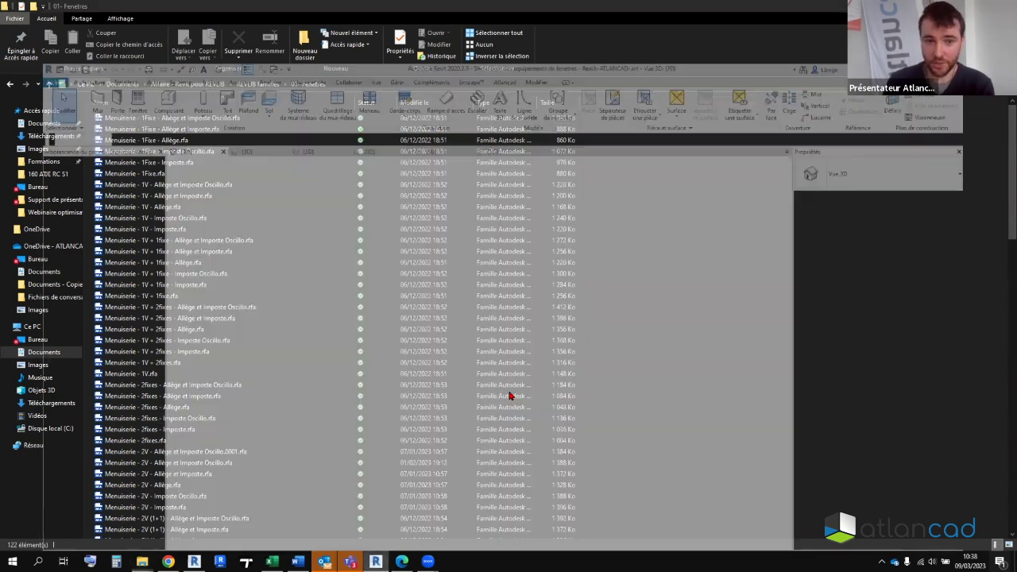
mouse_move(413, 257)
shift+middle_down()
mouse_move(304, 228)
mouse_move(518, 431)
shift+middle_up()
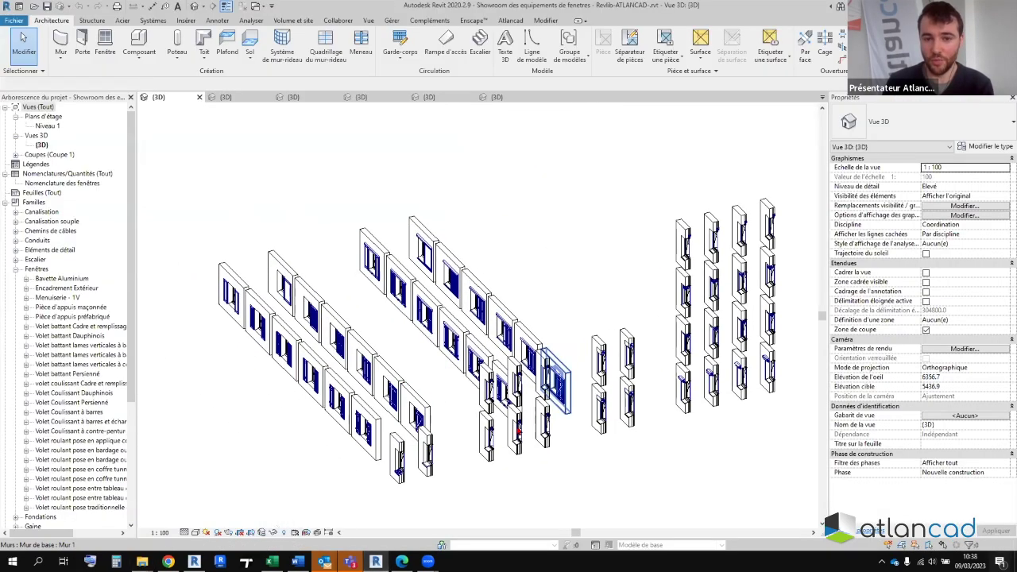
scroll(518, 429, up, 3)
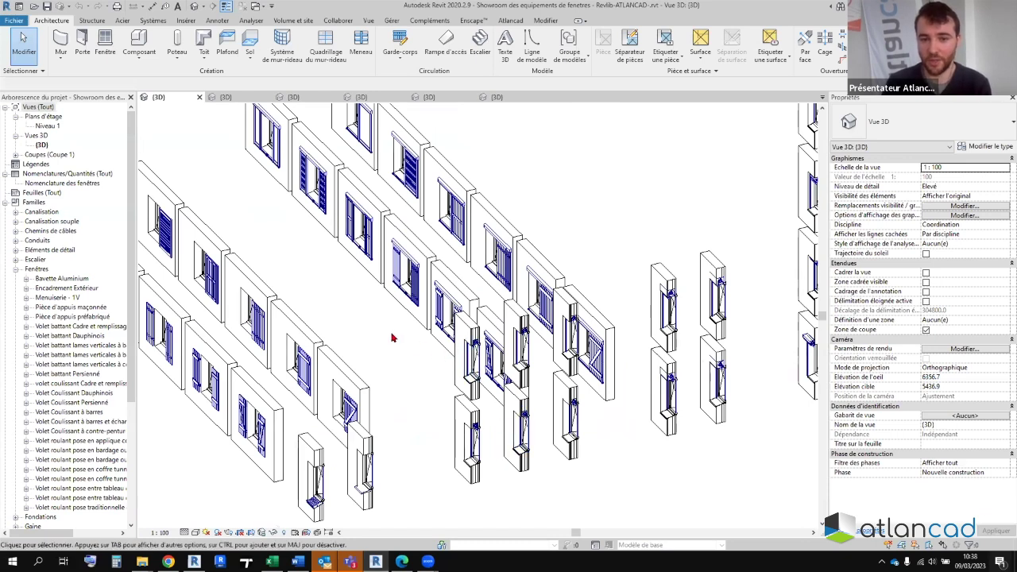
scroll(567, 352, down, 3)
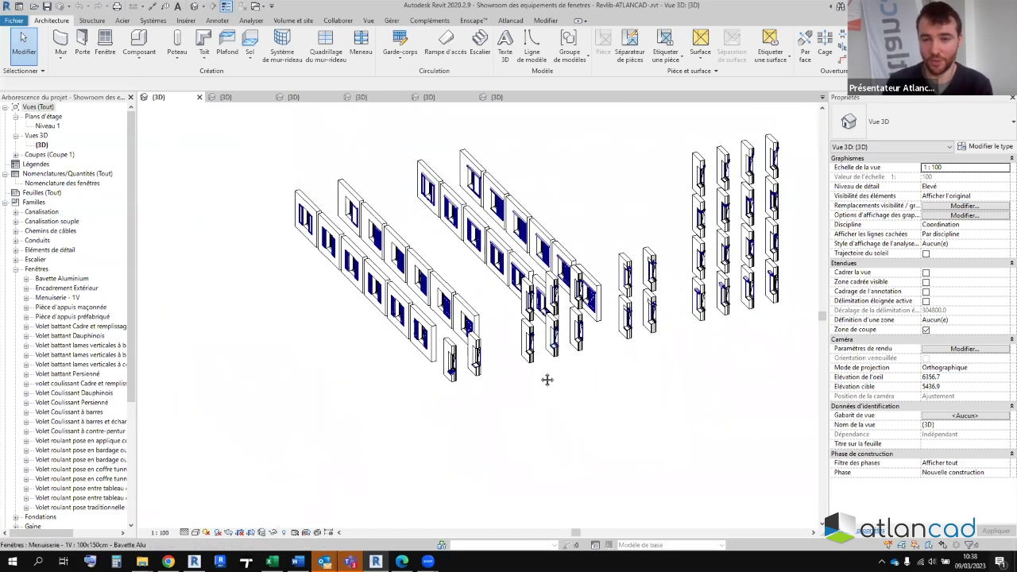
- Open the 3D view of the long wall holding the Menuiserie window families
click(496, 97)
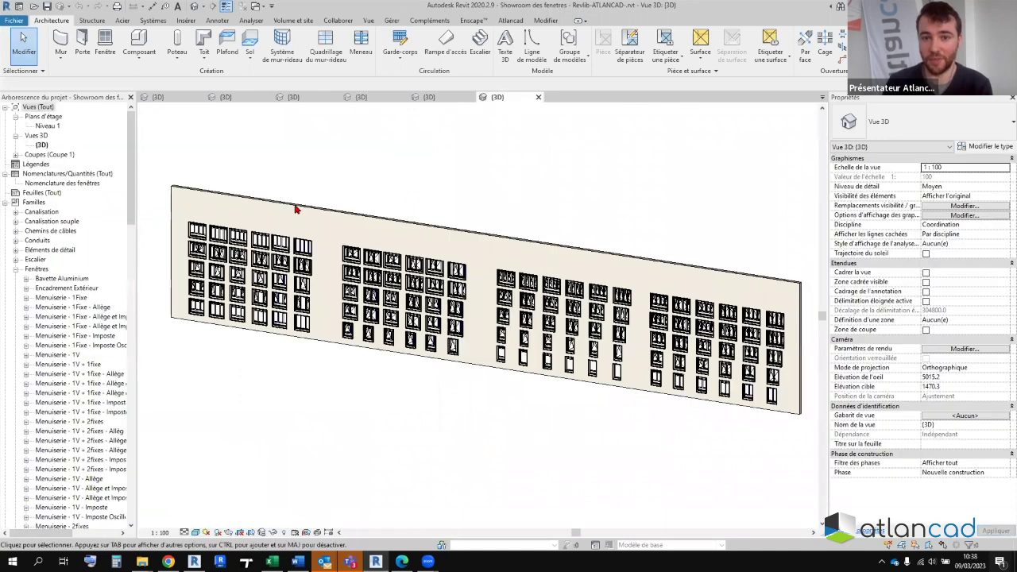
scroll(569, 371, up, 1)
scroll(572, 373, up, 2)
scroll(584, 380, down, 1)
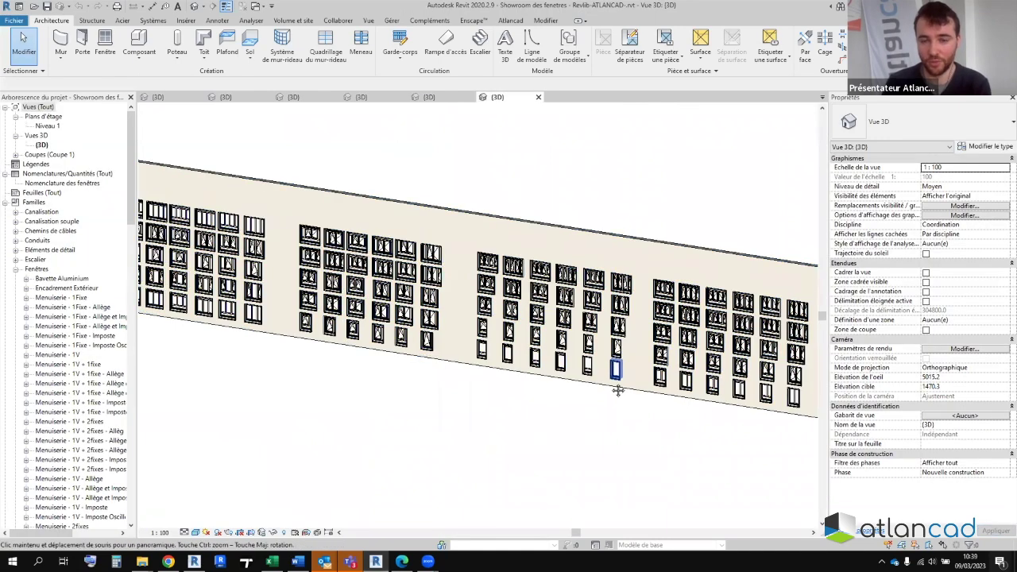
scroll(589, 383, down, 1)
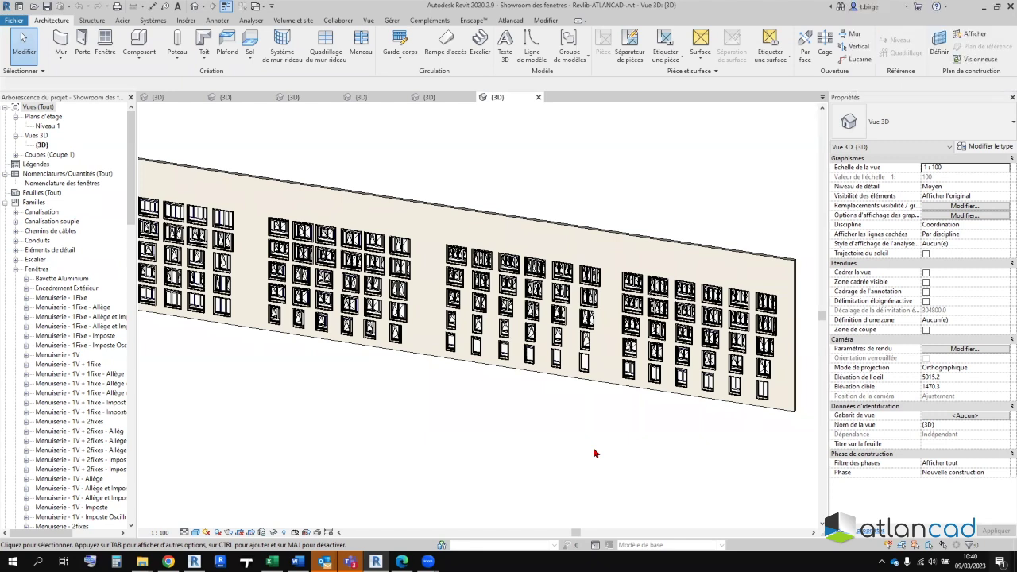
- Open the Vue ribbon tab for the showroom's 3D wall view
click(369, 20)
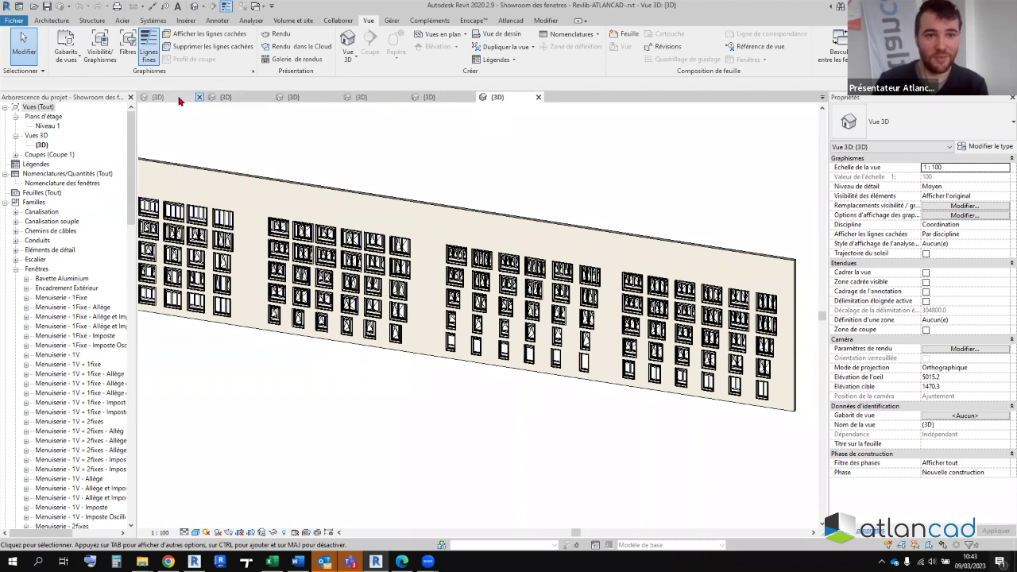
- Bring up the webinar project's Niveau 0 plan in Revit 2022 and zoom onto the exterior-wall window
click(194, 562)
scroll(469, 294, down, 3)
scroll(461, 239, down, 2)
scroll(592, 434, up, 3)
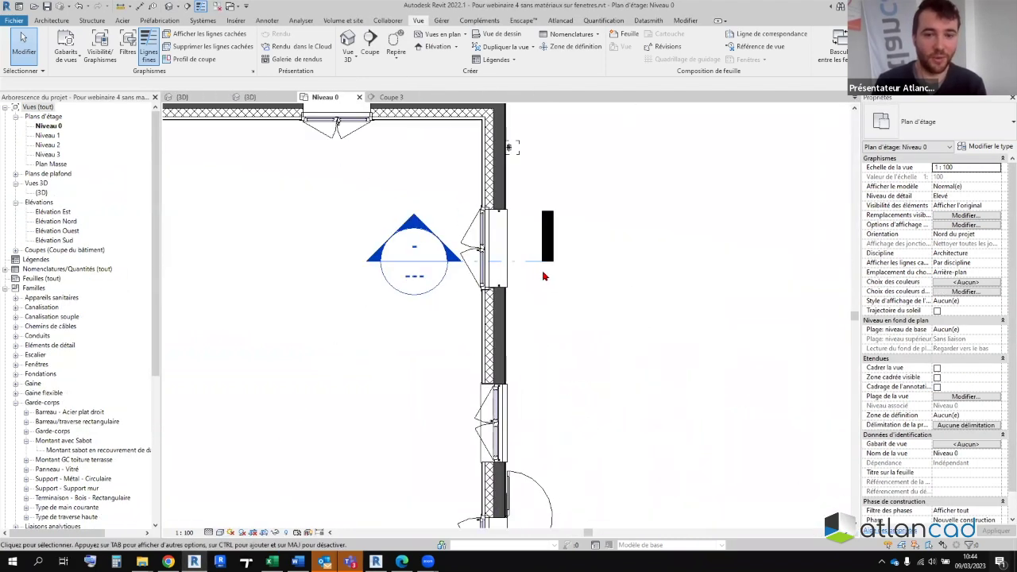
scroll(540, 262, down, 2)
scroll(521, 249, up, 3)
scroll(520, 249, up, 3)
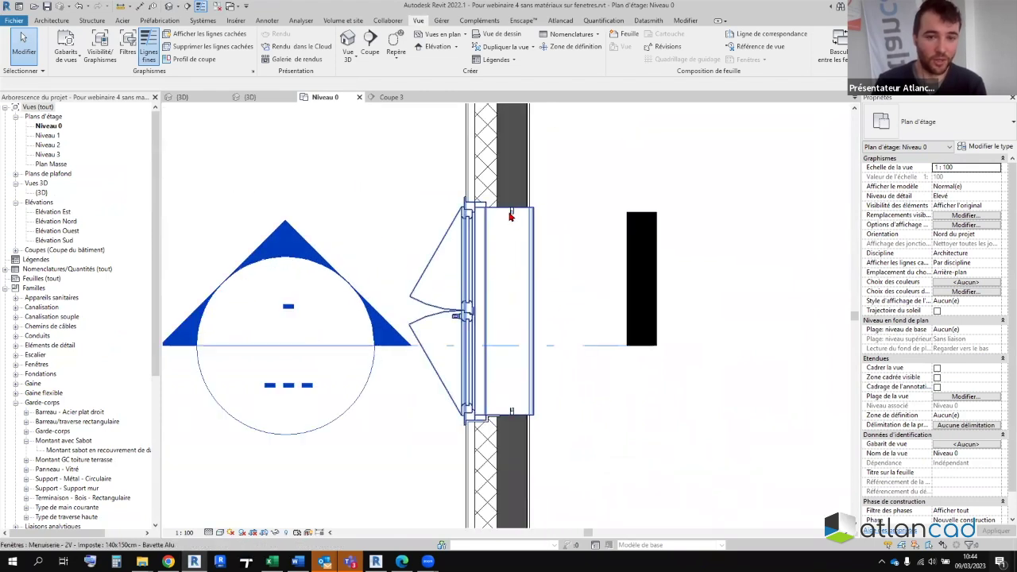
- Select the window with the 140x150cm Coffre pan carré shutter to inspect it, then deselect it
click(472, 242)
click(391, 177)
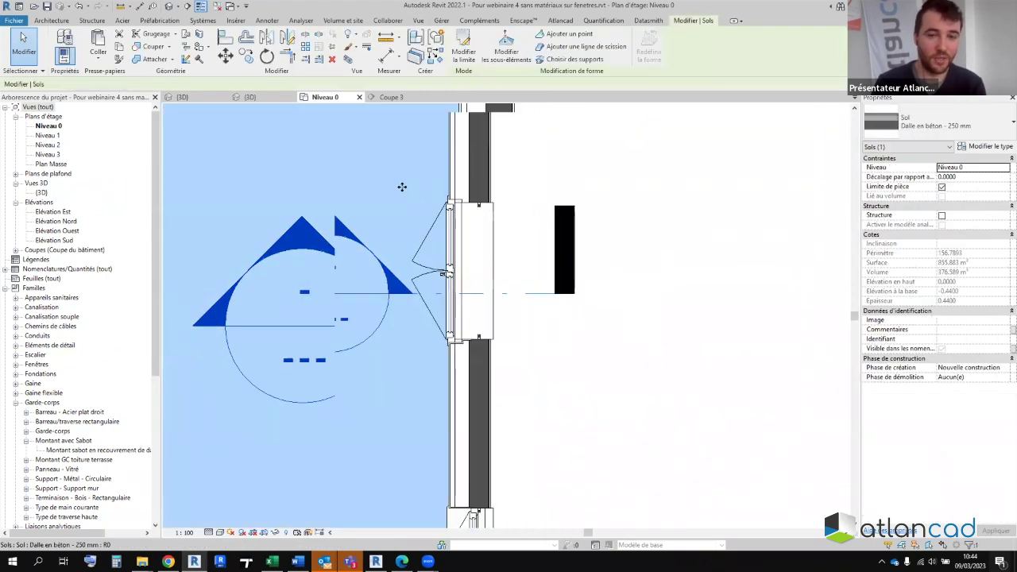
scroll(481, 191, down, 4)
middle_drag(449, 266, 450, 354)
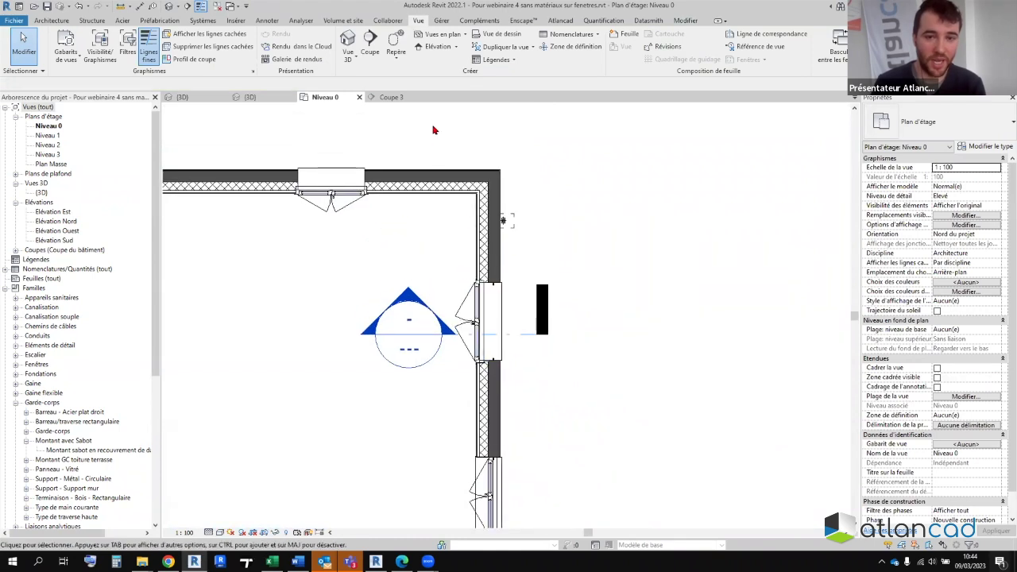
drag(432, 123, 523, 417)
key(Escape)
scroll(509, 284, up, 3)
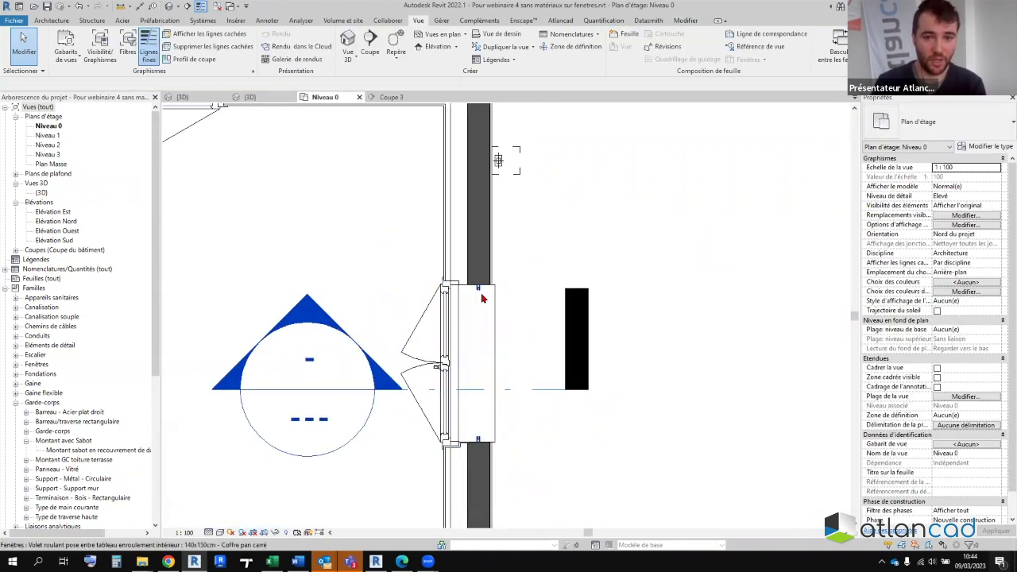
scroll(480, 288, up, 3)
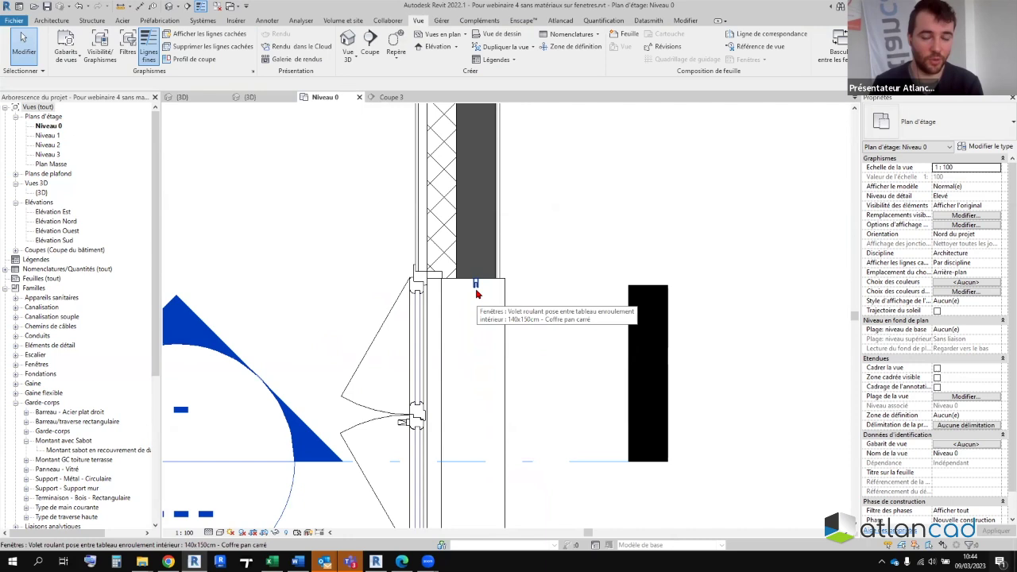
scroll(477, 294, down, 2)
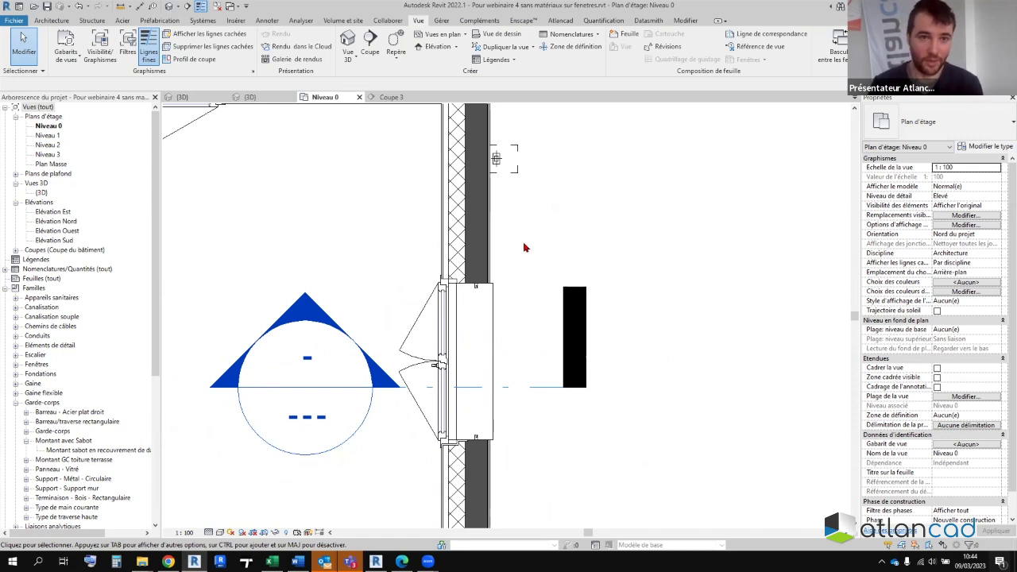
- Align the window to the wall face with the Align tool
click(685, 20)
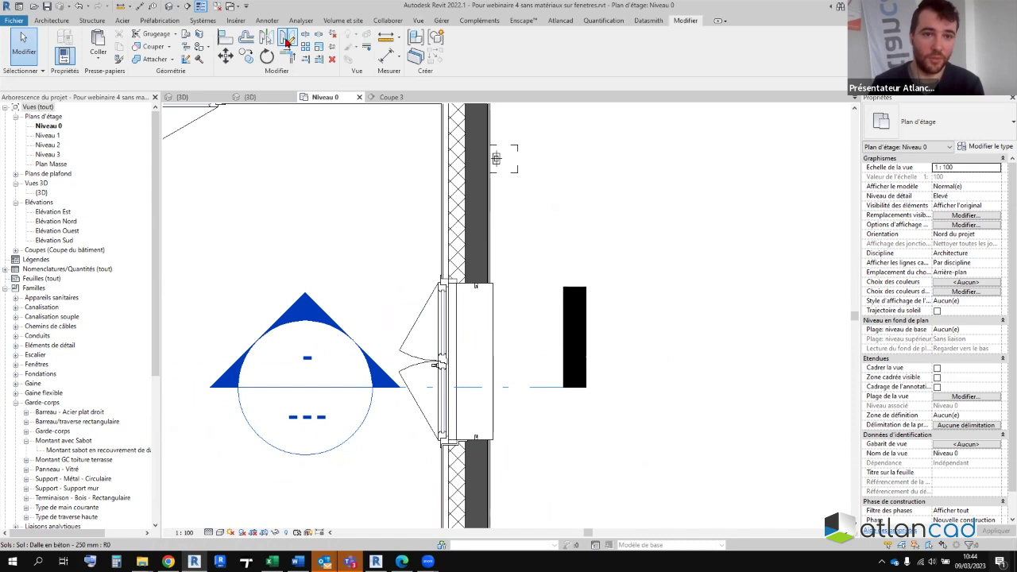
click(225, 38)
click(476, 370)
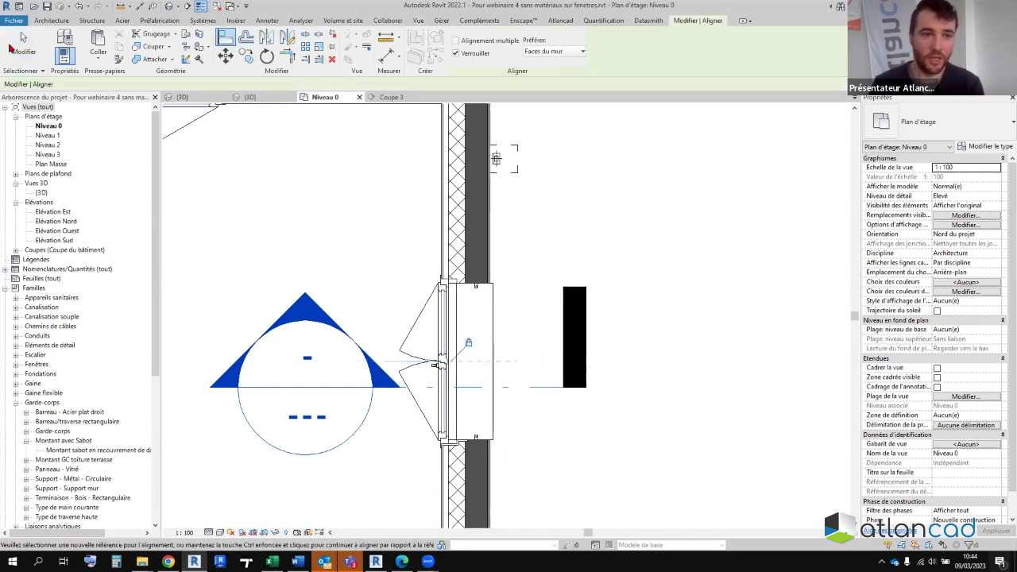
click(23, 37)
- Slide the window up along the wall, then deselect it
click(440, 308)
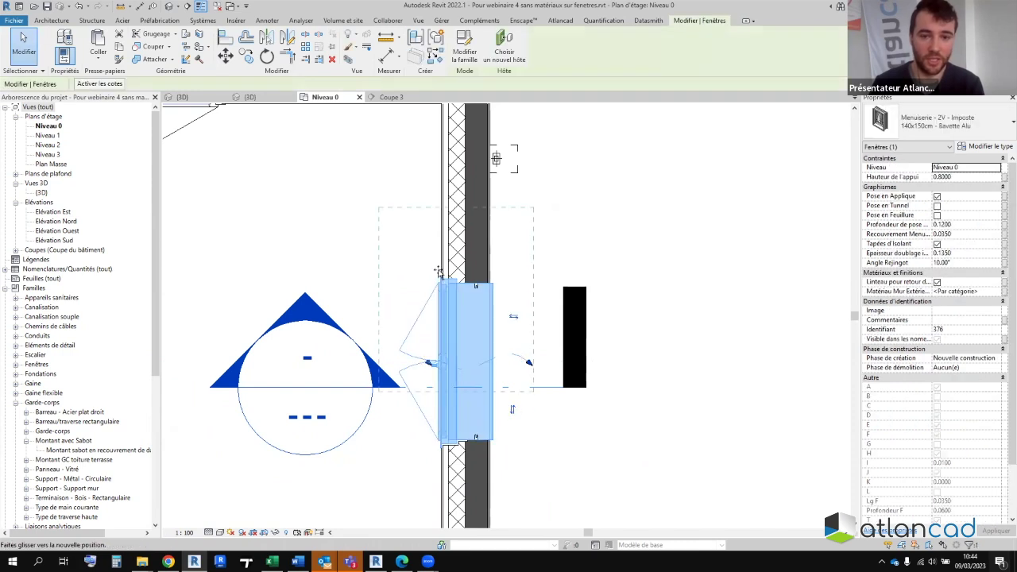
drag(439, 272, 440, 208)
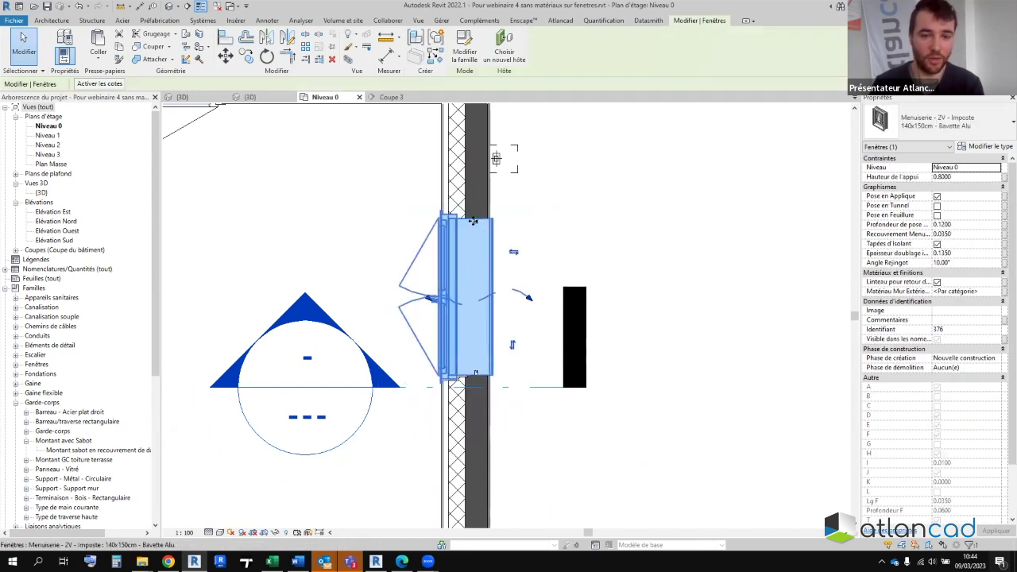
scroll(472, 222, down, 2)
scroll(475, 228, up, 1)
scroll(475, 229, up, 1)
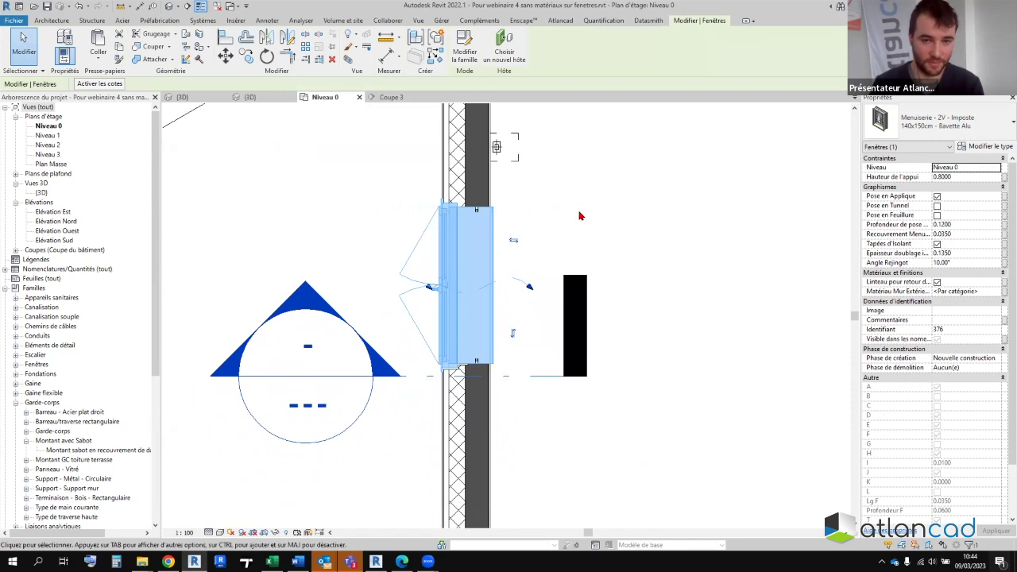
click(598, 207)
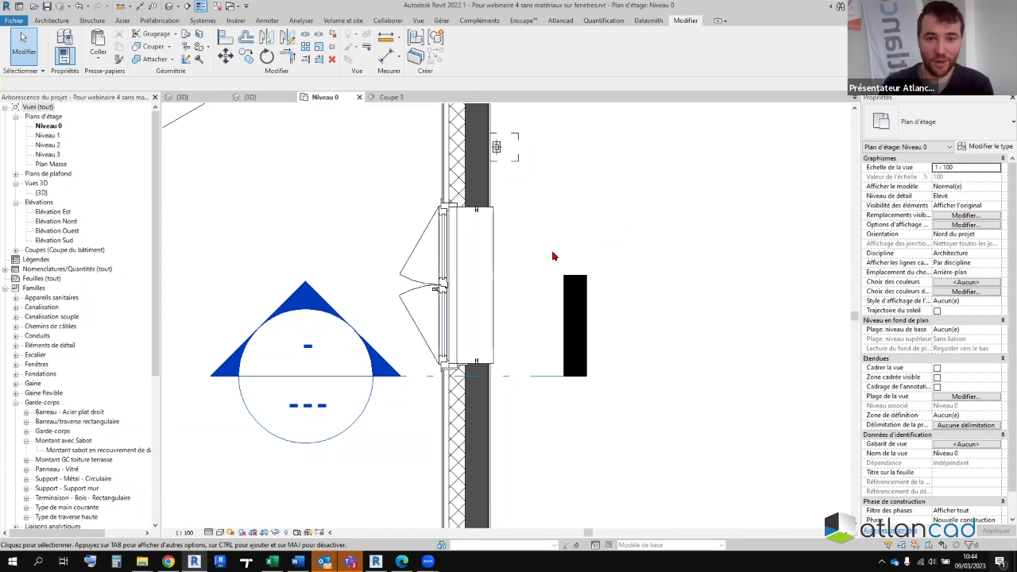
- Zoom out and pan until the insulated wall's full row of window openings is visible
scroll(554, 254, down, 2)
scroll(551, 350, down, 1)
scroll(335, 378, up, 1)
mouse_move(335, 379)
middle_down()
mouse_move(428, 374)
mouse_move(437, 405)
middle_up()
scroll(429, 374, up, 2)
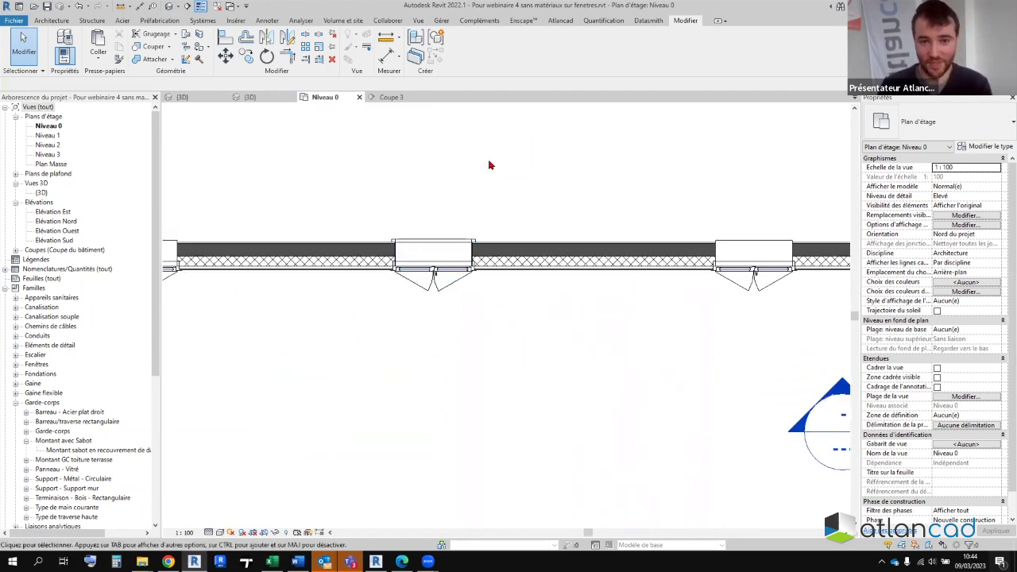